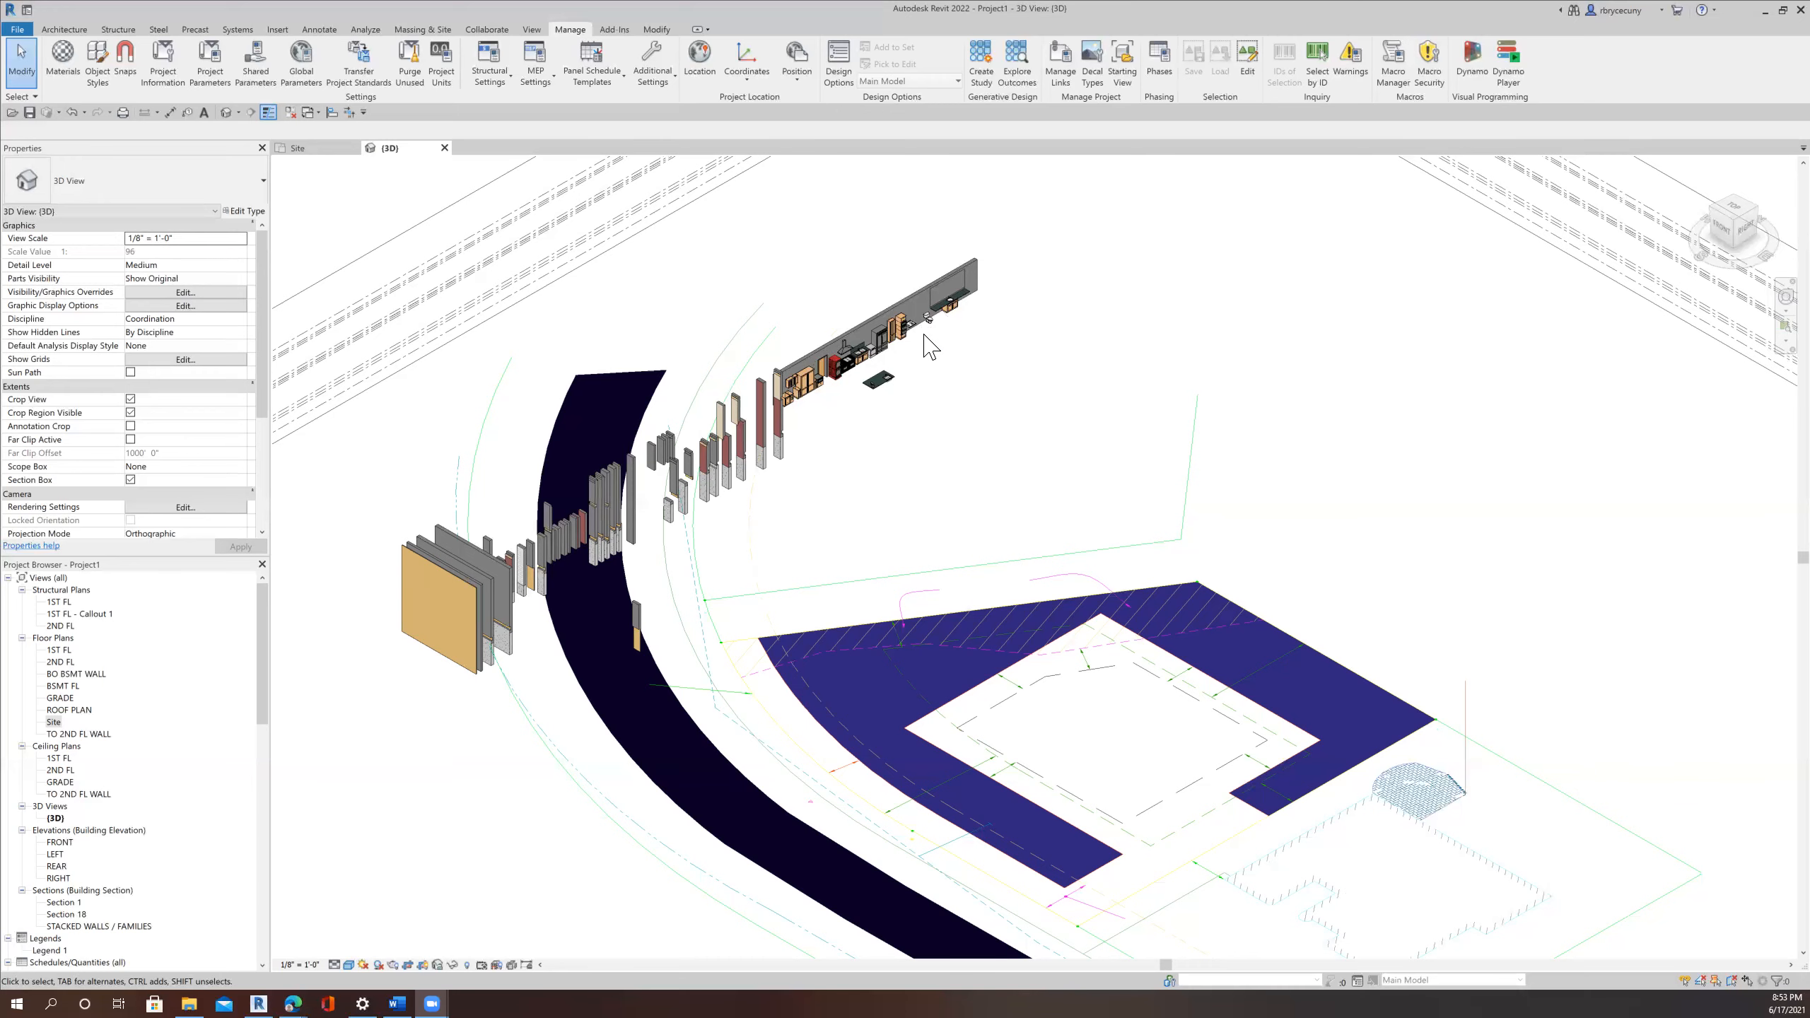
# Examine the kitchen cabinets, appliances and plumbing fixtures placed along the sample wall in the 3D view.
pyautogui.scroll(5, 881, 339)
pyautogui.scroll(2, 863, 385)
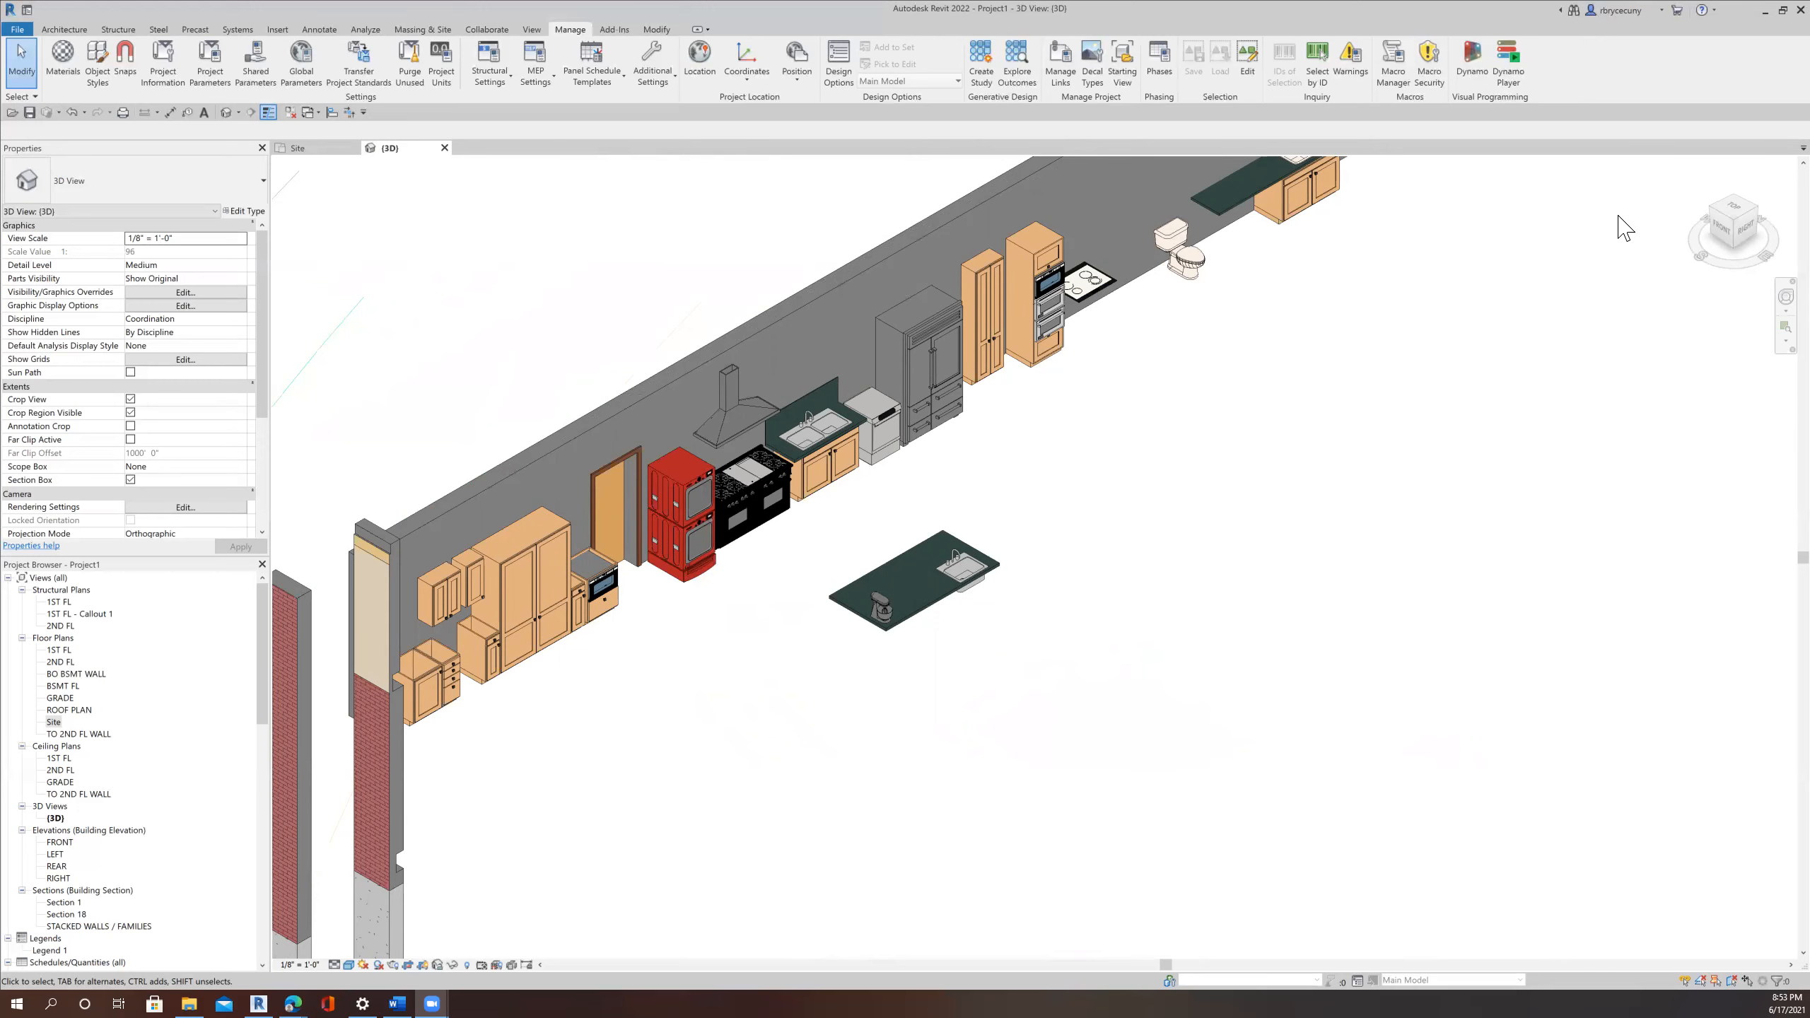
pyautogui.scroll(-3, 1618, 236)
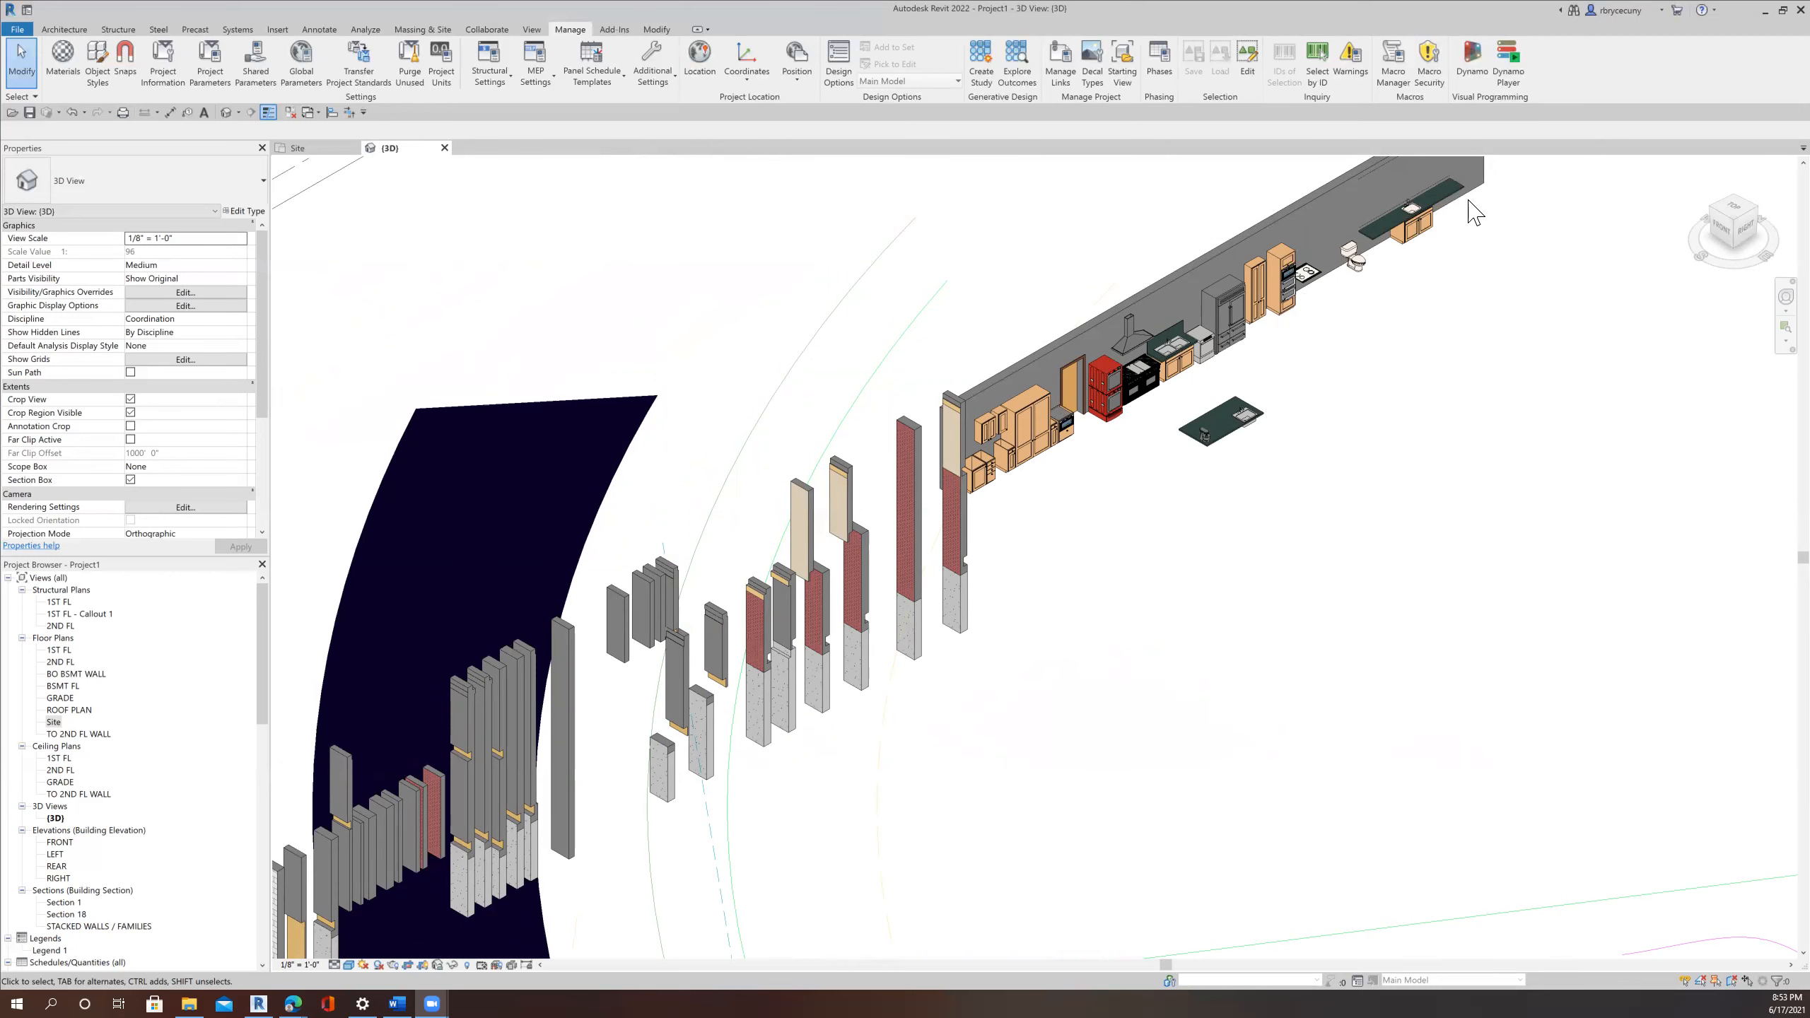
pyautogui.scroll(2, 1454, 199)
pyautogui.scroll(1, 1450, 198)
pyautogui.moveTo(1257, 379); pyautogui.dragTo(1133, 443, button='middle')
pyautogui.scroll(1, 1240, 251)
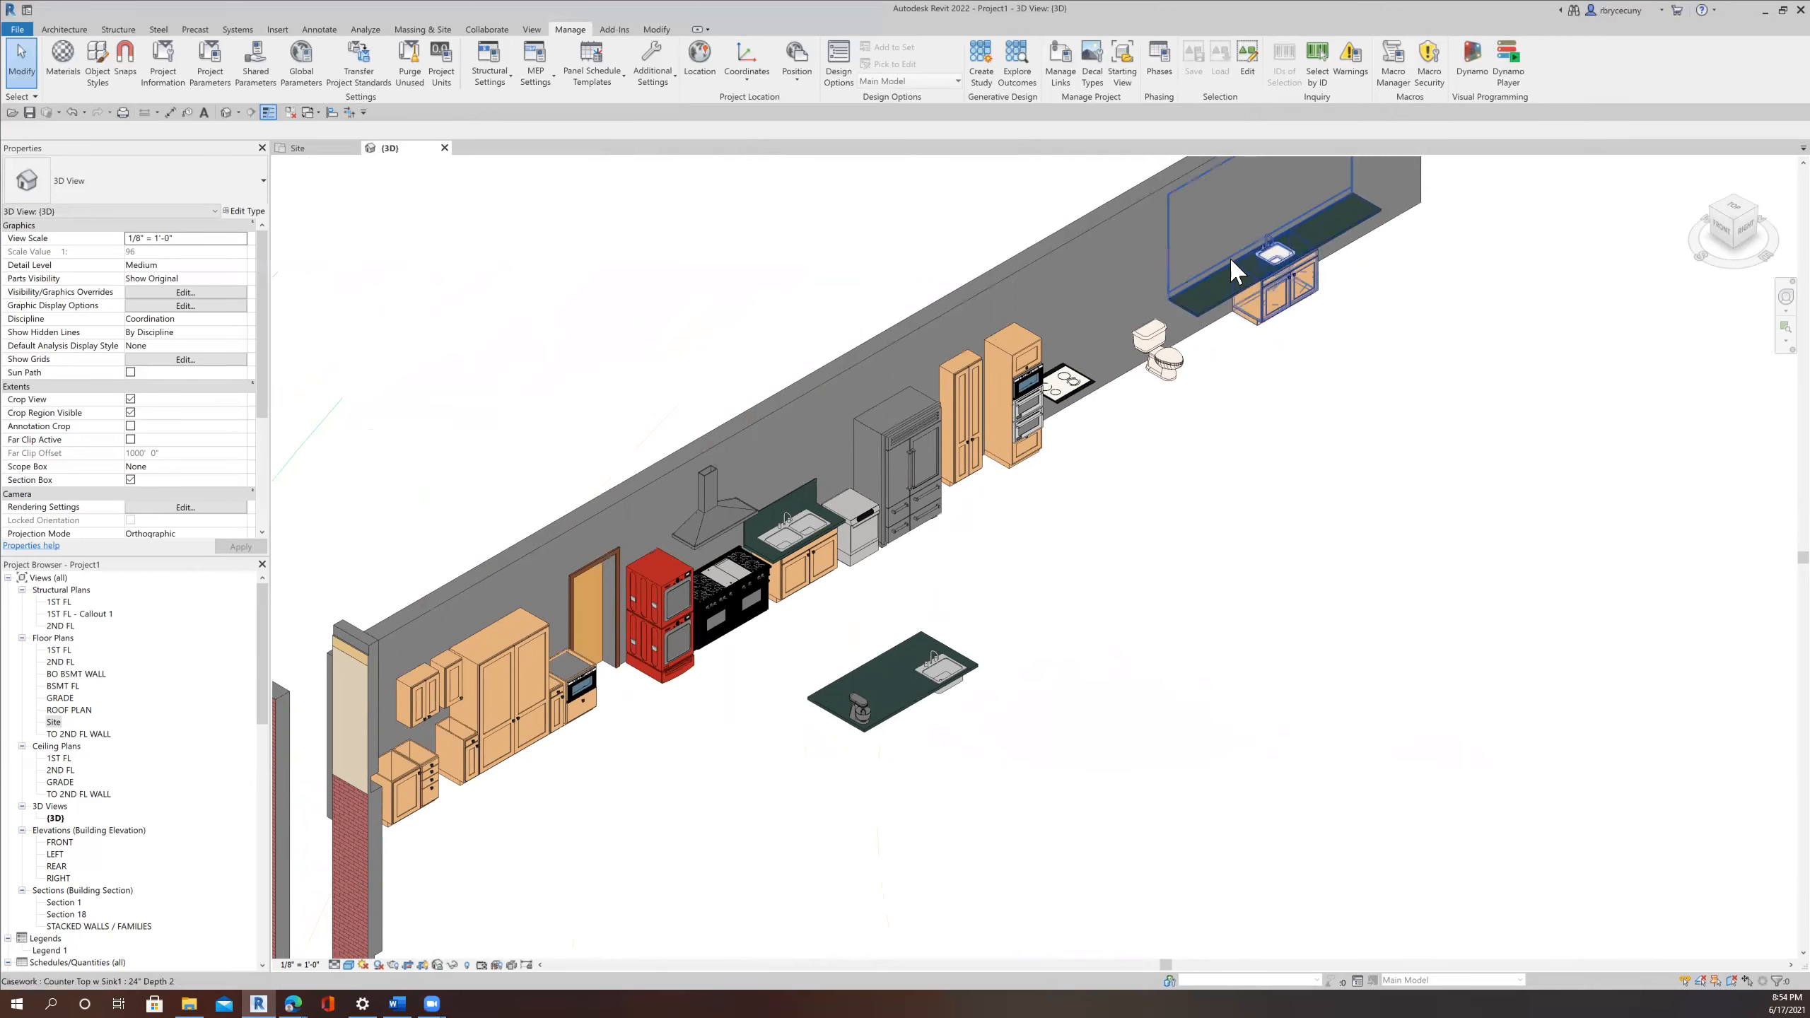
pyautogui.scroll(-4, 1261, 392)
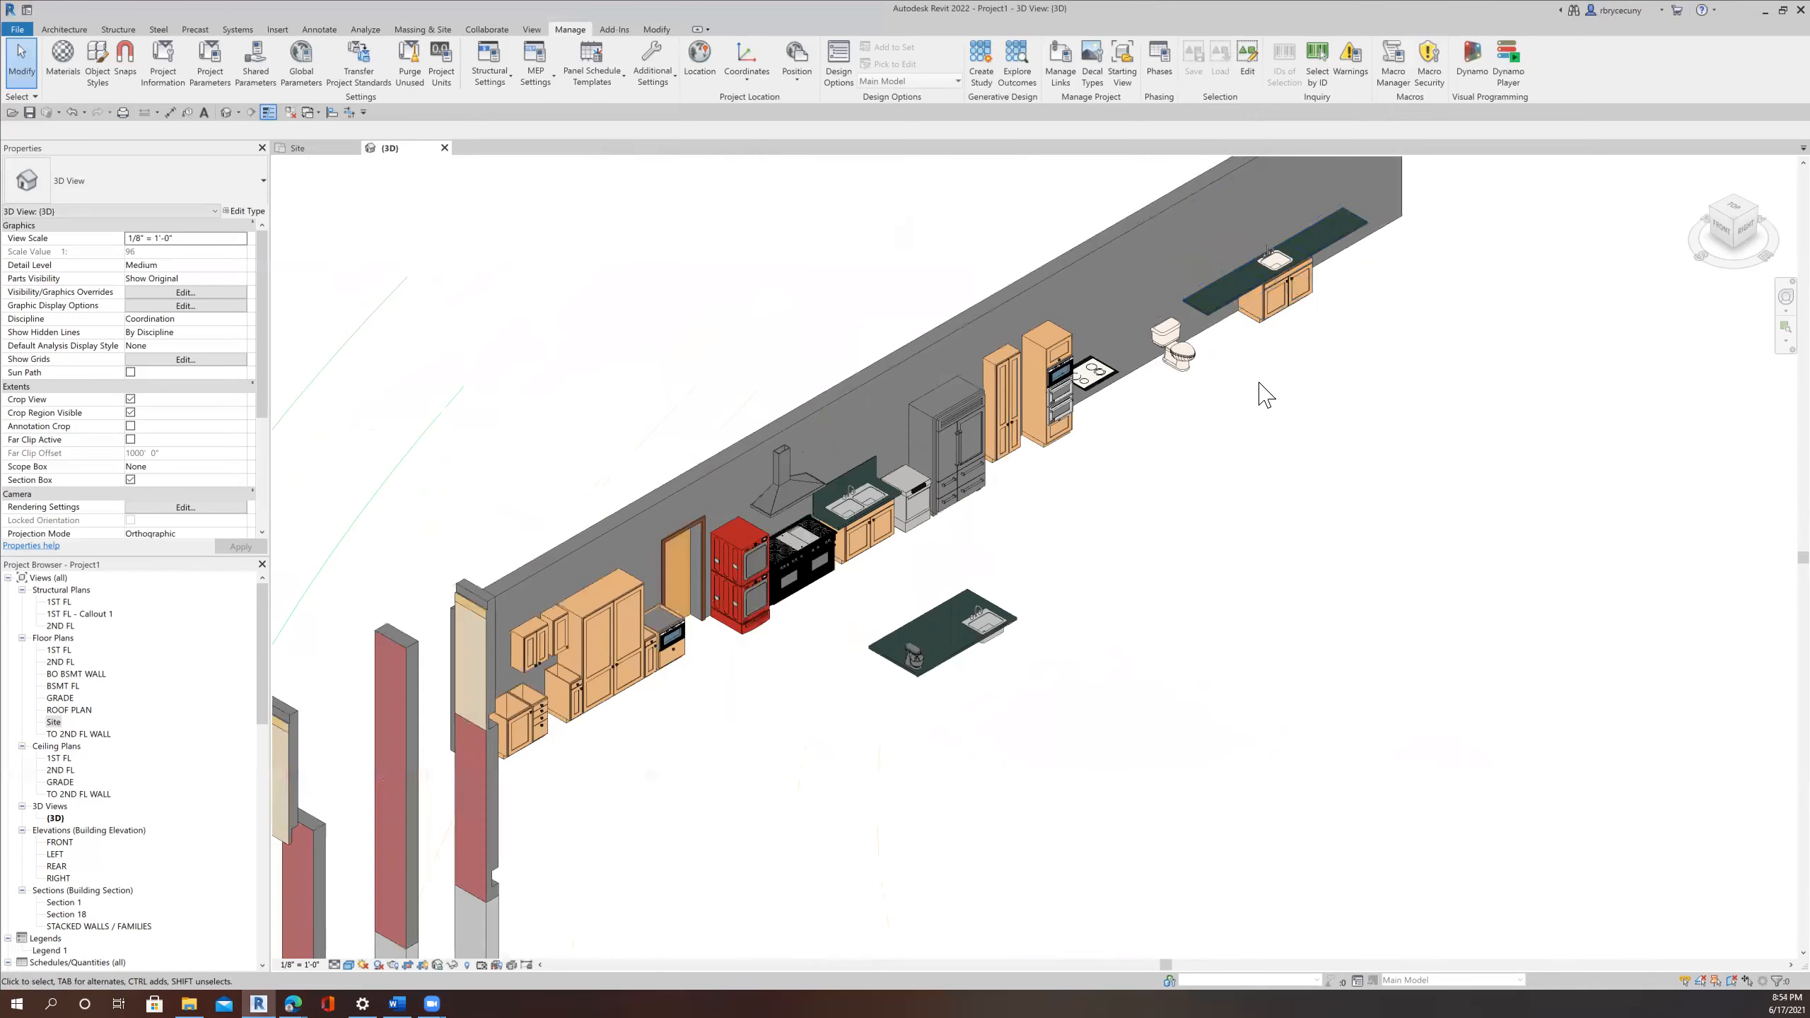
pyautogui.moveTo(1261, 392); pyautogui.dragTo(1326, 314, button='middle')
# Inspect the island countertop with its food mixer and sink, and view the row of wall samples beside the kitchen.
pyautogui.scroll(5, 1140, 400)
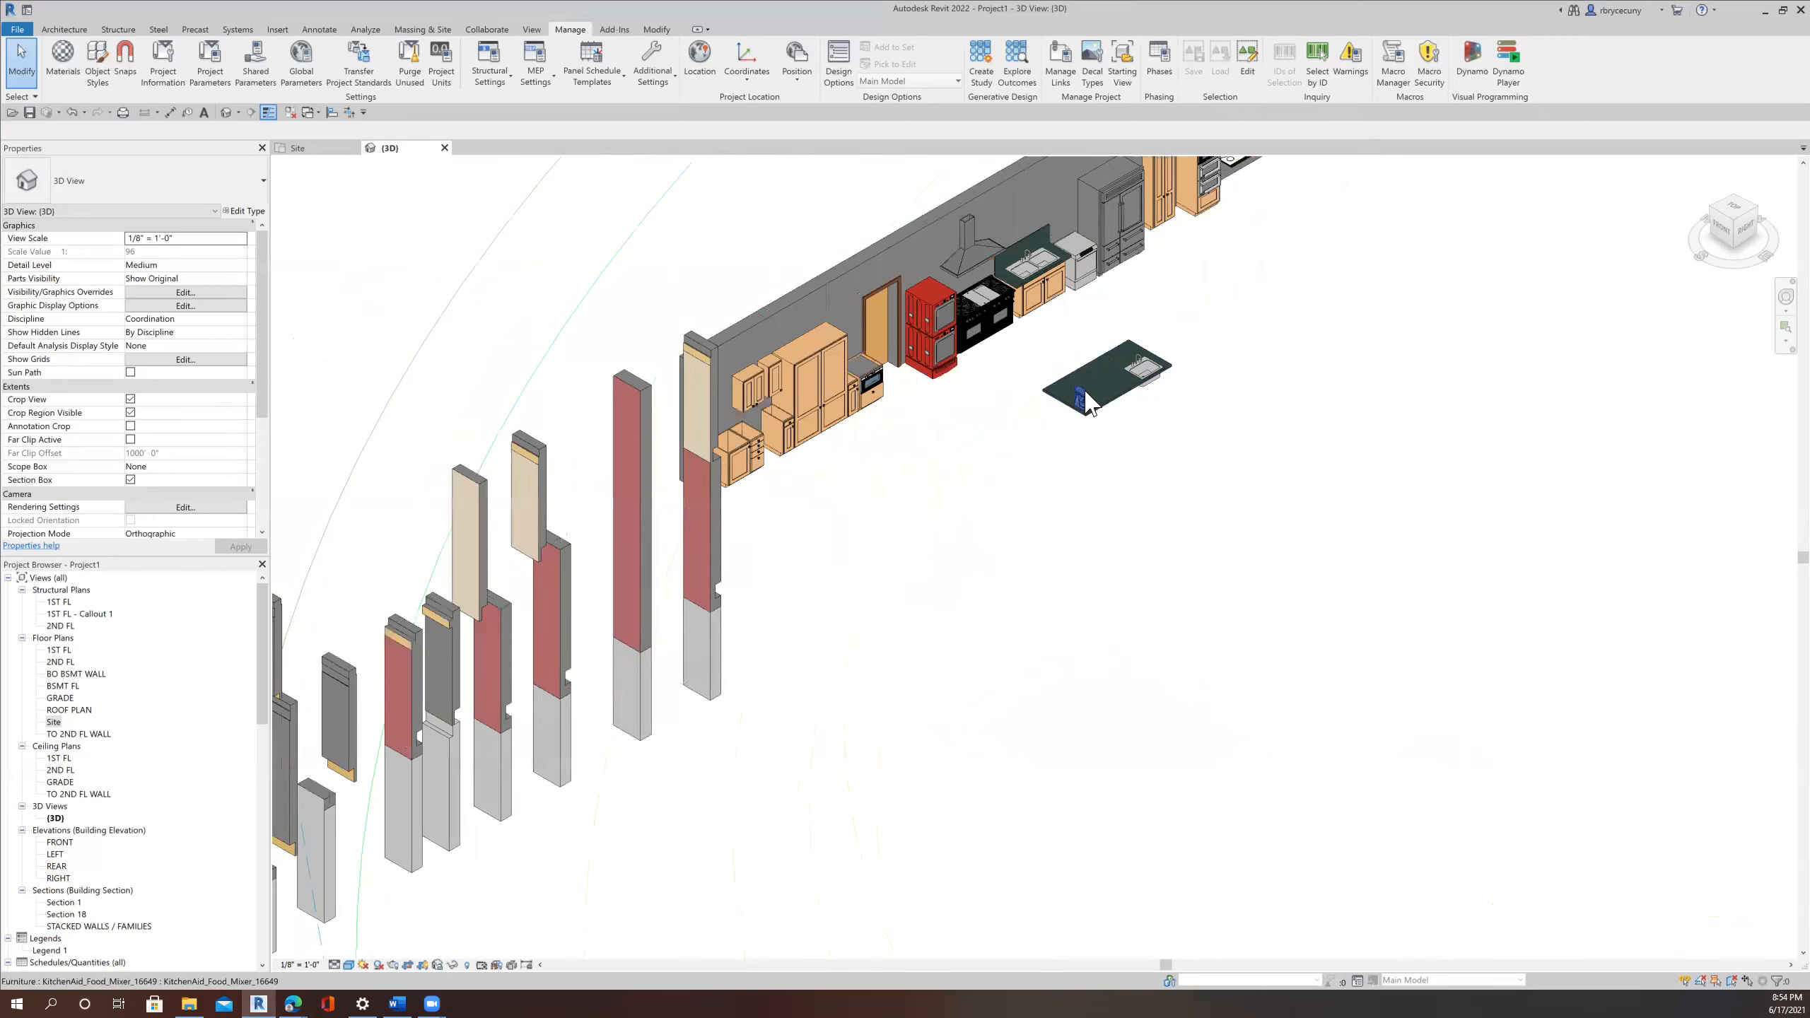
pyautogui.scroll(3, 1094, 401)
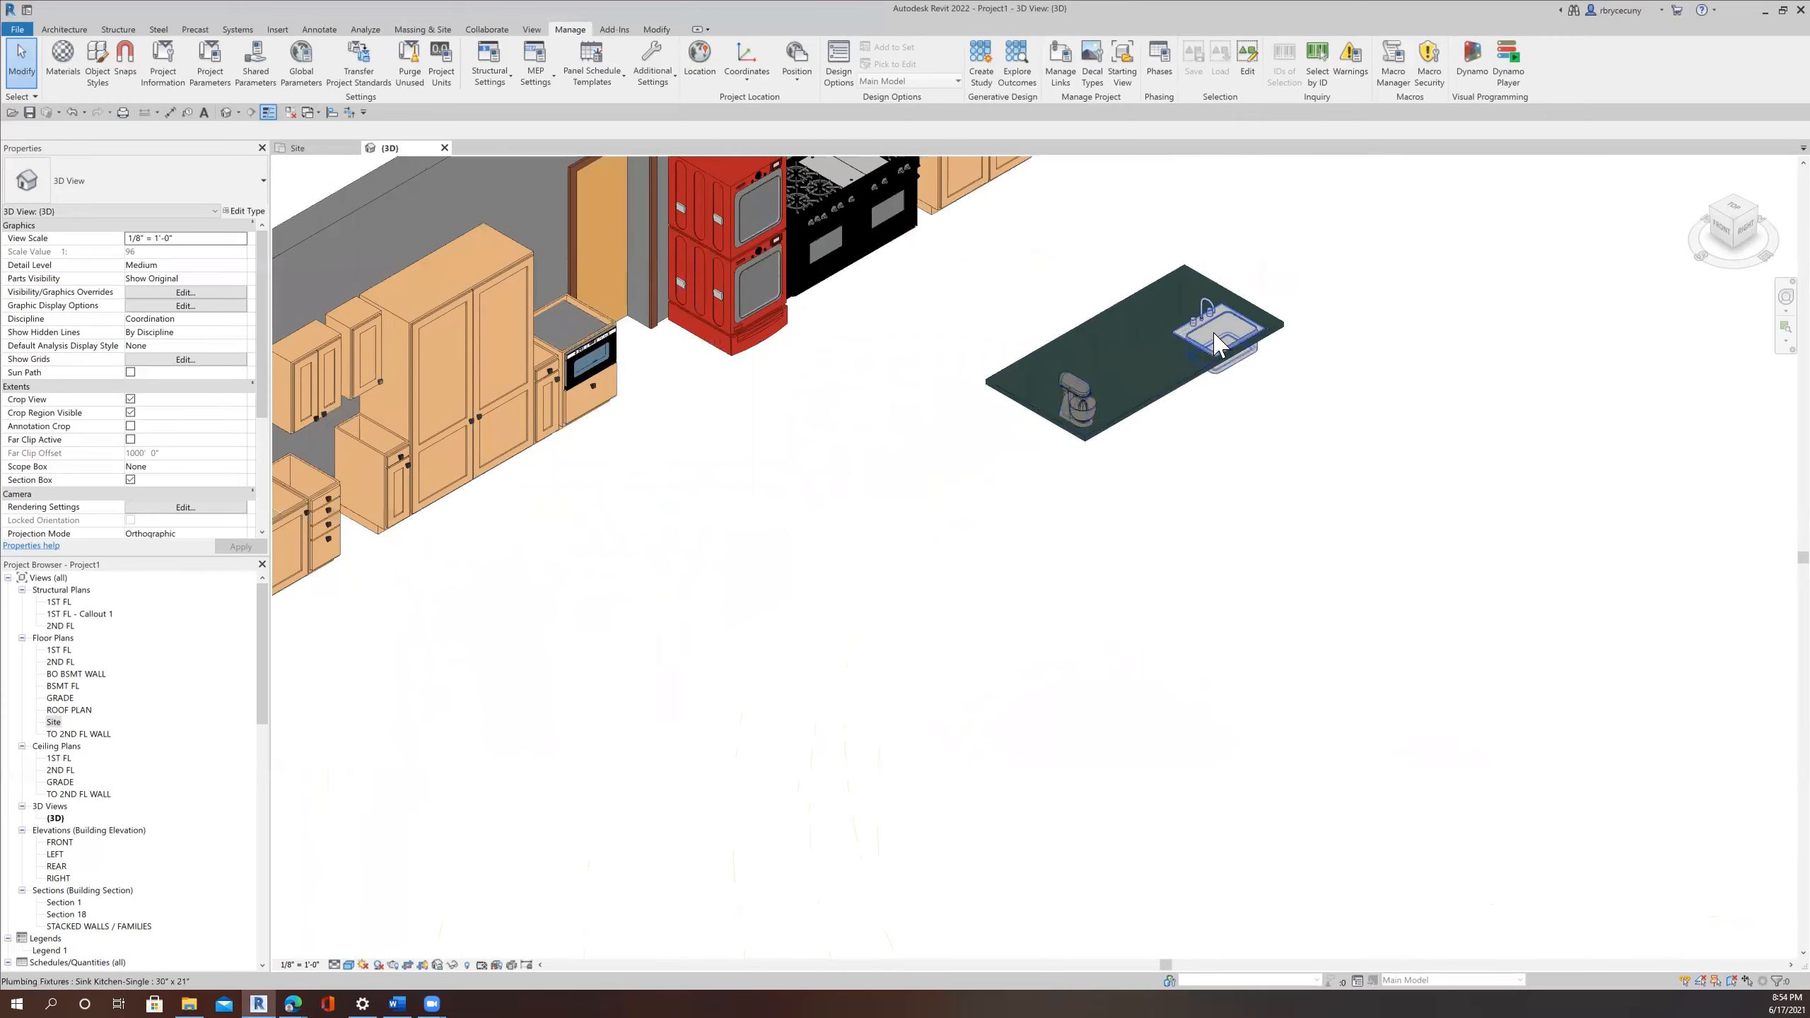
pyautogui.scroll(-3, 1204, 349)
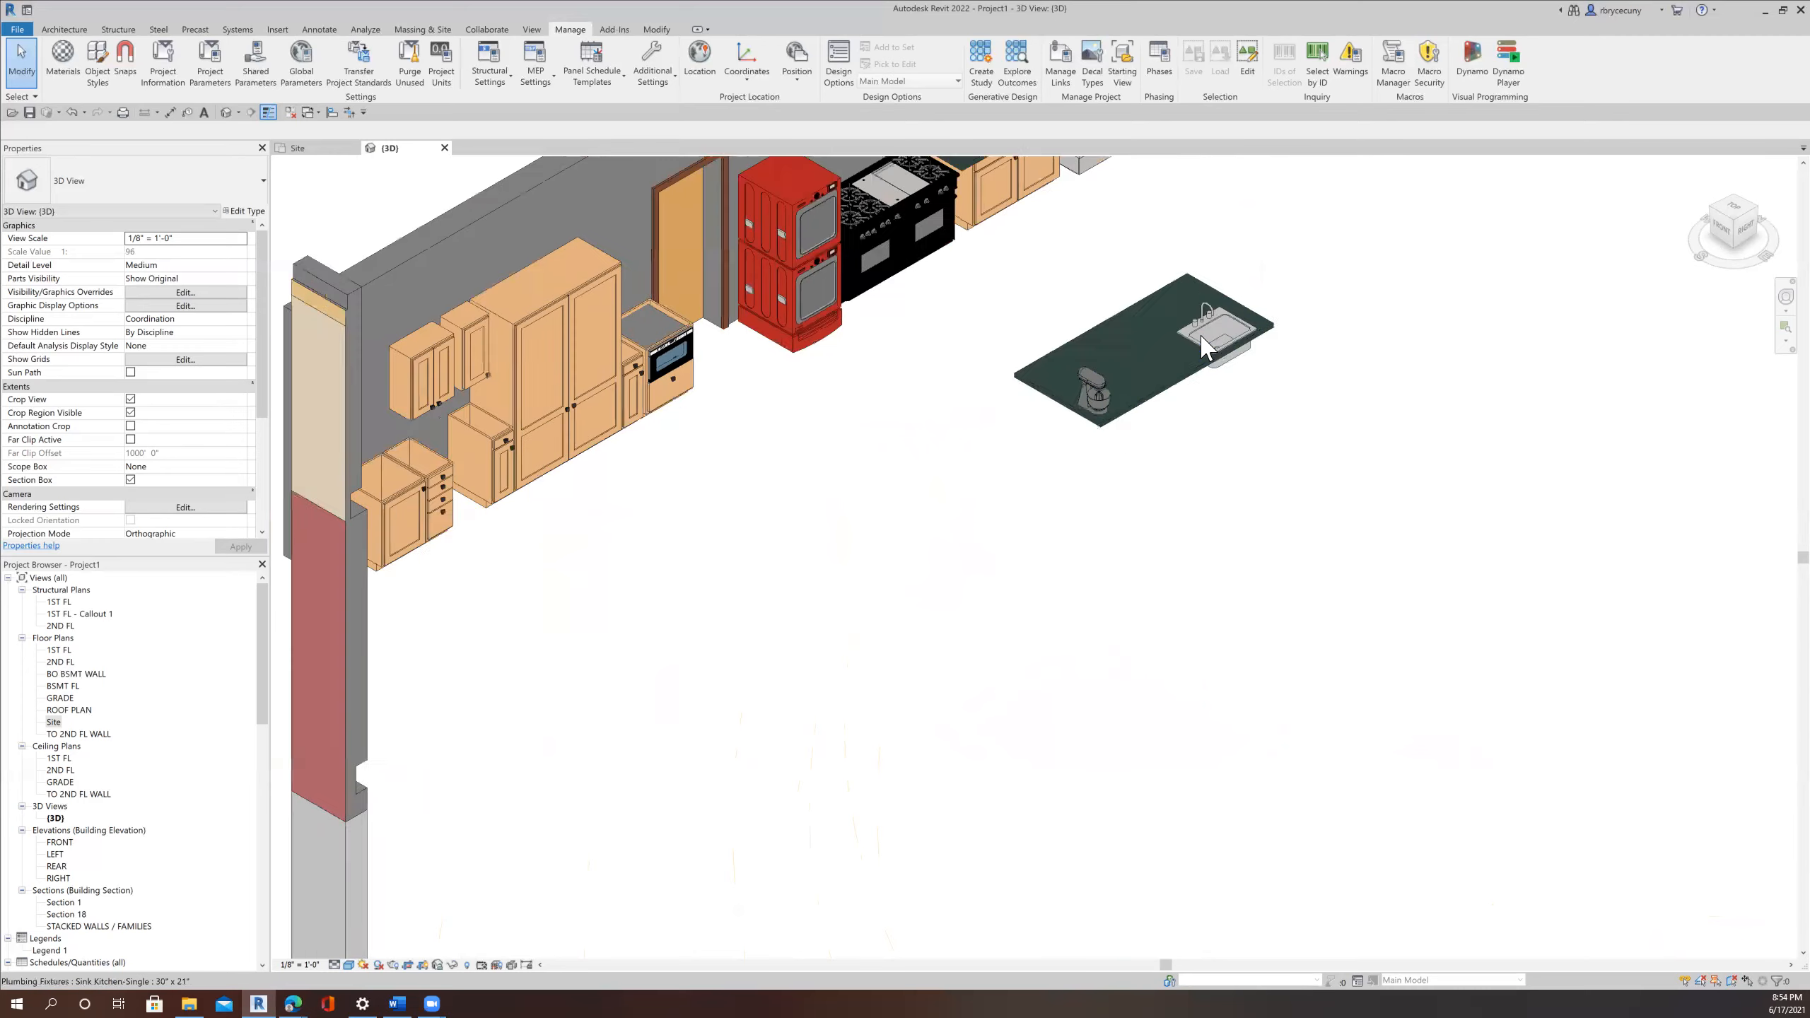
pyautogui.scroll(-5, 1205, 350)
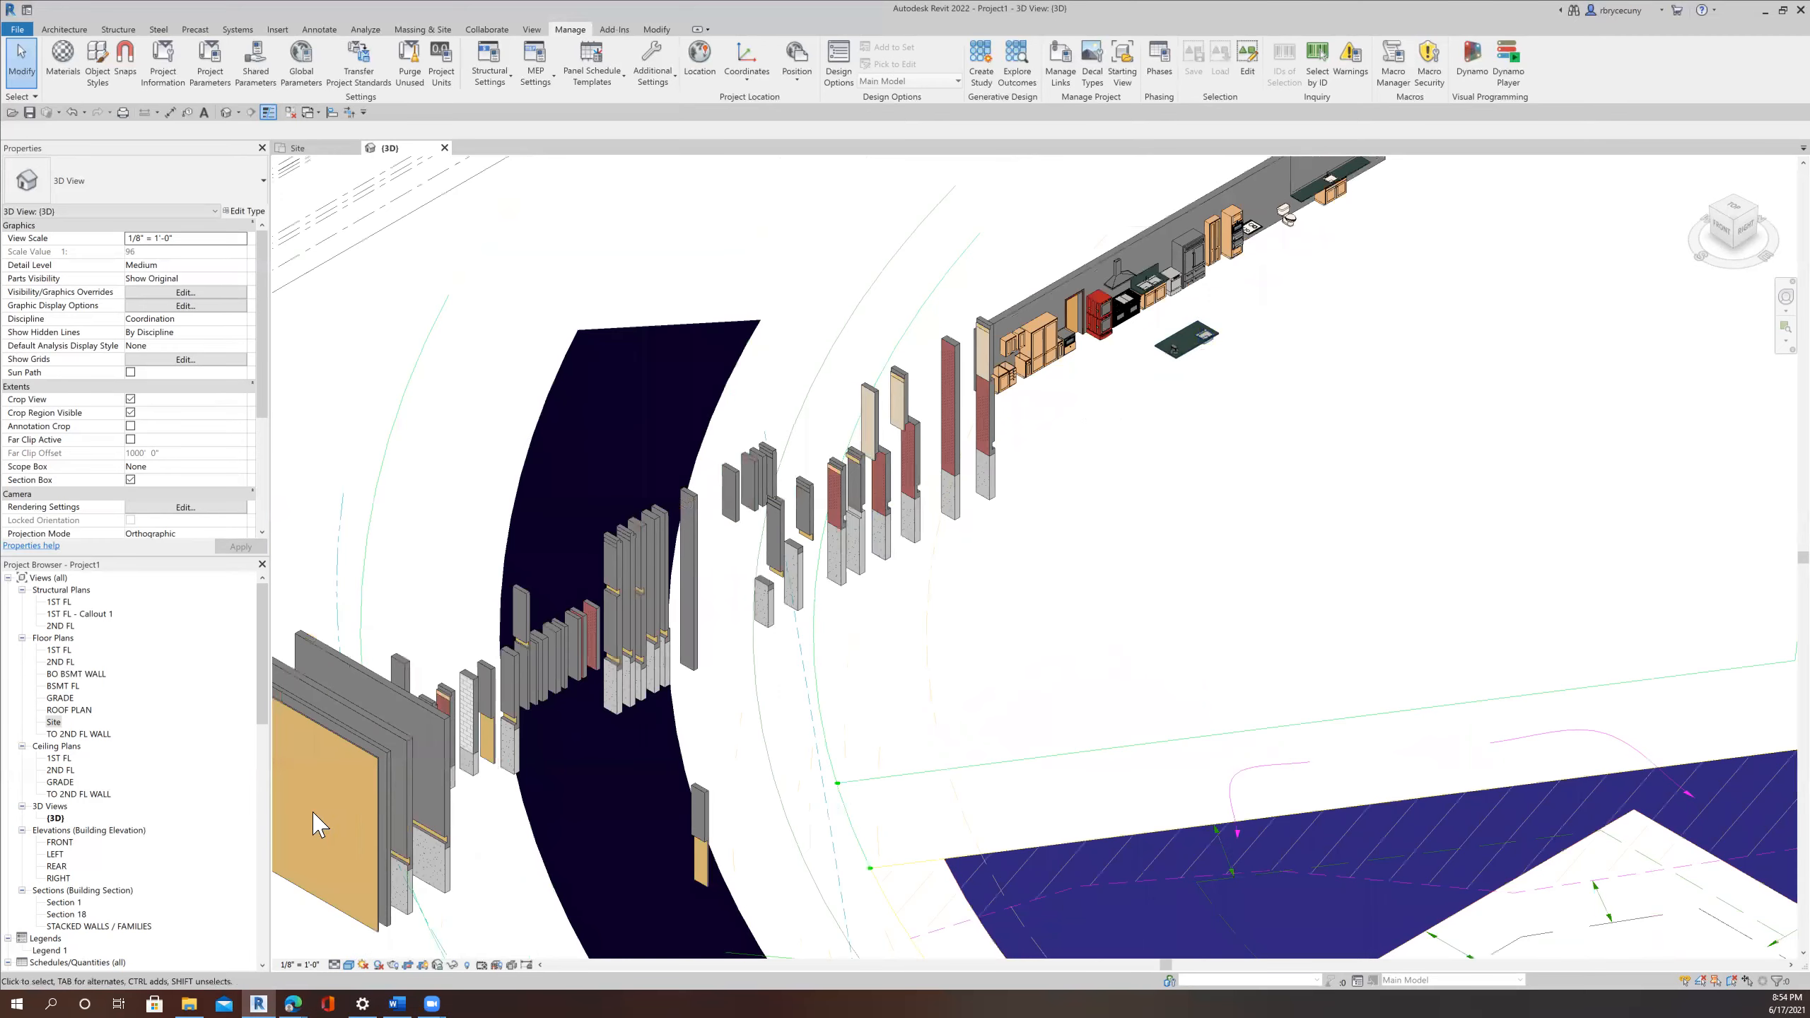
# Open the STACKED WALLS / FAMILIES building section view.
pyautogui.click(68, 926)
pyautogui.click(86, 927)
pyautogui.doubleClick(86, 926)
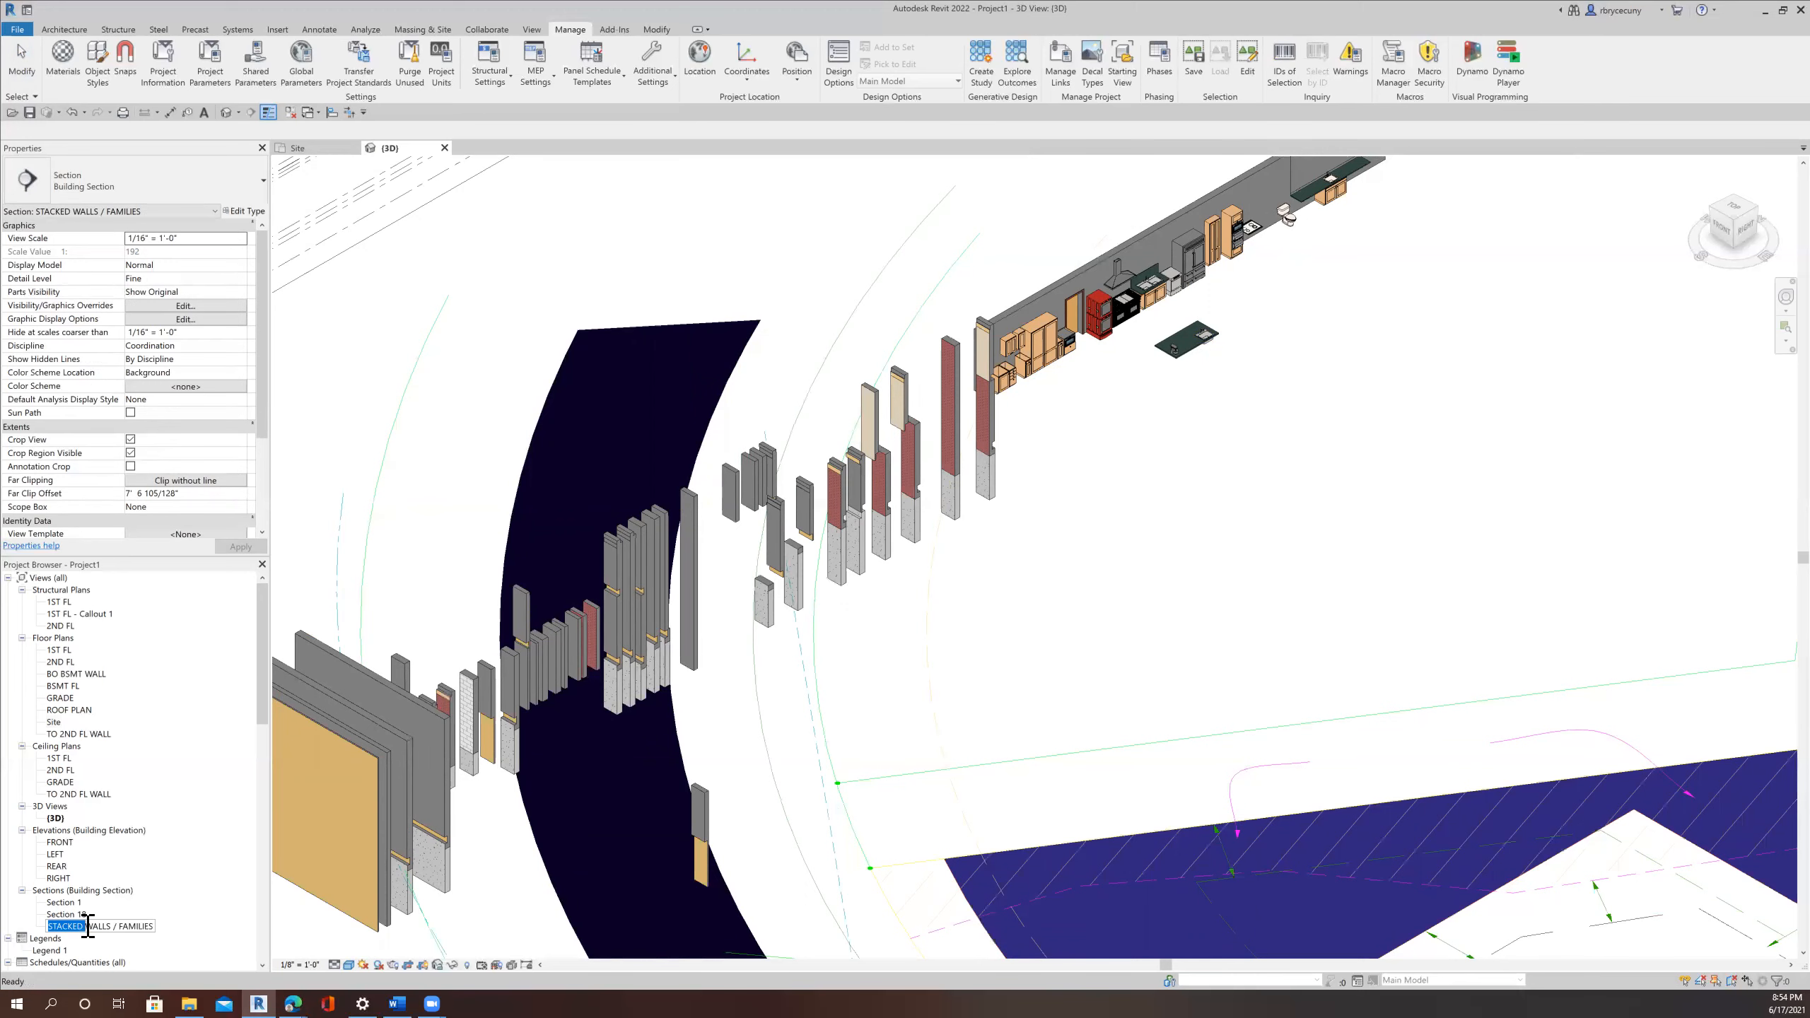
pyautogui.click(170, 920)
pyautogui.doubleClick(142, 926)
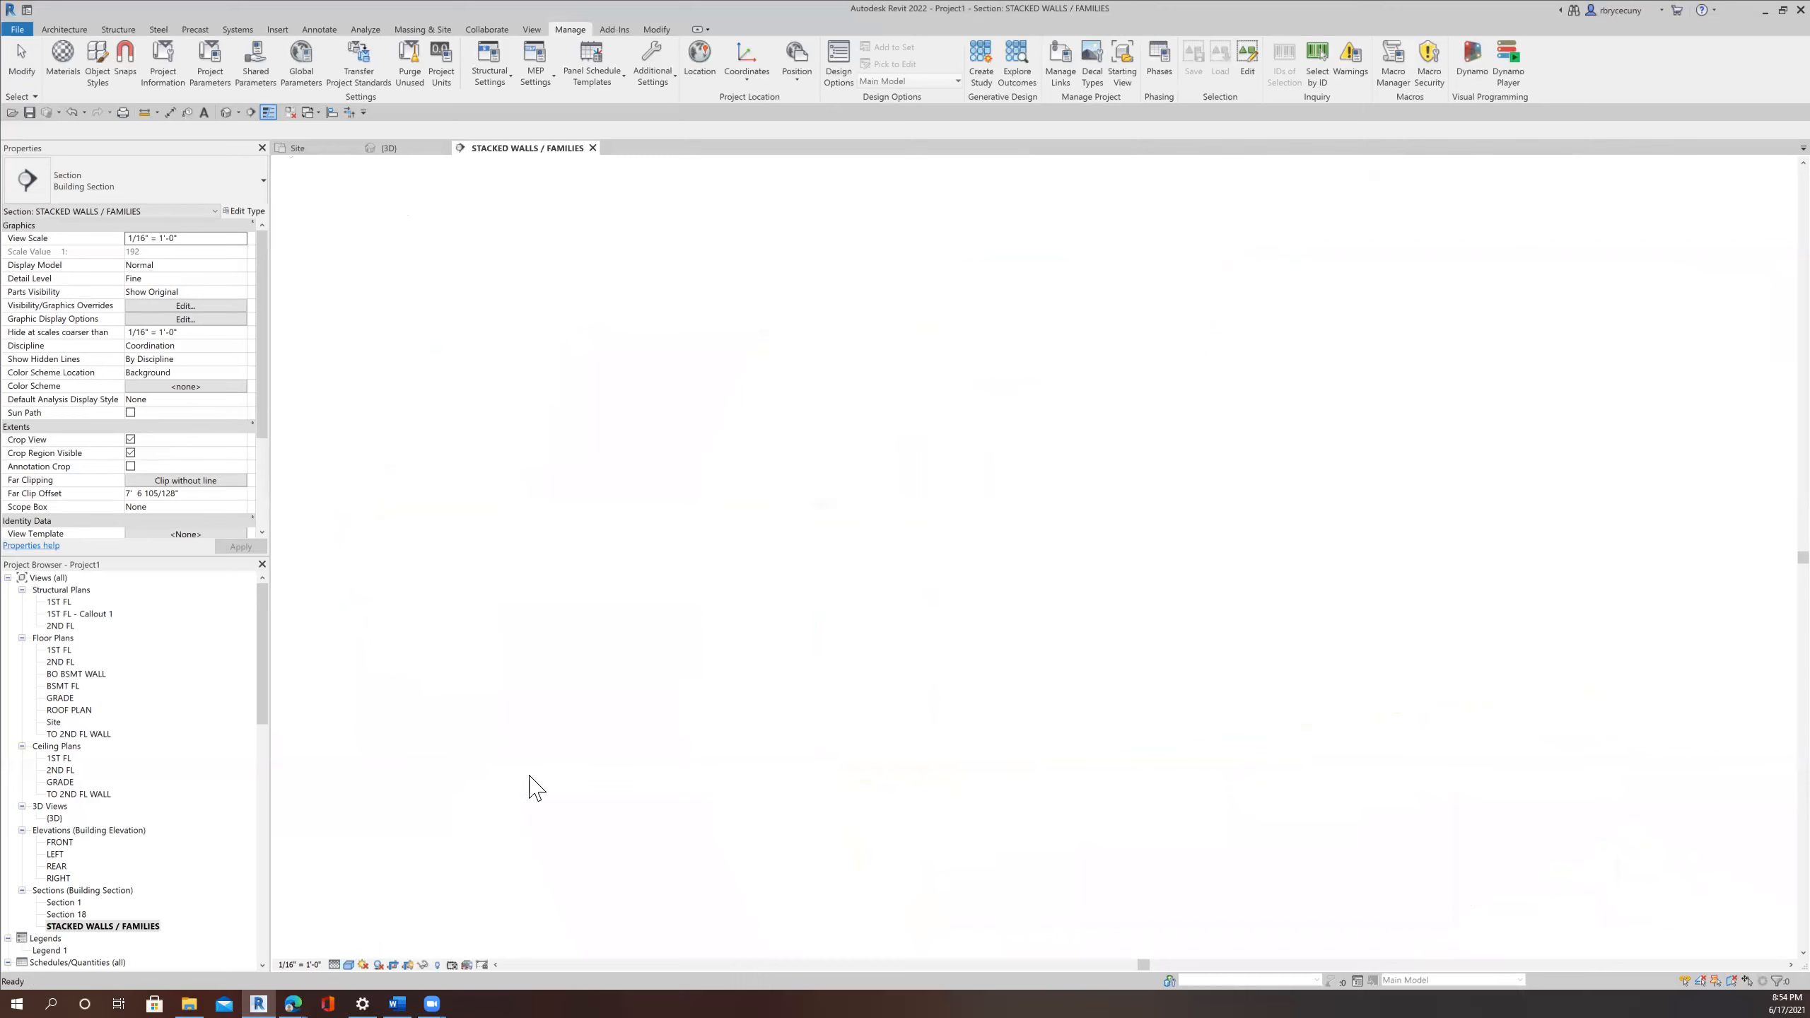
# Examine the stacked wall types and the kitchen and bath families along the whole section.
pyautogui.scroll(5, 969, 505)
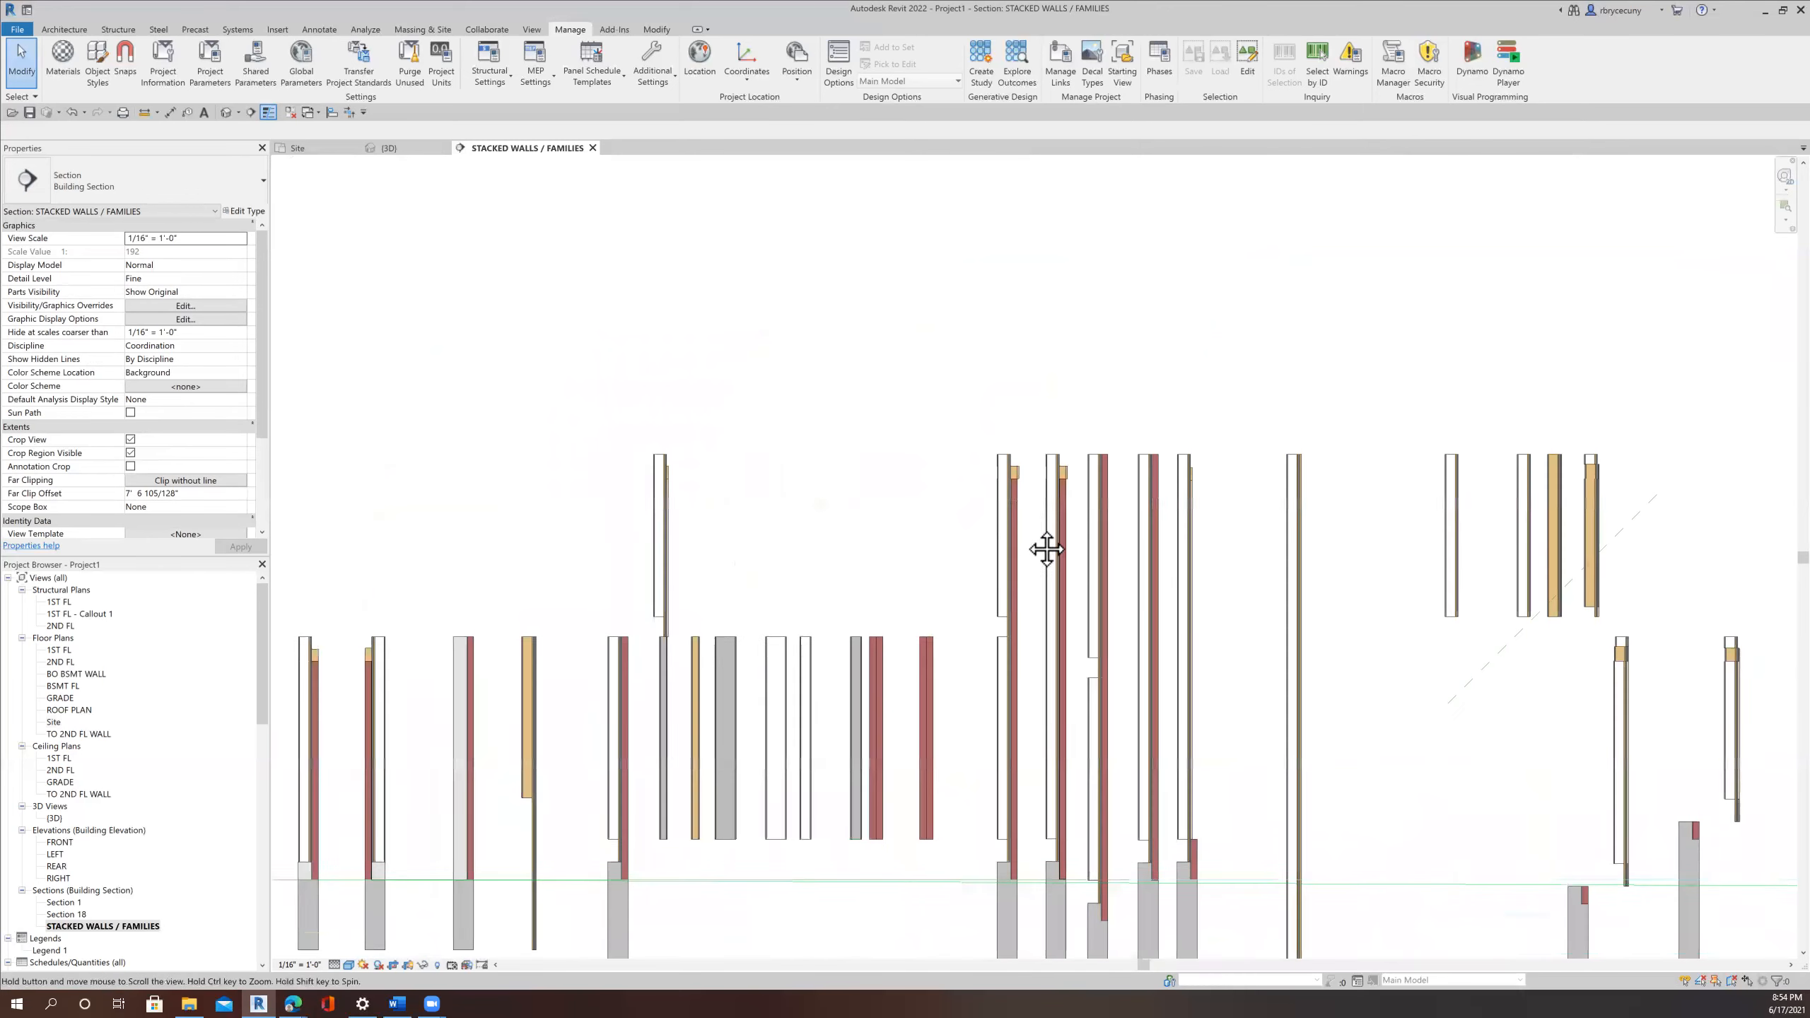
pyautogui.scroll(-3, 830, 720)
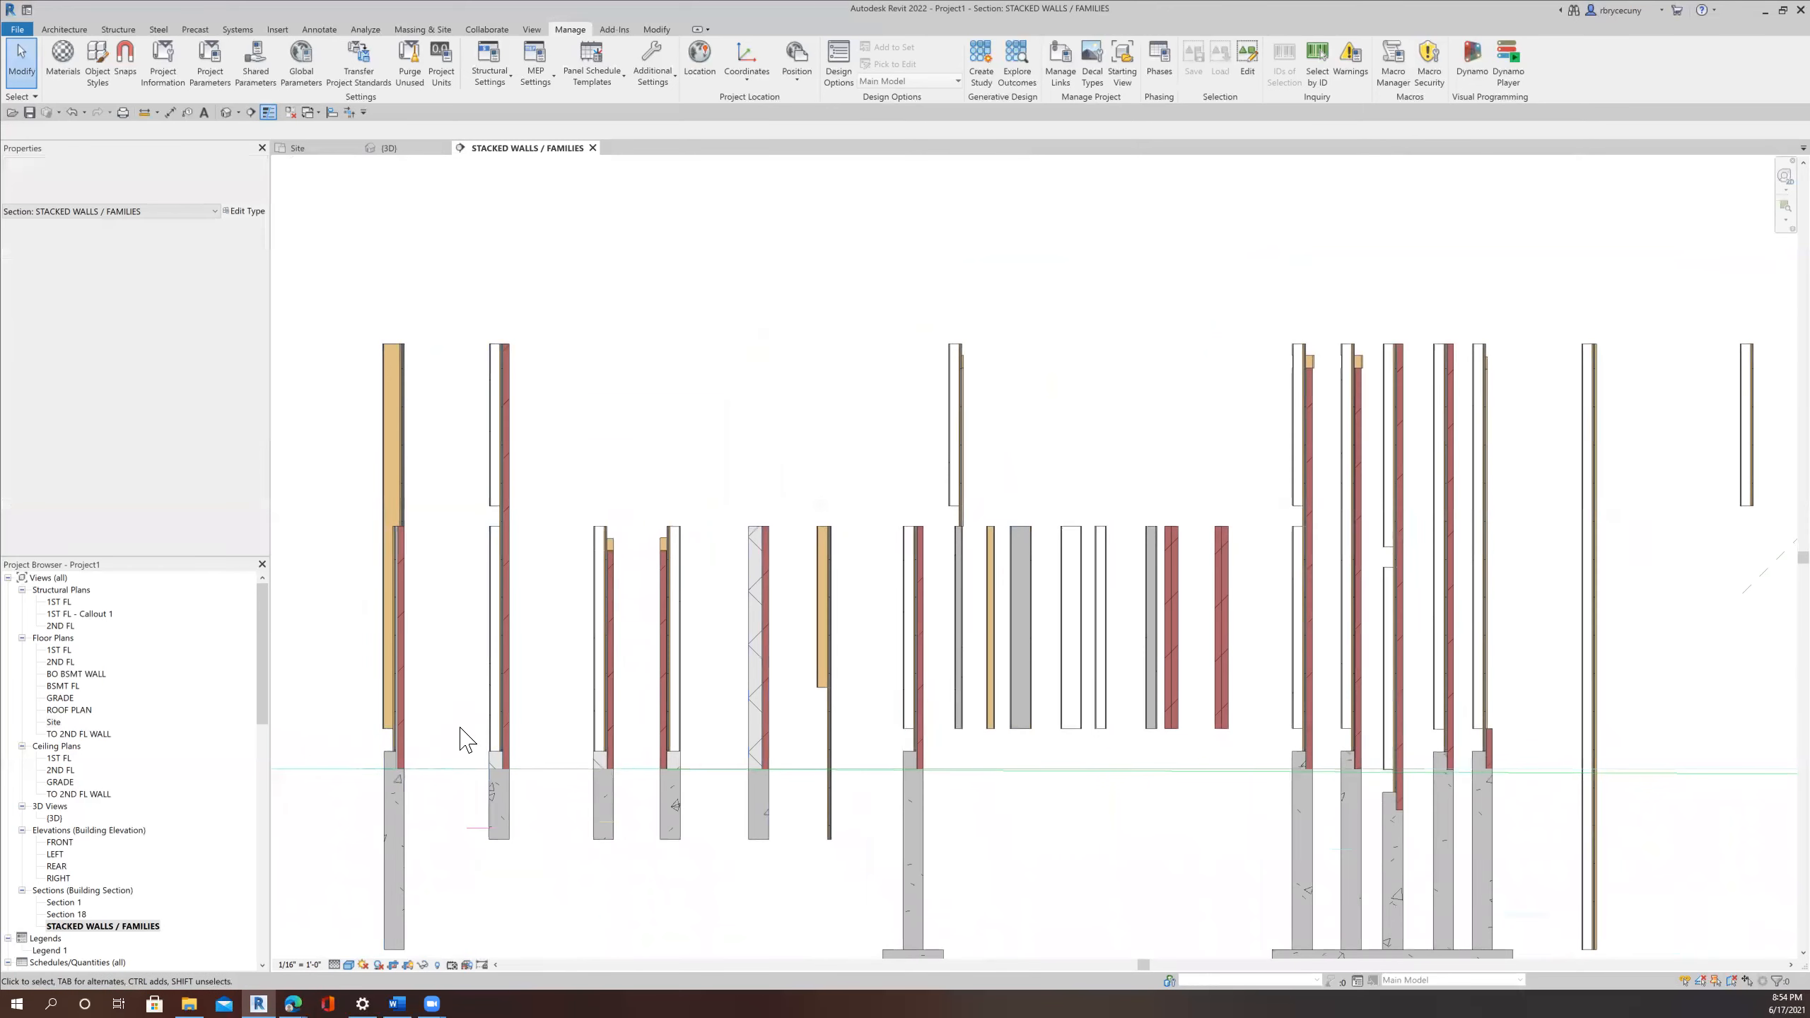
pyautogui.moveTo(1146, 778); pyautogui.dragTo(613, 731, button='middle')
pyautogui.moveTo(1039, 720); pyautogui.dragTo(889, 707, button='middle')
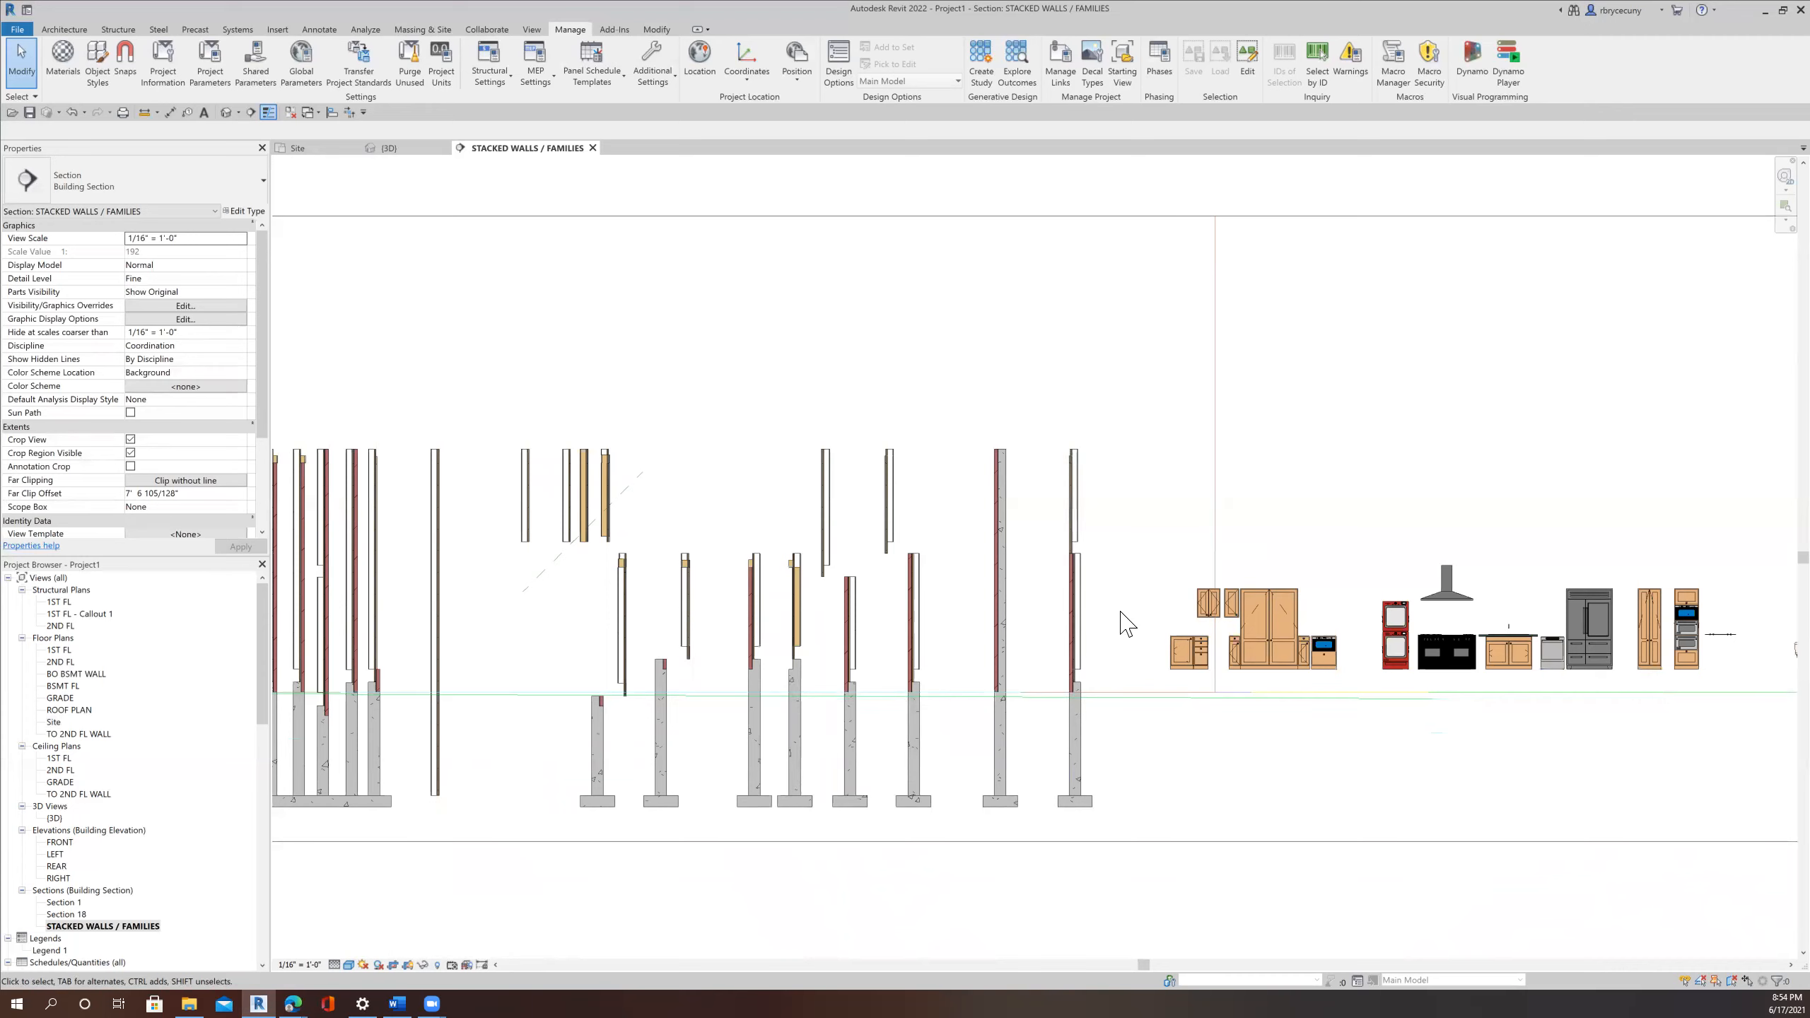
pyautogui.scroll(-3, 1176, 609)
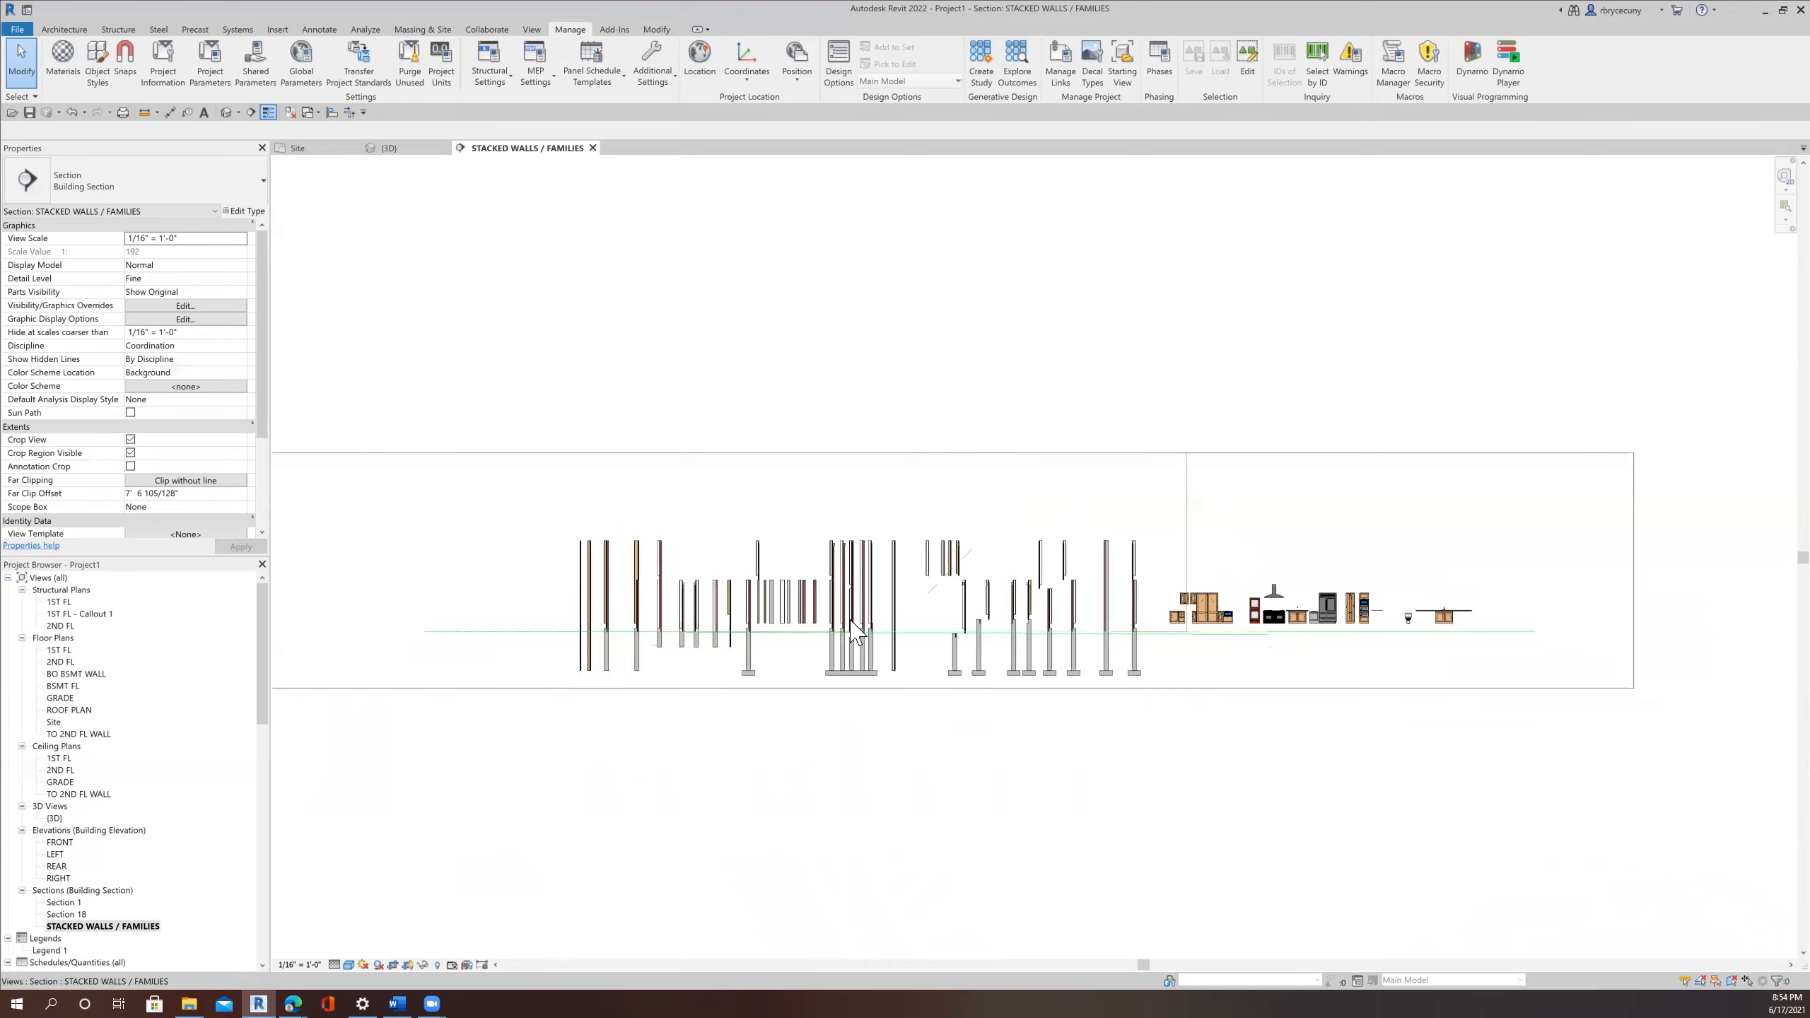
pyautogui.scroll(-1, 798, 549)
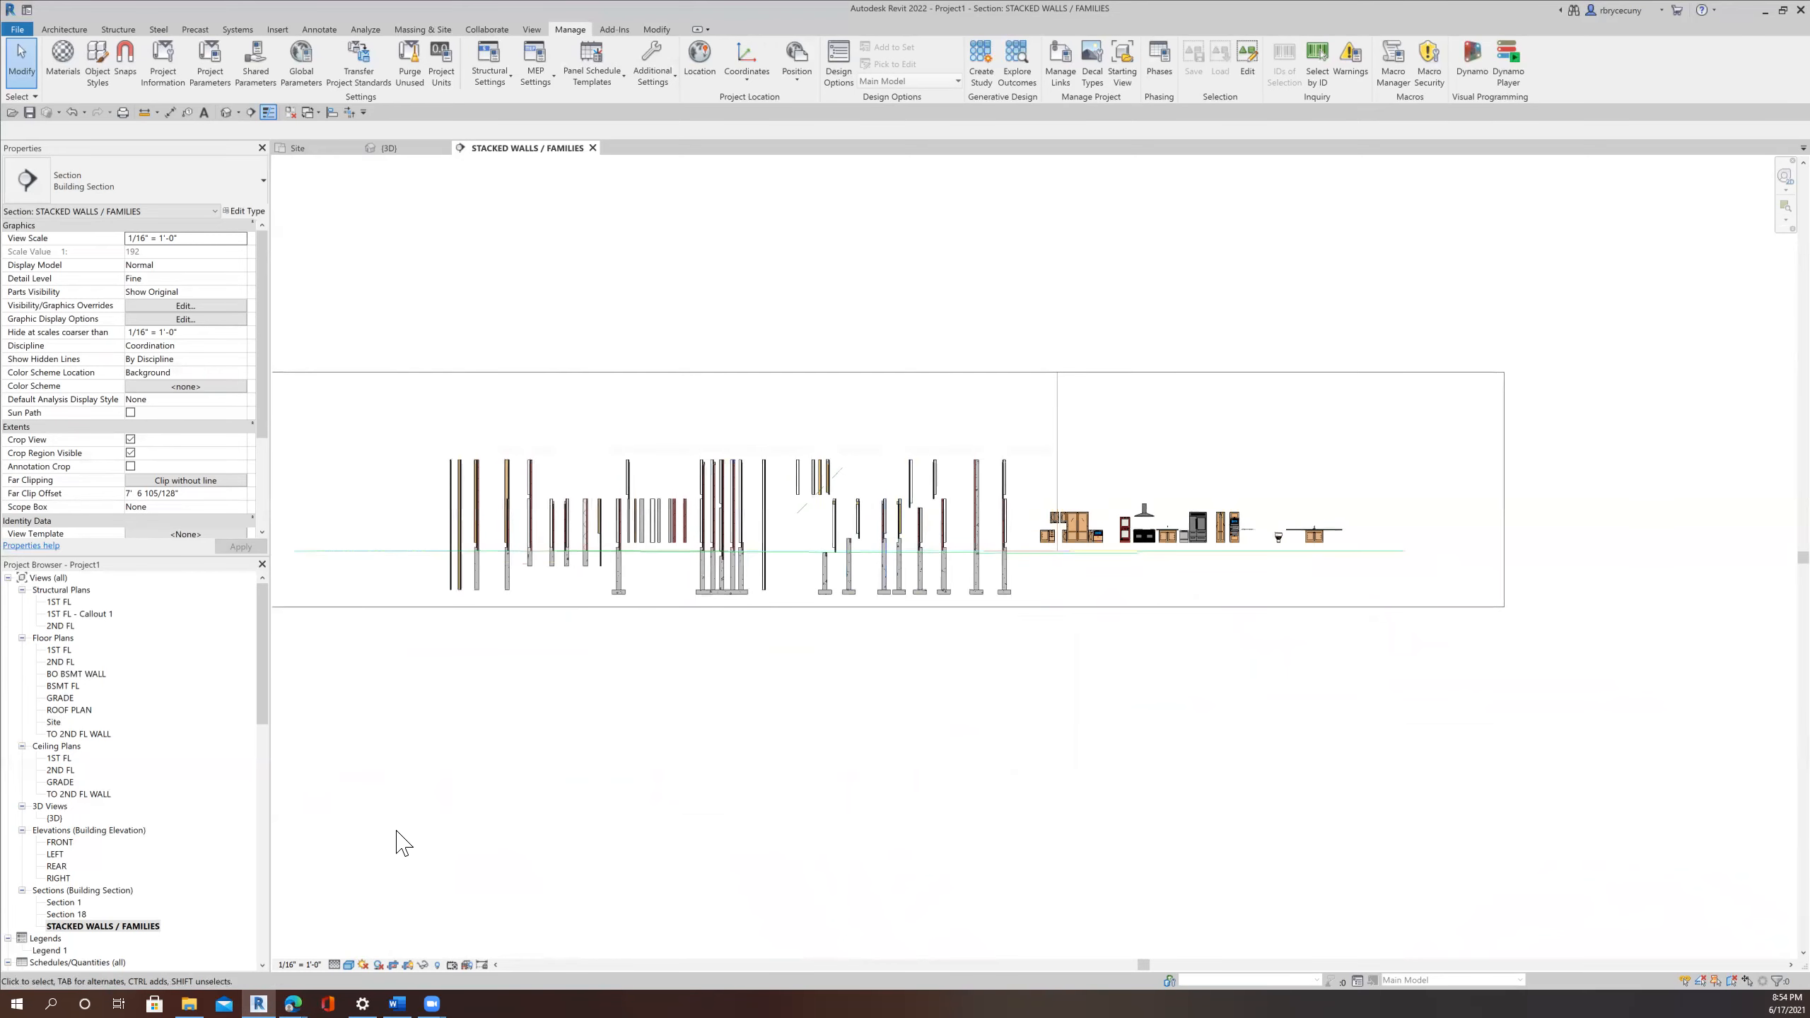
# Look through the project's list of views and schedules, and open the FRONT building elevation.
pyautogui.scroll(-5, 107, 914)
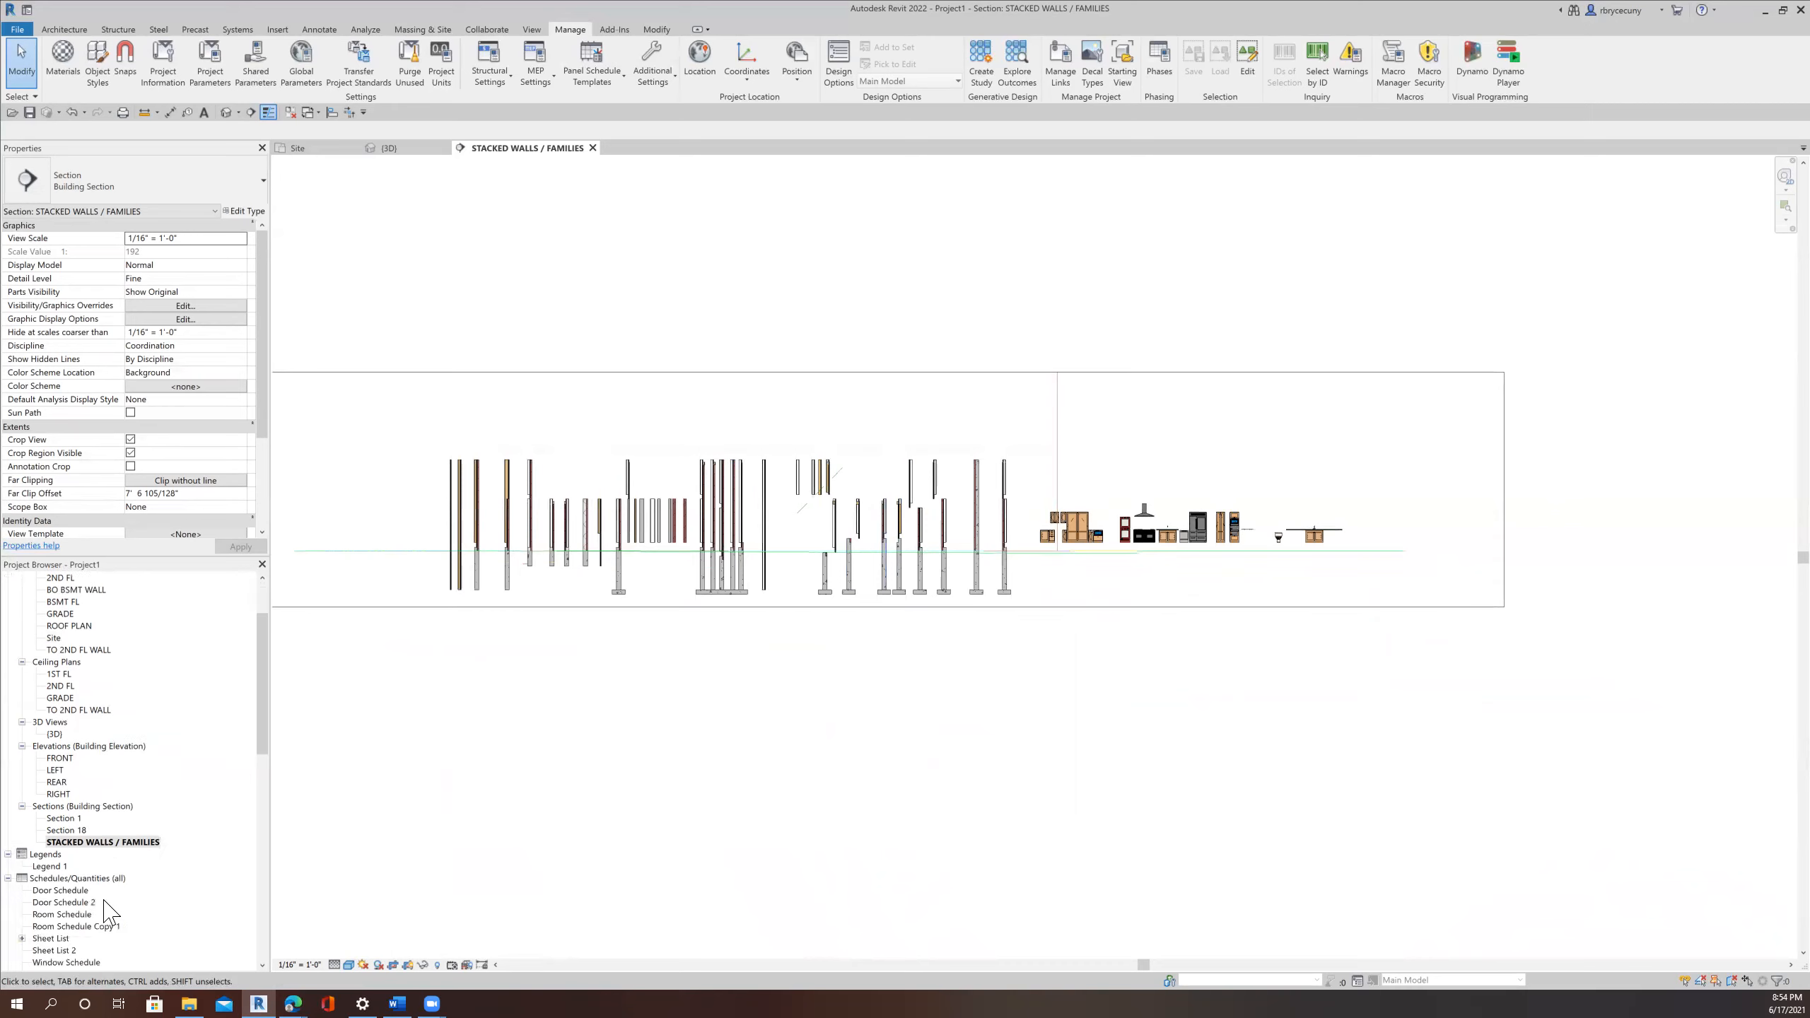
pyautogui.scroll(5, 107, 914)
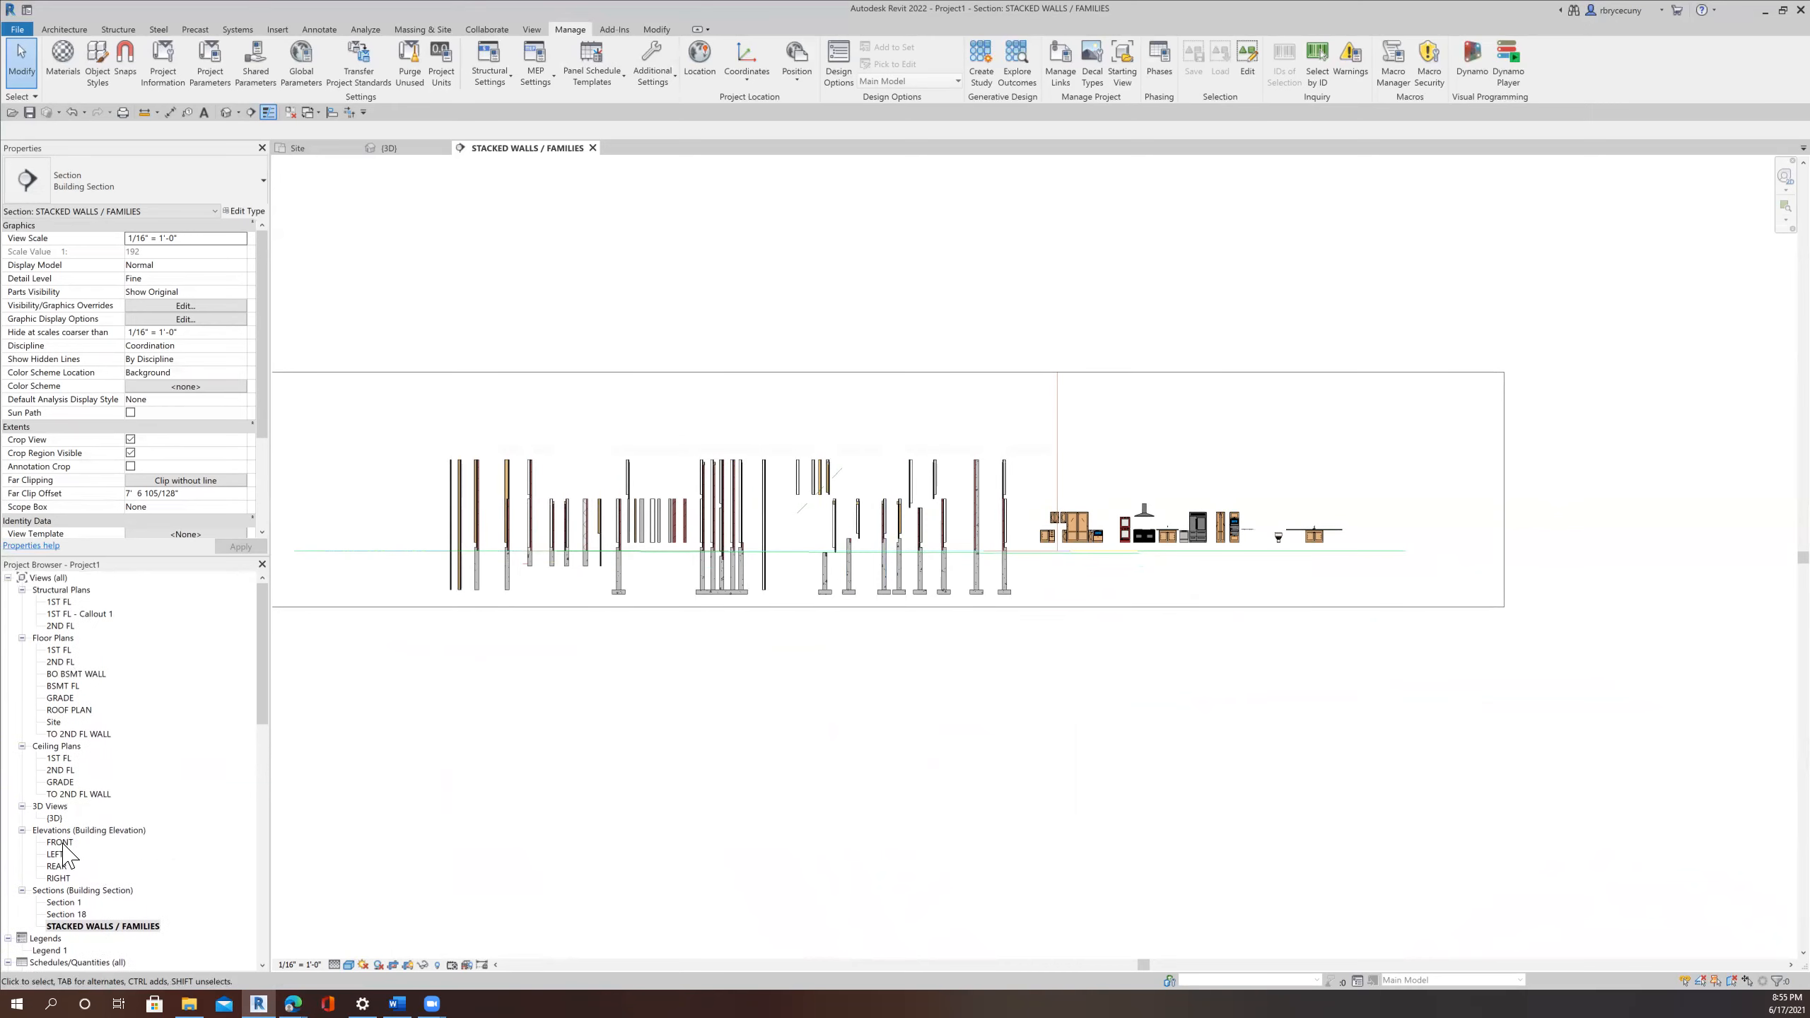
pyautogui.doubleClick(60, 843)
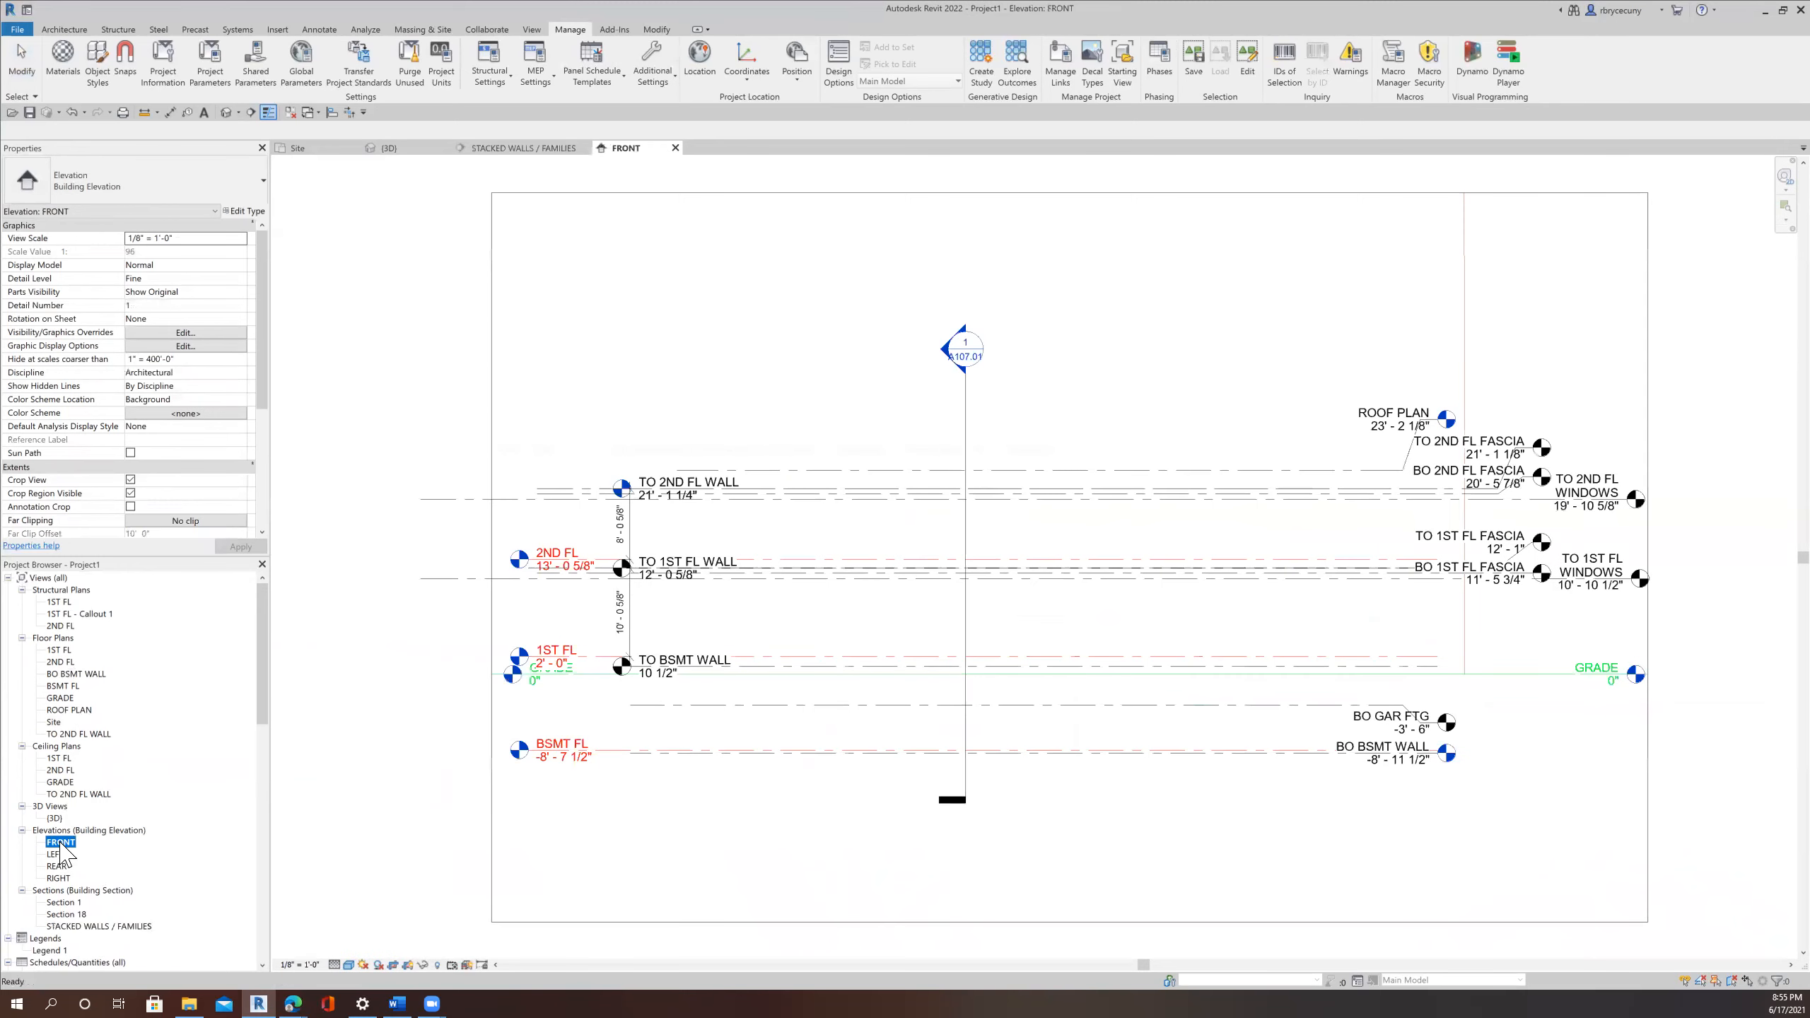
pyautogui.click(406, 836)
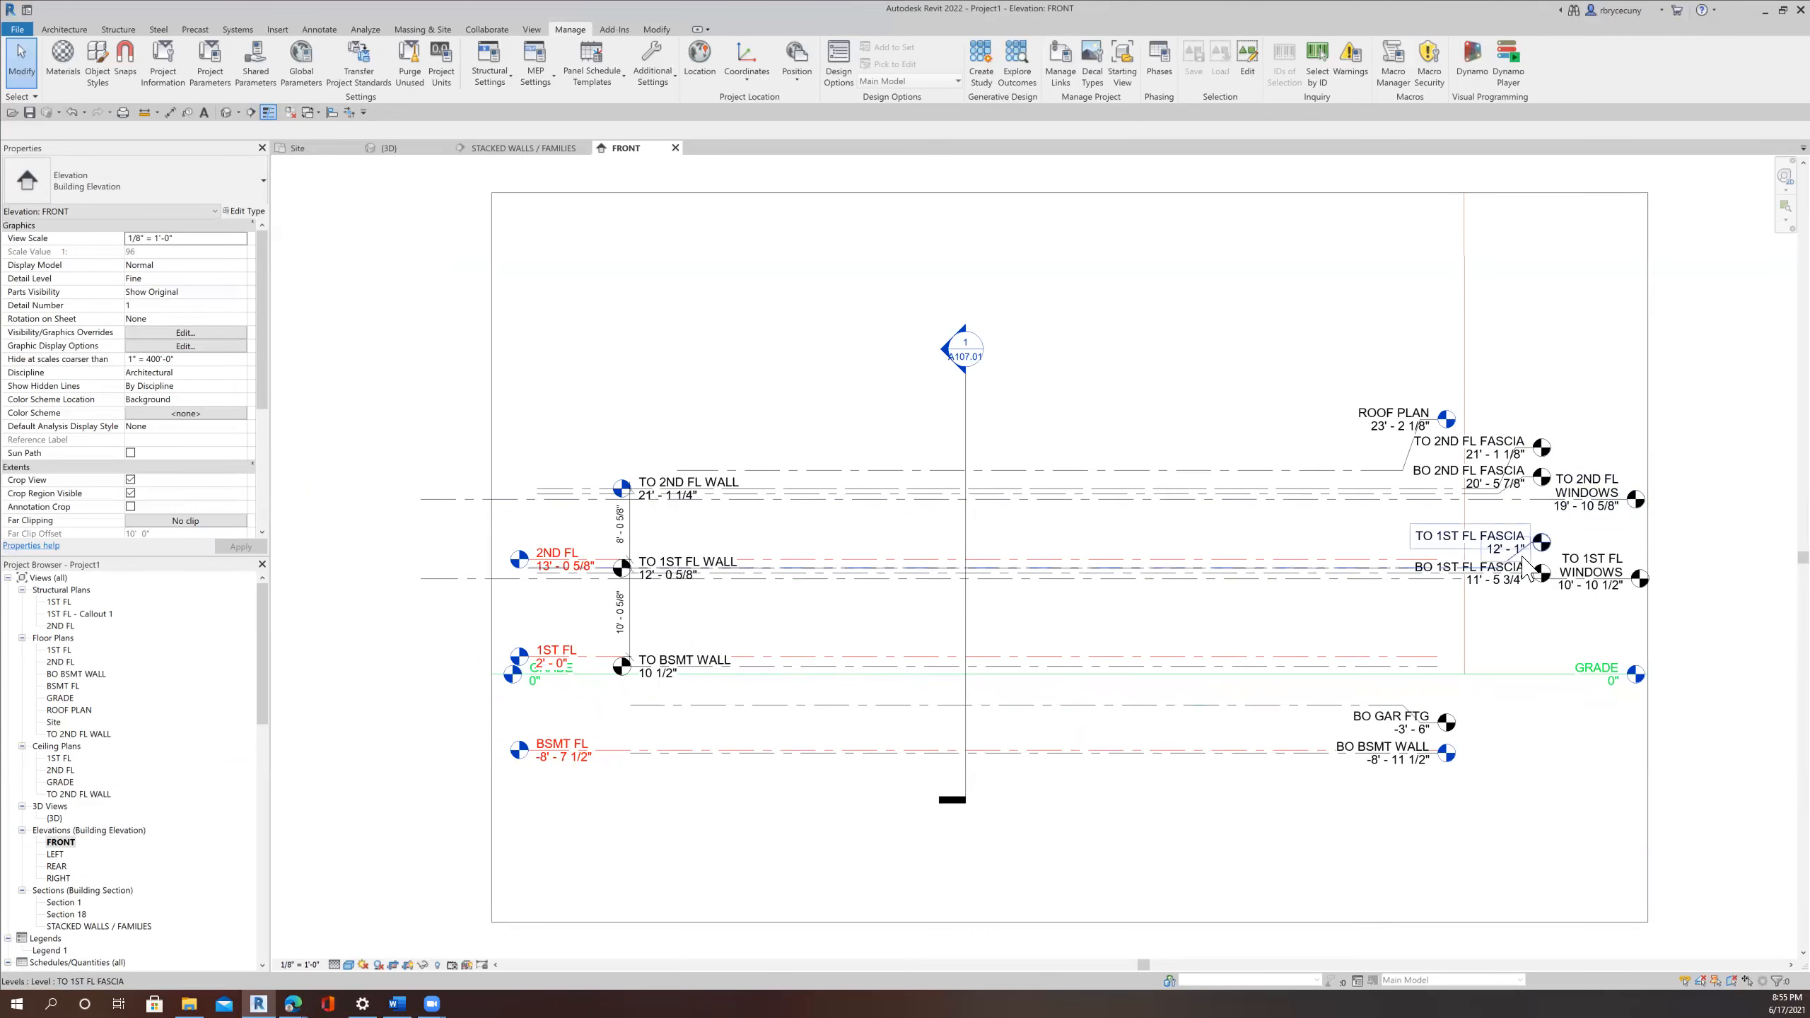
# Open the LEFT building elevation and examine its level markers and the floor-to-wall height dimensions.
pyautogui.doubleClick(53, 854)
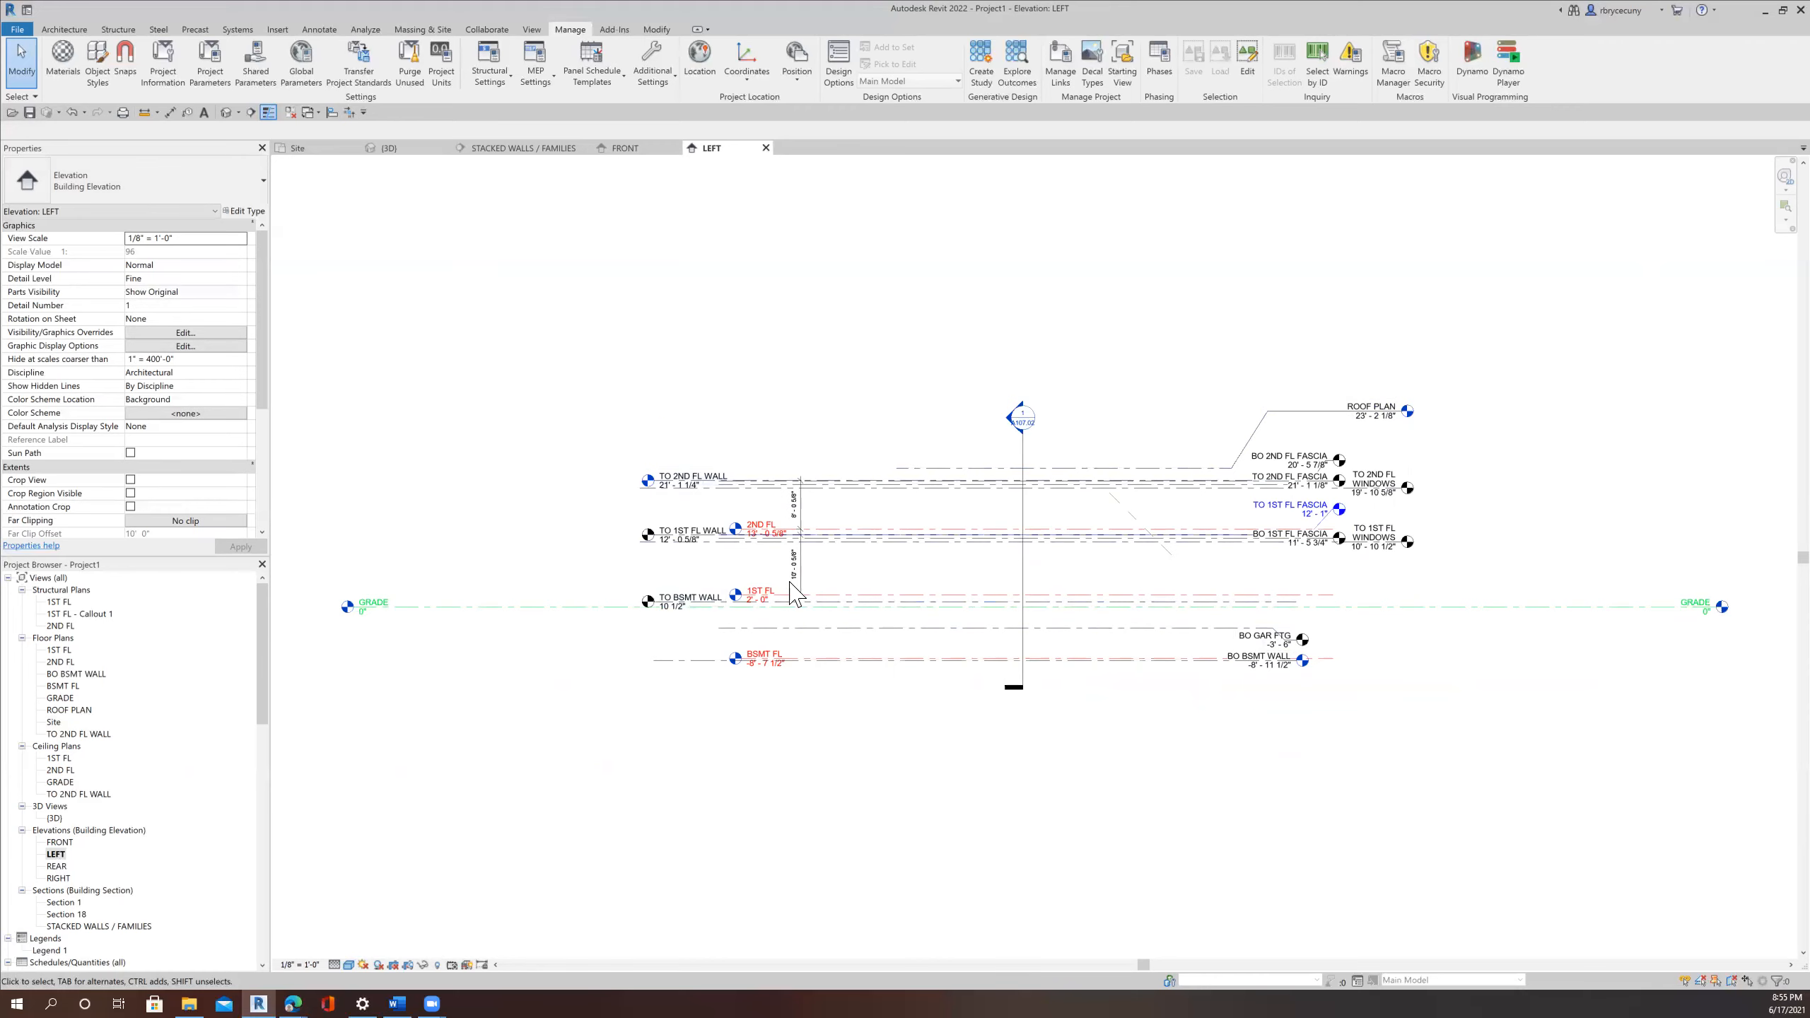
pyautogui.scroll(5, 829, 565)
pyautogui.scroll(3, 829, 565)
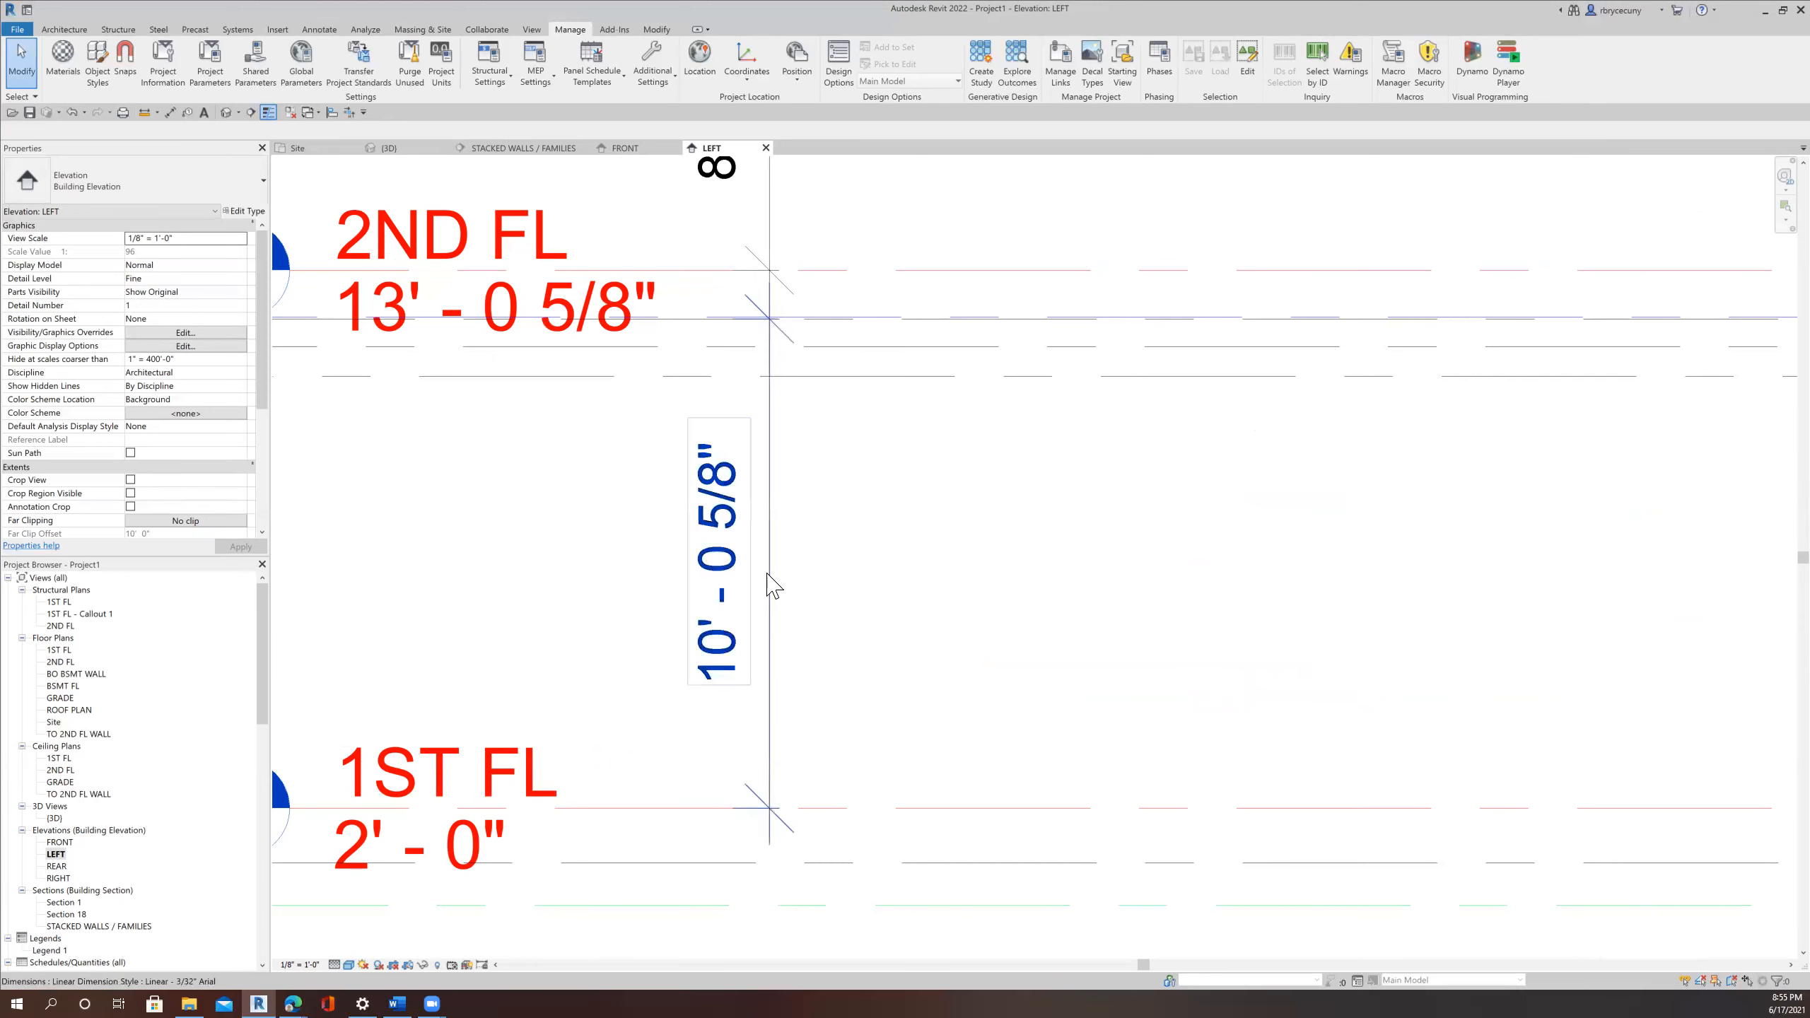
pyautogui.scroll(-3, 772, 586)
pyautogui.scroll(-4, 855, 514)
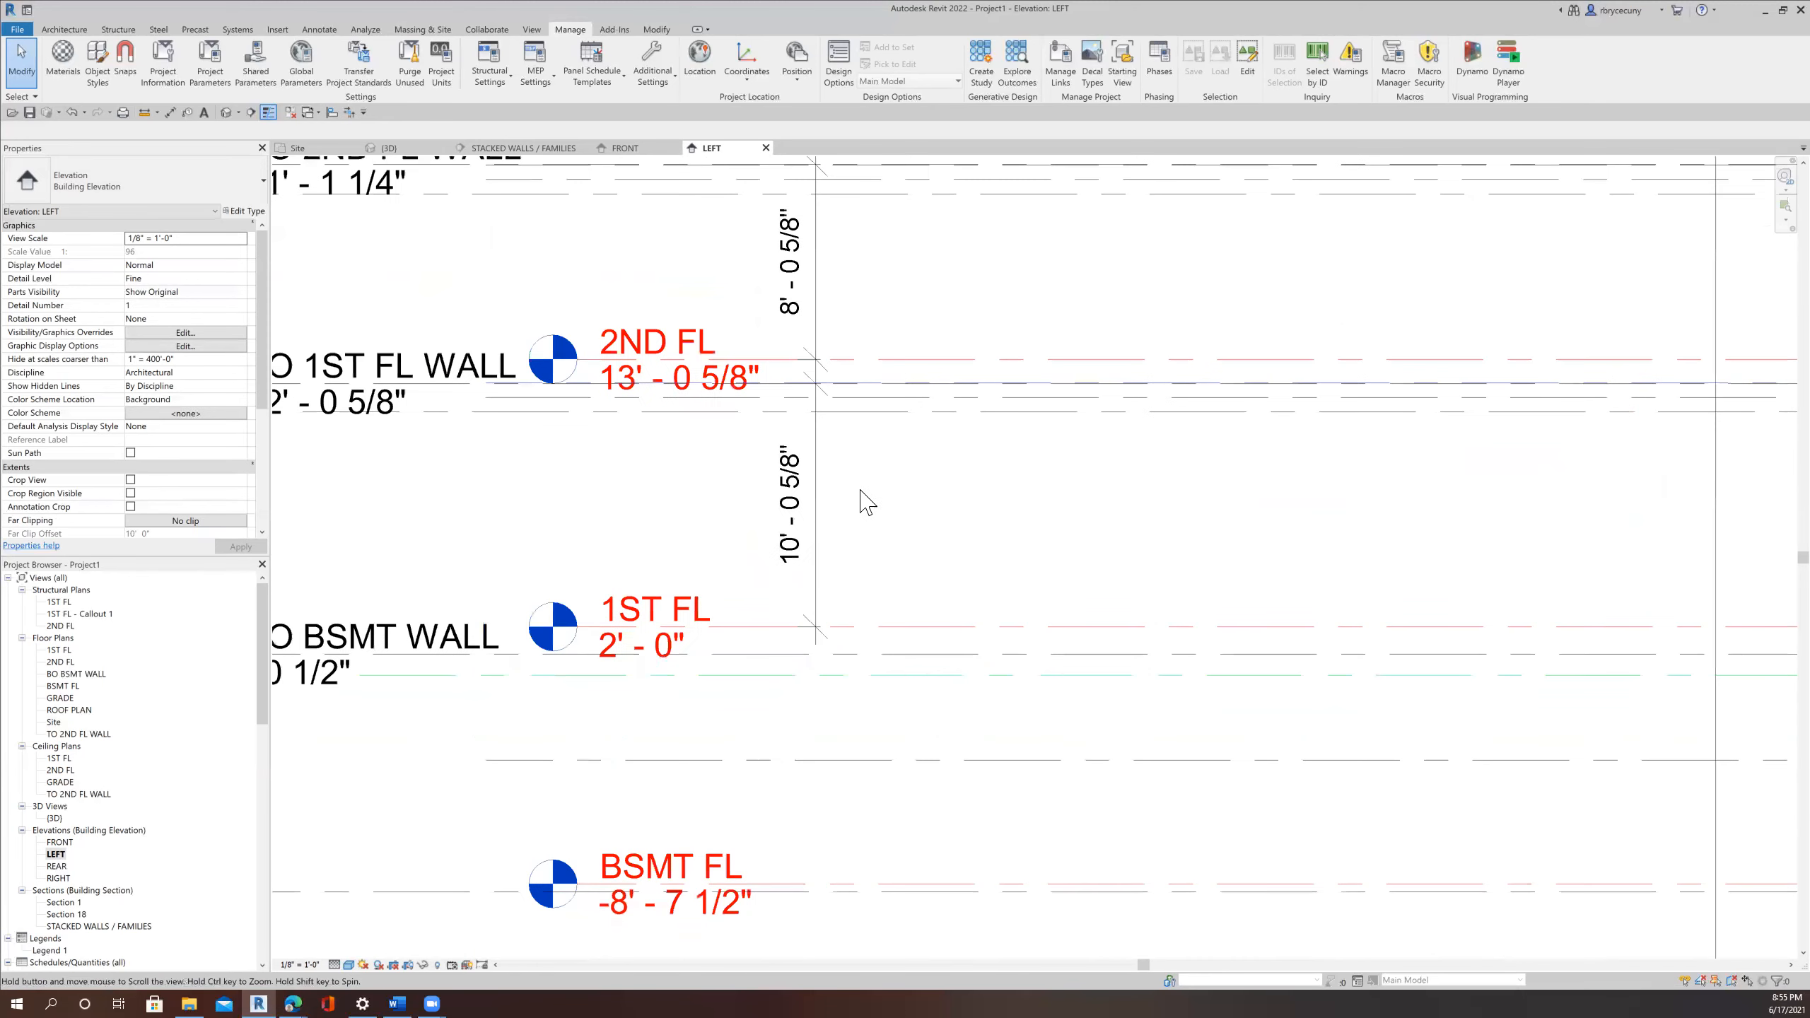
pyautogui.moveTo(873, 503); pyautogui.dragTo(813, 567, button='middle')
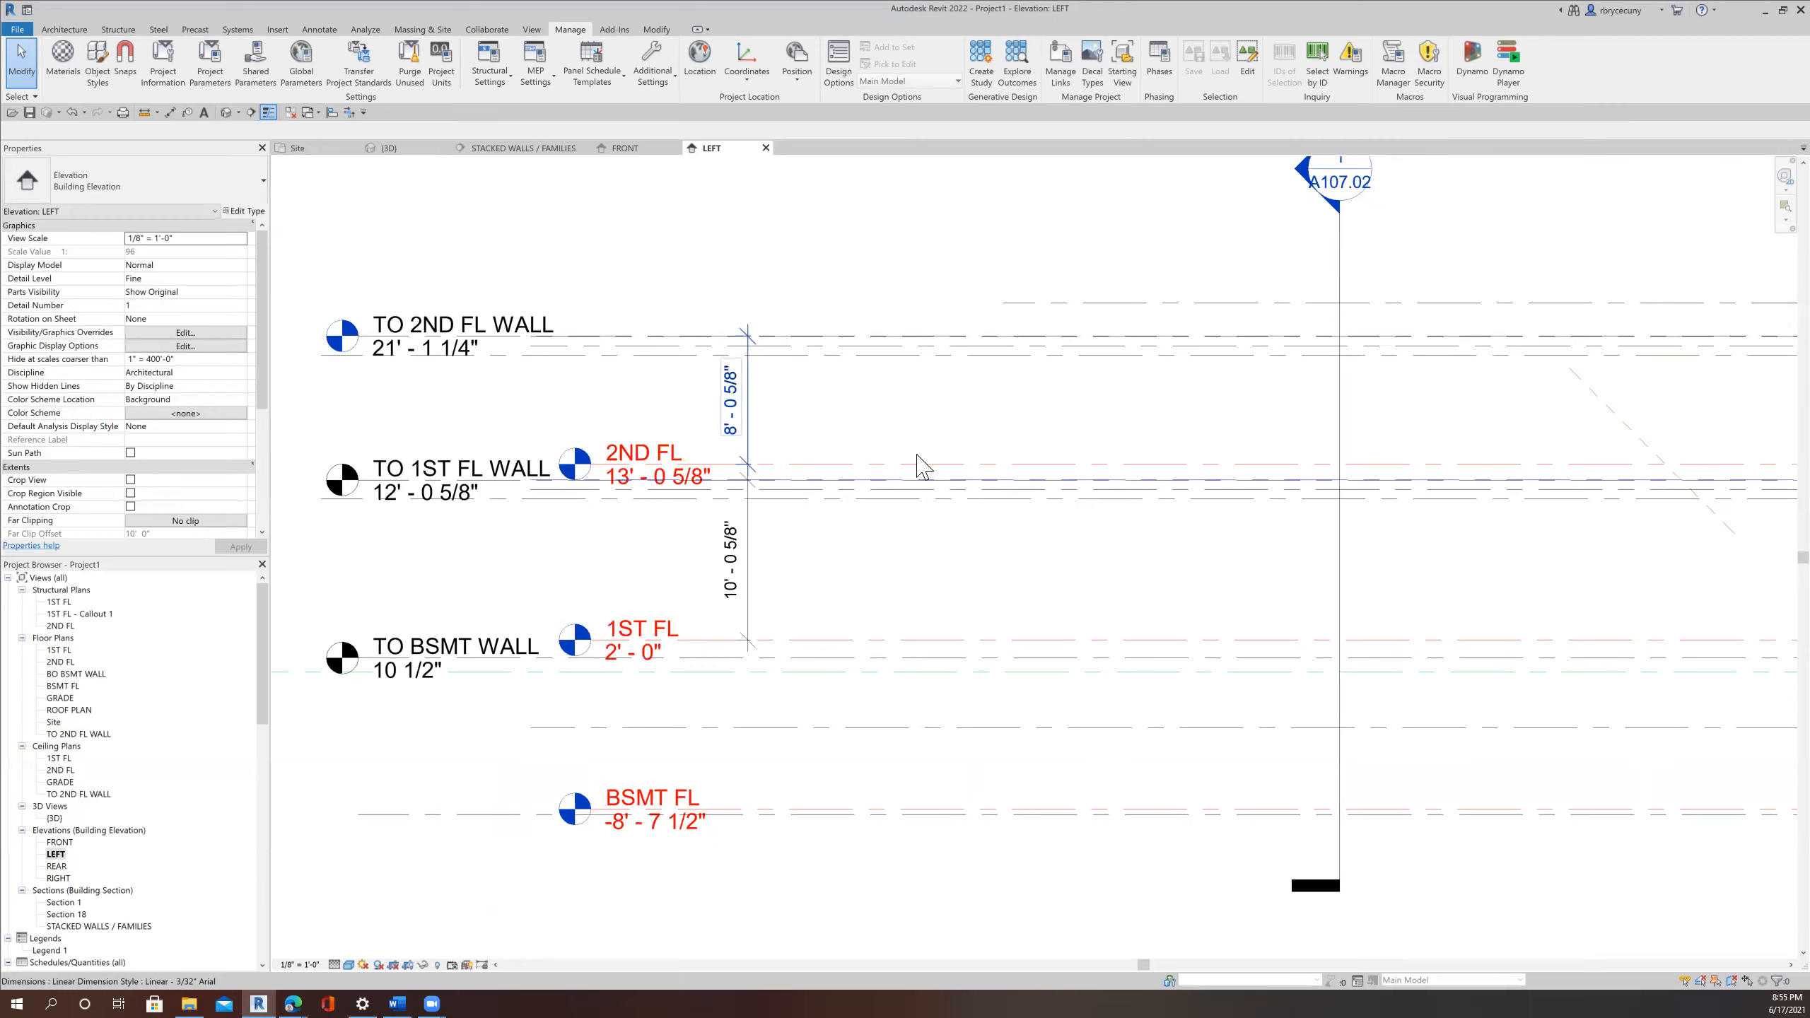
pyautogui.scroll(-3, 594, 421)
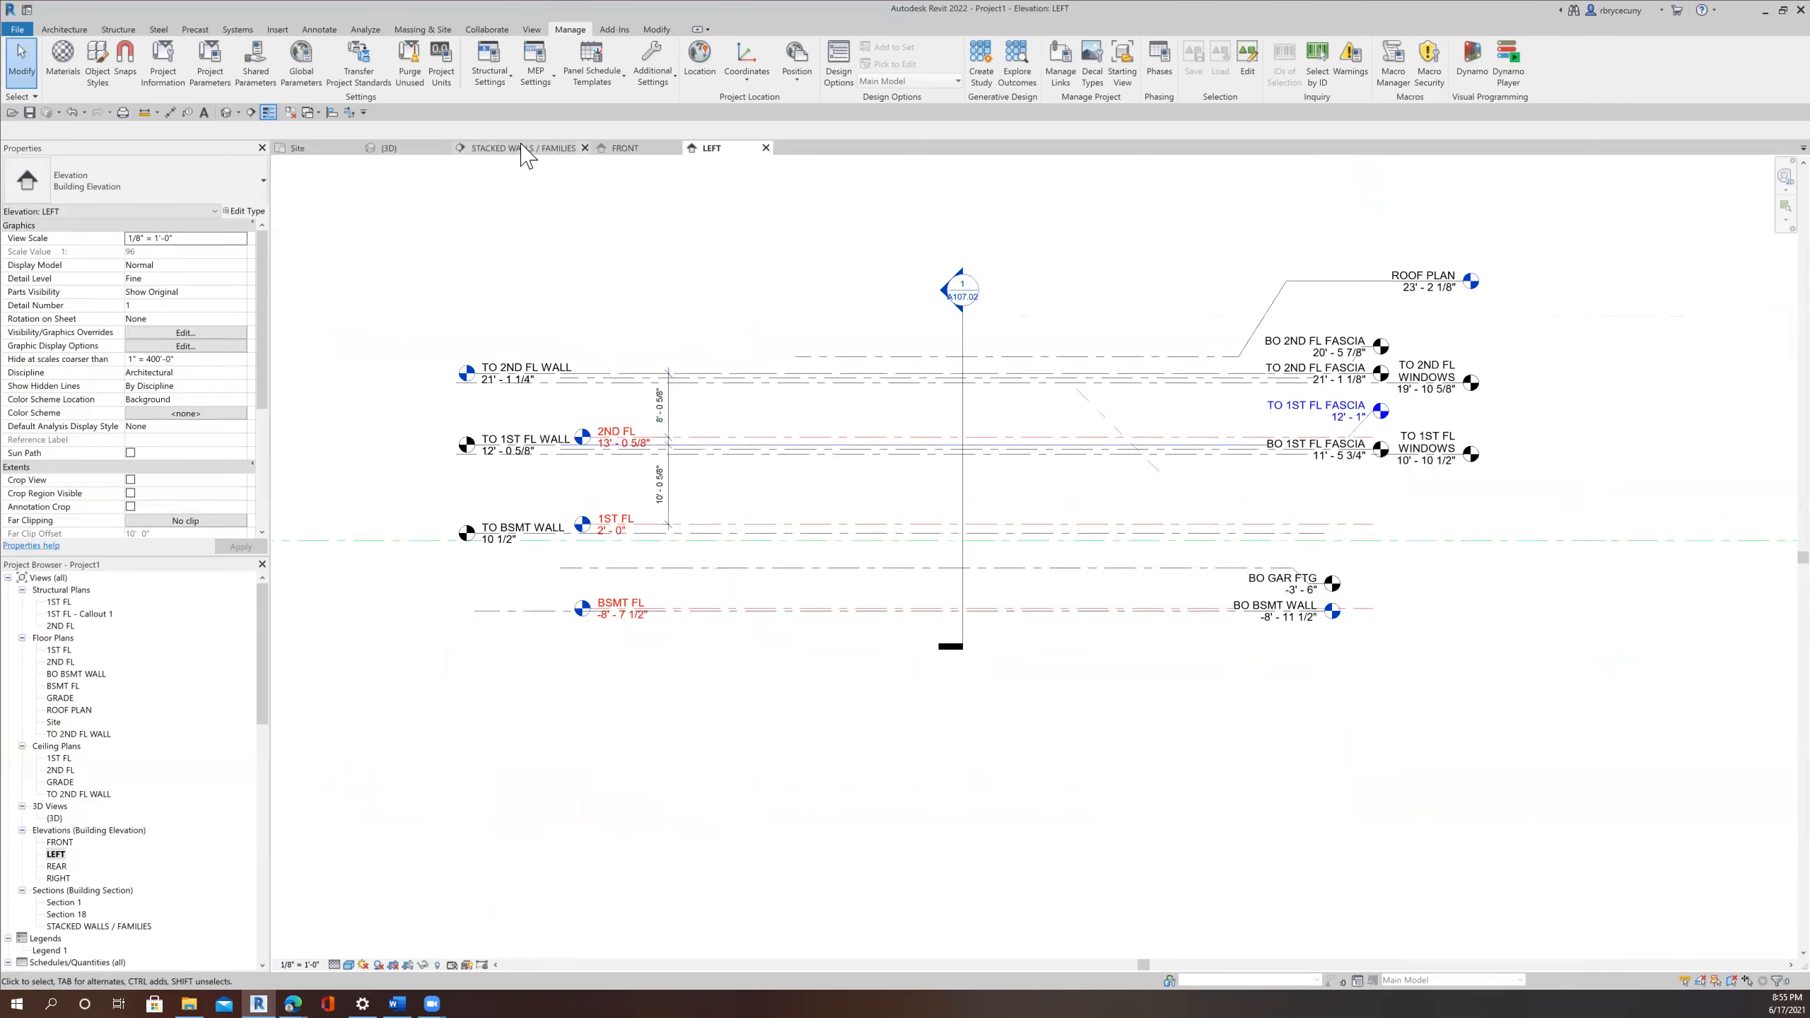
# Switch to the Site floor plan and examine the lot's woodland preservation area, setback lines and boundaries.
pyautogui.click(309, 151)
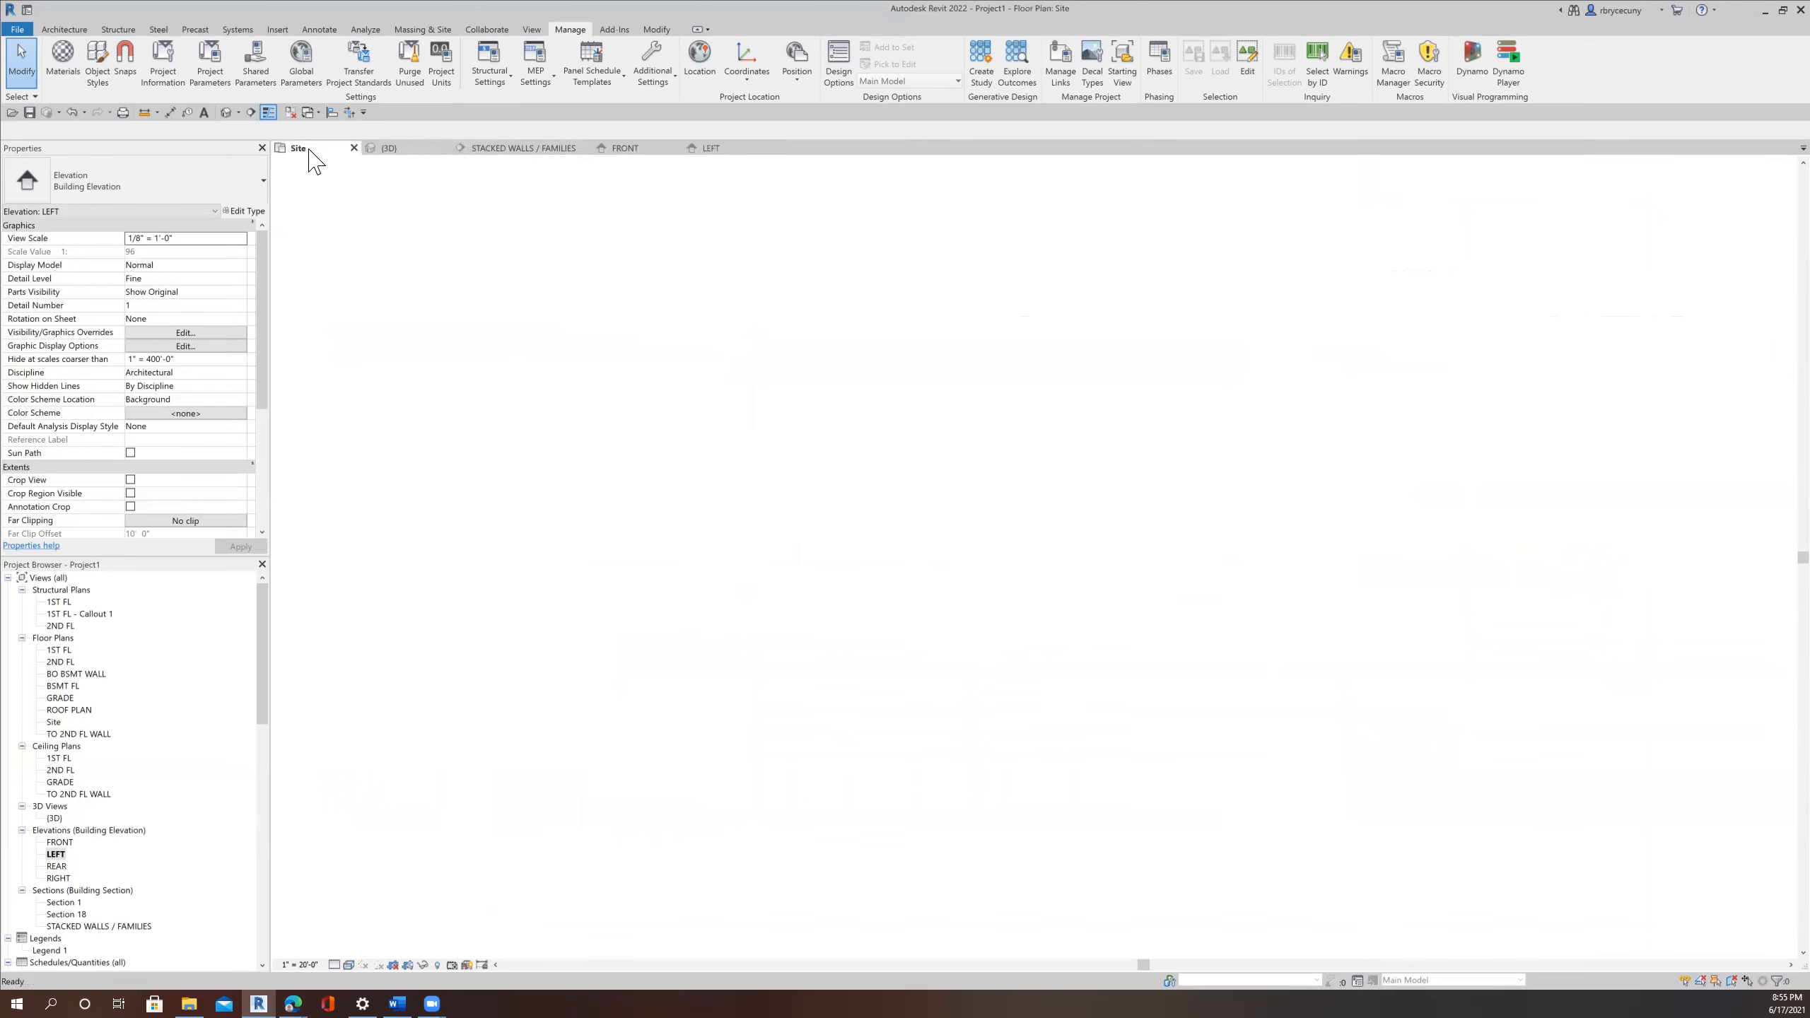
pyautogui.moveTo(723, 625)
pyautogui.mouseDown(button='middle')
pyautogui.moveTo(813, 639)
pyautogui.moveTo(856, 486)
pyautogui.mouseUp(button='middle')
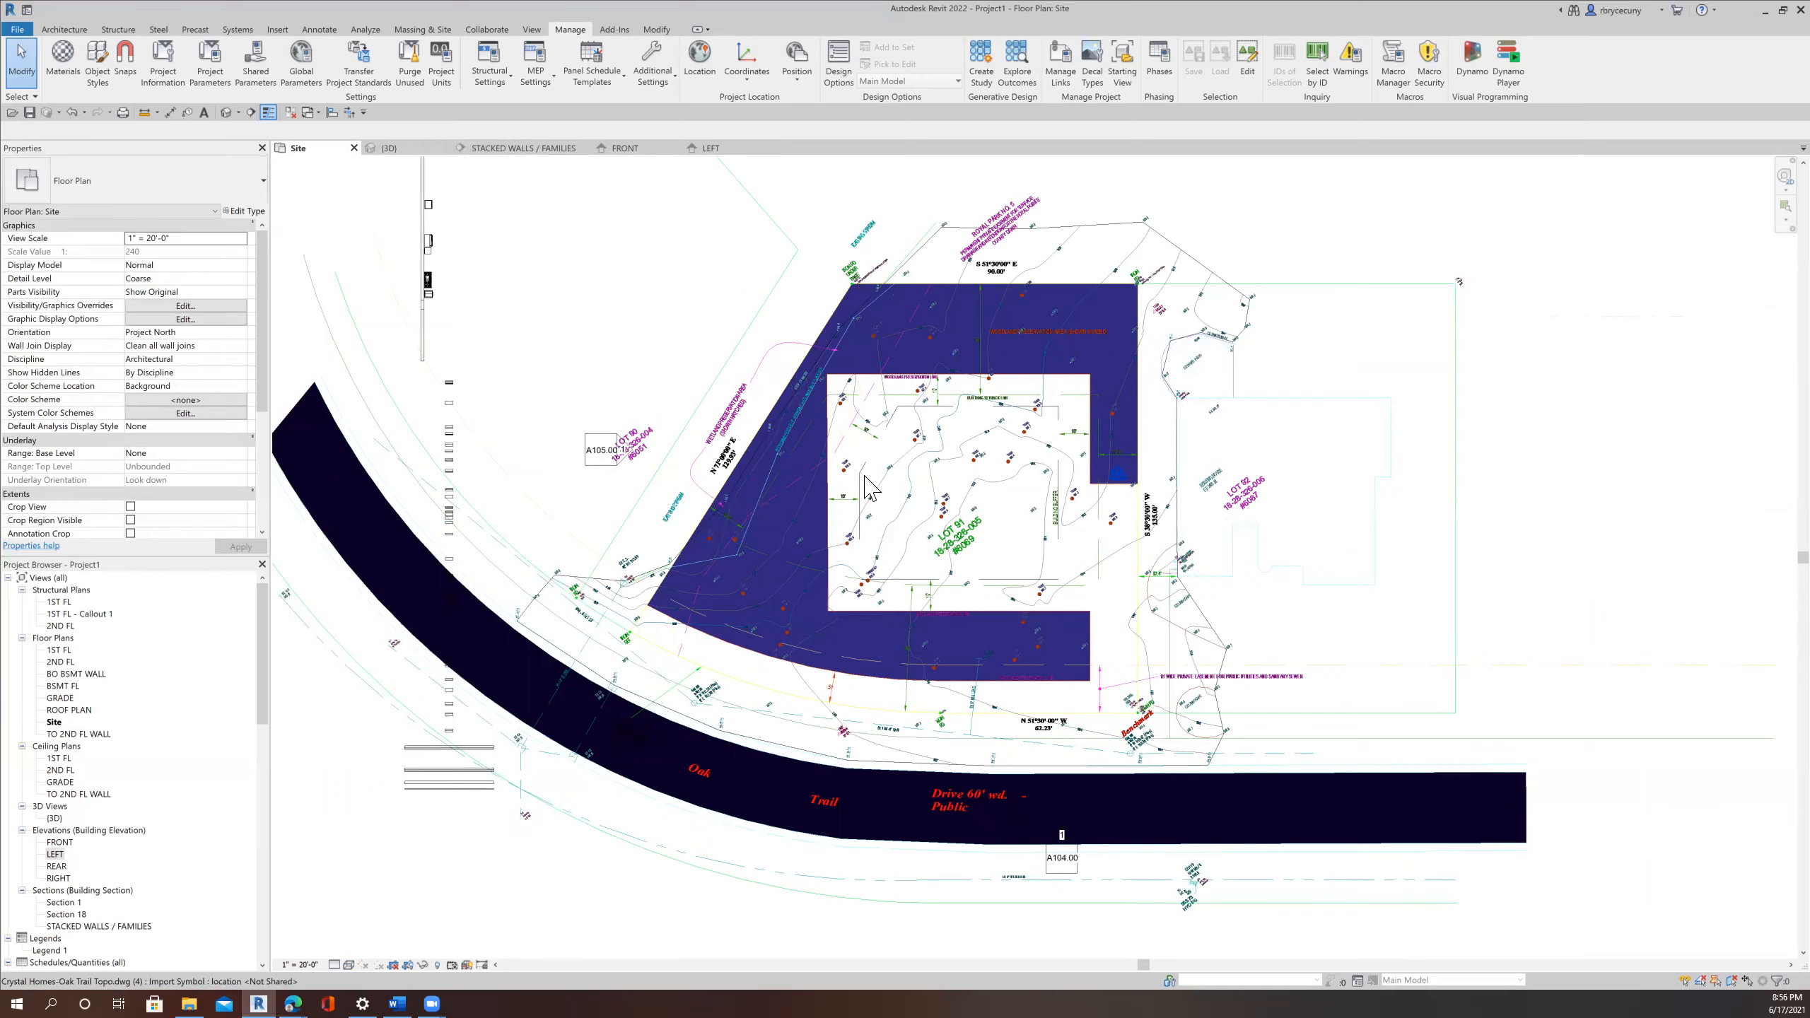
pyautogui.scroll(4, 870, 489)
pyautogui.moveTo(1091, 360); pyautogui.dragTo(1071, 375, button='middle')
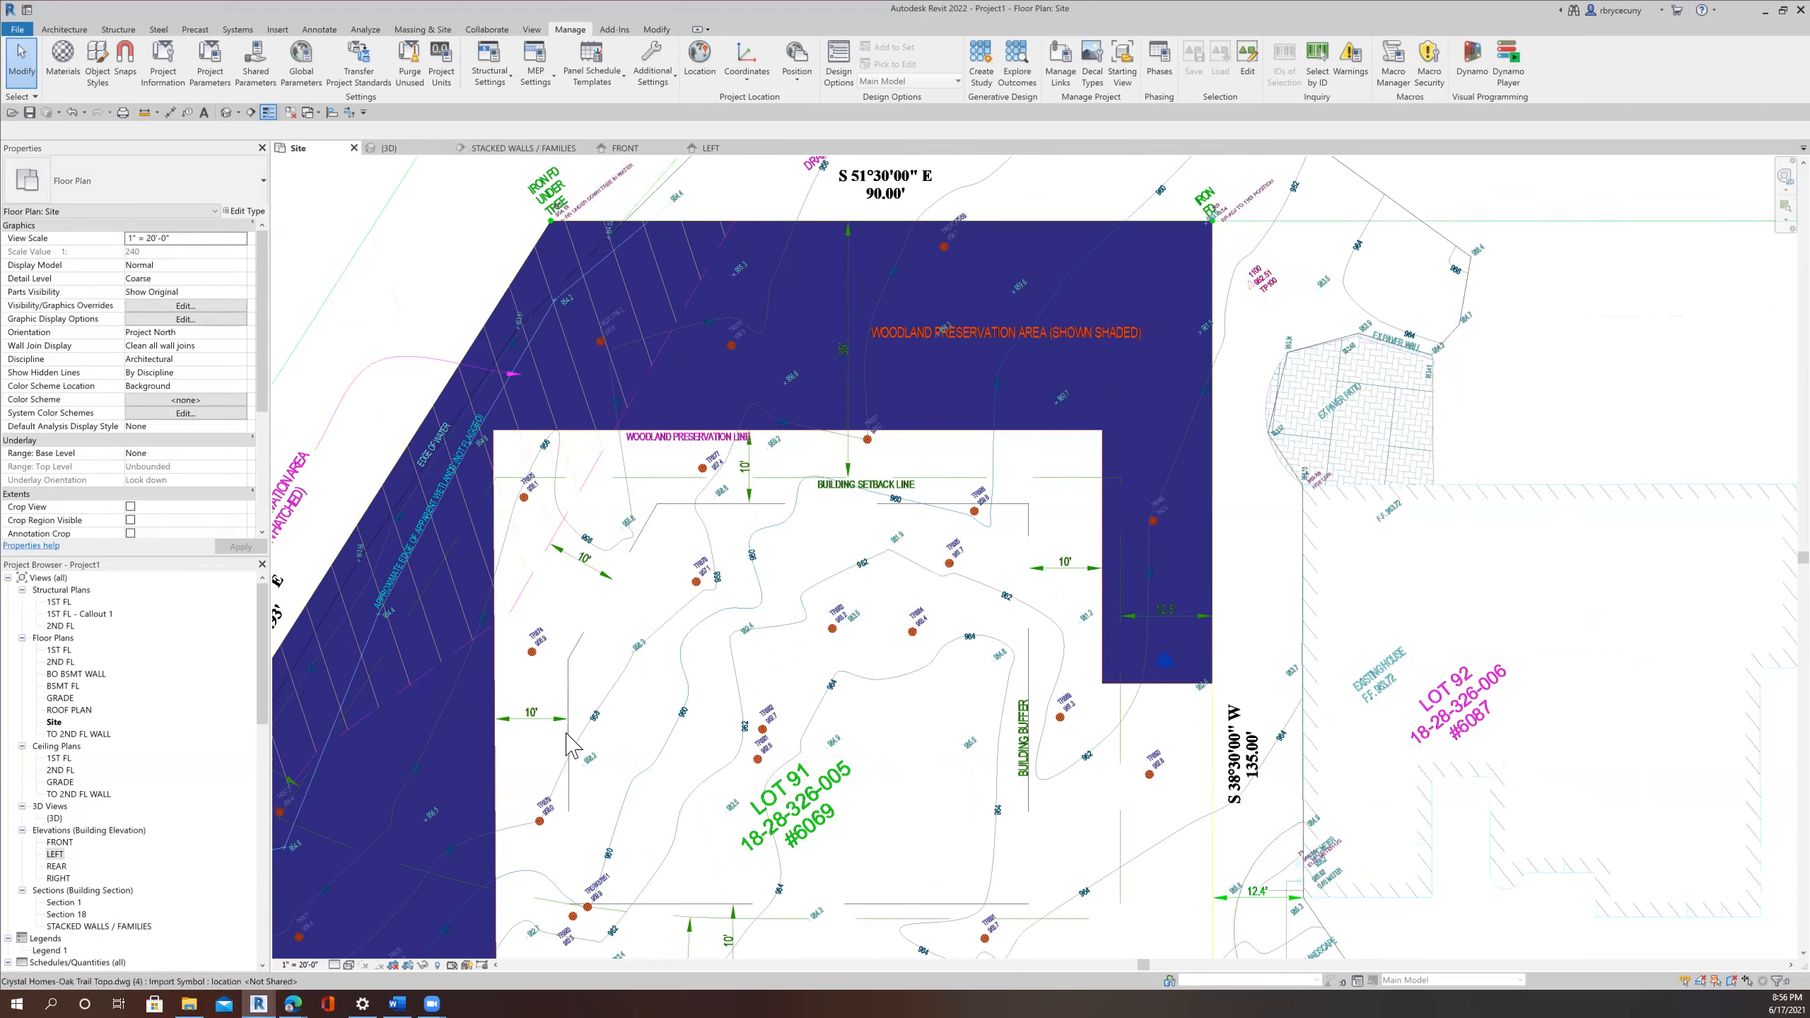
pyautogui.moveTo(571, 700)
pyautogui.mouseDown(button='middle')
pyautogui.moveTo(630, 602)
pyautogui.moveTo(627, 630)
pyautogui.moveTo(645, 627)
pyautogui.mouseUp(button='middle')
pyautogui.scroll(-2, 519, 574)
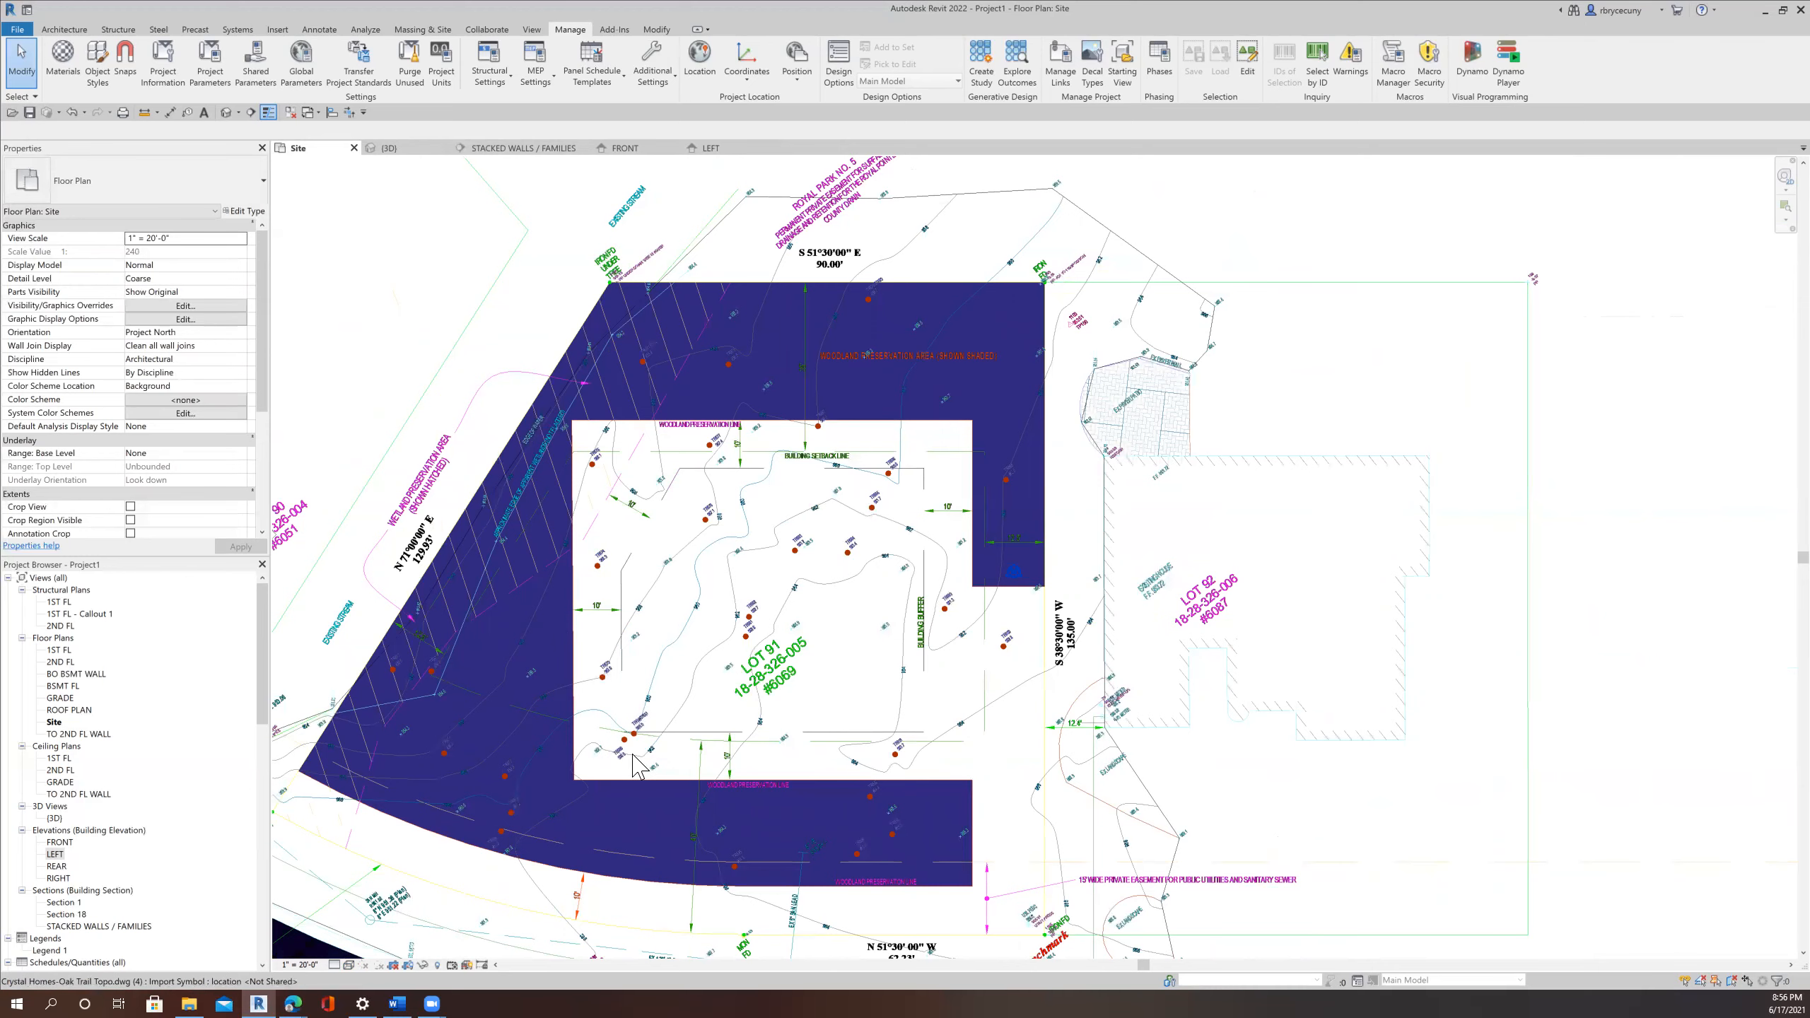
# Examine the 10' building buffer between the woodland preservation line and the buildable area on the site plan.
pyautogui.scroll(2, 633, 762)
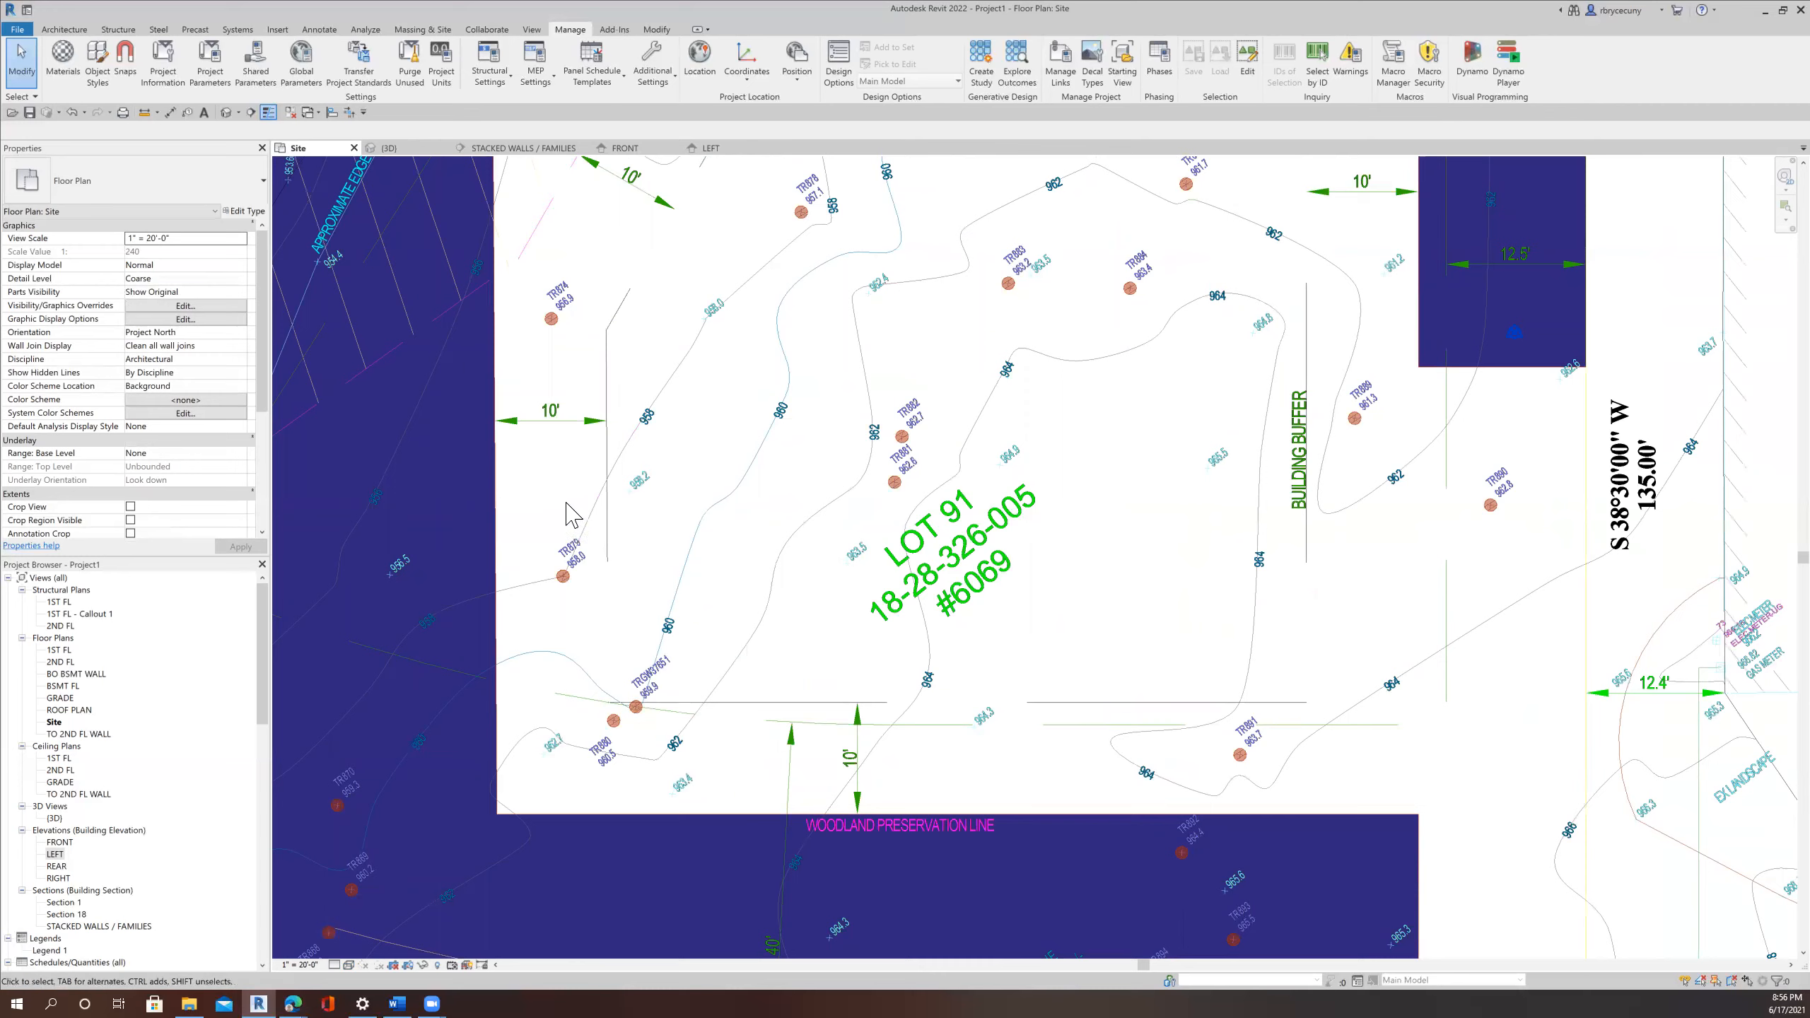
pyautogui.scroll(-2, 577, 503)
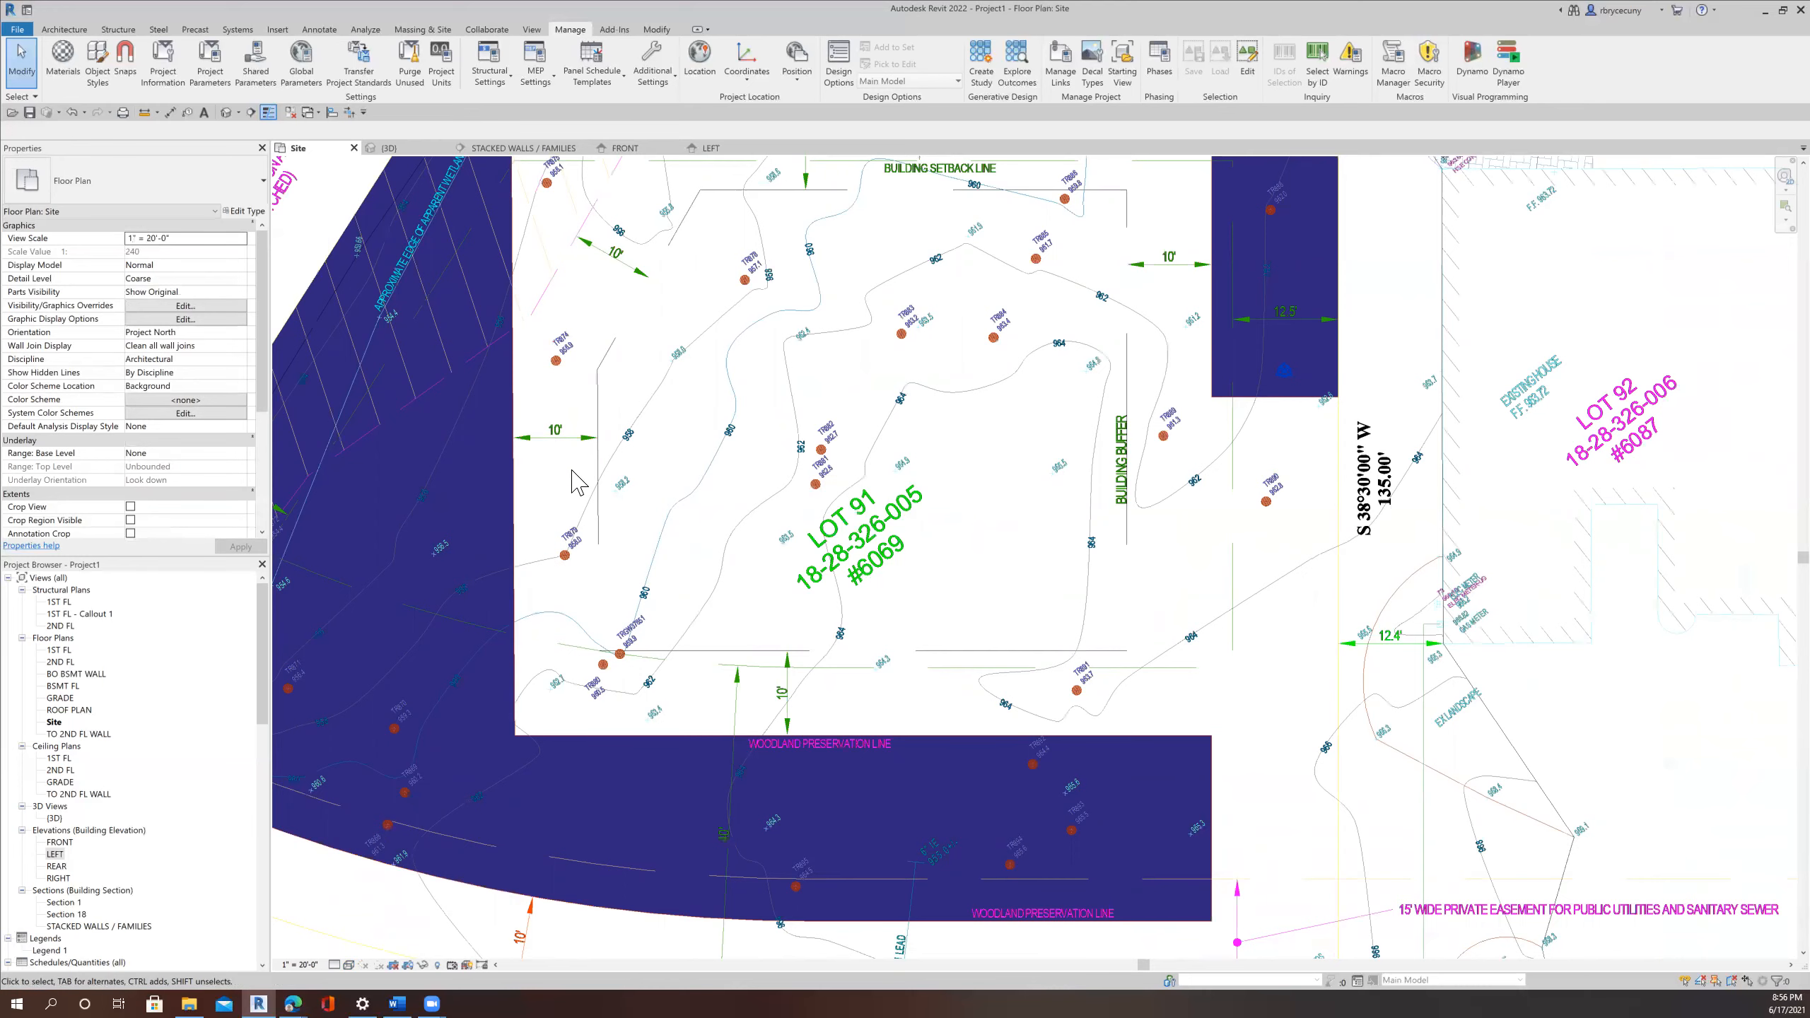
pyautogui.scroll(-1, 572, 497)
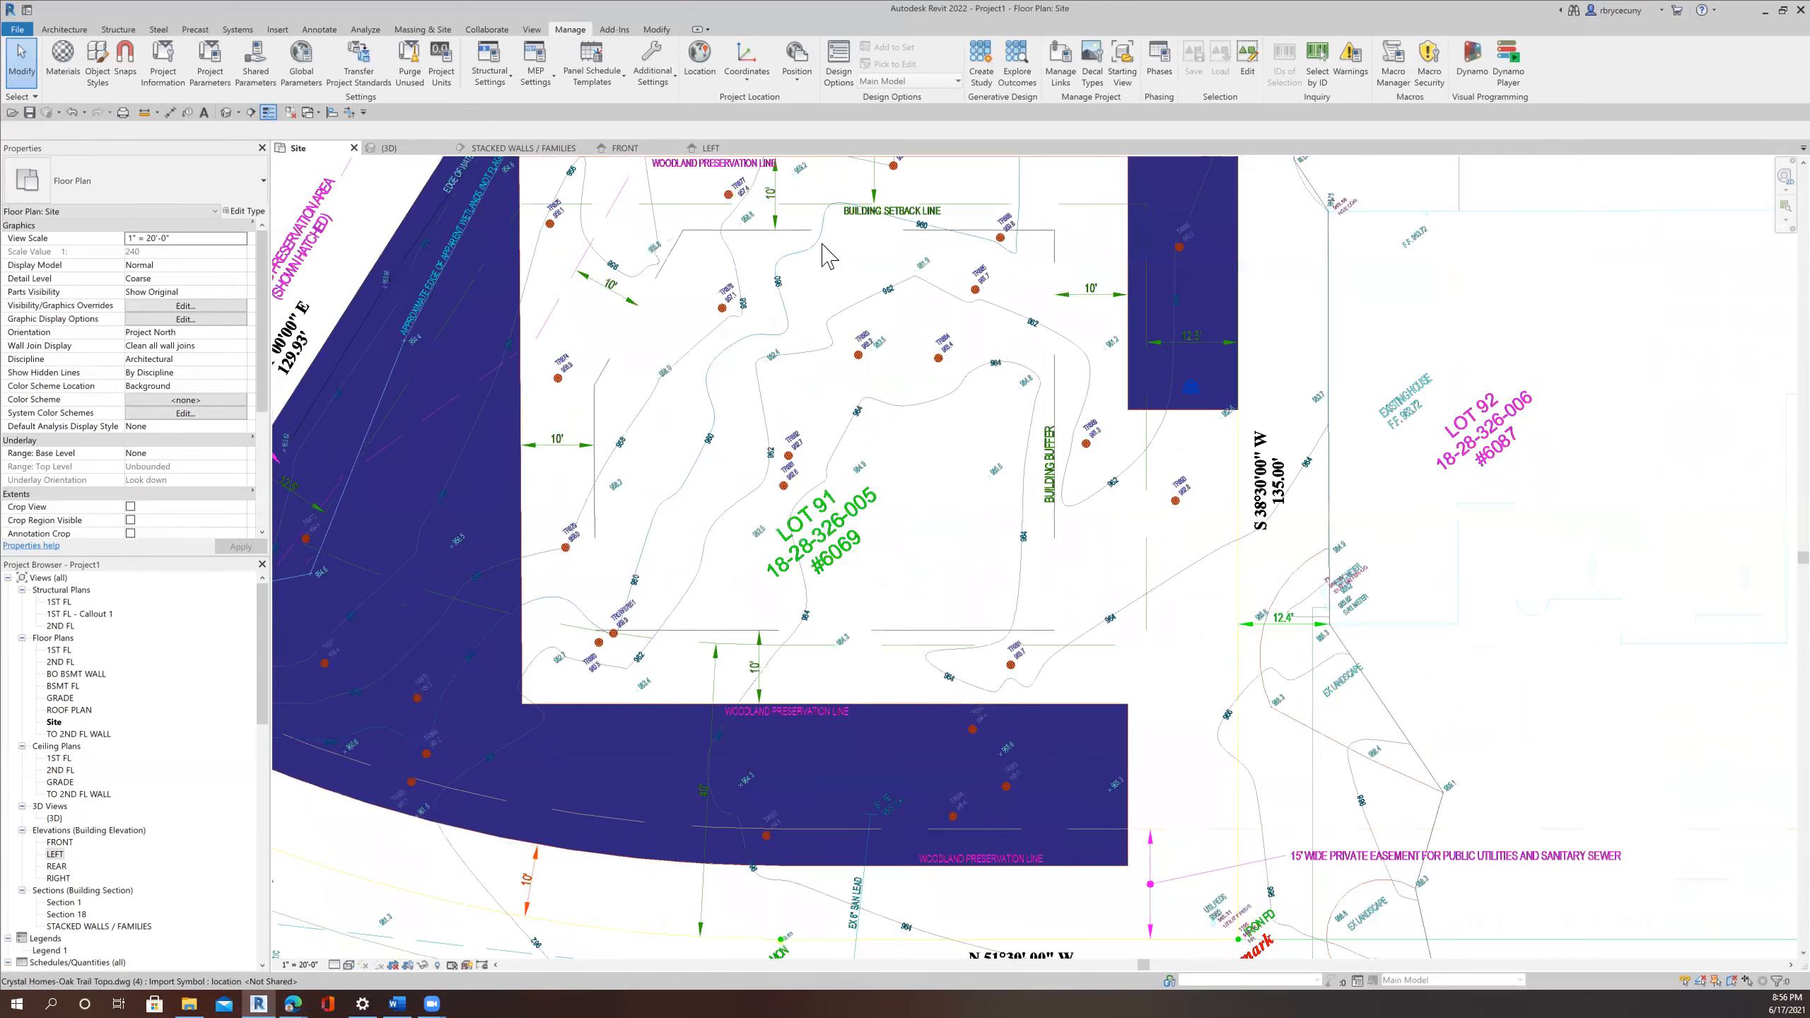
pyautogui.scroll(-1, 554, 537)
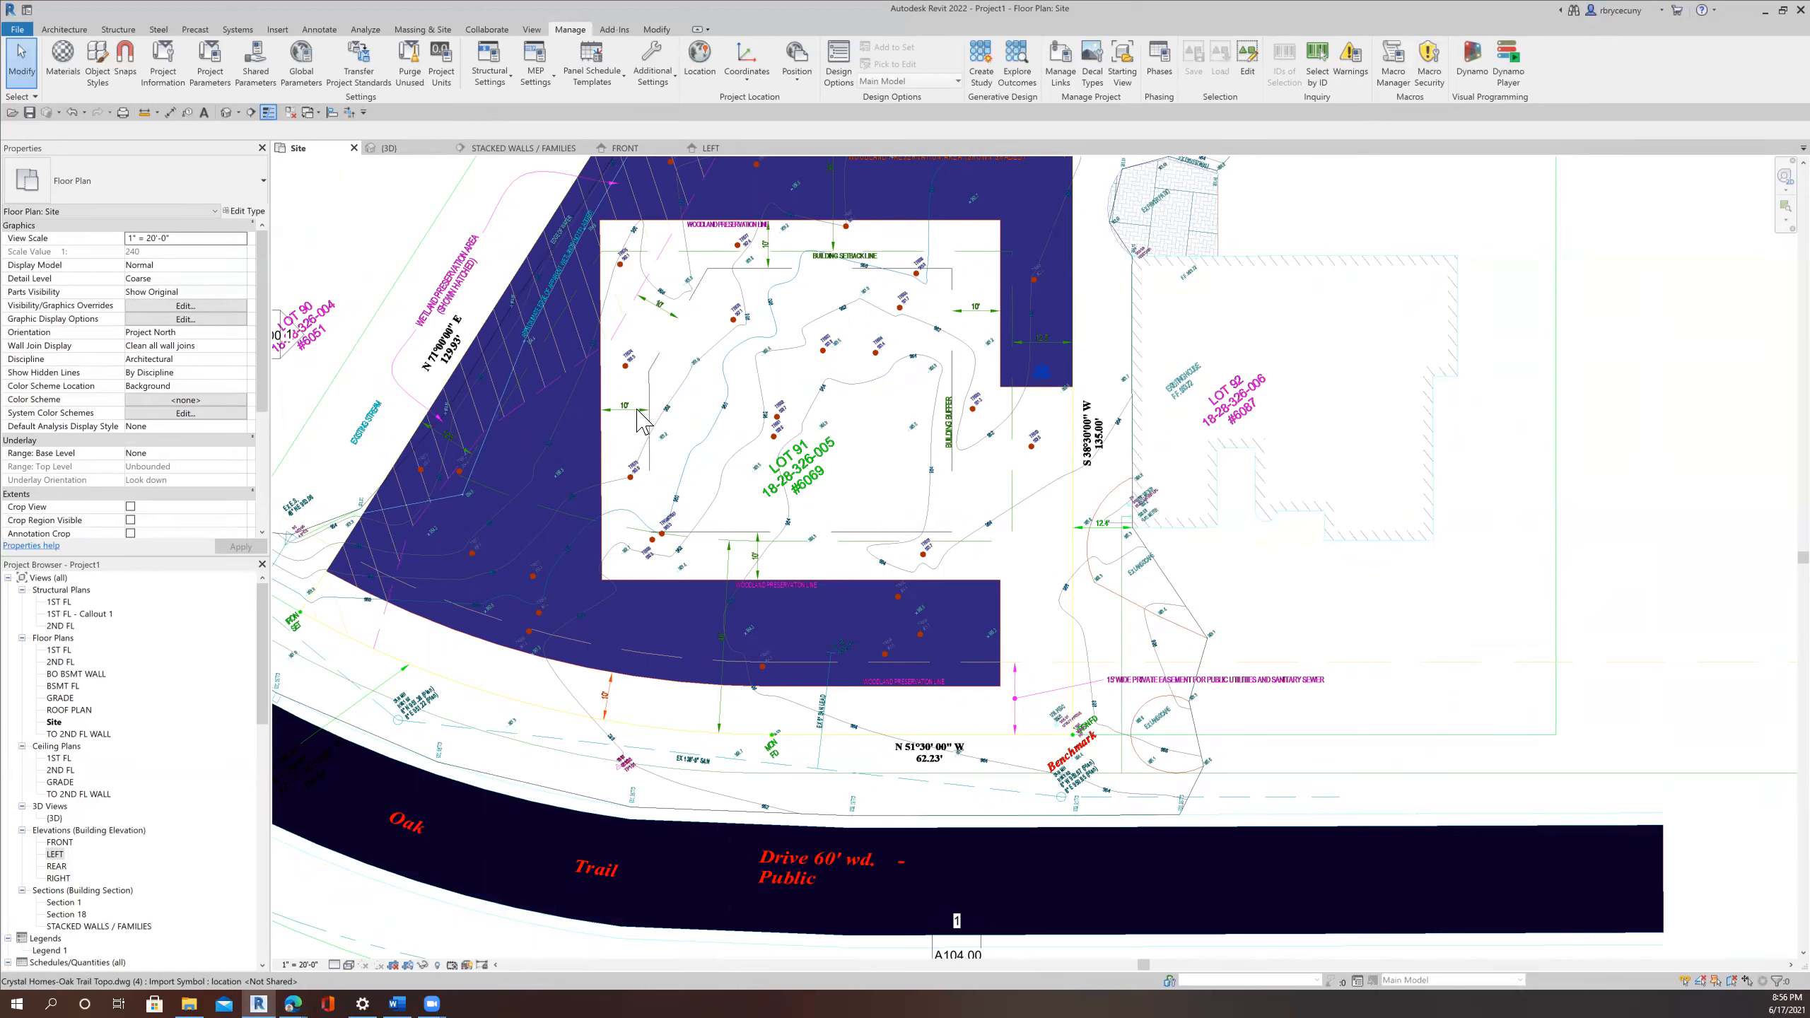
pyautogui.scroll(1, 650, 414)
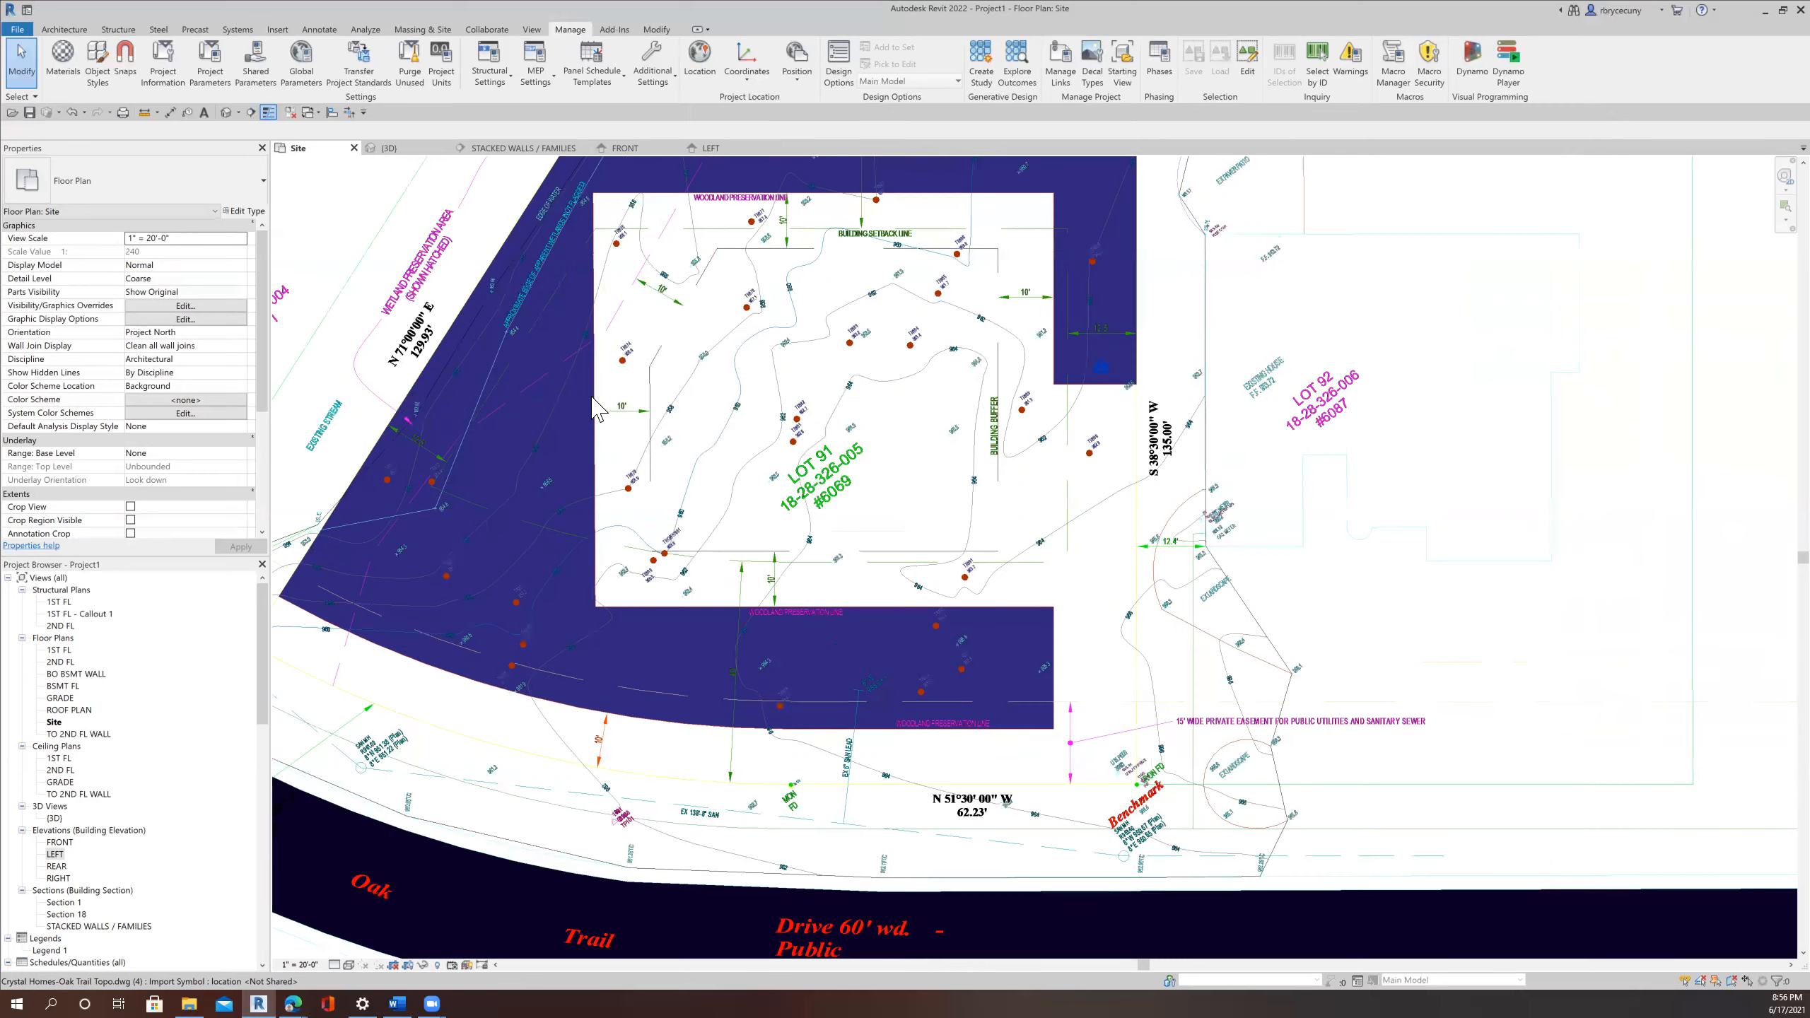
pyautogui.scroll(4, 586, 415)
pyautogui.scroll(-1, 578, 417)
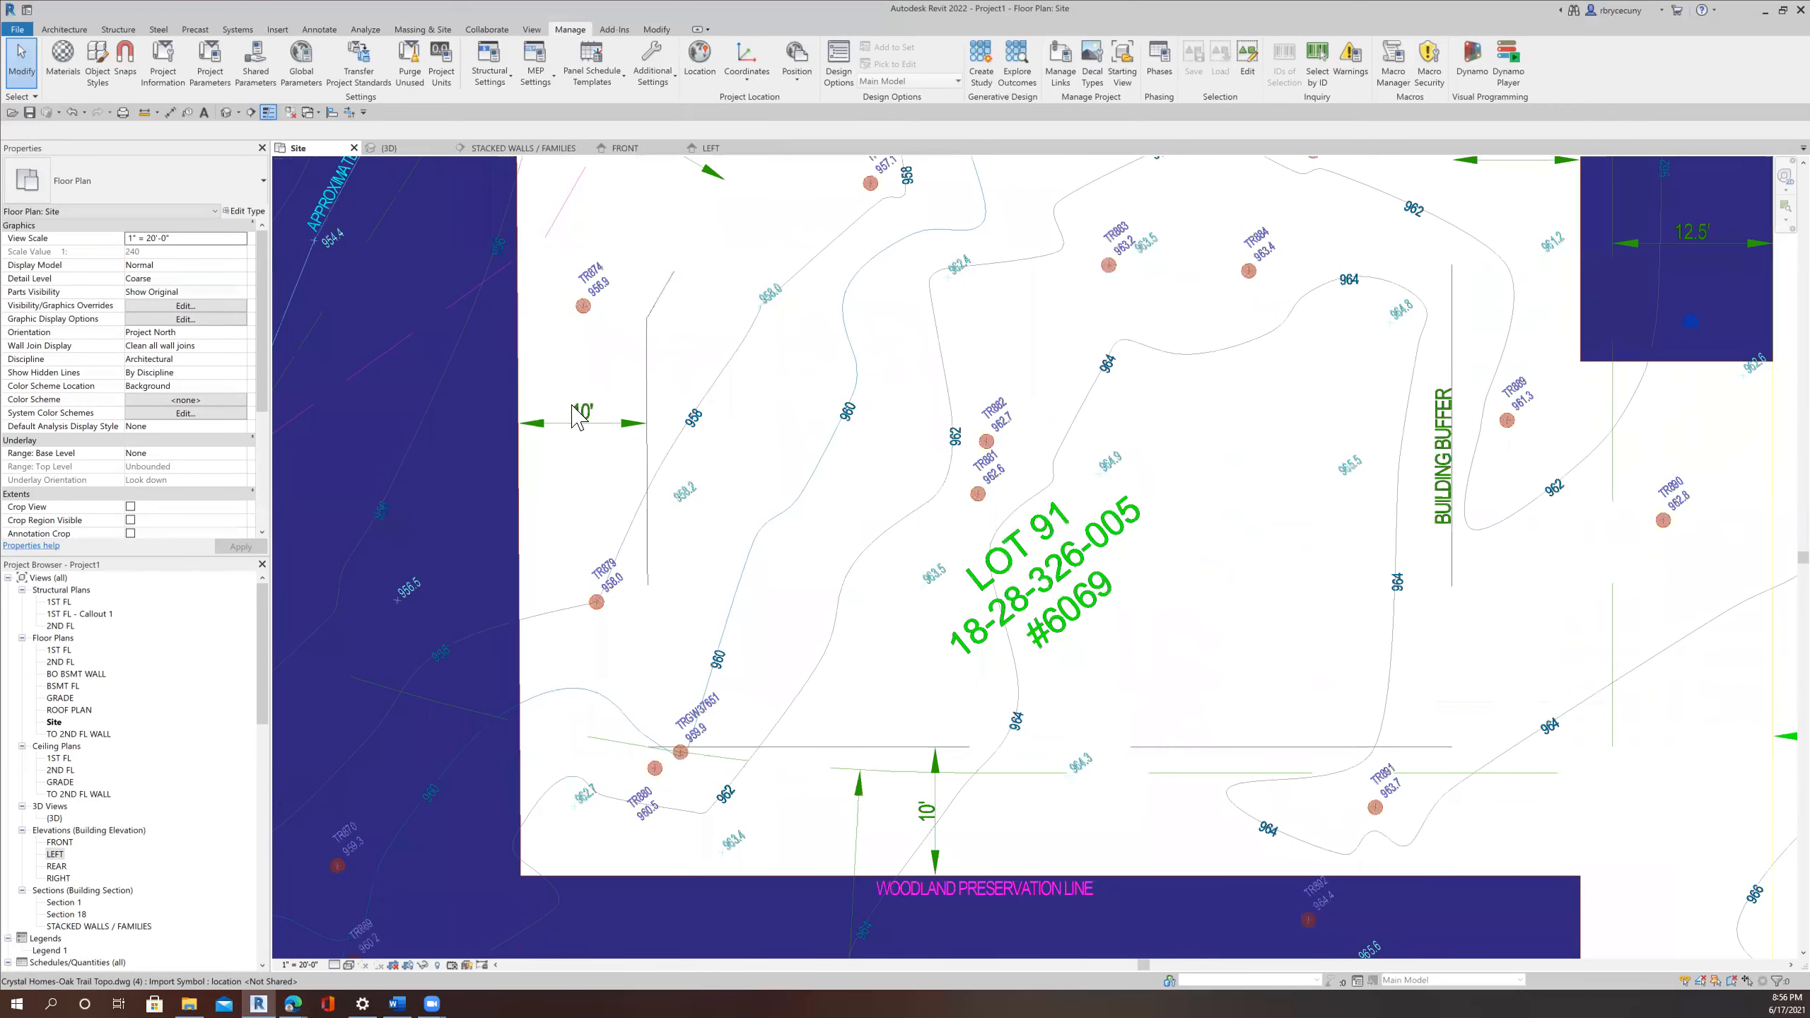
pyautogui.scroll(-3, 688, 463)
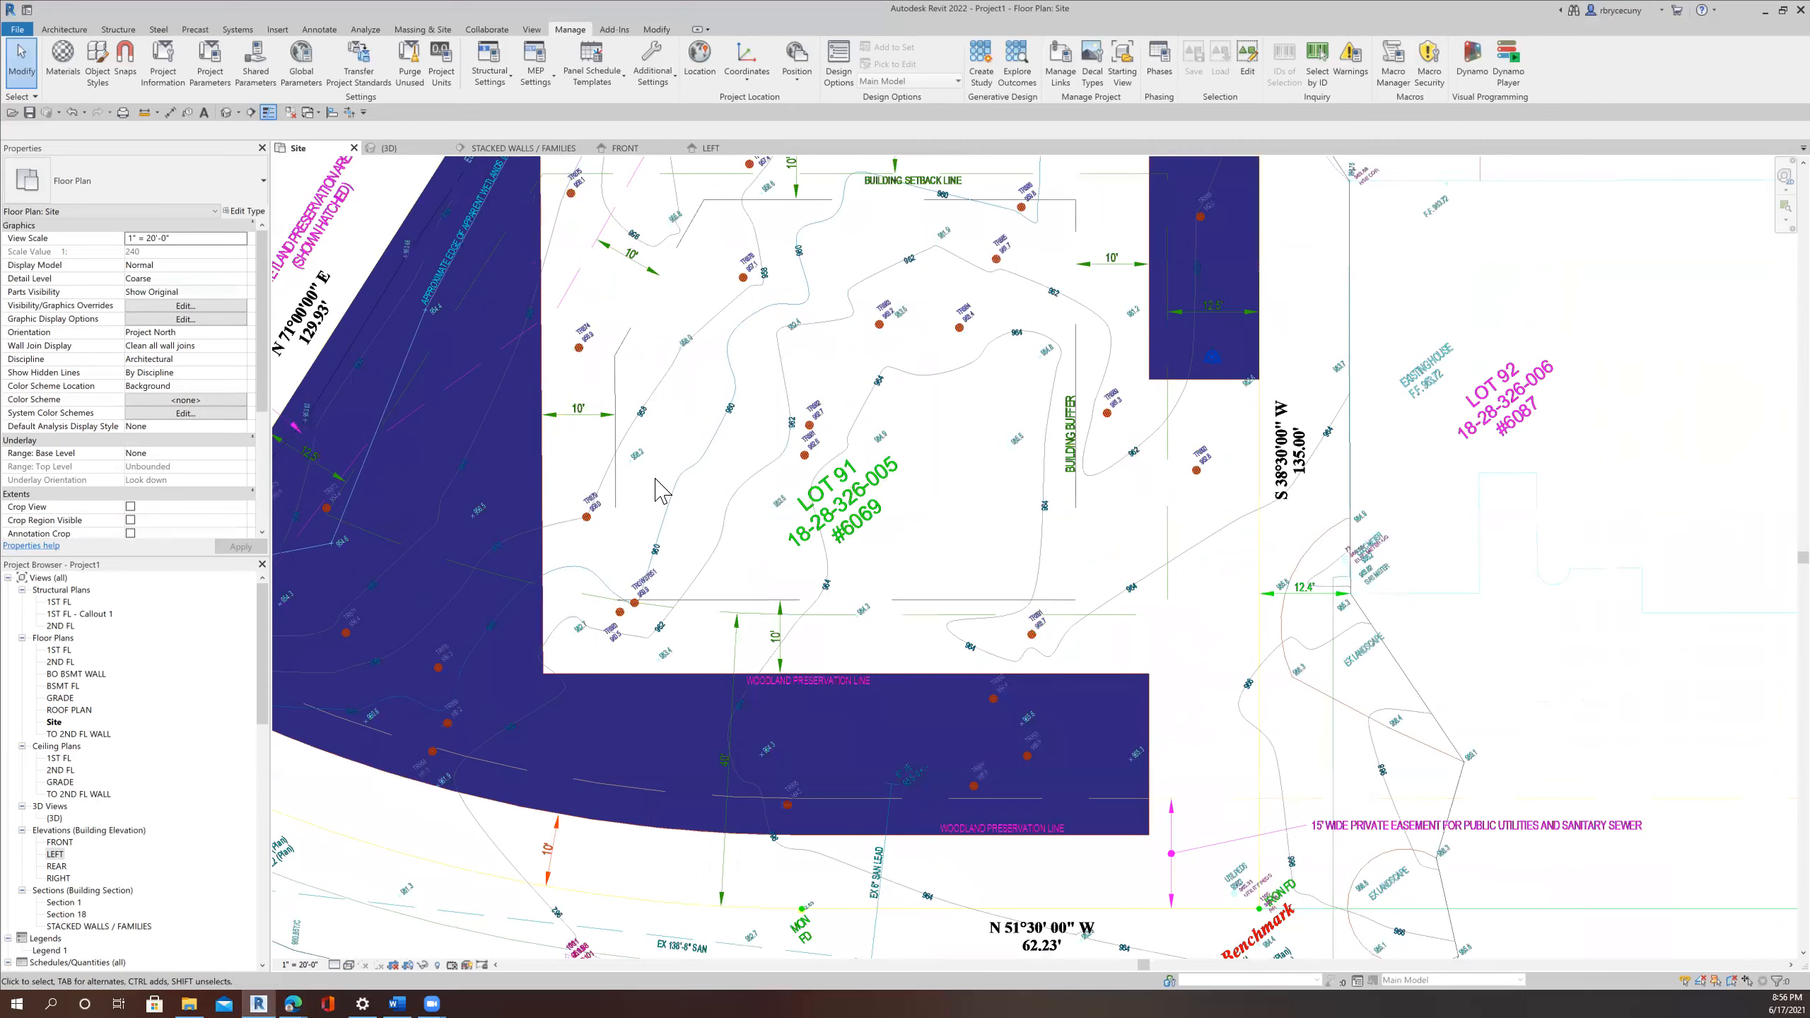
# Examine Lot 91's buildable area within the 10' building buffer lines, relative to the street and the neighbouring lot.
pyautogui.moveTo(656, 492)
pyautogui.mouseDown(button='middle')
pyautogui.moveTo(630, 501)
pyautogui.moveTo(630, 376)
pyautogui.moveTo(610, 339)
pyautogui.mouseUp(button='middle')
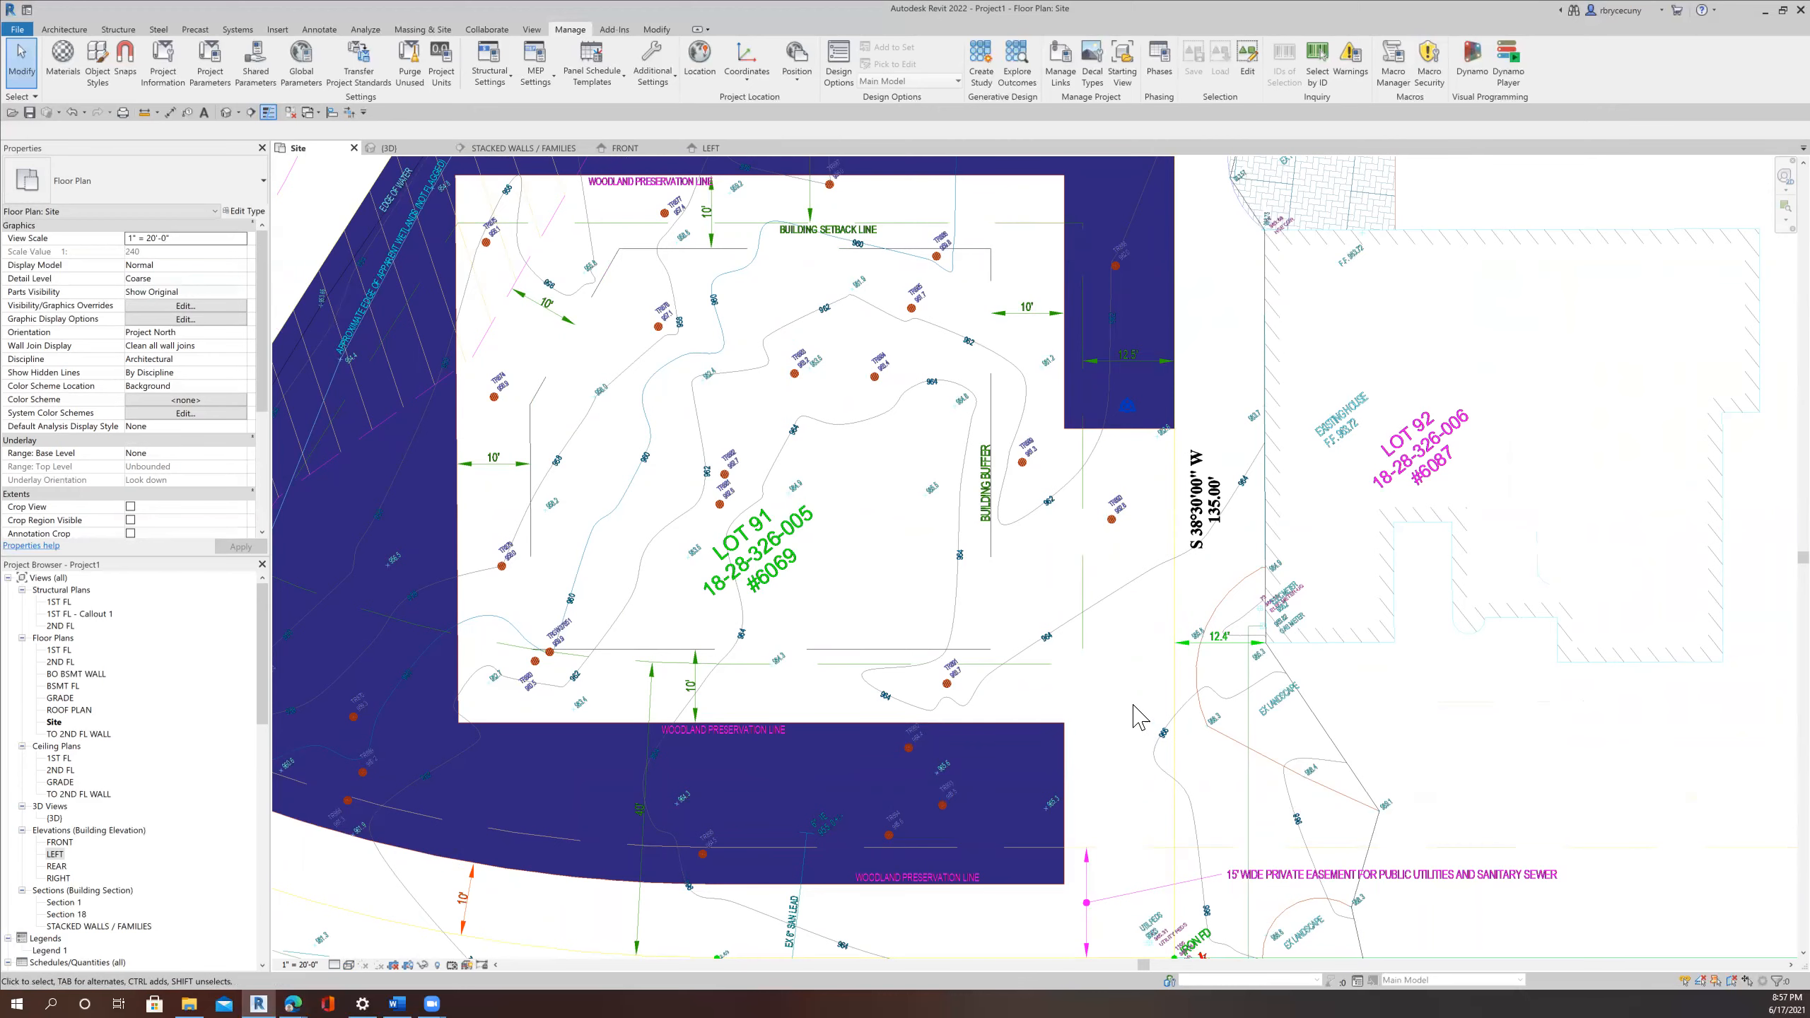
pyautogui.scroll(-1, 1098, 660)
pyautogui.scroll(-2, 1098, 660)
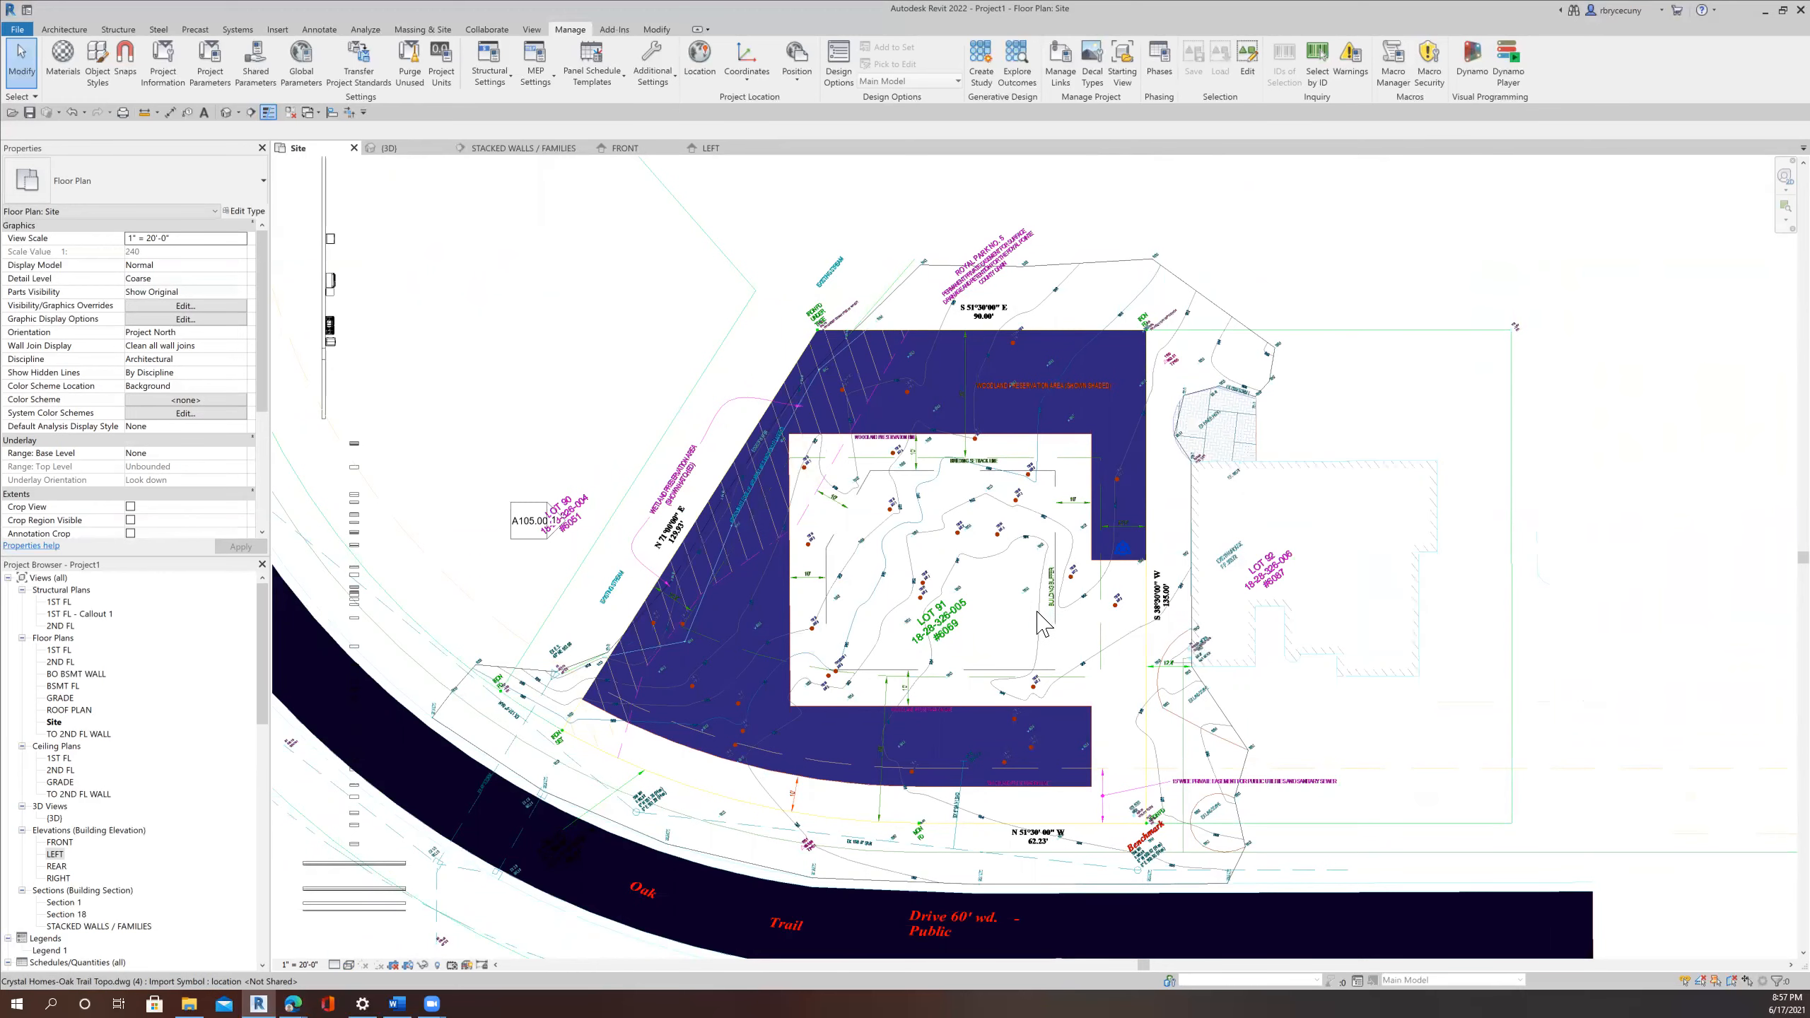
pyautogui.scroll(1, 1040, 606)
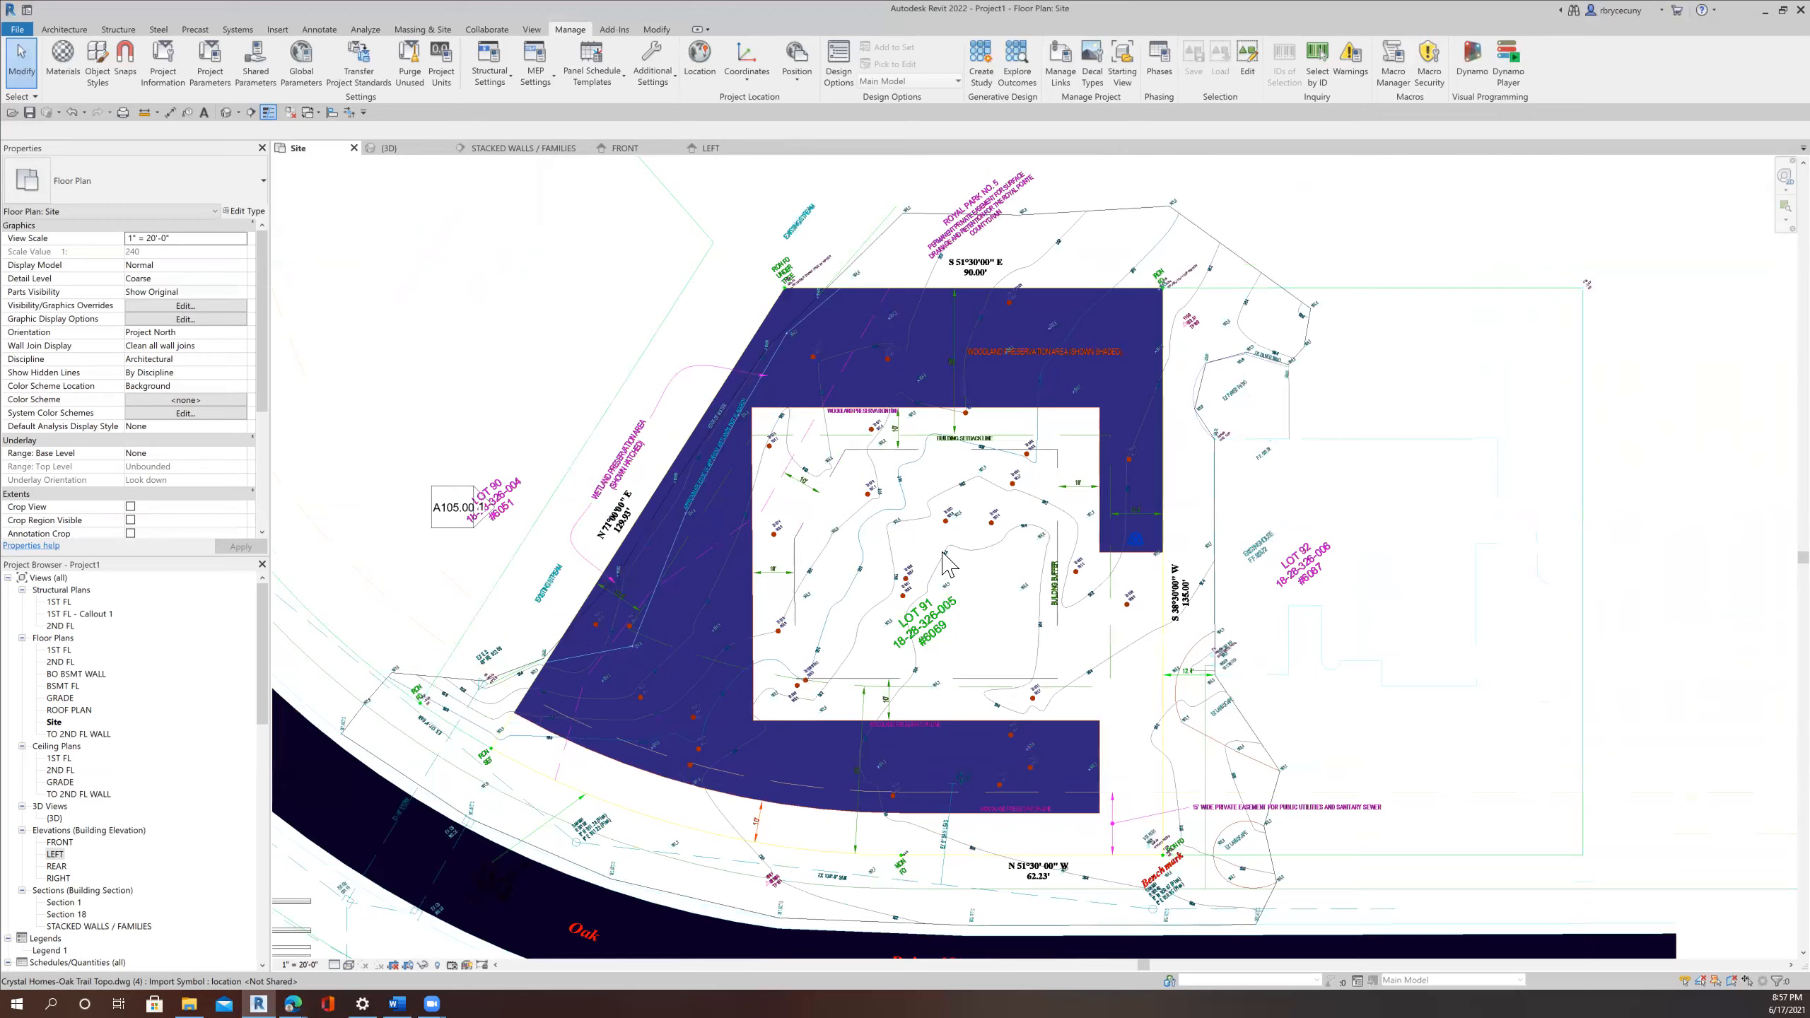
pyautogui.scroll(5, 942, 553)
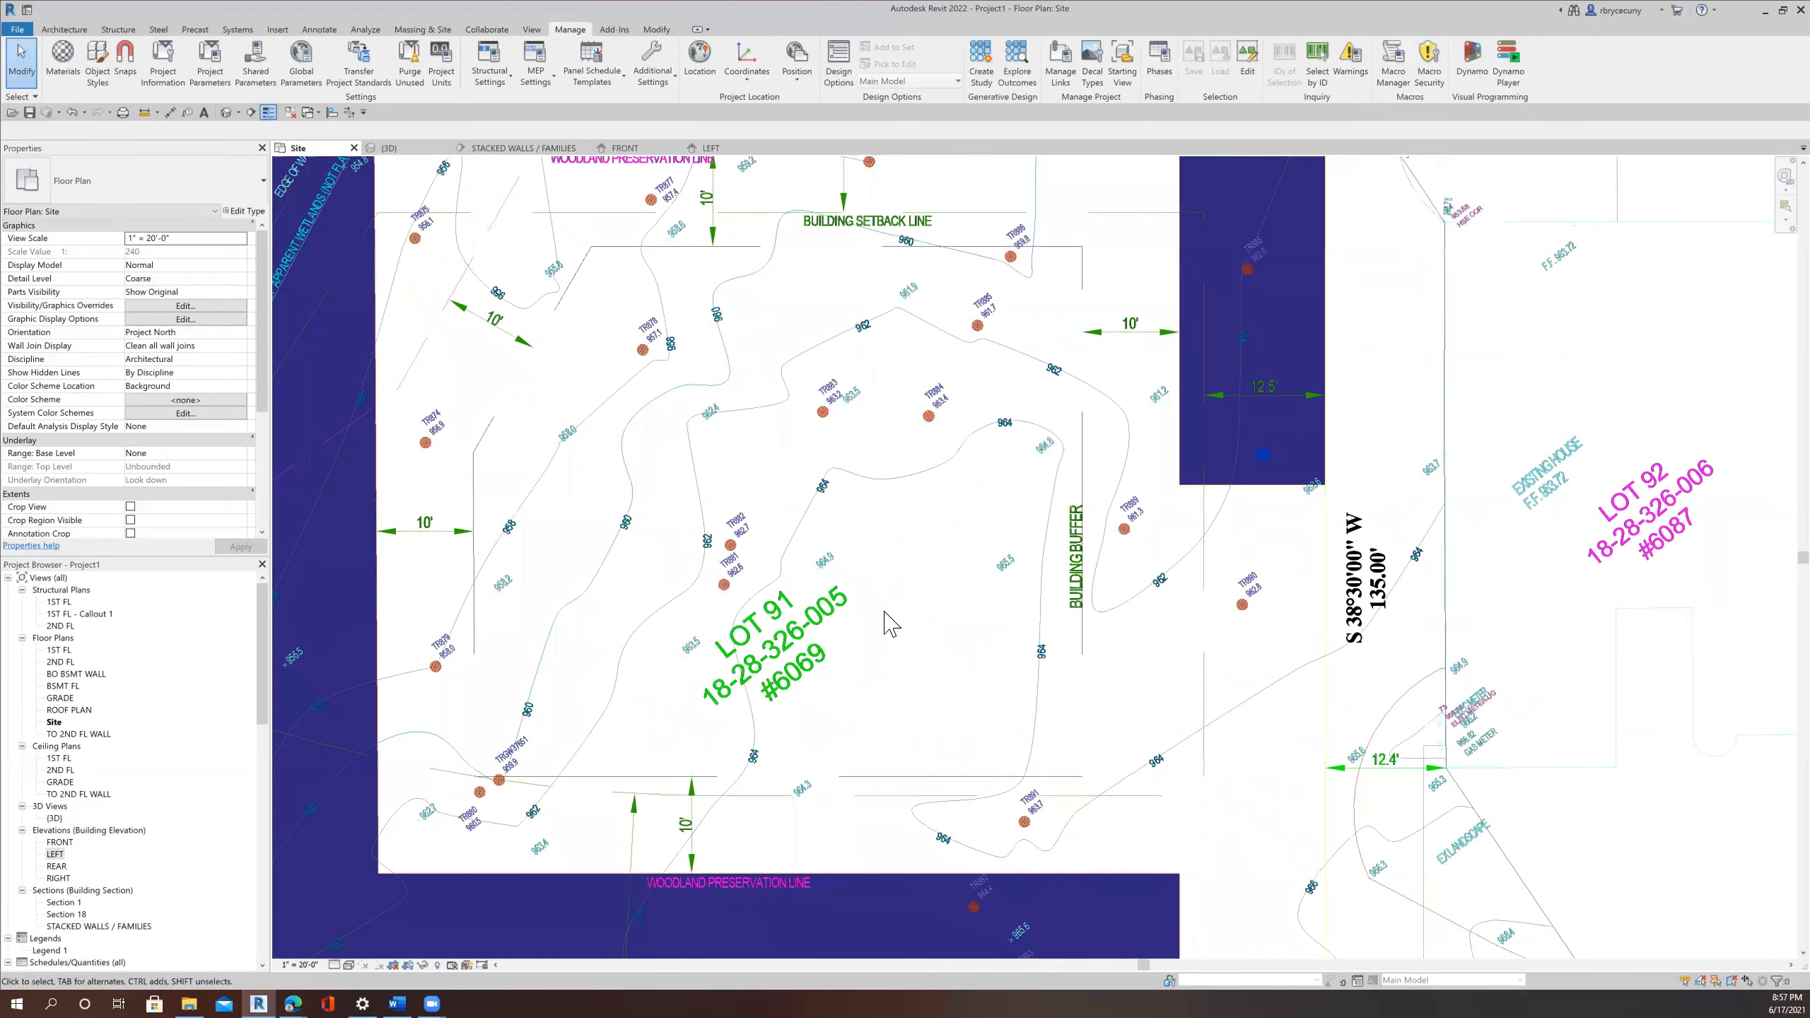
pyautogui.scroll(-2, 825, 628)
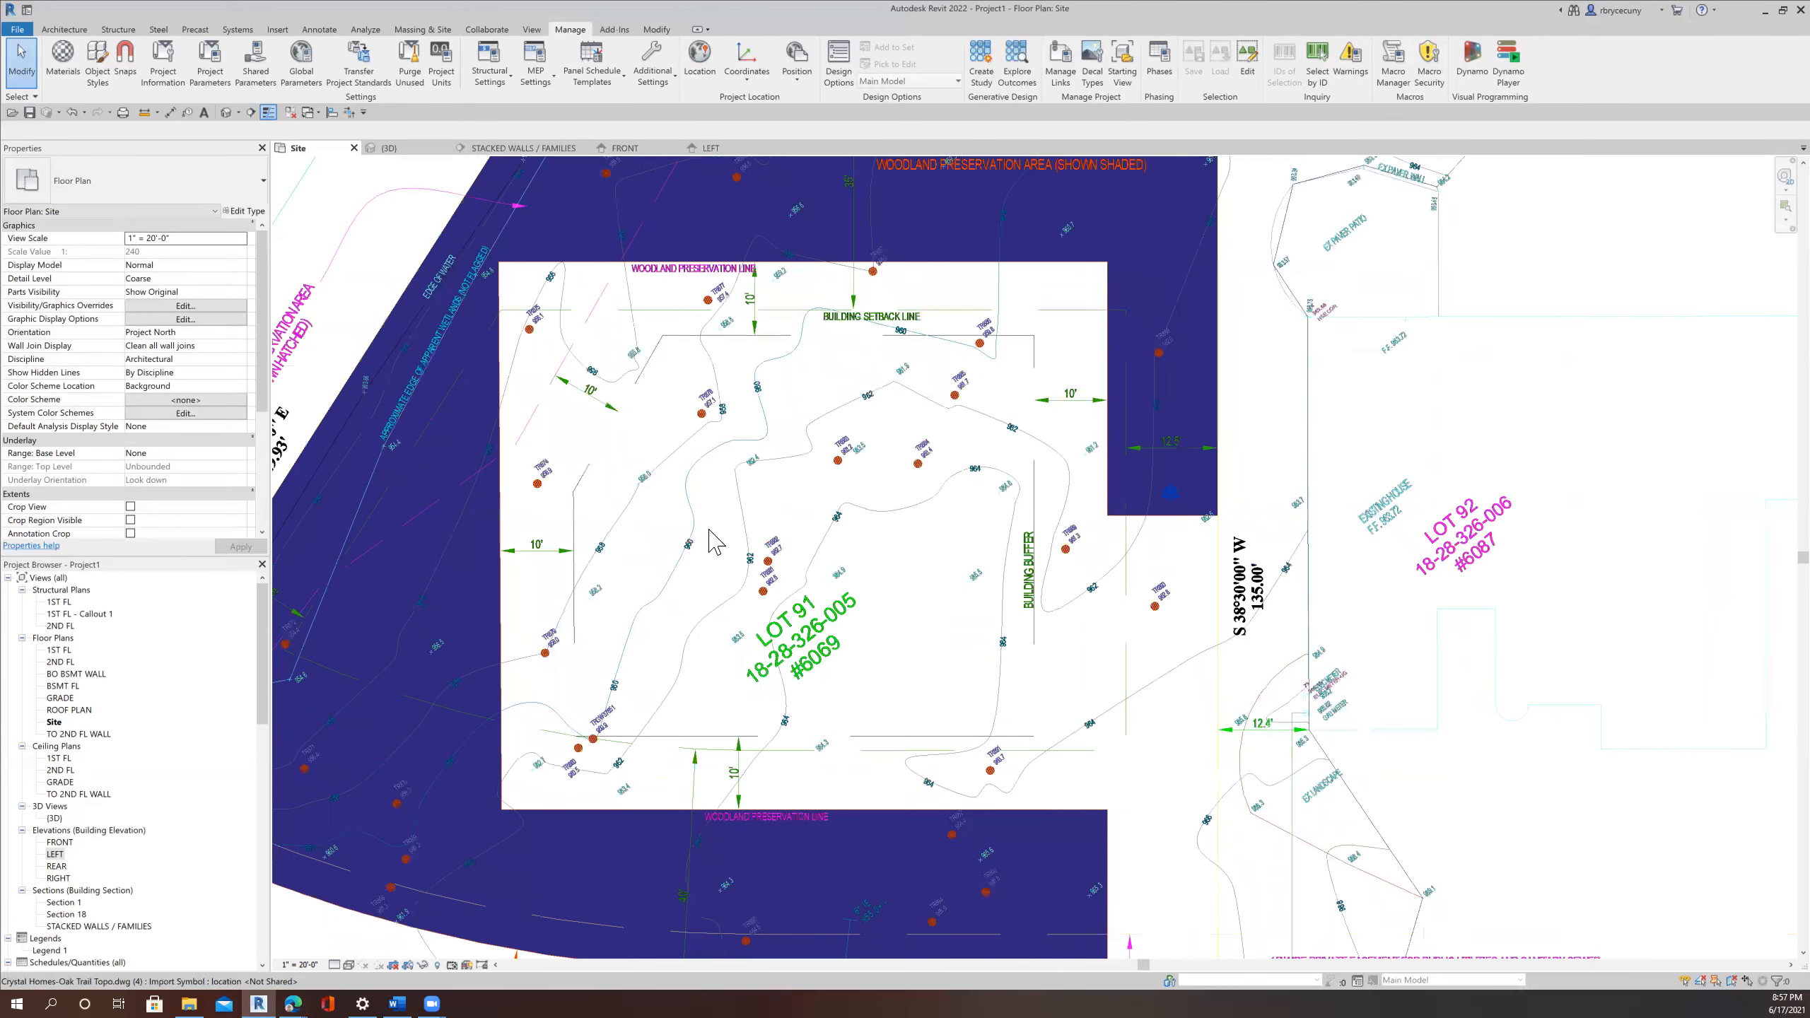
# Draw a reference plane along the angled building buffer line of Lot 91, snapped to its two corner endpoints.
pyautogui.click(59, 29)
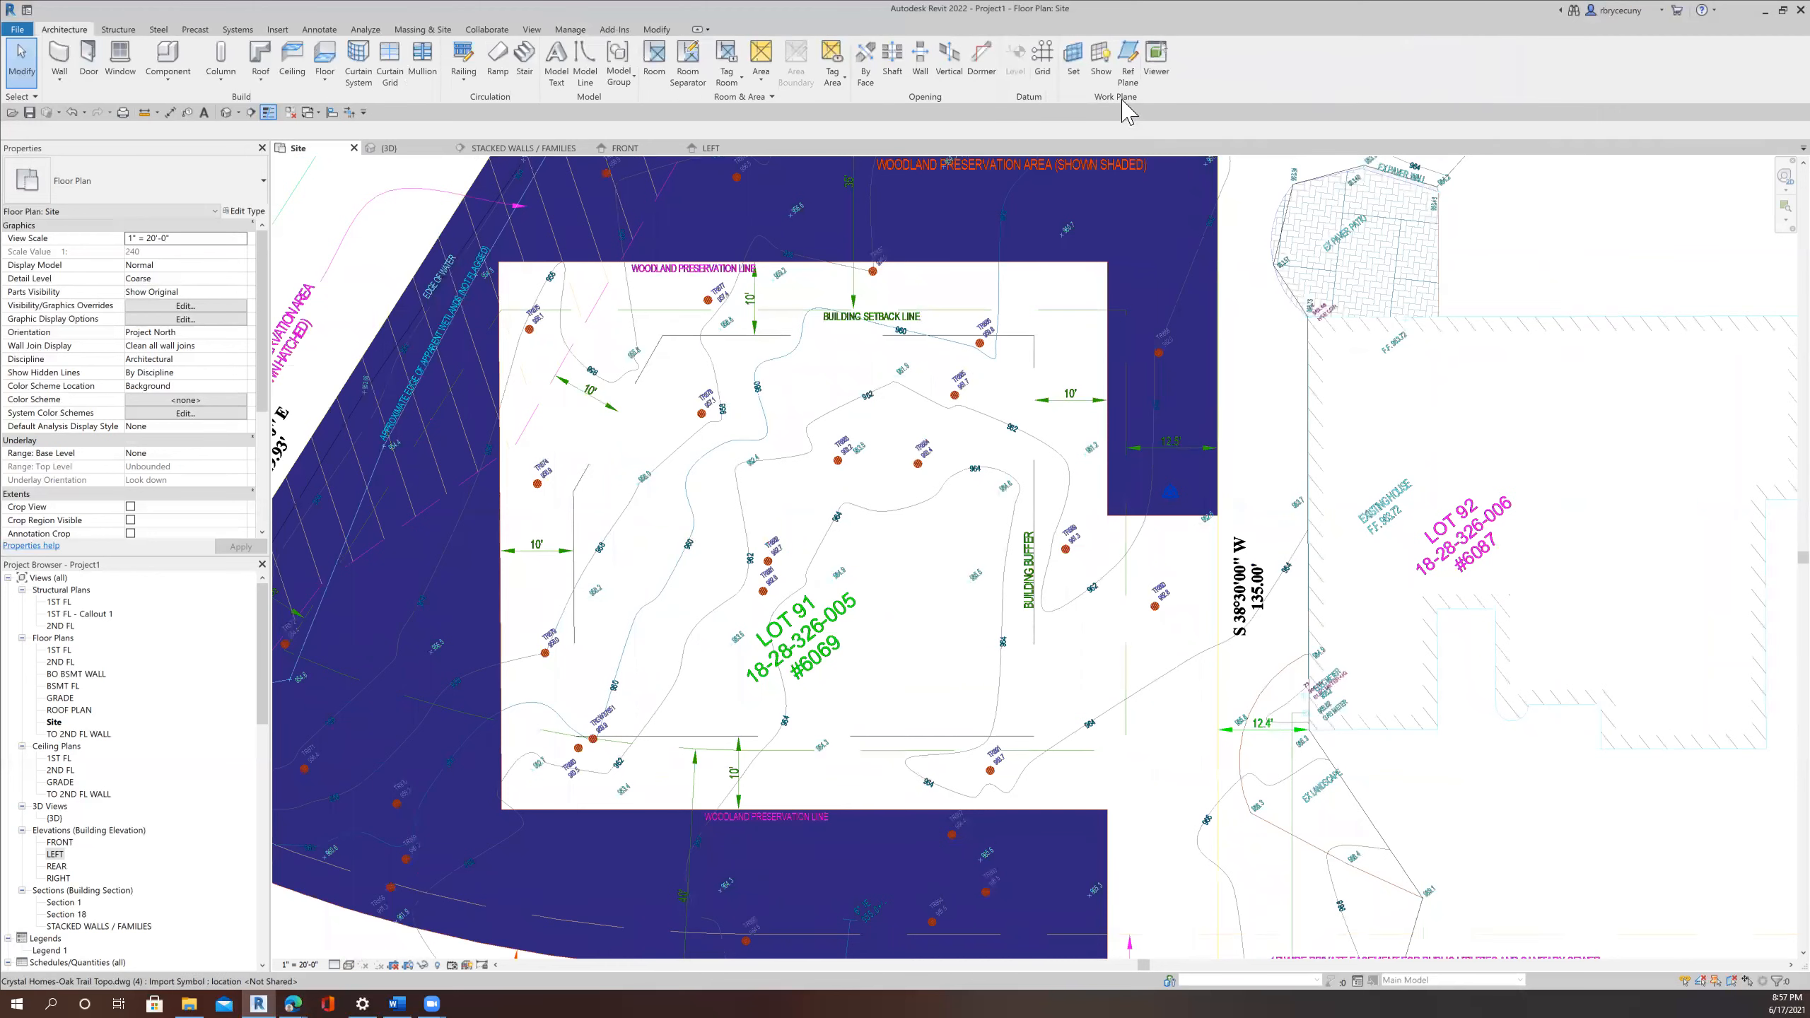
pyautogui.click(1127, 63)
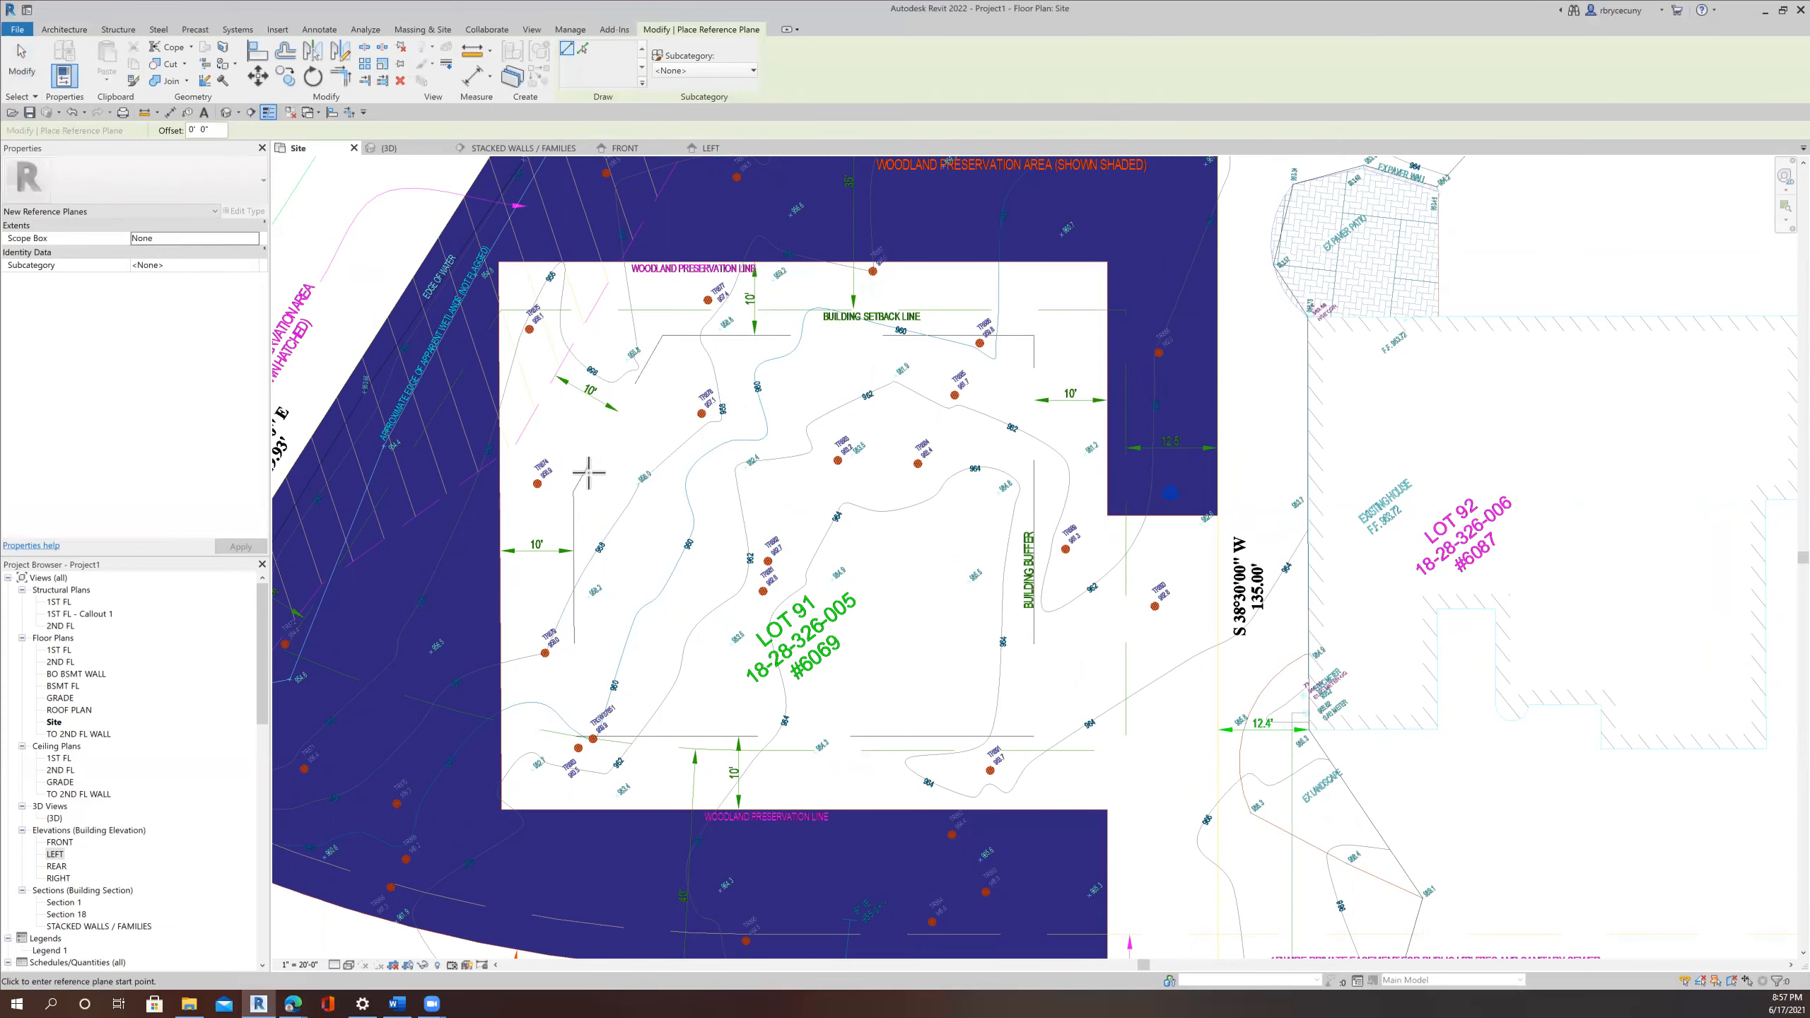
pyautogui.scroll(1, 589, 473)
pyautogui.scroll(3, 572, 493)
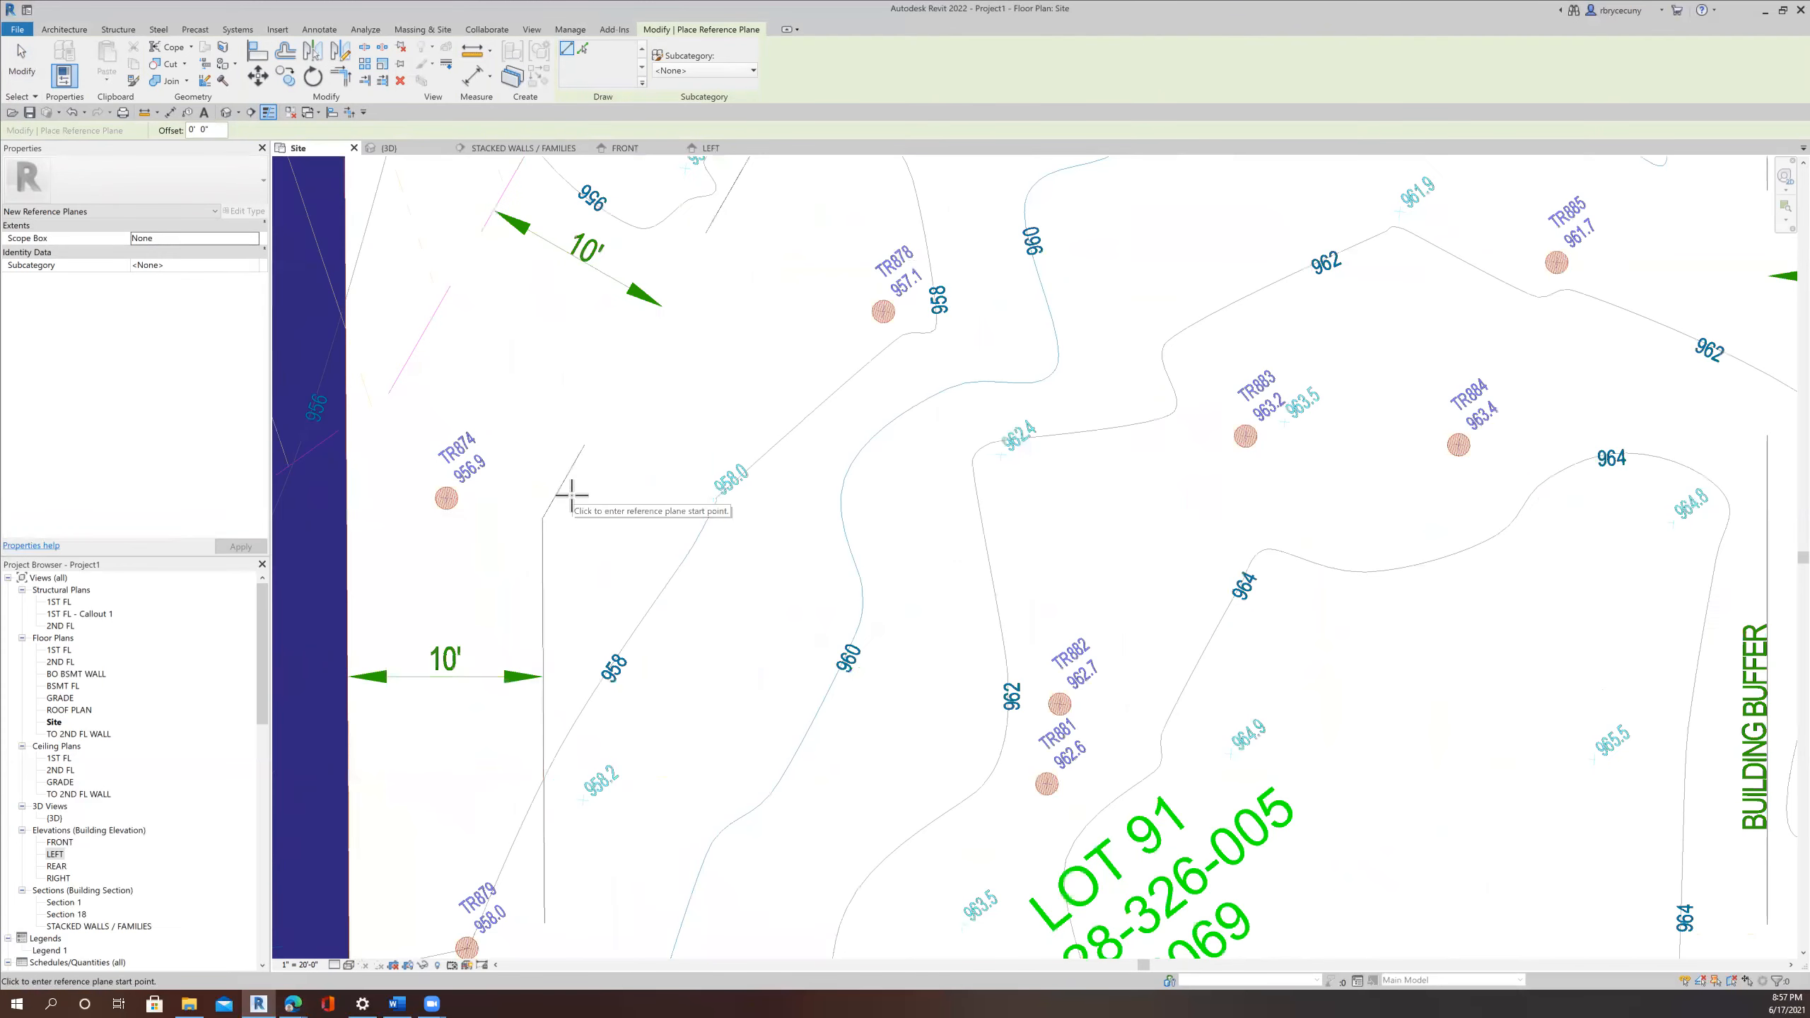
pyautogui.click(544, 518)
pyautogui.scroll(-2, 541, 517)
pyautogui.scroll(-2, 655, 314)
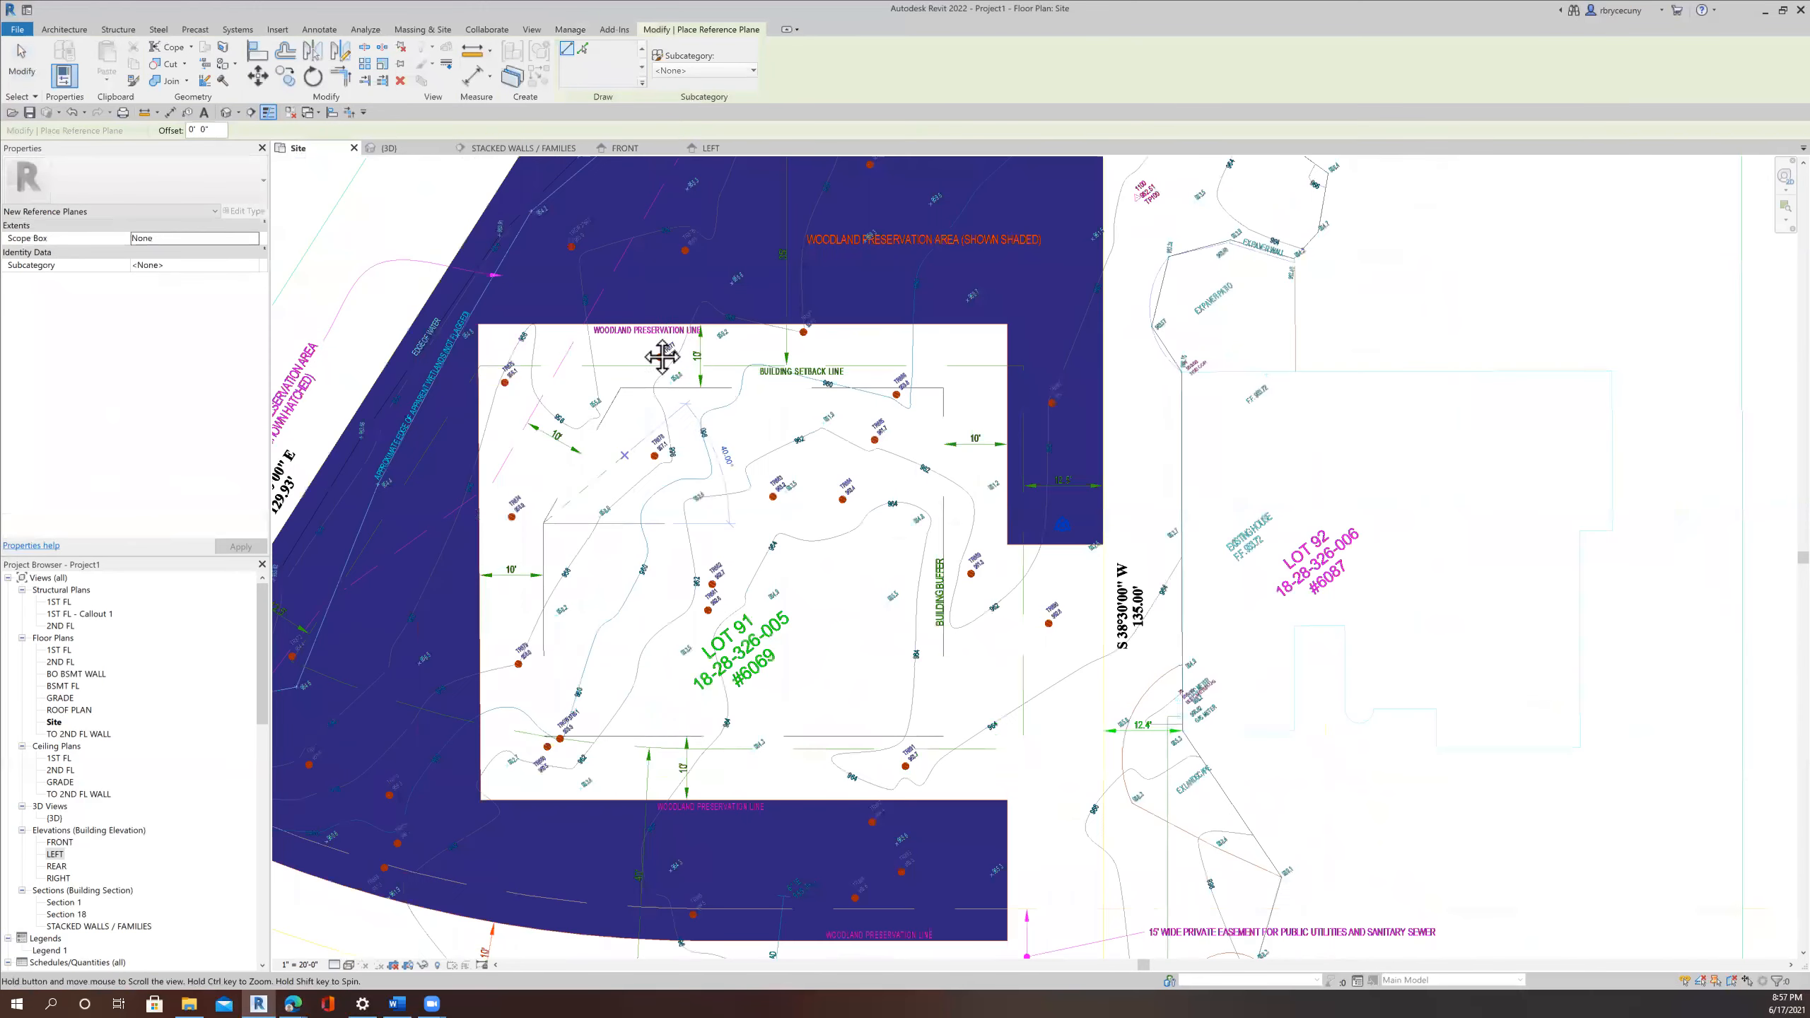
pyautogui.moveTo(614, 378); pyautogui.dragTo(548, 496, button='middle')
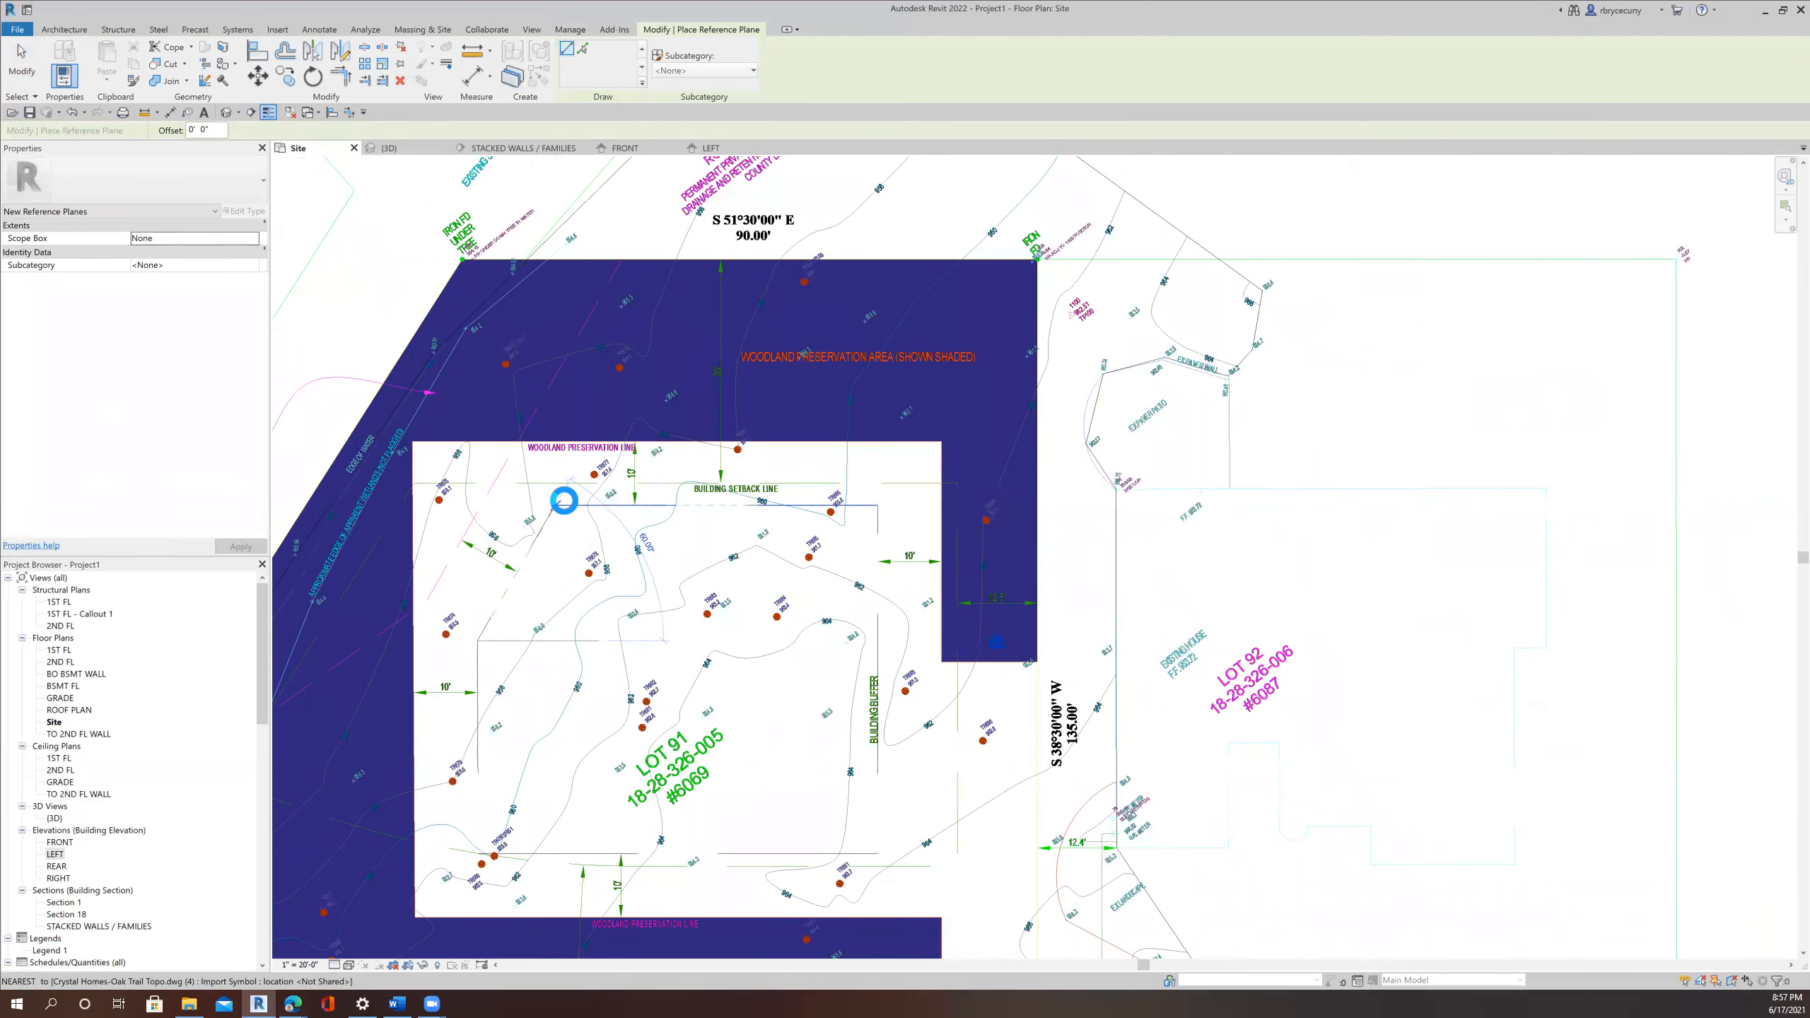
pyautogui.scroll(5, 545, 513)
pyautogui.scroll(2, 529, 526)
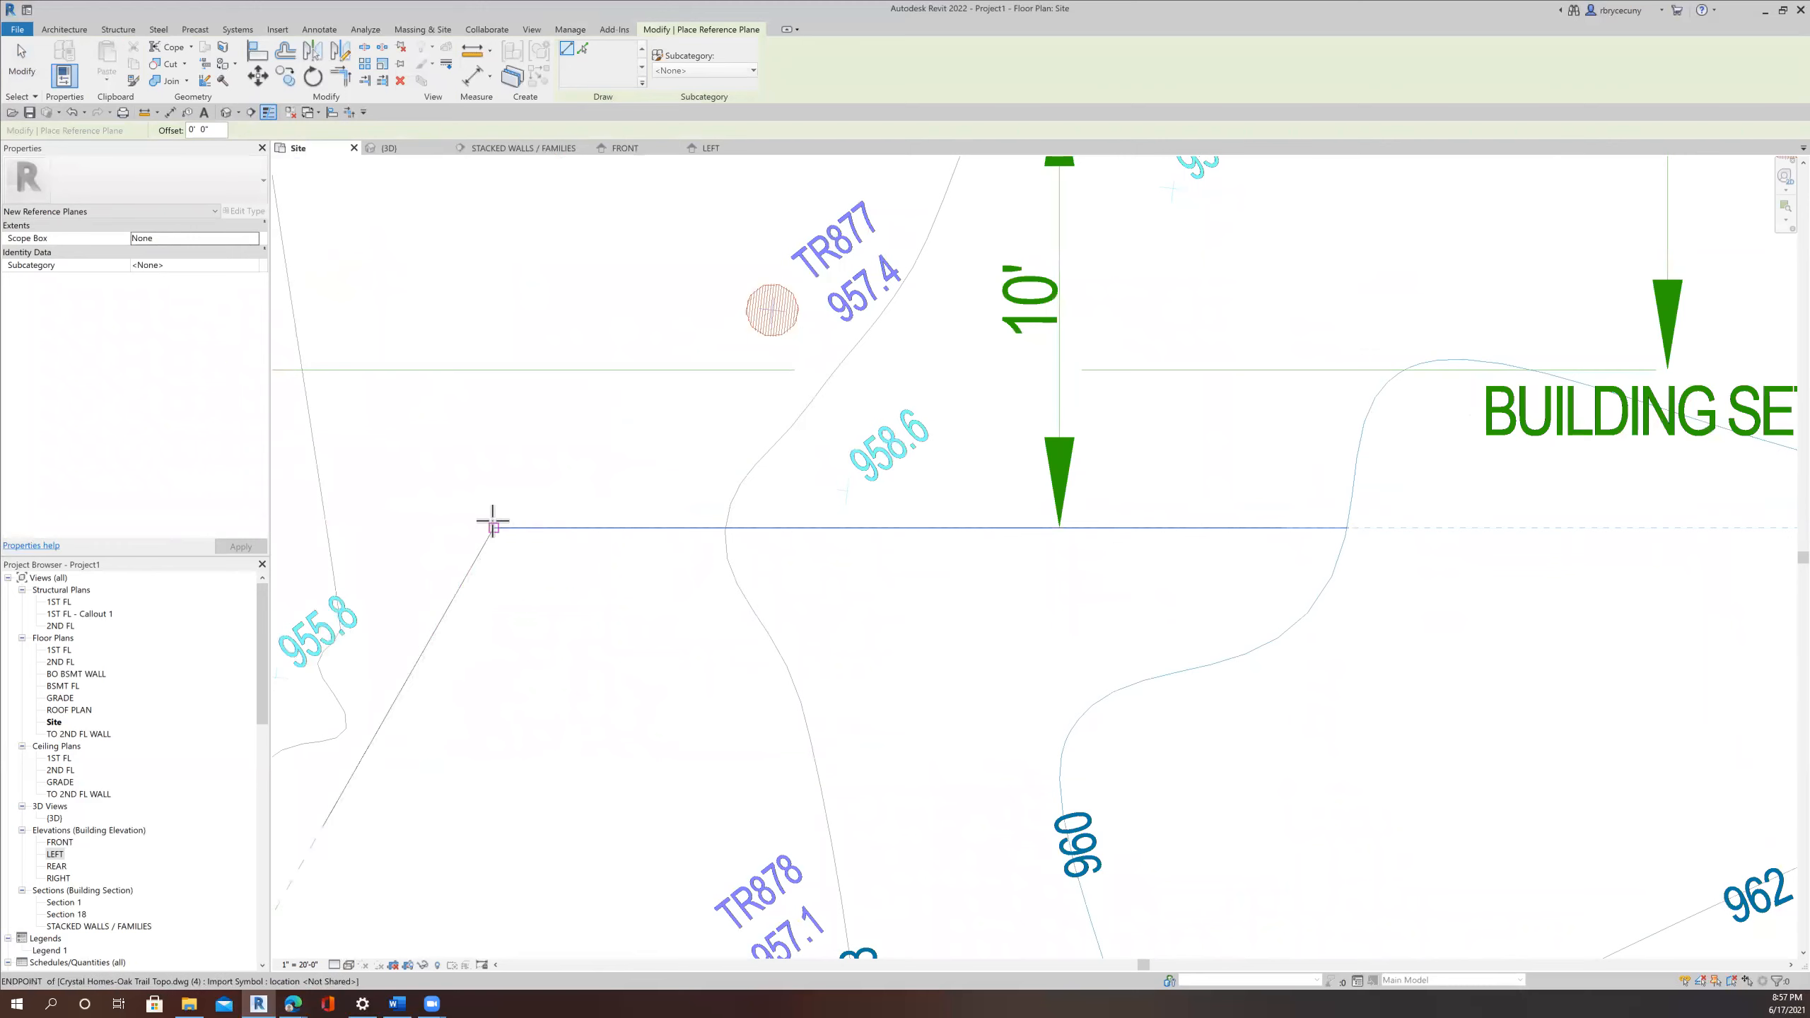
pyautogui.click(491, 526)
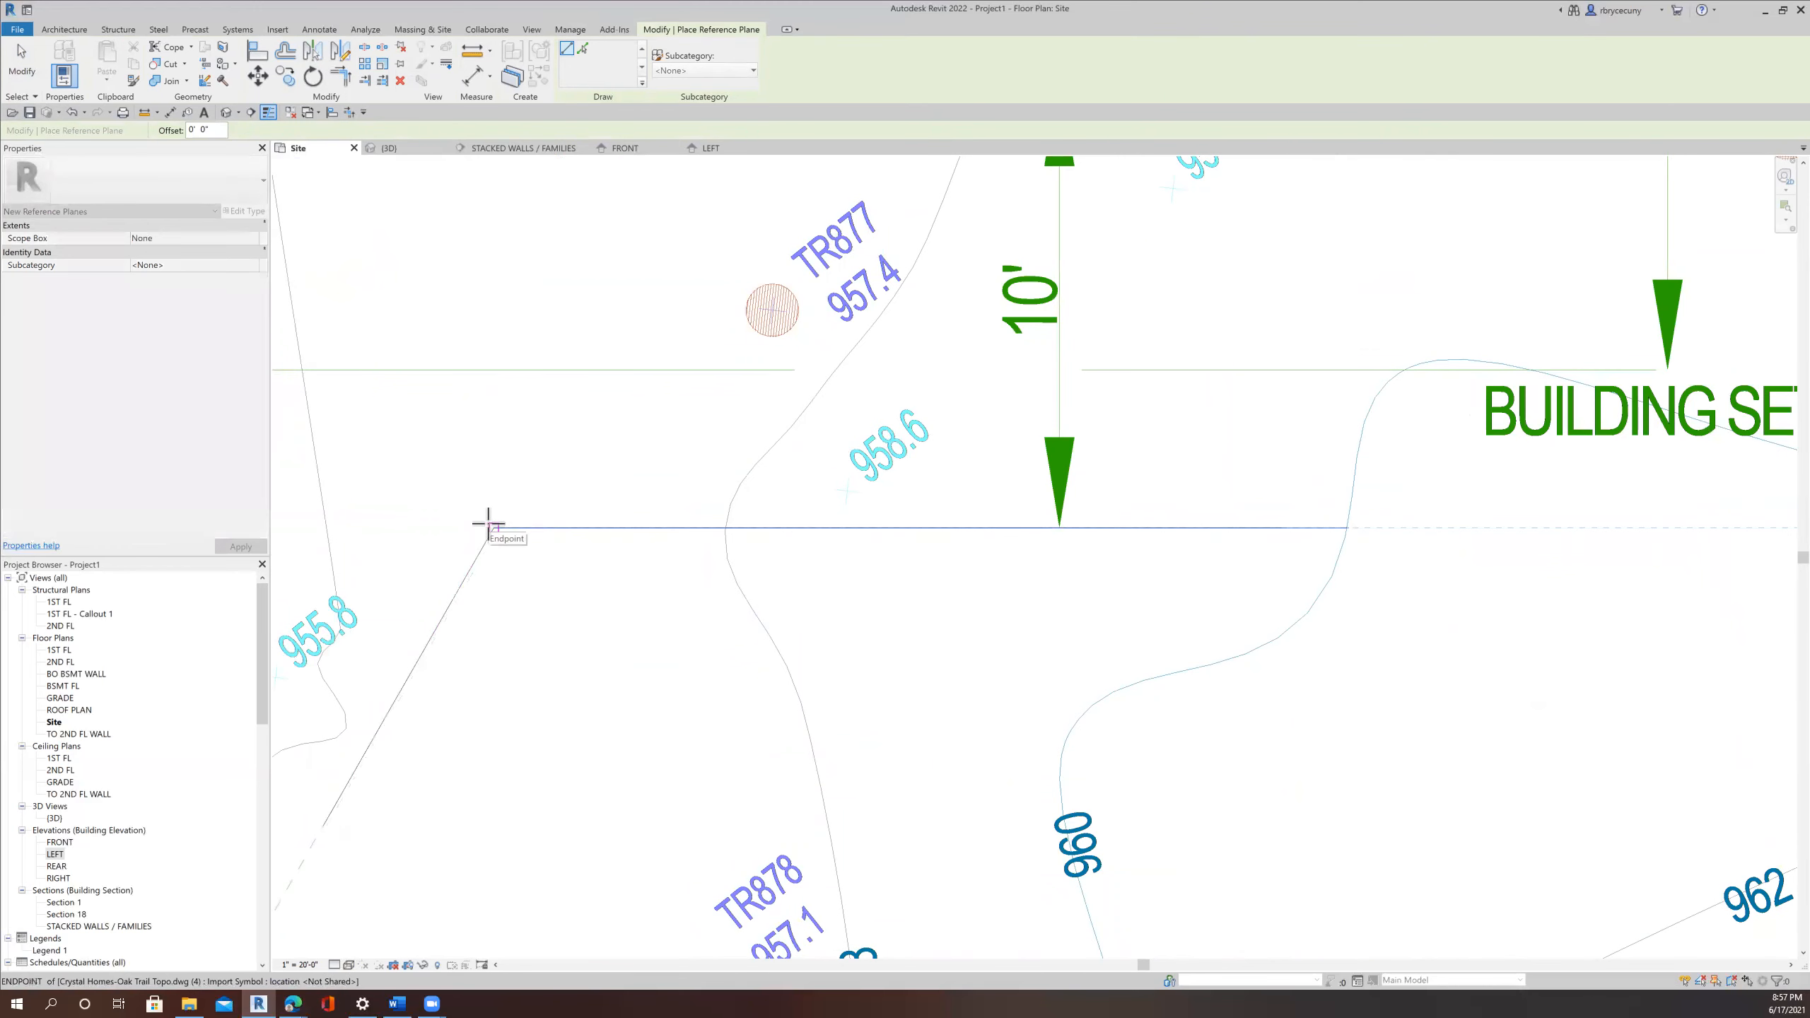
# Draw a vertical reference plane along the line labelled BUILDING BUFFER, between the upper and lower corners of the buildable area.
pyautogui.scroll(-4, 497, 539)
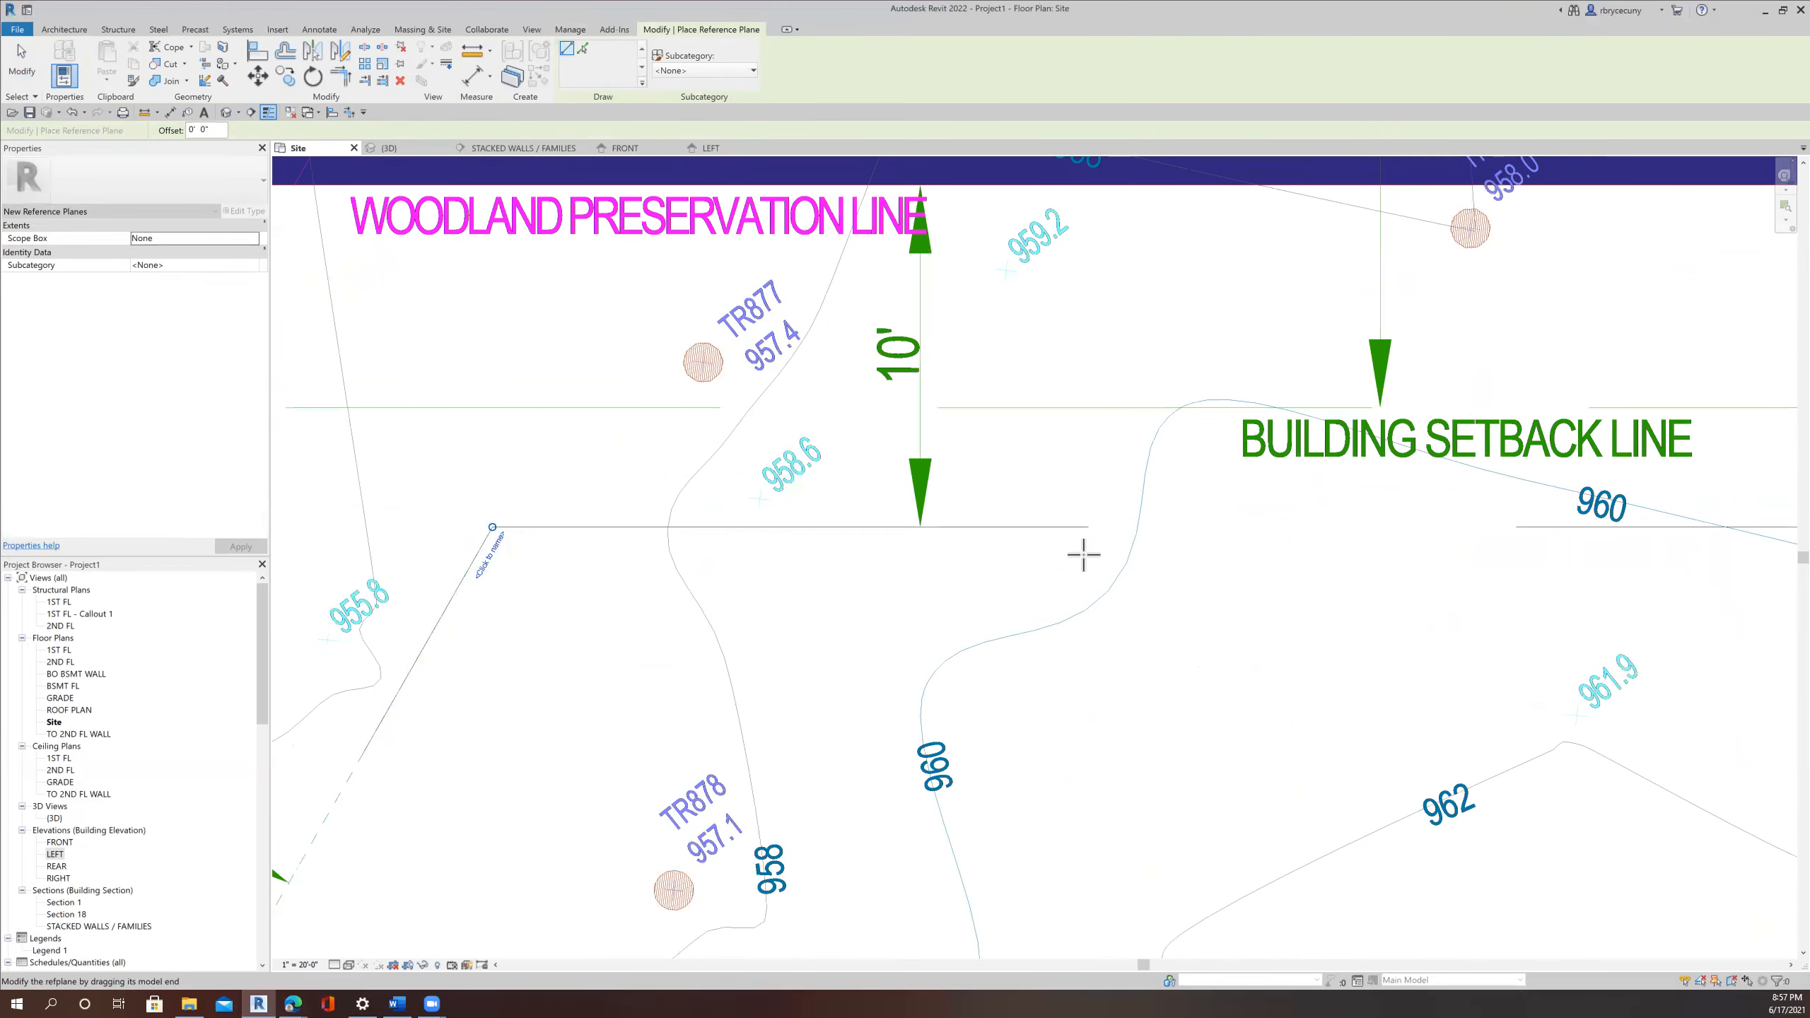
pyautogui.scroll(-2, 1083, 554)
pyautogui.scroll(4, 1058, 531)
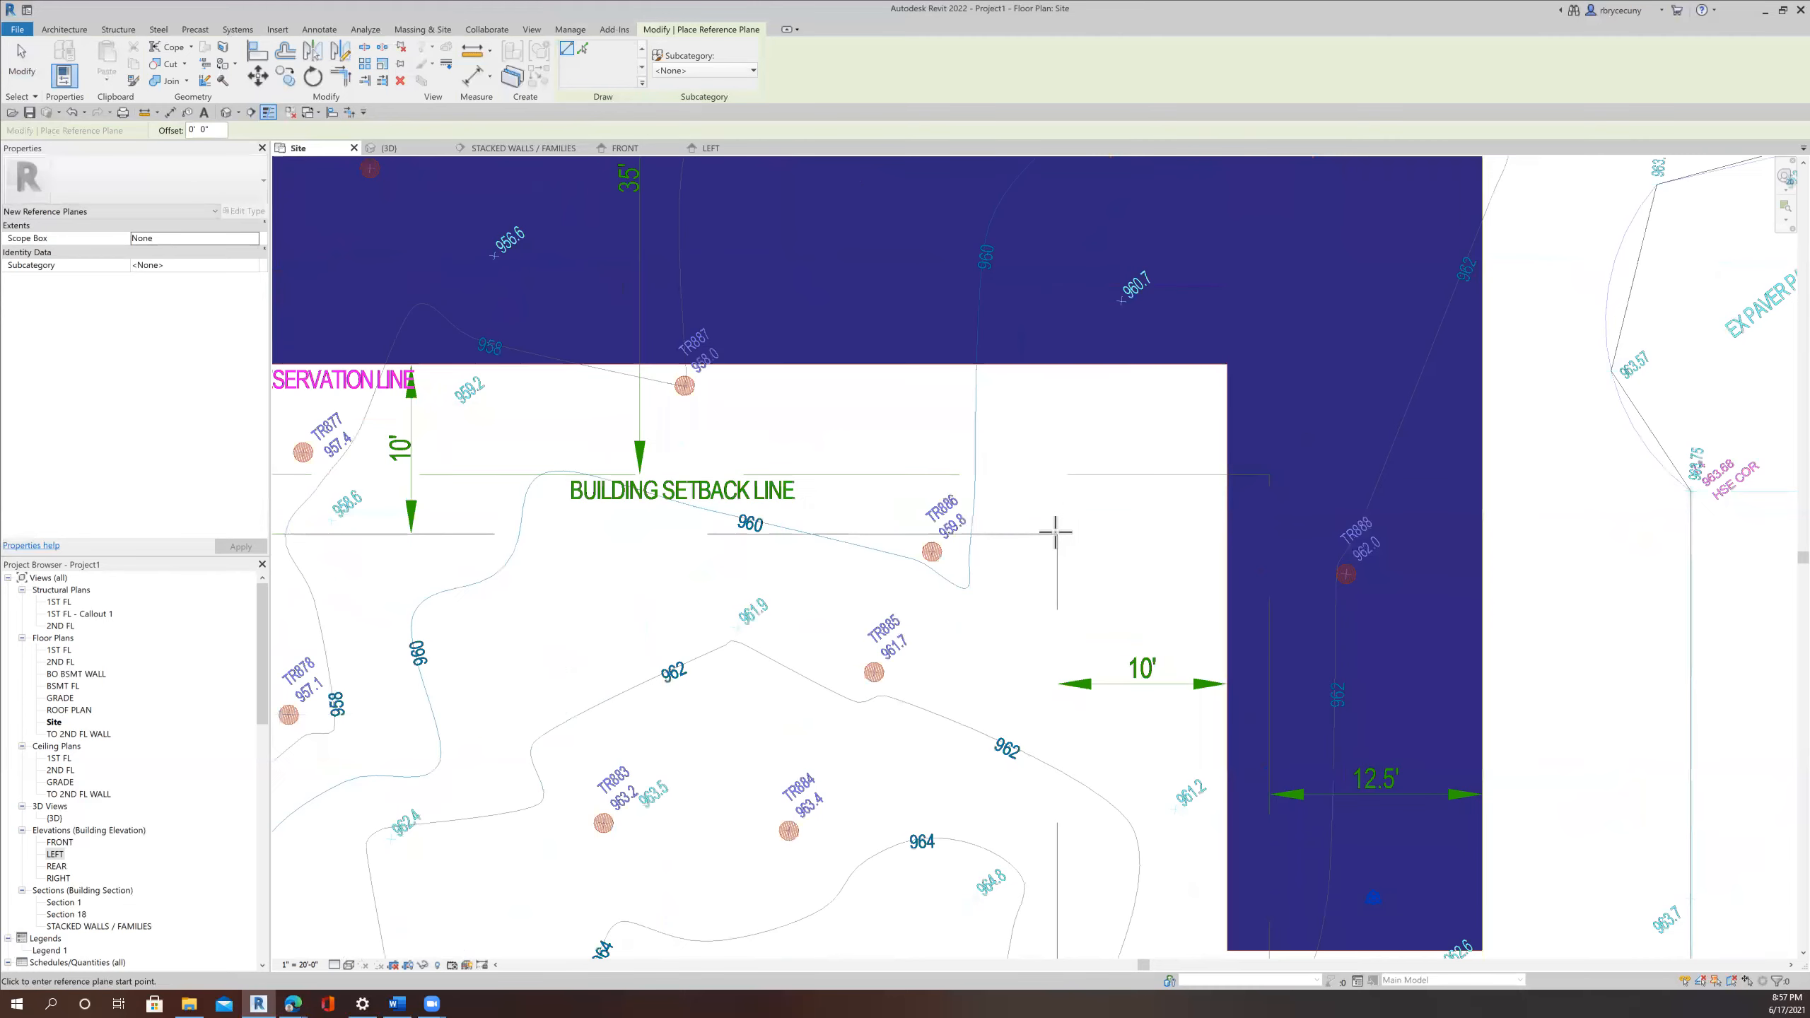
pyautogui.scroll(-2, 1055, 536)
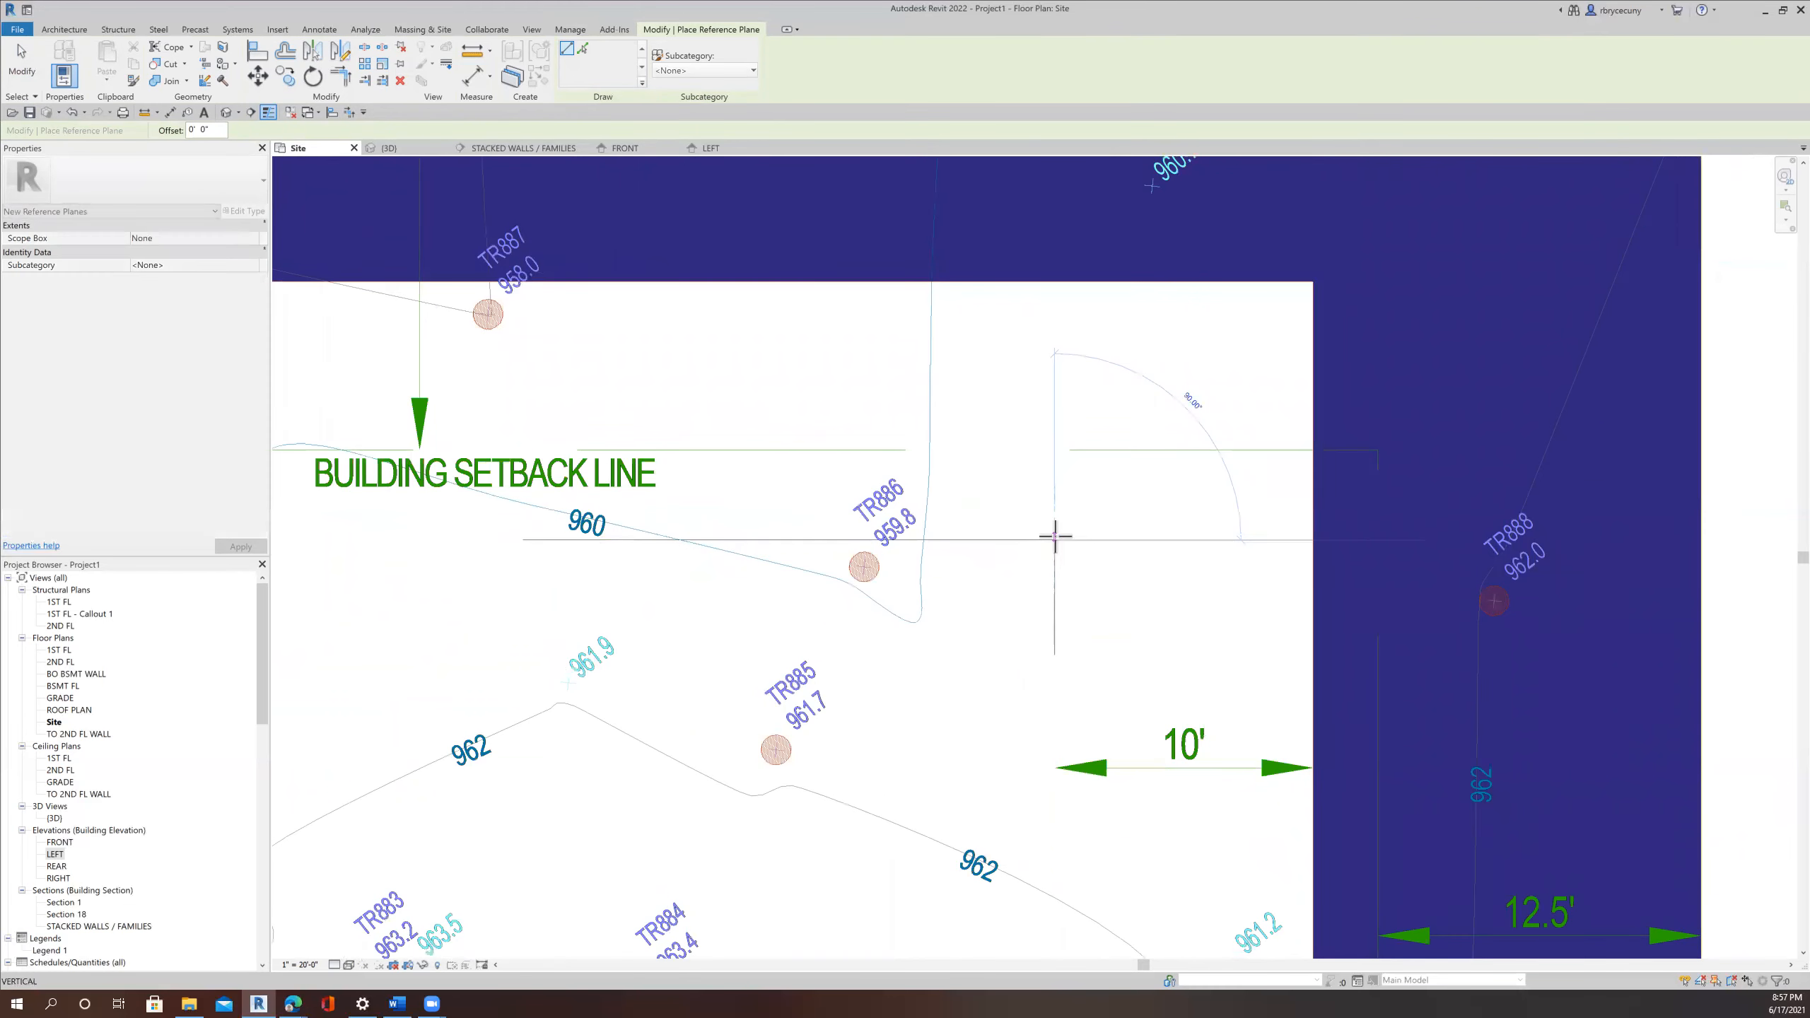
pyautogui.scroll(-1, 1053, 538)
pyautogui.scroll(-5, 1051, 770)
pyautogui.scroll(2, 1051, 742)
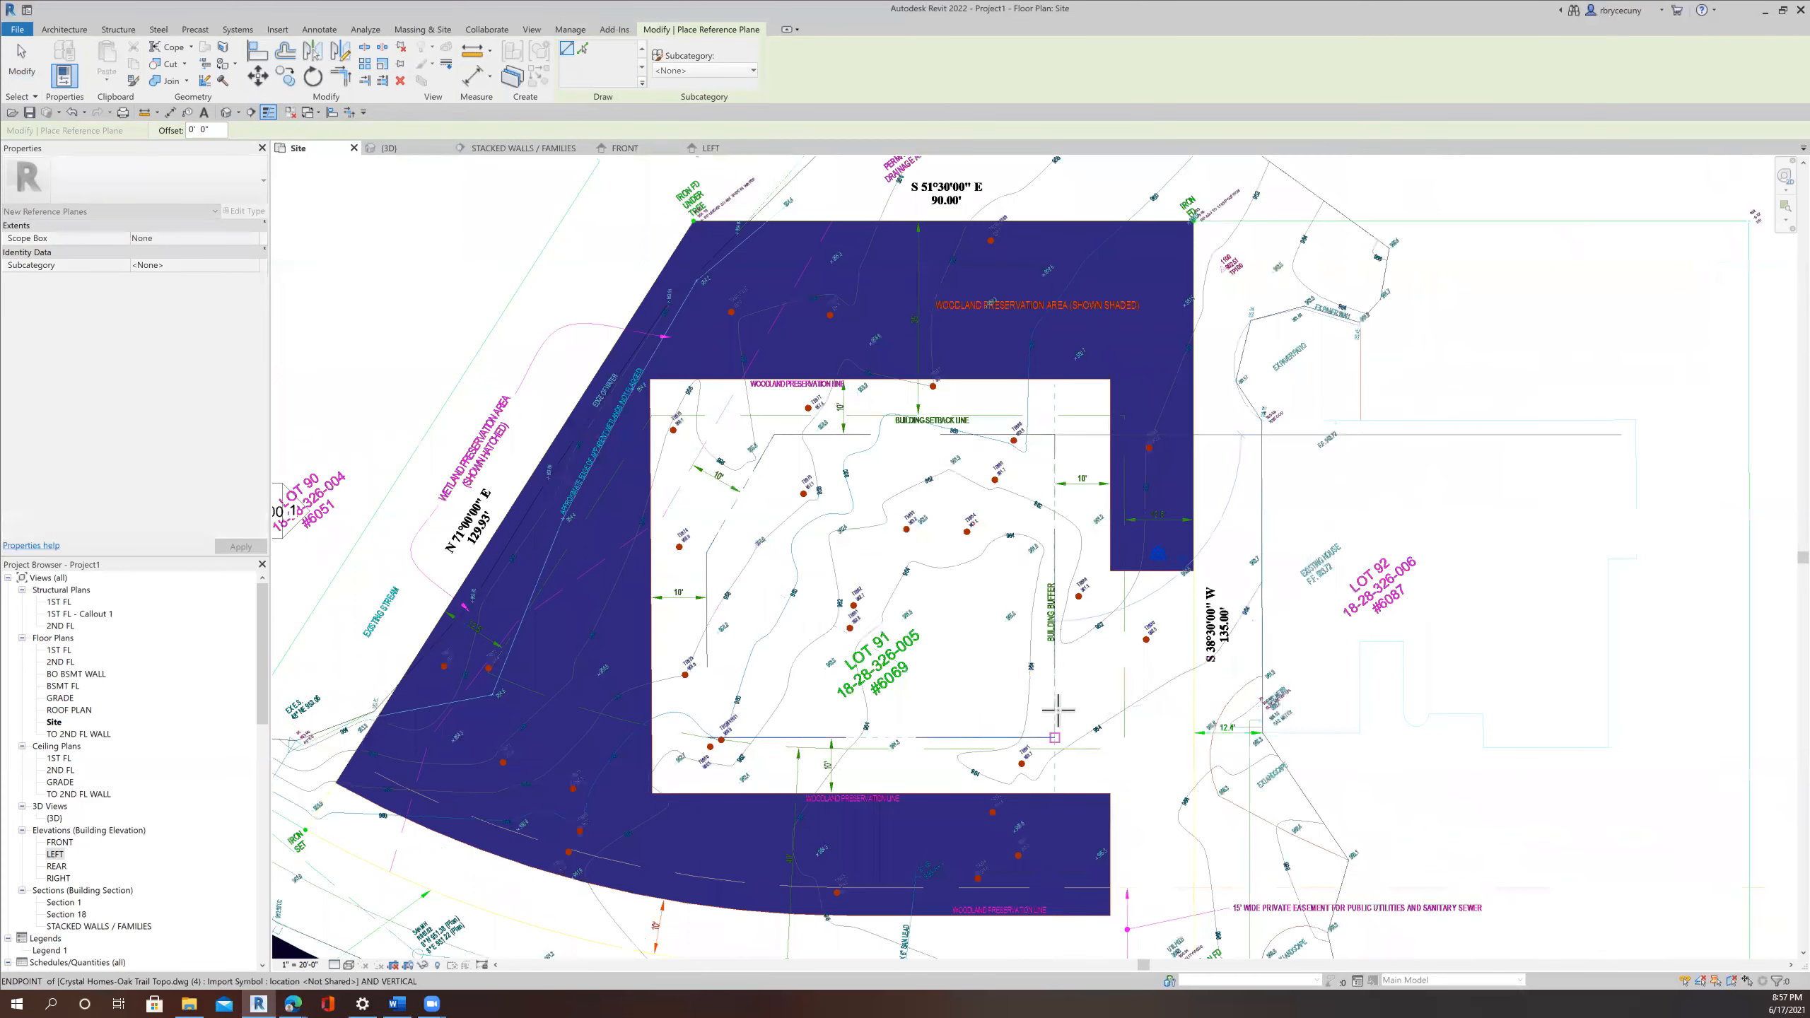
pyautogui.scroll(5, 1058, 710)
pyautogui.click(1046, 768)
pyautogui.scroll(-5, 844, 748)
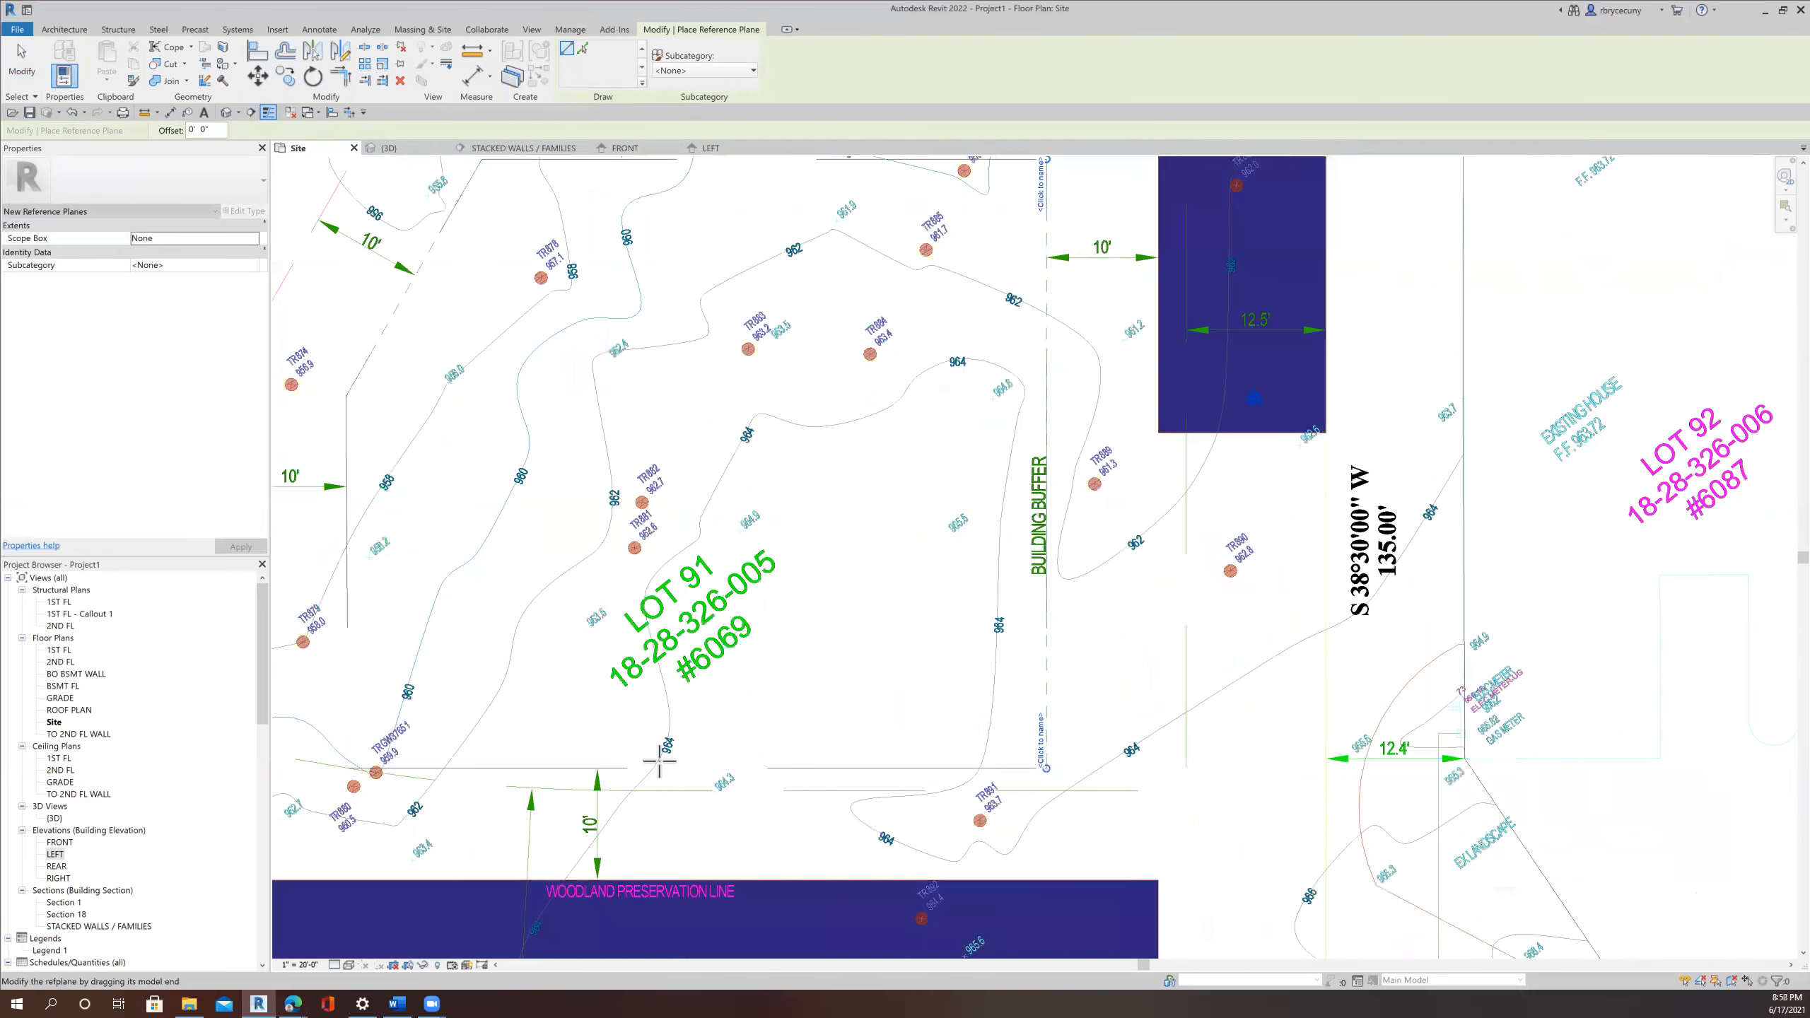
pyautogui.click(528, 775)
pyautogui.scroll(-2, 569, 756)
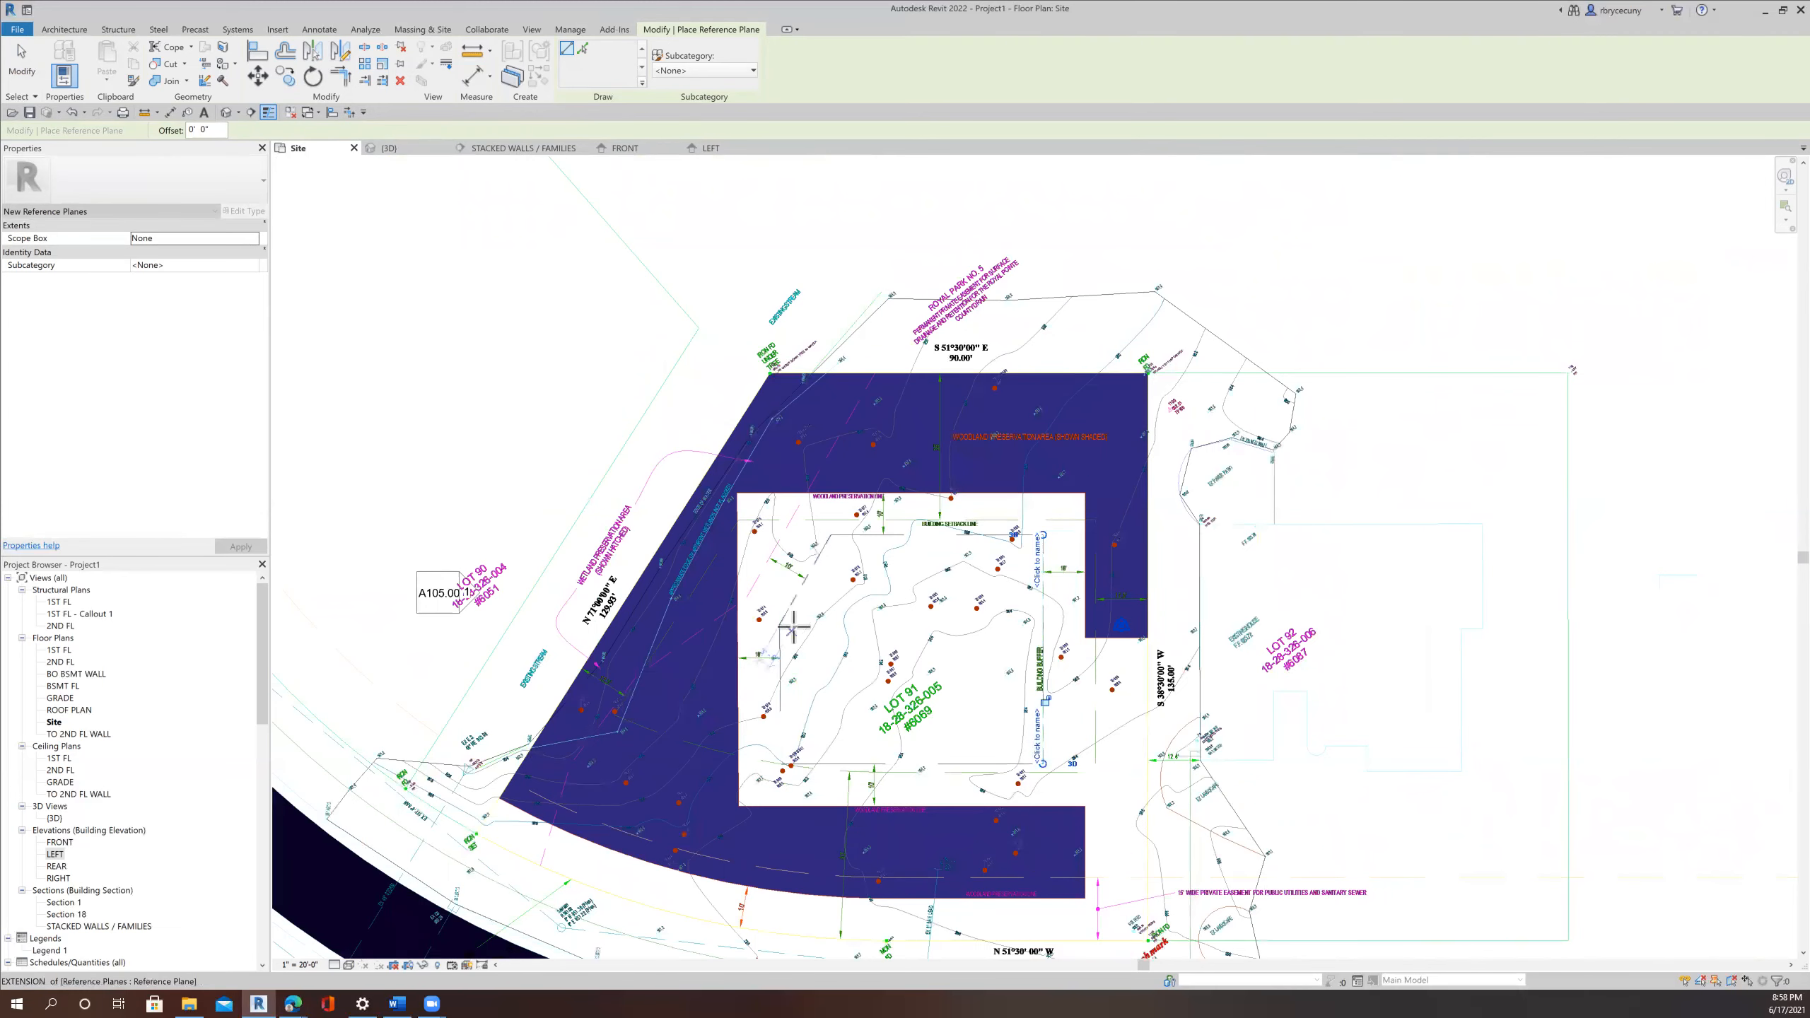
pyautogui.click(566, 48)
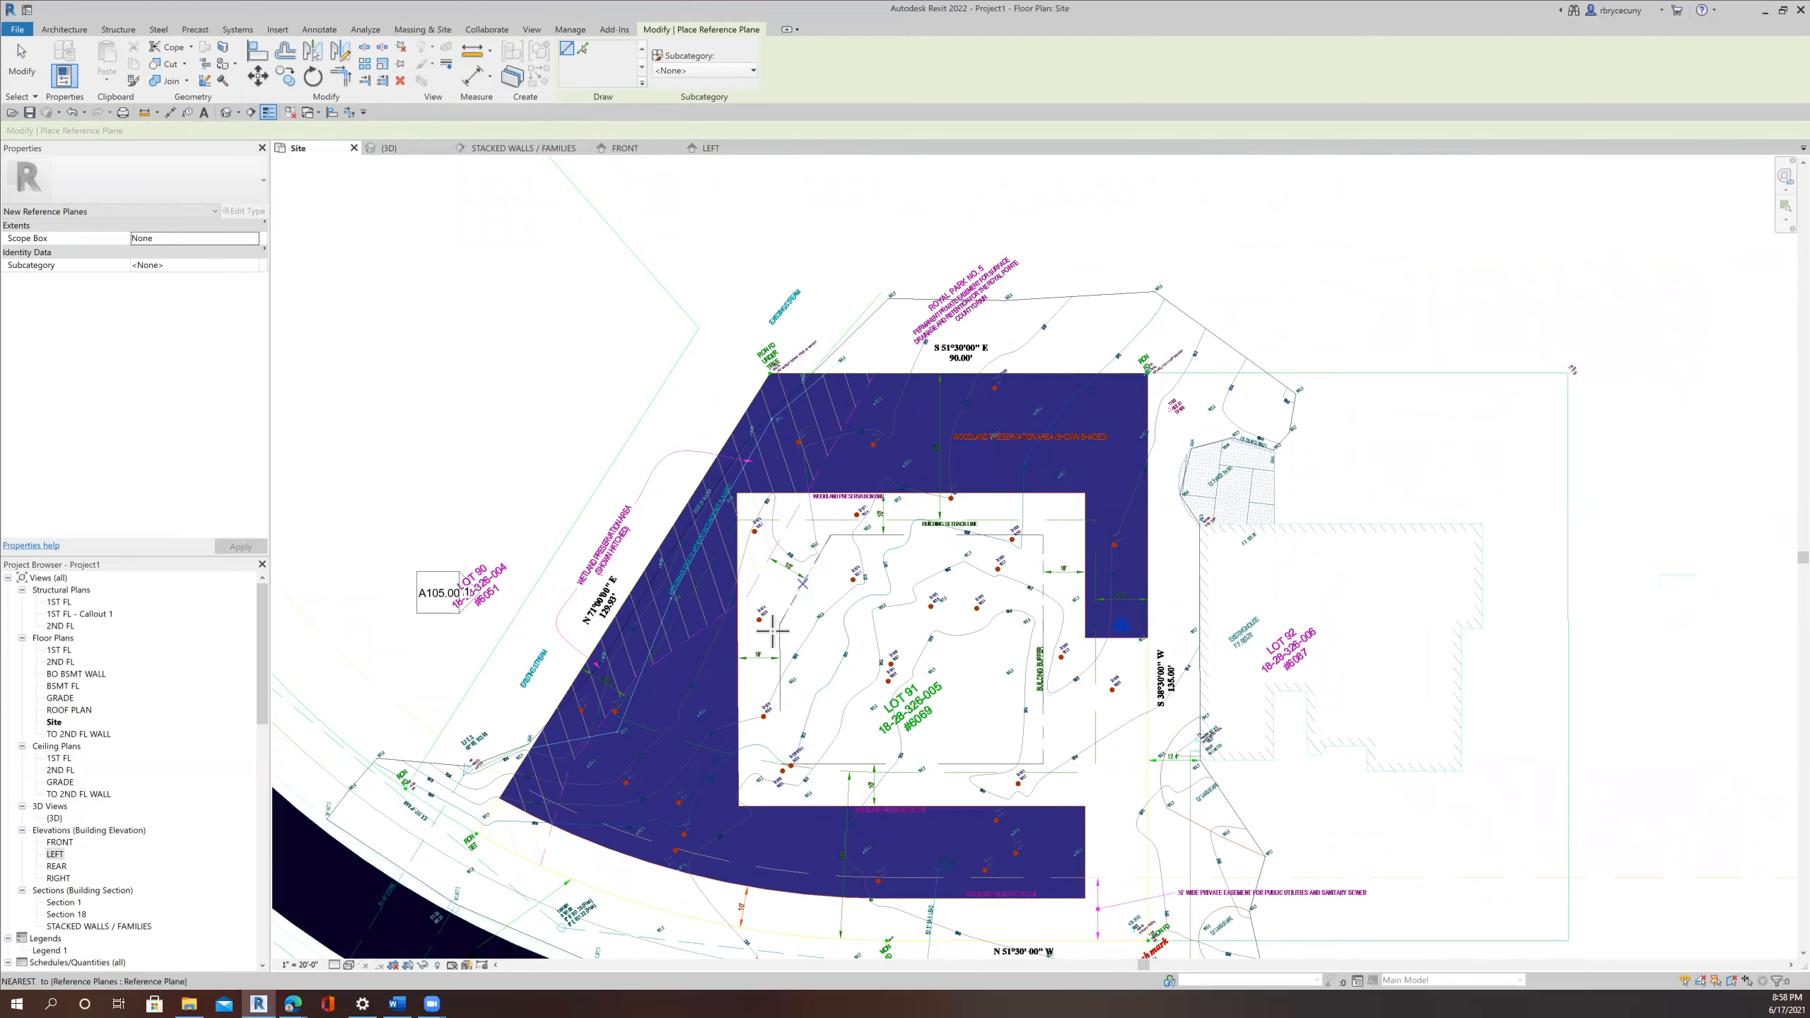
pyautogui.scroll(1, 782, 625)
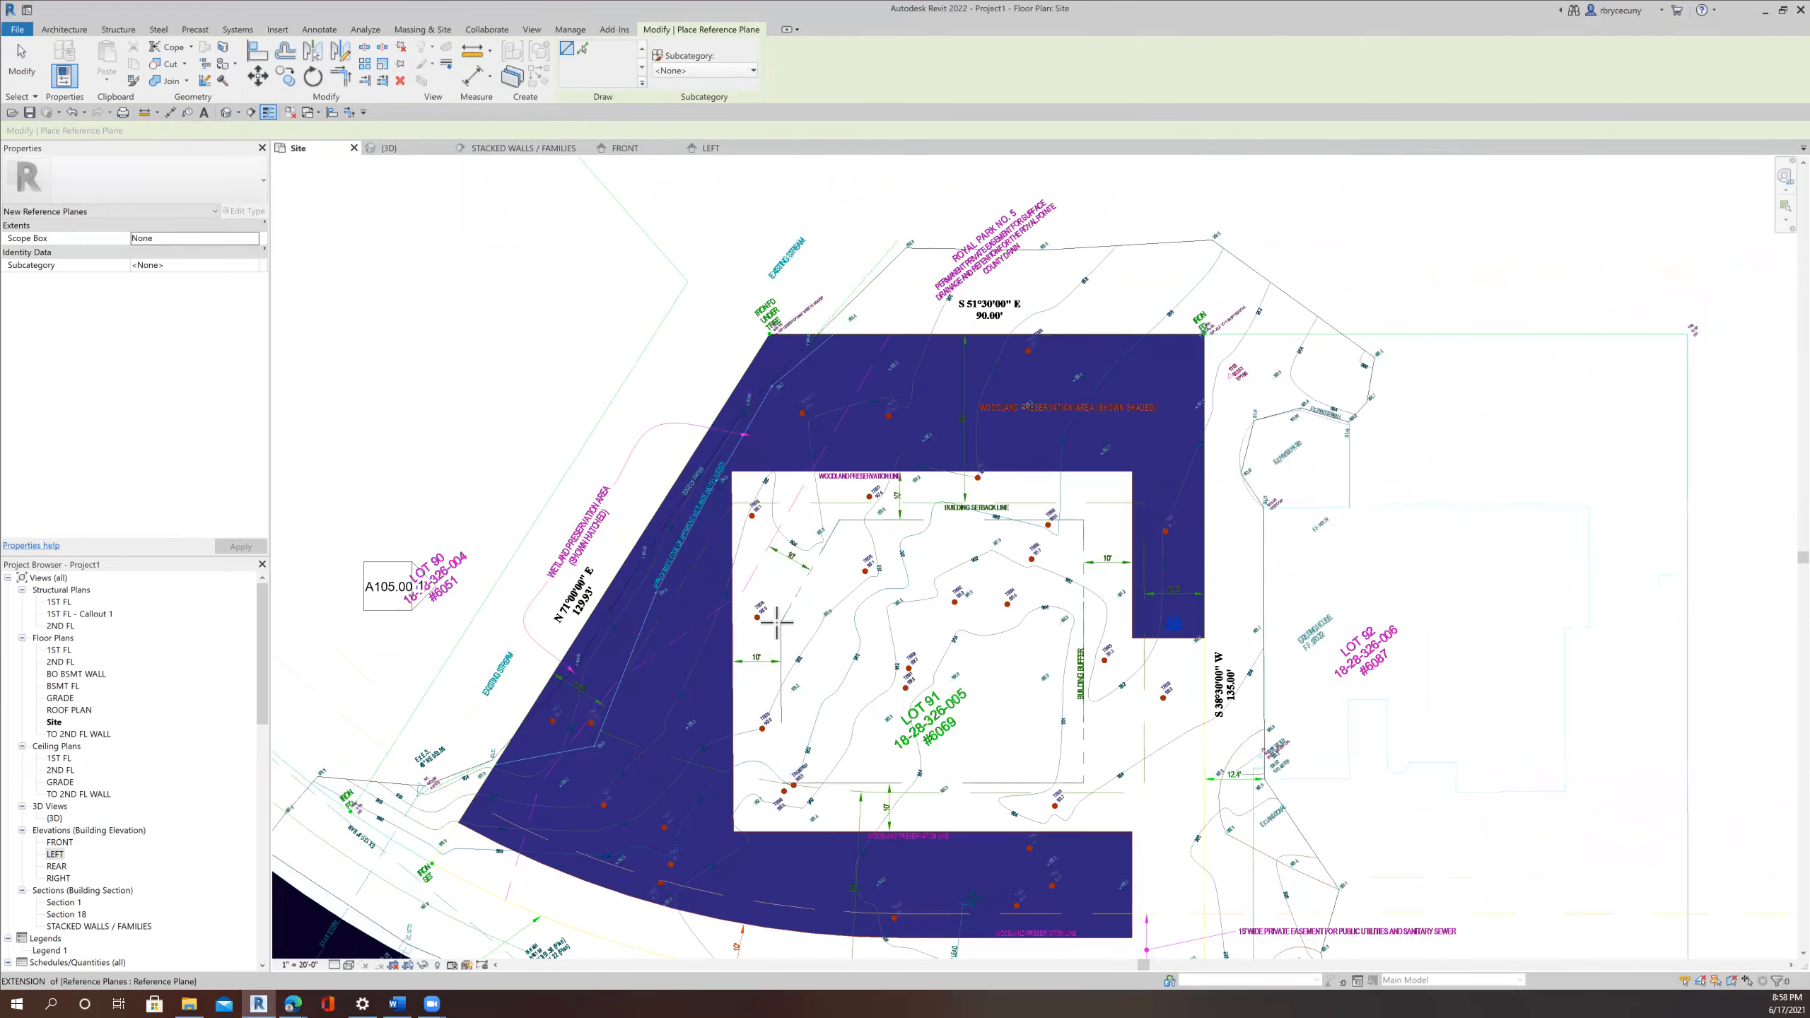
pyautogui.scroll(1, 777, 621)
pyautogui.click(782, 621)
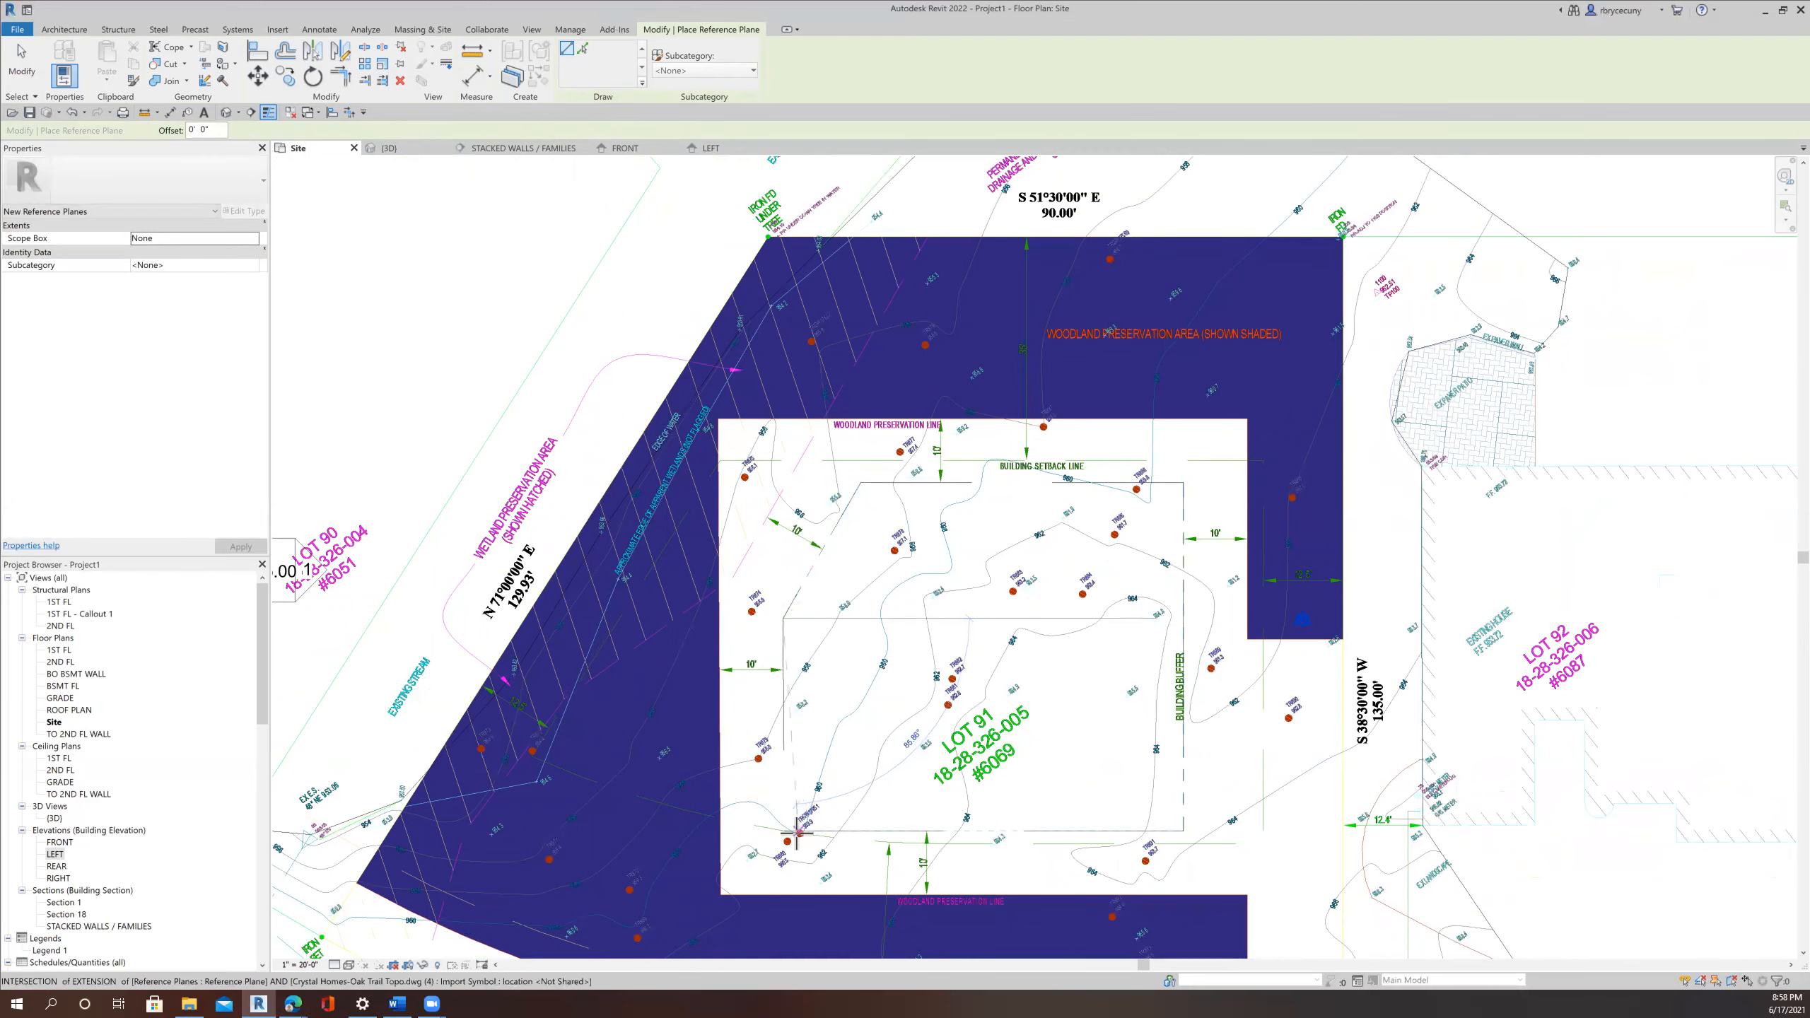
pyautogui.scroll(3, 791, 827)
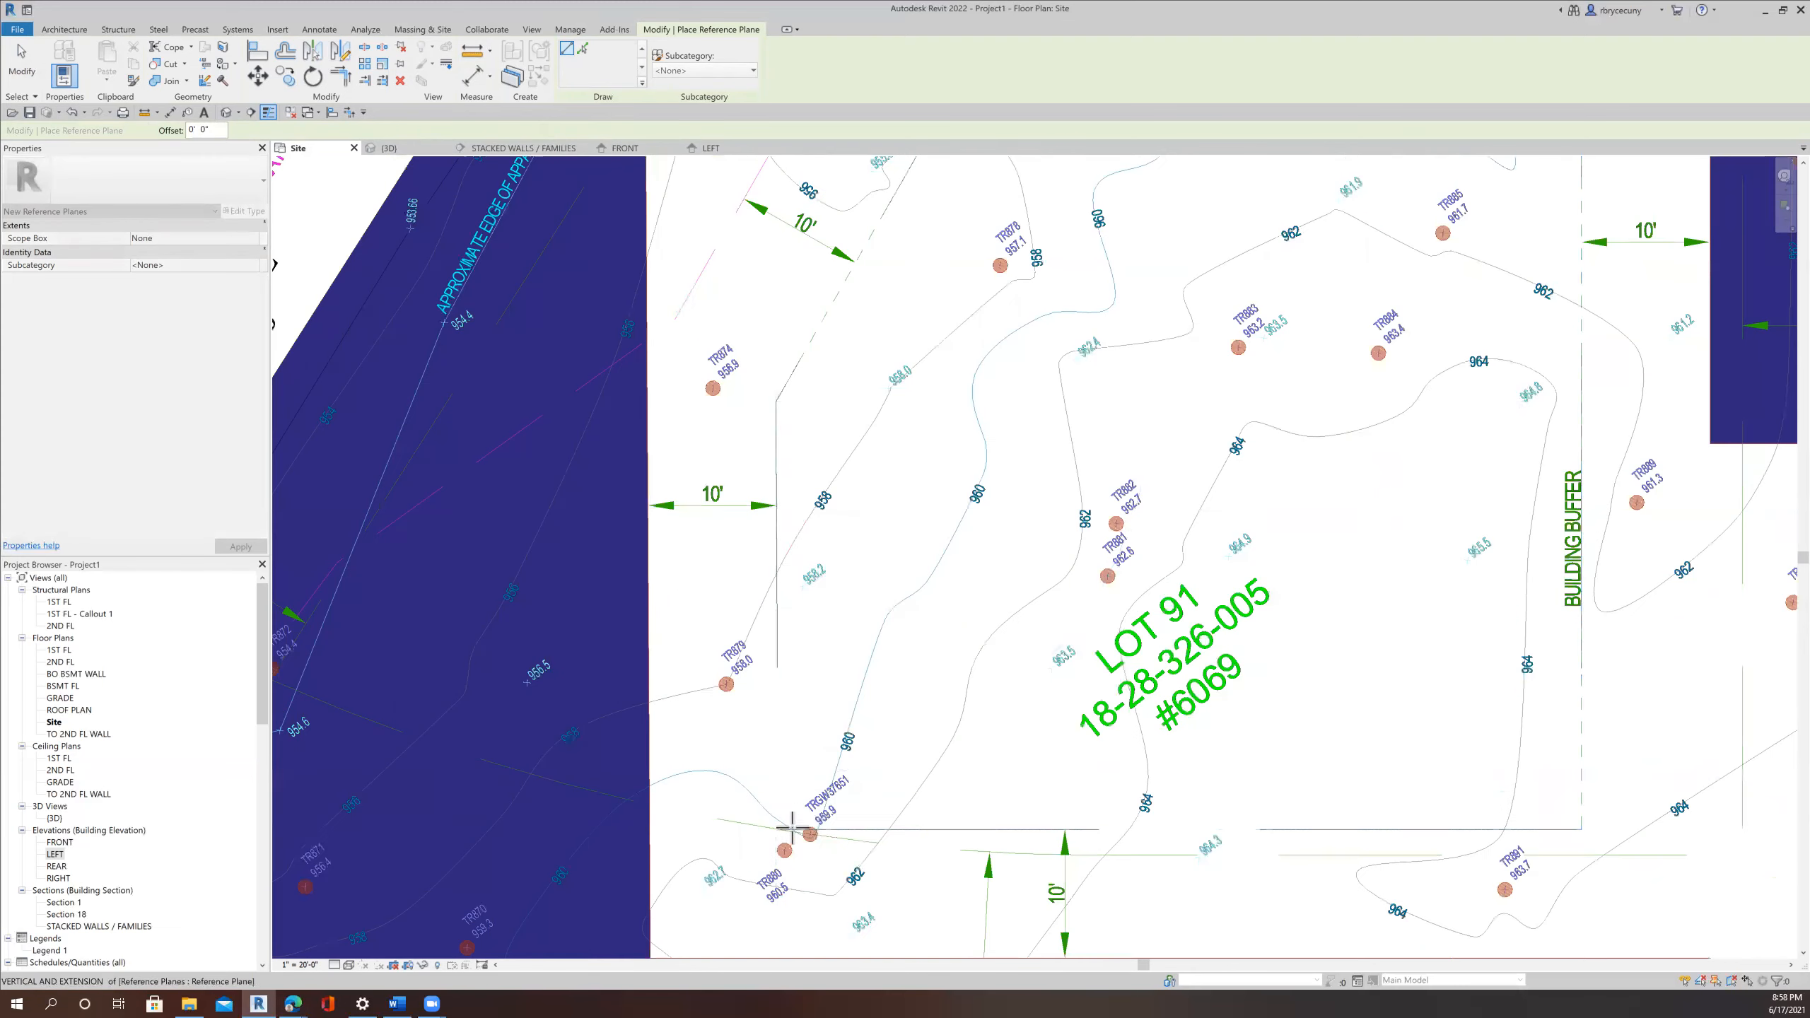
pyautogui.scroll(3, 791, 827)
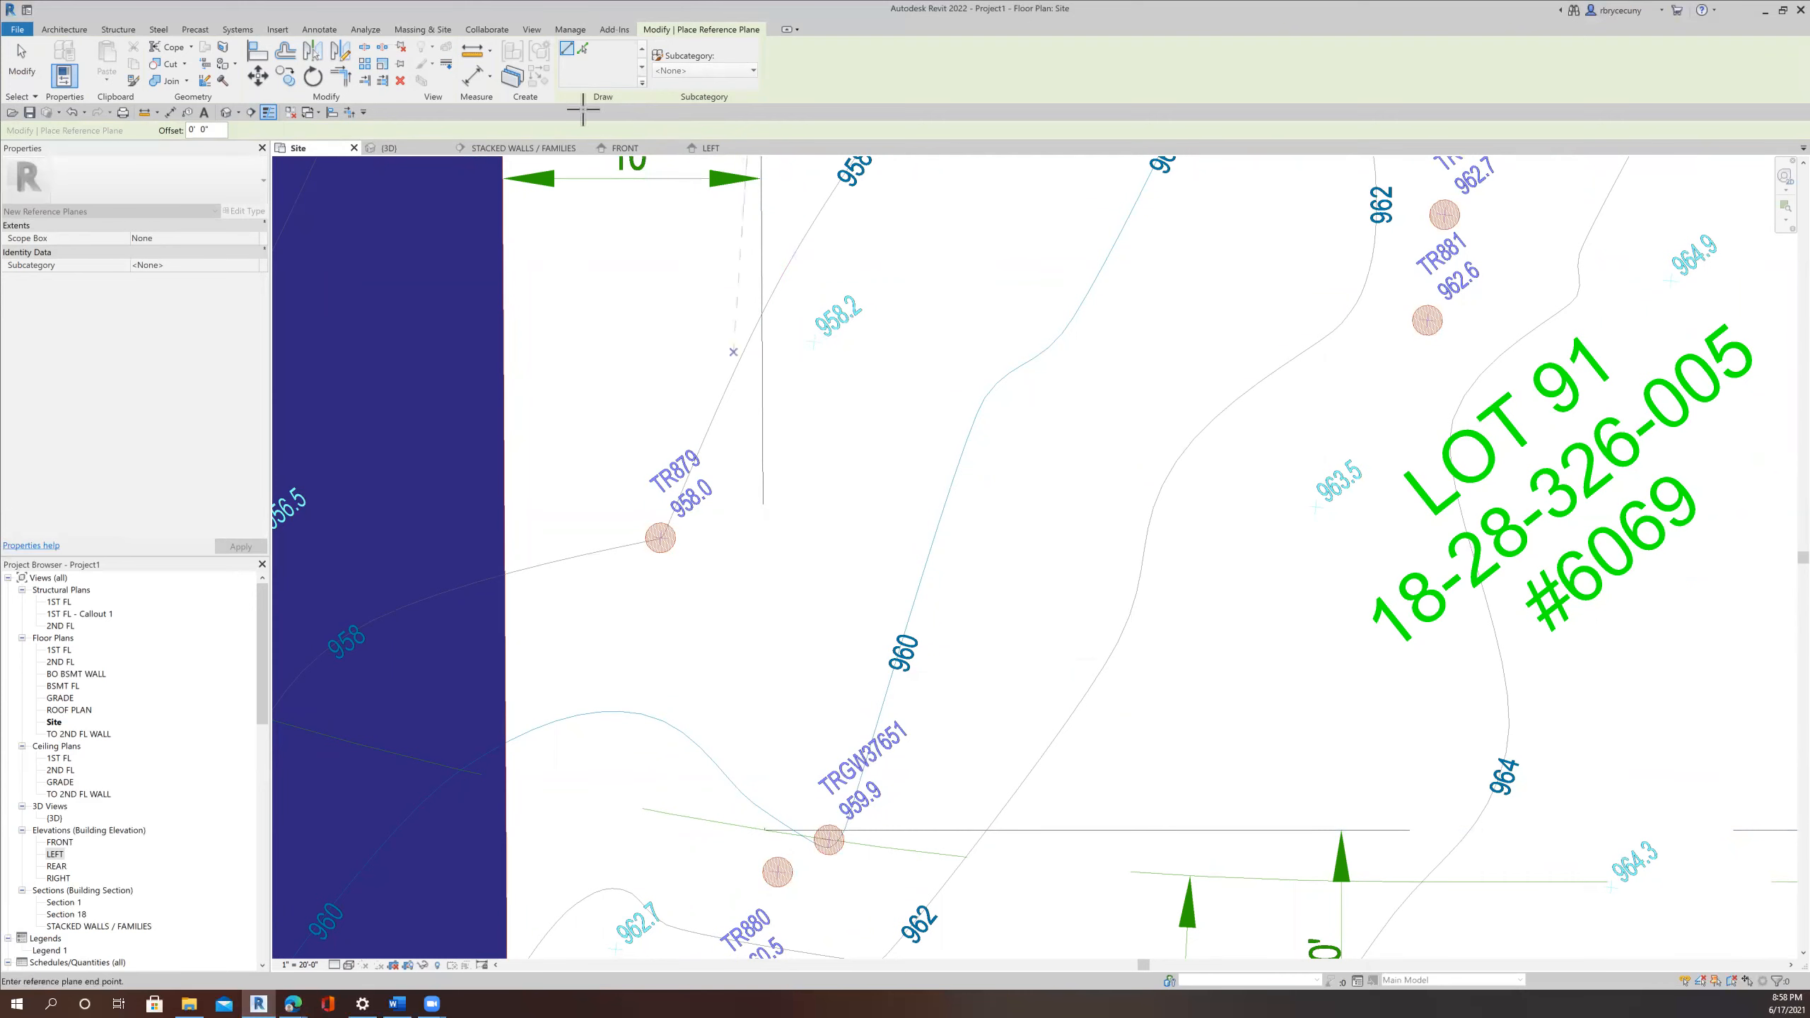
# Create a reference plane by picking the vertical buffer line that runs down from the angled one, and end the command.
pyautogui.click(582, 49)
pyautogui.click(763, 397)
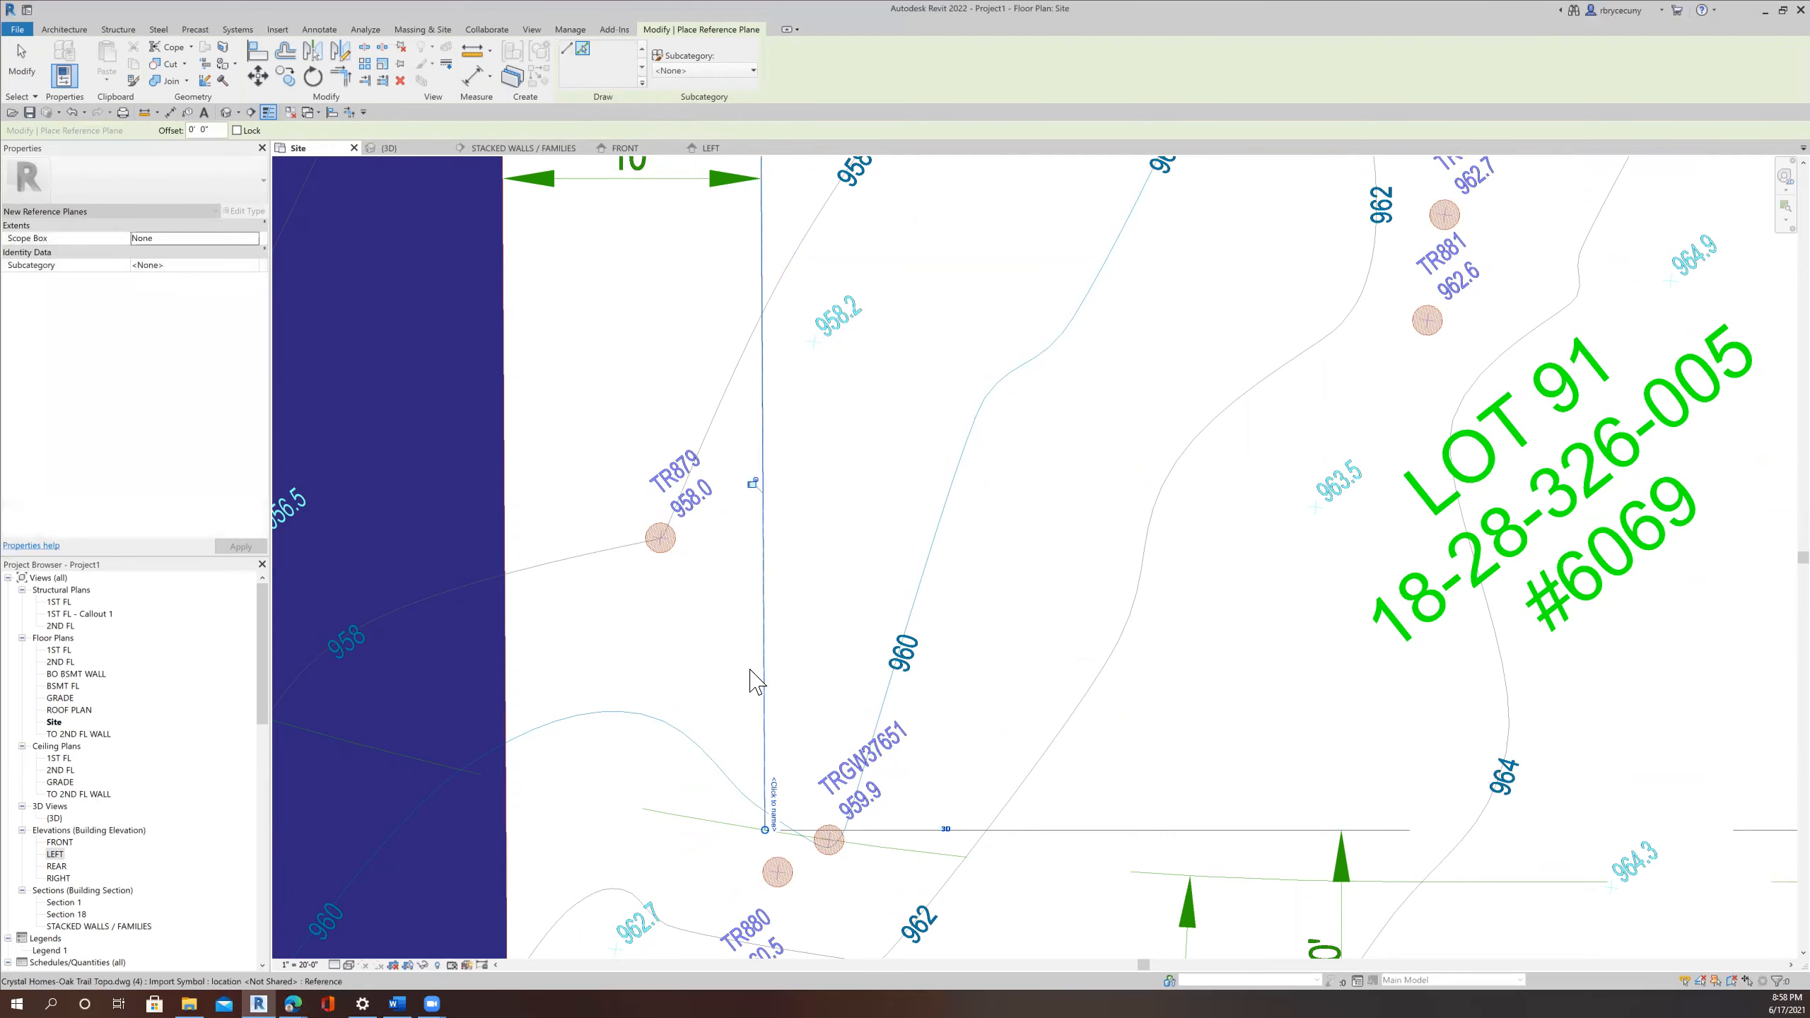
pyautogui.scroll(-3, 753, 681)
pyautogui.scroll(-3, 777, 613)
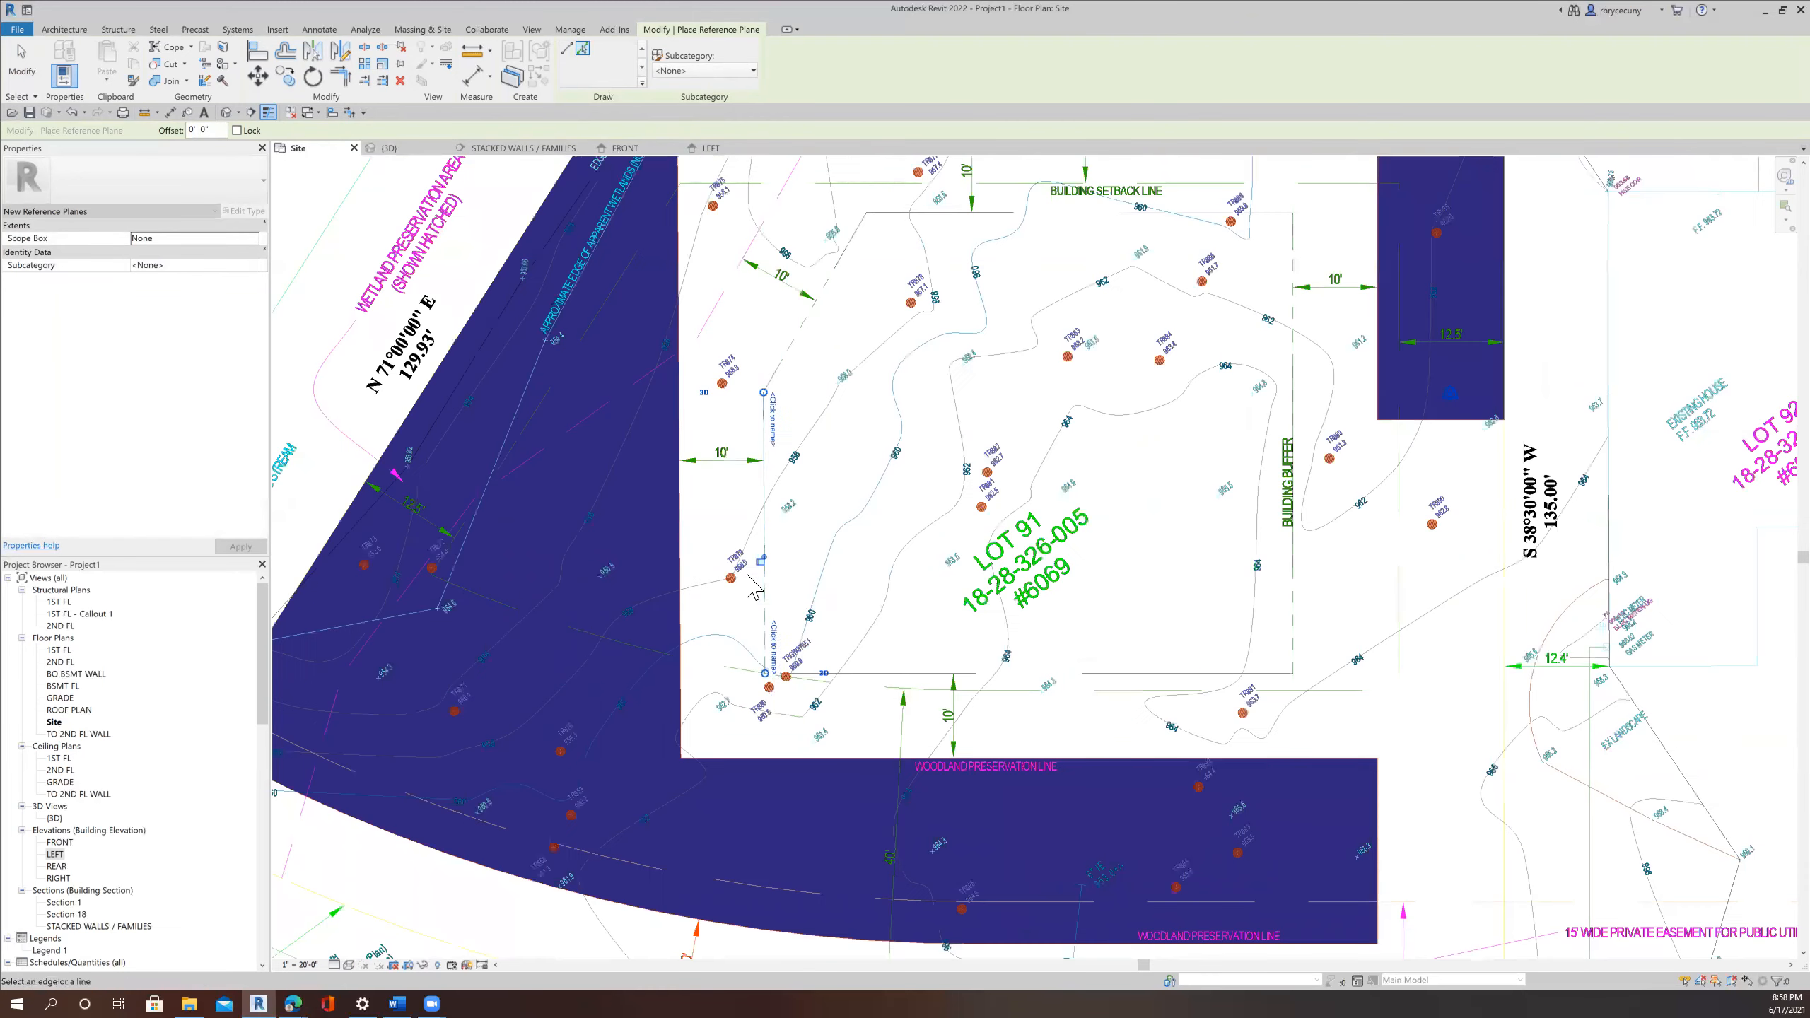
pyautogui.moveTo(809, 319); pyautogui.dragTo(802, 347, button='middle')
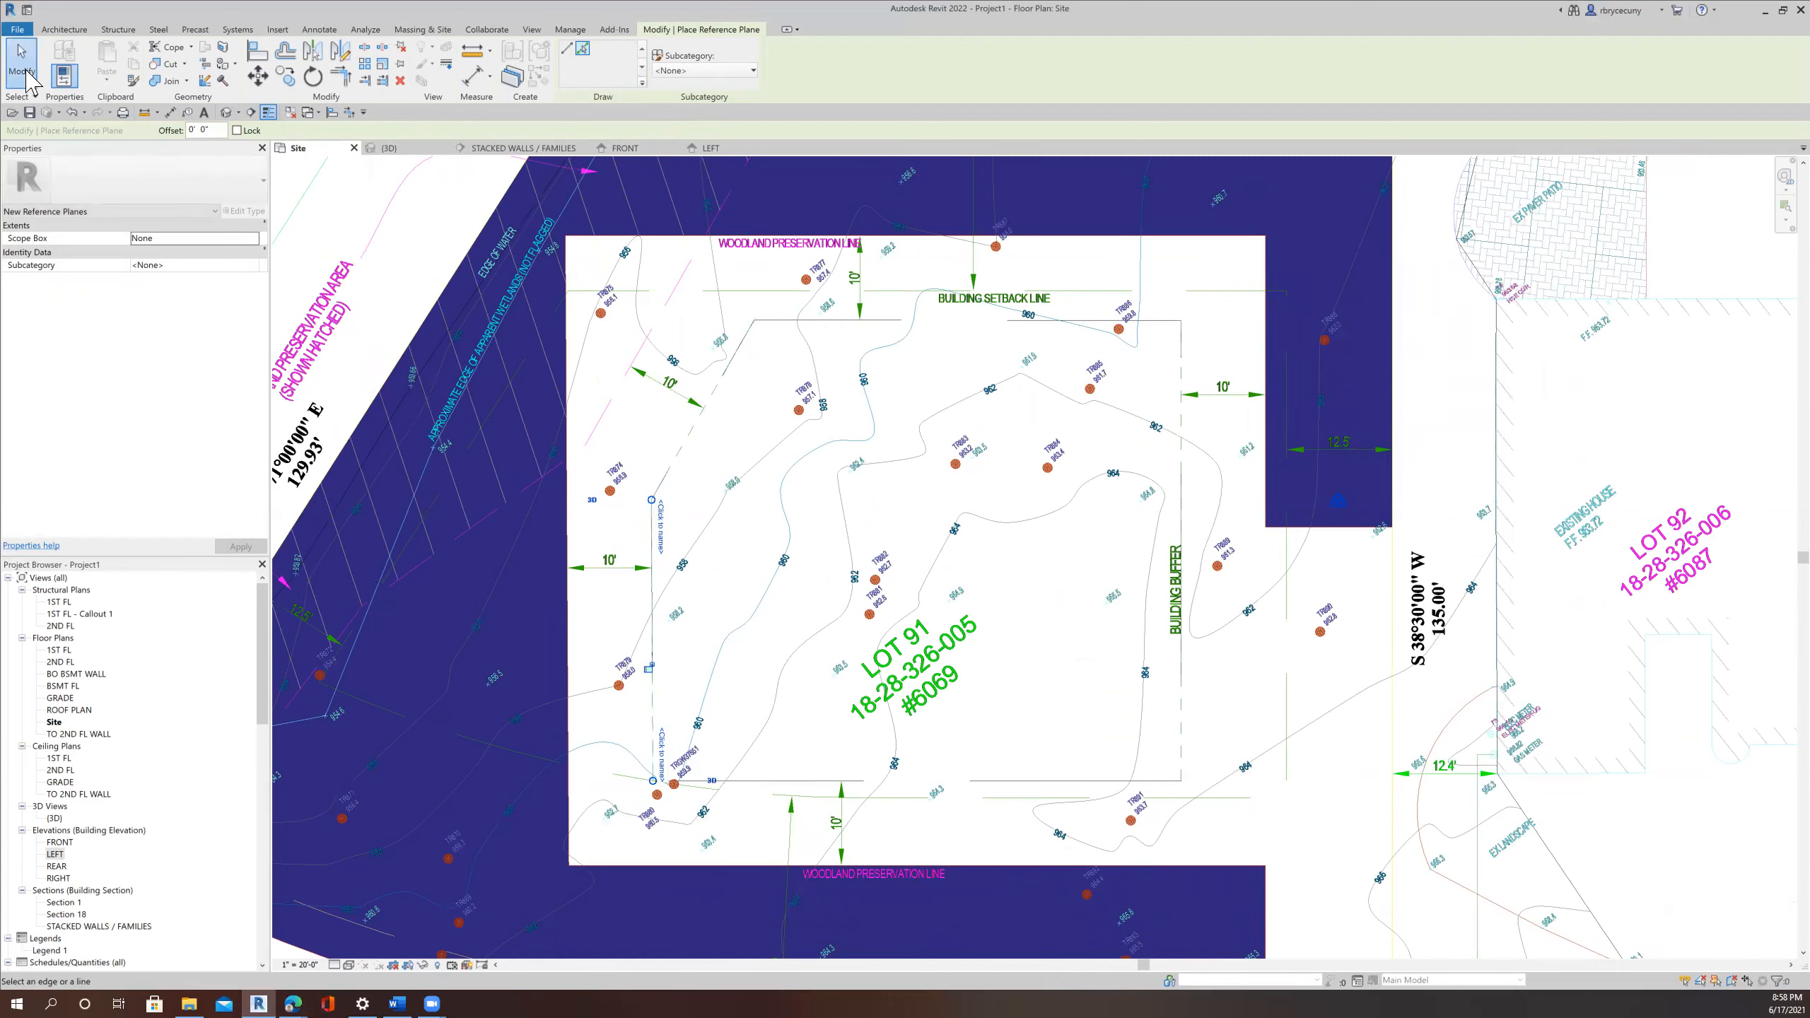
pyautogui.click(23, 72)
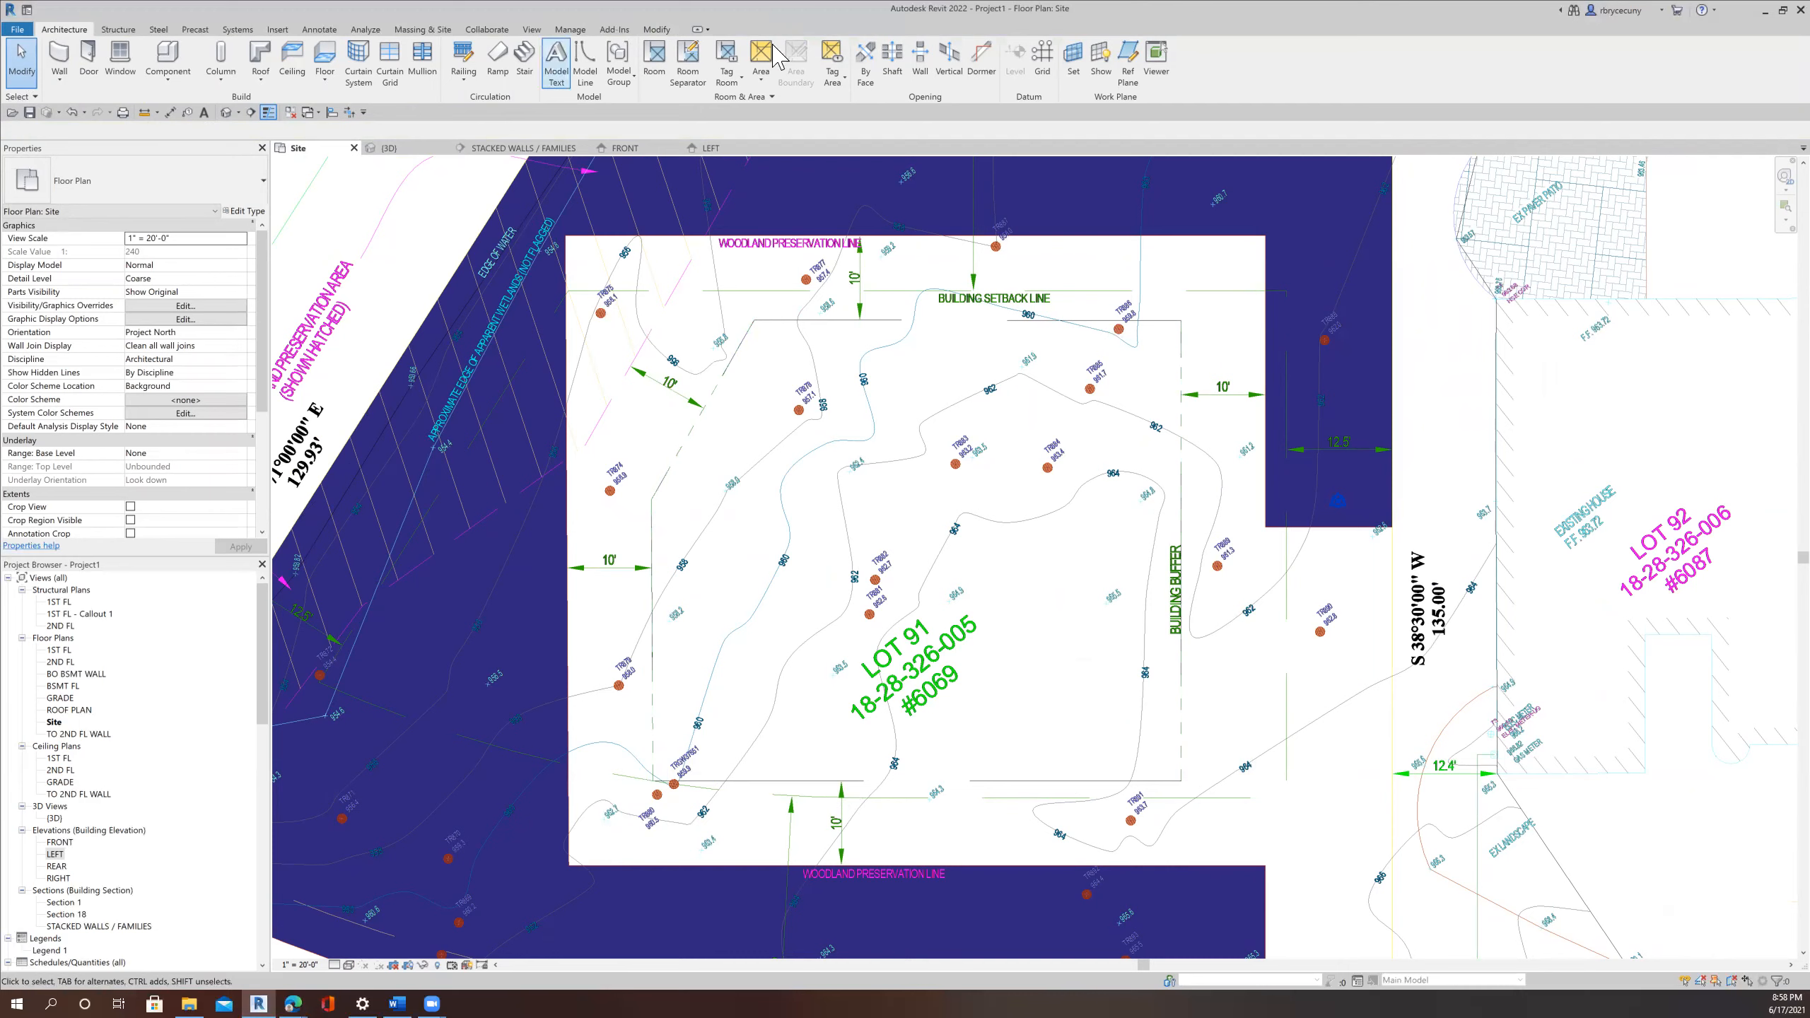
# Draw horizontal reference planes along the buffer line below the BUILDING SETBACK LINE label and along the street-side buffer line, corner to corner.
pyautogui.click(1127, 59)
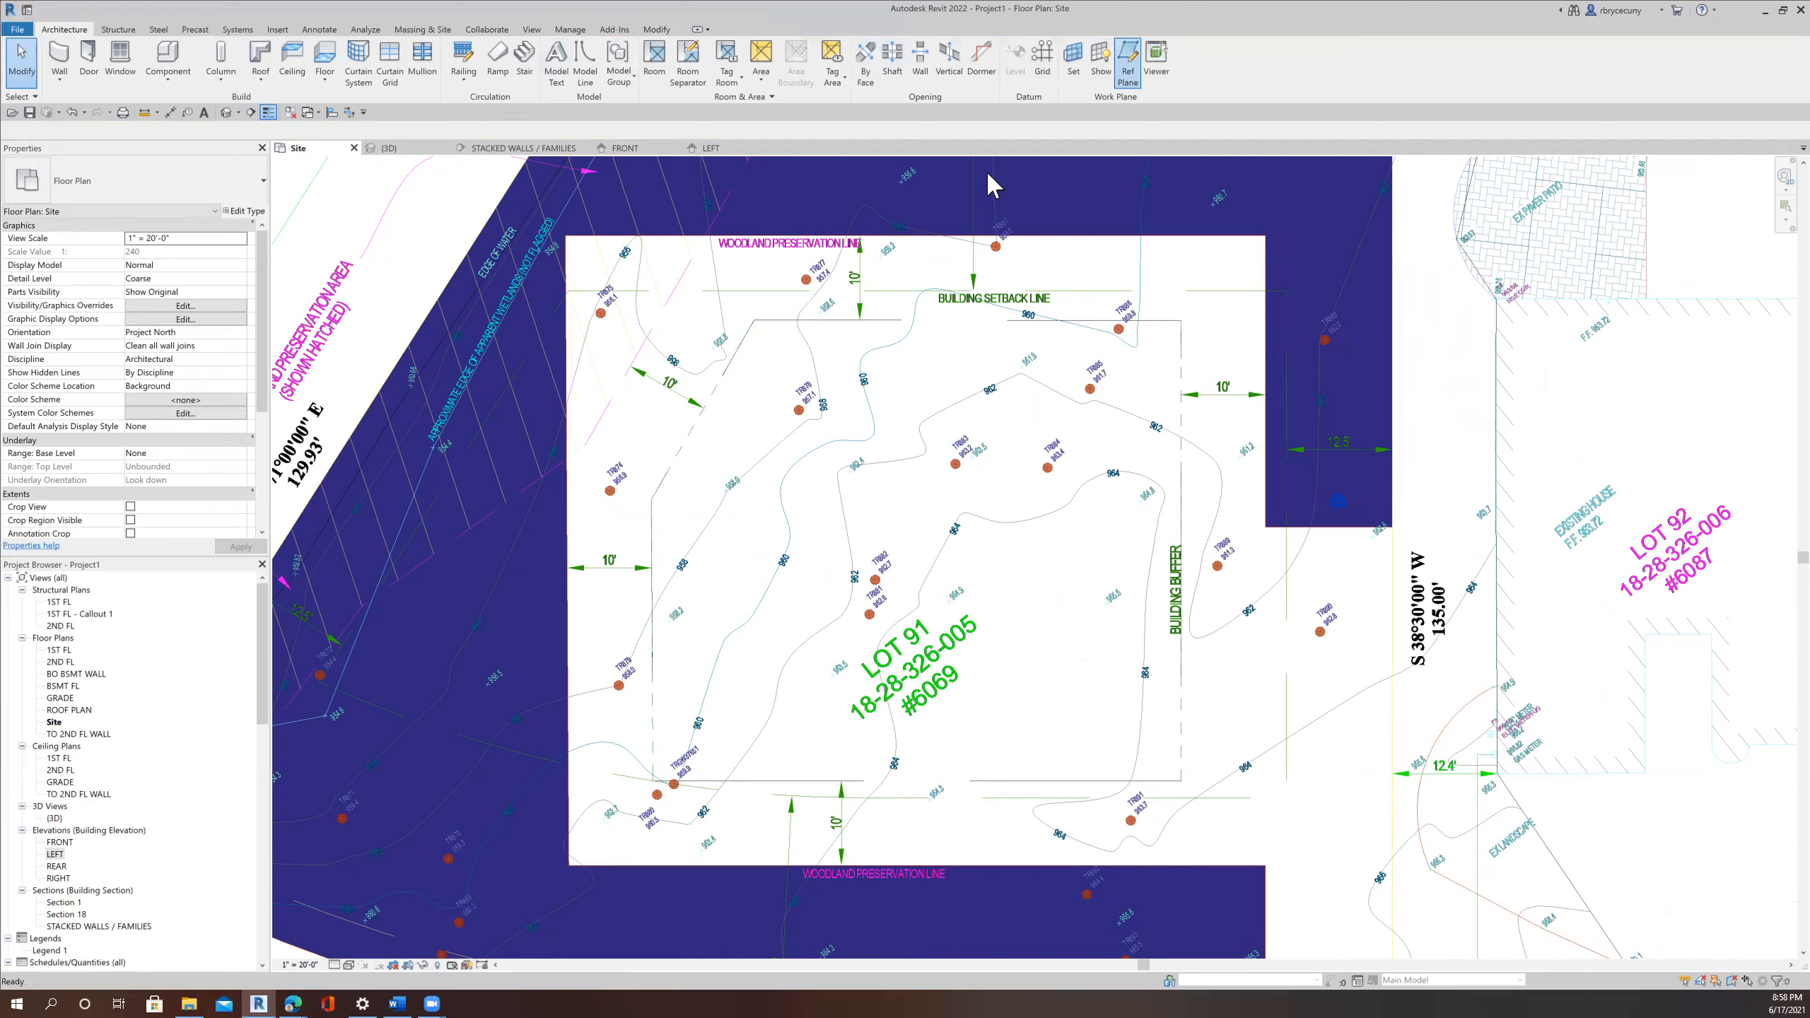
pyautogui.click(754, 320)
pyautogui.click(1183, 321)
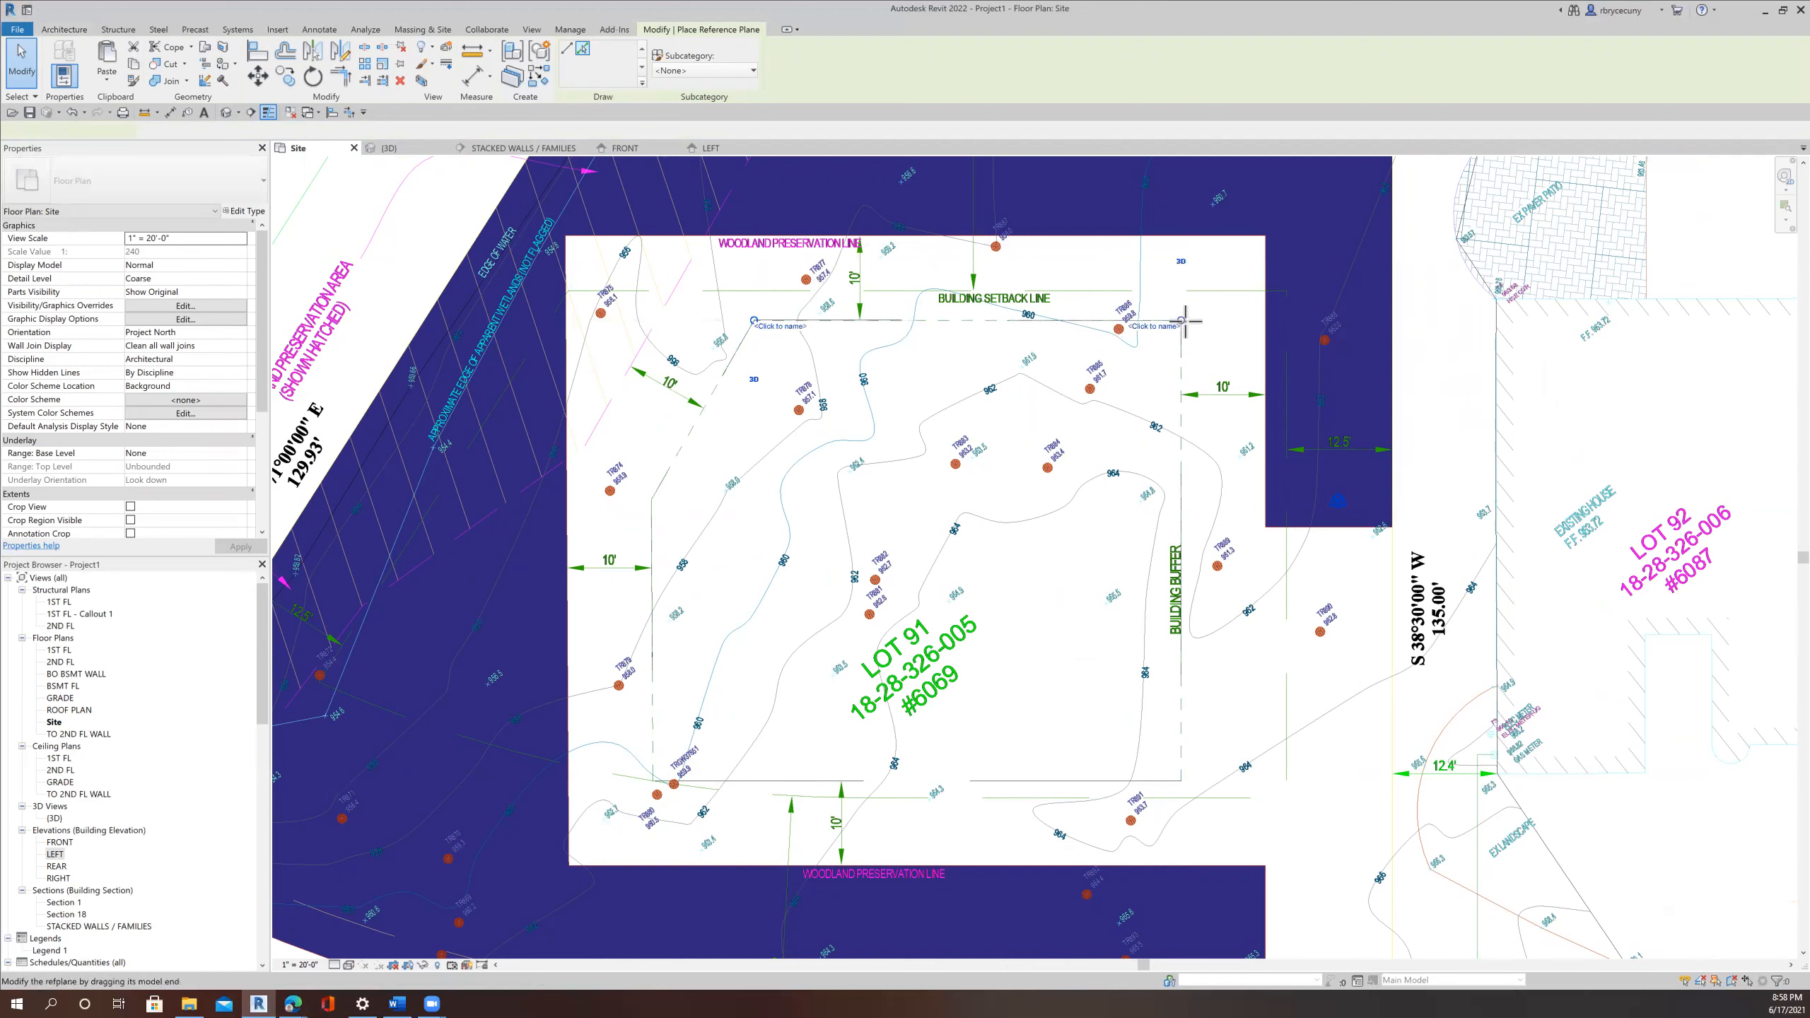
pyautogui.click(566, 49)
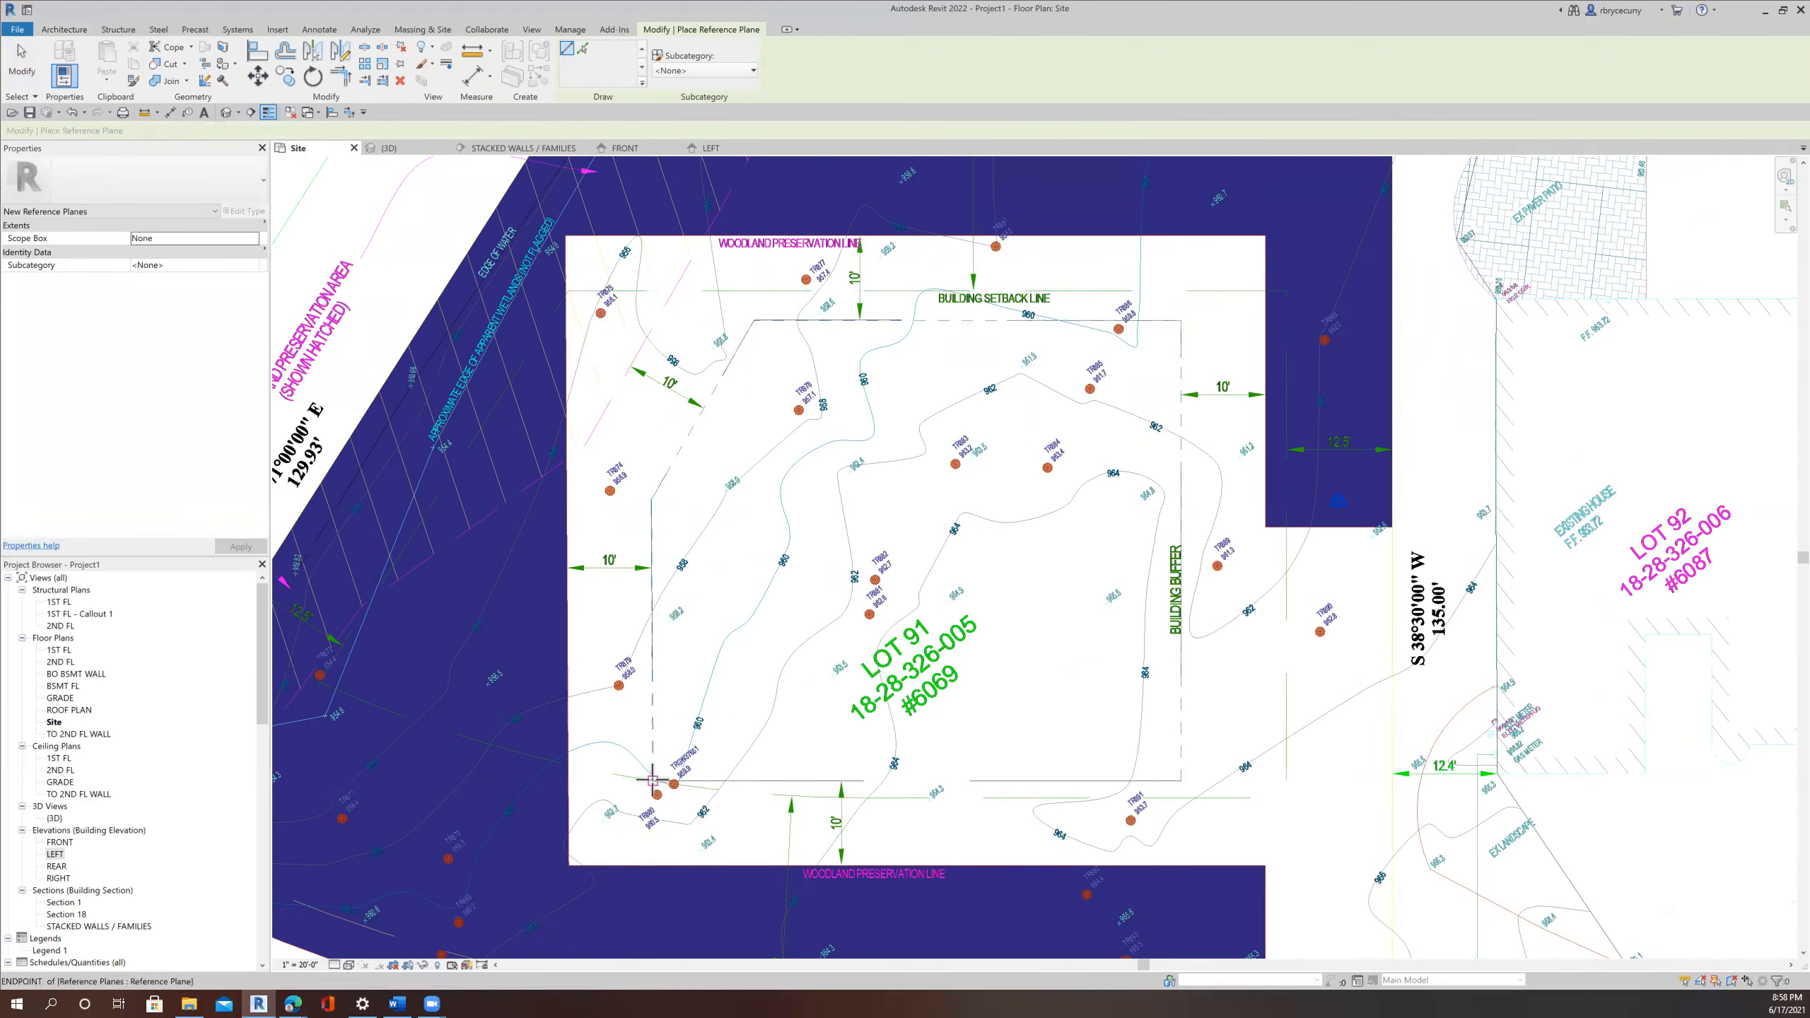
pyautogui.click(1179, 781)
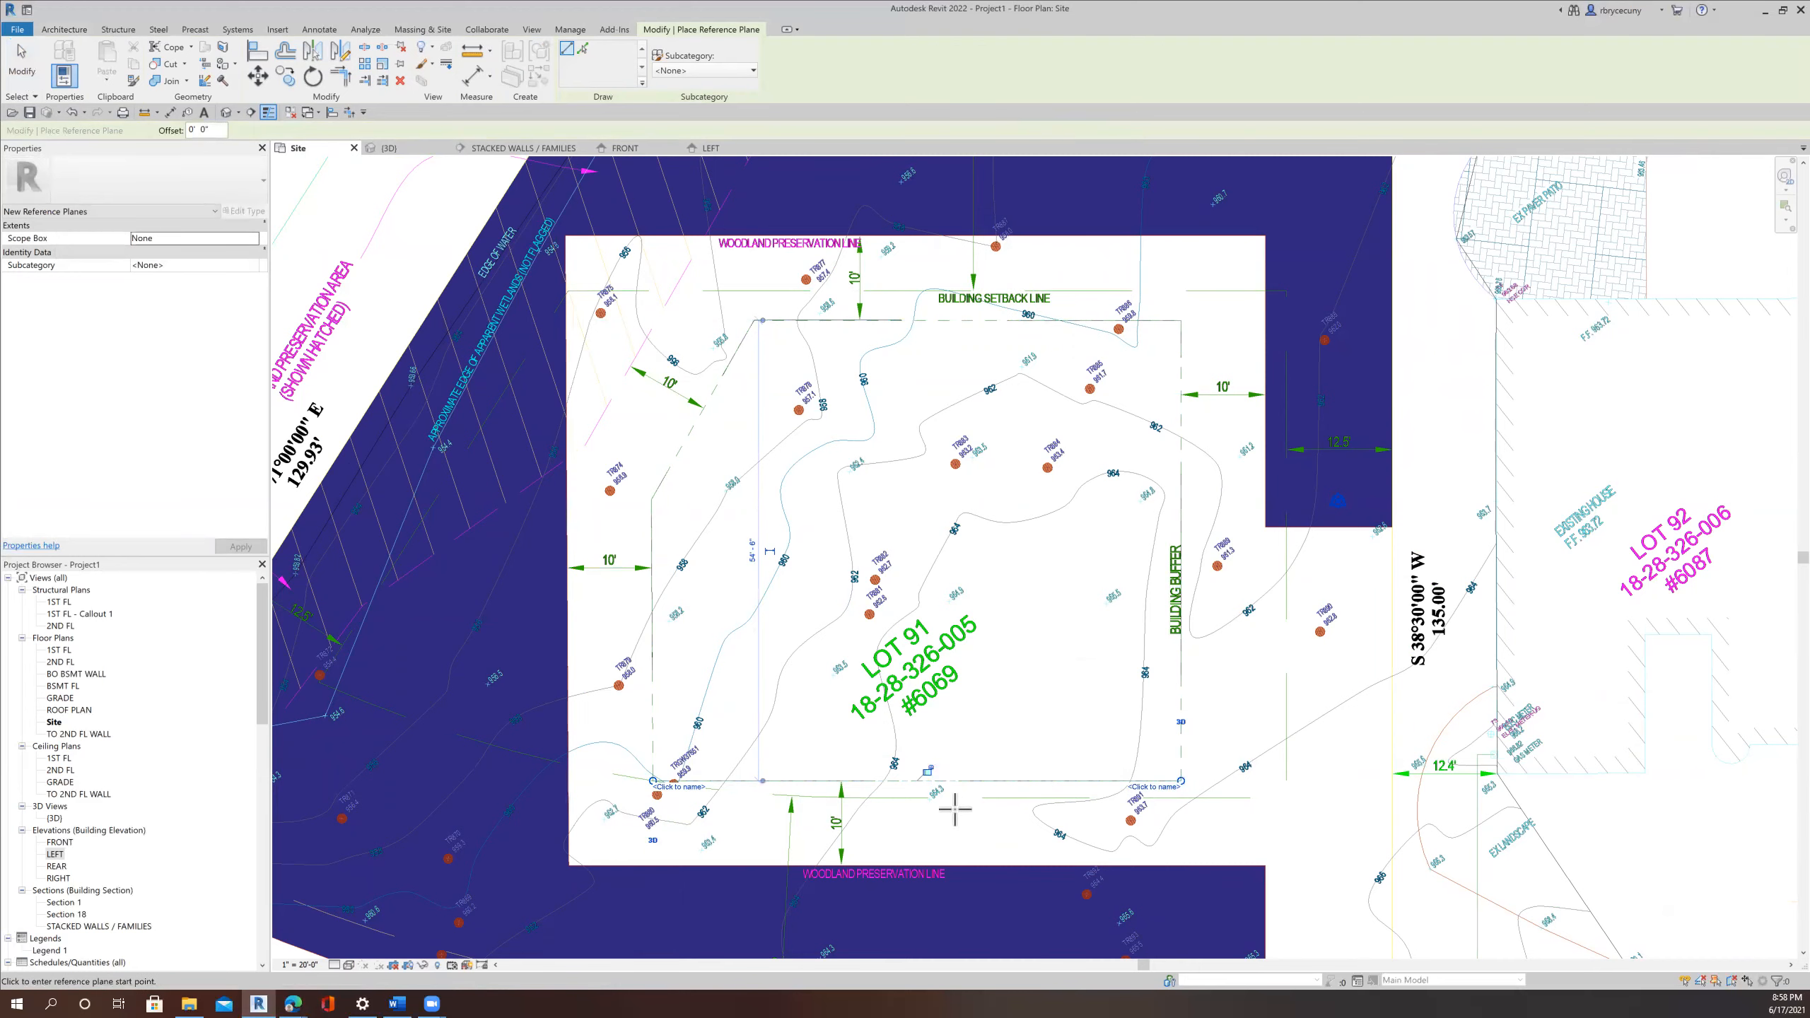
# End the reference plane command and open the 1ST FL floor plan.
pyautogui.doubleClick(52, 729)
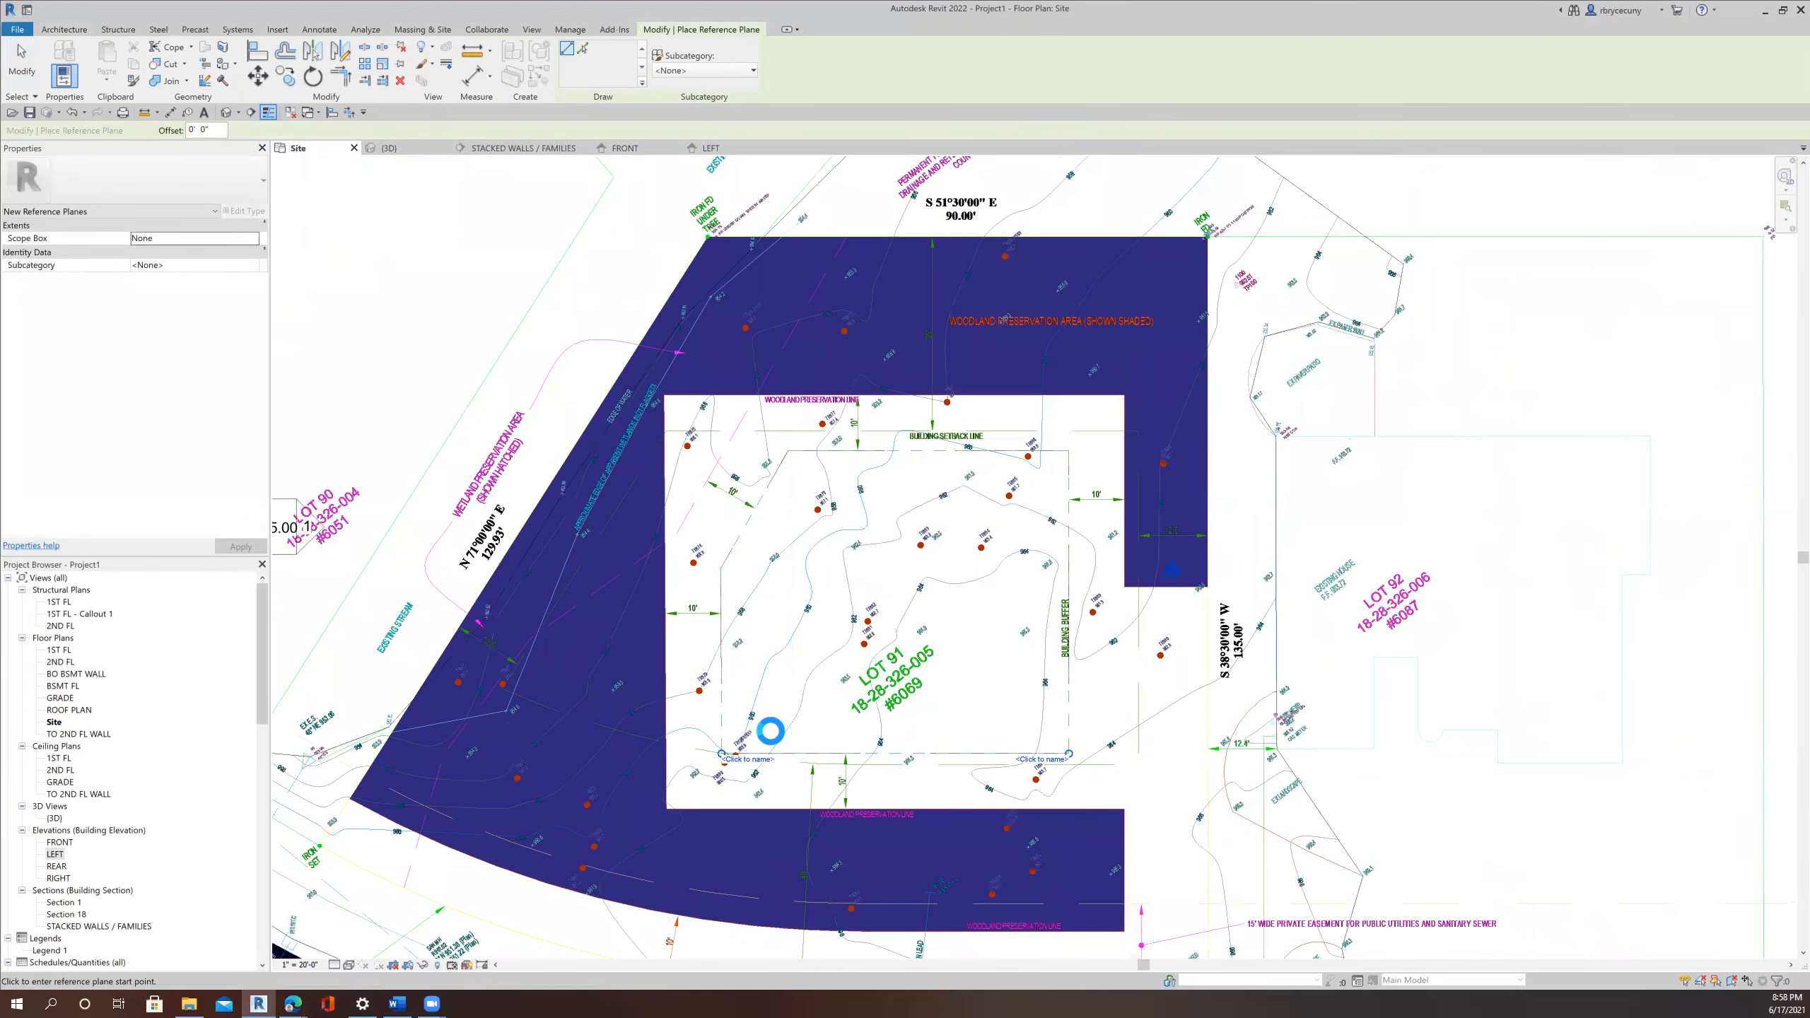
pyautogui.scroll(-1, 854, 690)
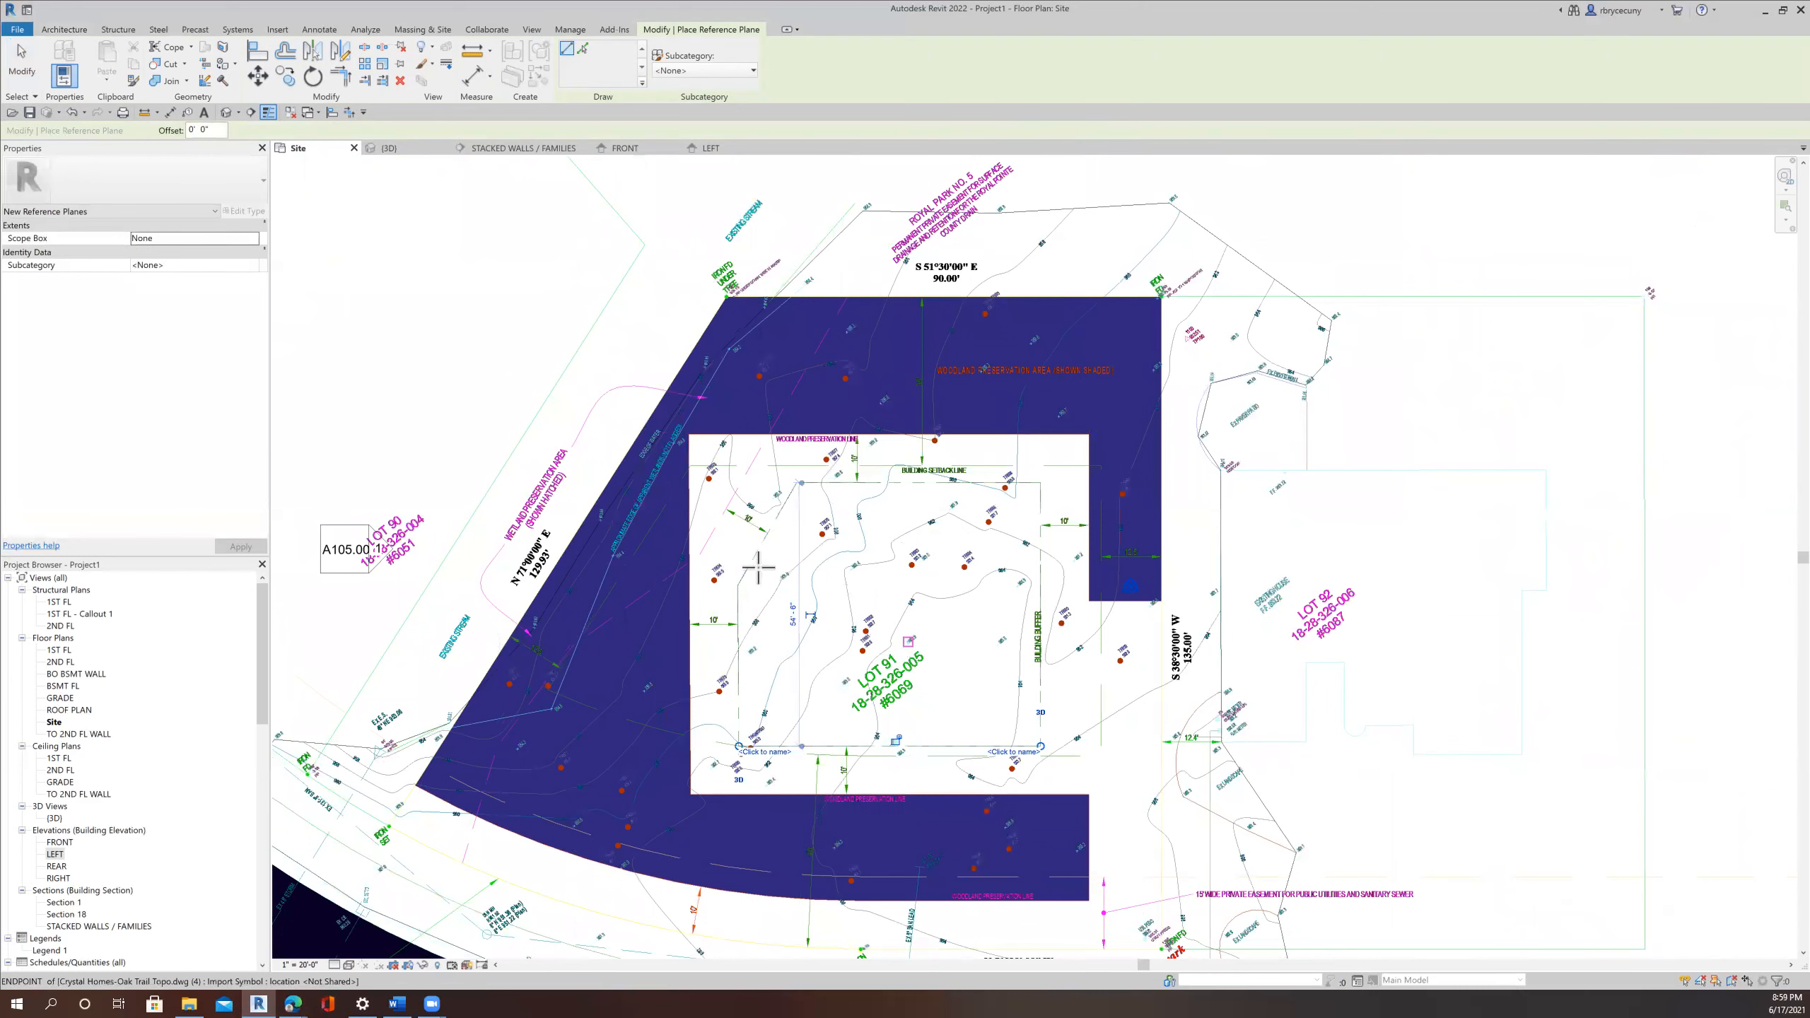
pyautogui.press('Escape')
pyautogui.click(57, 651)
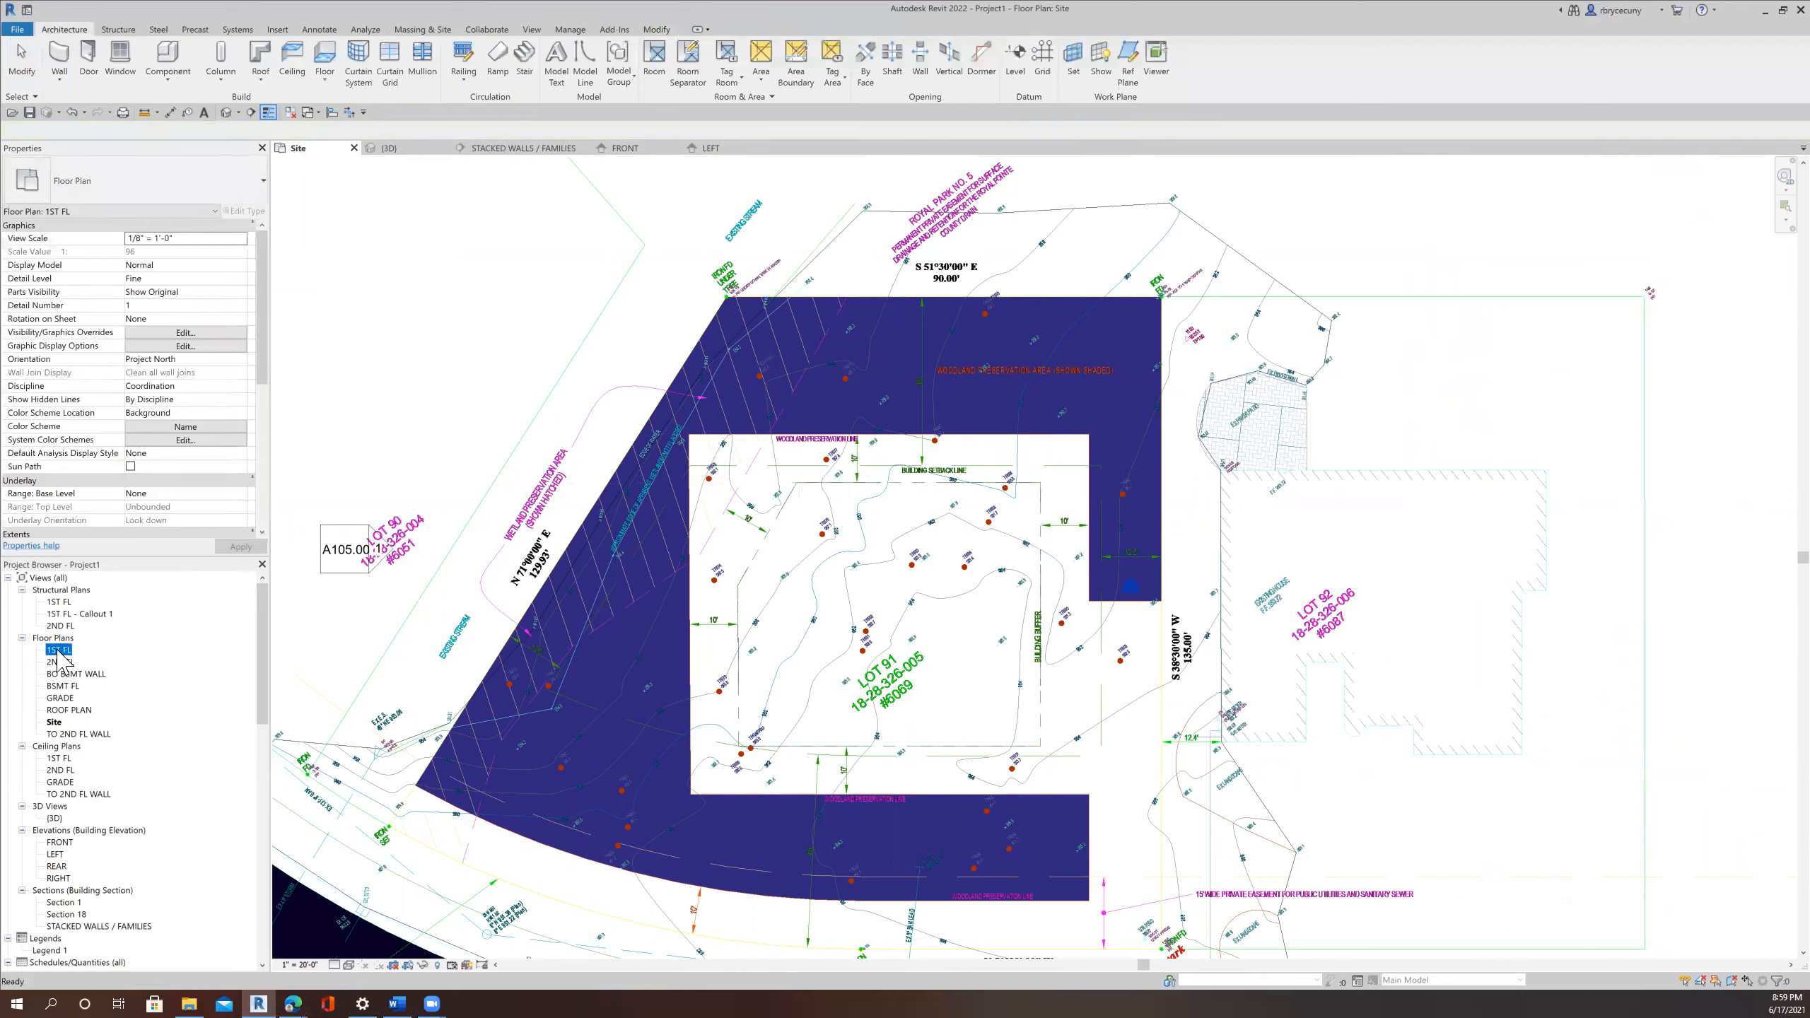
pyautogui.press('Escape')
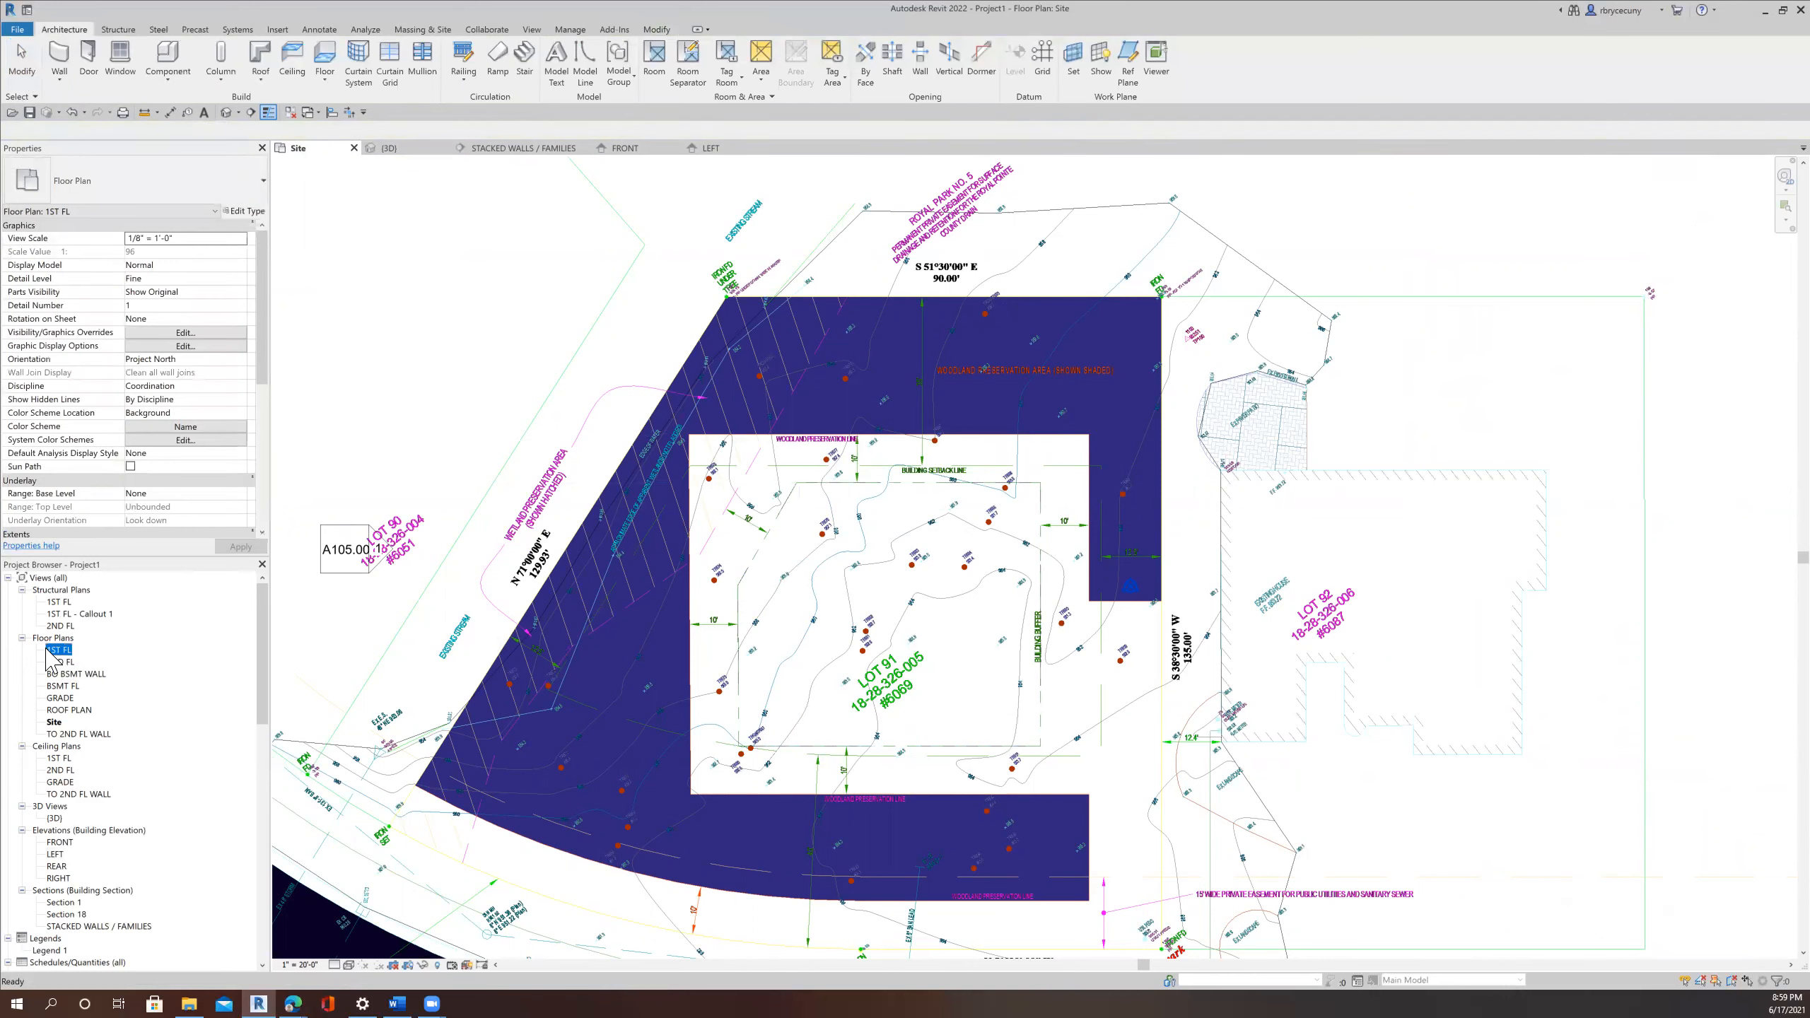
pyautogui.press('Escape')
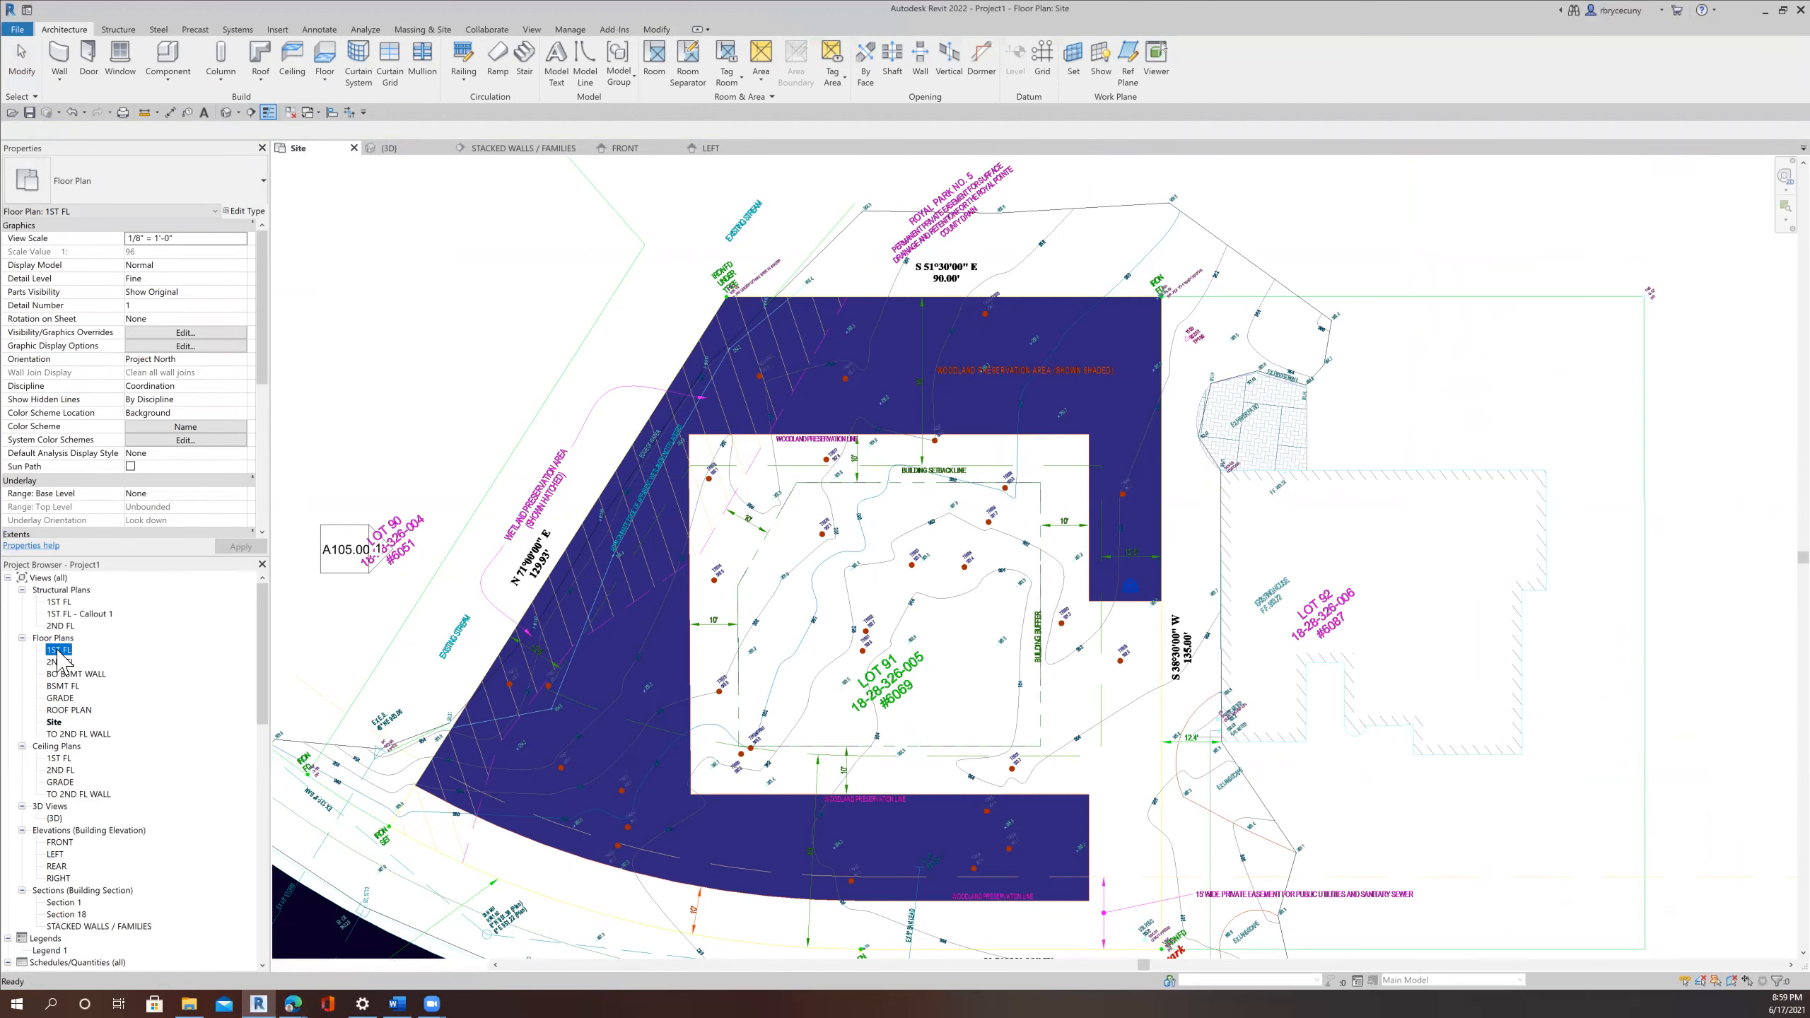
pyautogui.doubleClick(60, 650)
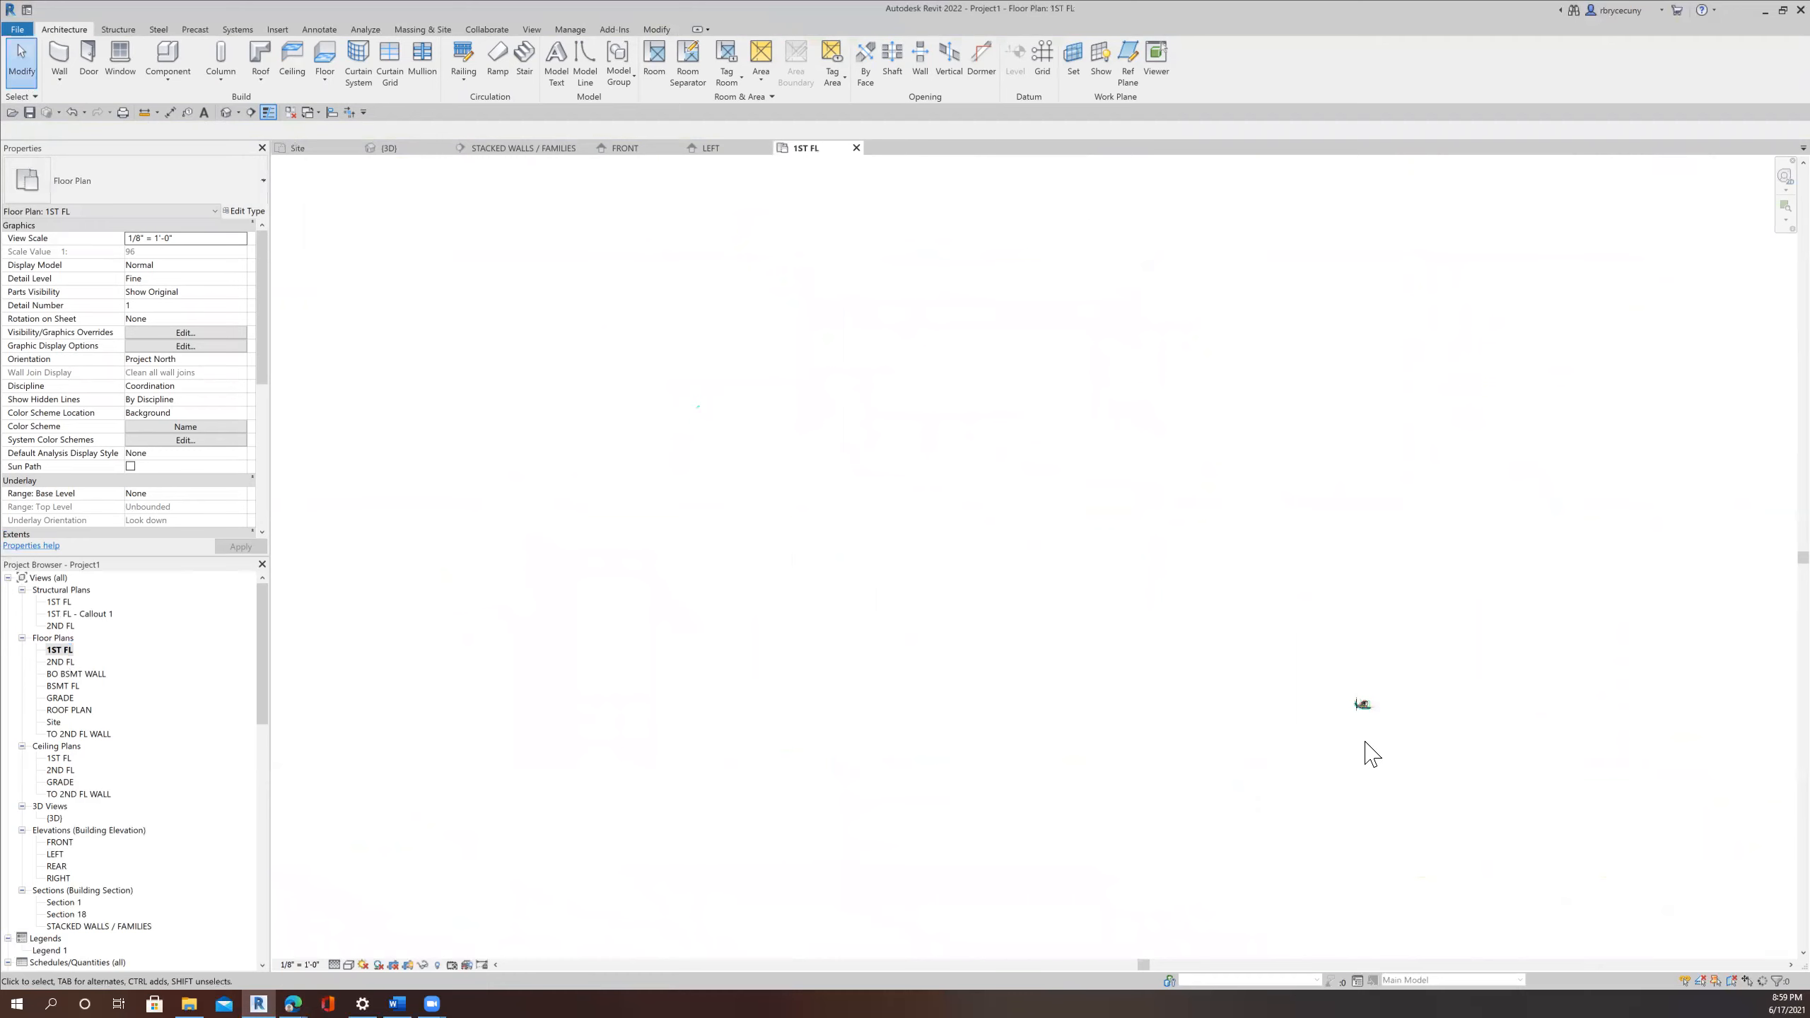
# Delete the solid black filled region that covers the room tags in the 1ST FL plan.
pyautogui.scroll(5, 1358, 663)
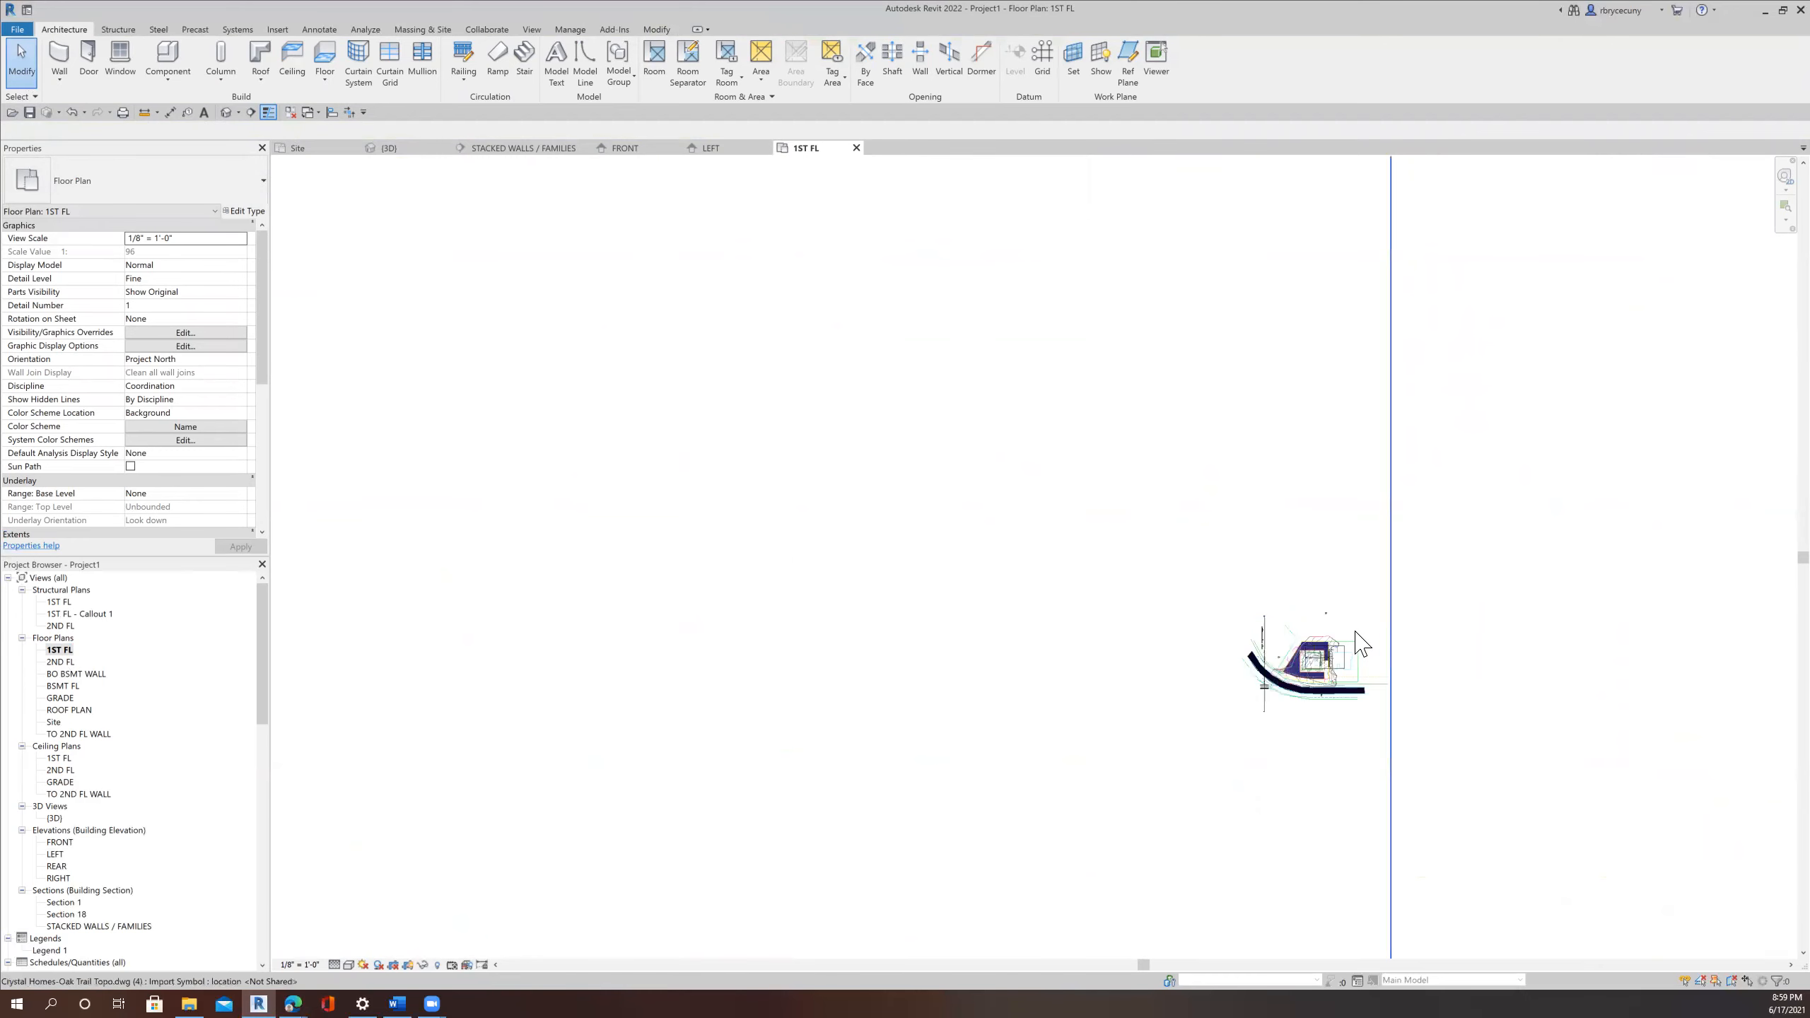
pyautogui.scroll(5, 1358, 642)
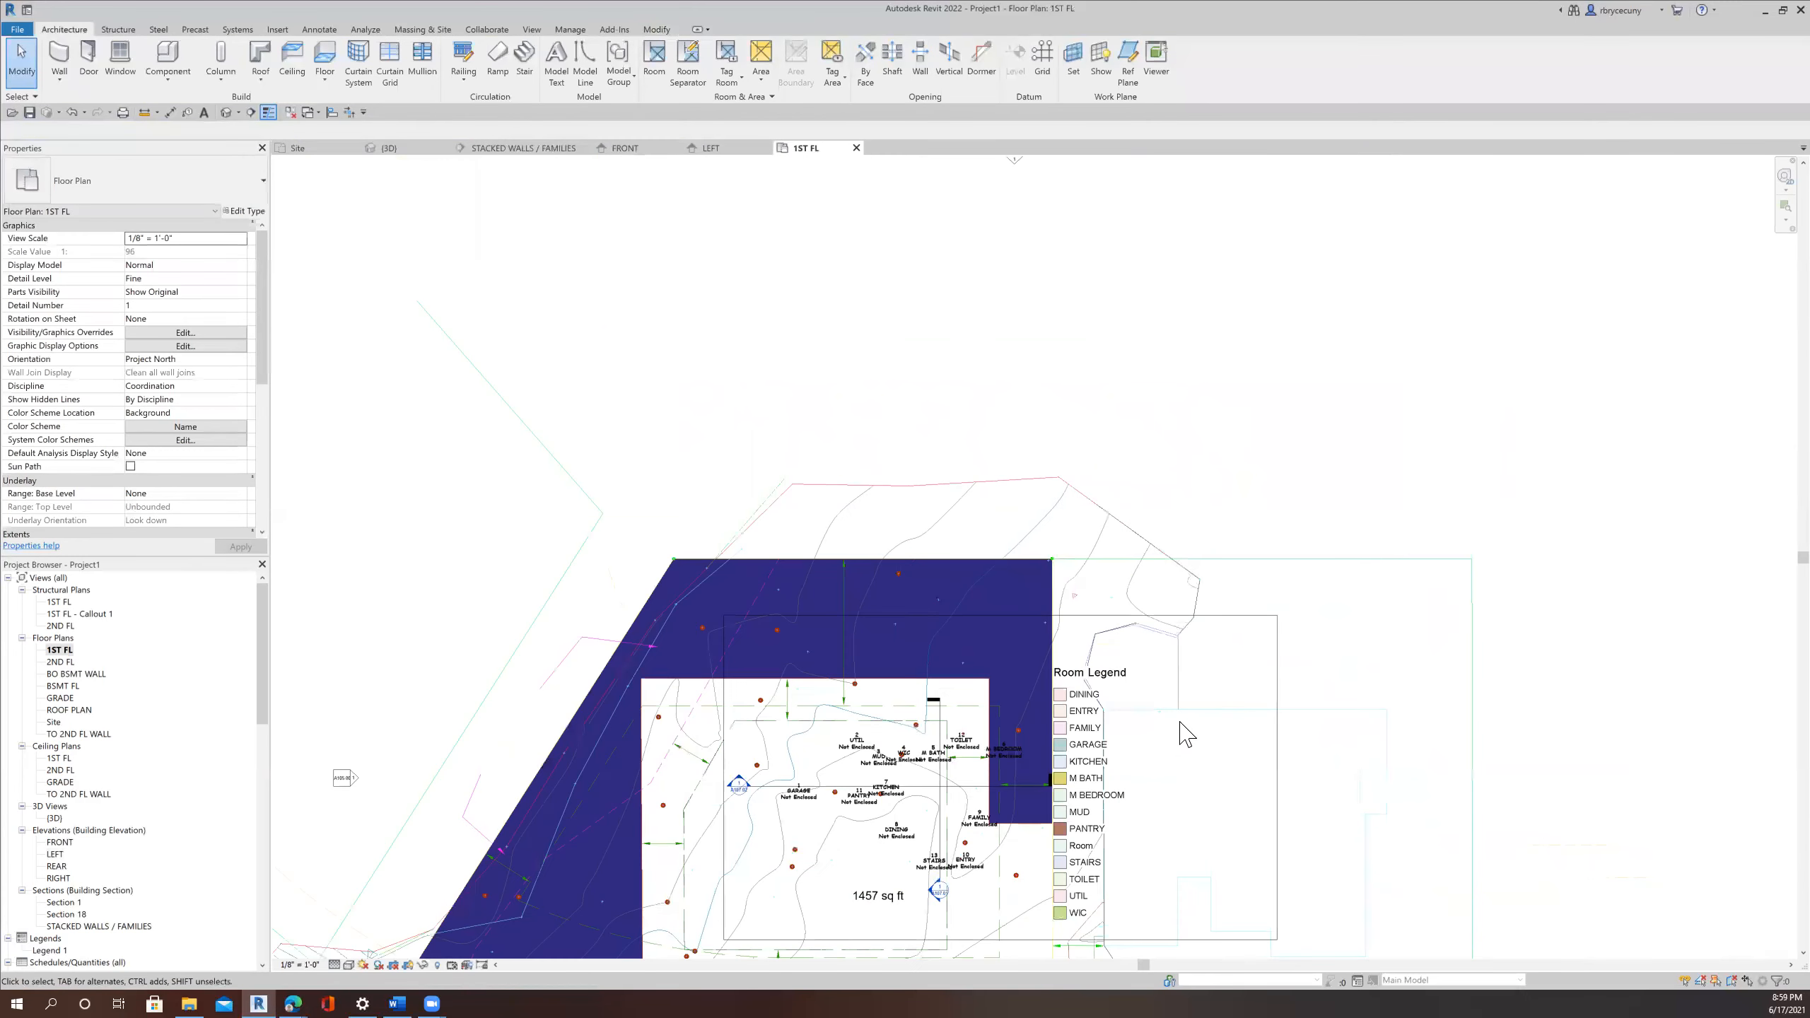
pyautogui.scroll(2, 1187, 734)
pyautogui.moveTo(1180, 719); pyautogui.dragTo(1328, 585, button='middle')
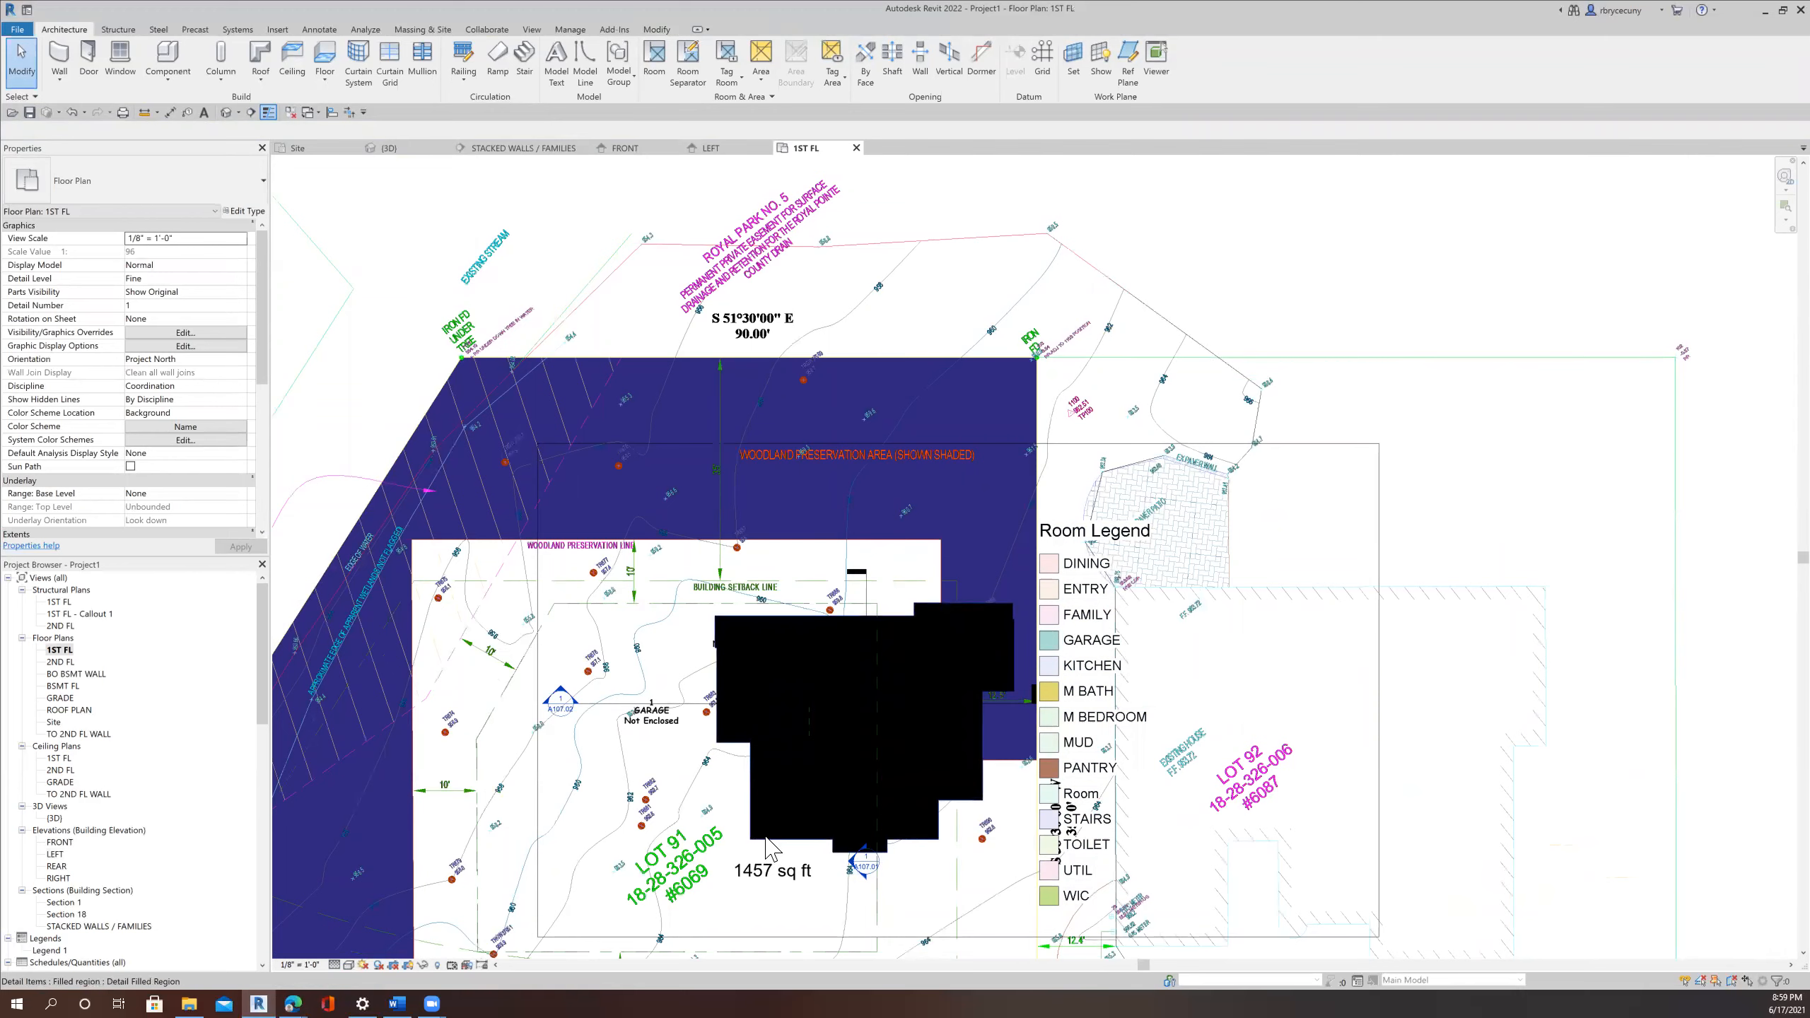
pyautogui.click(767, 841)
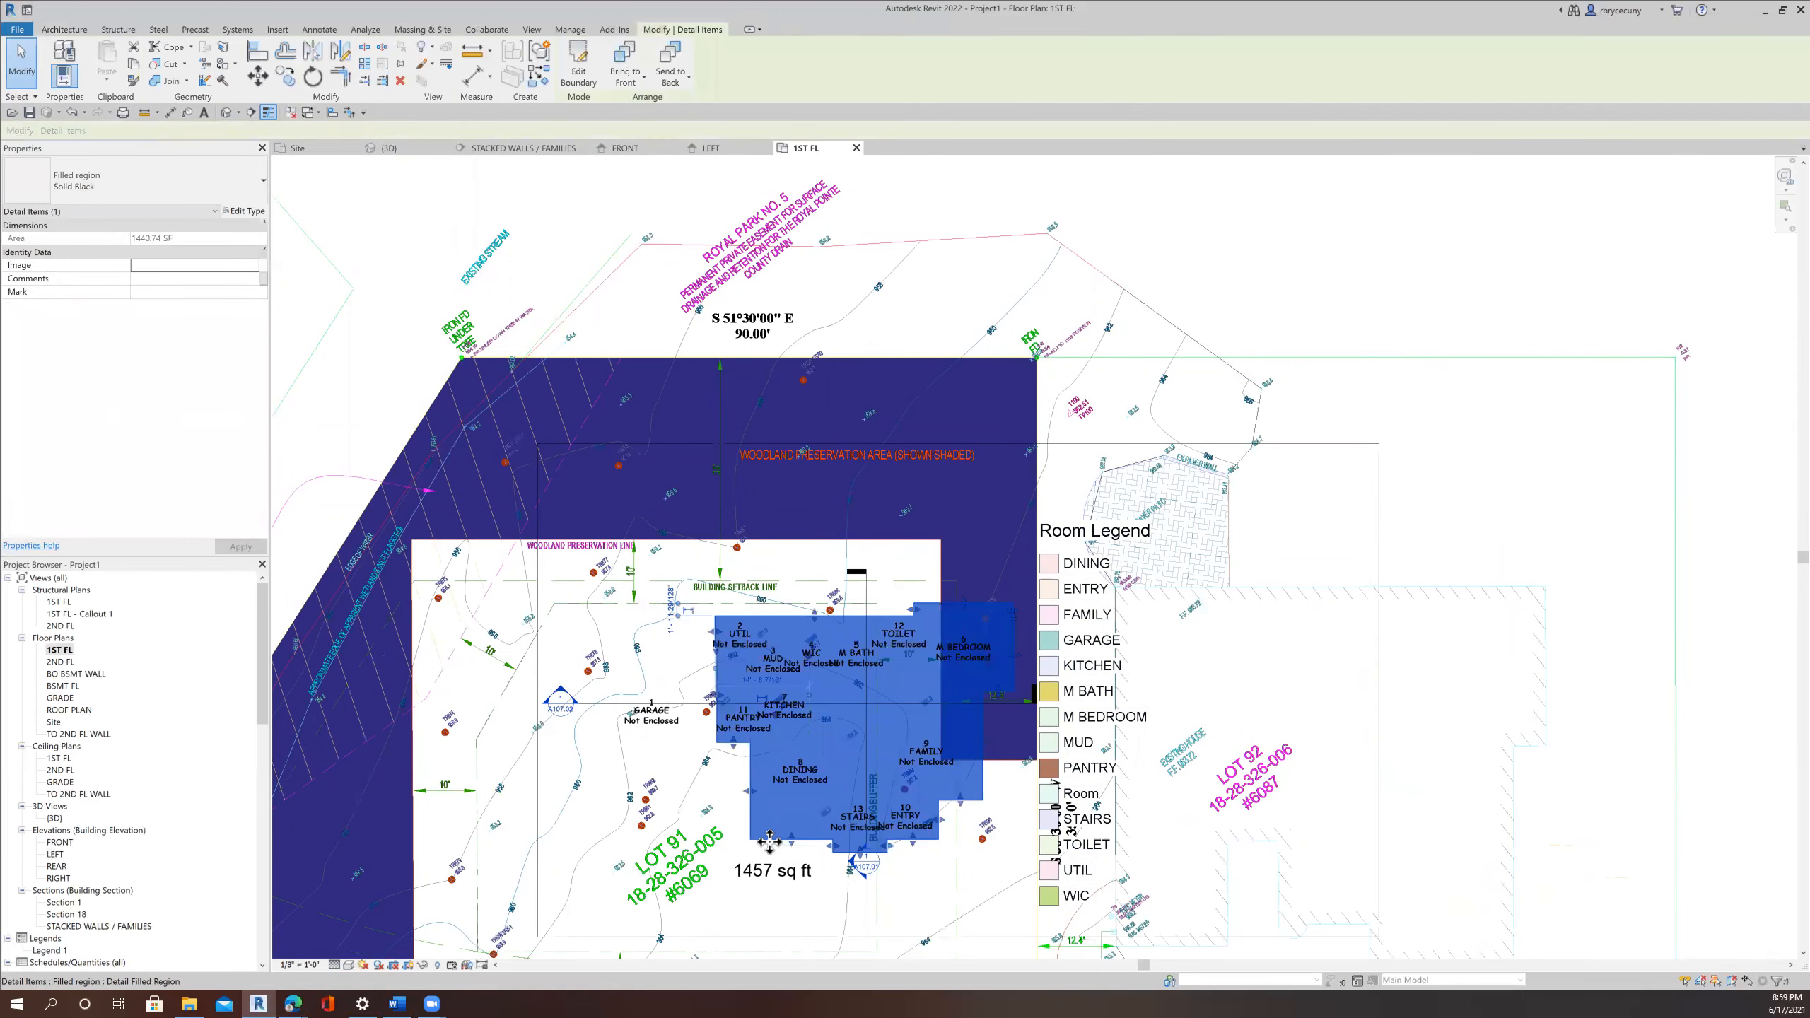
pyautogui.press('Escape')
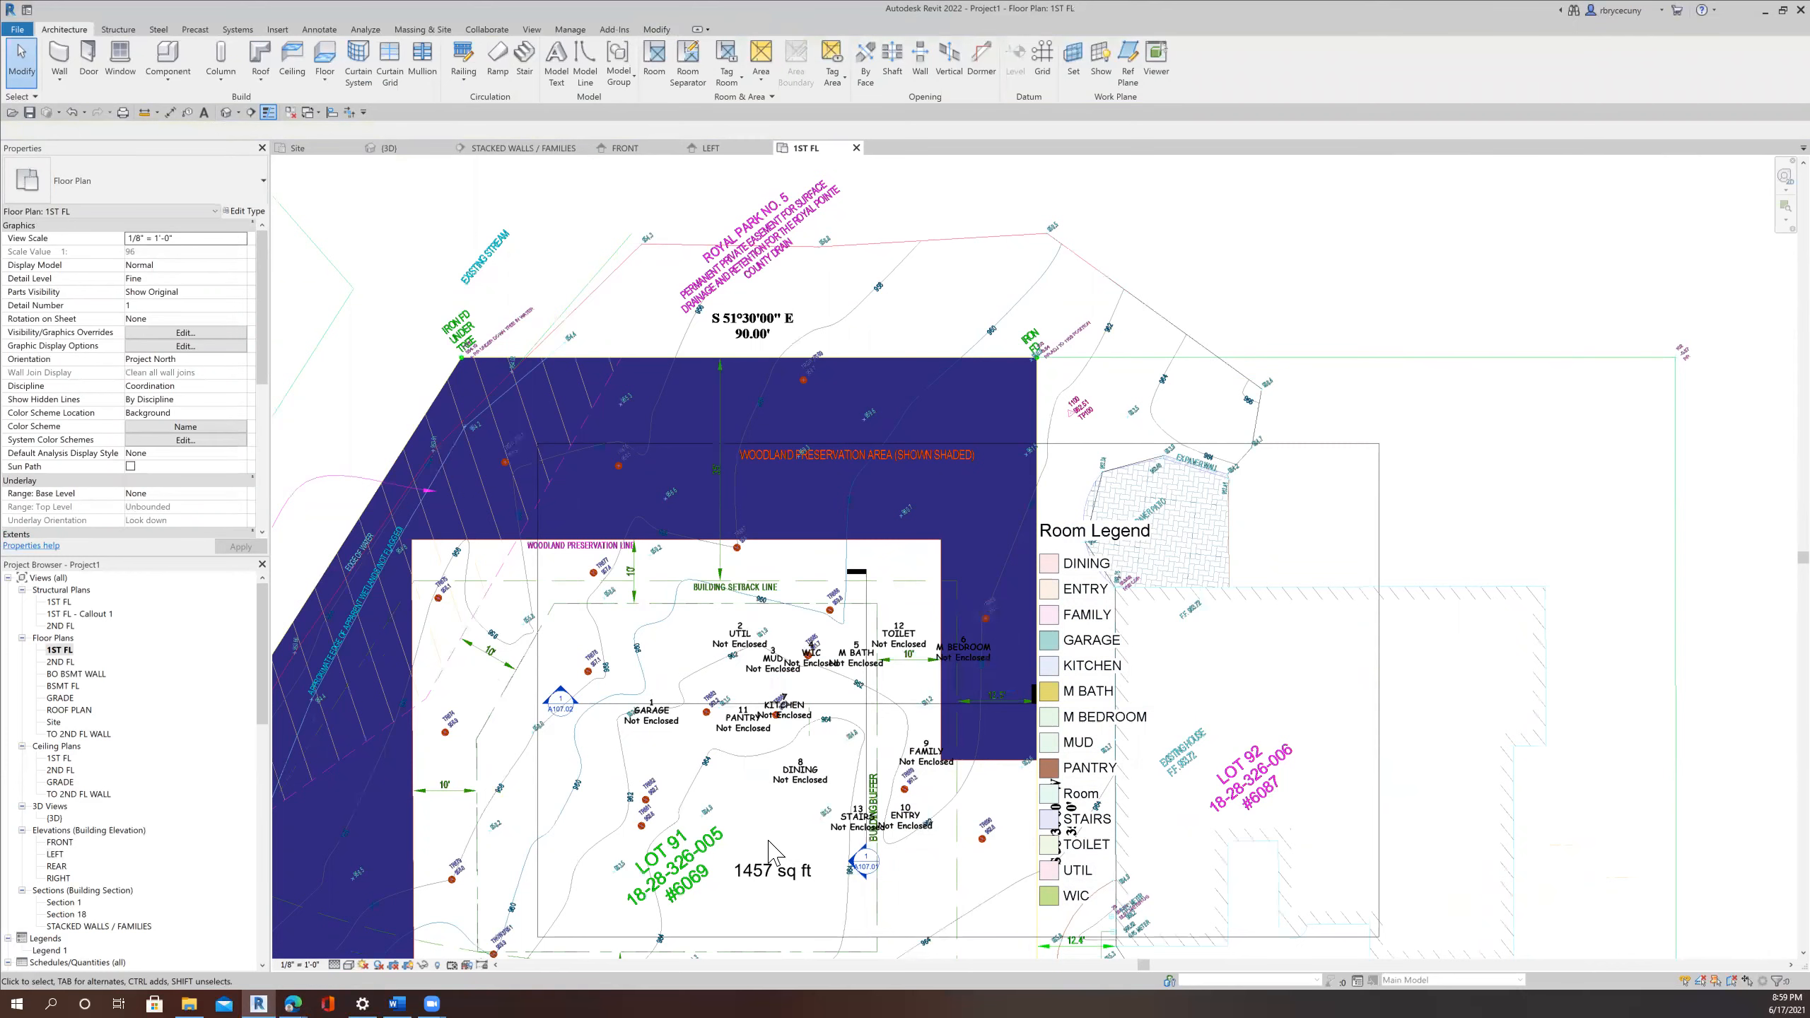
# Turn off the visibility of the Site model category in the 1ST FL plan and apply the override.
pyautogui.scroll(-1, 770, 850)
pyautogui.scroll(-2, 795, 814)
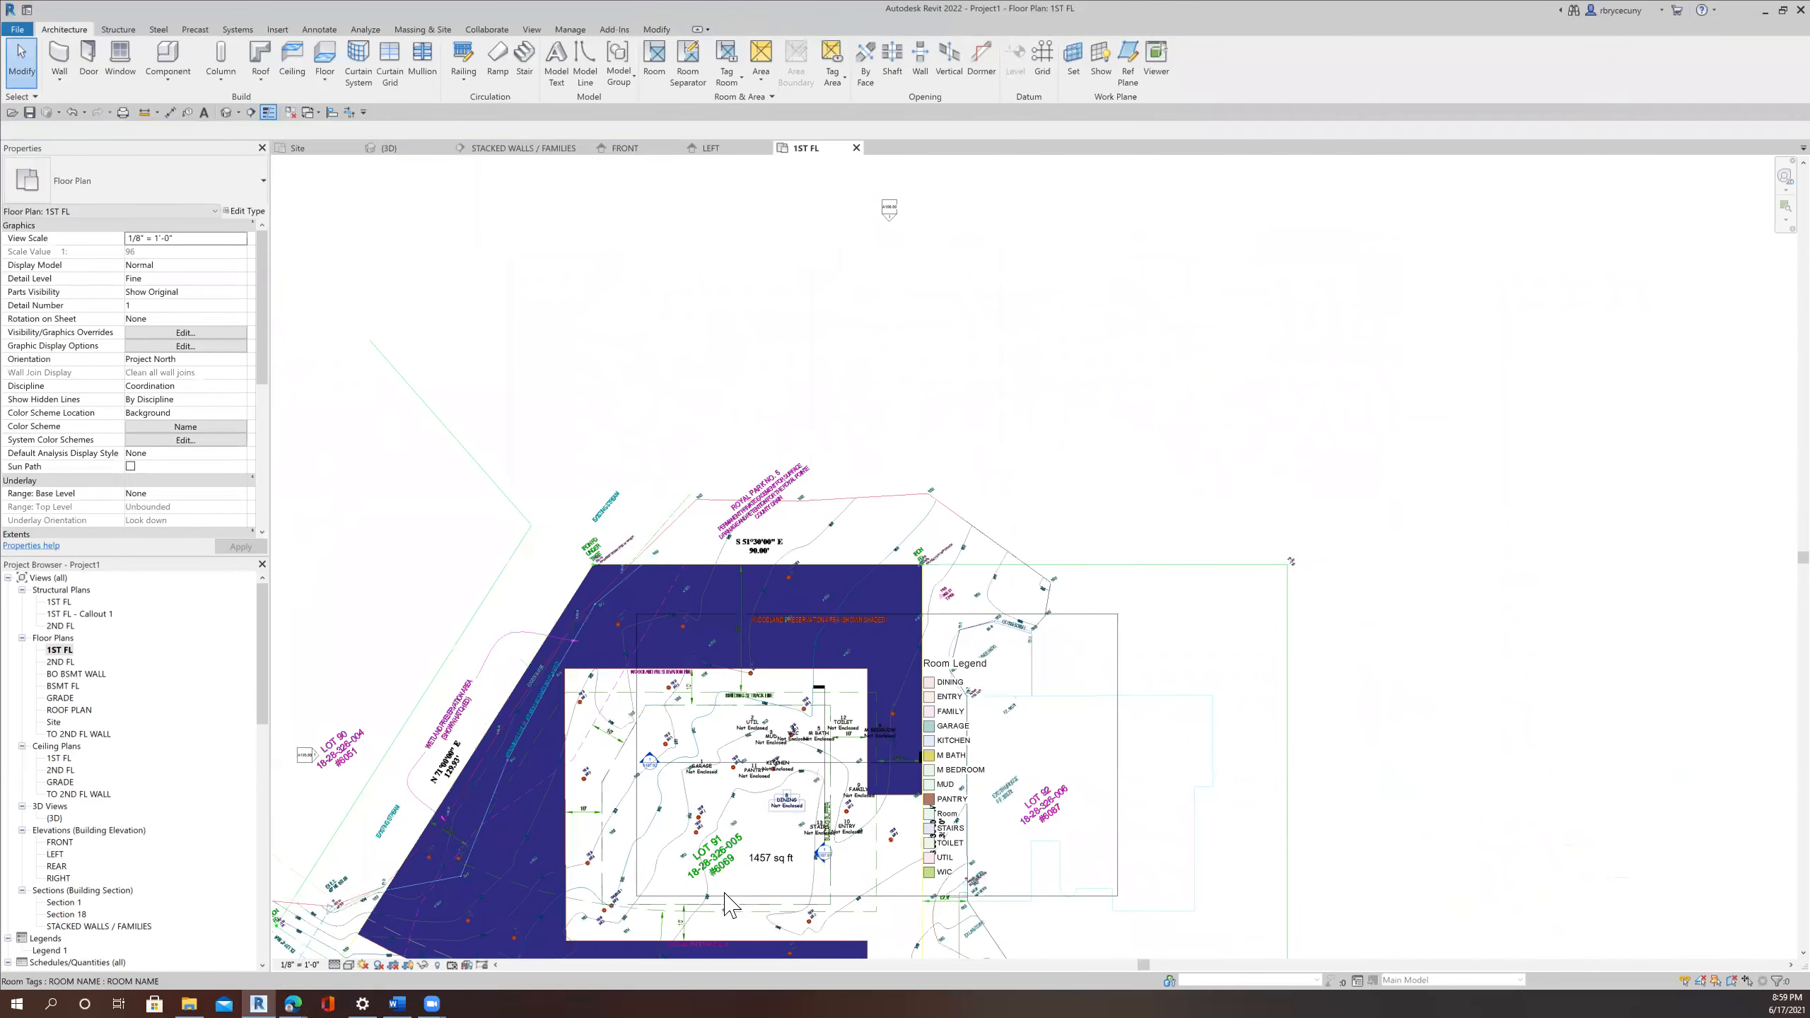
pyautogui.moveTo(714, 848); pyautogui.dragTo(741, 800, button='middle')
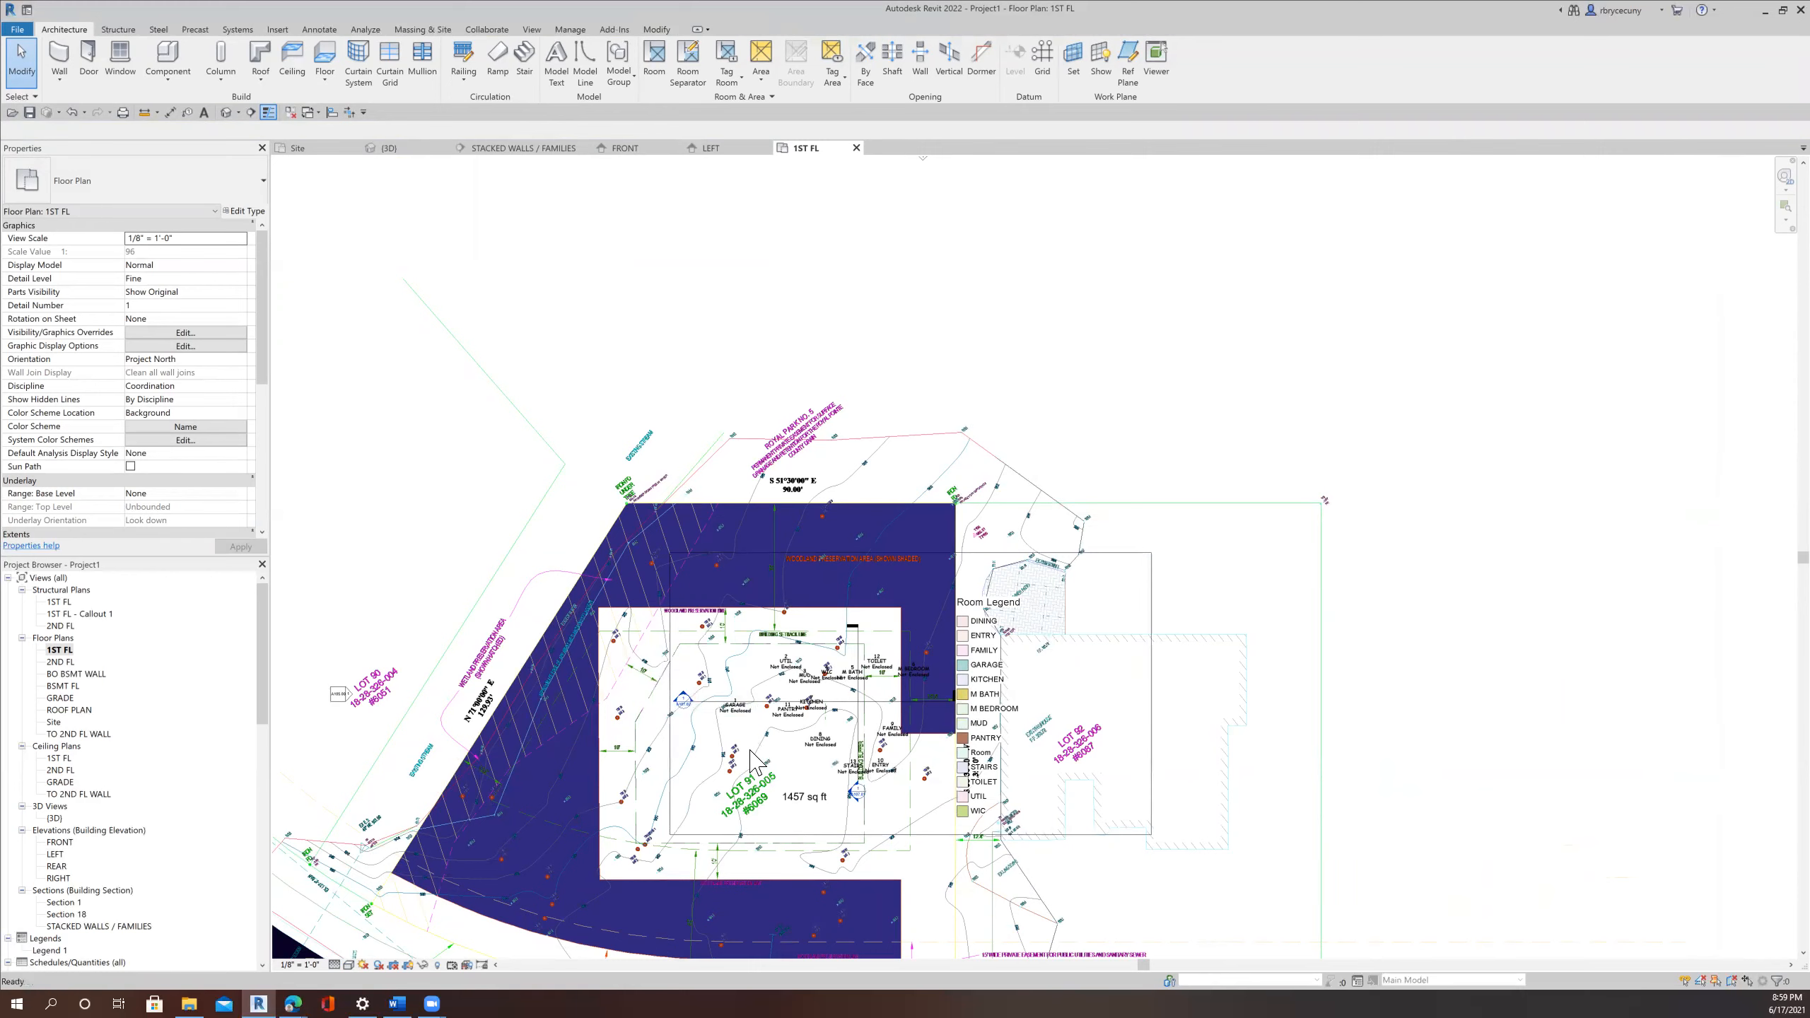
pyautogui.press('v')
pyautogui.press('v')
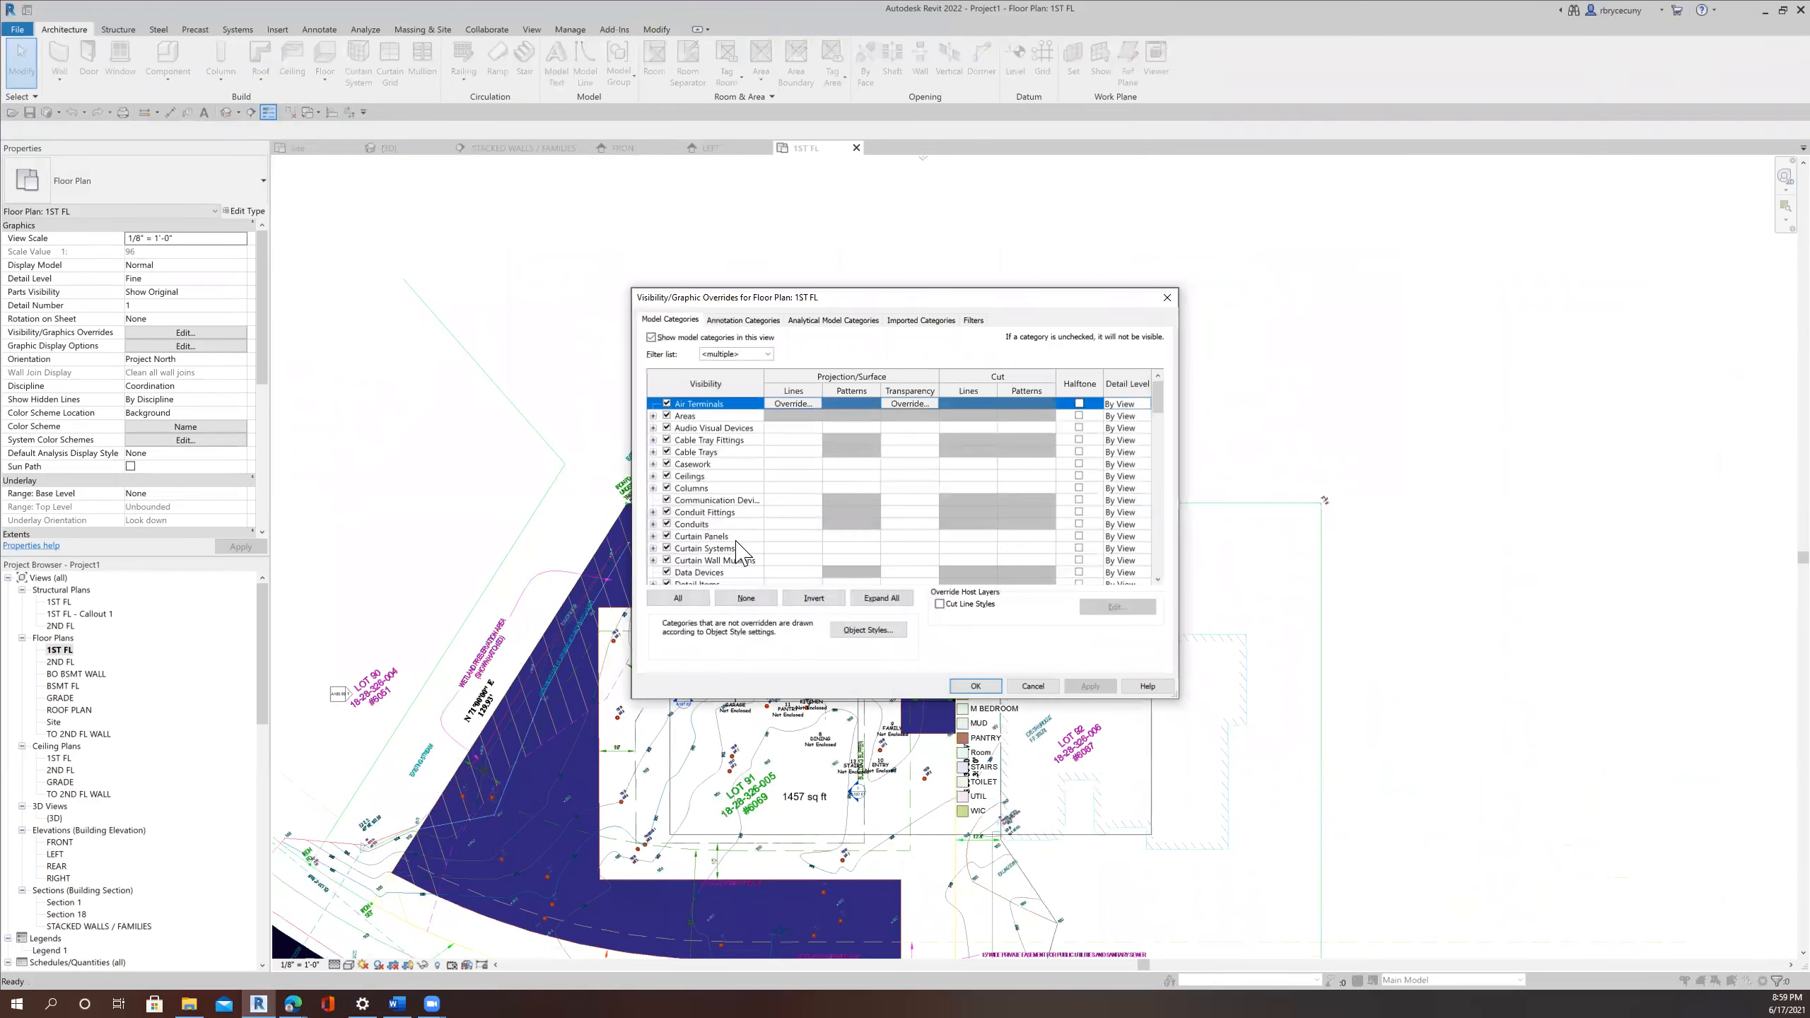
pyautogui.press('s')
pyautogui.scroll(-3, 734, 571)
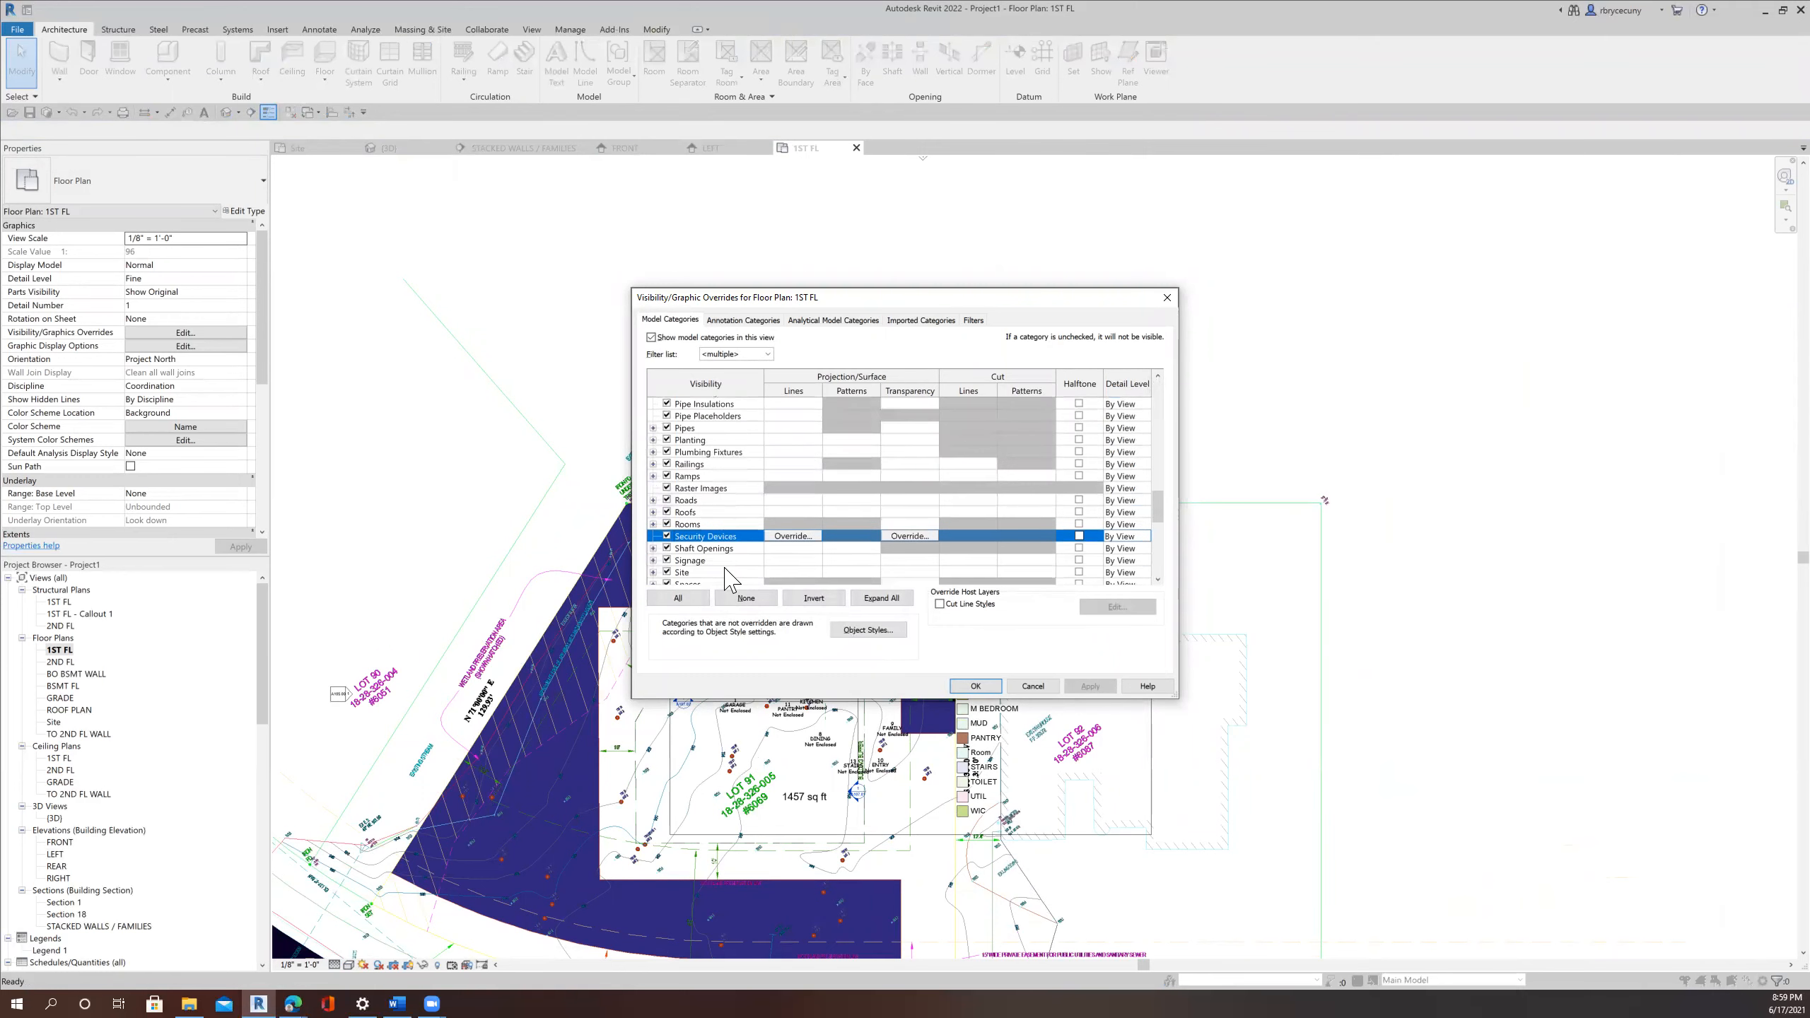
pyautogui.click(668, 548)
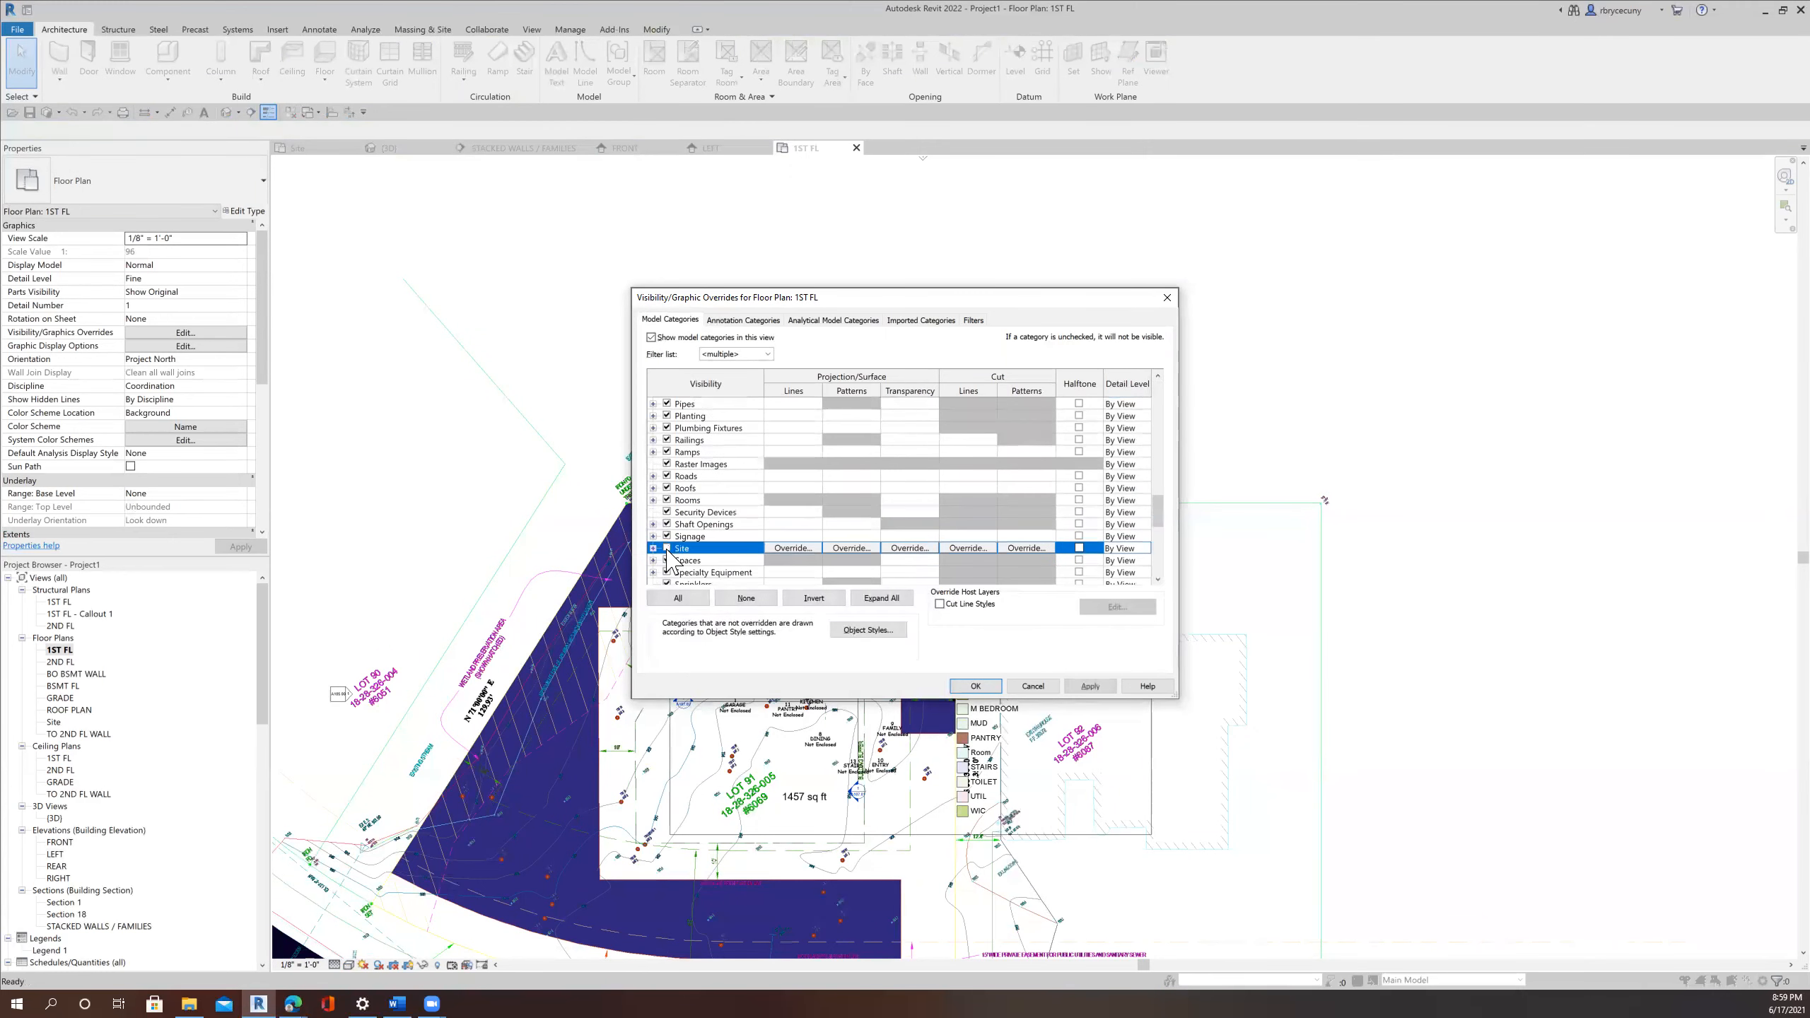
pyautogui.click(968, 687)
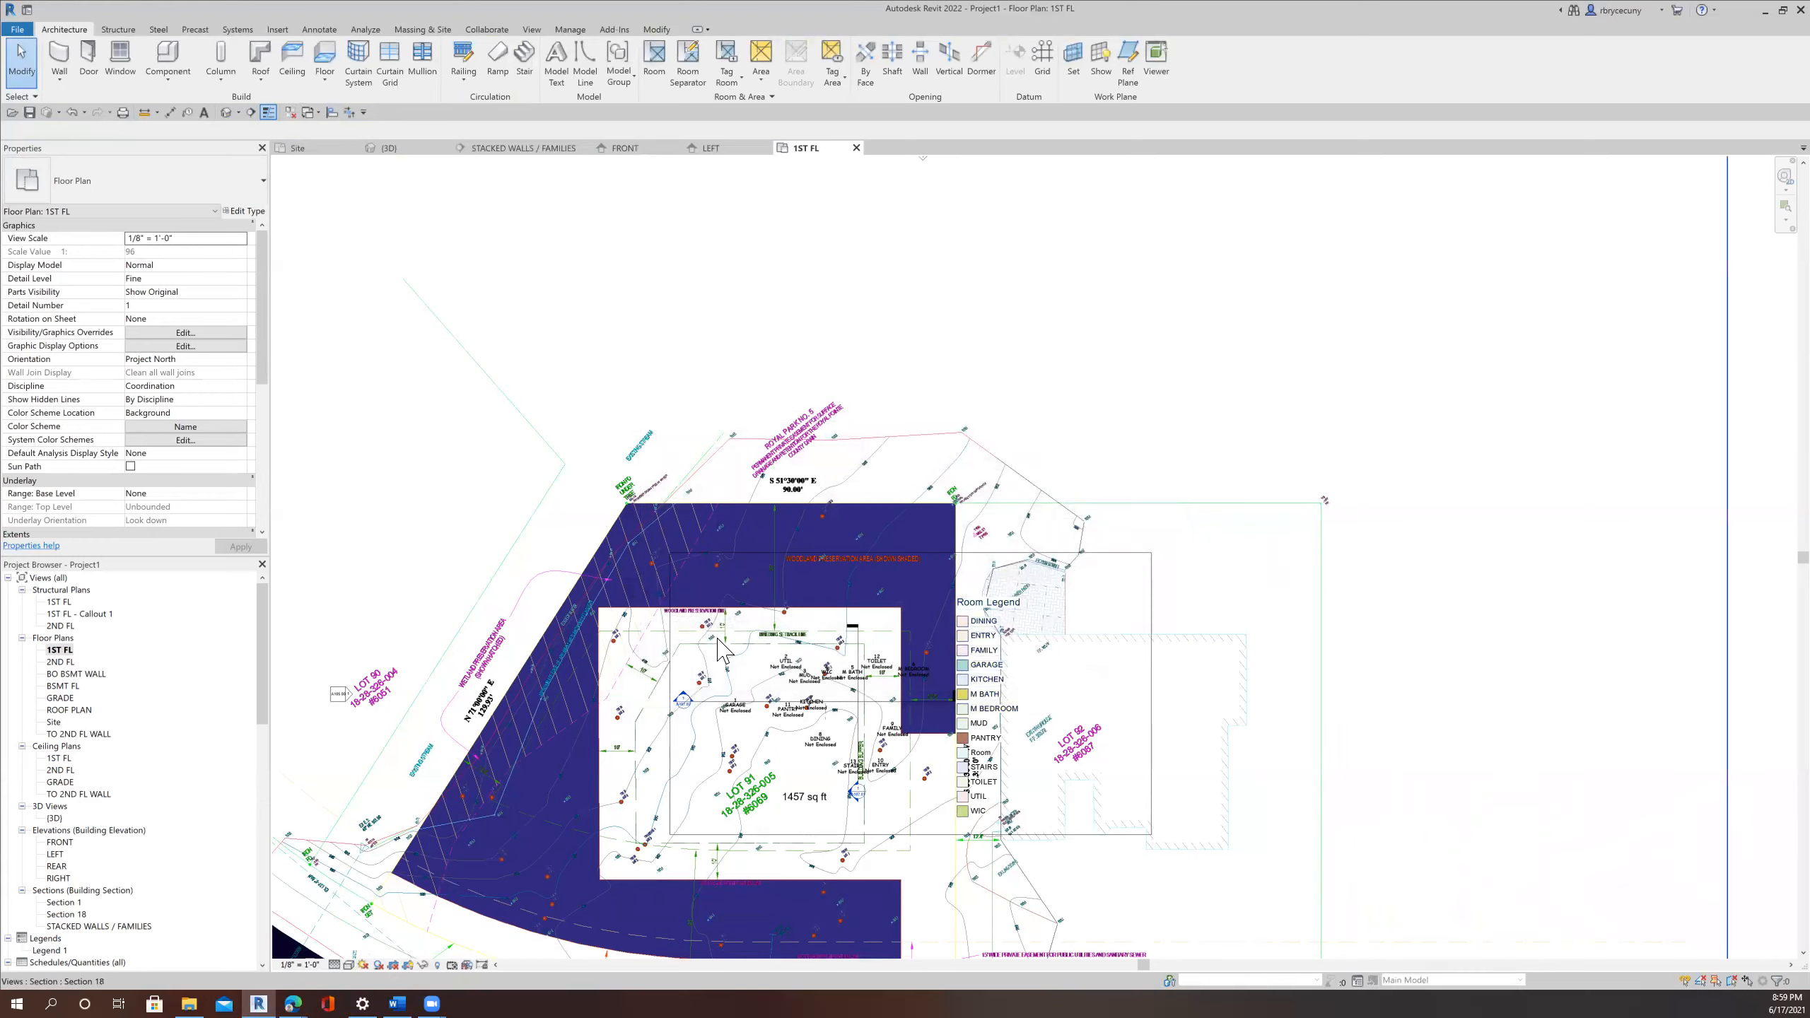
# Turn off the visibility of the Topography model category in the 1ST FL plan and apply the override.
pyautogui.press('v')
pyautogui.press('g')
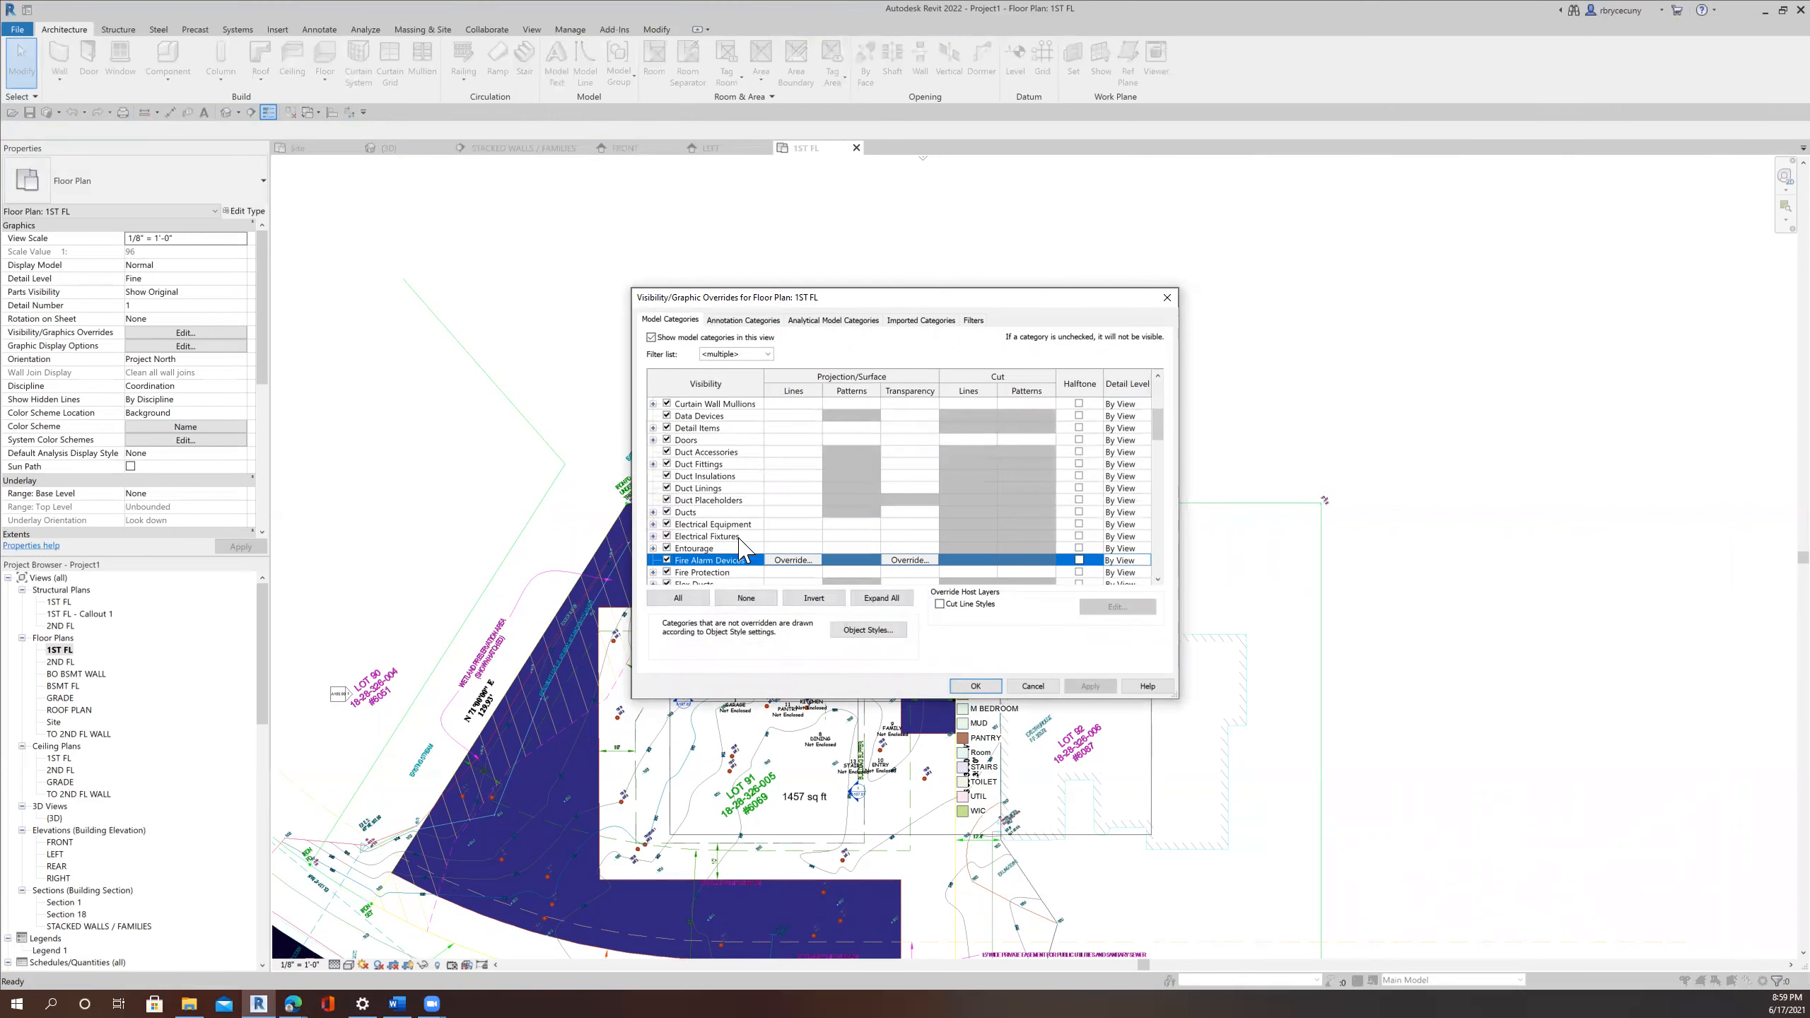
pyautogui.press('t')
pyautogui.scroll(-1, 686, 567)
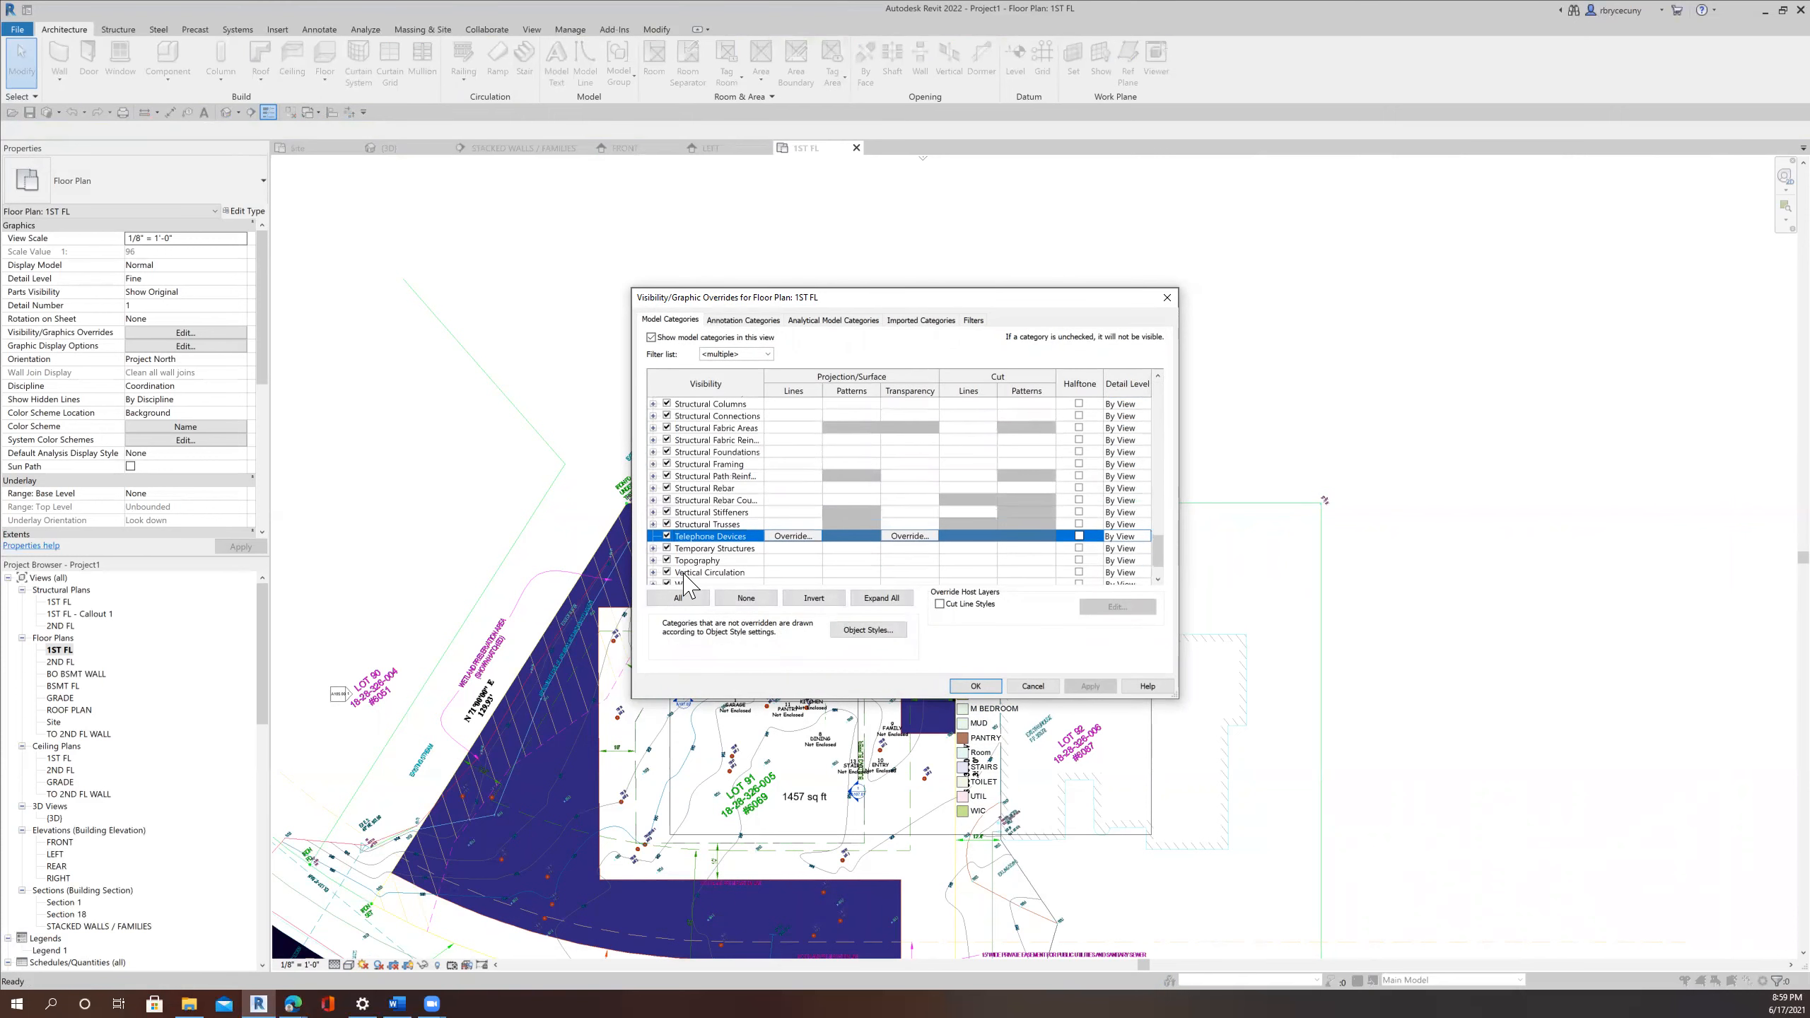
pyautogui.click(668, 560)
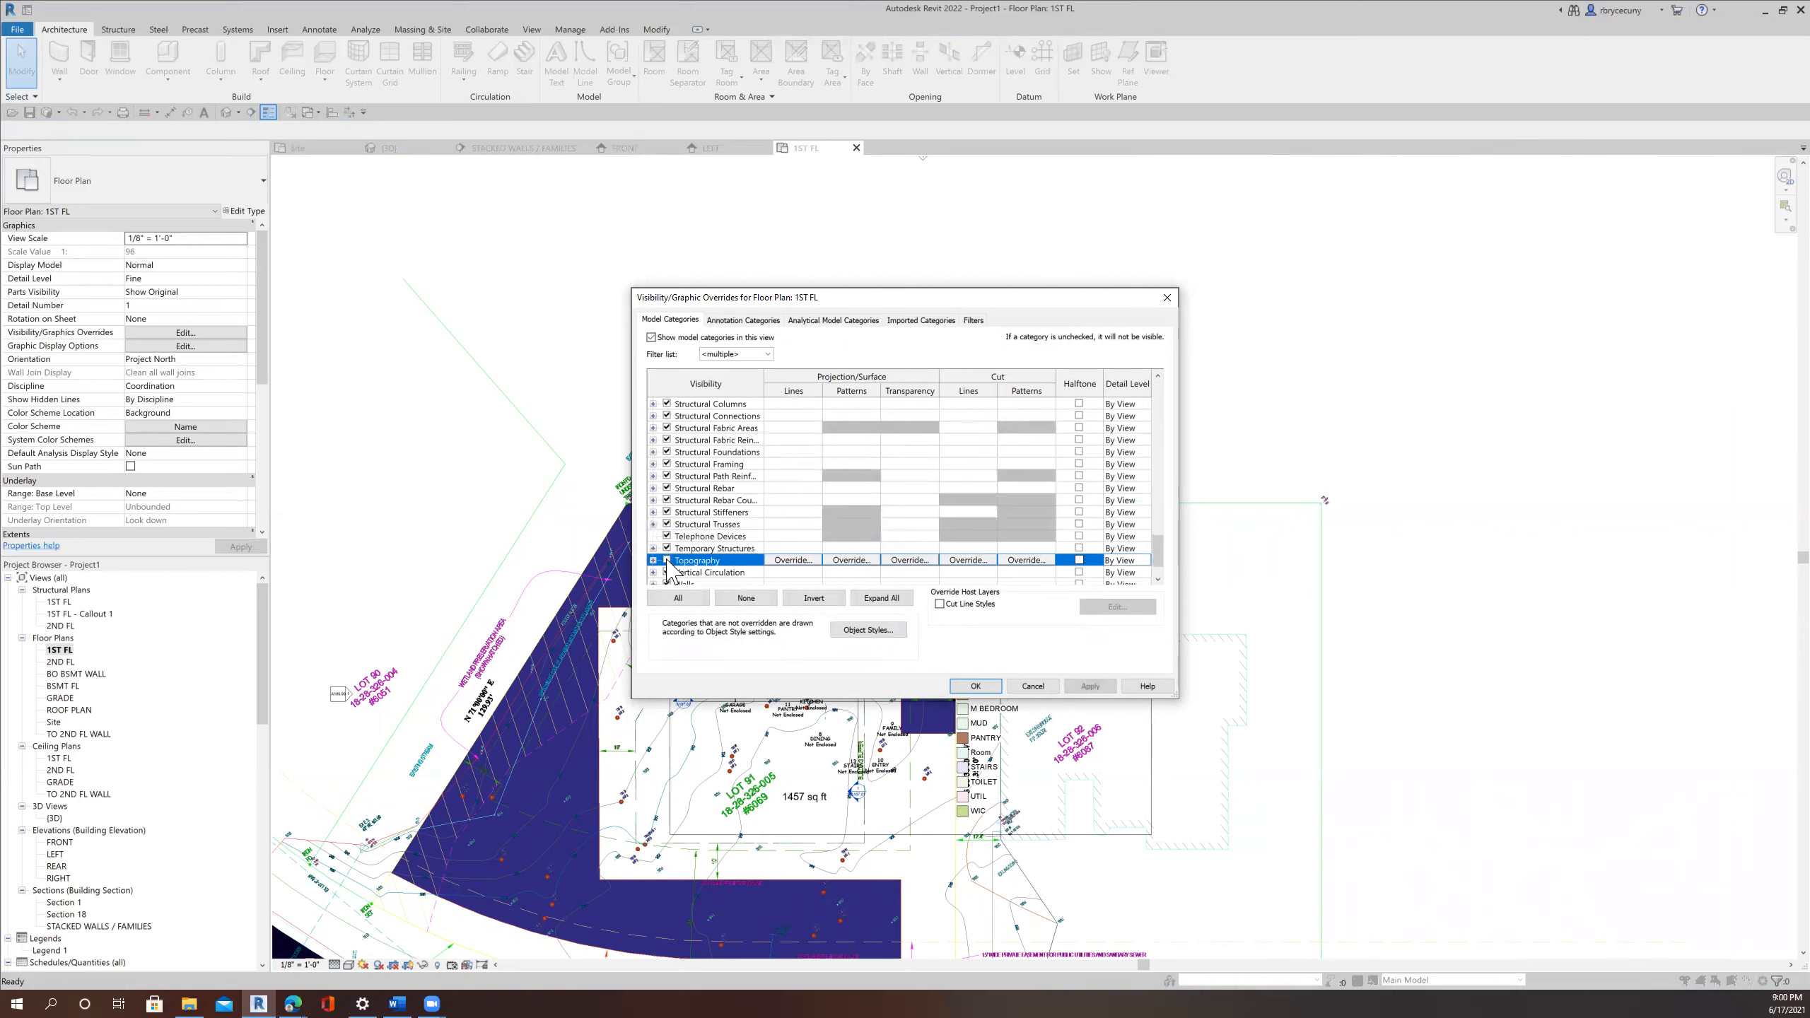
pyautogui.click(976, 686)
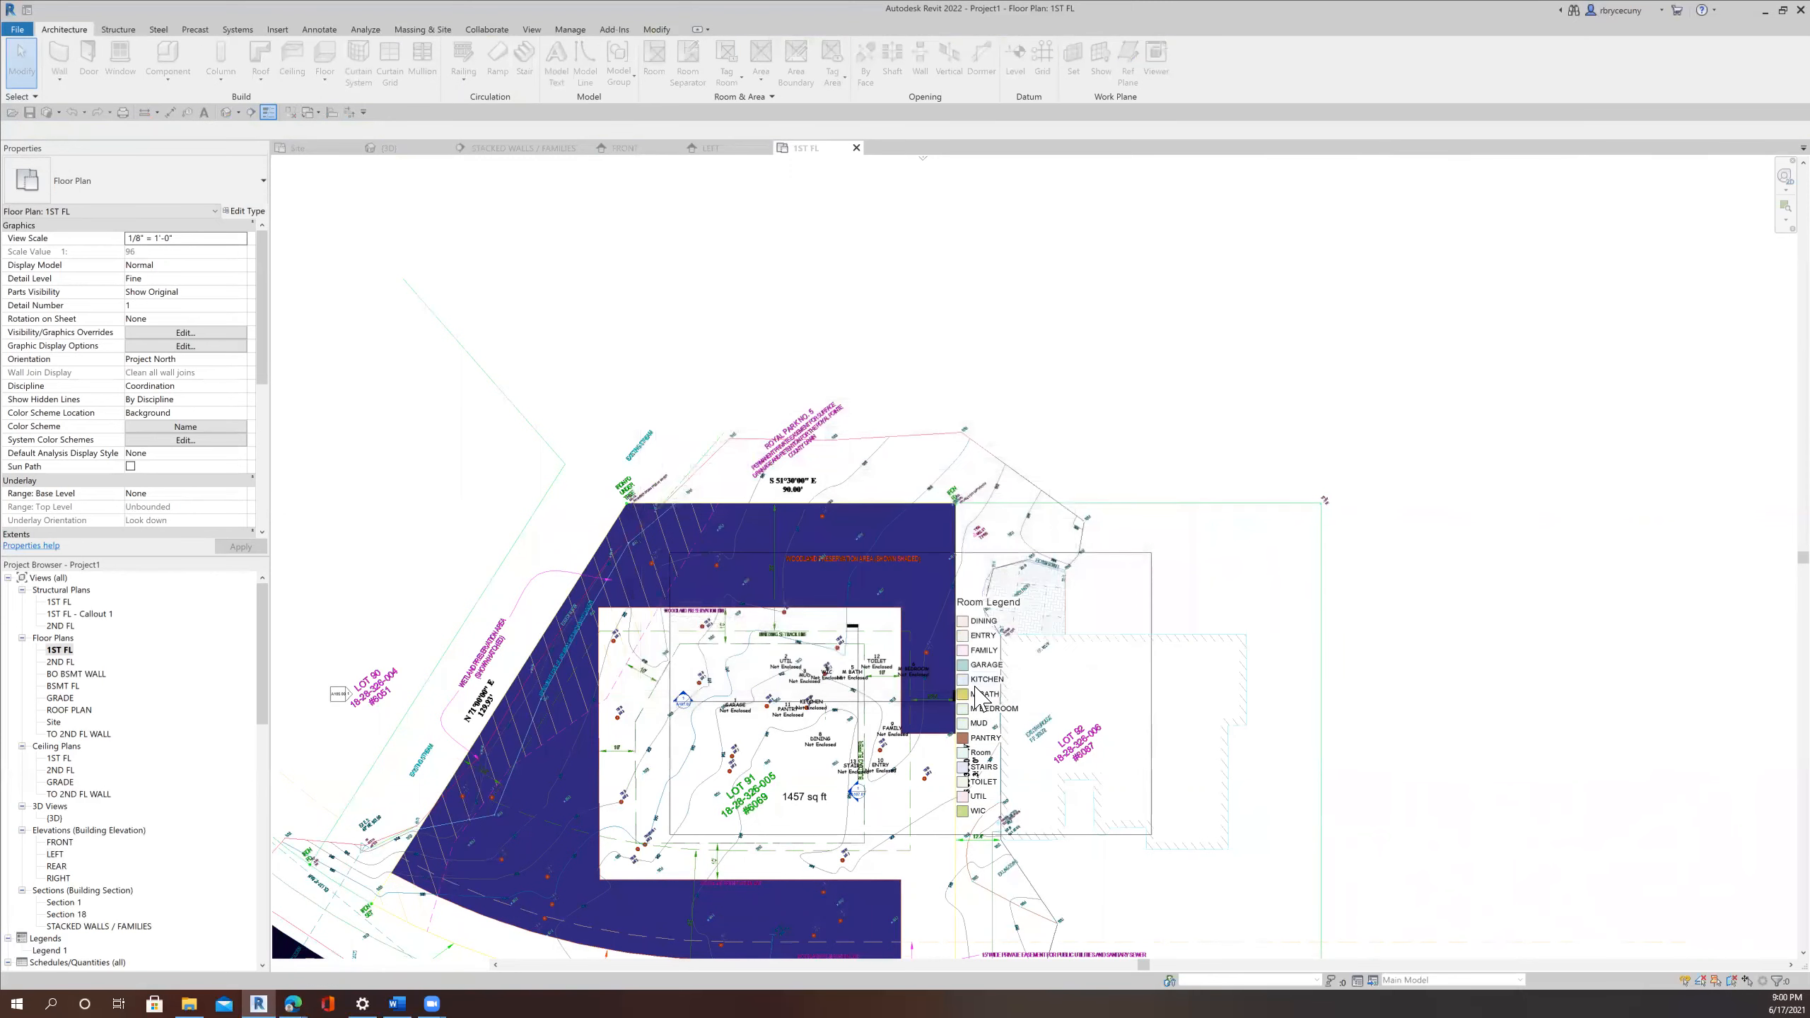
# Temporarily hide the category of the imported Crystal Homes-Oak Trail Topo drawing in the 1ST FL plan.
pyautogui.click(805, 503)
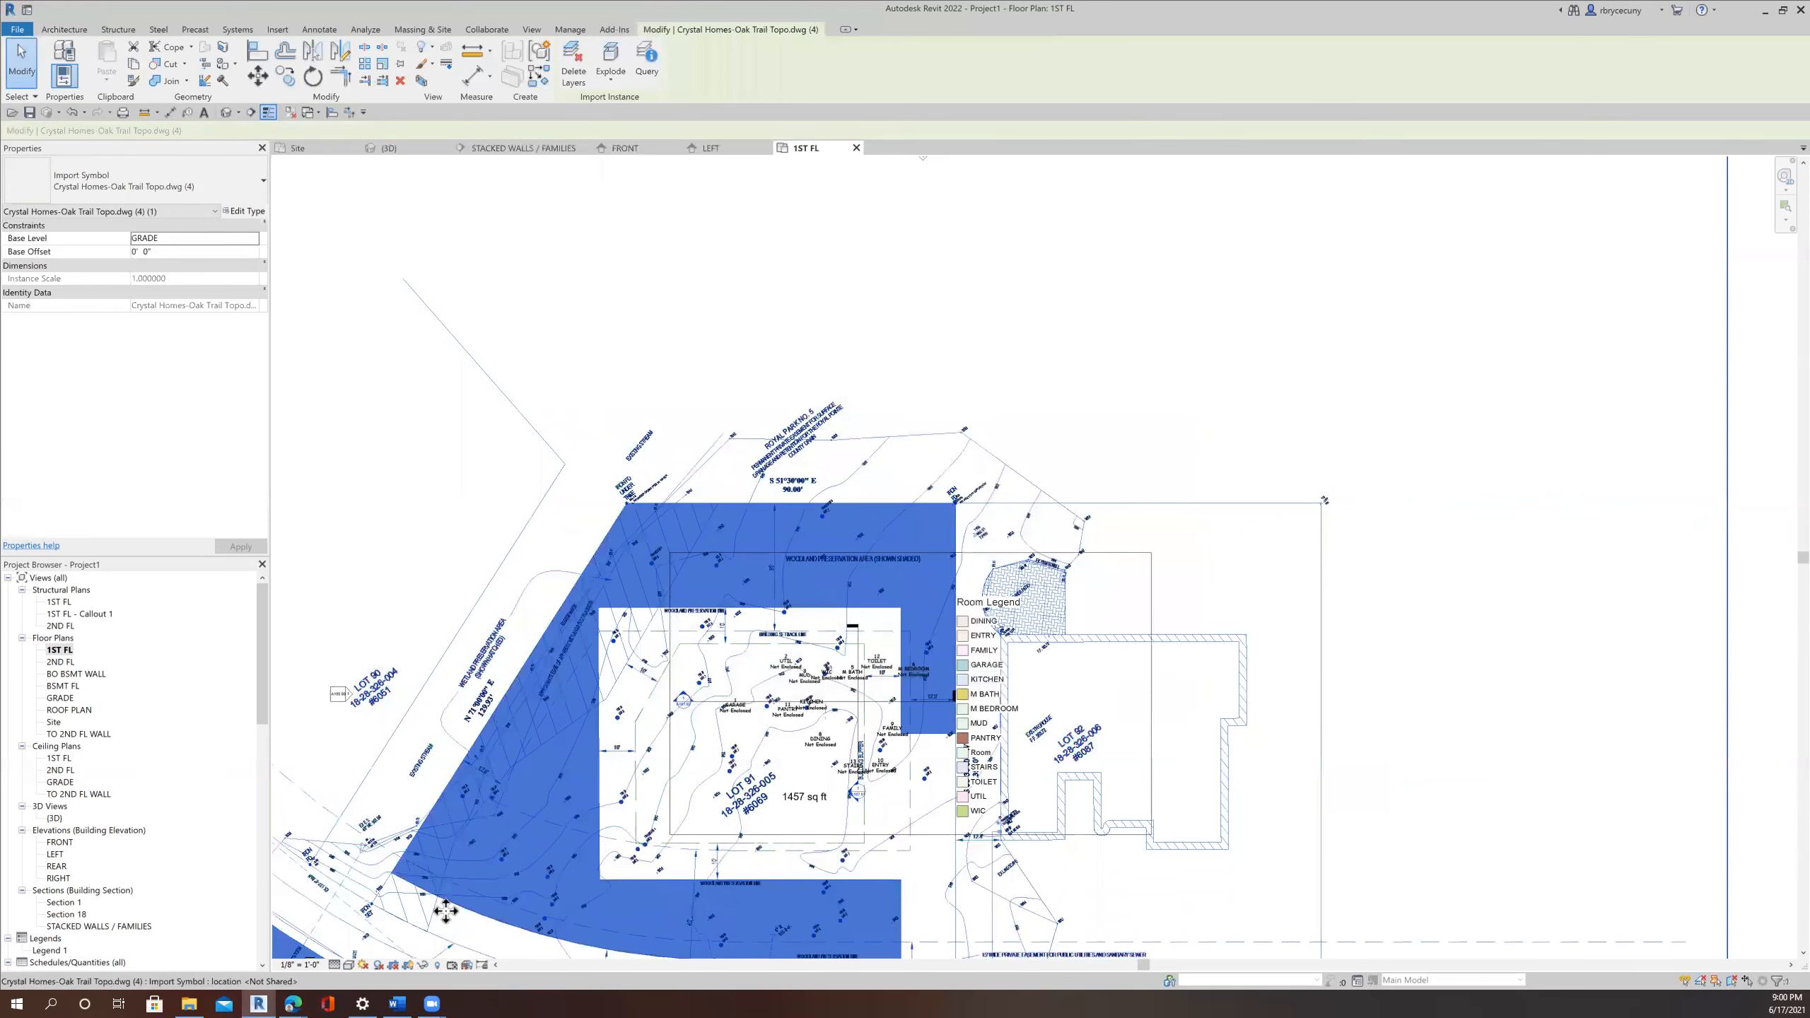
pyautogui.click(425, 965)
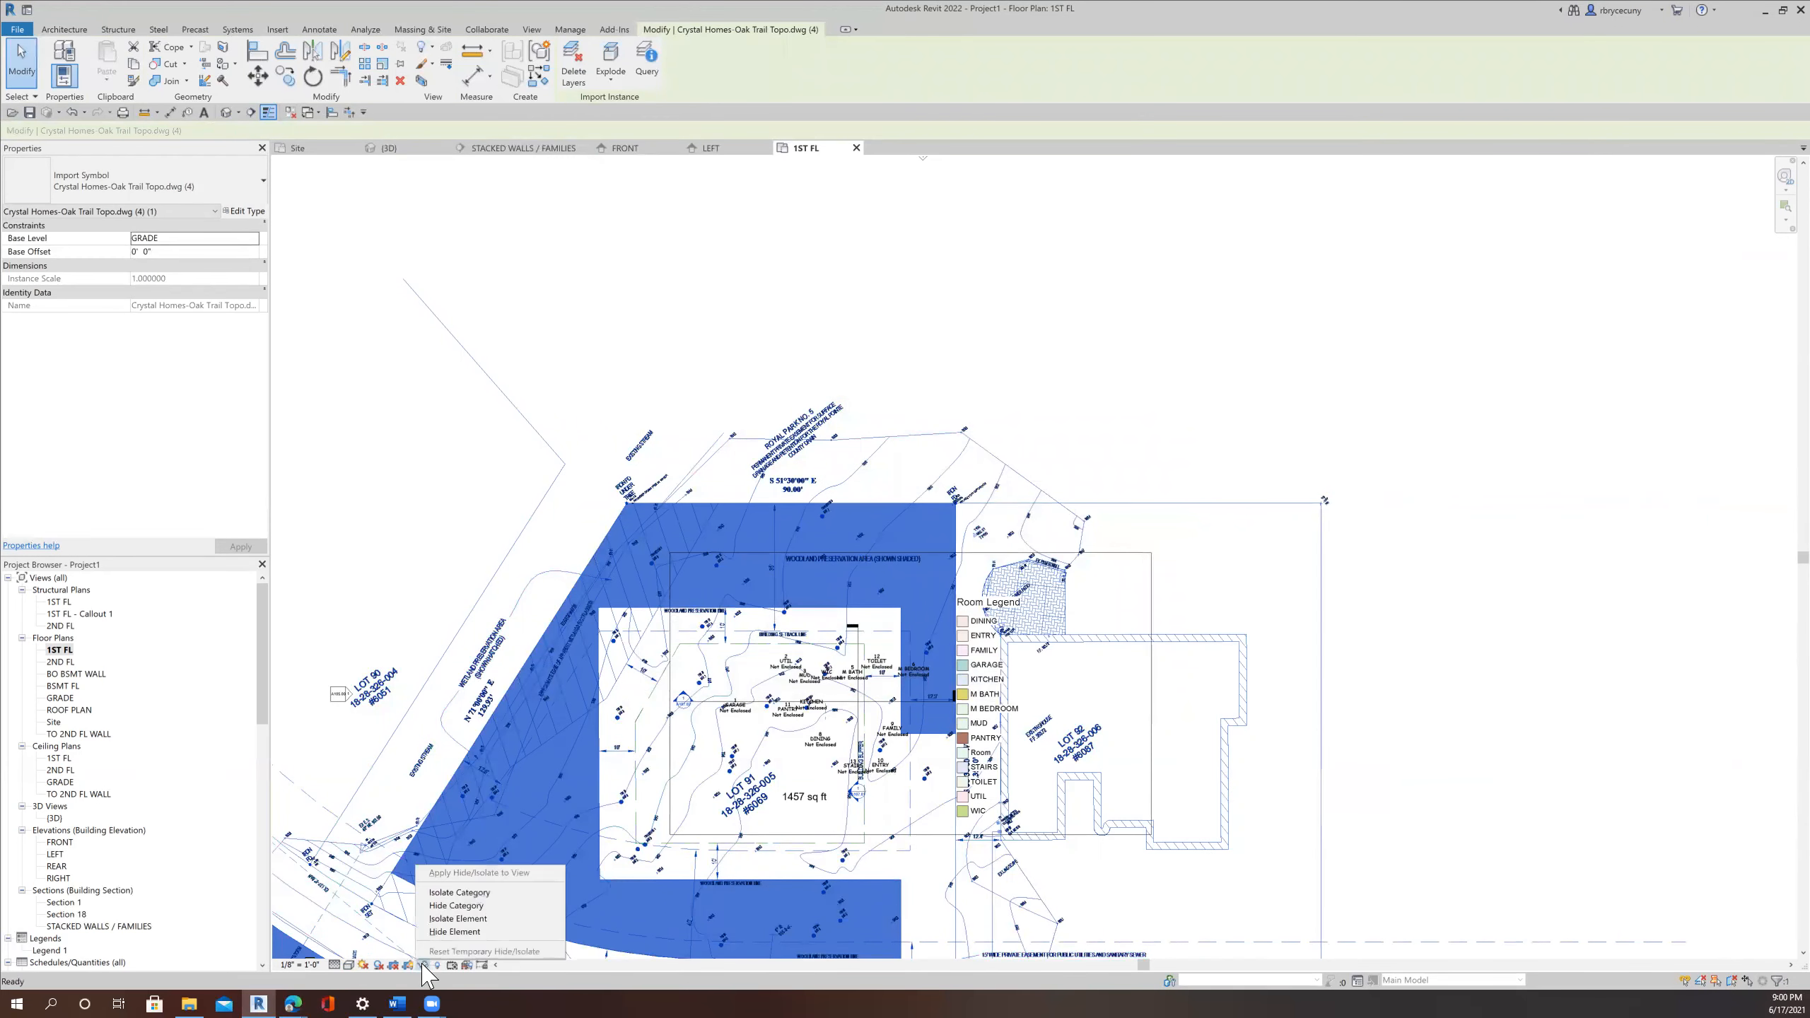
pyautogui.click(454, 908)
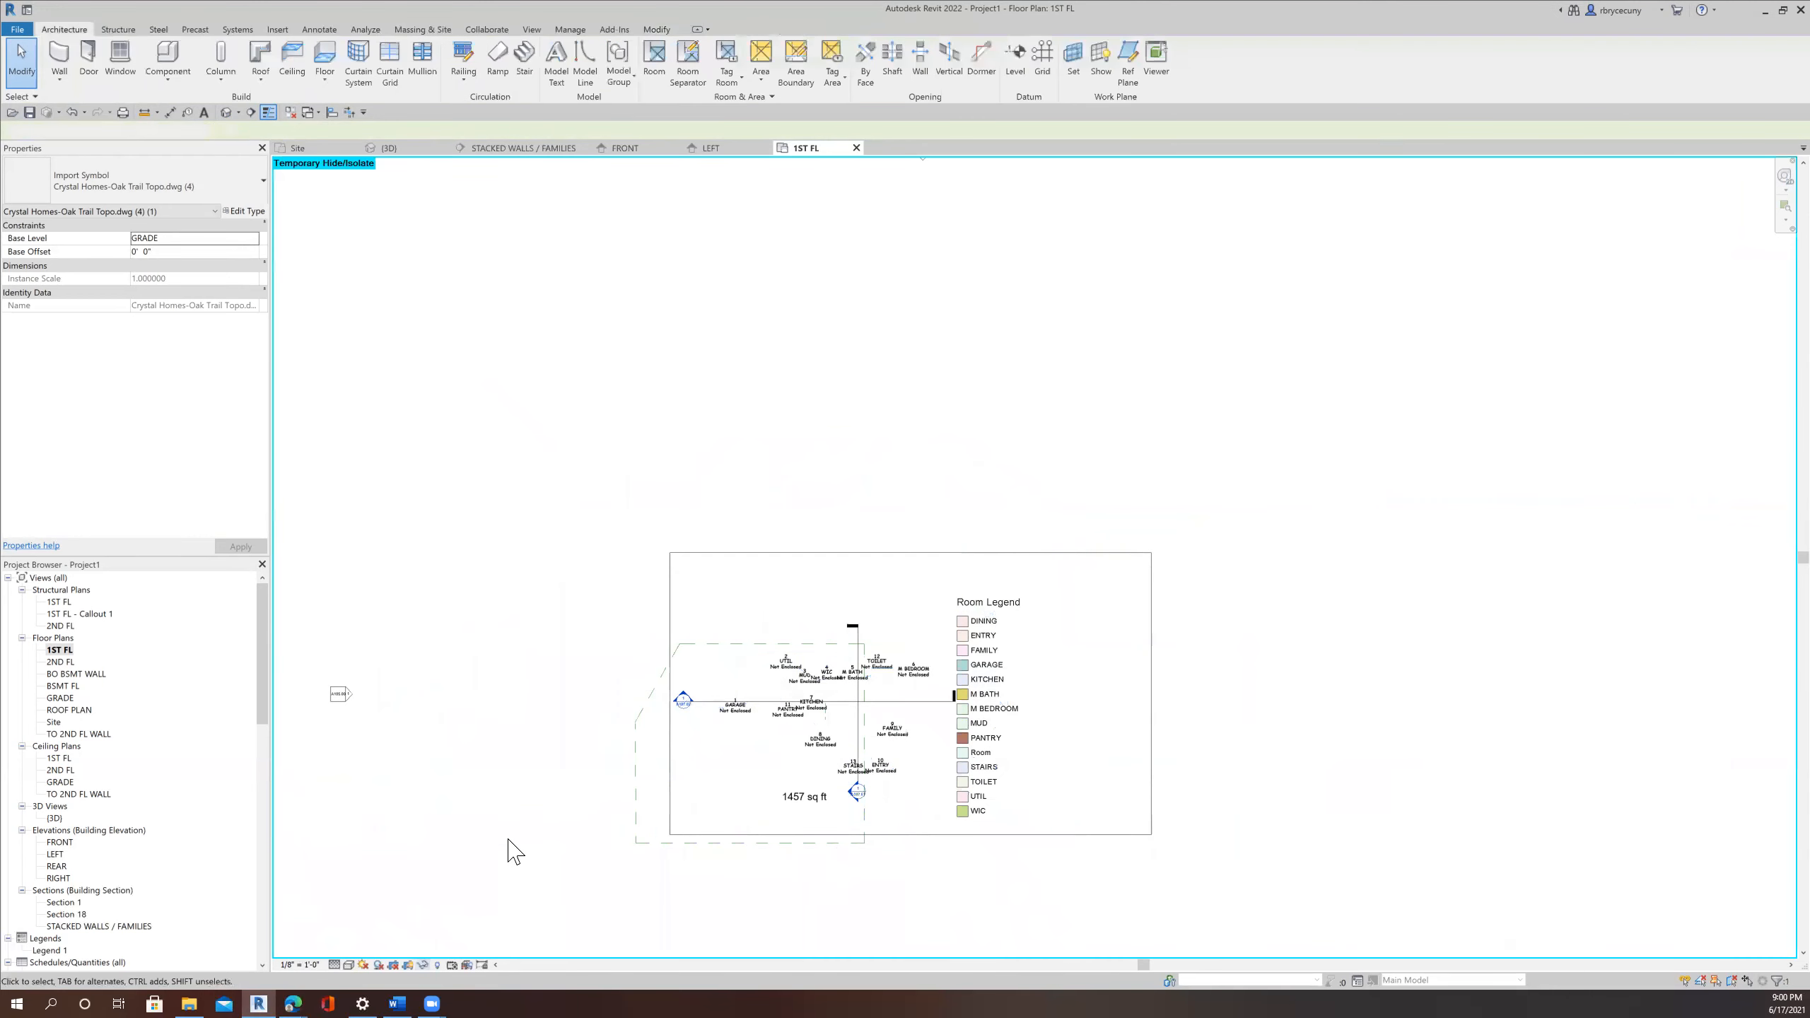
# Delete the leftover rooms, room tags, 1457 sq ft text and Section 1 inside the plan frame, accepting the section view's deletion.
pyautogui.moveTo(604, 871); pyautogui.dragTo(899, 512)
pyautogui.moveTo(901, 520); pyautogui.dragTo(901, 526)
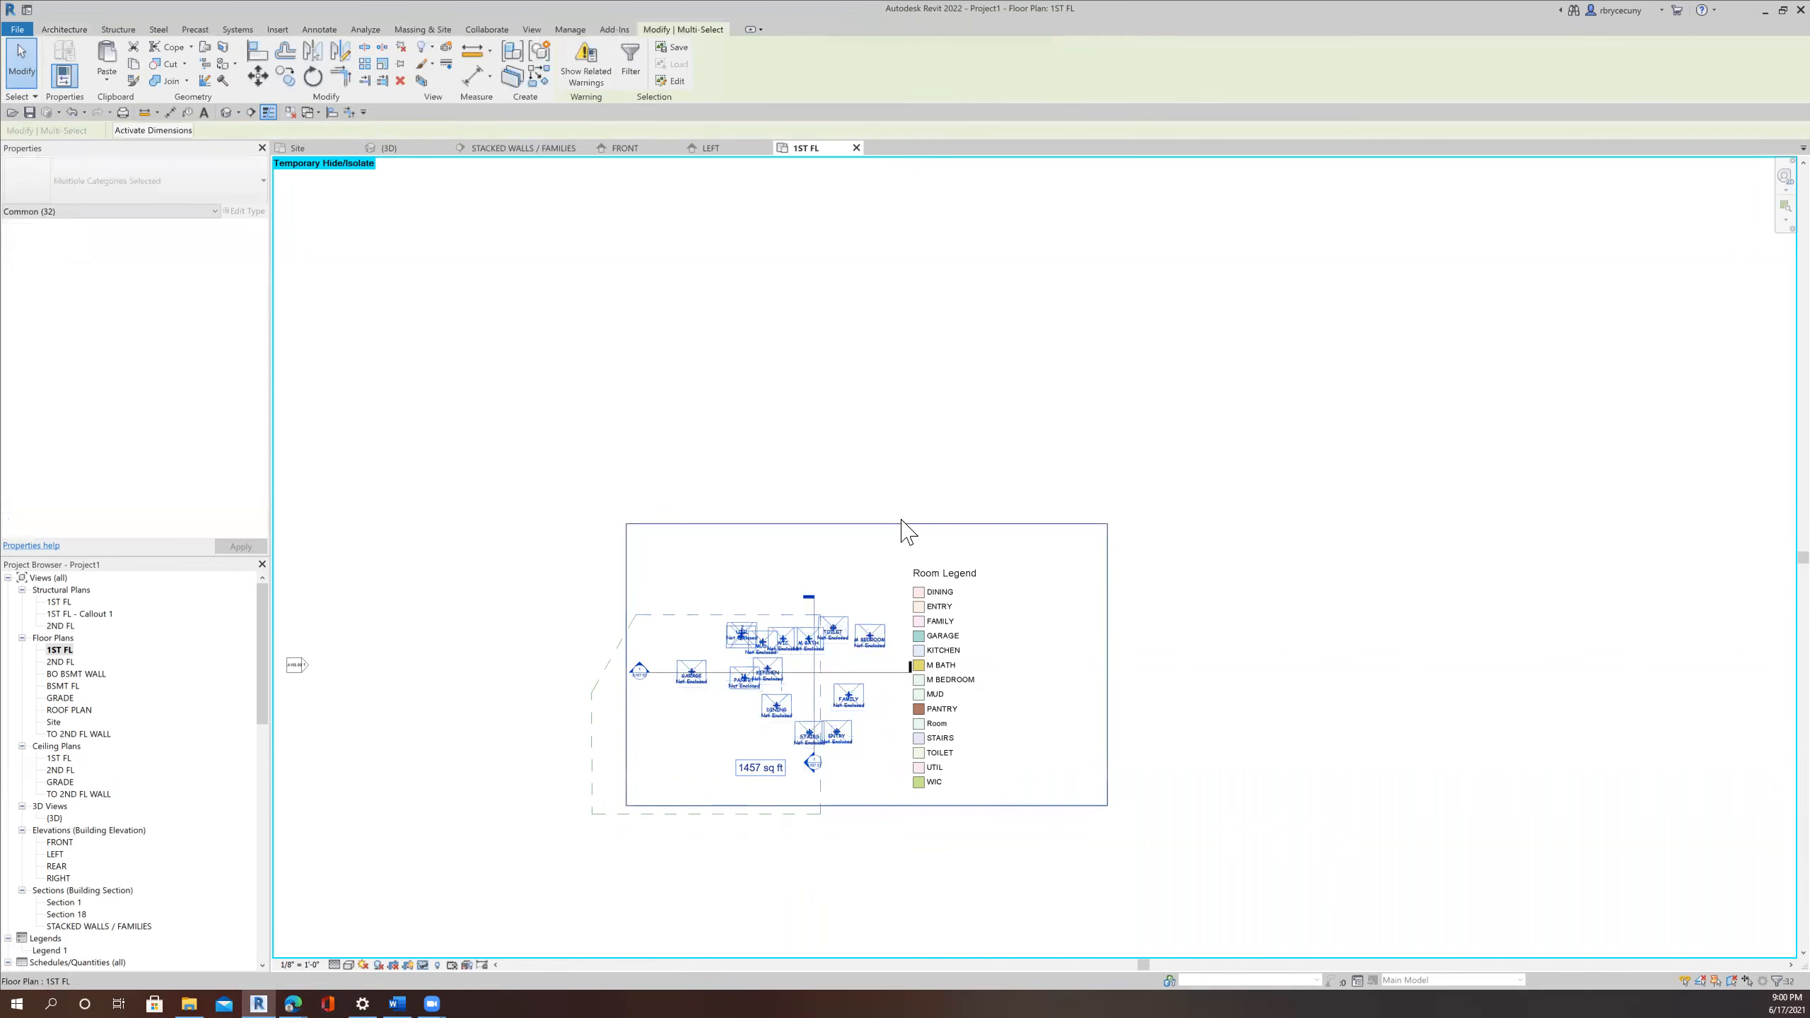
pyautogui.press('Delete')
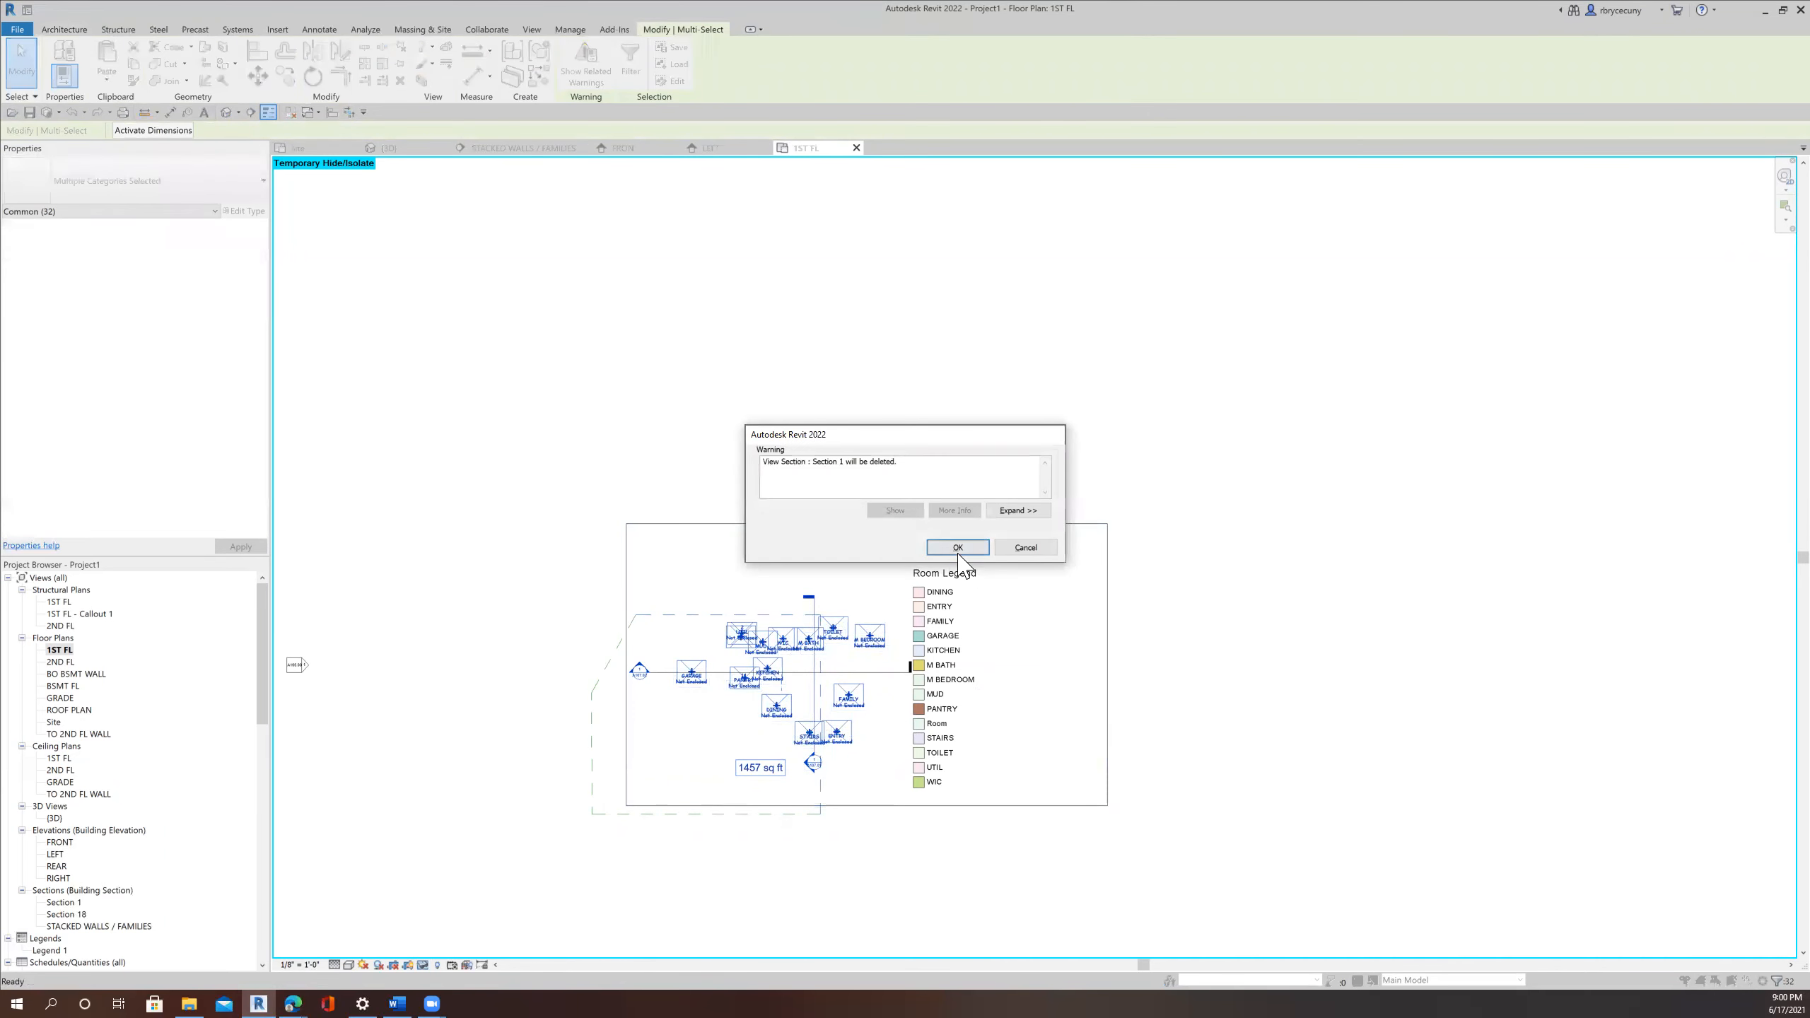
pyautogui.click(959, 549)
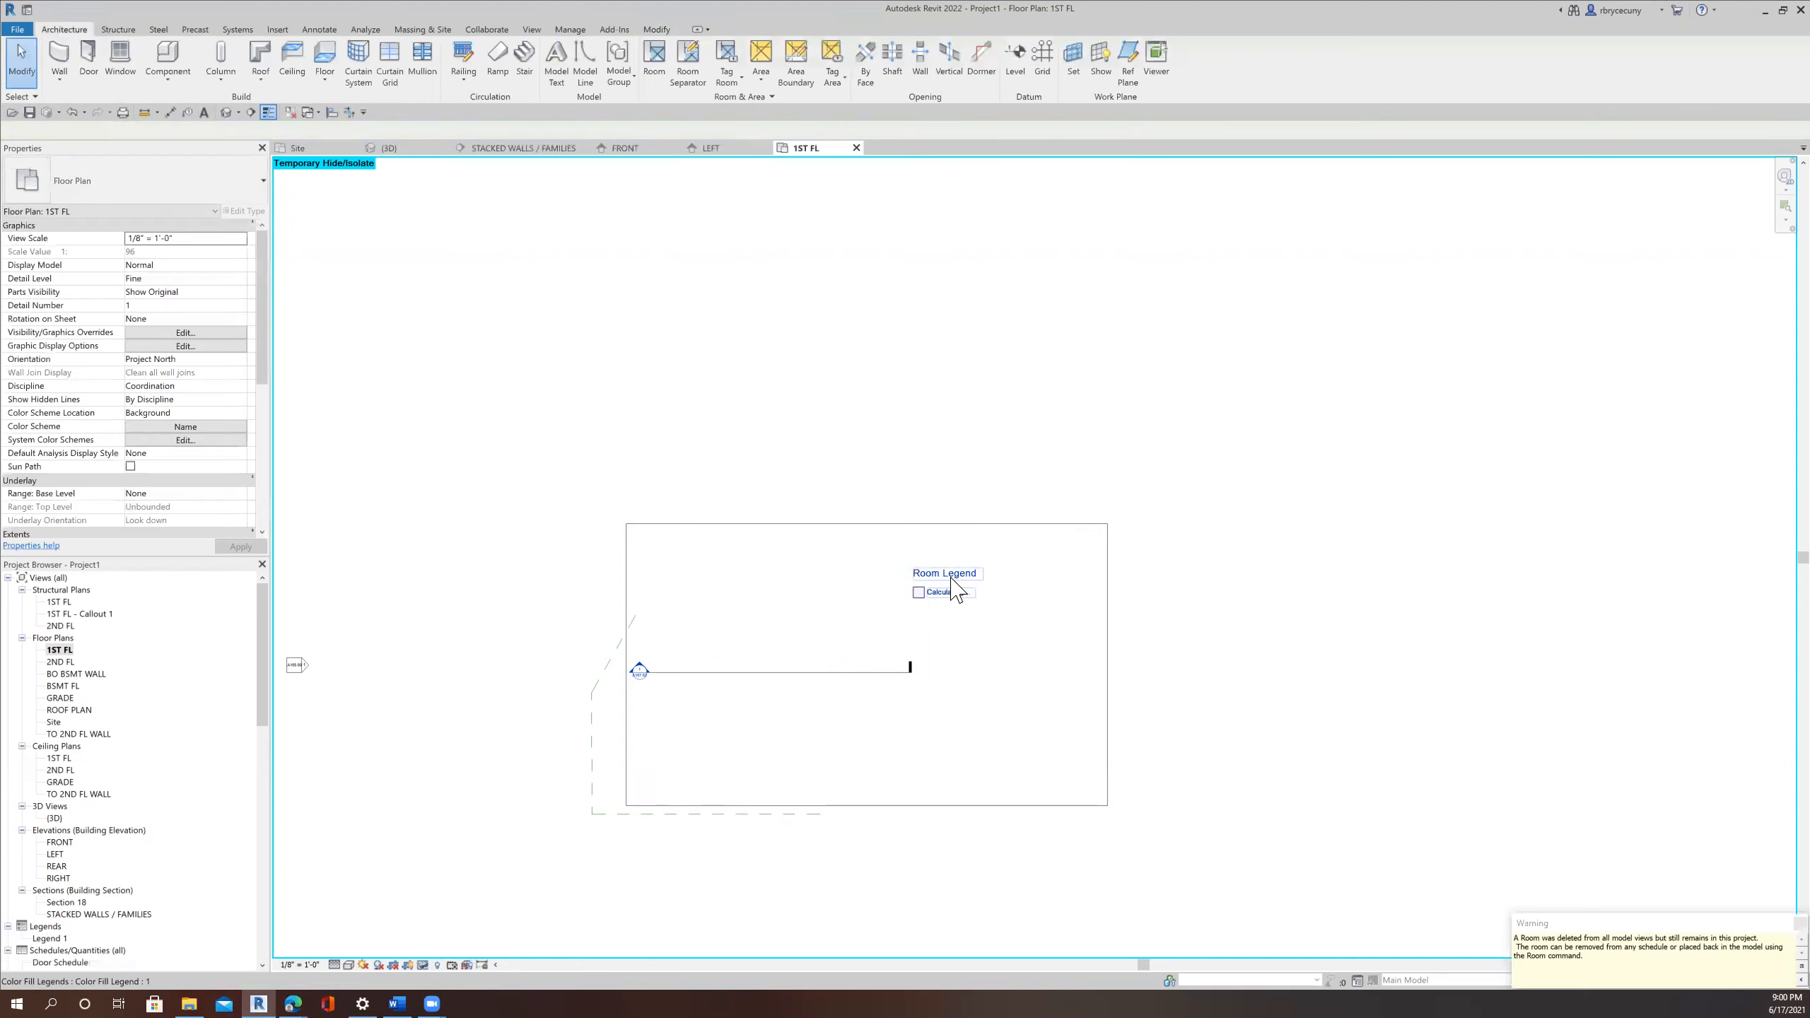
# Move the Room Legend to the upper right corner of the rectangular plan frame.
pyautogui.click(942, 584)
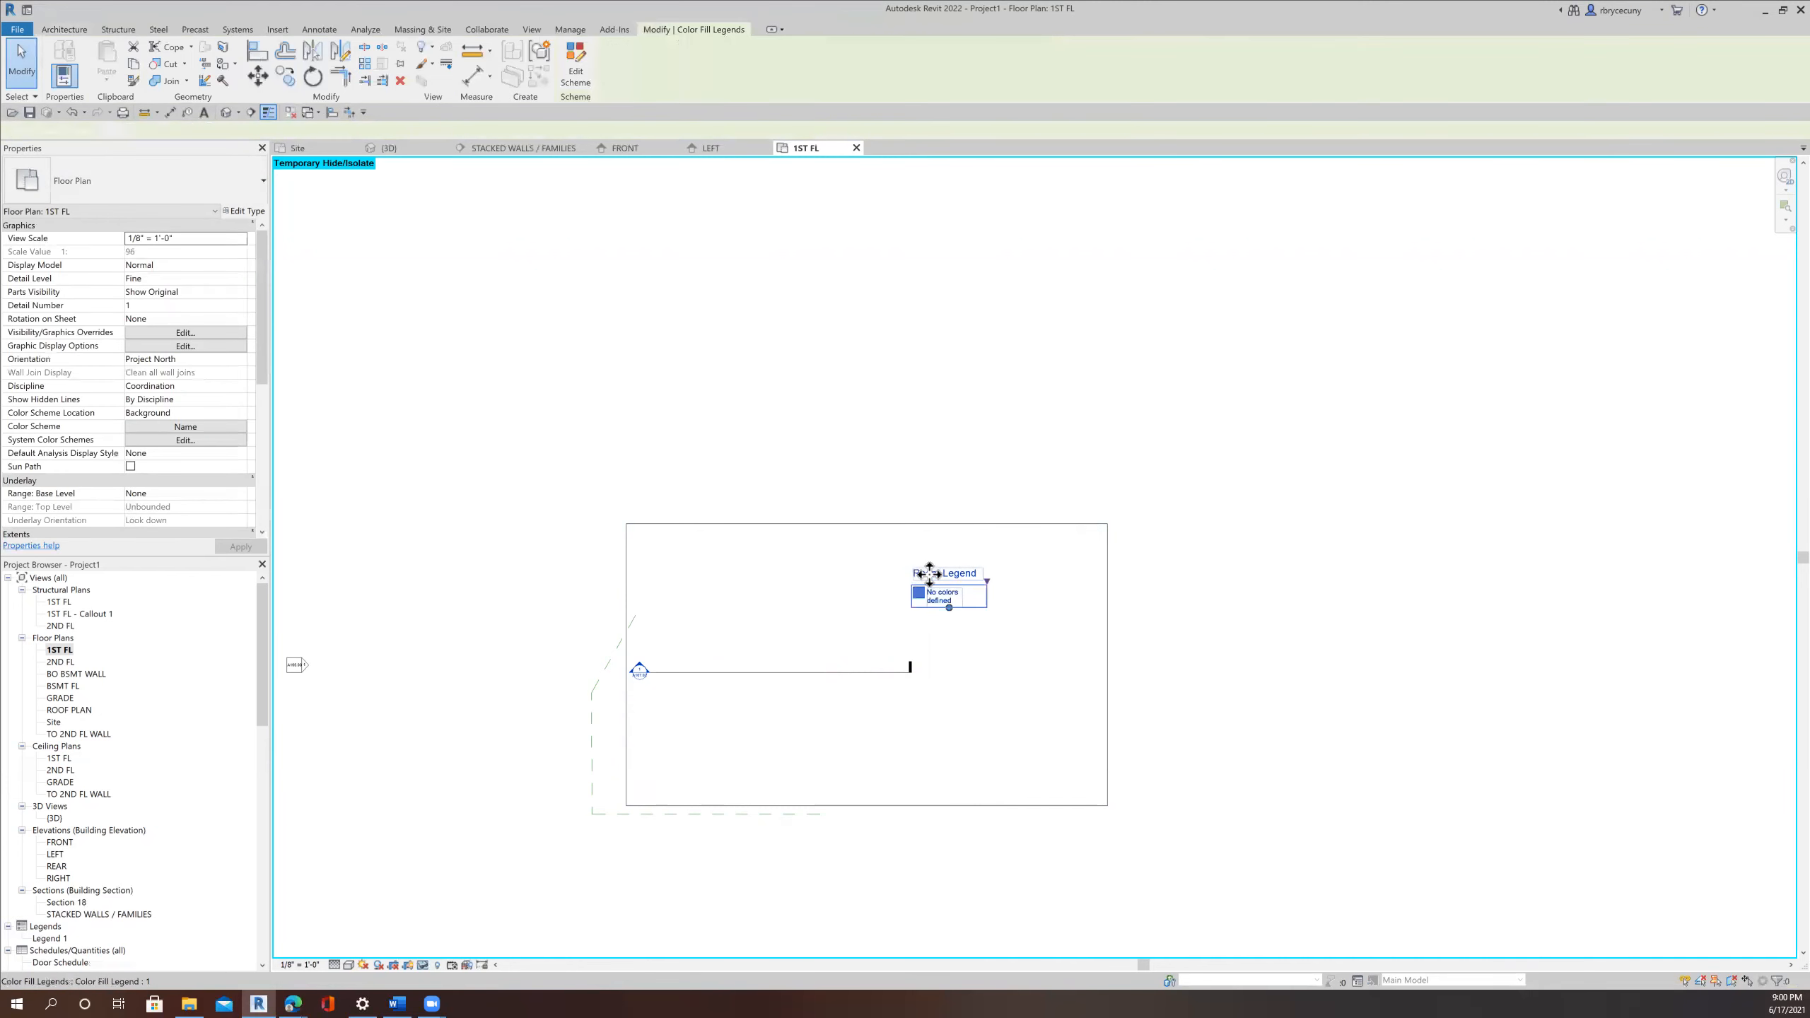
pyautogui.moveTo(1004, 554); pyautogui.dragTo(1118, 521)
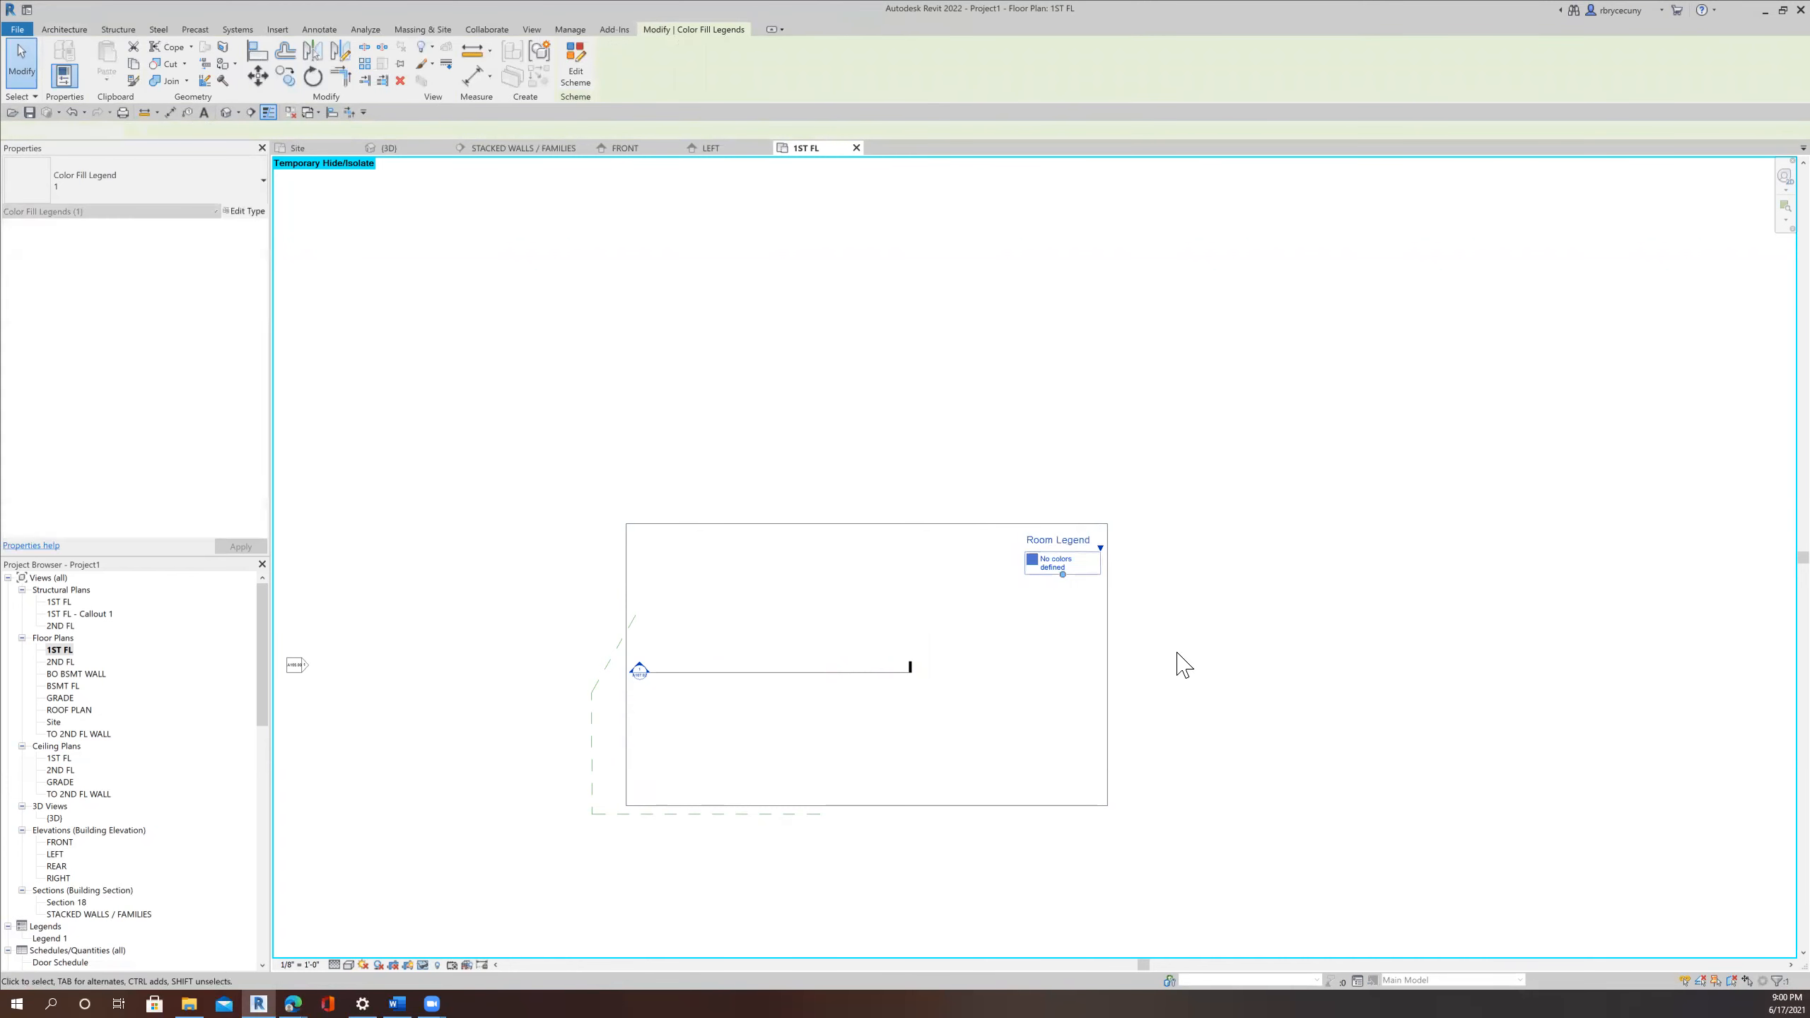
pyautogui.click(1180, 659)
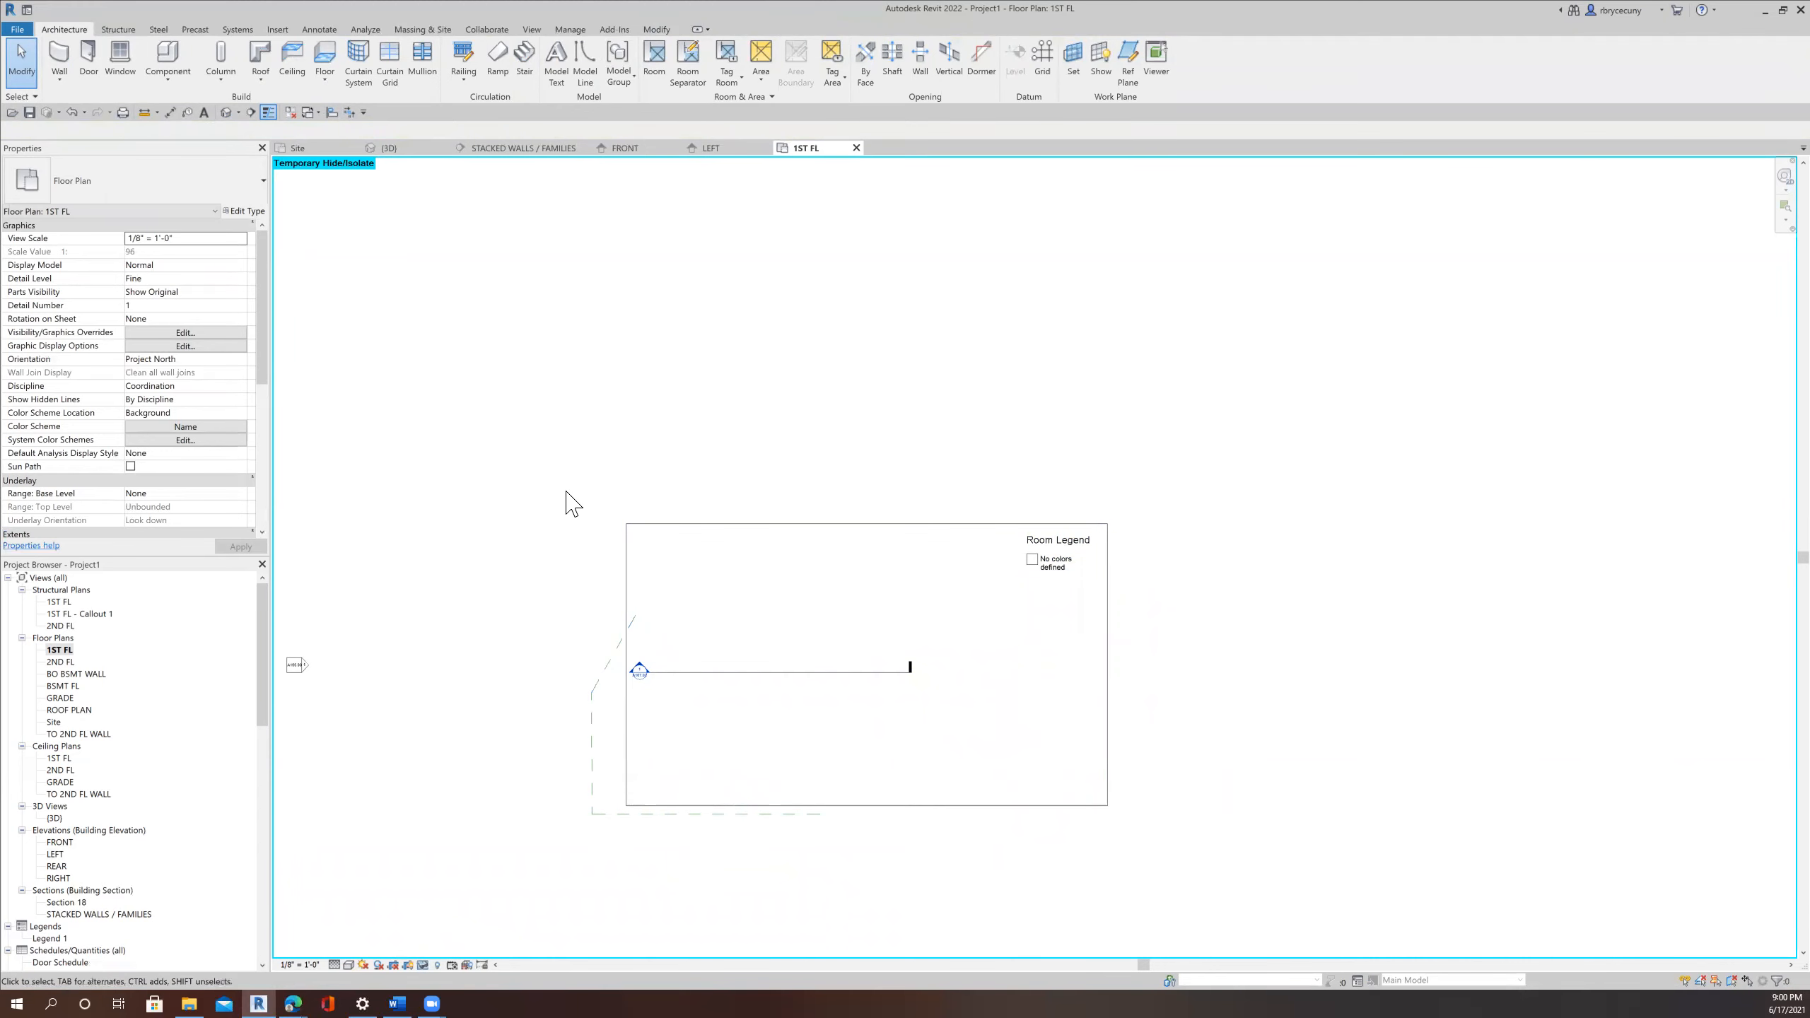
# Reset the temporary hide and draw a horizontal reference plane along the buffer line below BUILDING SETBACK LINE, from corner to corner.
pyautogui.click(420, 968)
pyautogui.click(487, 947)
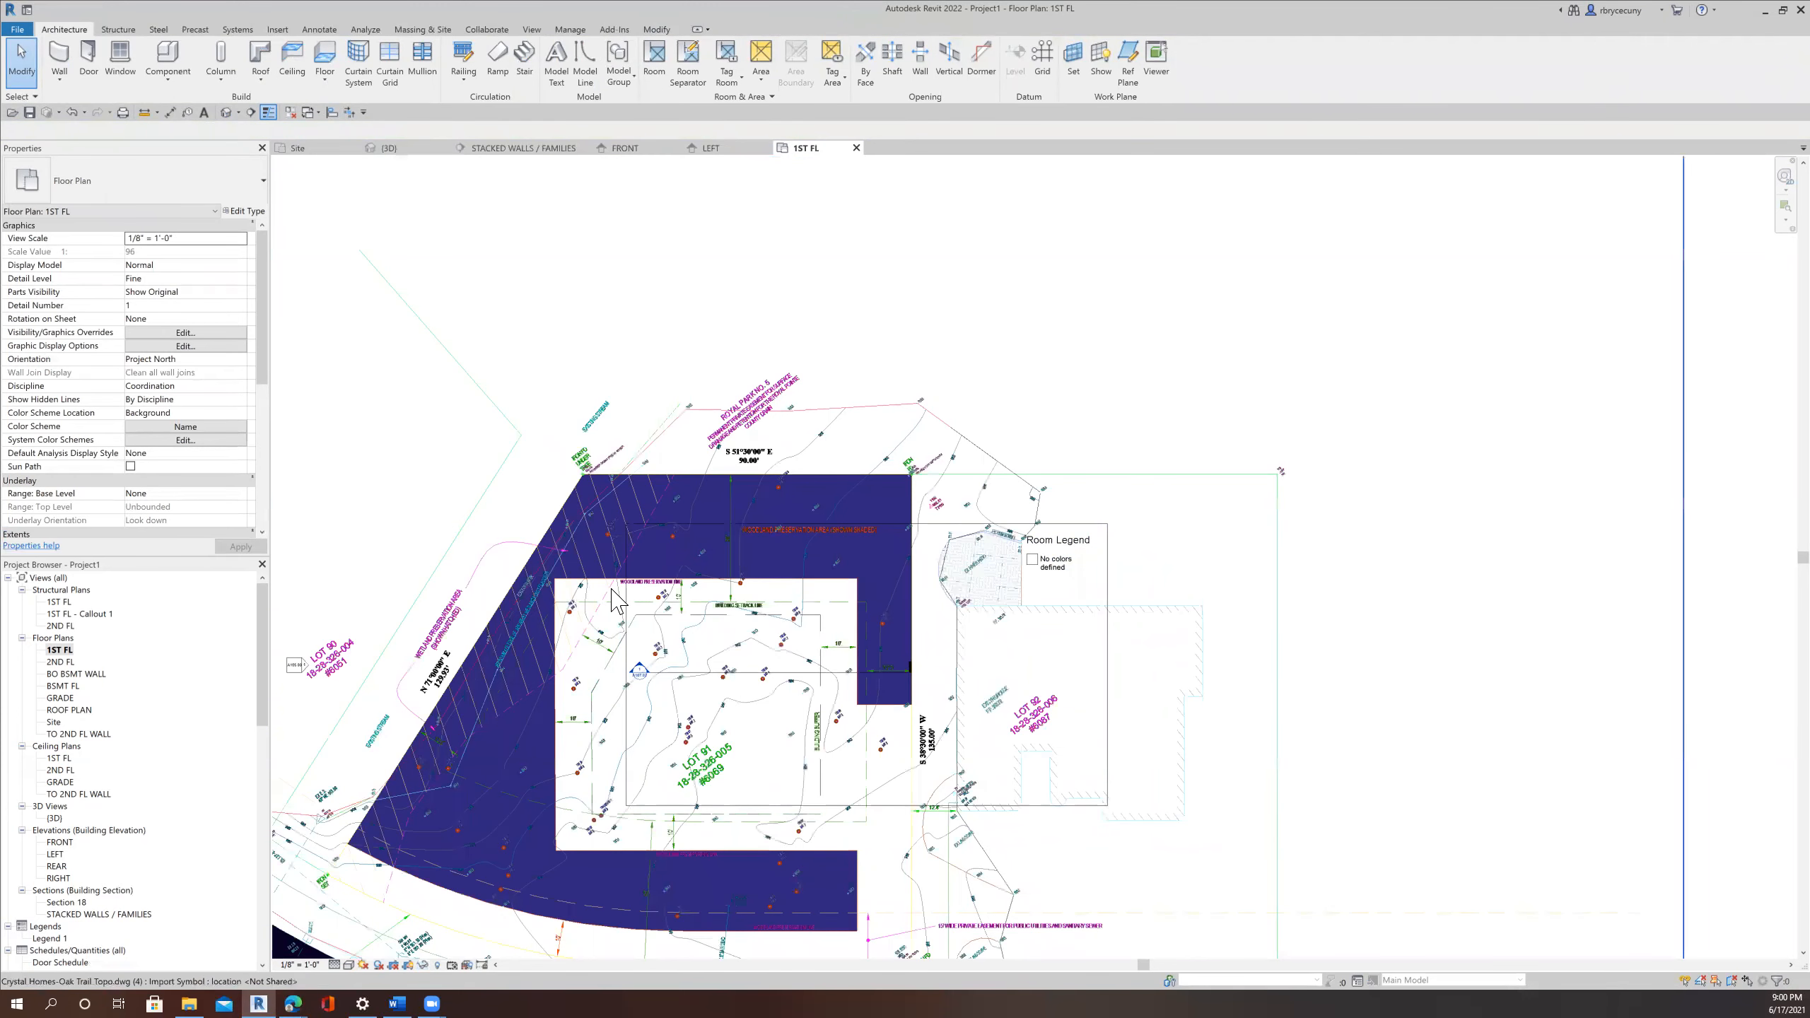
pyautogui.scroll(4, 611, 599)
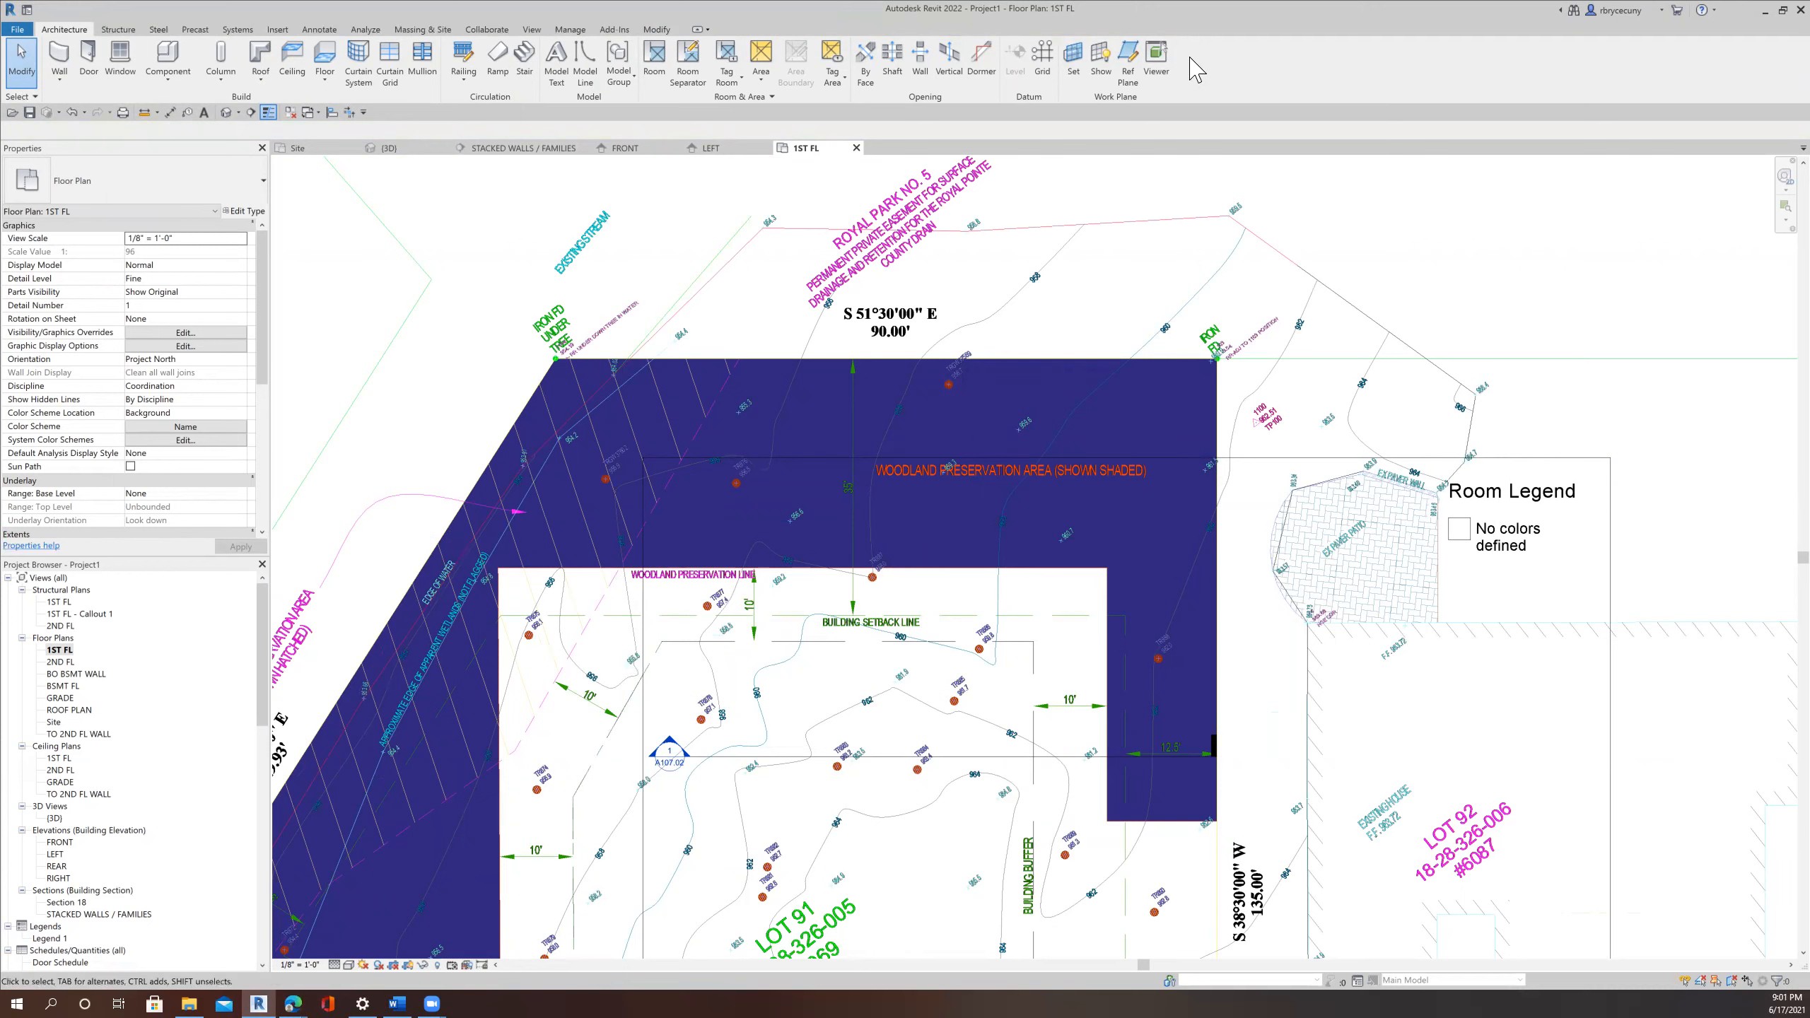
pyautogui.click(1127, 66)
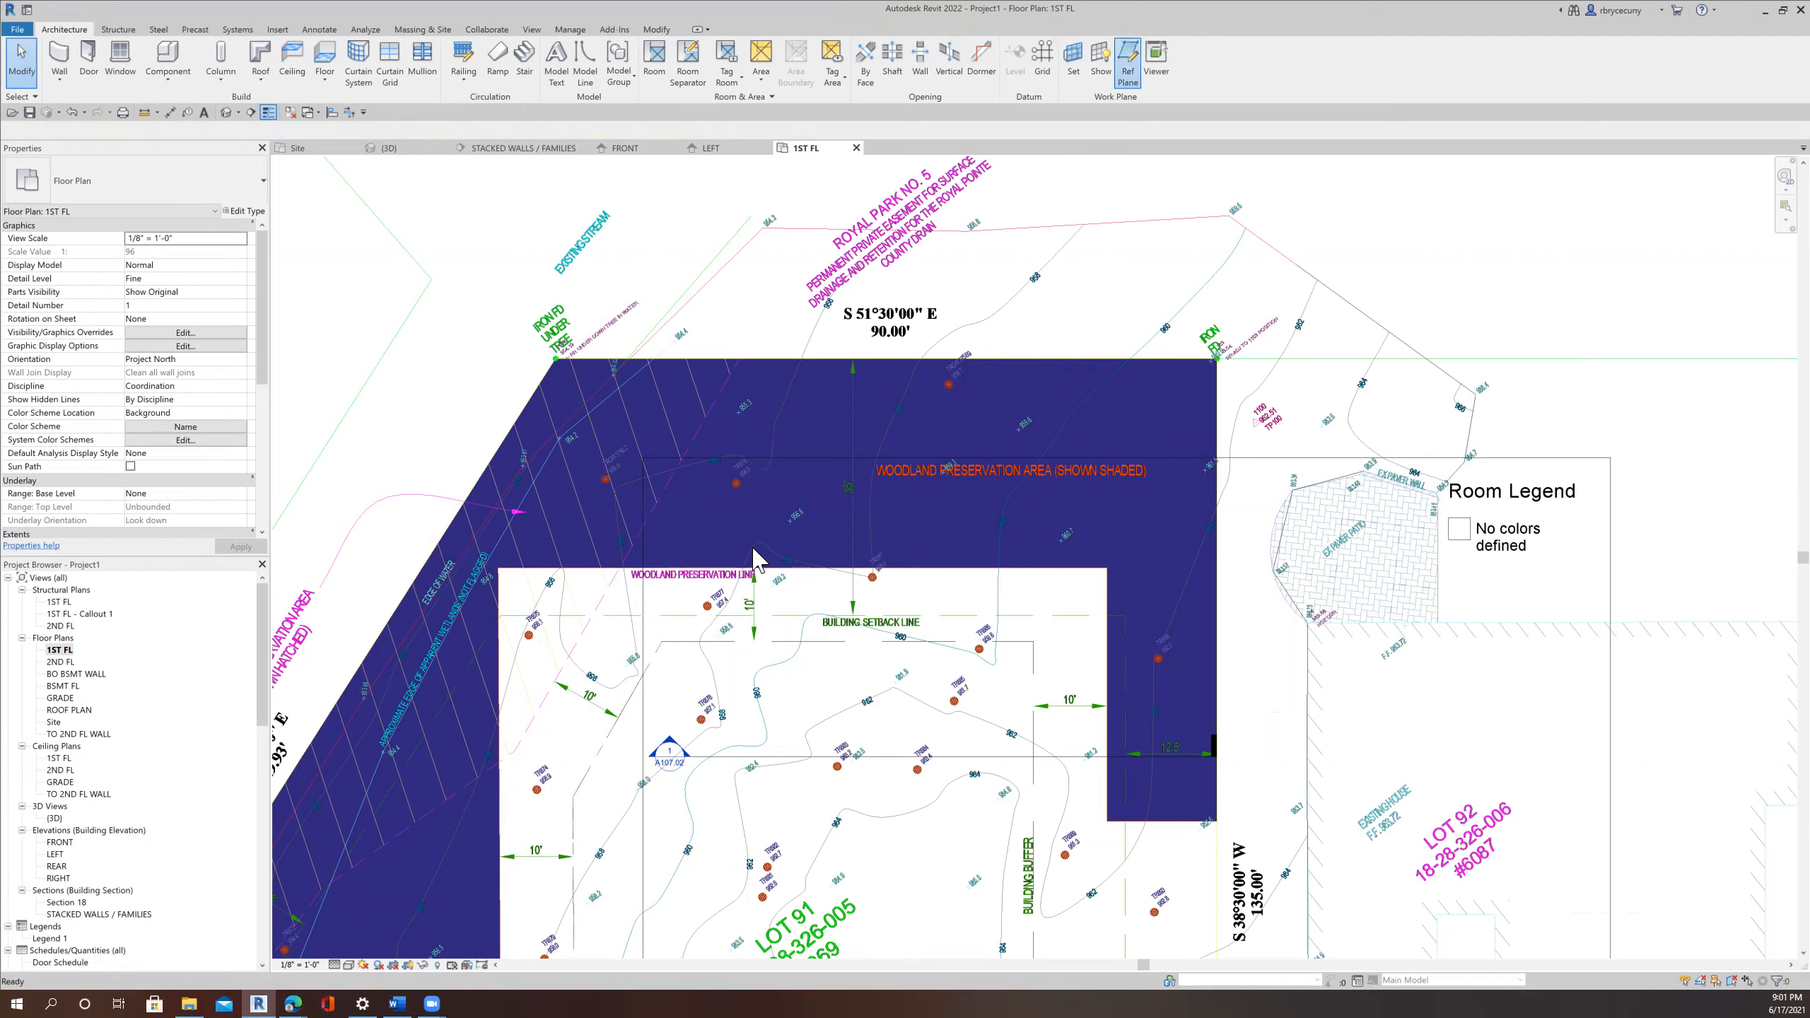
pyautogui.click(660, 641)
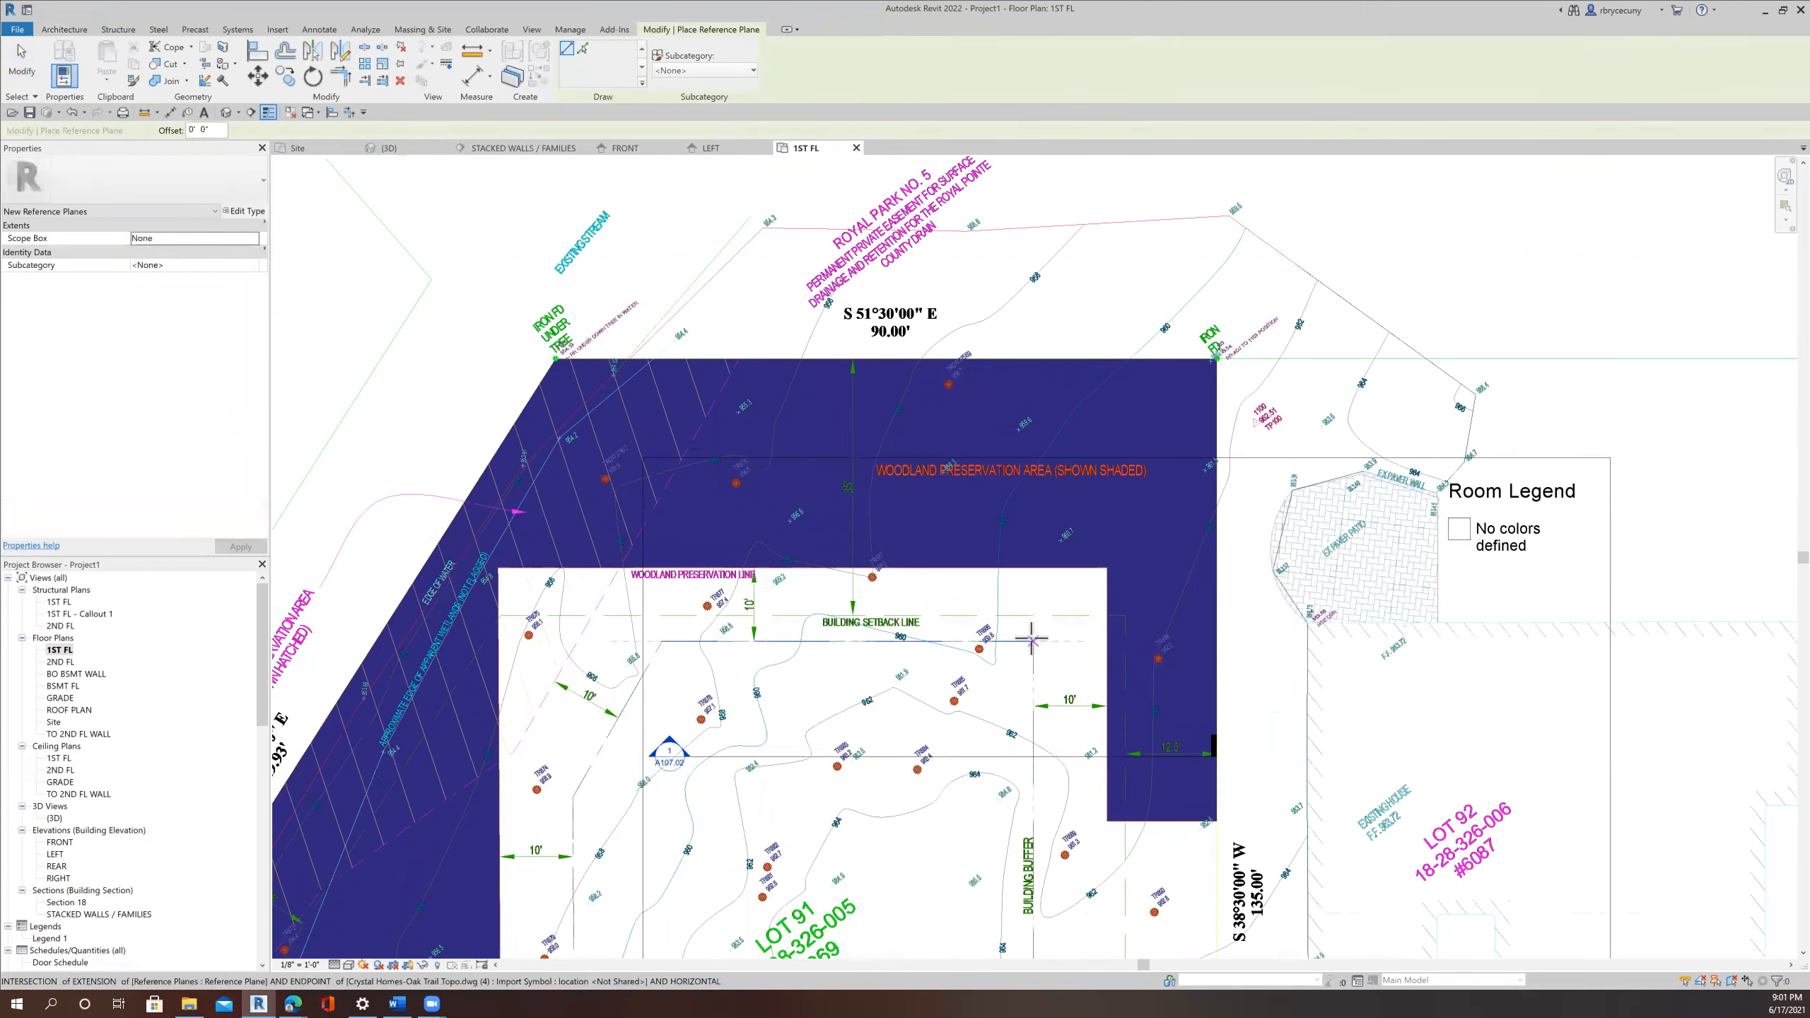
pyautogui.click(1033, 642)
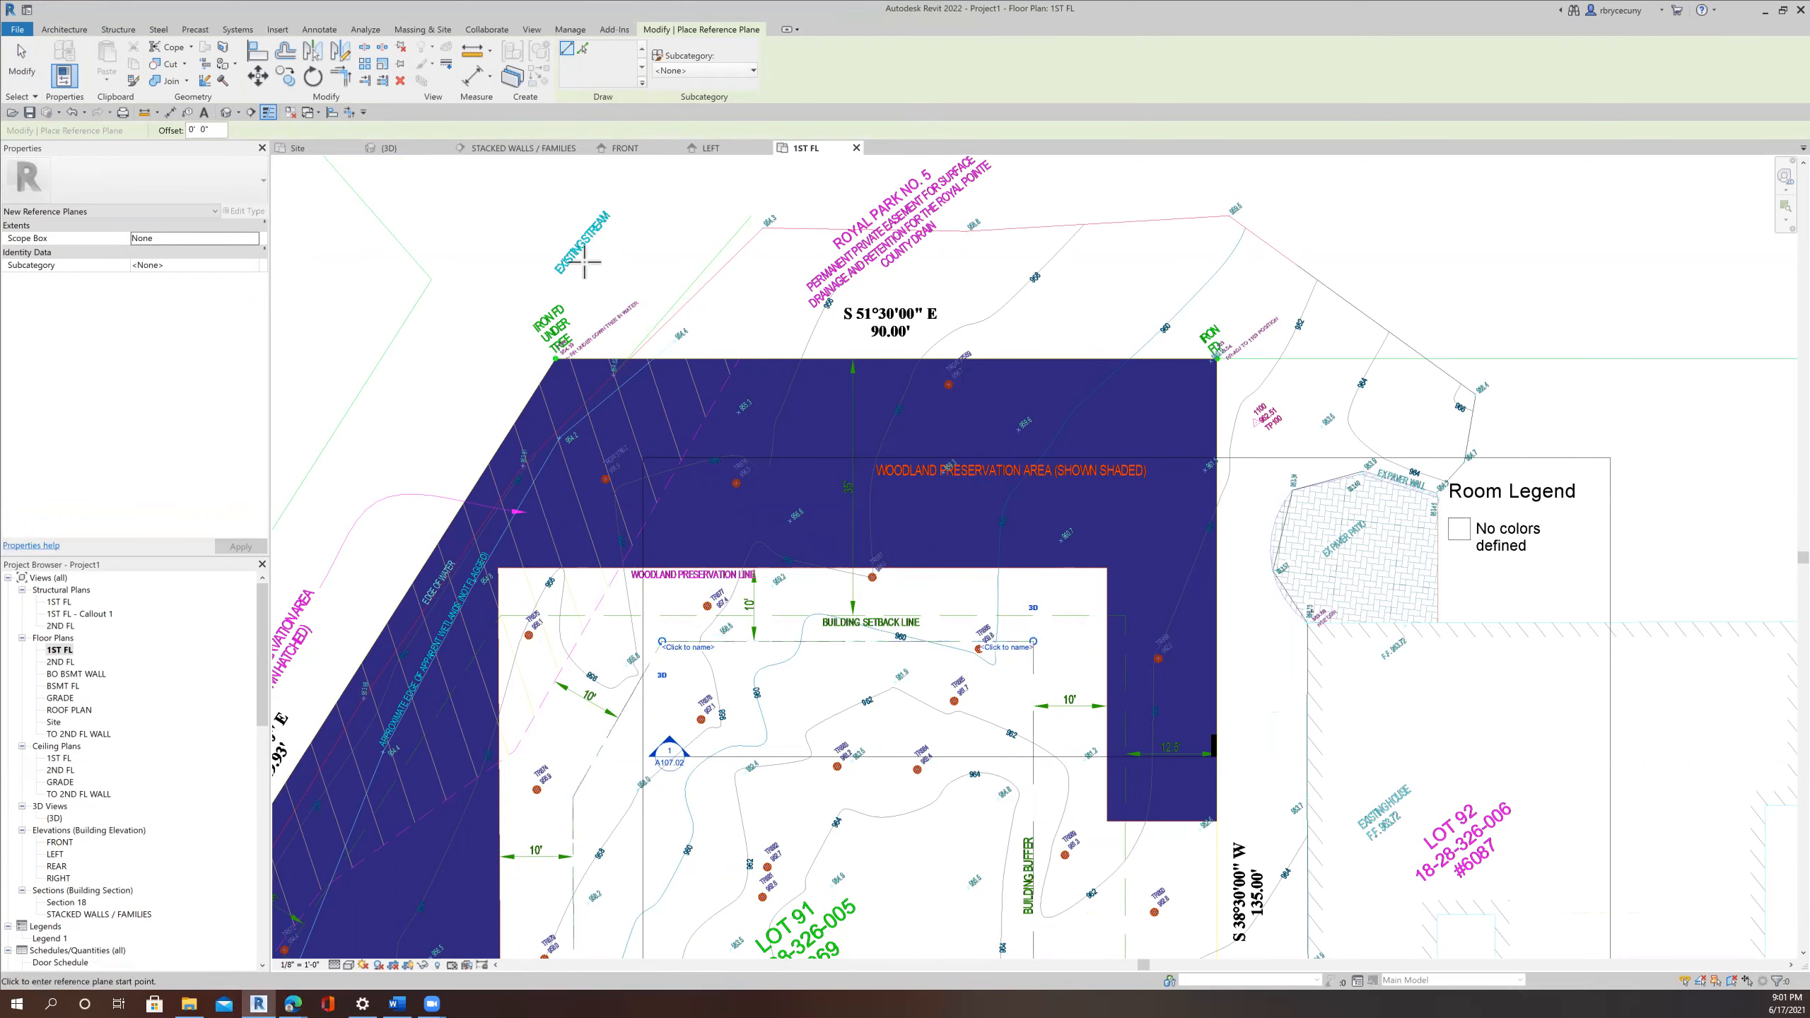
# Temporarily hide the imported Crystal Homes-Oak Trail Topo drawing to check the reference planes drawn so far, and reset the hide.
pyautogui.press('Escape')
pyautogui.press('Escape')
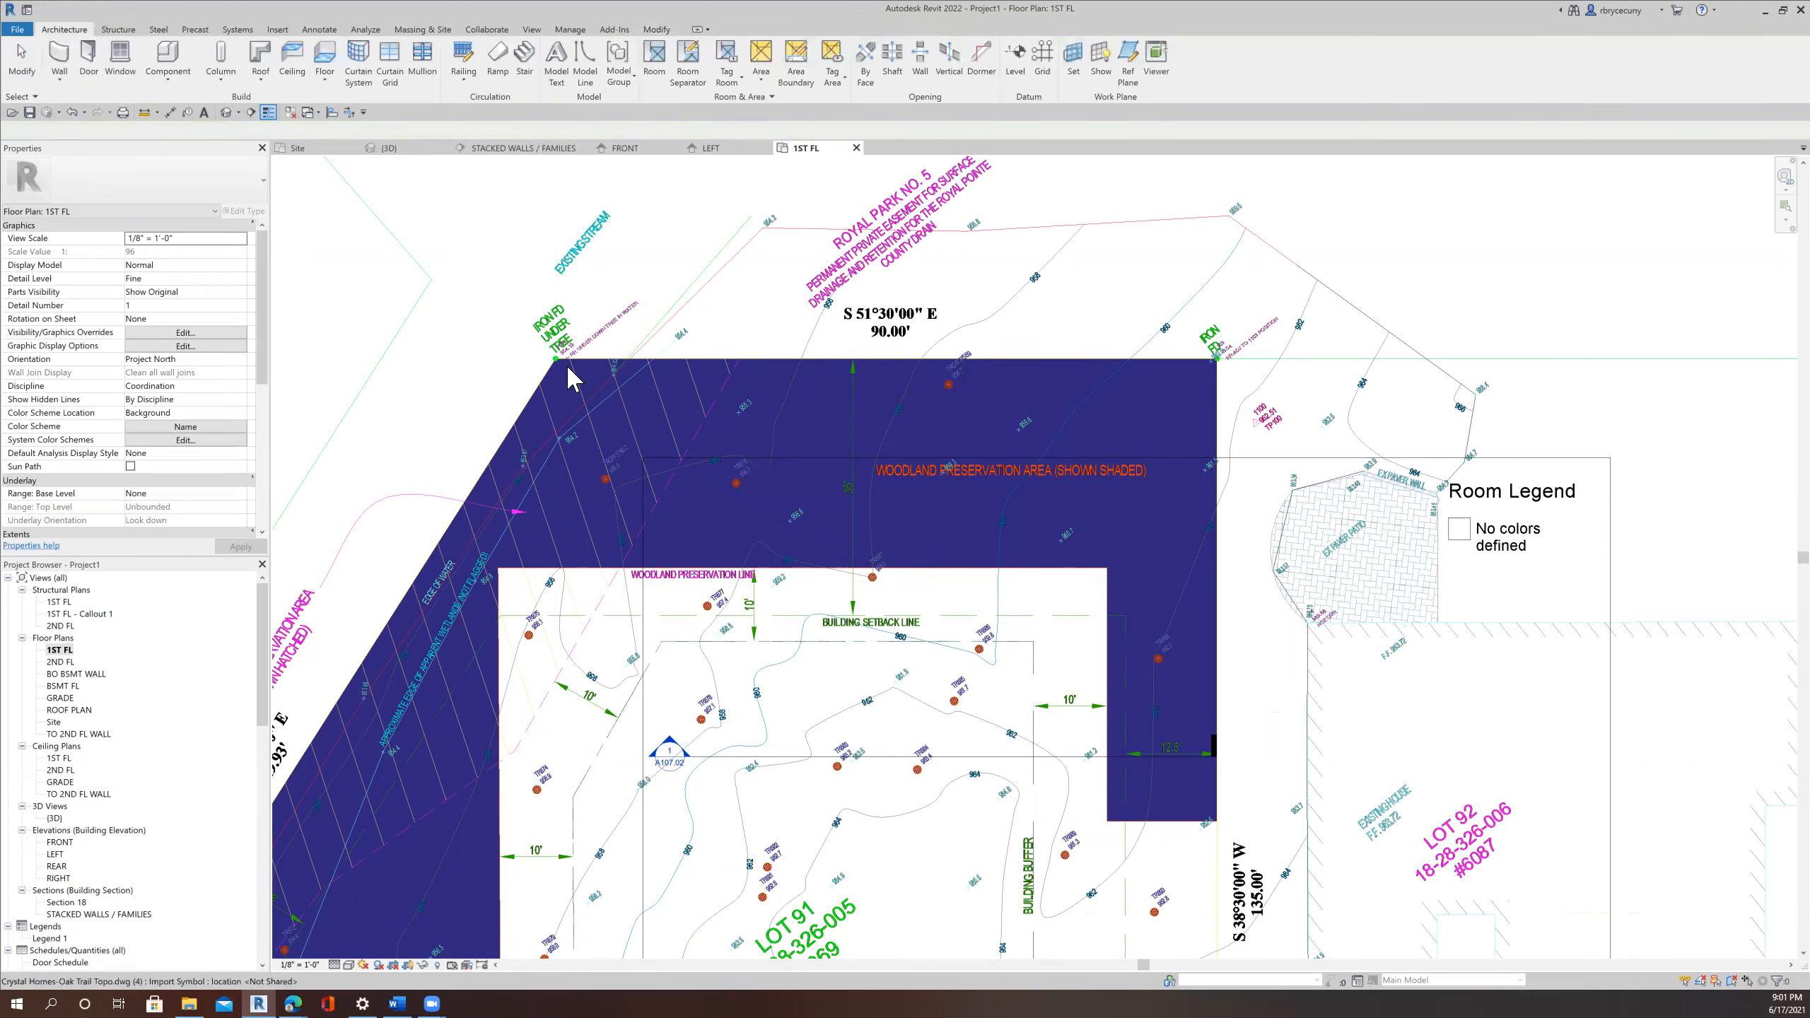
pyautogui.click(567, 367)
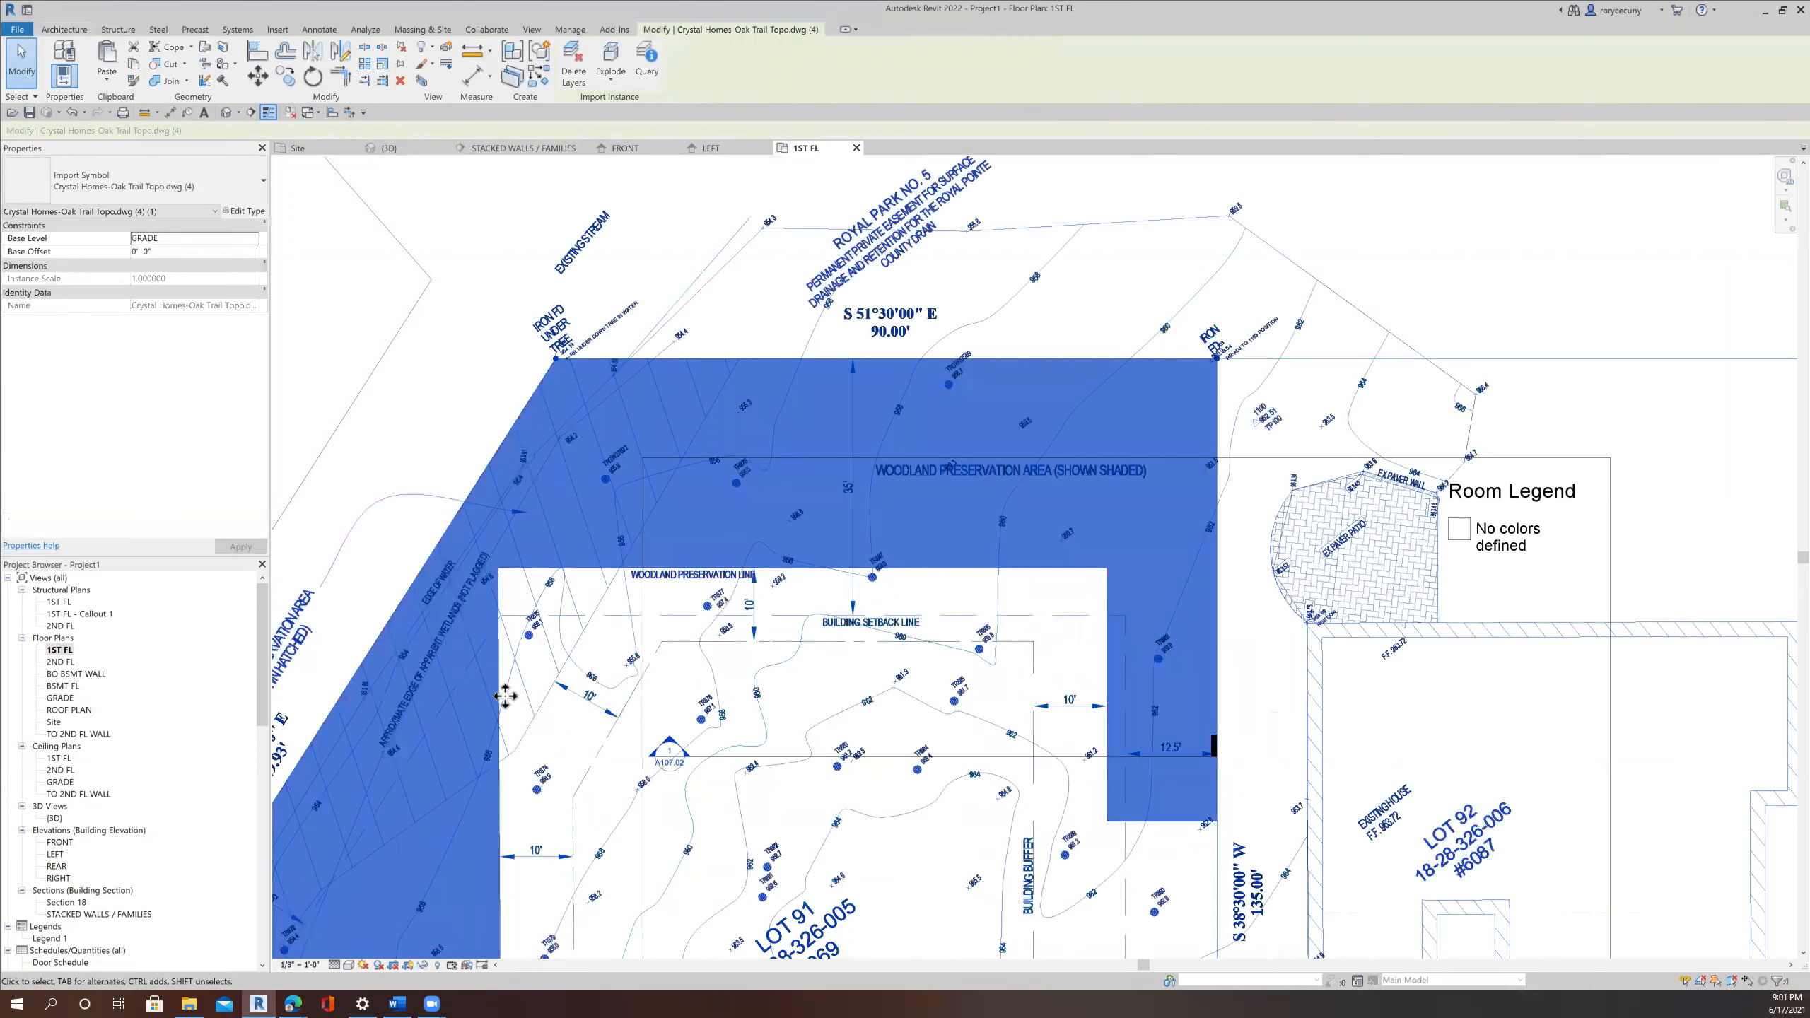
pyautogui.click(437, 964)
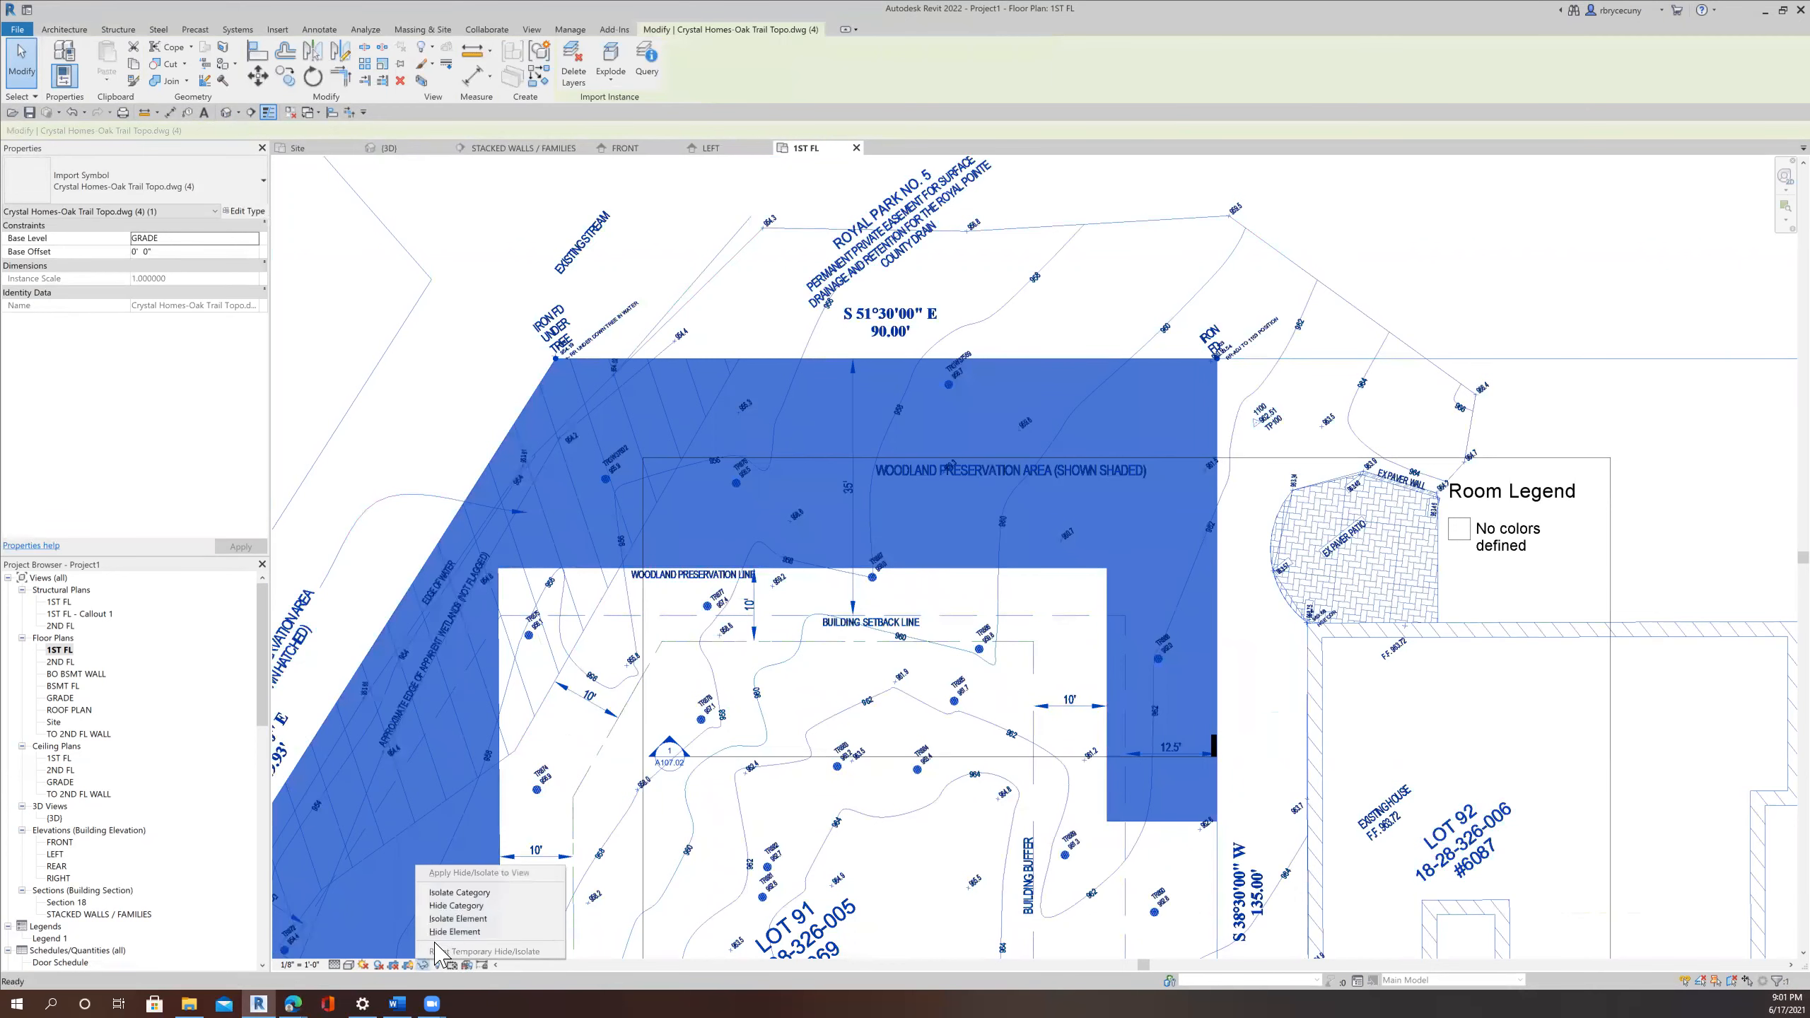
pyautogui.click(437, 934)
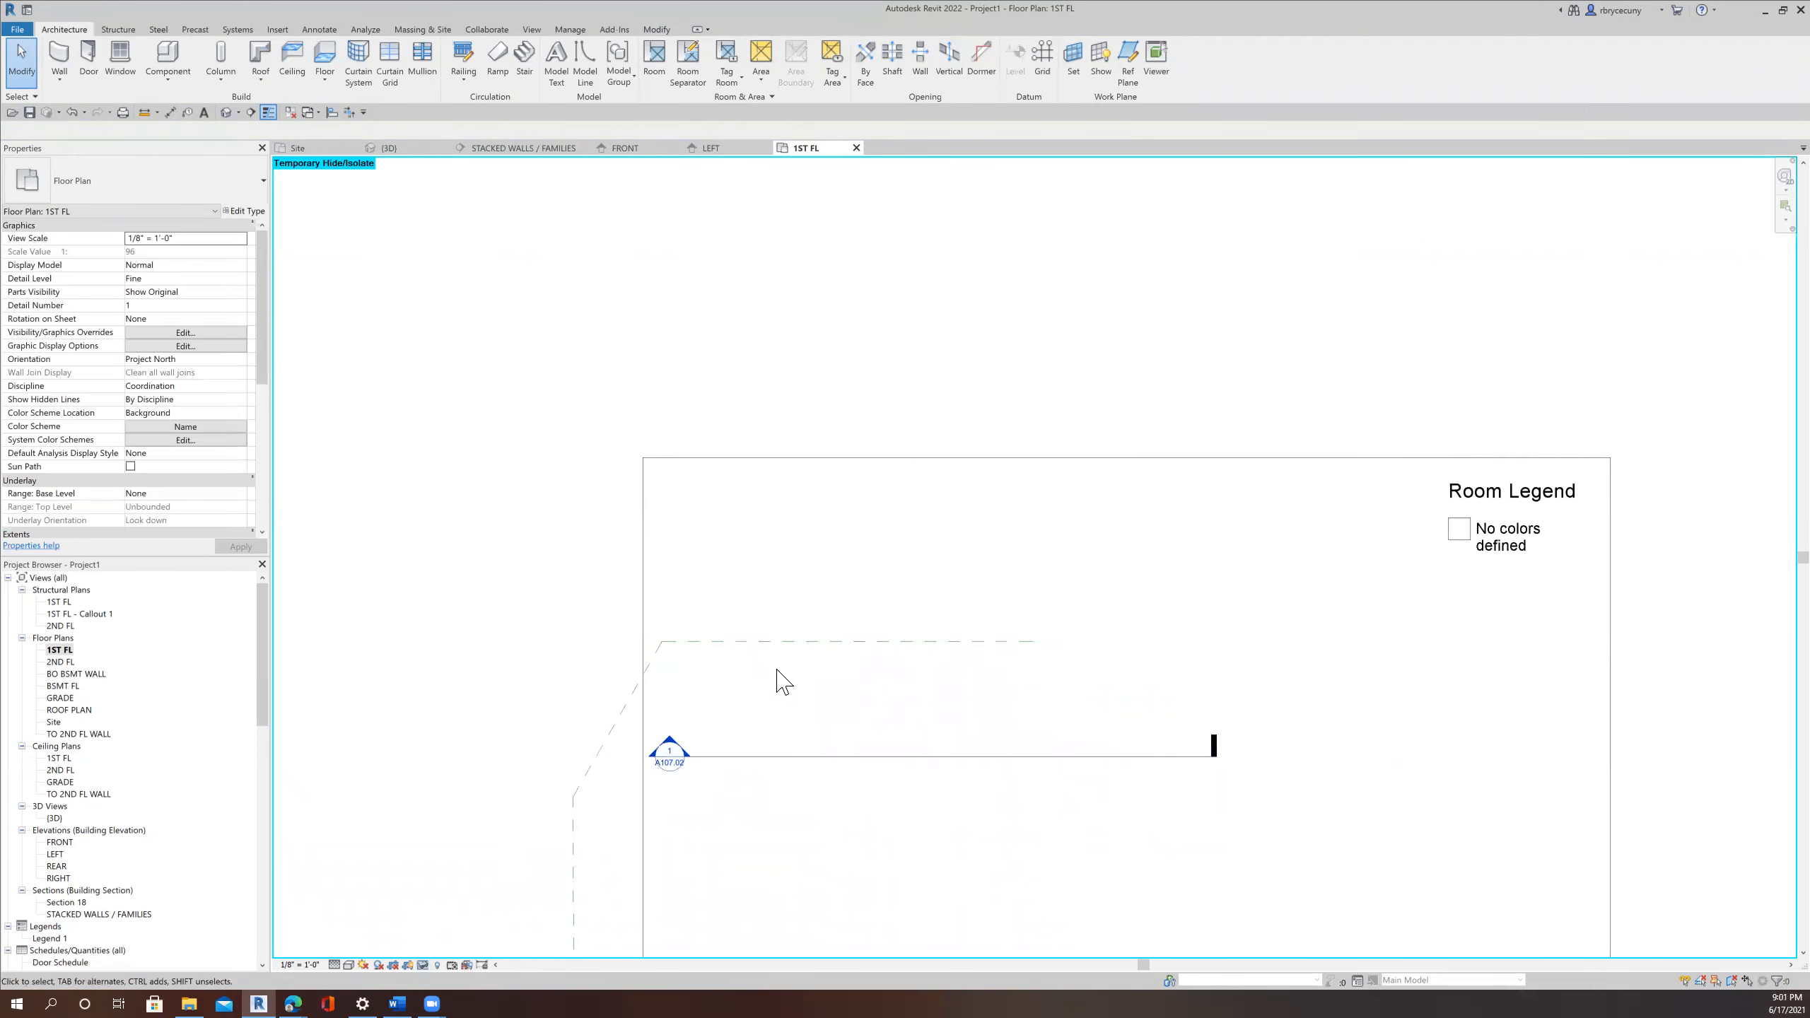
pyautogui.scroll(-2, 792, 706)
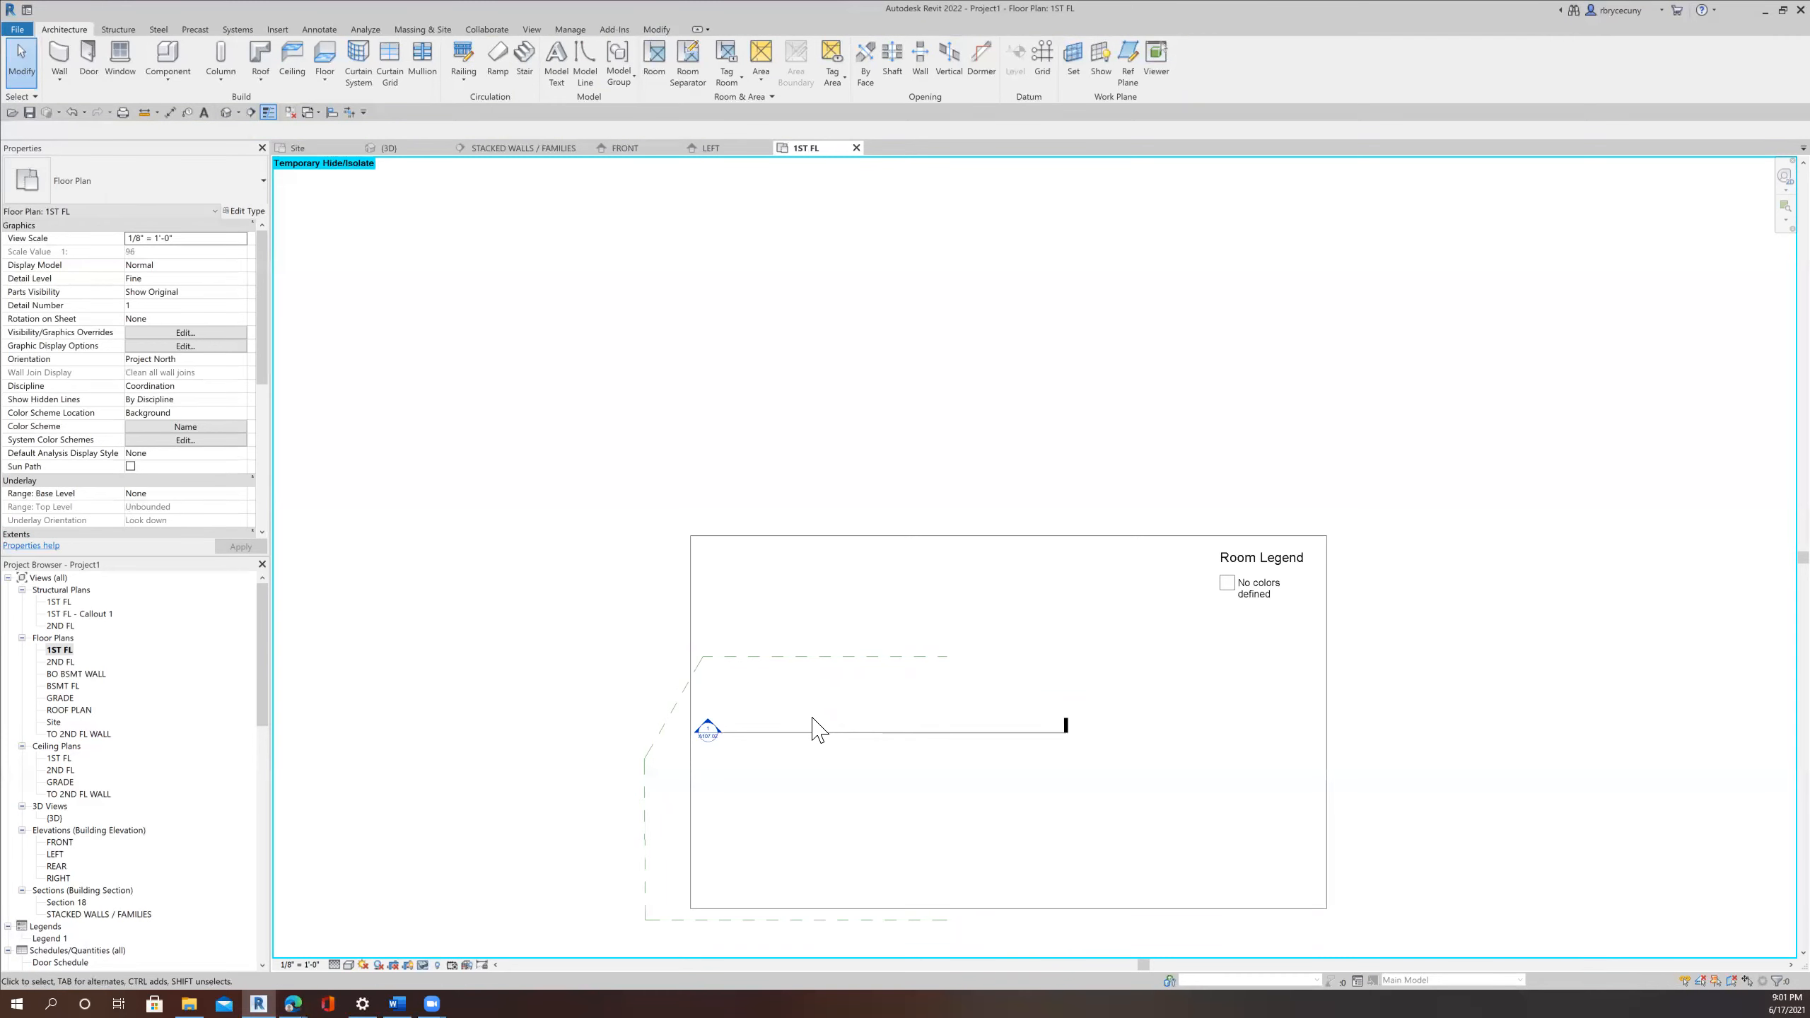
pyautogui.click(419, 966)
pyautogui.moveTo(977, 729); pyautogui.dragTo(663, 104, button='middle')
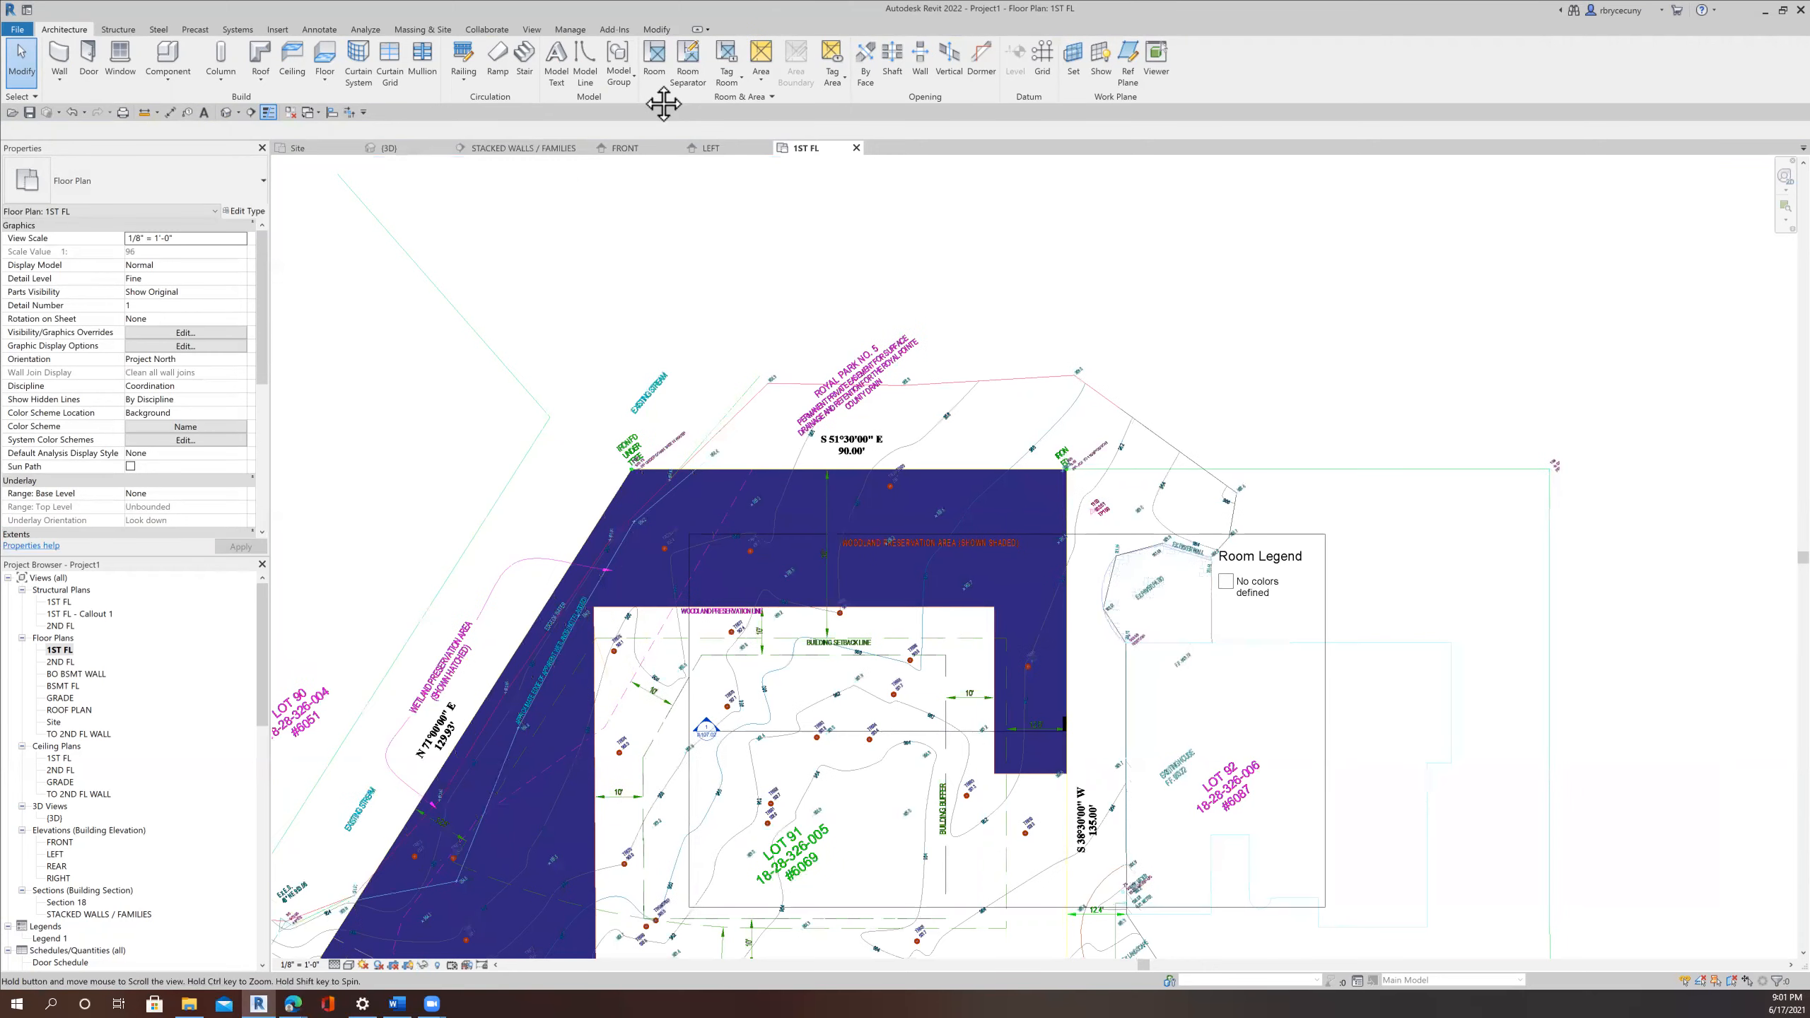
pyautogui.click(1130, 75)
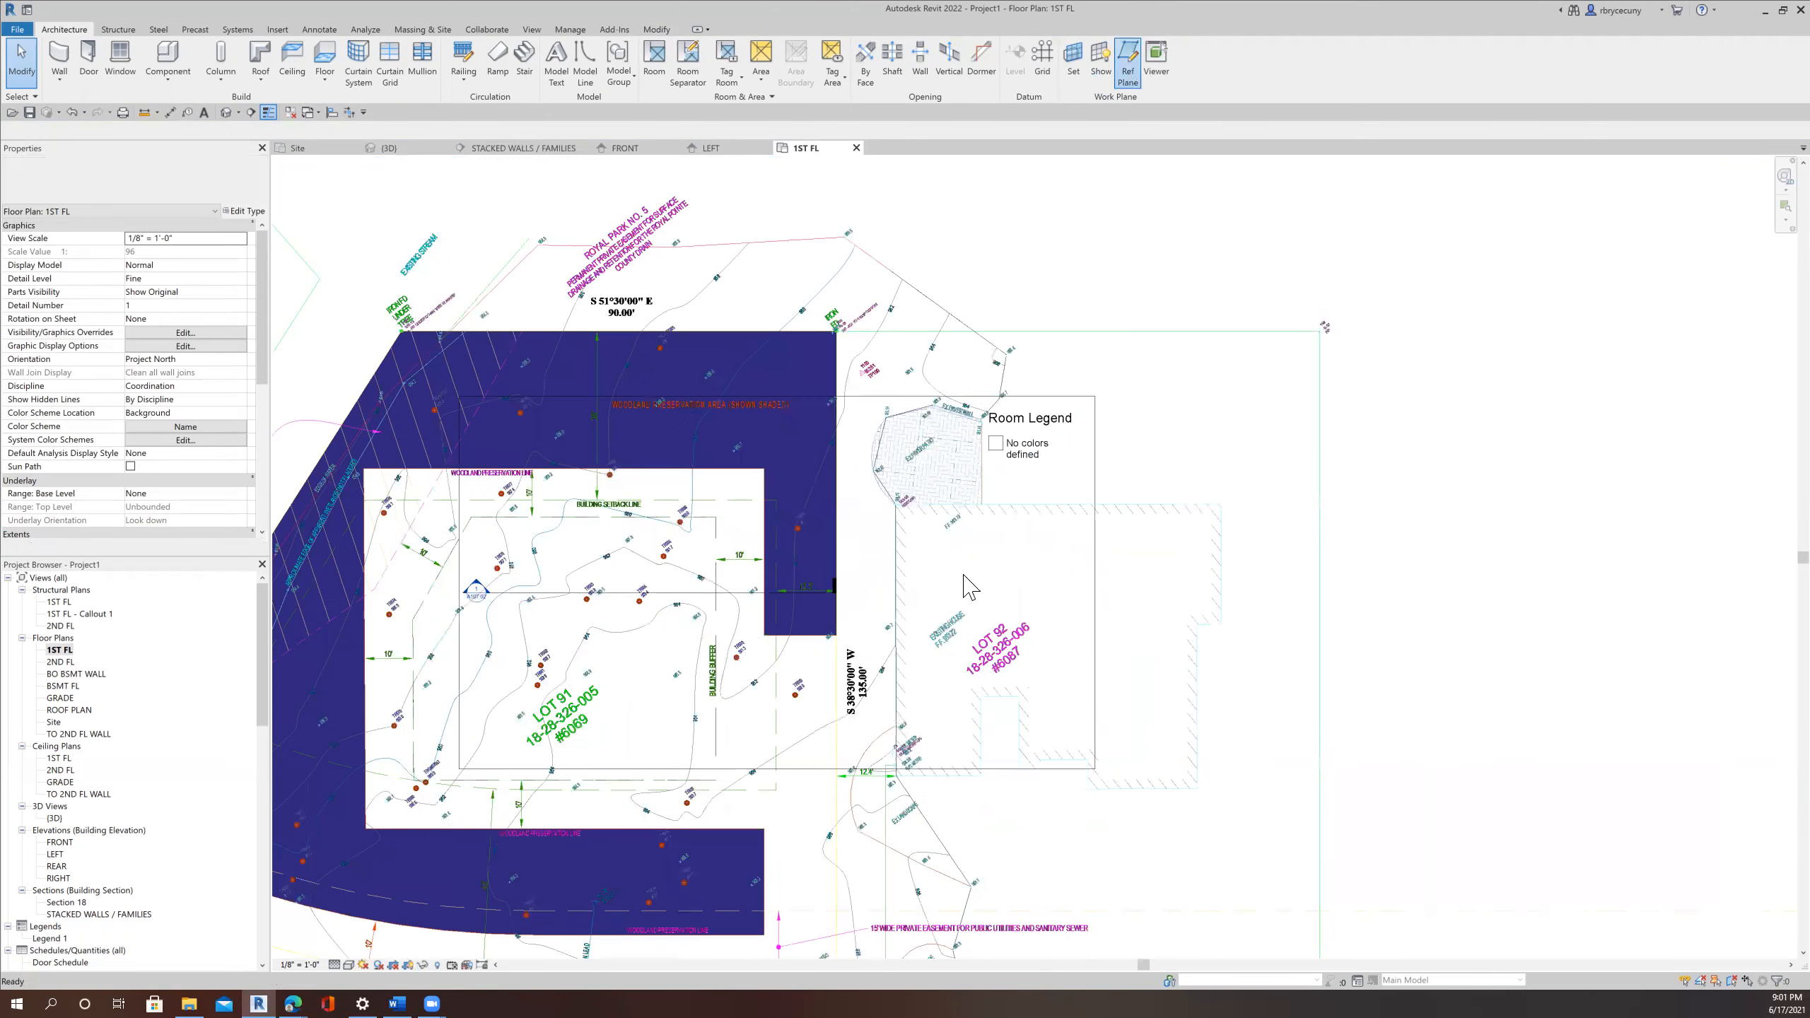
pyautogui.click(716, 517)
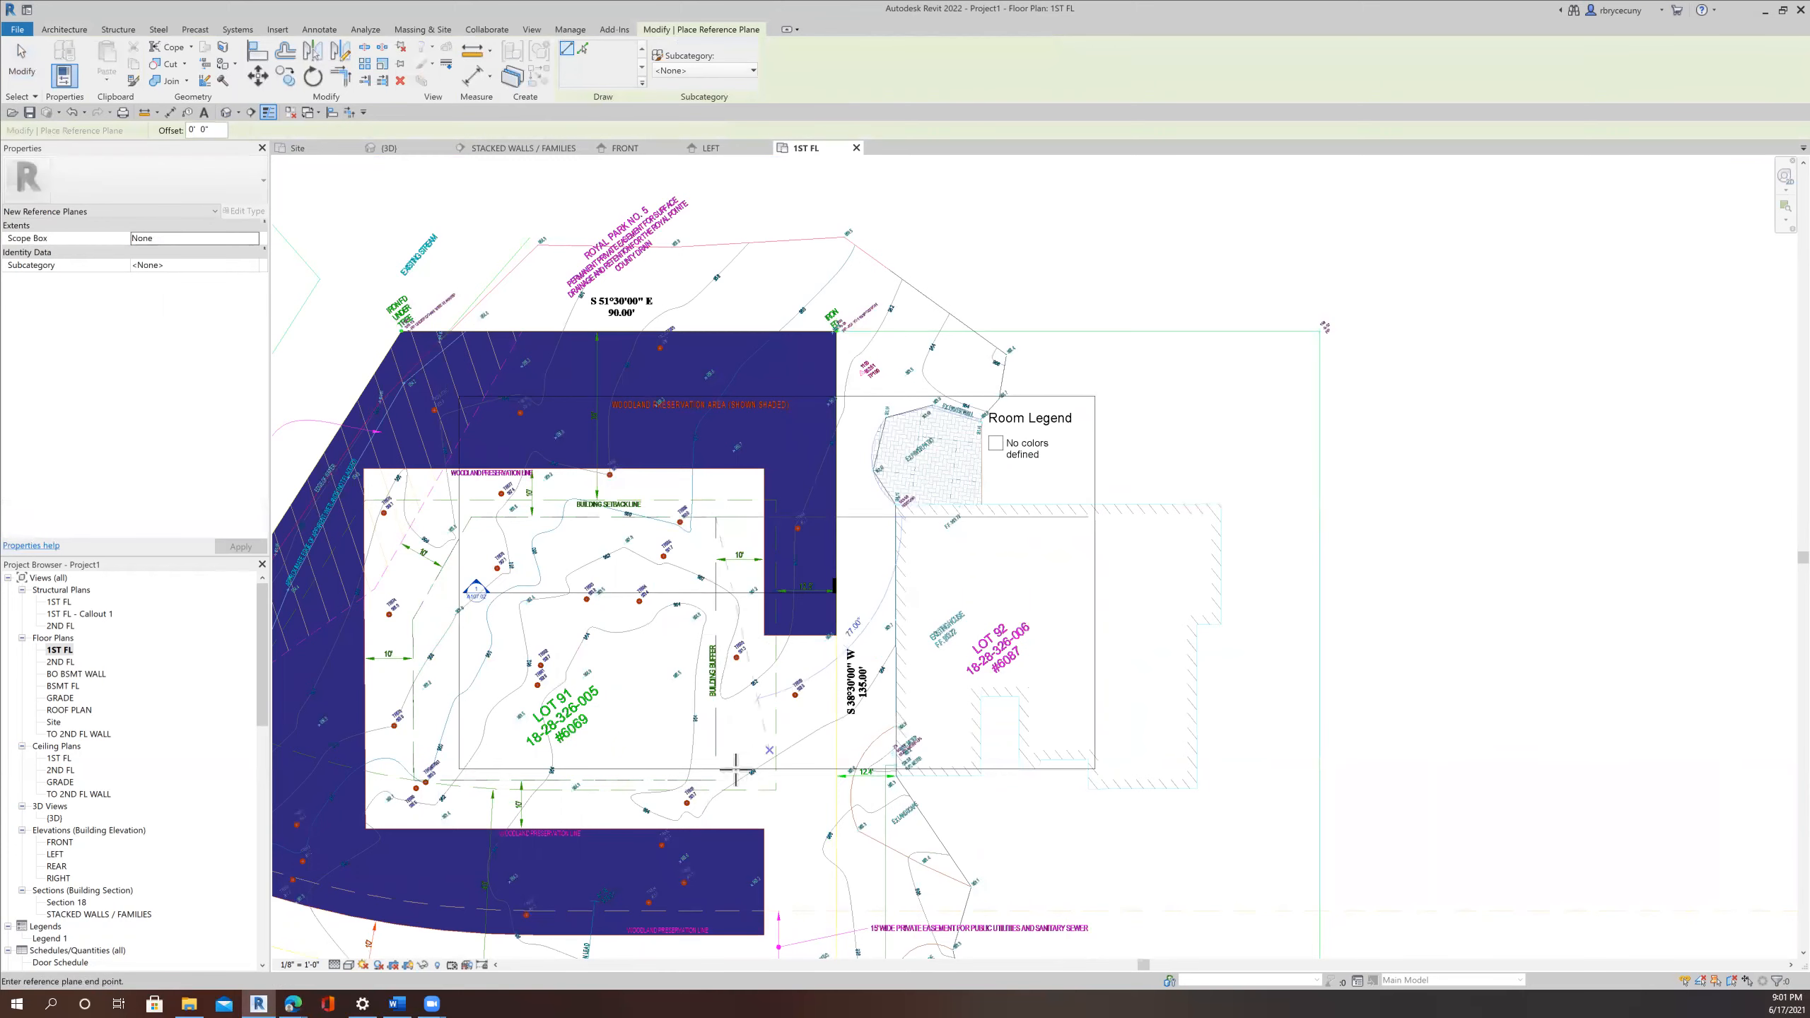
pyautogui.click(715, 779)
pyautogui.press('Escape')
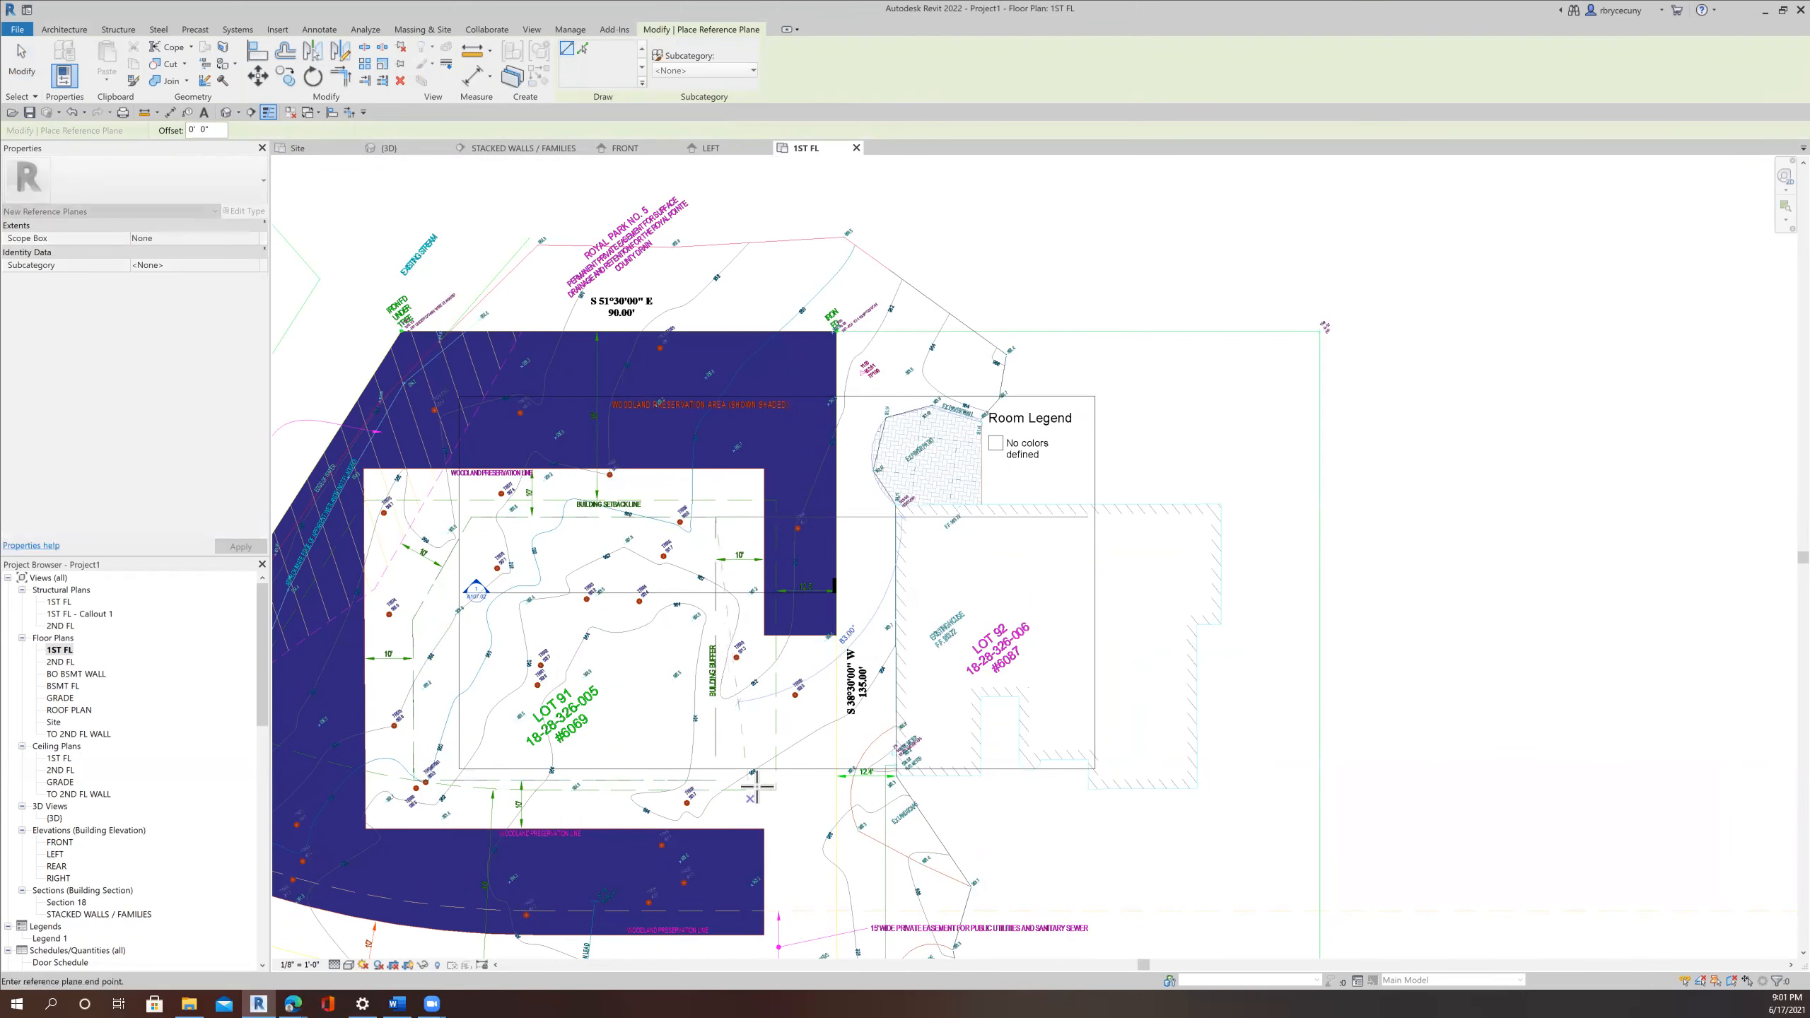
pyautogui.press('Escape')
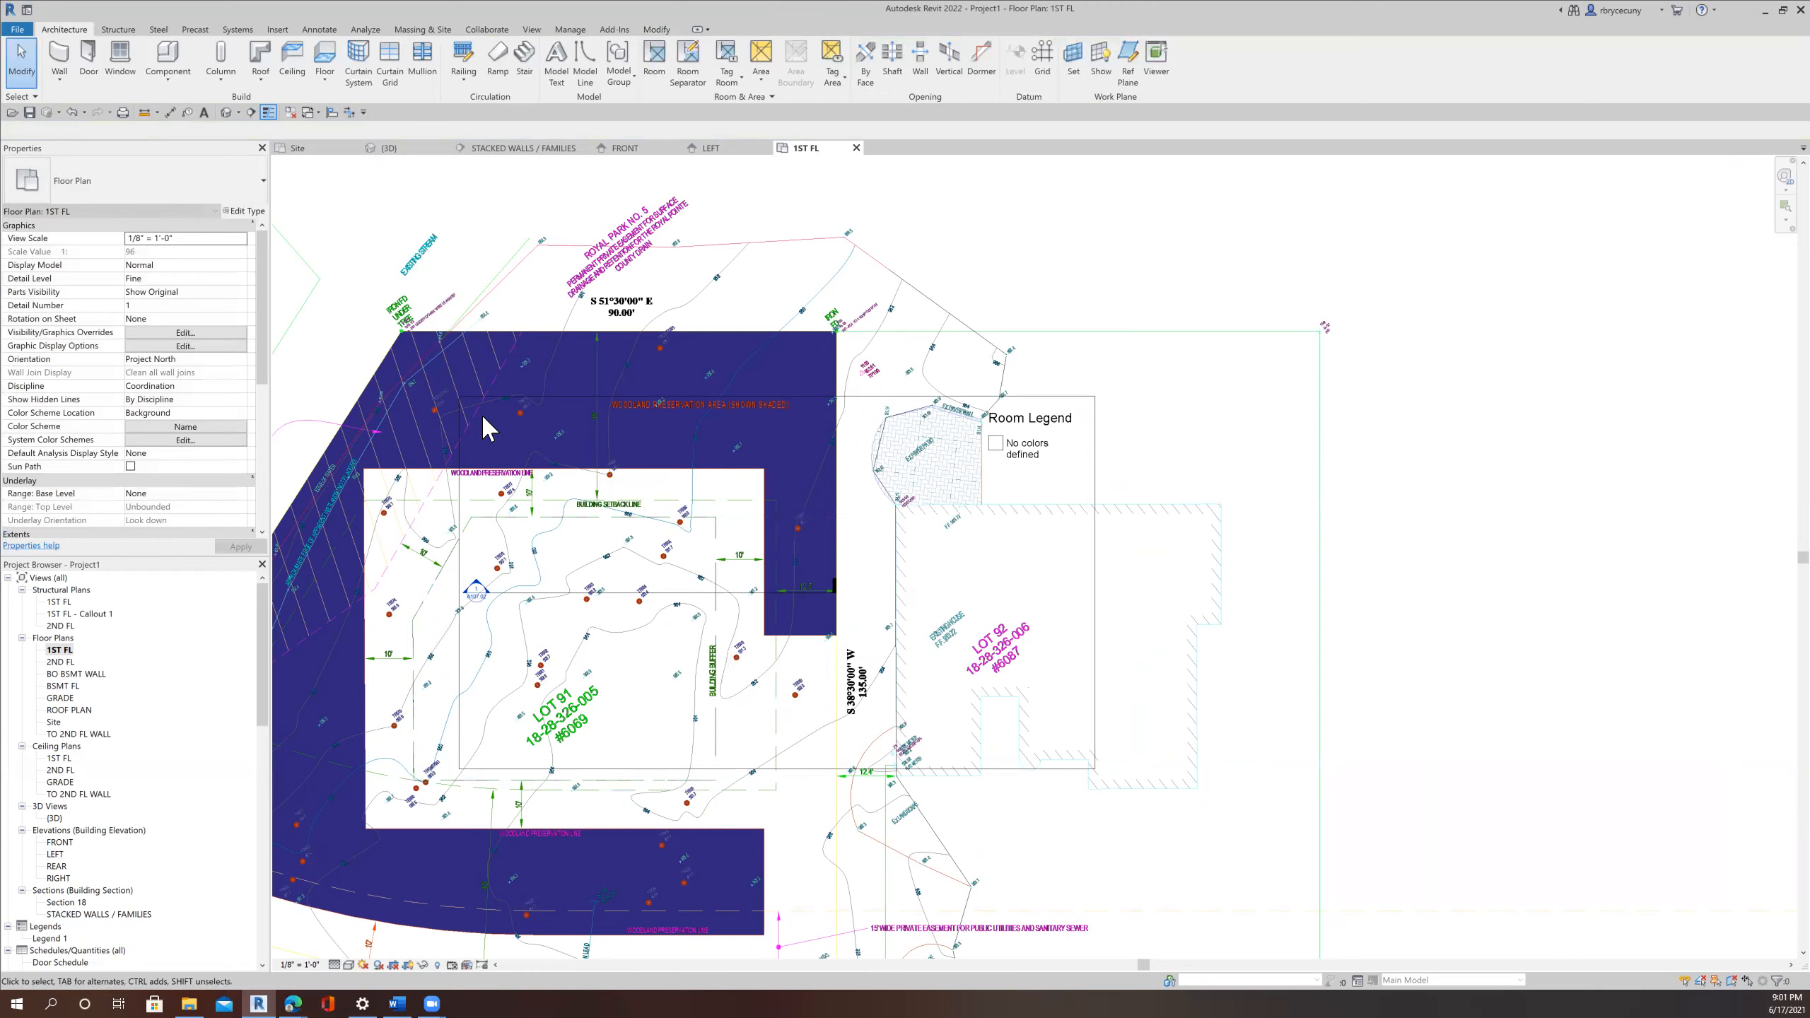
# Hide the imported topo element temporarily to check which side of the reference plane outline is missing, and restore the drawing.
pyautogui.click(508, 332)
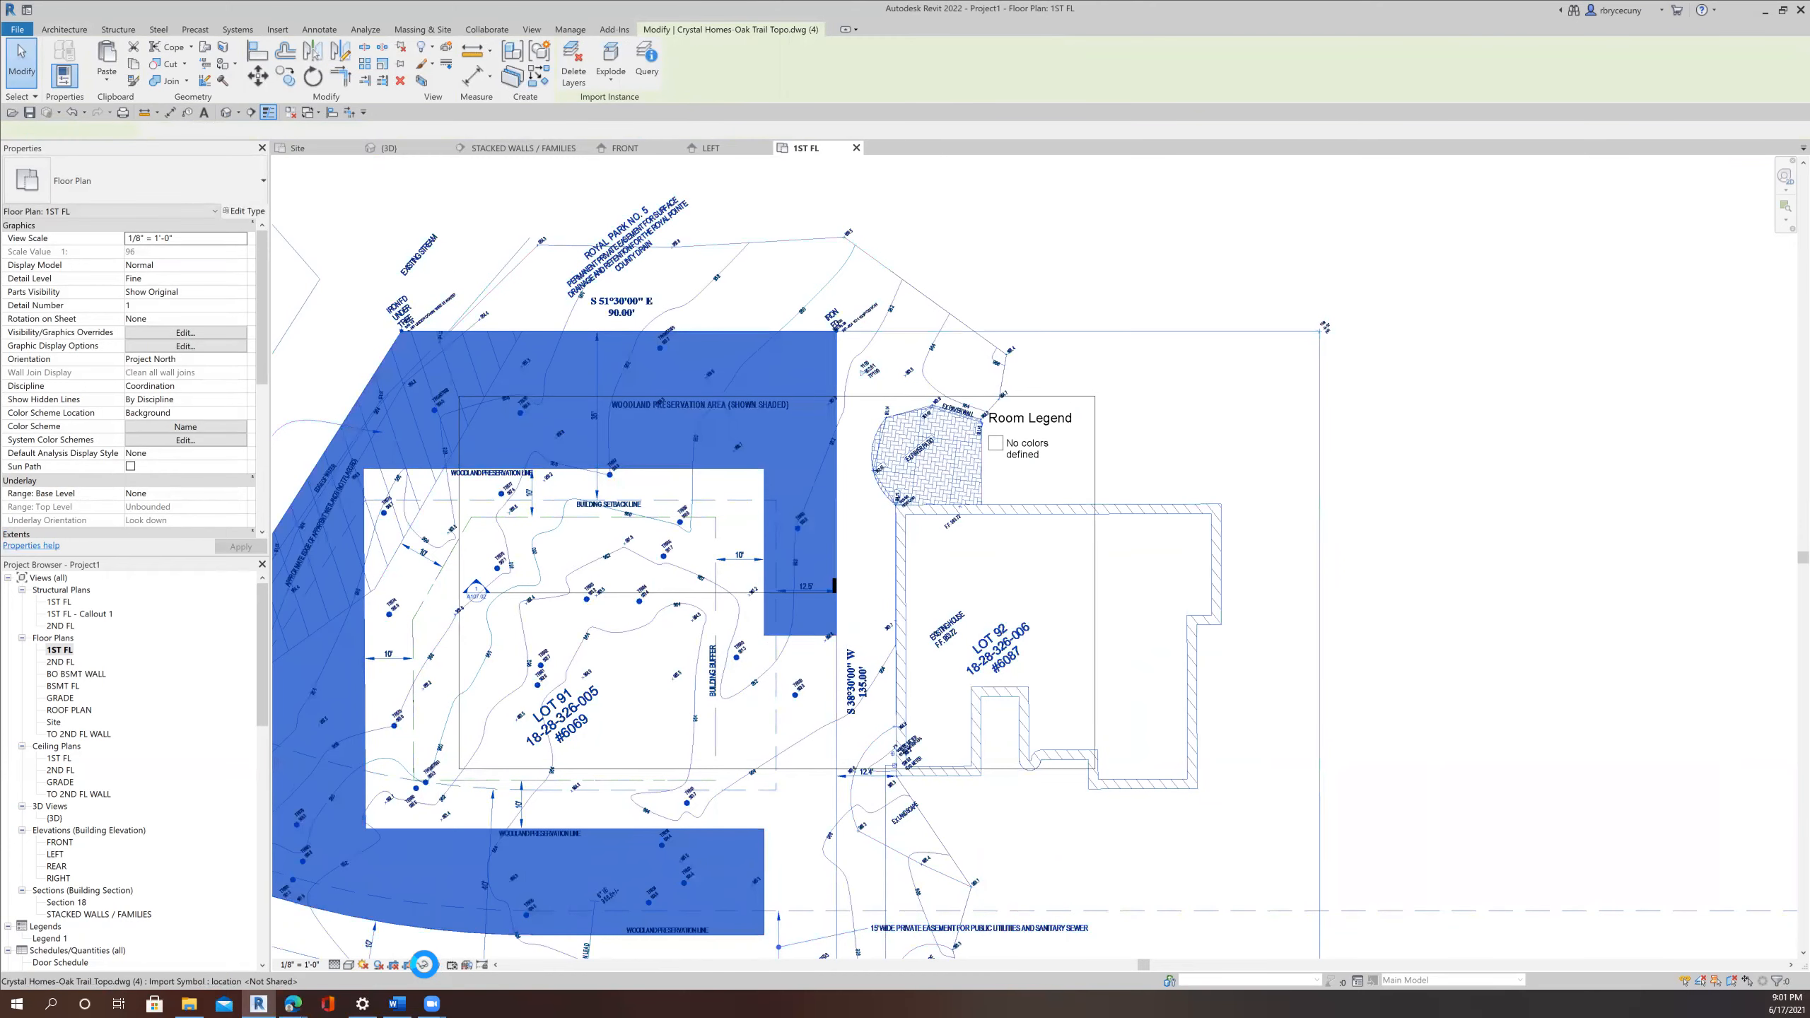
pyautogui.click(425, 964)
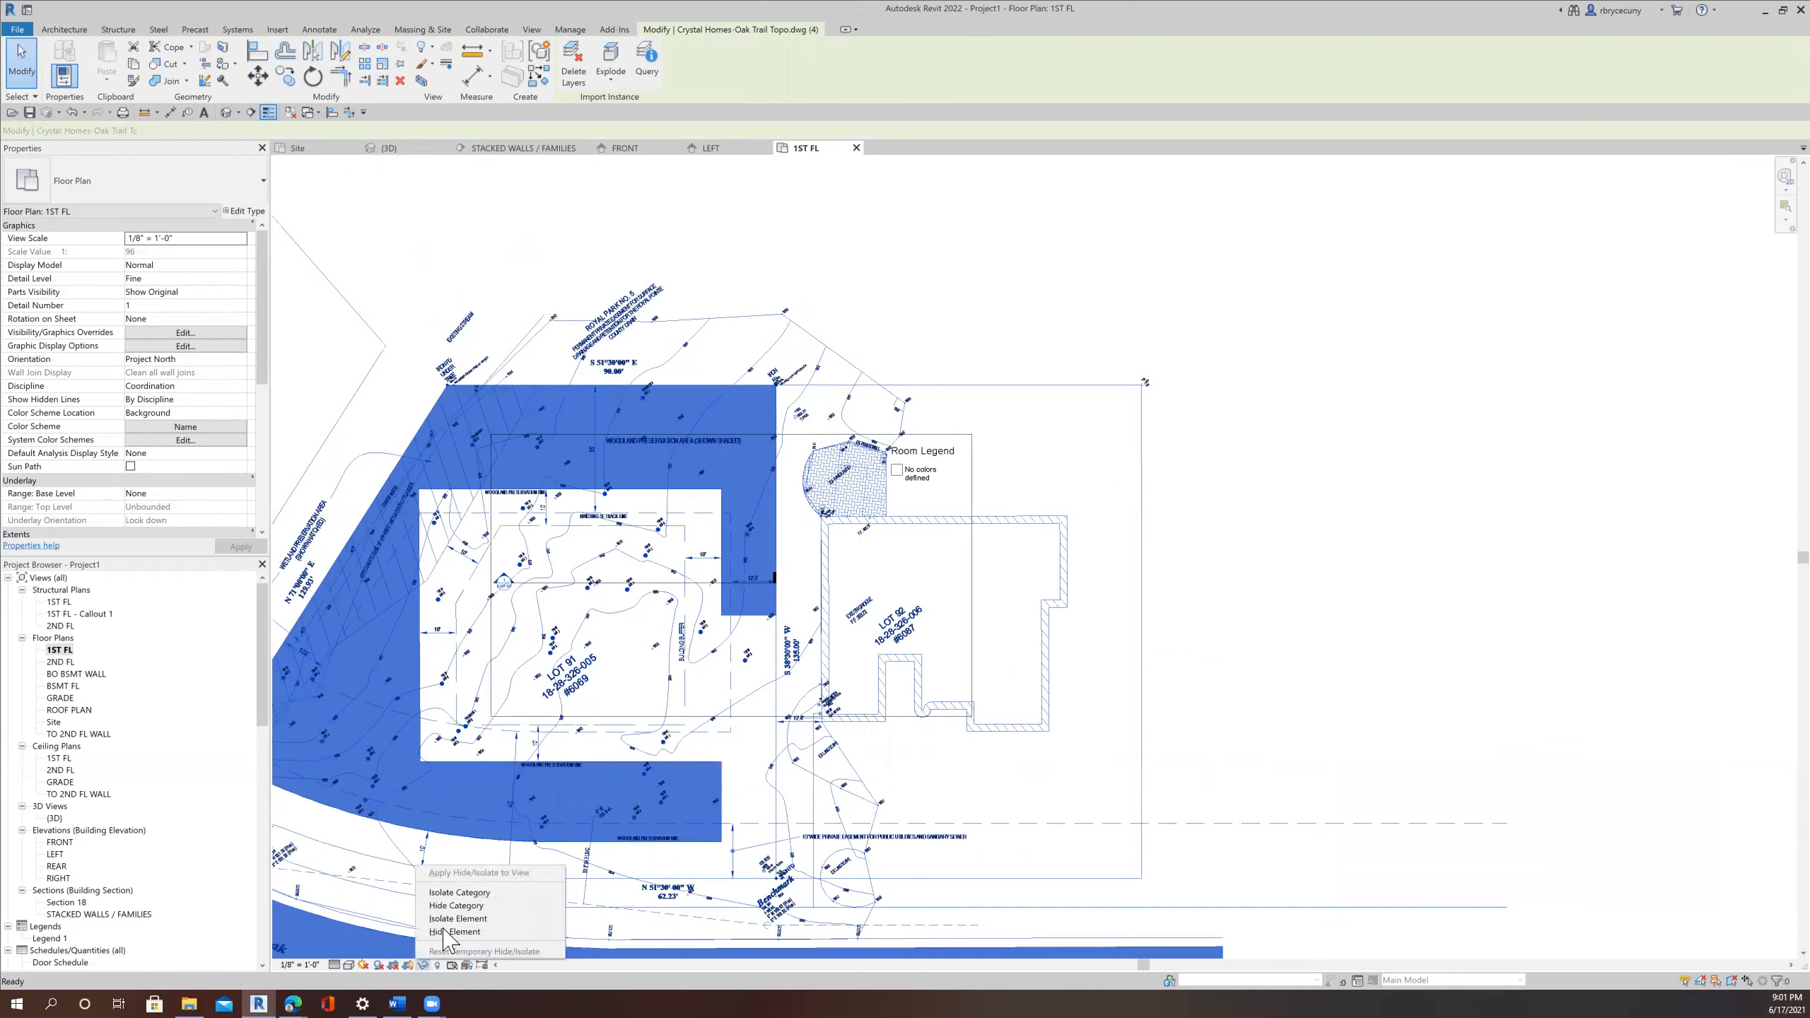
pyautogui.click(445, 932)
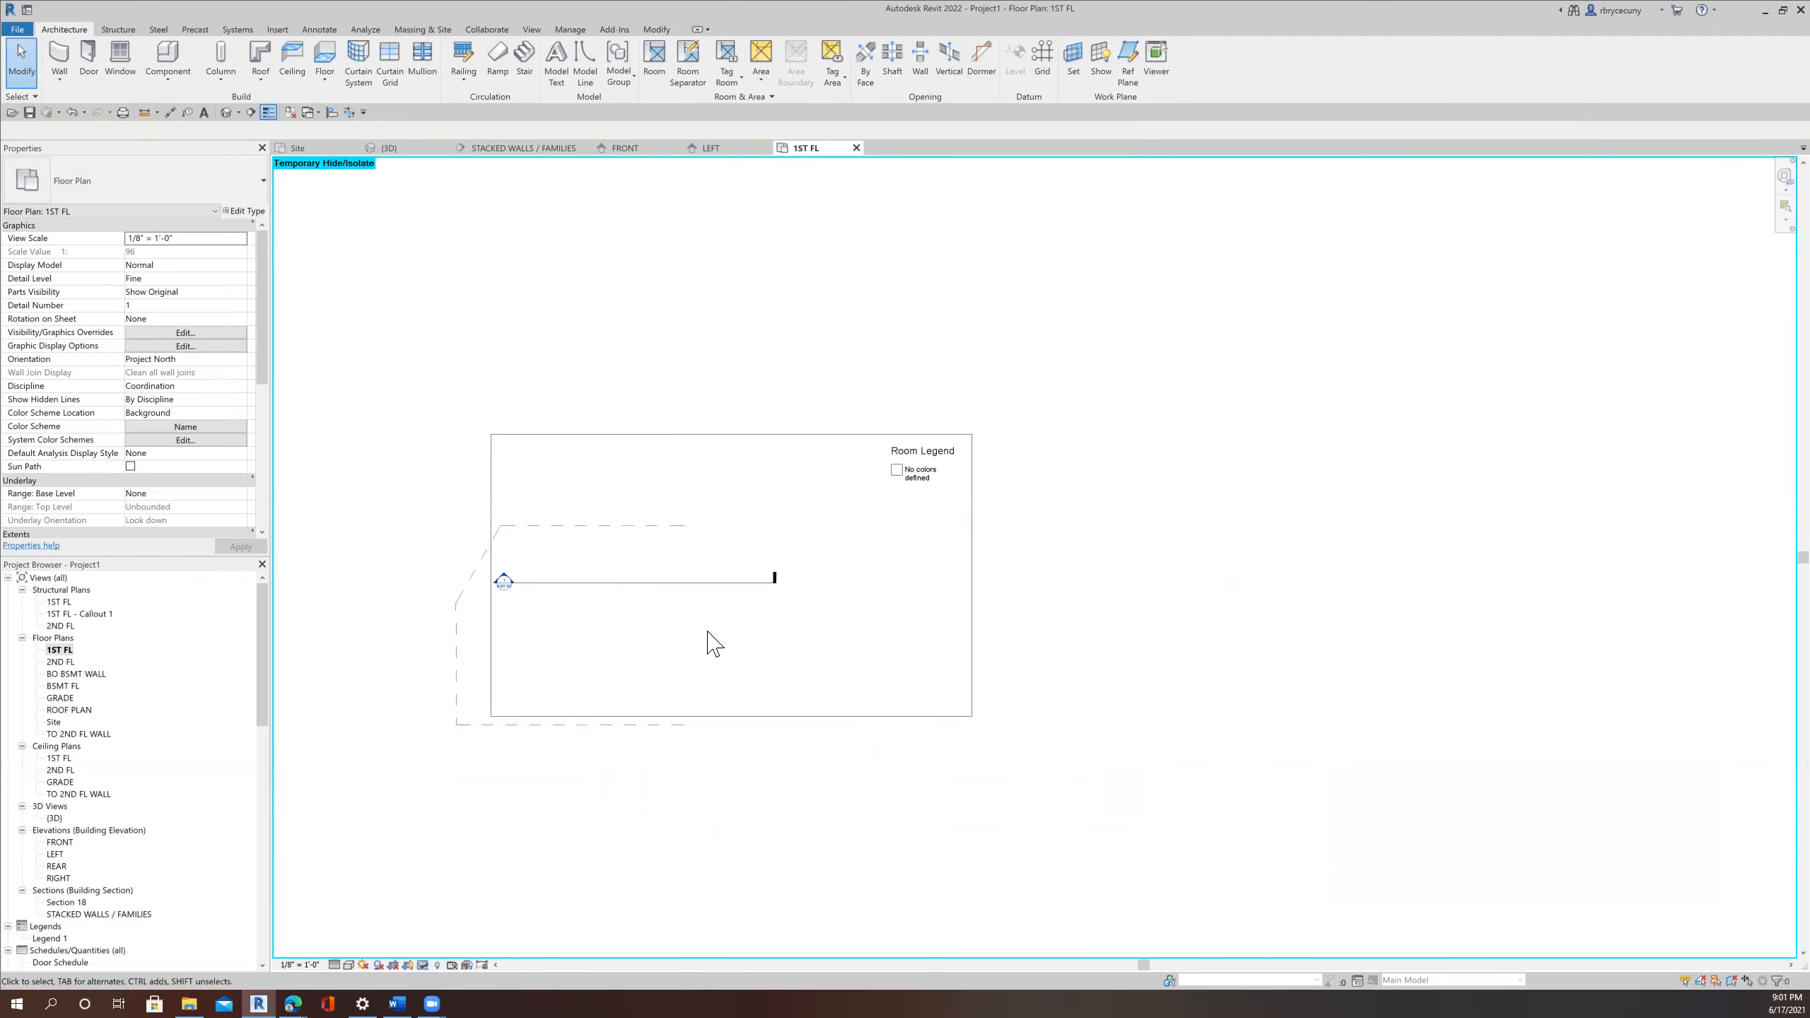
pyautogui.scroll(3, 714, 644)
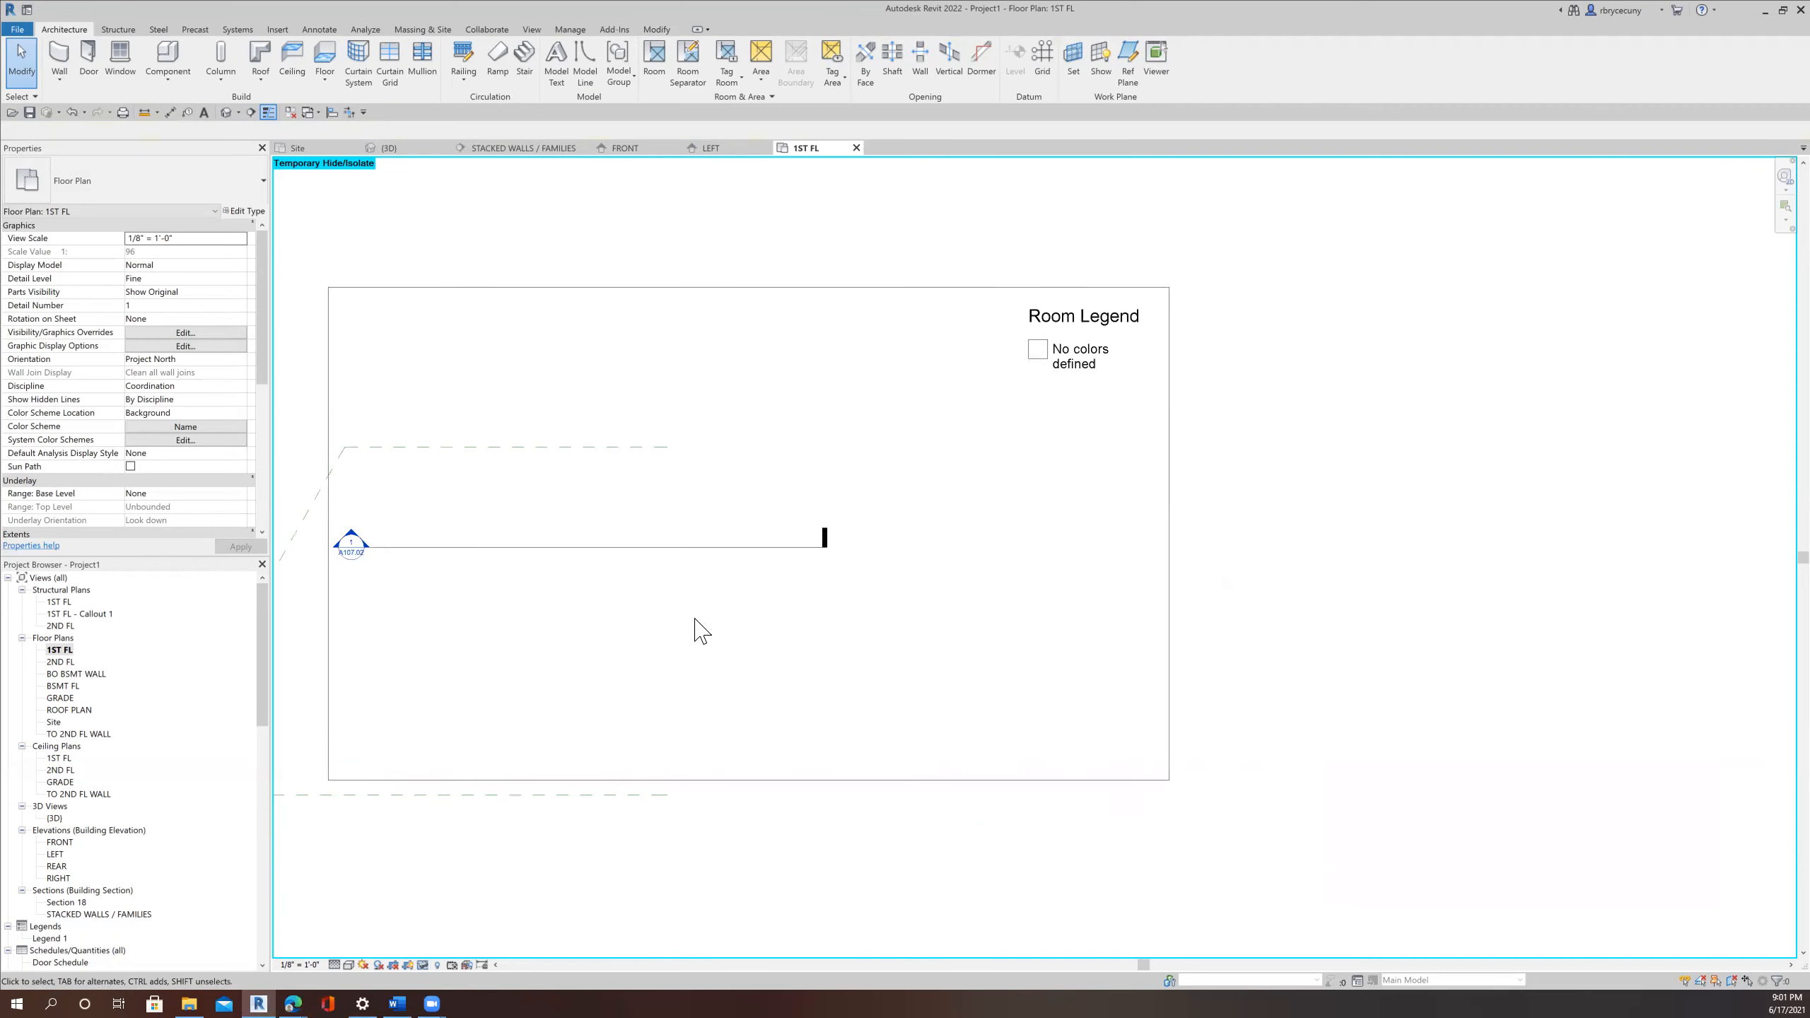
pyautogui.scroll(-2, 696, 621)
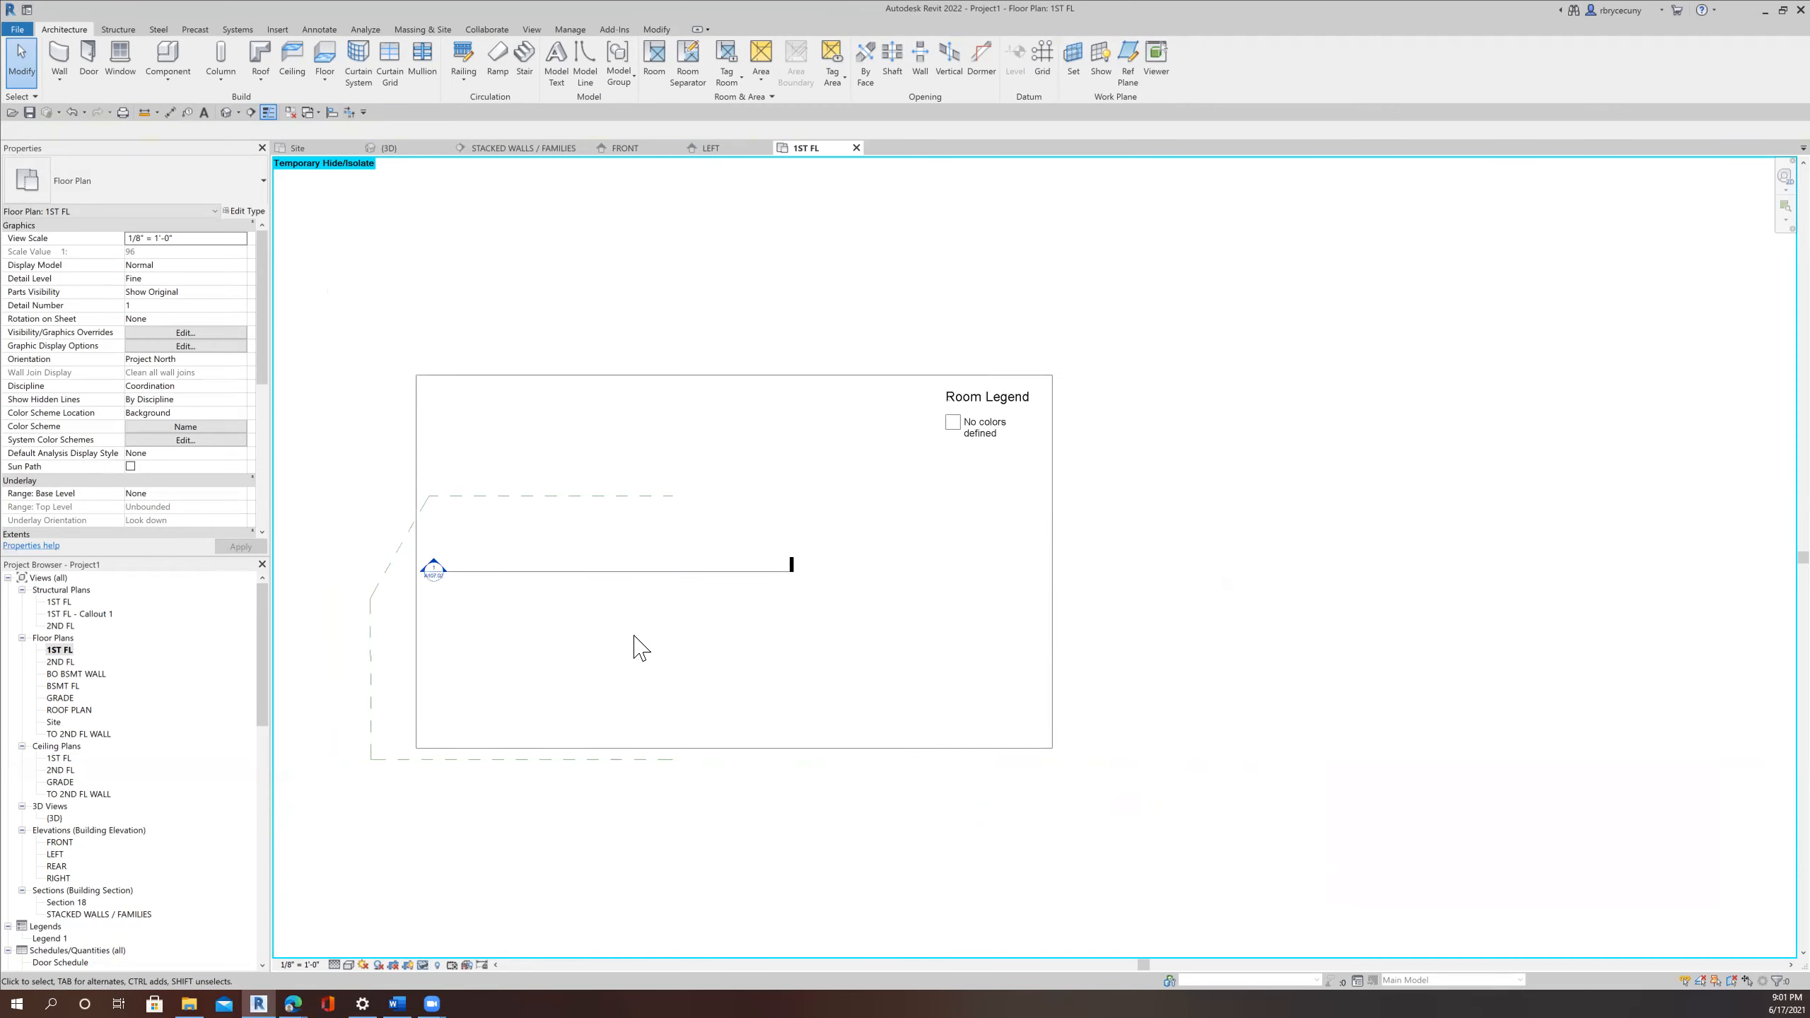
pyautogui.click(426, 965)
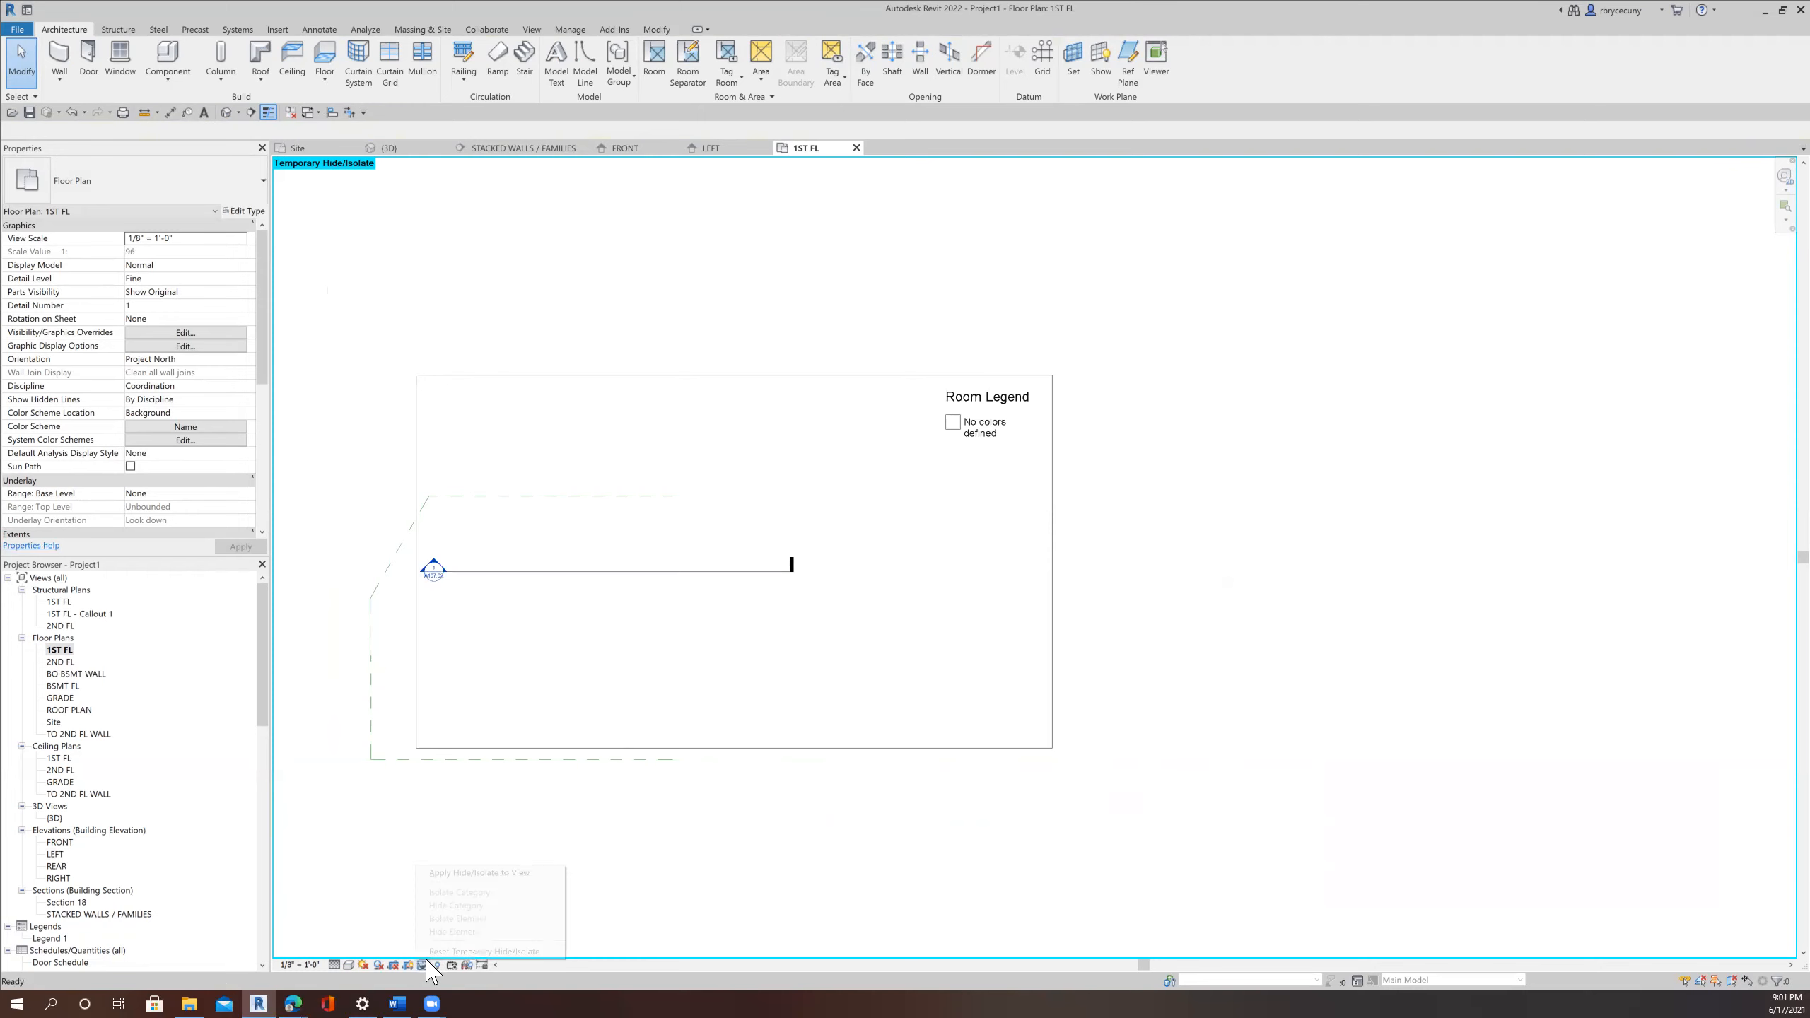
pyautogui.click(432, 952)
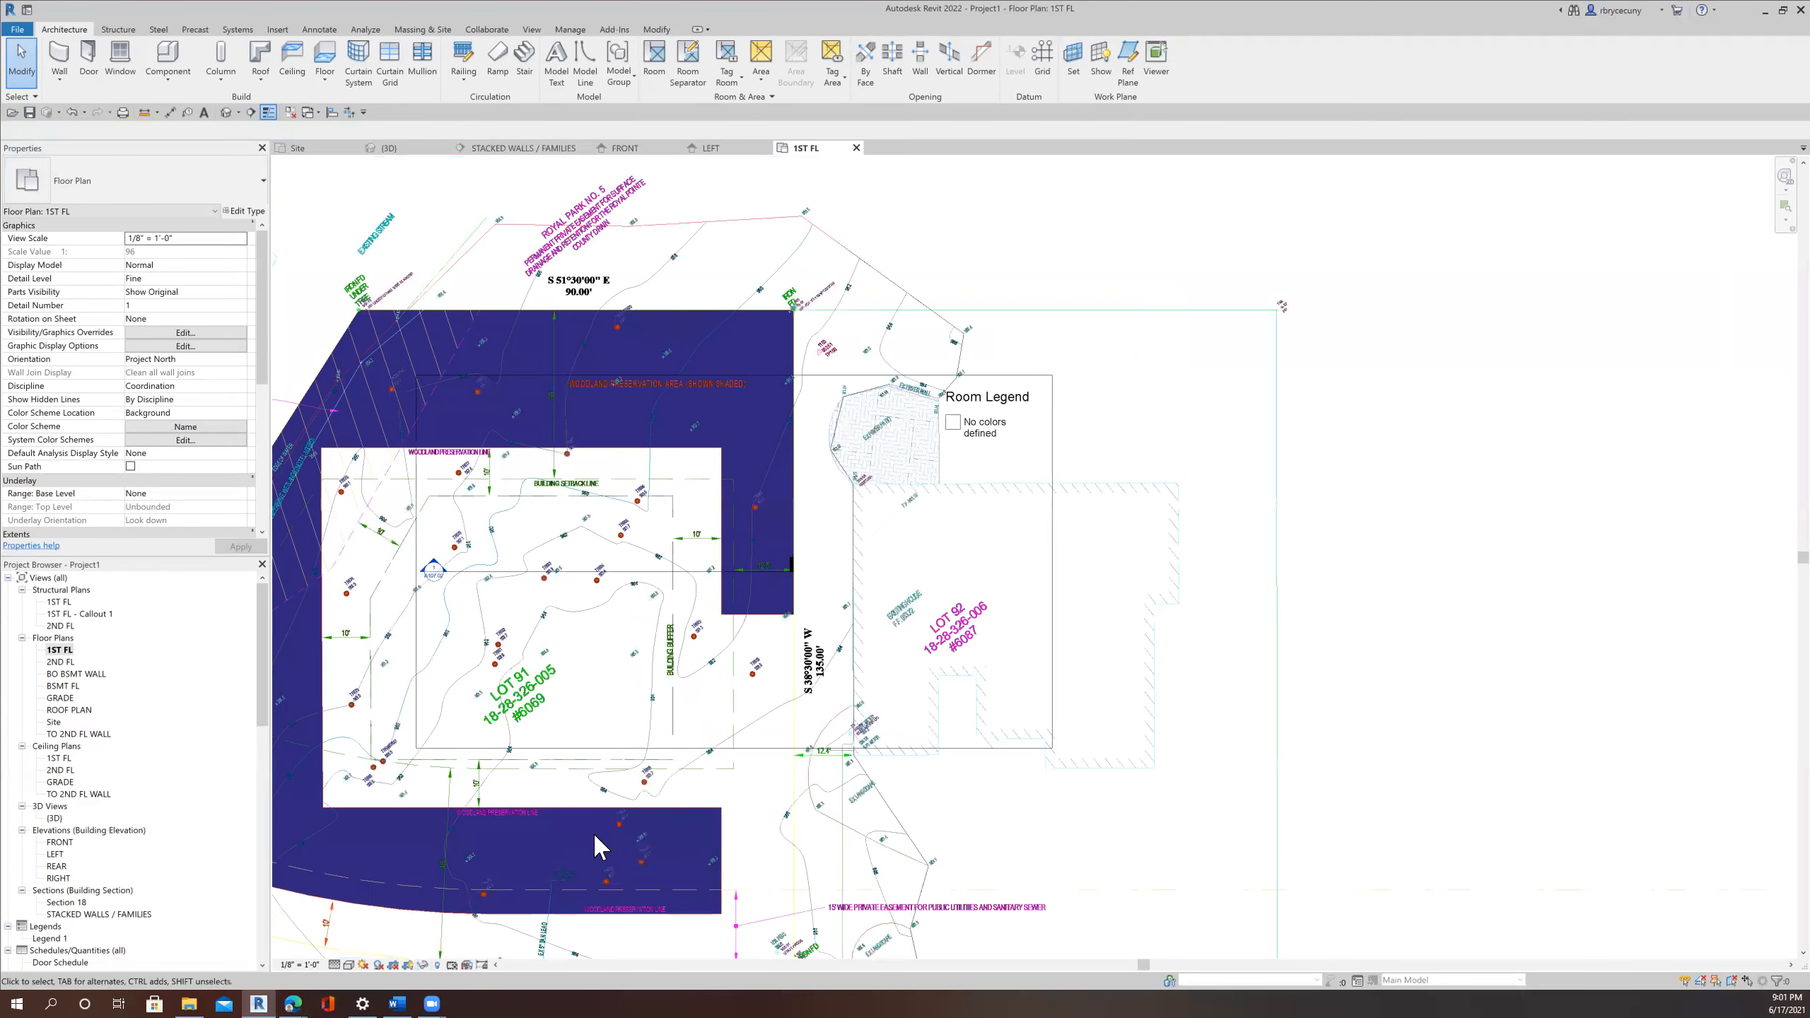
# Draw a vertical reference plane along the BUILDING BUFFER line, from the upper buffer corner to the endpoint of the lower horizontal reference plane.
pyautogui.click(1130, 70)
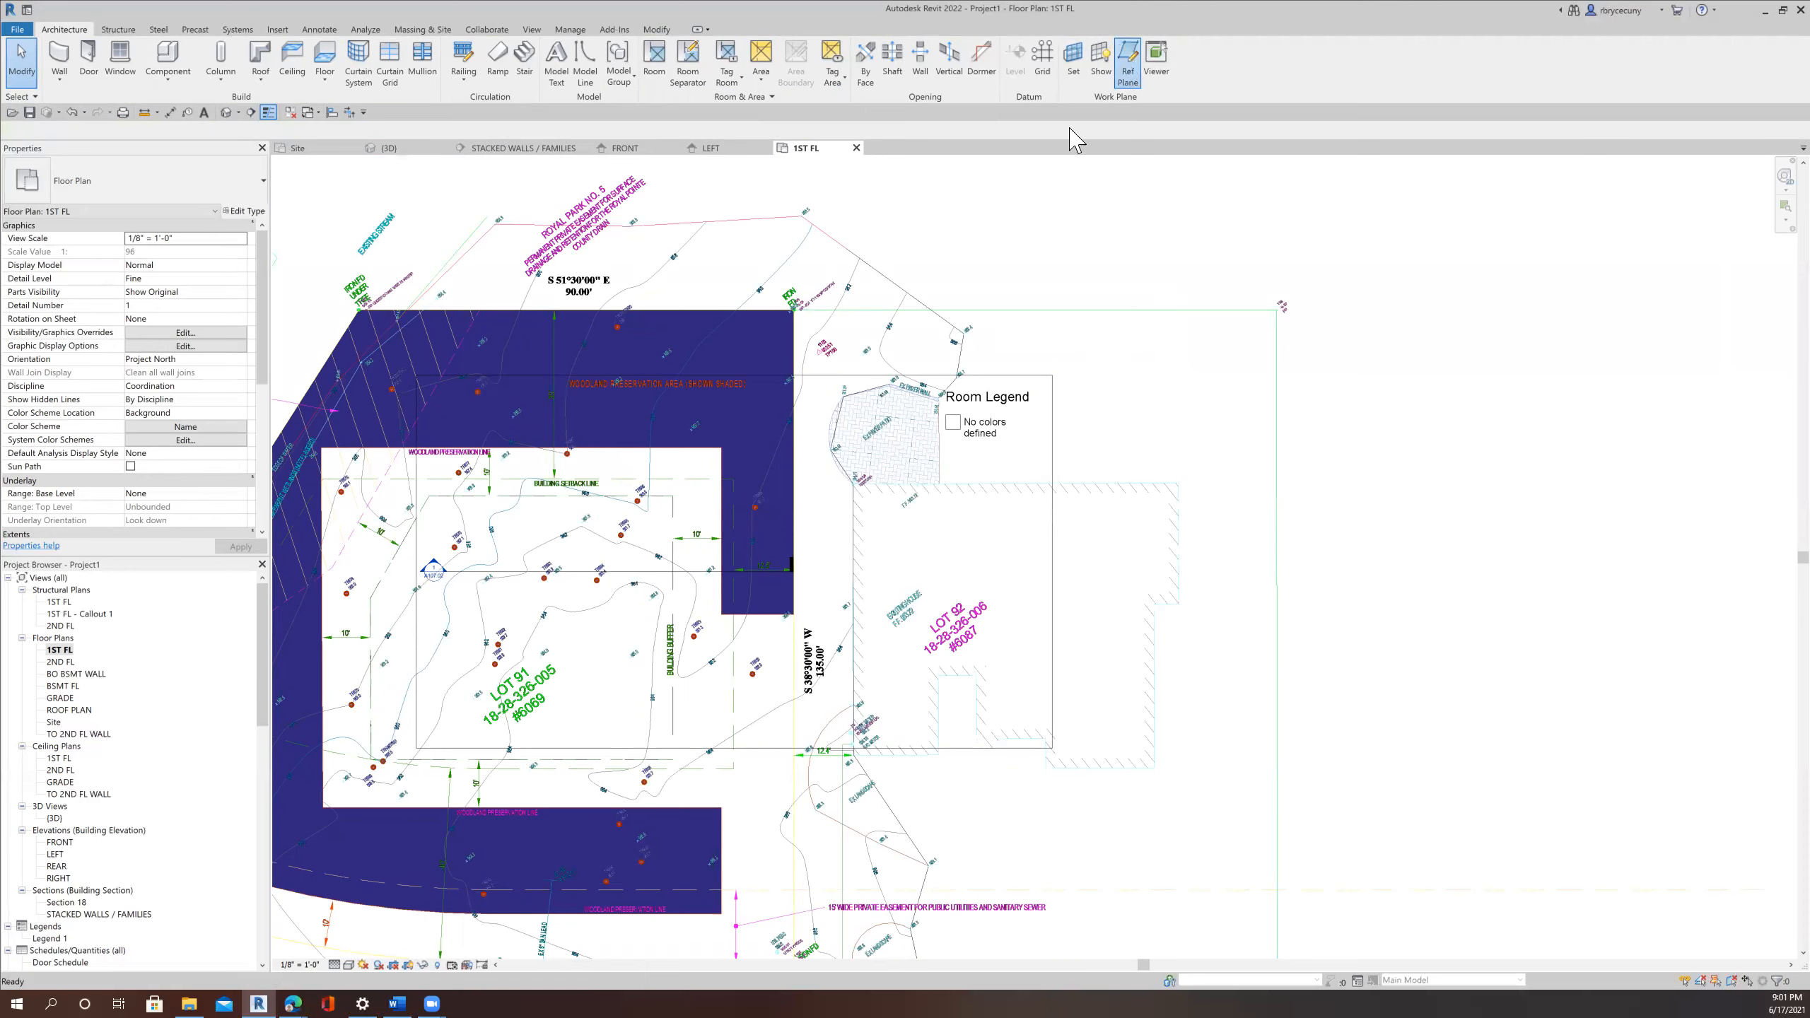
pyautogui.click(672, 496)
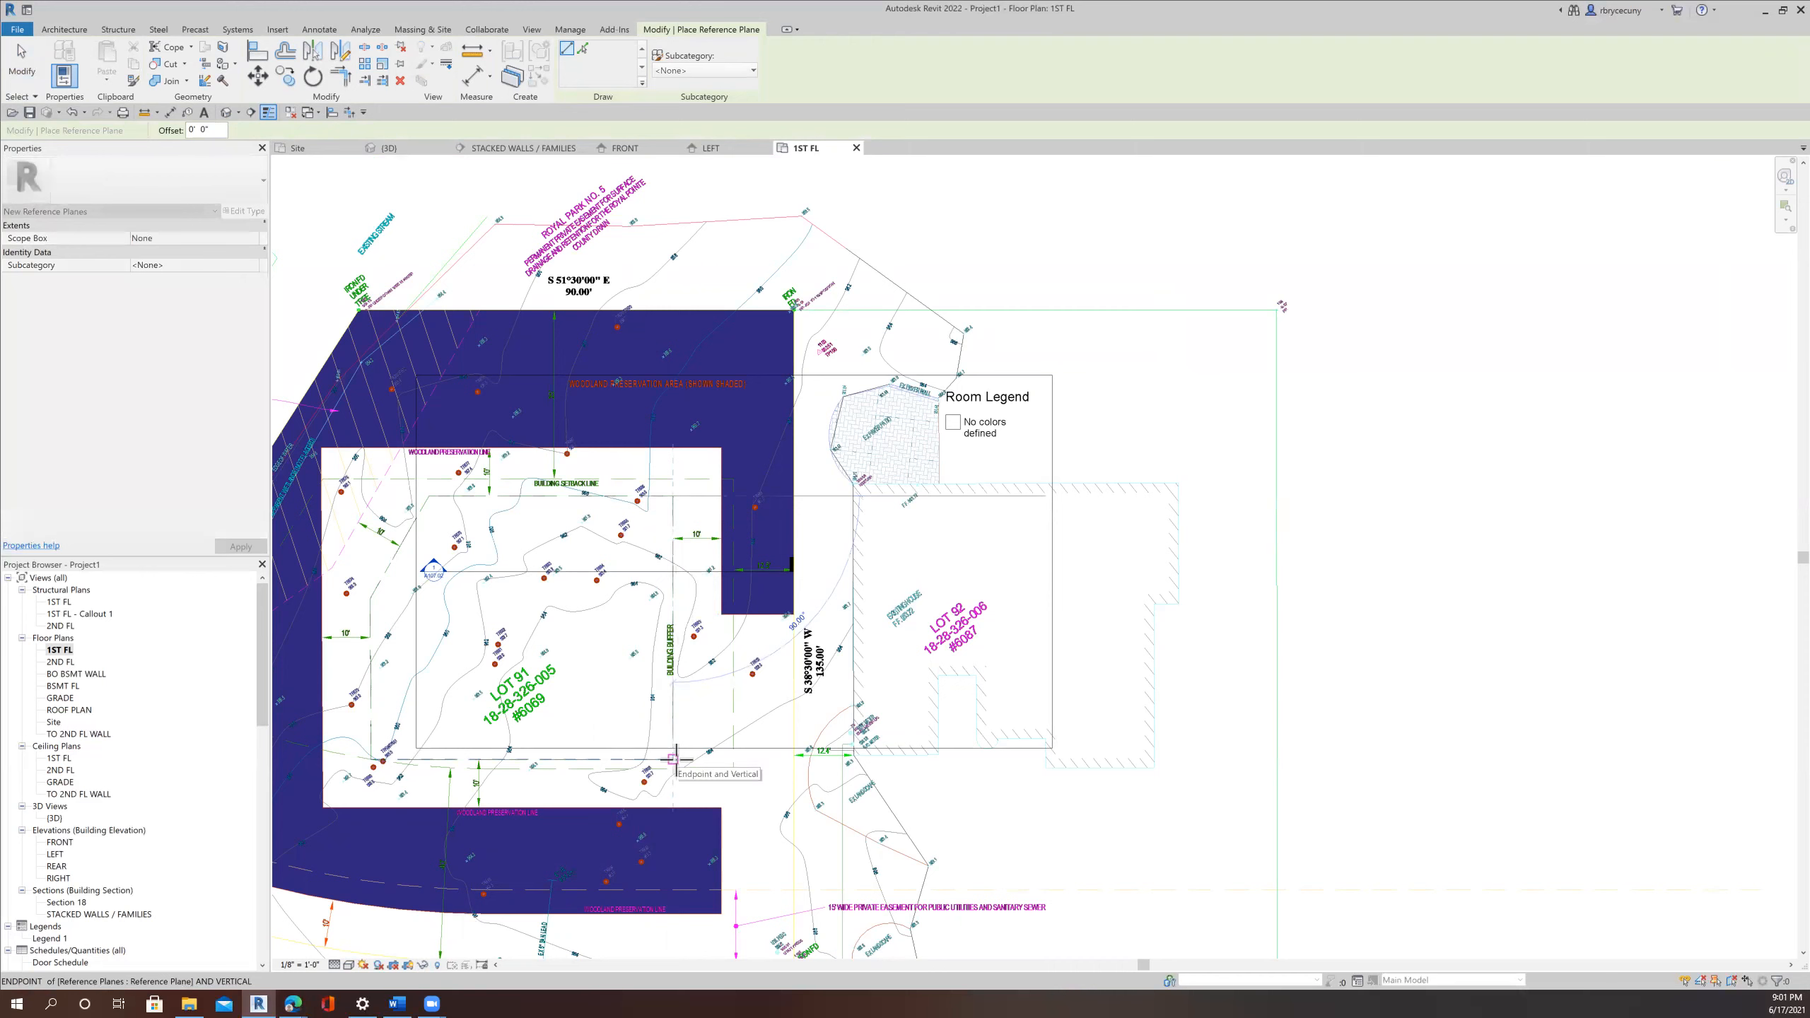
pyautogui.click(673, 759)
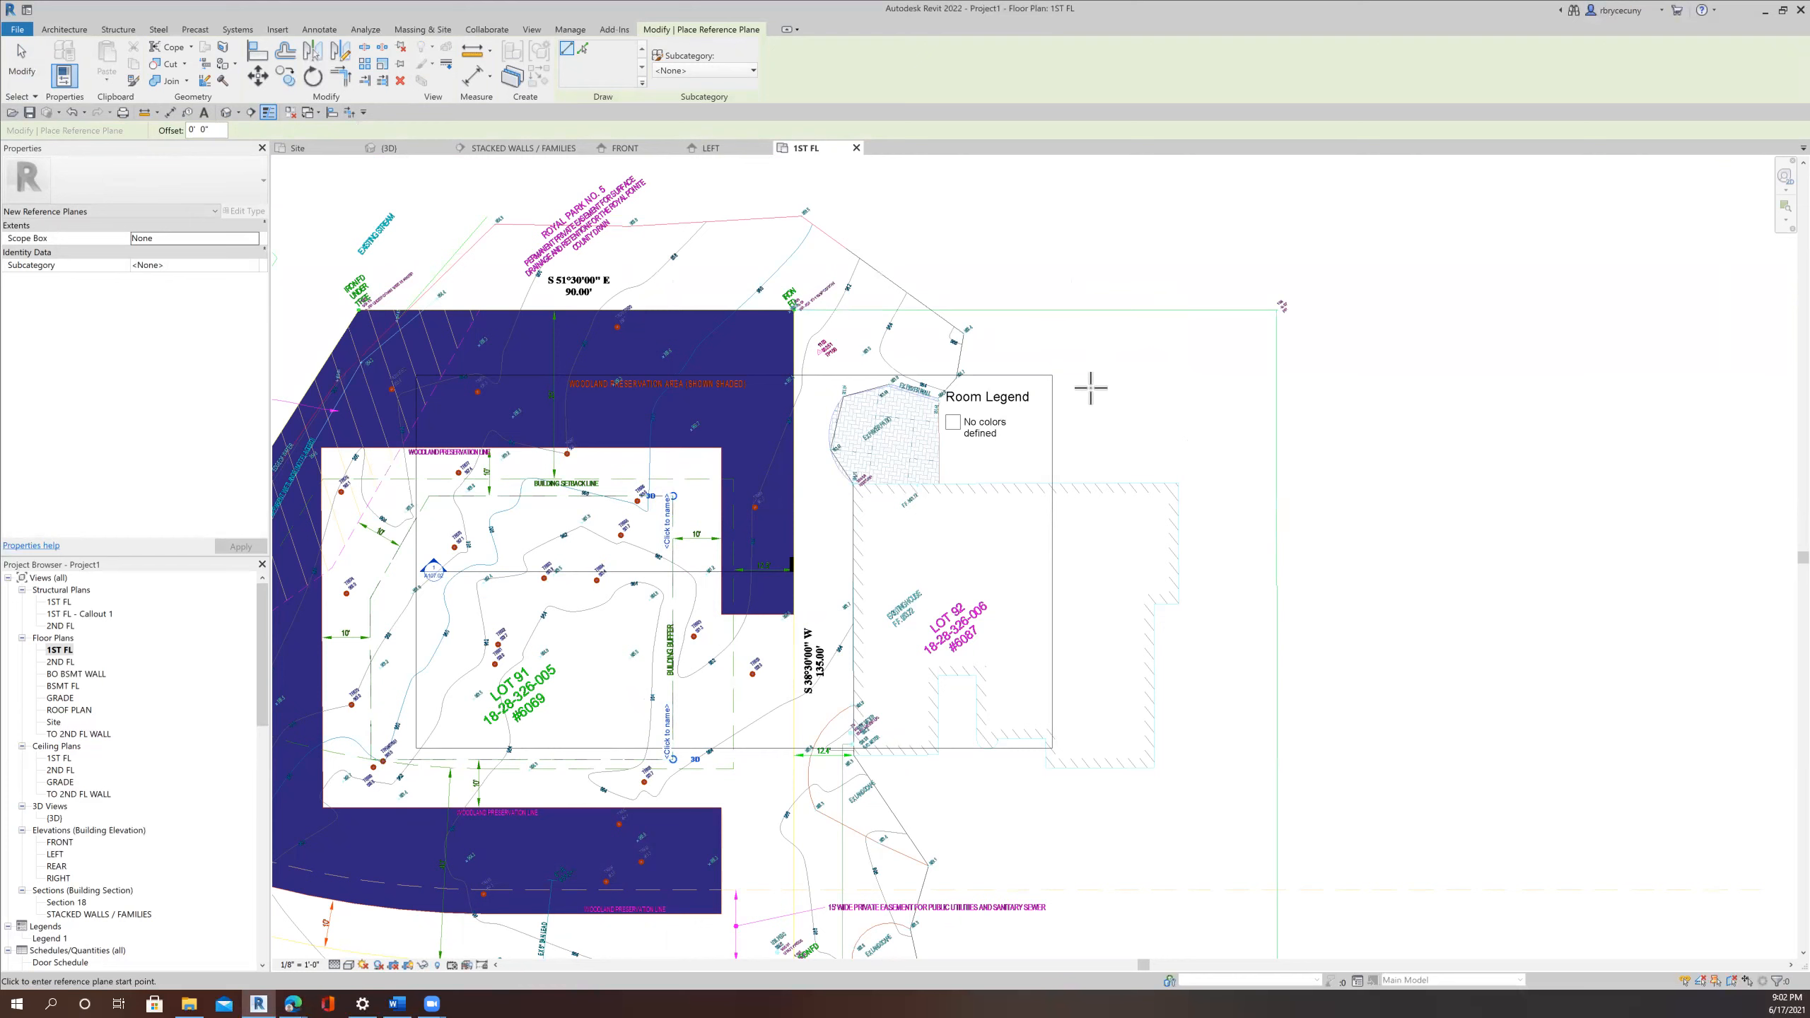
pyautogui.press('Escape')
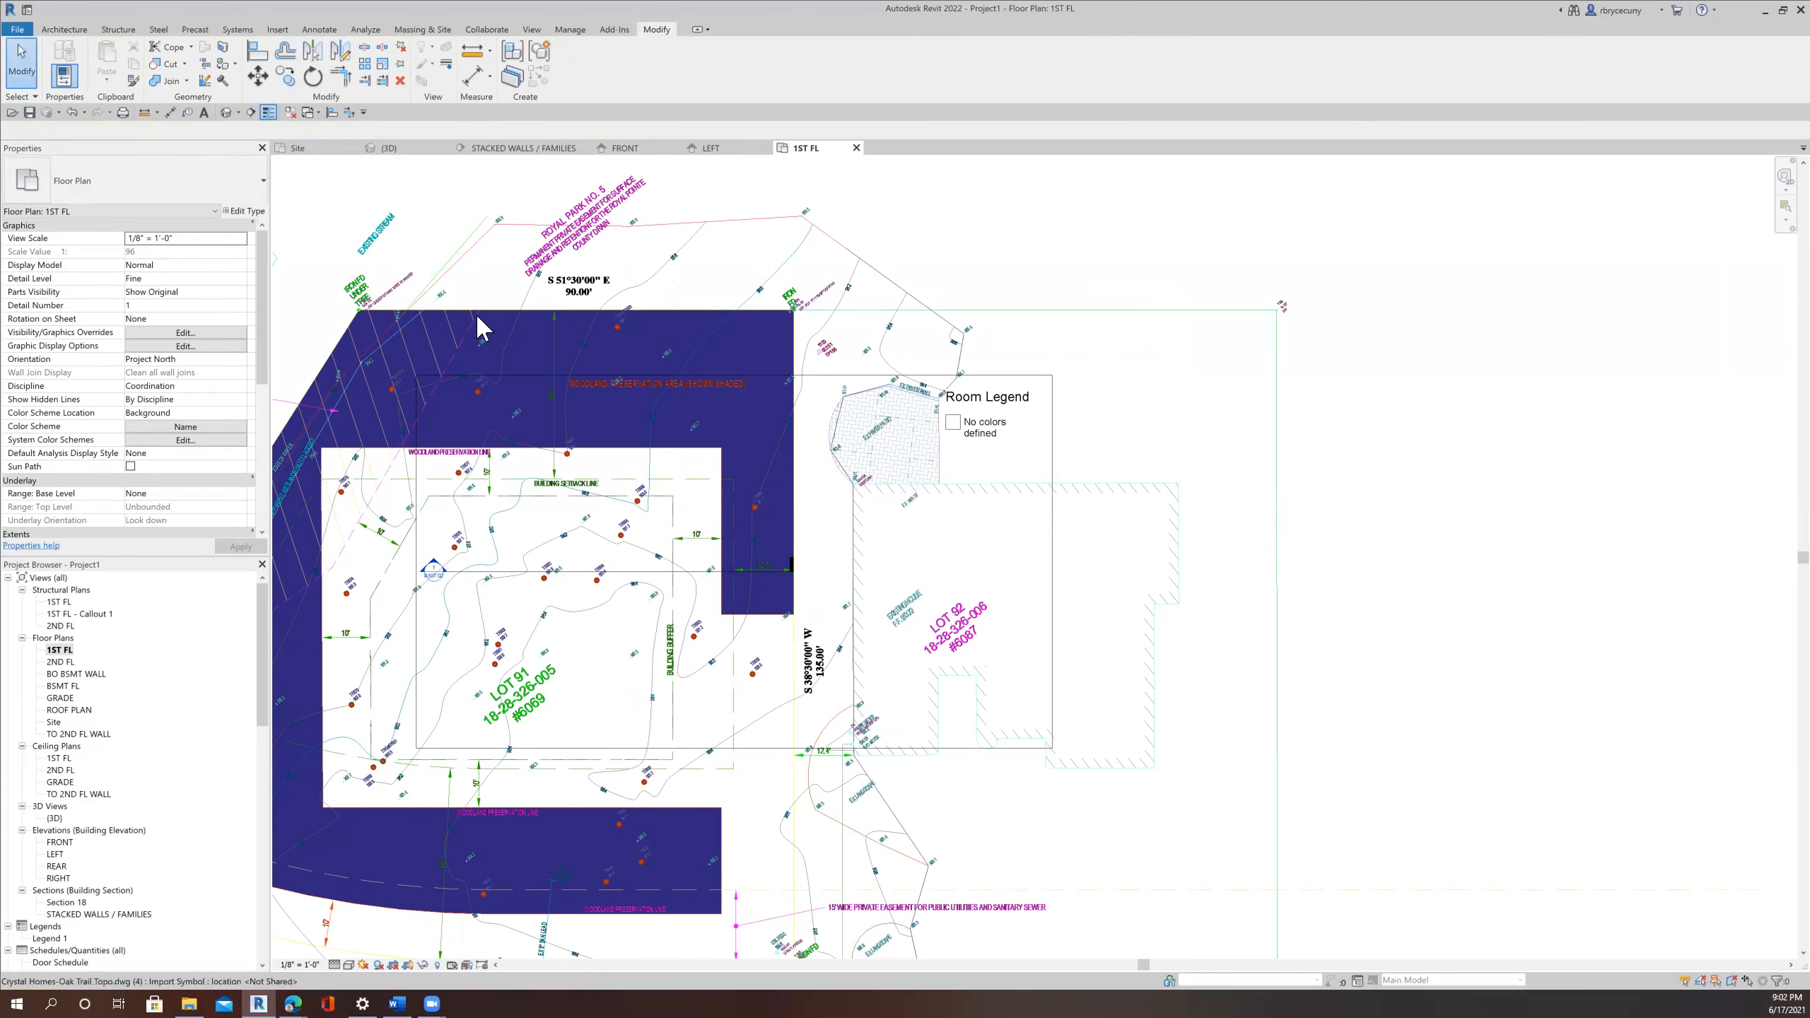
# Temporarily hide the imported Crystal Homes-Oak Trail Topo element in the 1ST FL plan.
pyautogui.click(479, 315)
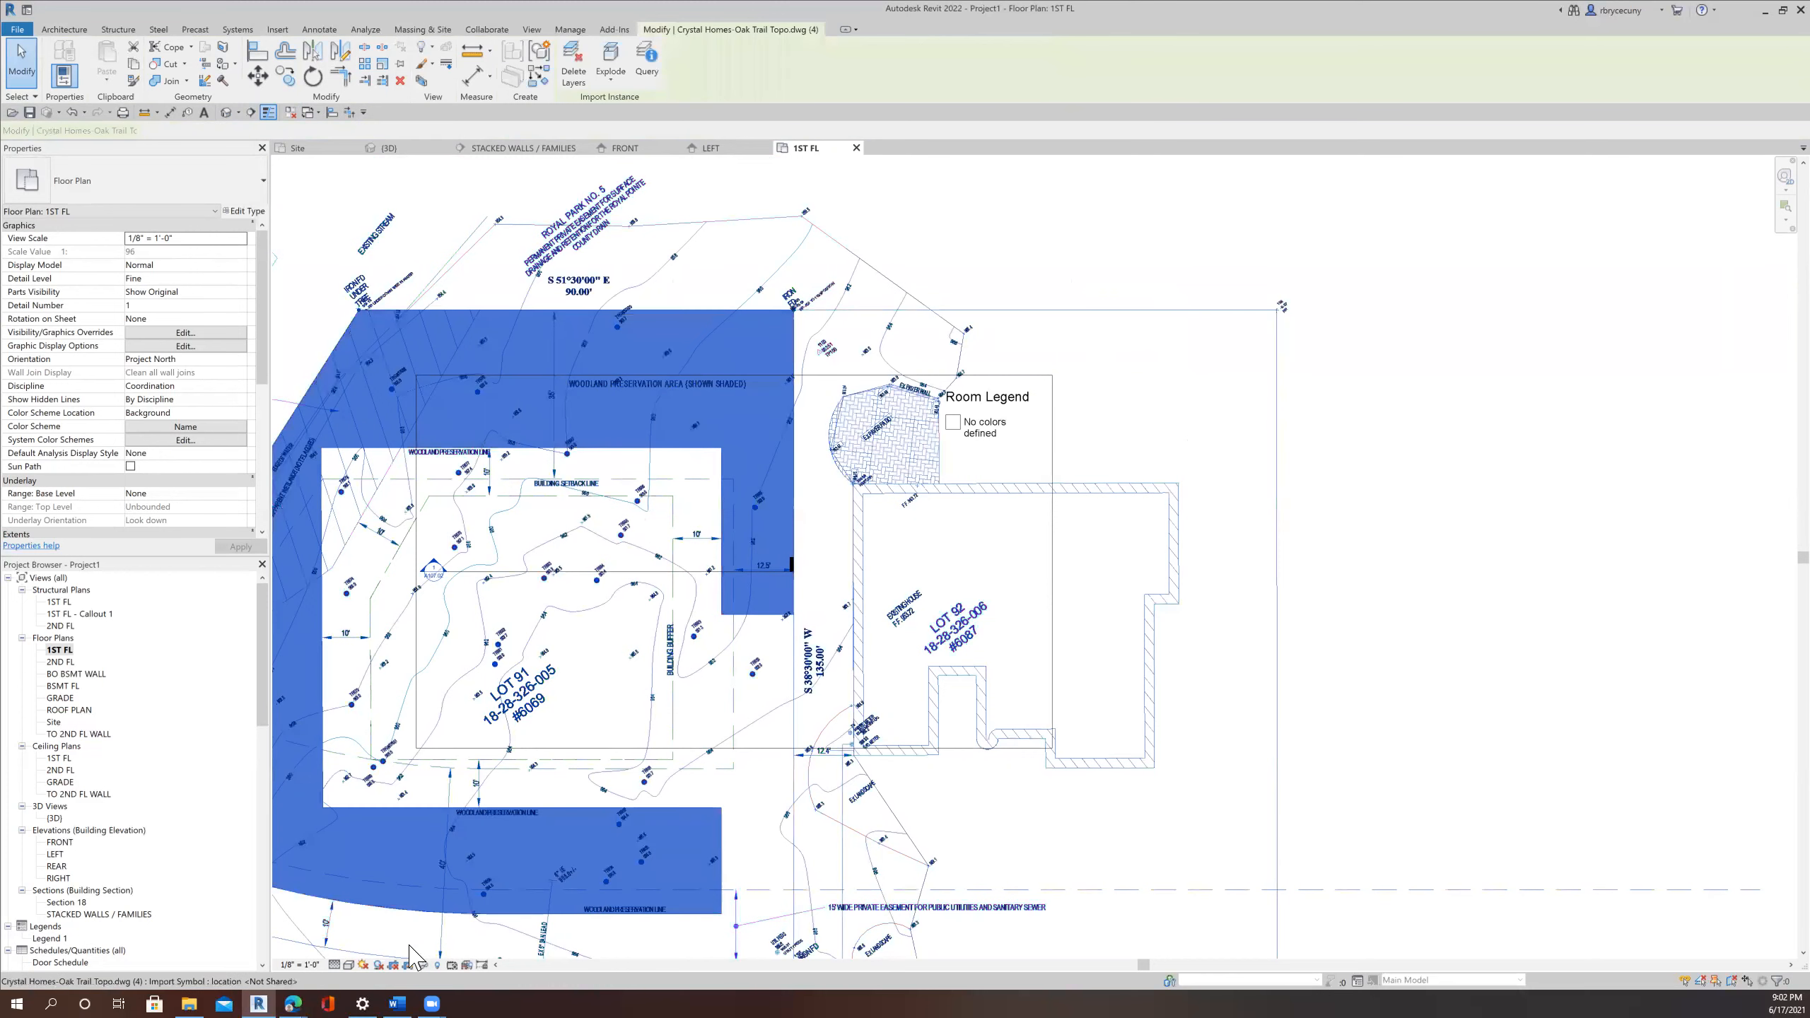
pyautogui.click(425, 965)
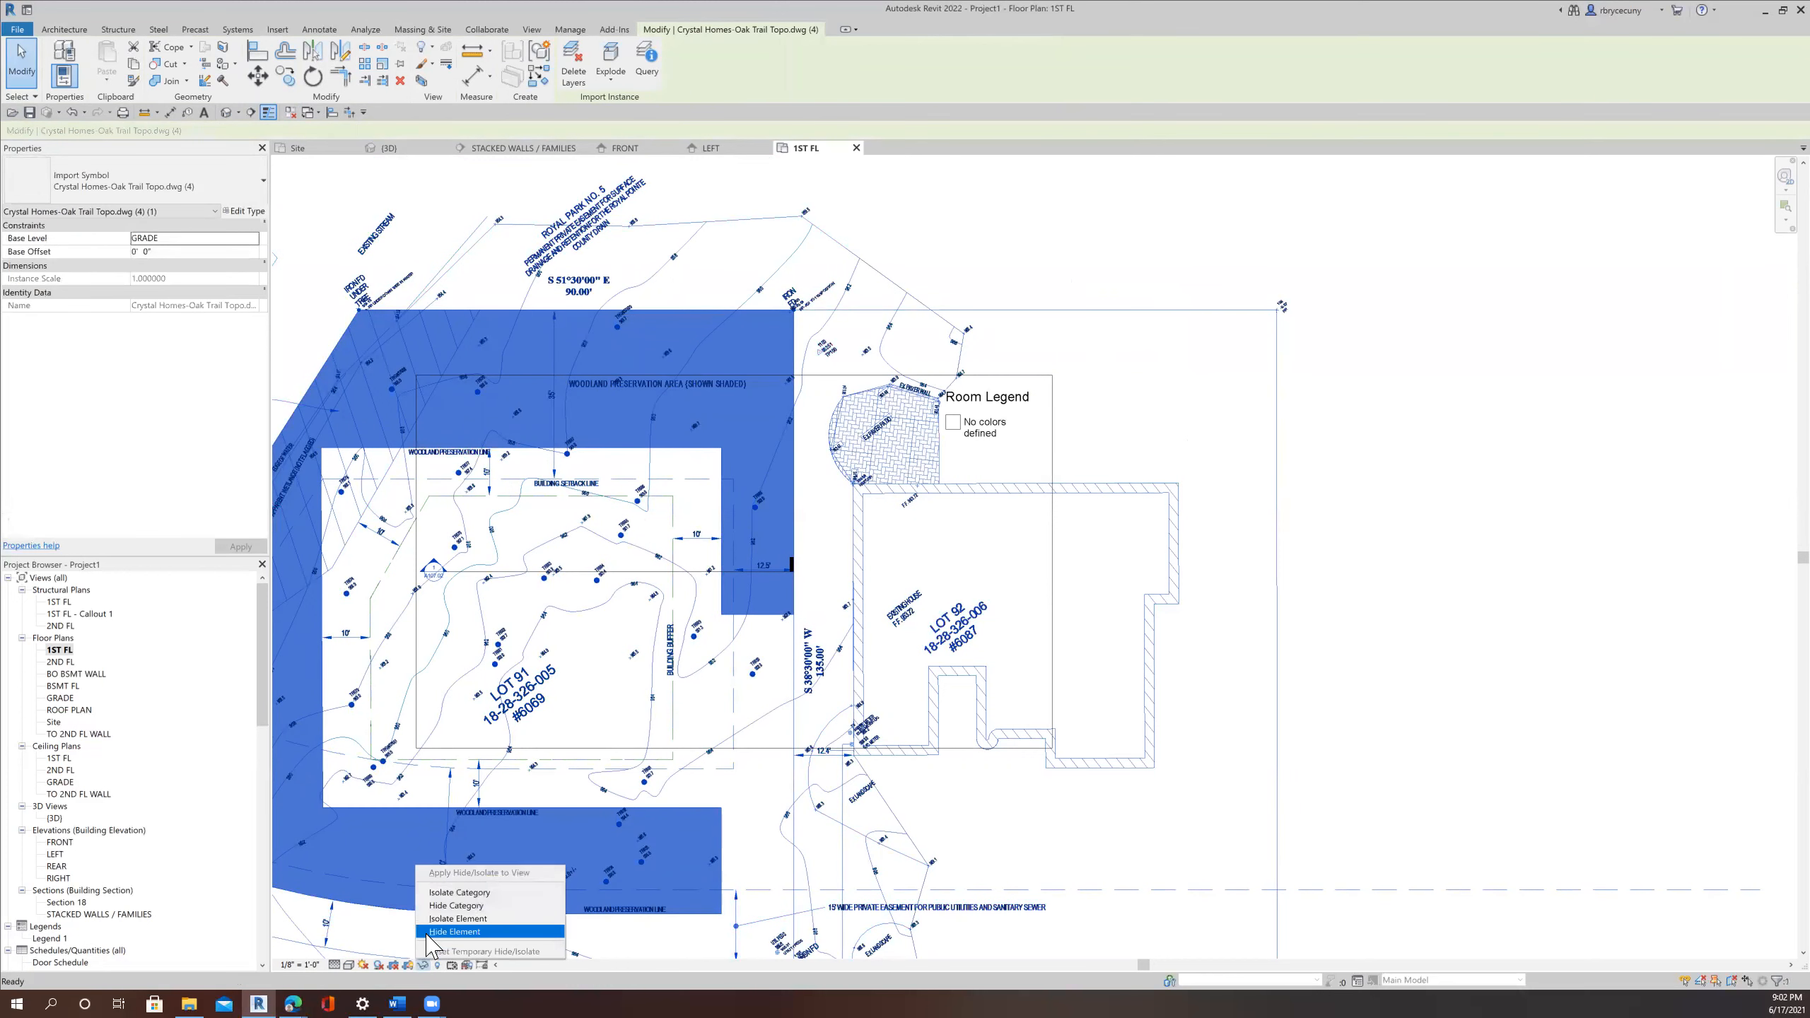
pyautogui.click(429, 933)
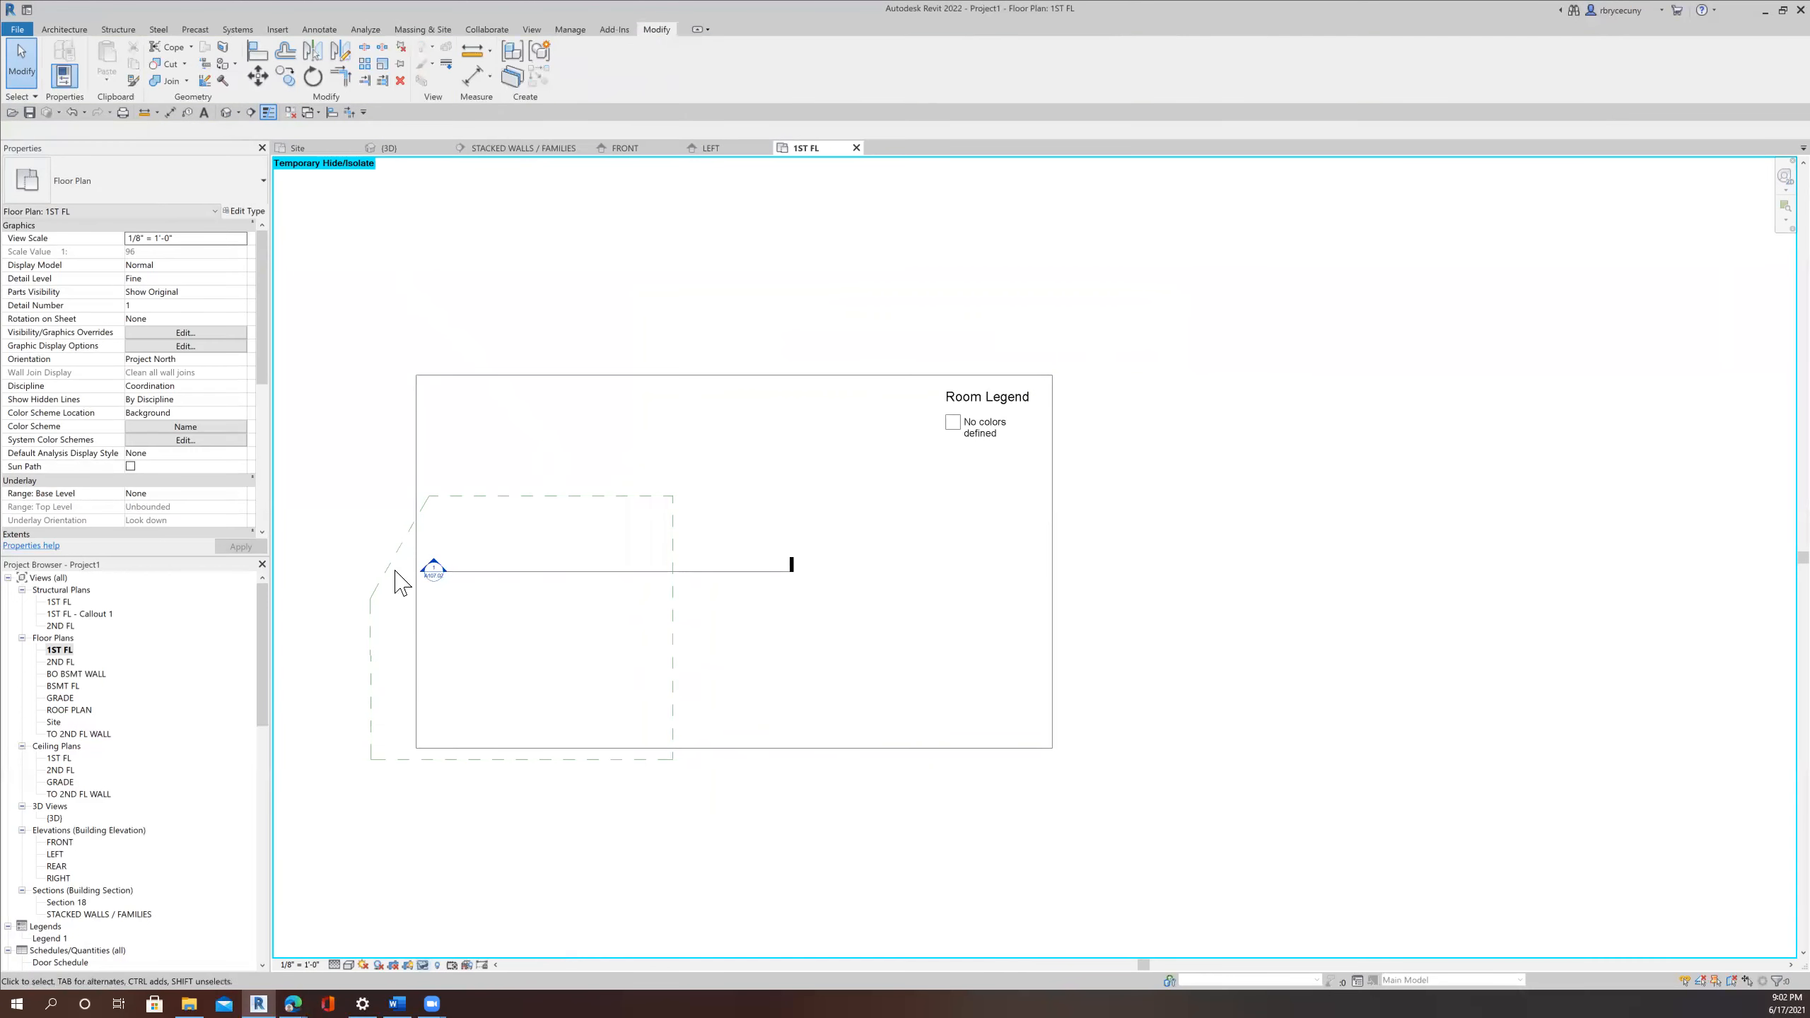
# Resize the plan's crop region by moving its left, right and bottom edges so it surrounds the reference plane outline.
pyautogui.moveTo(688, 786); pyautogui.dragTo(809, 799, button='middle')
pyautogui.scroll(-2, 732, 780)
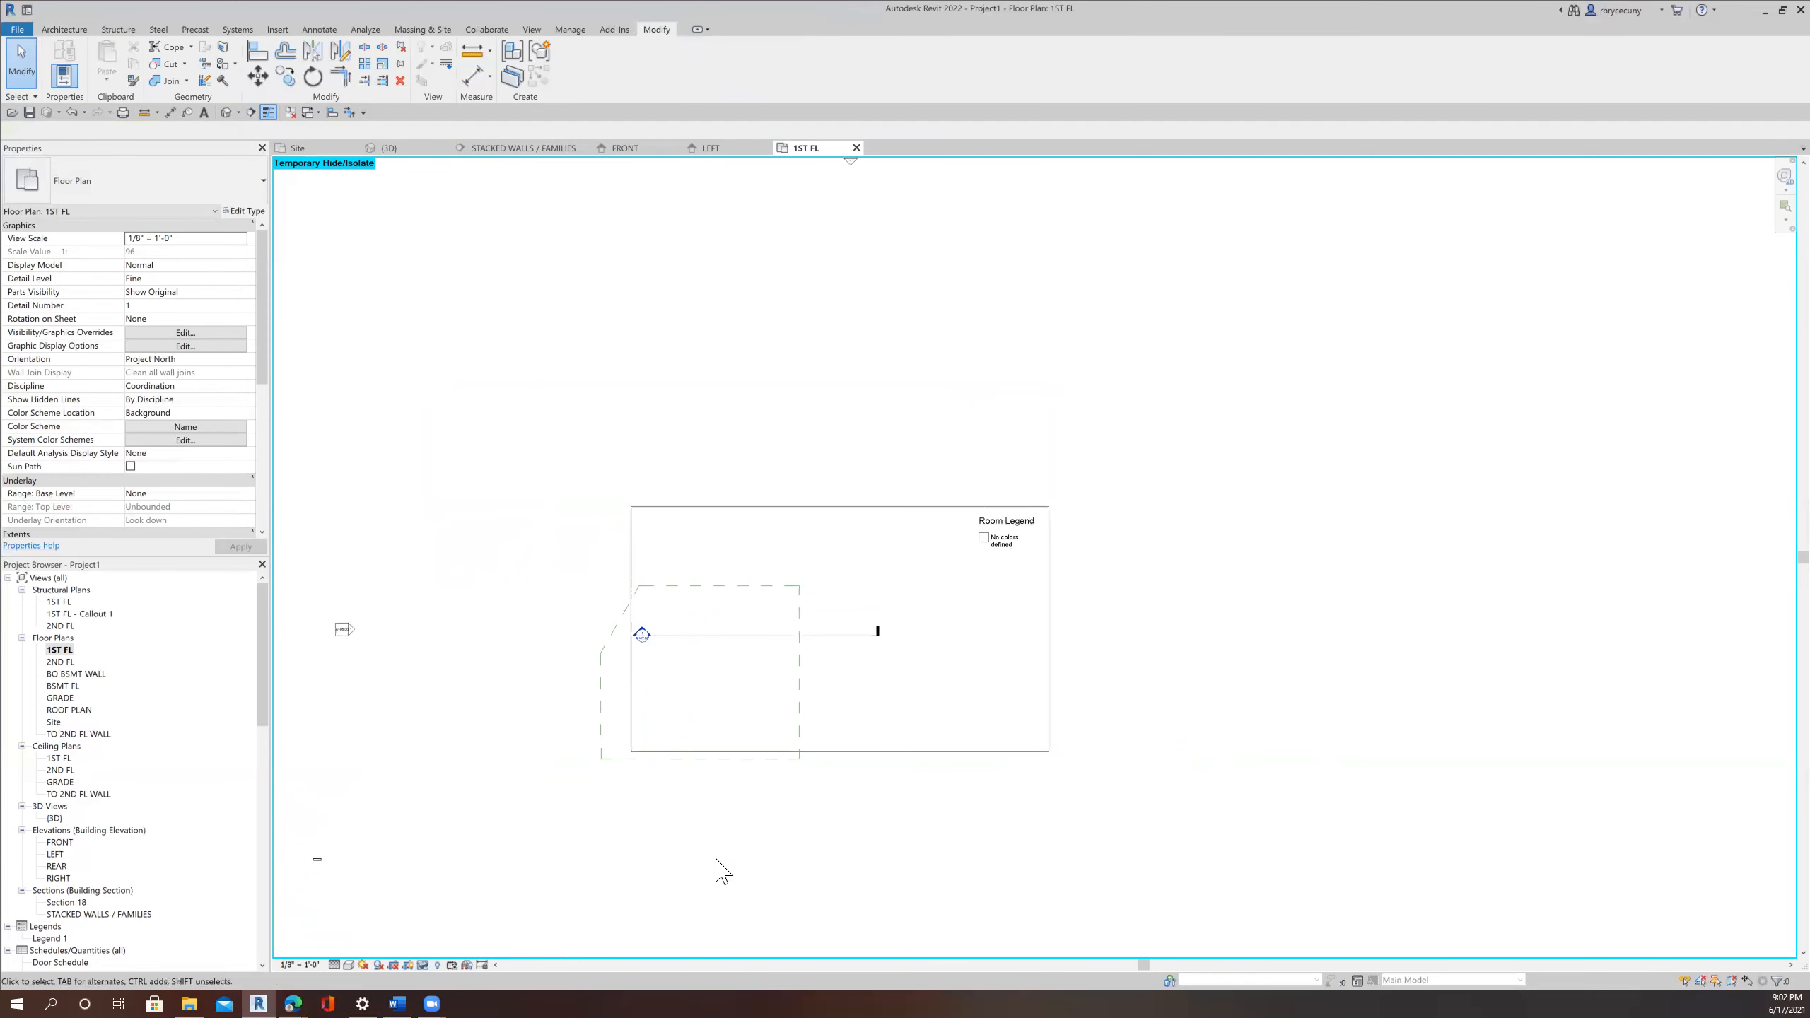
pyautogui.click(629, 640)
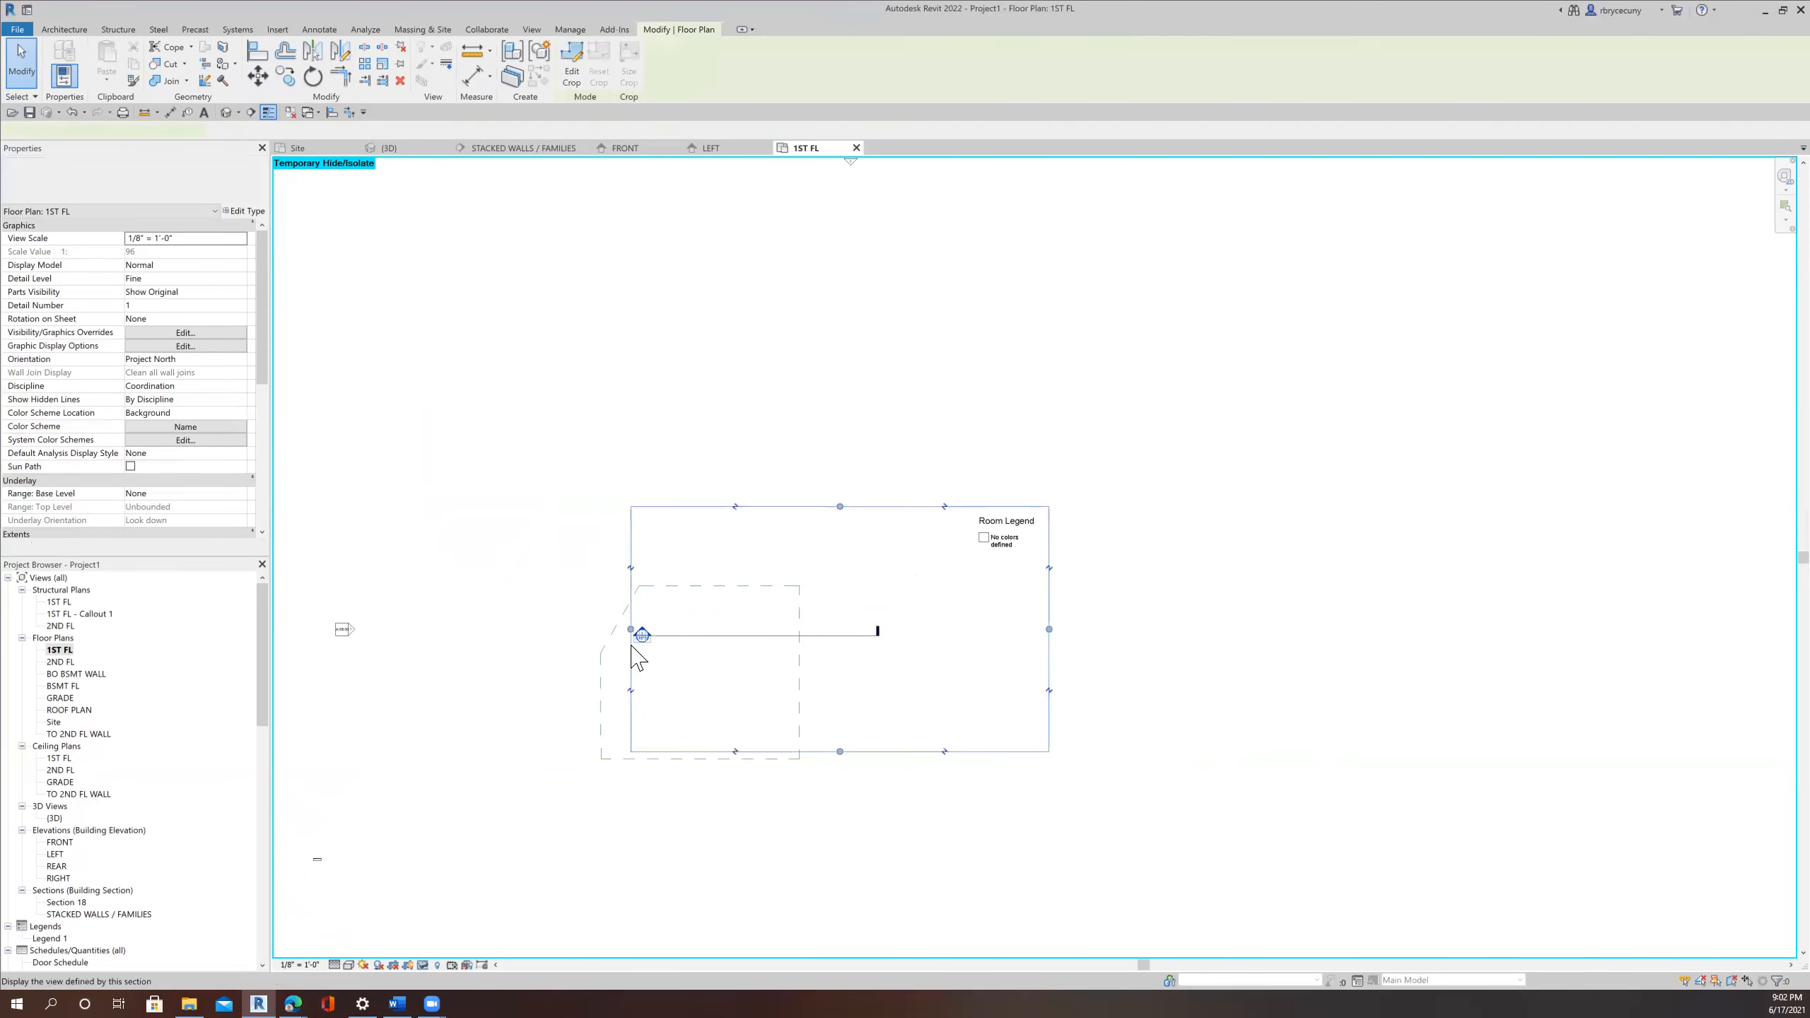
pyautogui.click(638, 564)
pyautogui.click(625, 641)
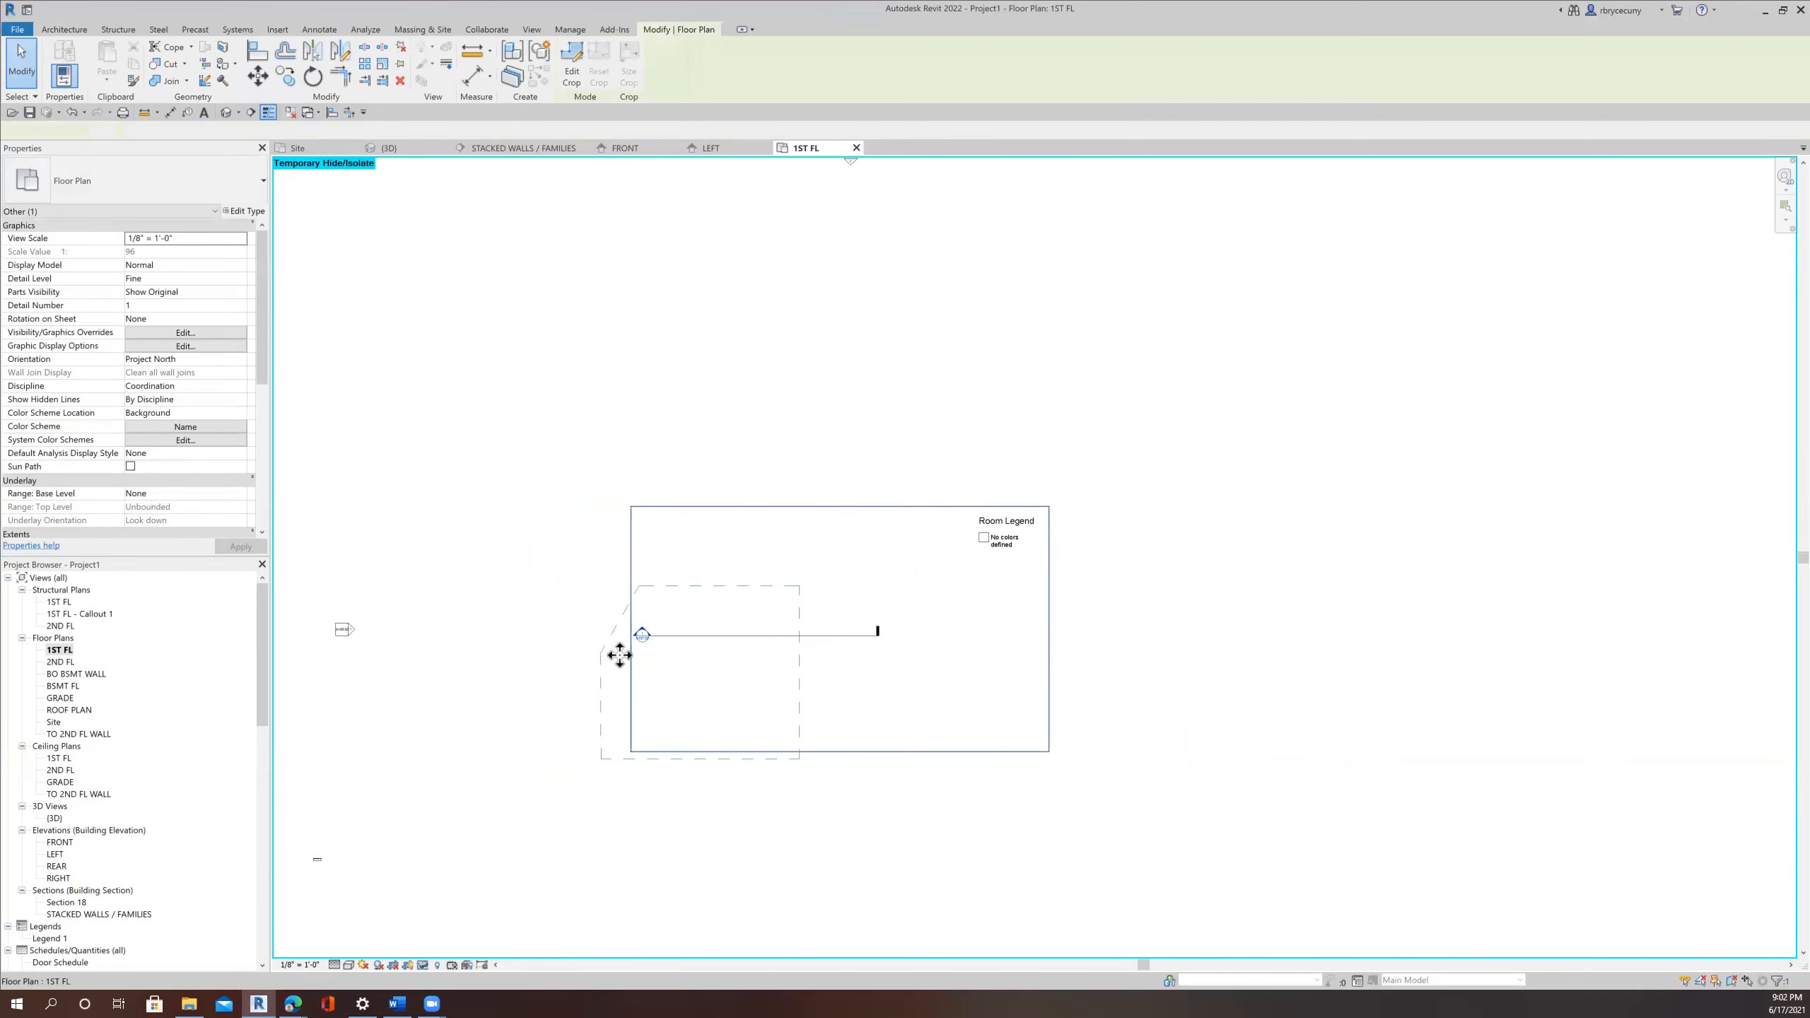
pyautogui.scroll(5, 637, 617)
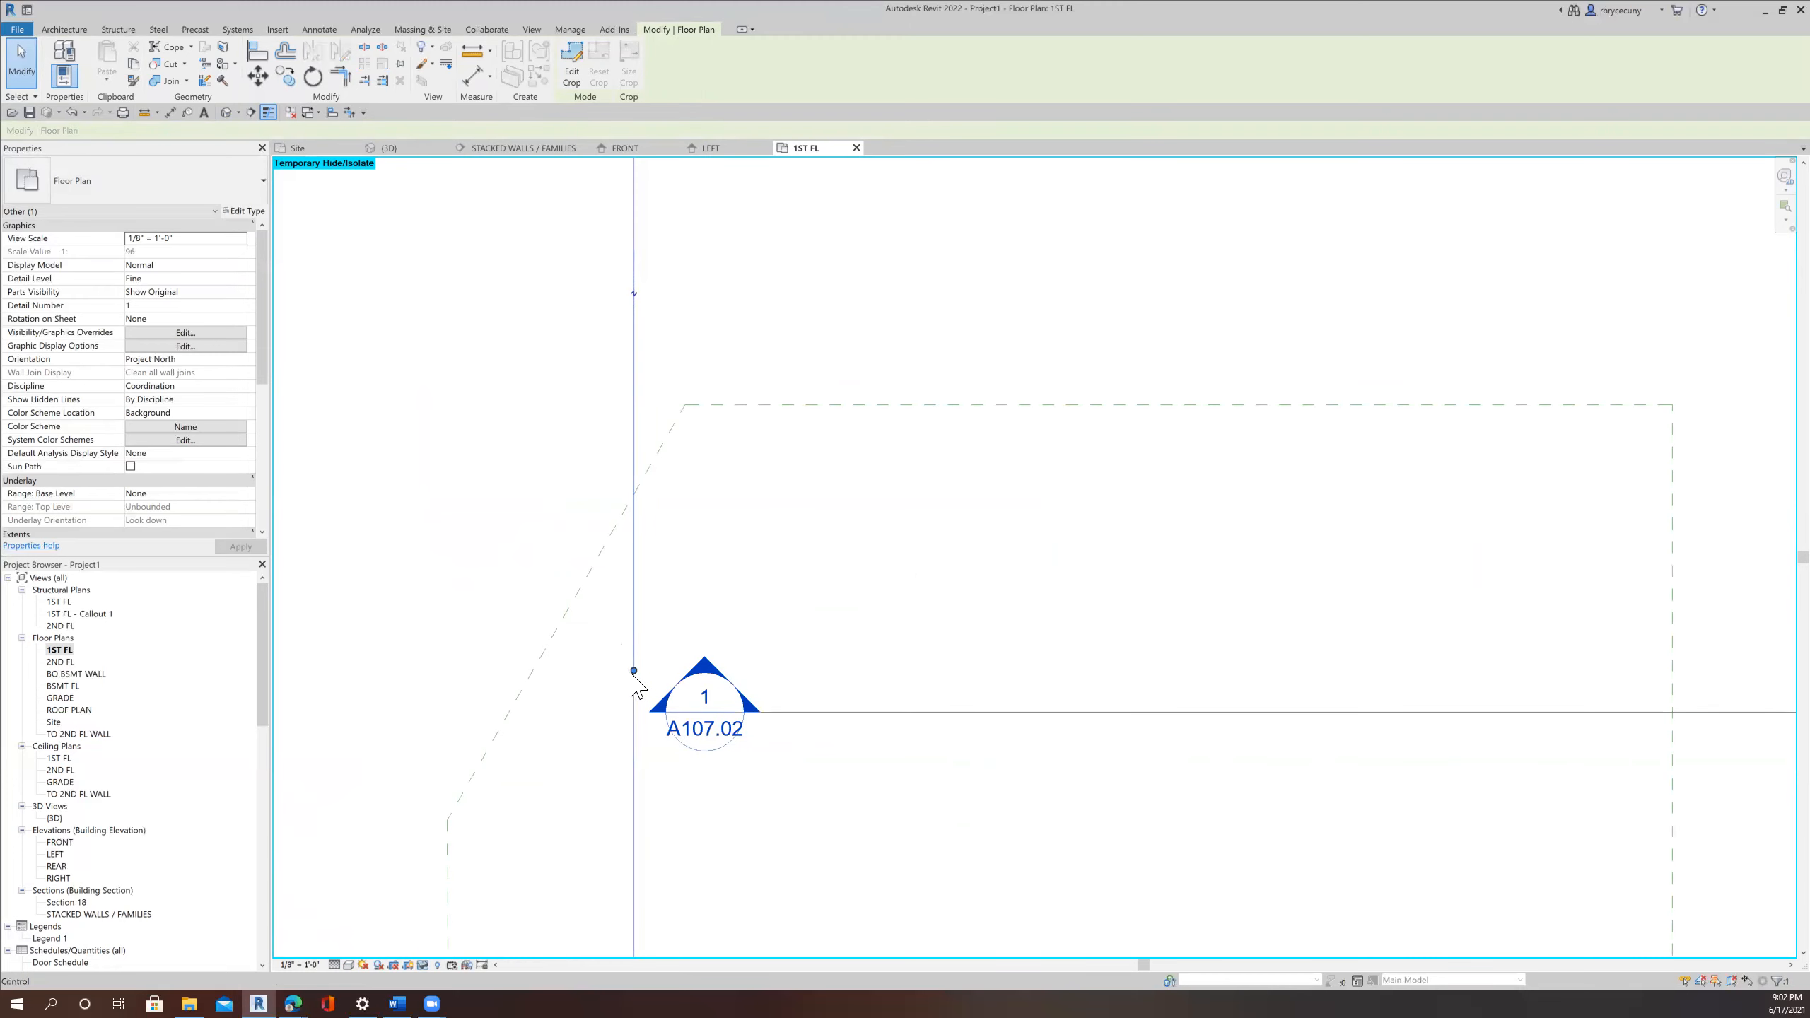
pyautogui.moveTo(478, 661); pyautogui.dragTo(345, 670)
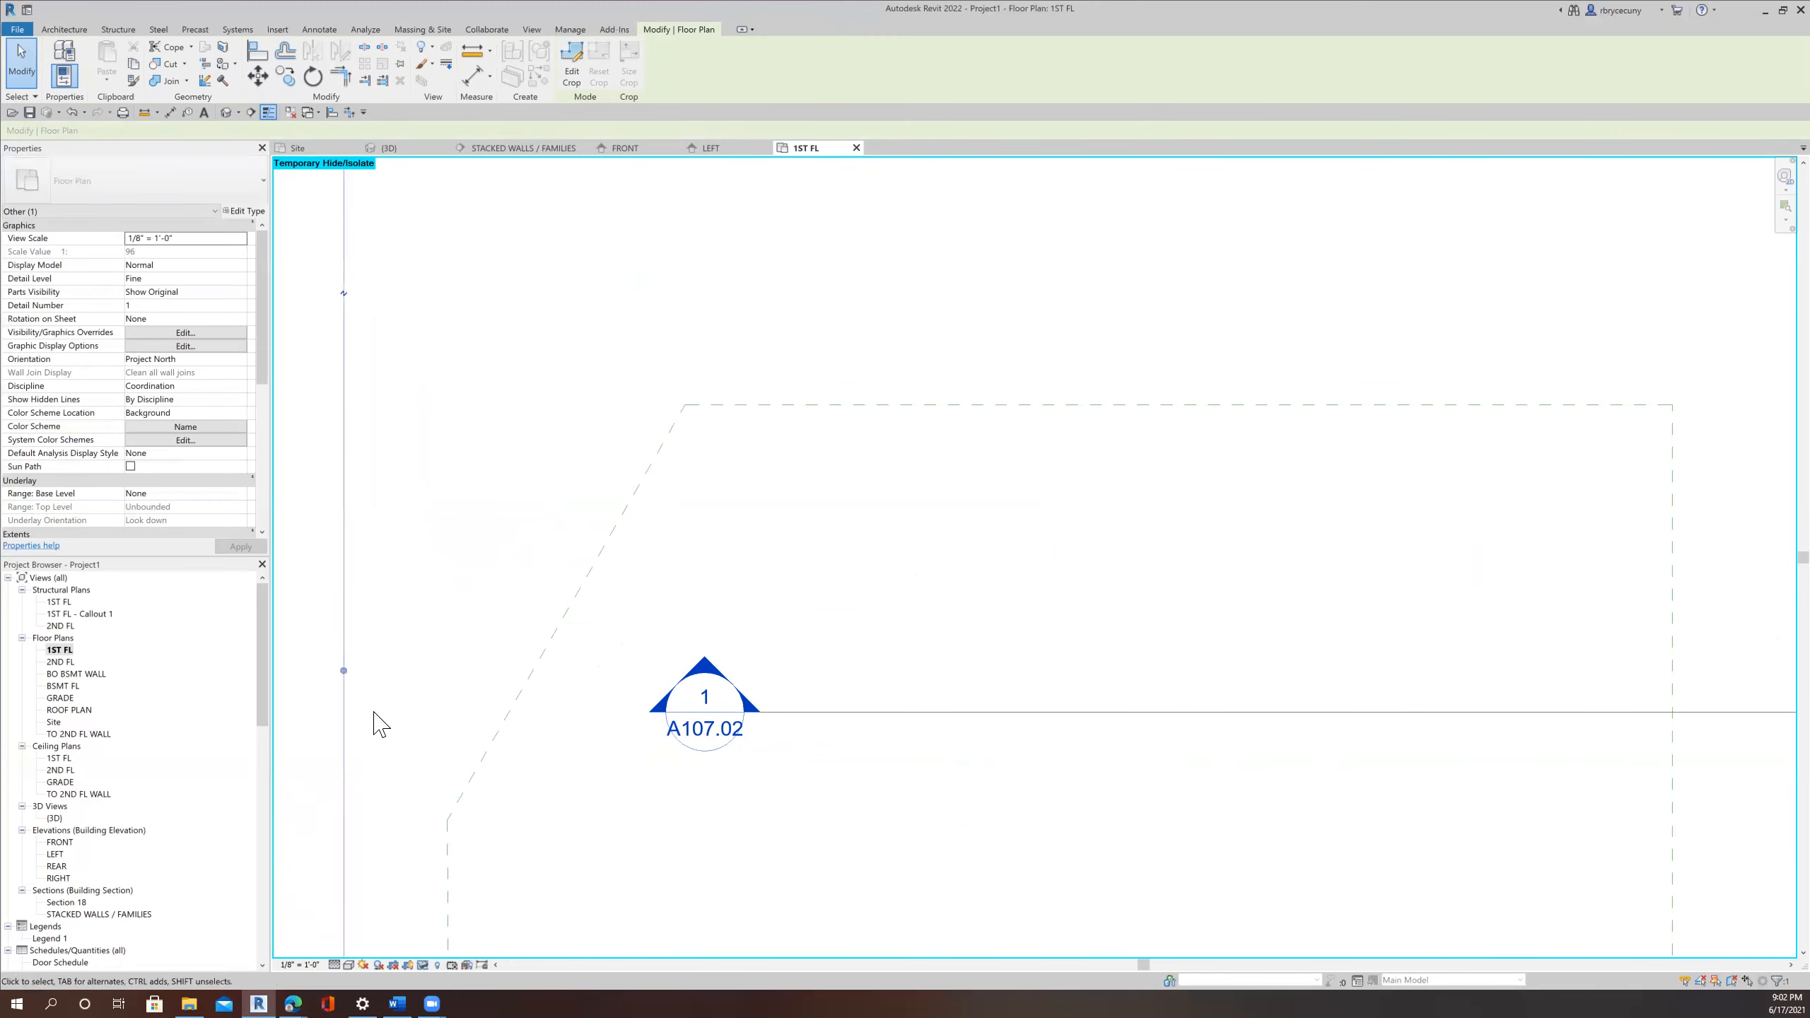
pyautogui.scroll(-5, 376, 716)
pyautogui.scroll(-3, 385, 765)
pyautogui.moveTo(723, 724); pyautogui.dragTo(562, 728)
pyautogui.moveTo(482, 832); pyautogui.dragTo(476, 869)
# Enable Crop View for the 1ST FL plan to hide everything outside the crop region, comparing it with the uncropped view.
pyautogui.moveTo(551, 862); pyautogui.dragTo(680, 856, button='middle')
pyautogui.scroll(-1, 661, 838)
pyautogui.scroll(-2, 657, 849)
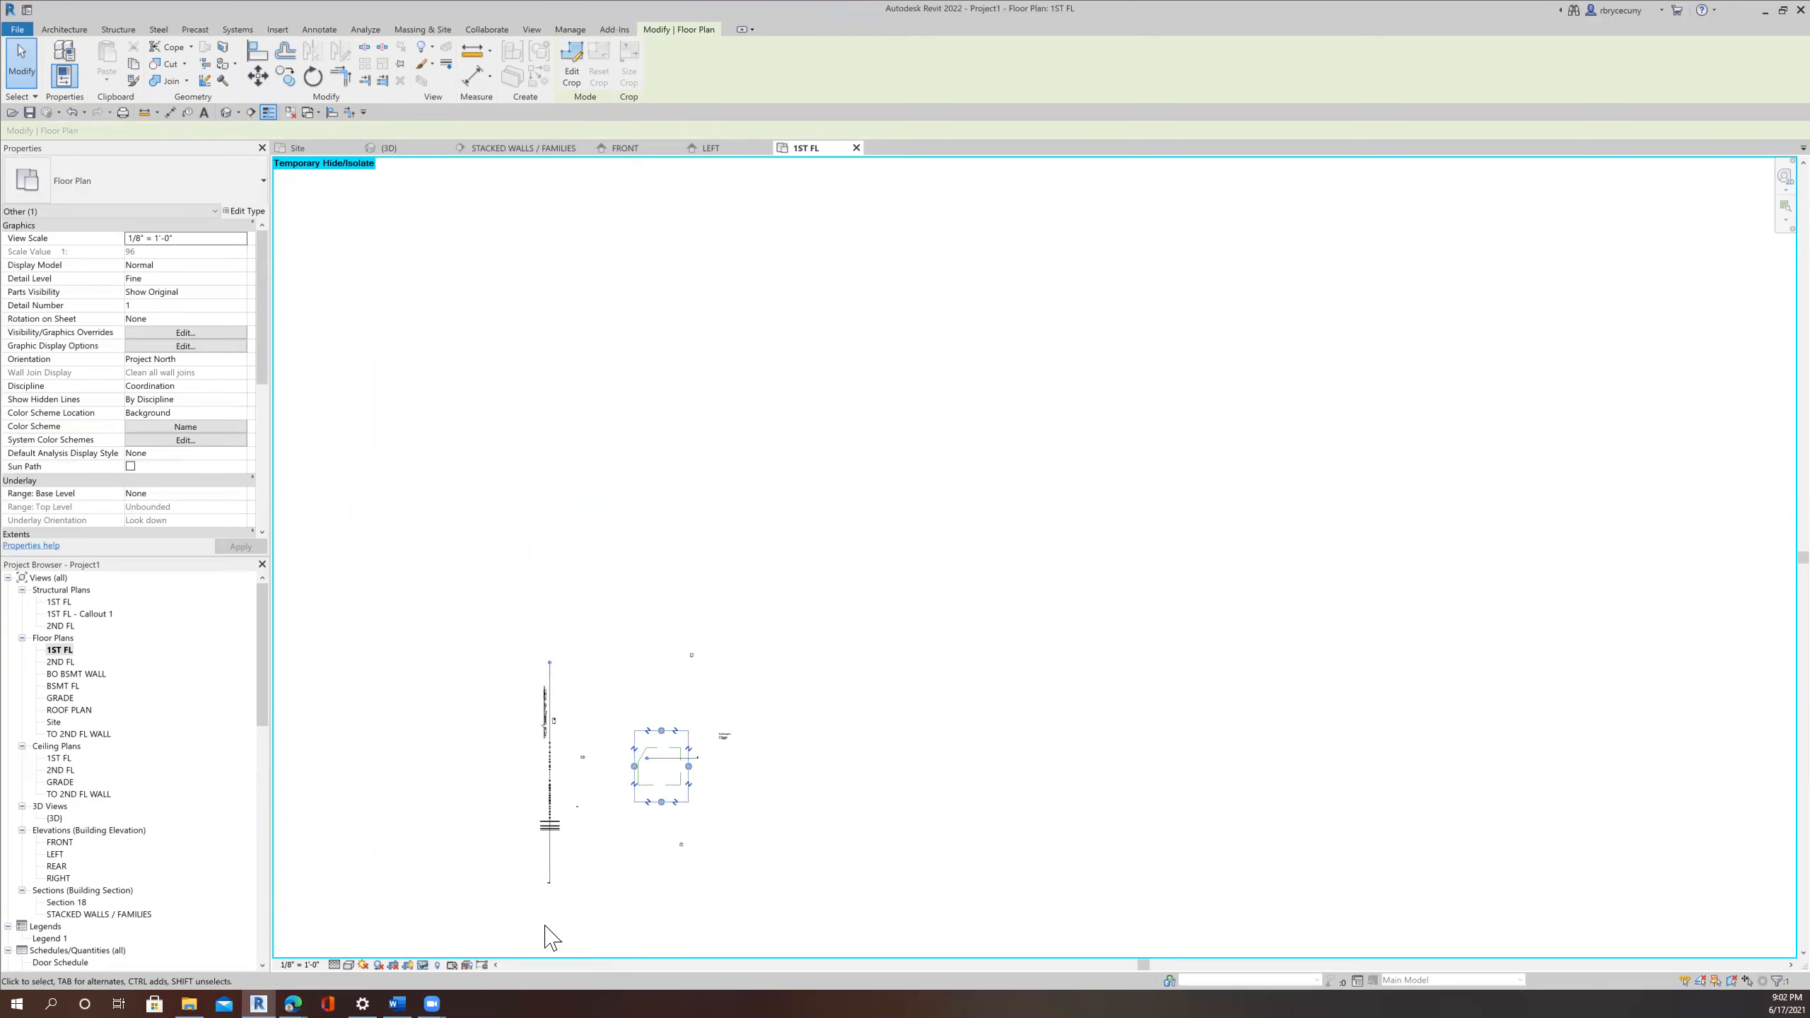
pyautogui.scroll(2, 565, 760)
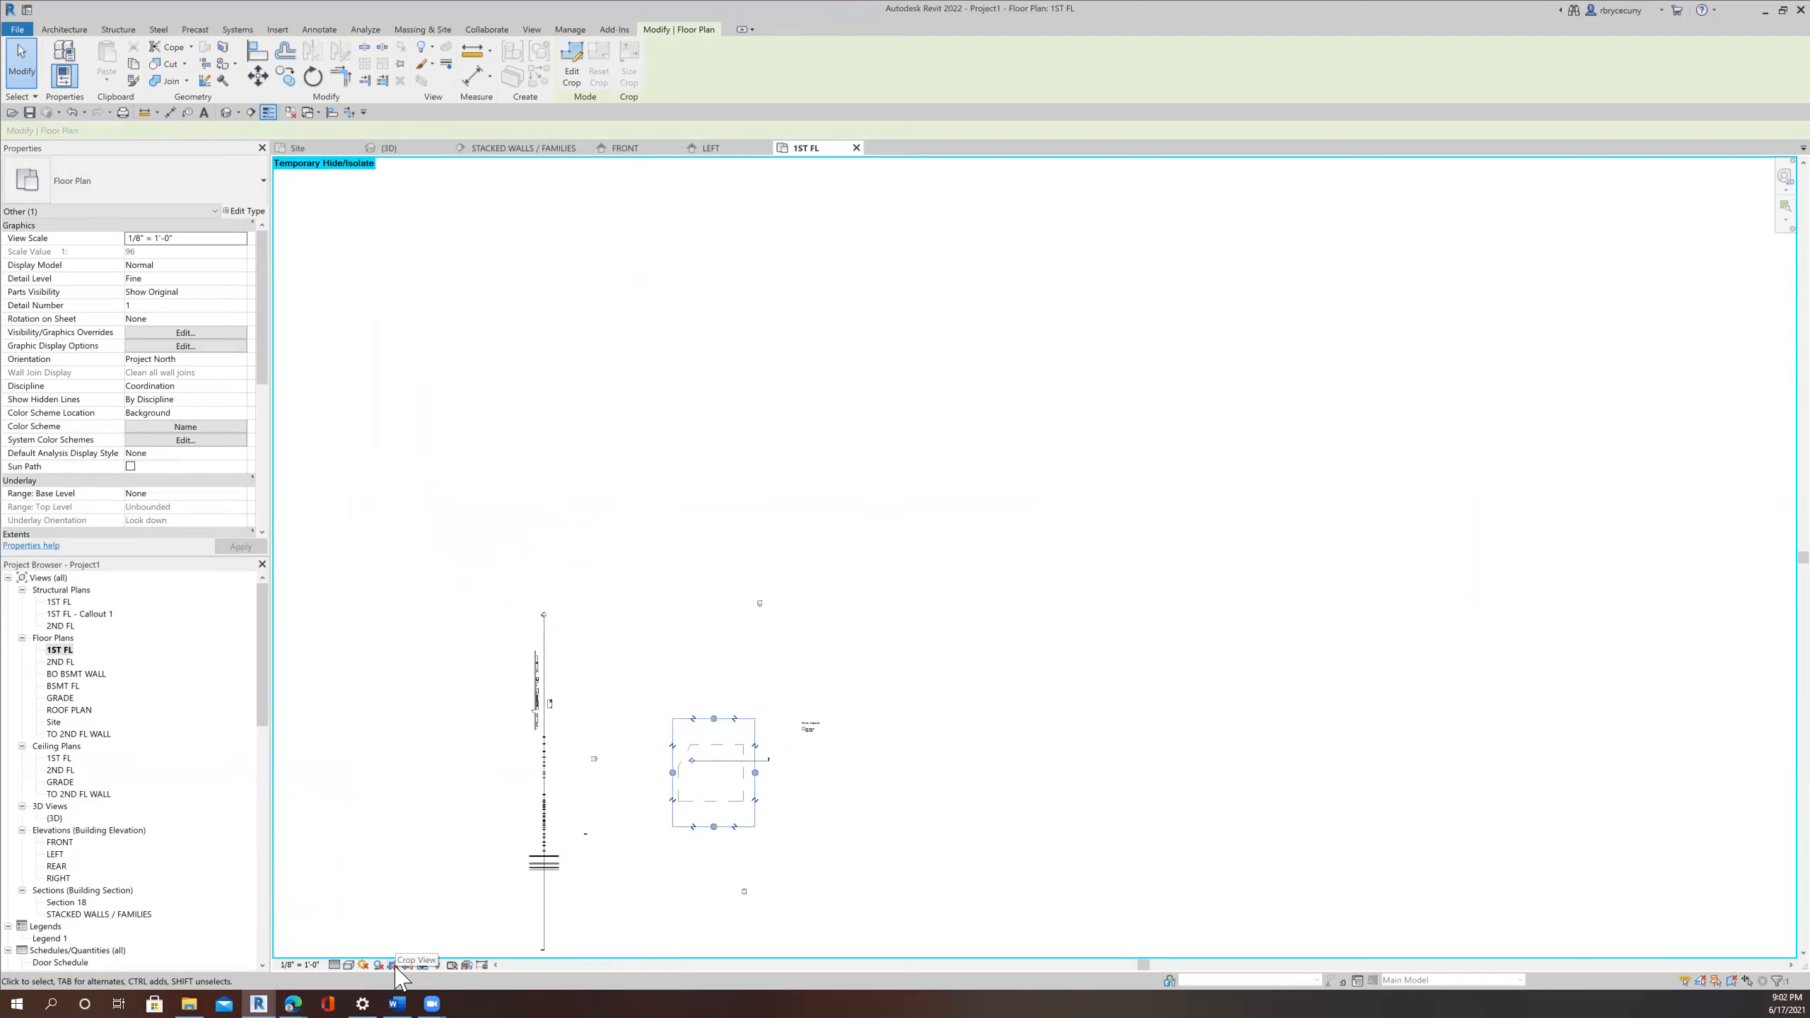
pyautogui.click(393, 965)
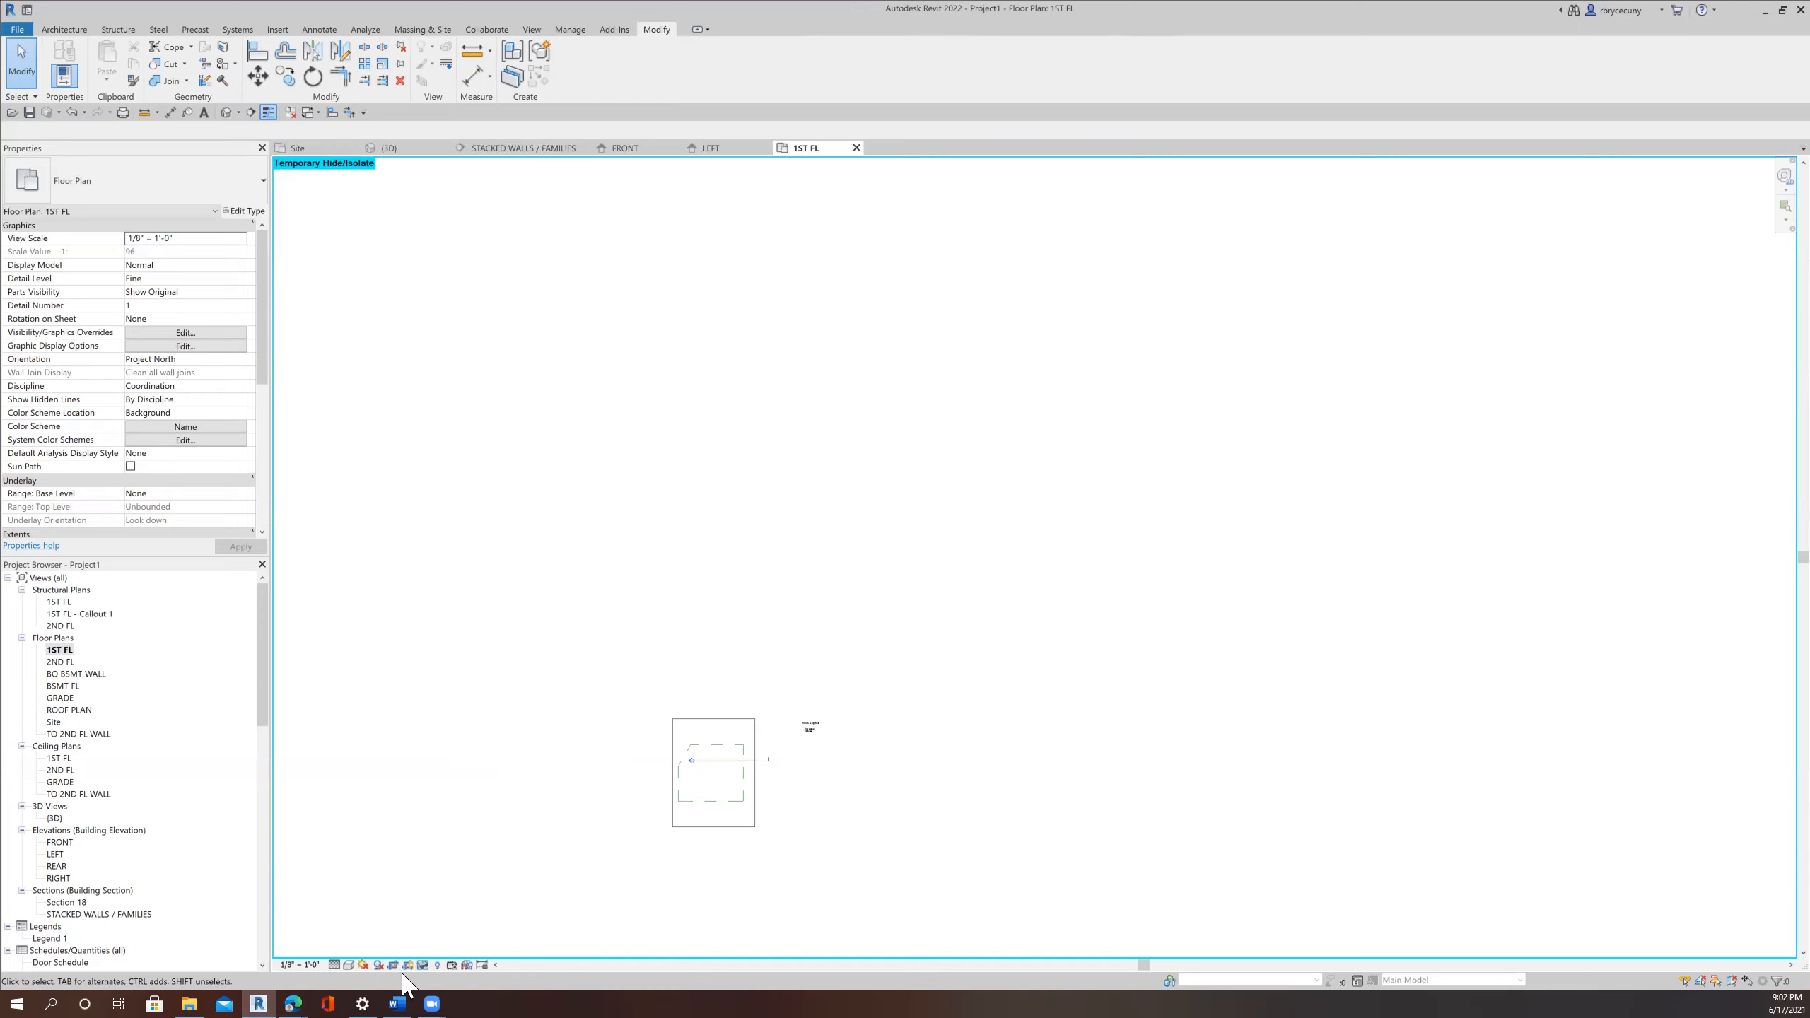
pyautogui.click(393, 965)
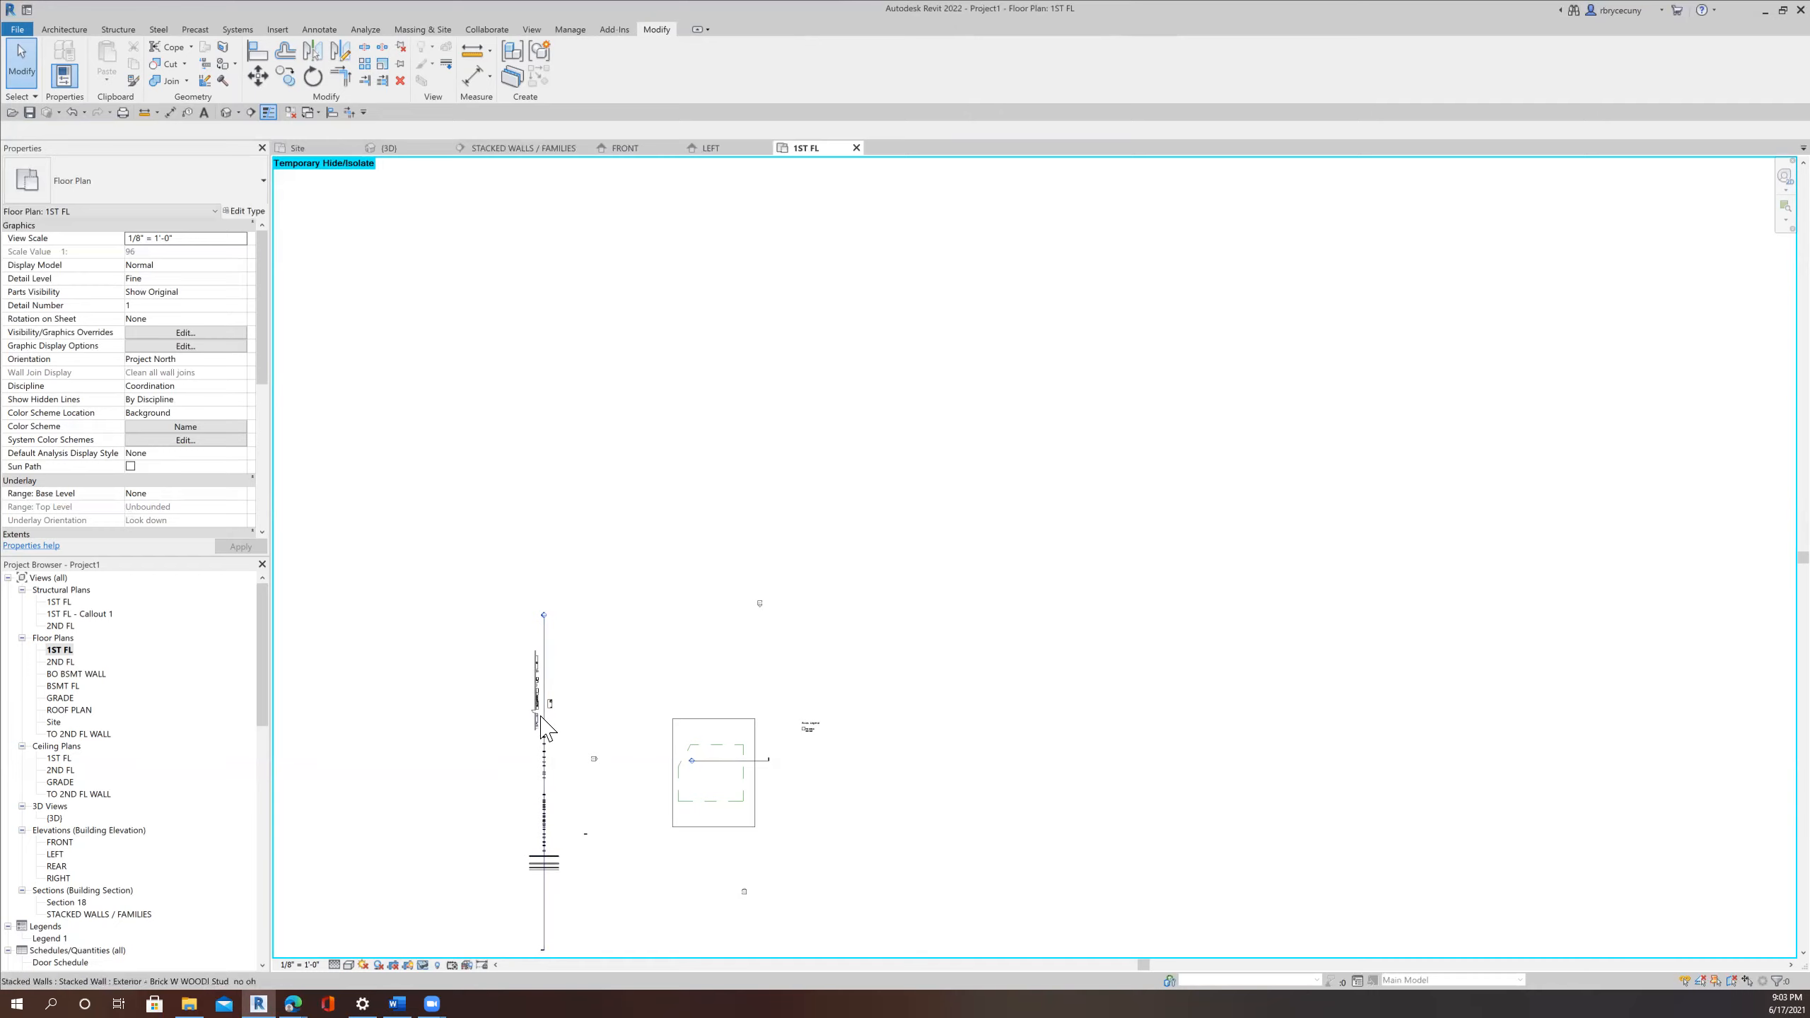
pyautogui.click(394, 967)
pyautogui.scroll(2, 734, 791)
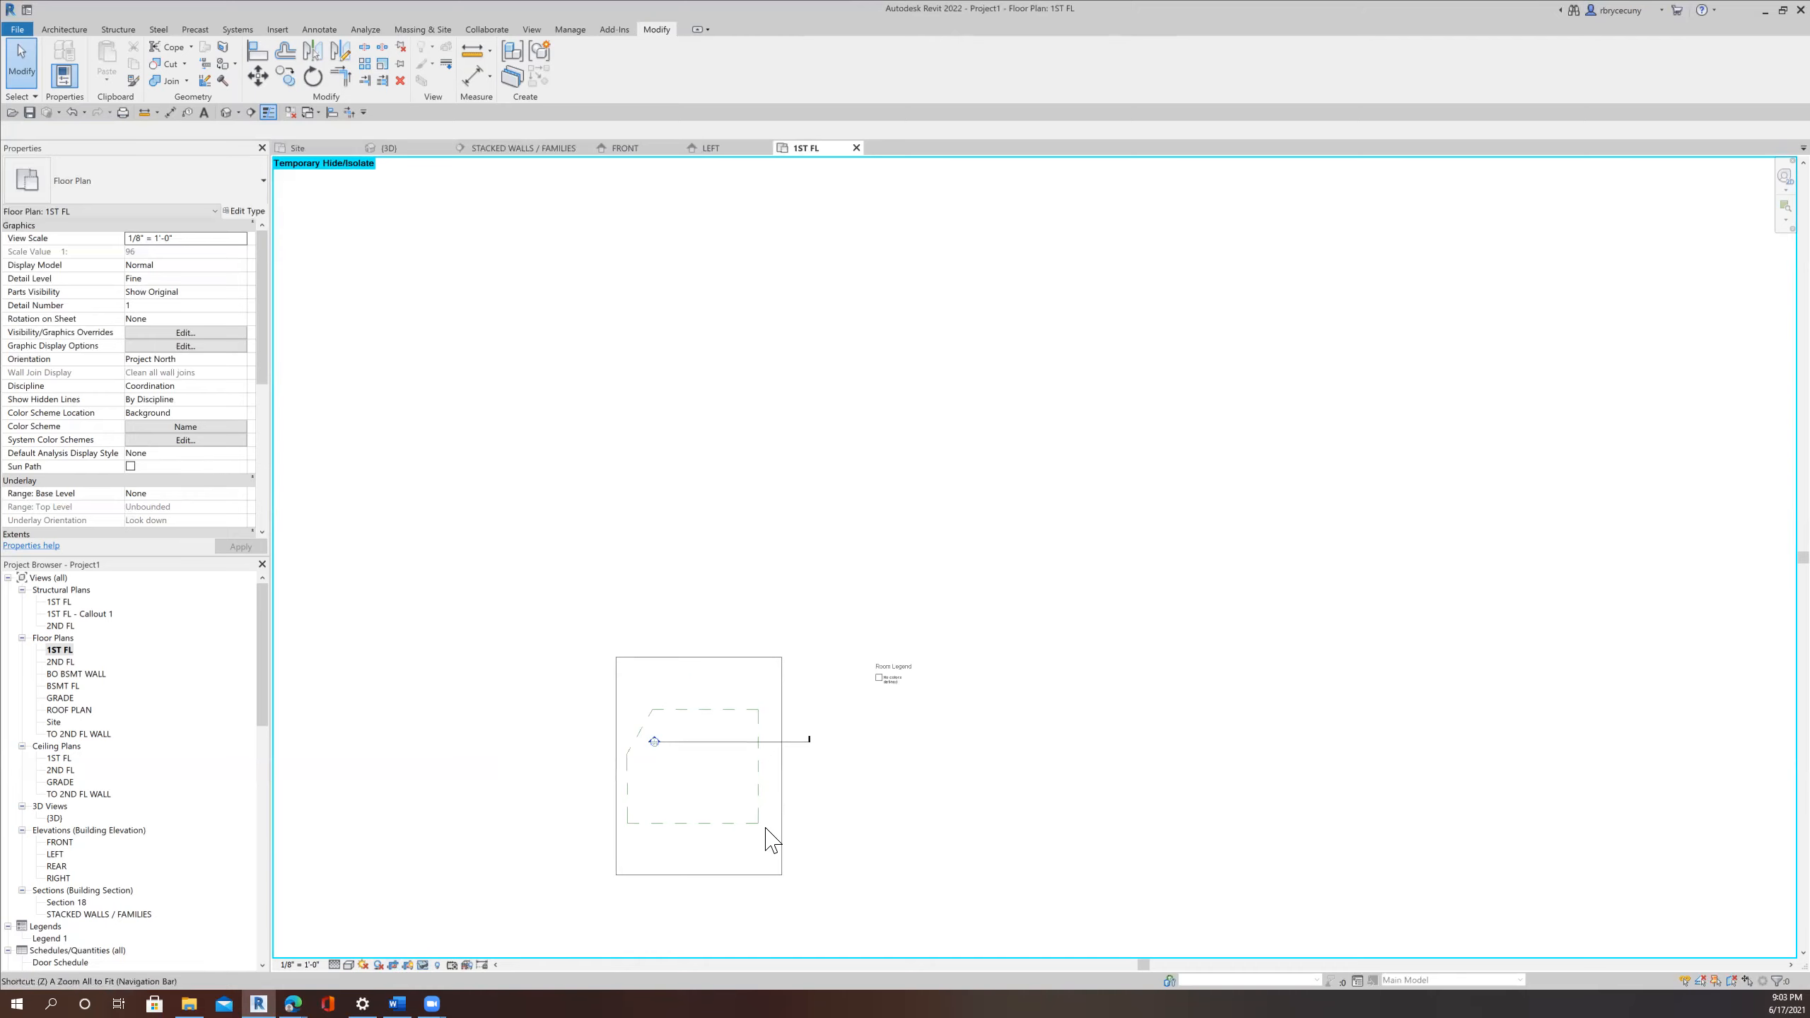
pyautogui.scroll(3, 768, 836)
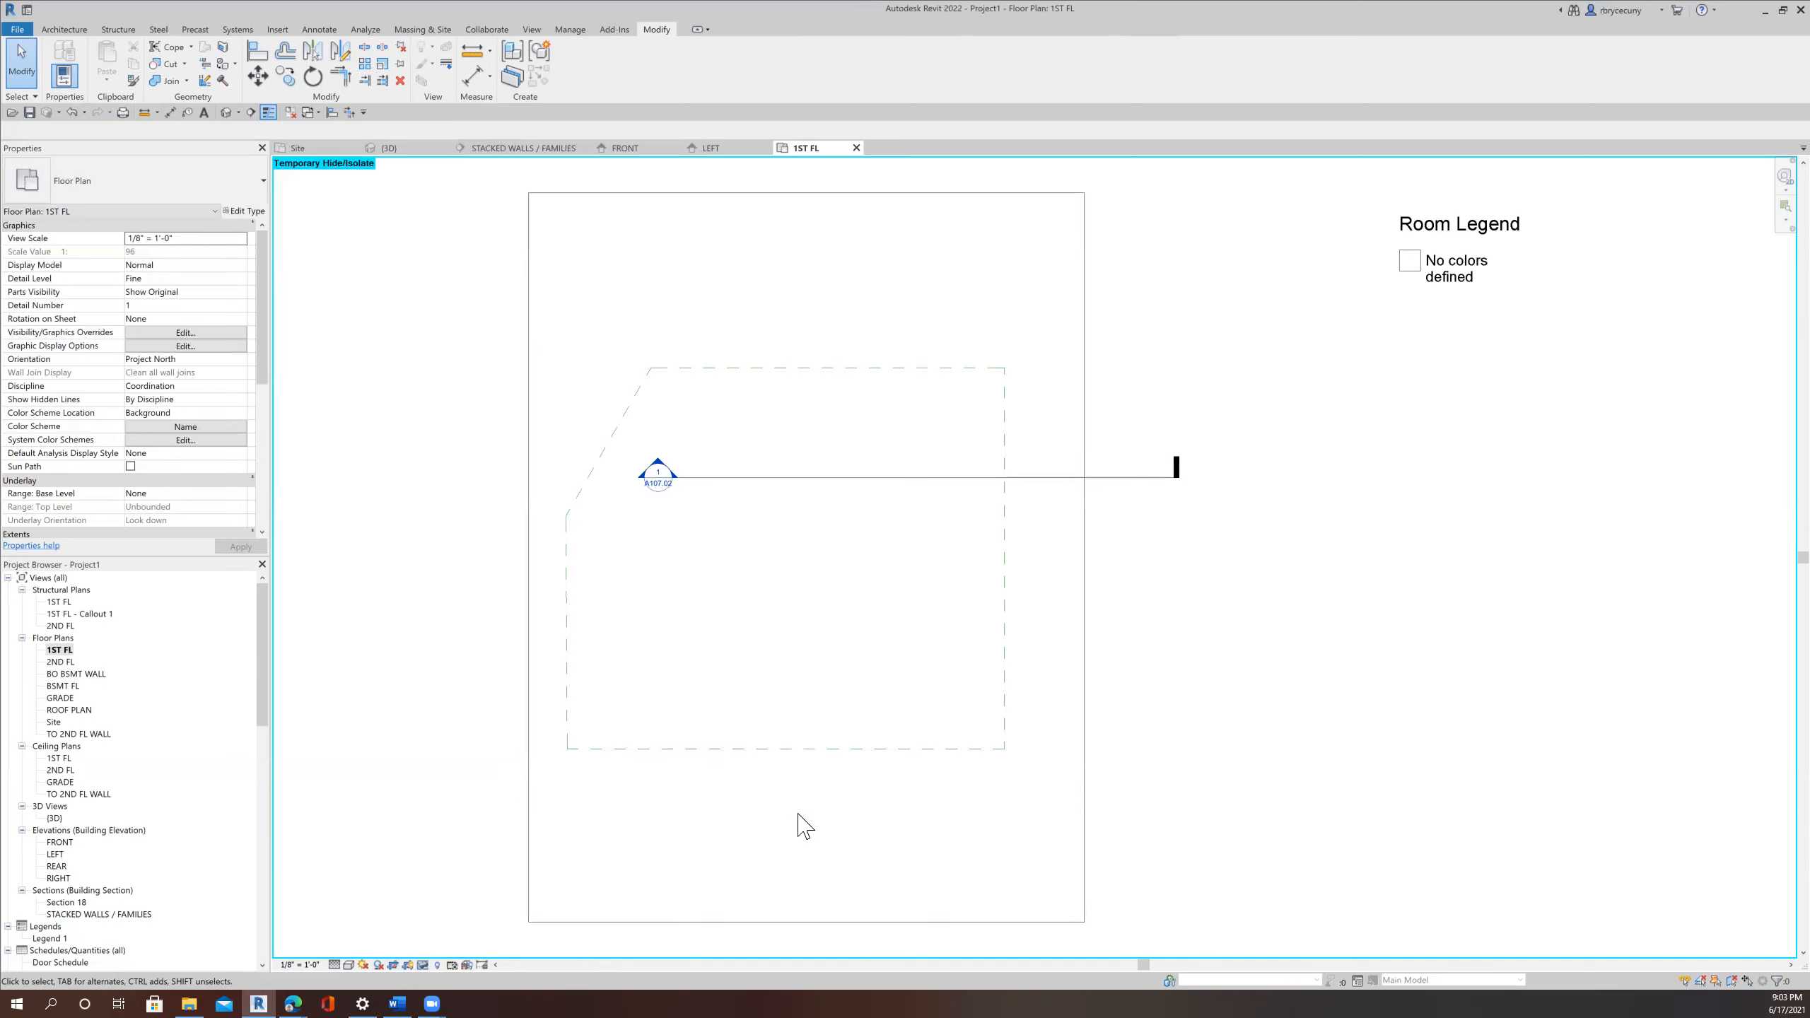
# Stretch the horizontal section line so its head sits beyond the crop region's left edge, and trim its view extent at the tail end.
pyautogui.click(673, 478)
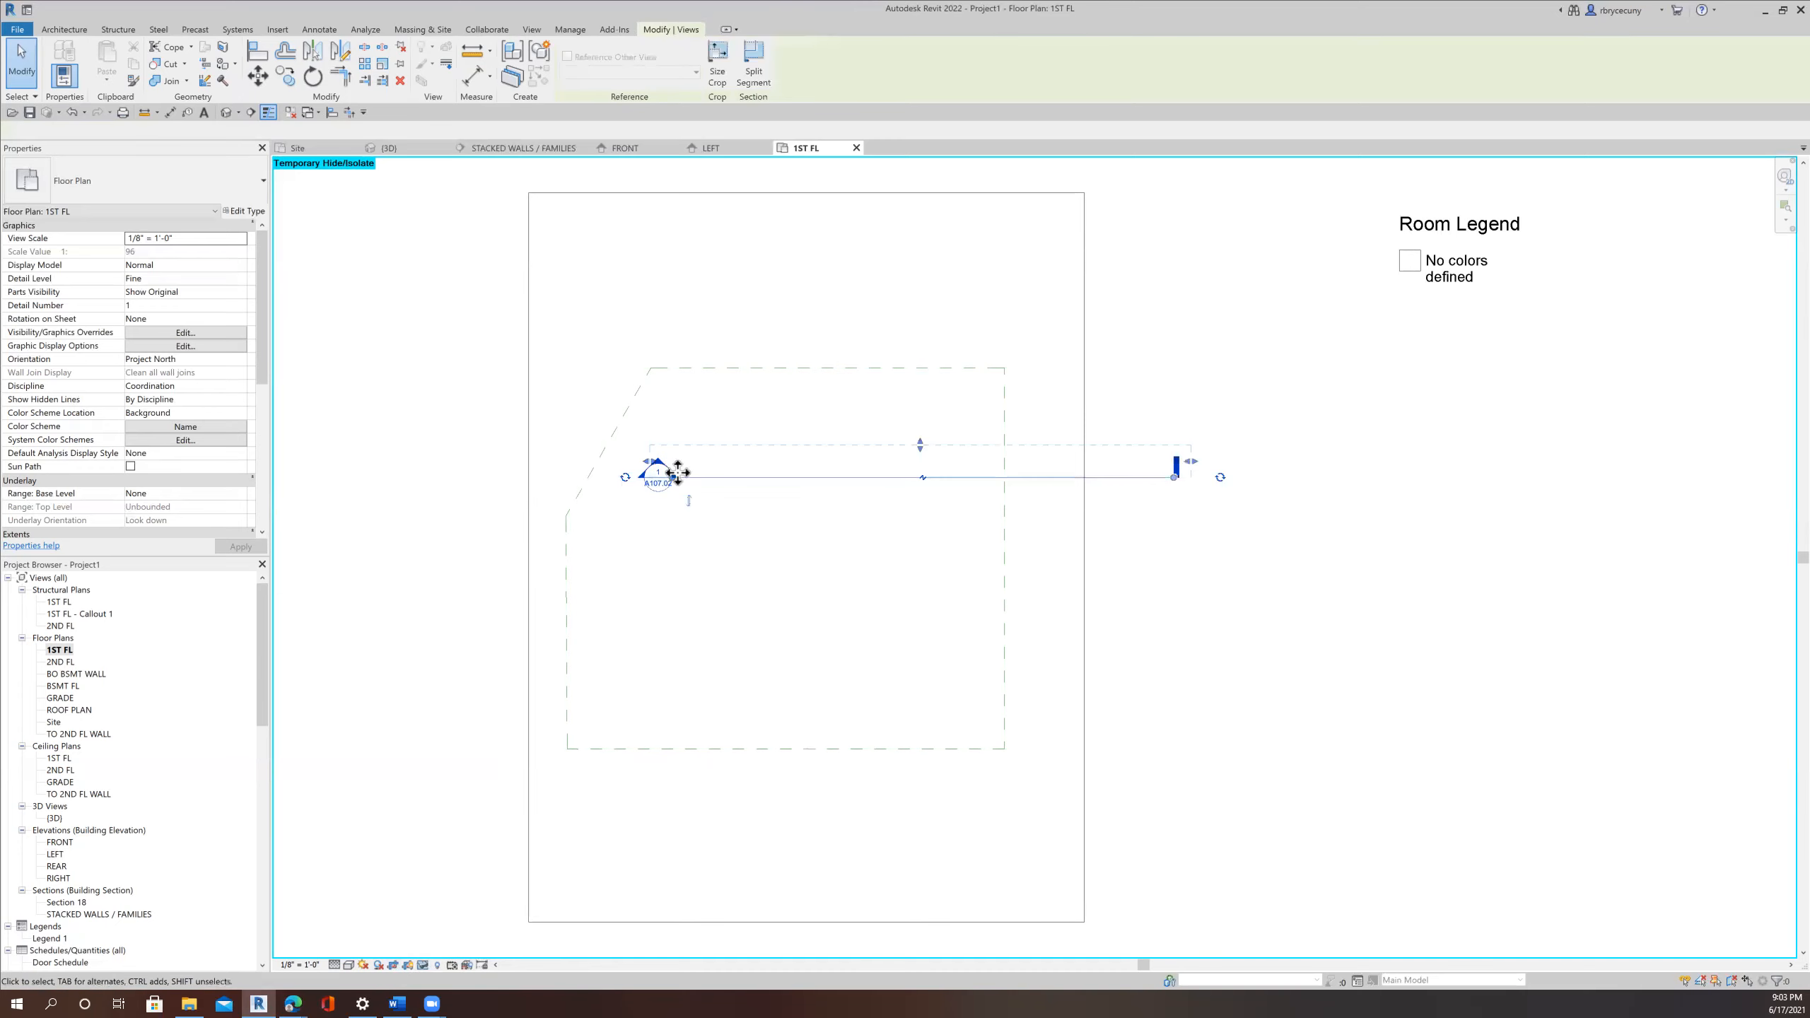
pyautogui.moveTo(589, 473); pyautogui.dragTo(474, 475)
pyautogui.moveTo(645, 471); pyautogui.dragTo(472, 456)
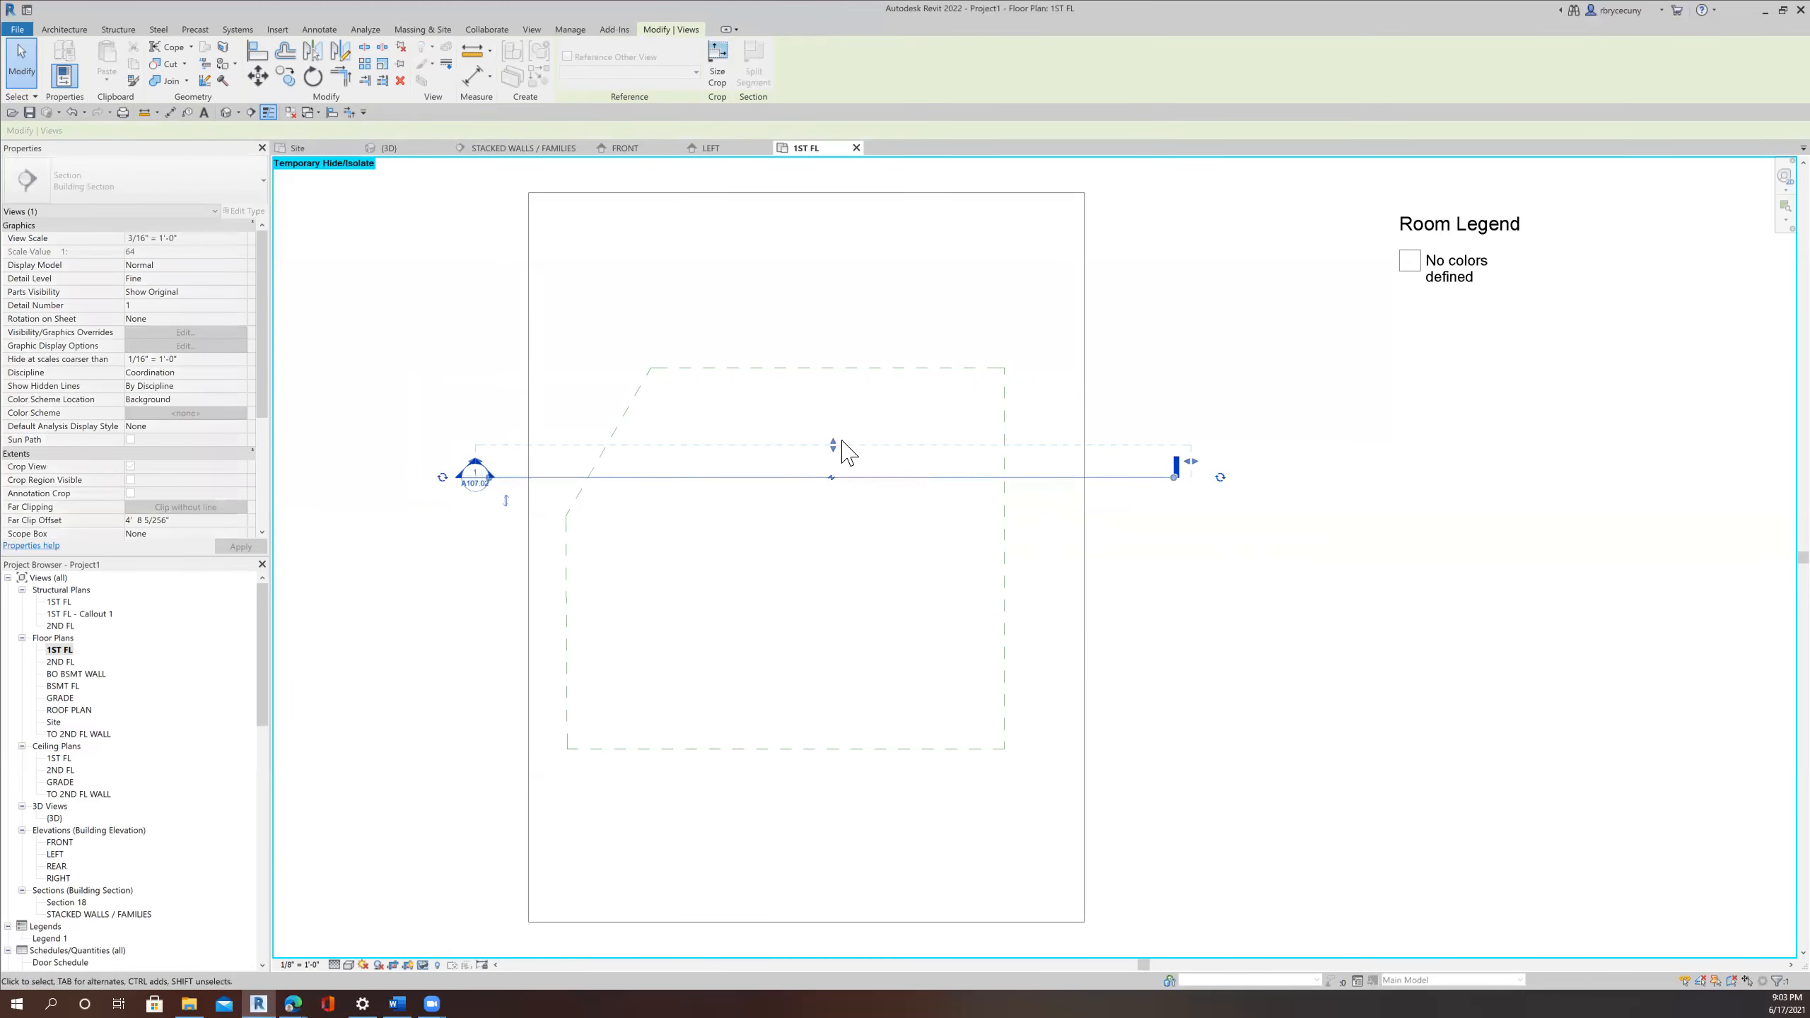
pyautogui.moveTo(1179, 460); pyautogui.dragTo(1173, 462)
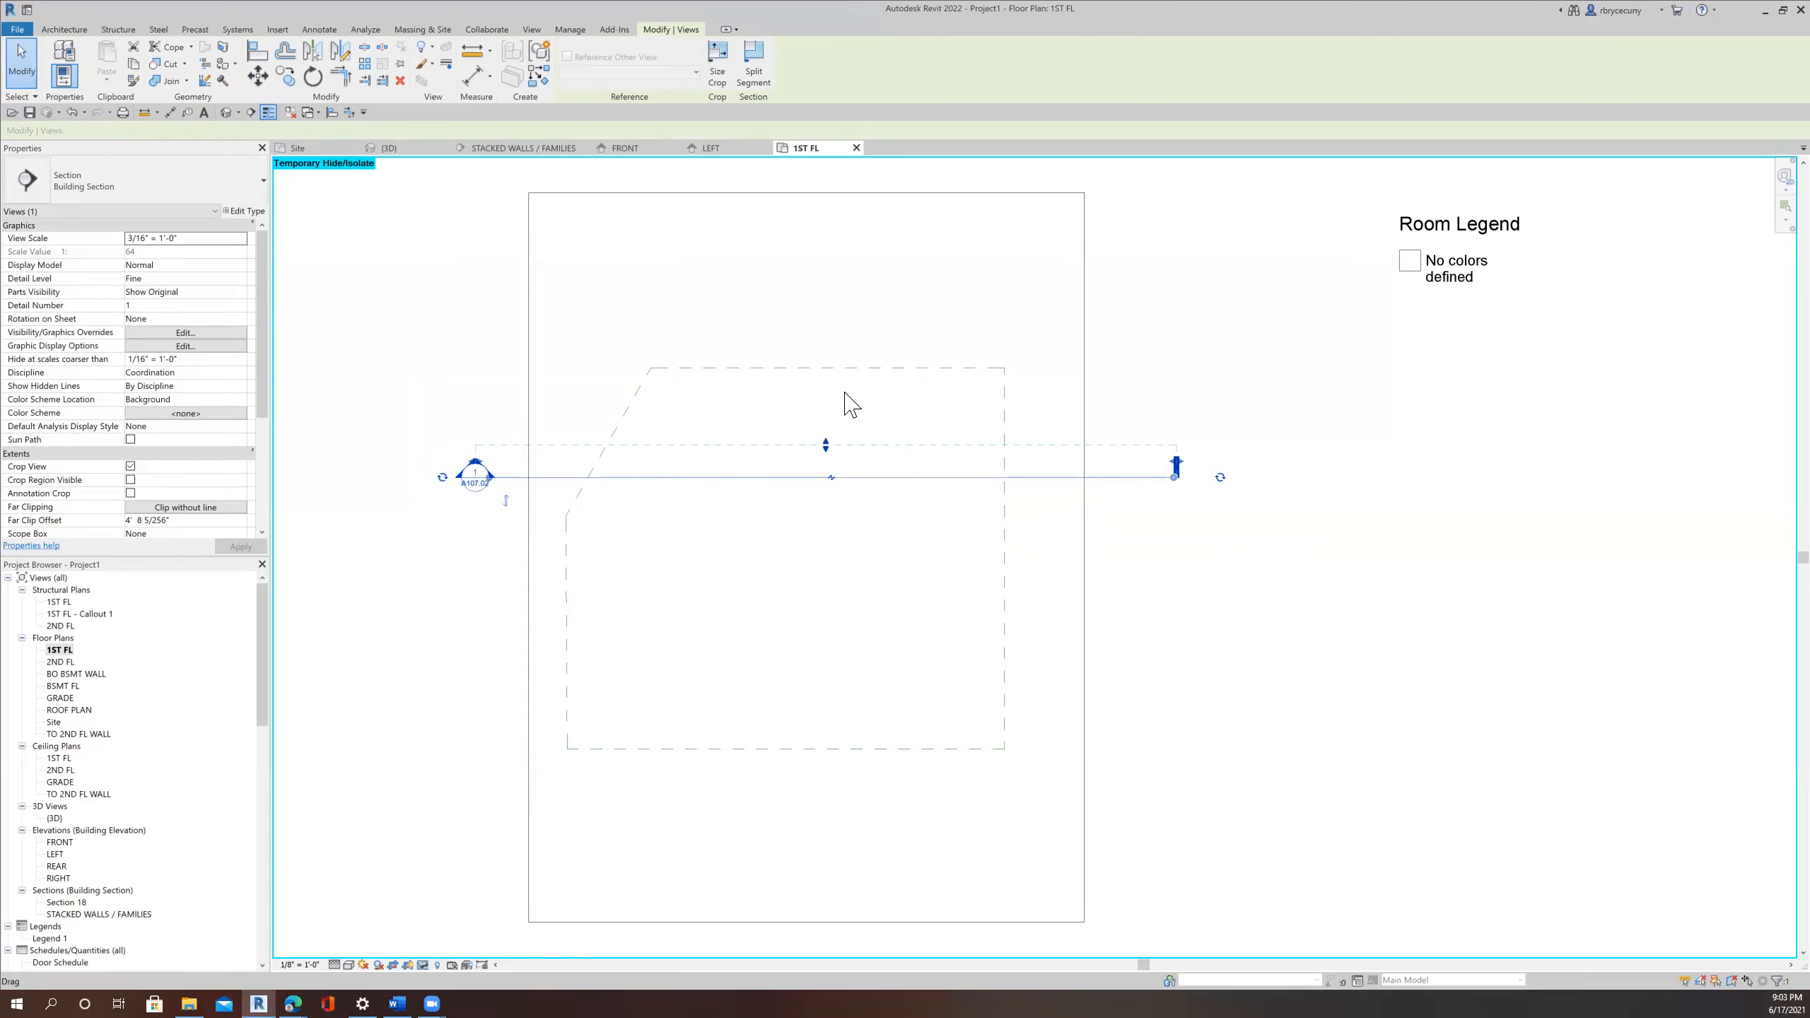
pyautogui.click(836, 368)
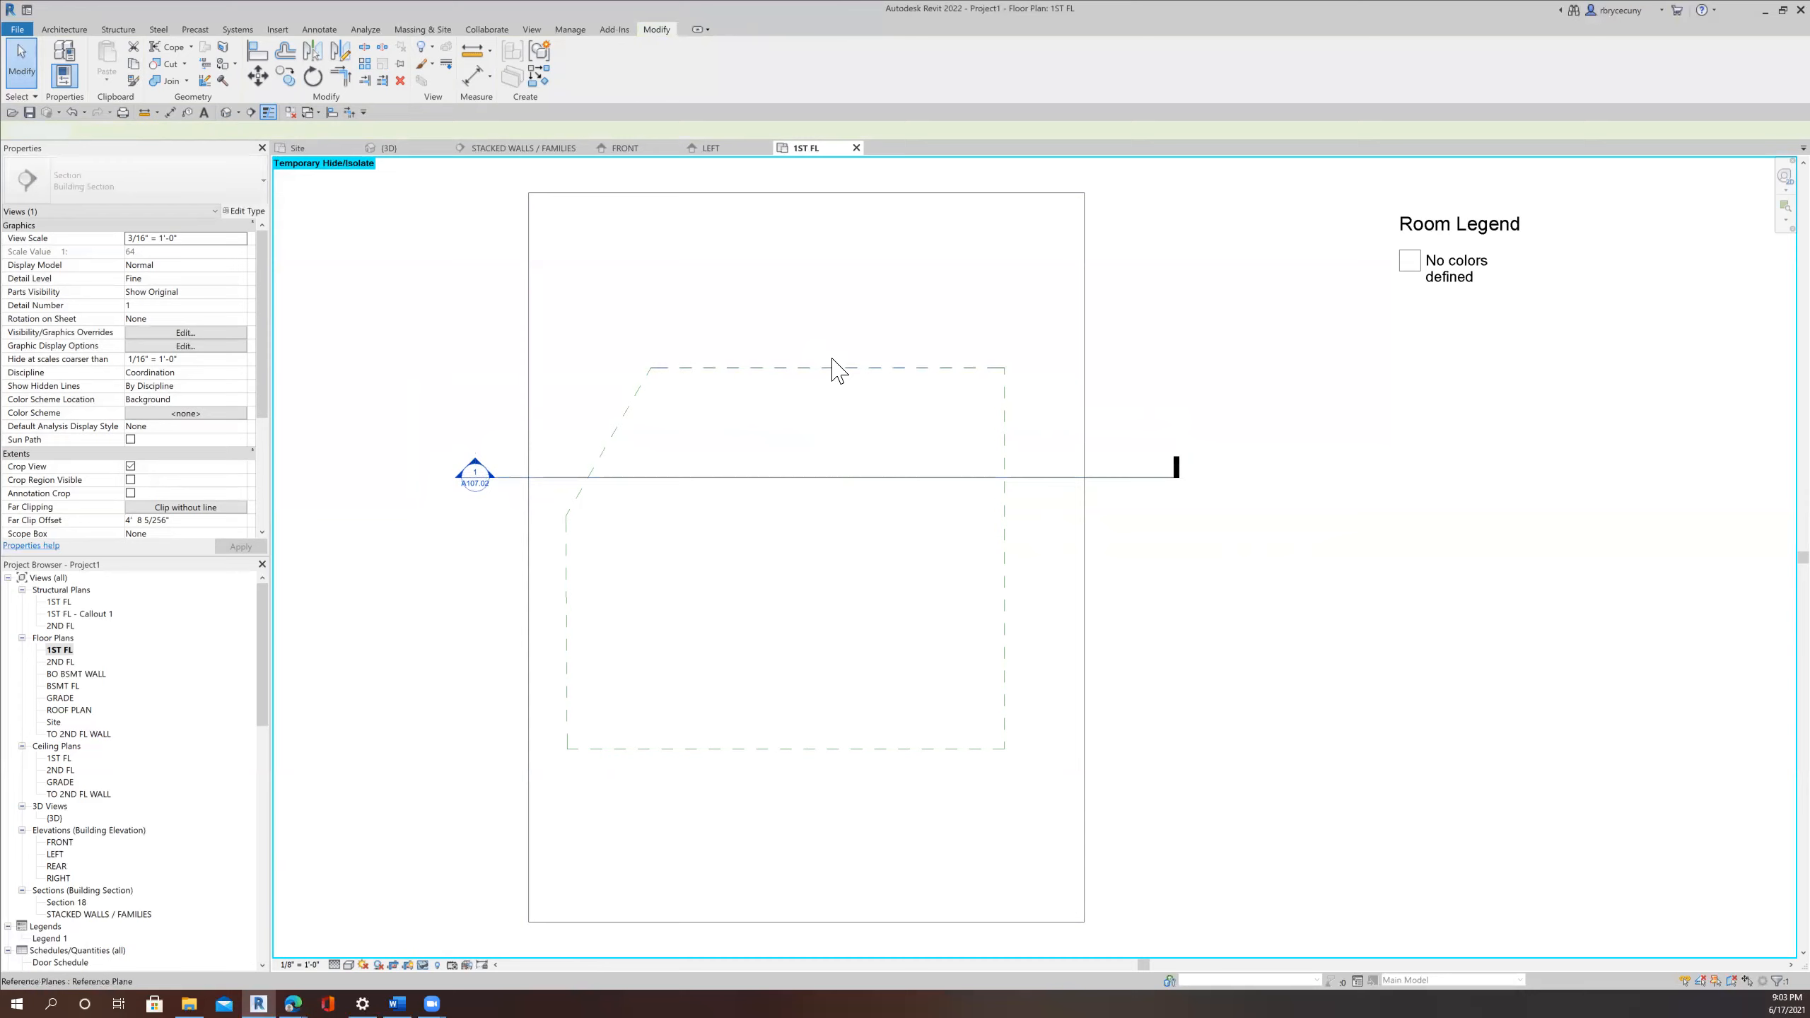
pyautogui.click(841, 337)
pyautogui.moveTo(841, 336); pyautogui.dragTo(839, 398)
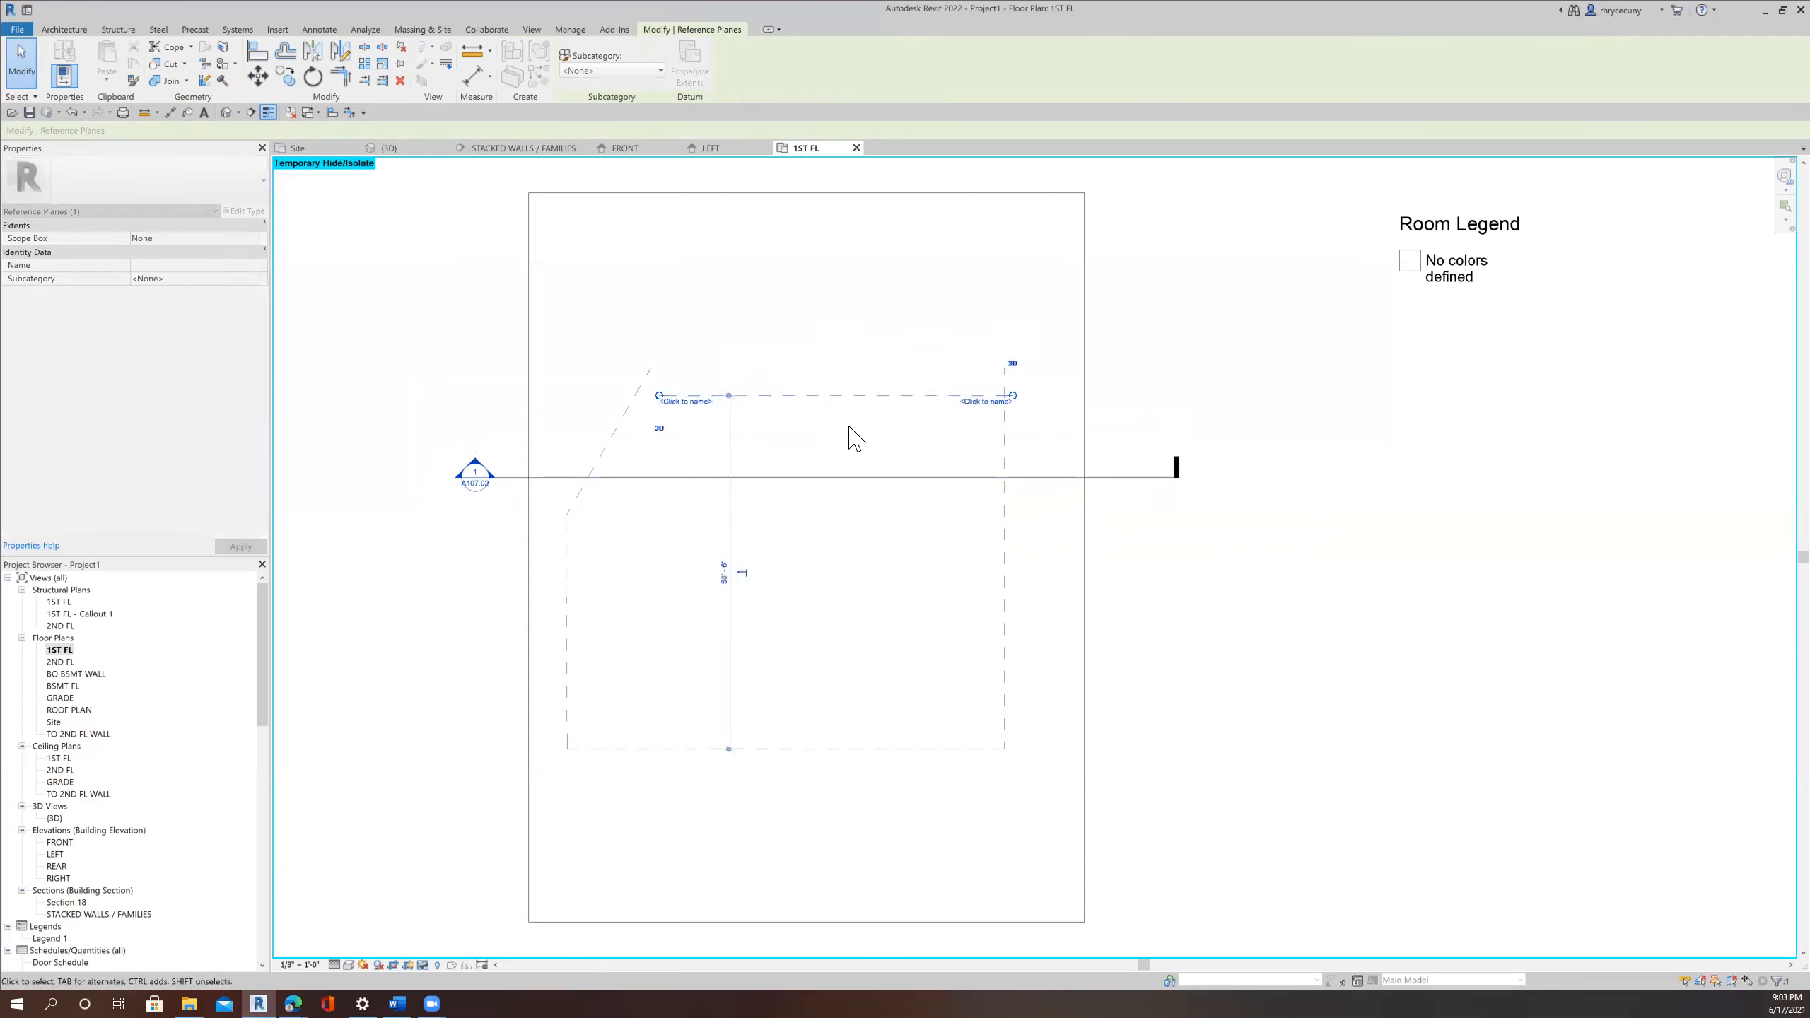
pyautogui.click(72, 111)
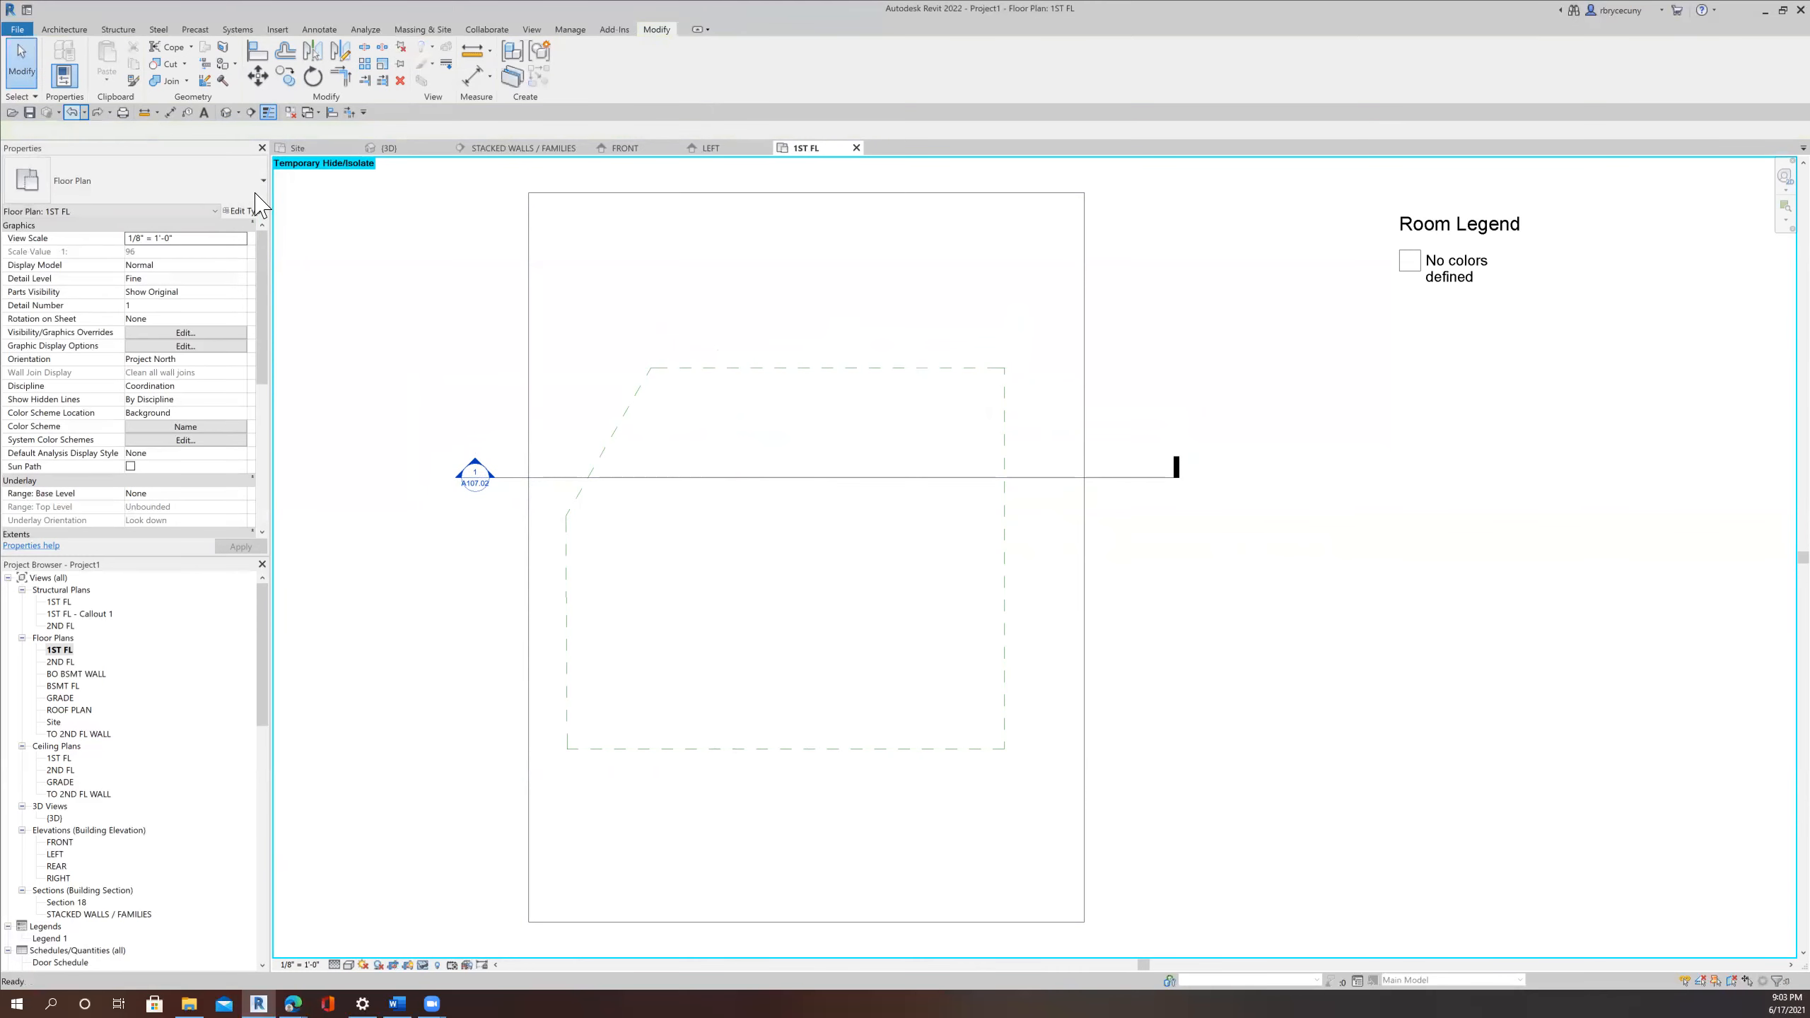
# Adjust the horizontal section's view depth to a far clip offset of about 10'.
pyautogui.click(845, 478)
pyautogui.moveTo(826, 413); pyautogui.dragTo(848, 286)
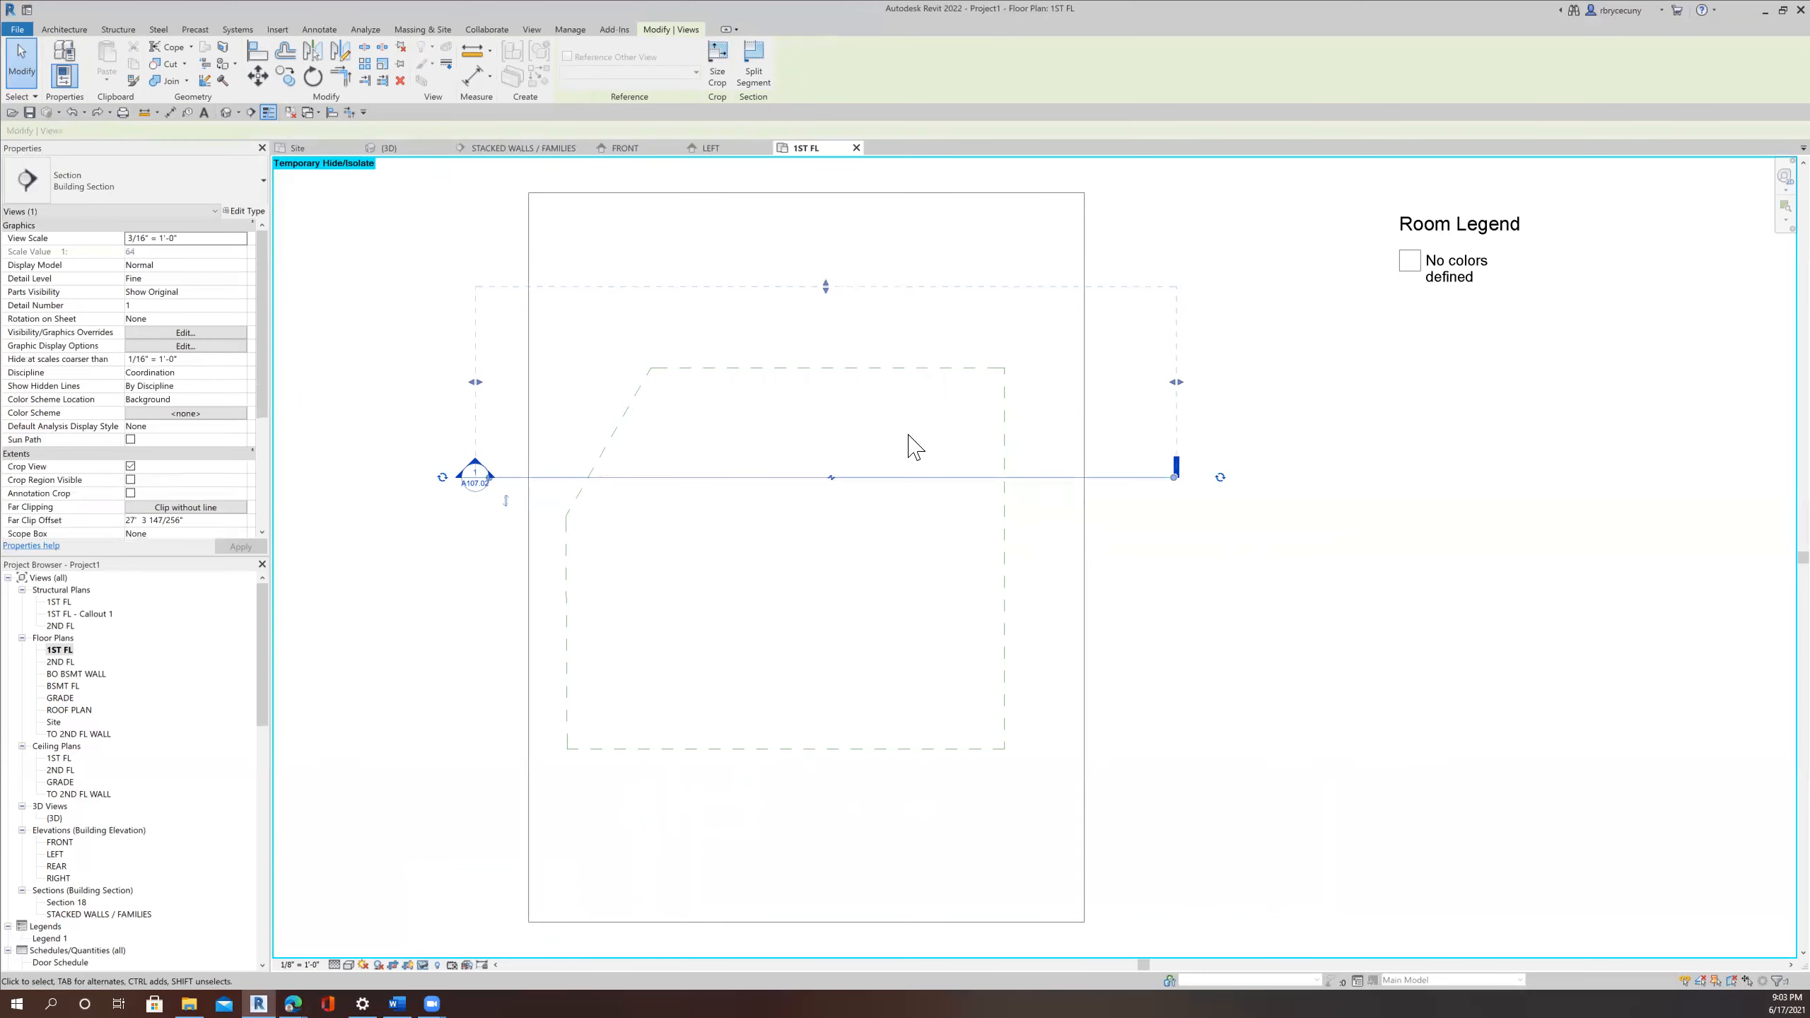
pyautogui.moveTo(828, 305); pyautogui.dragTo(820, 412)
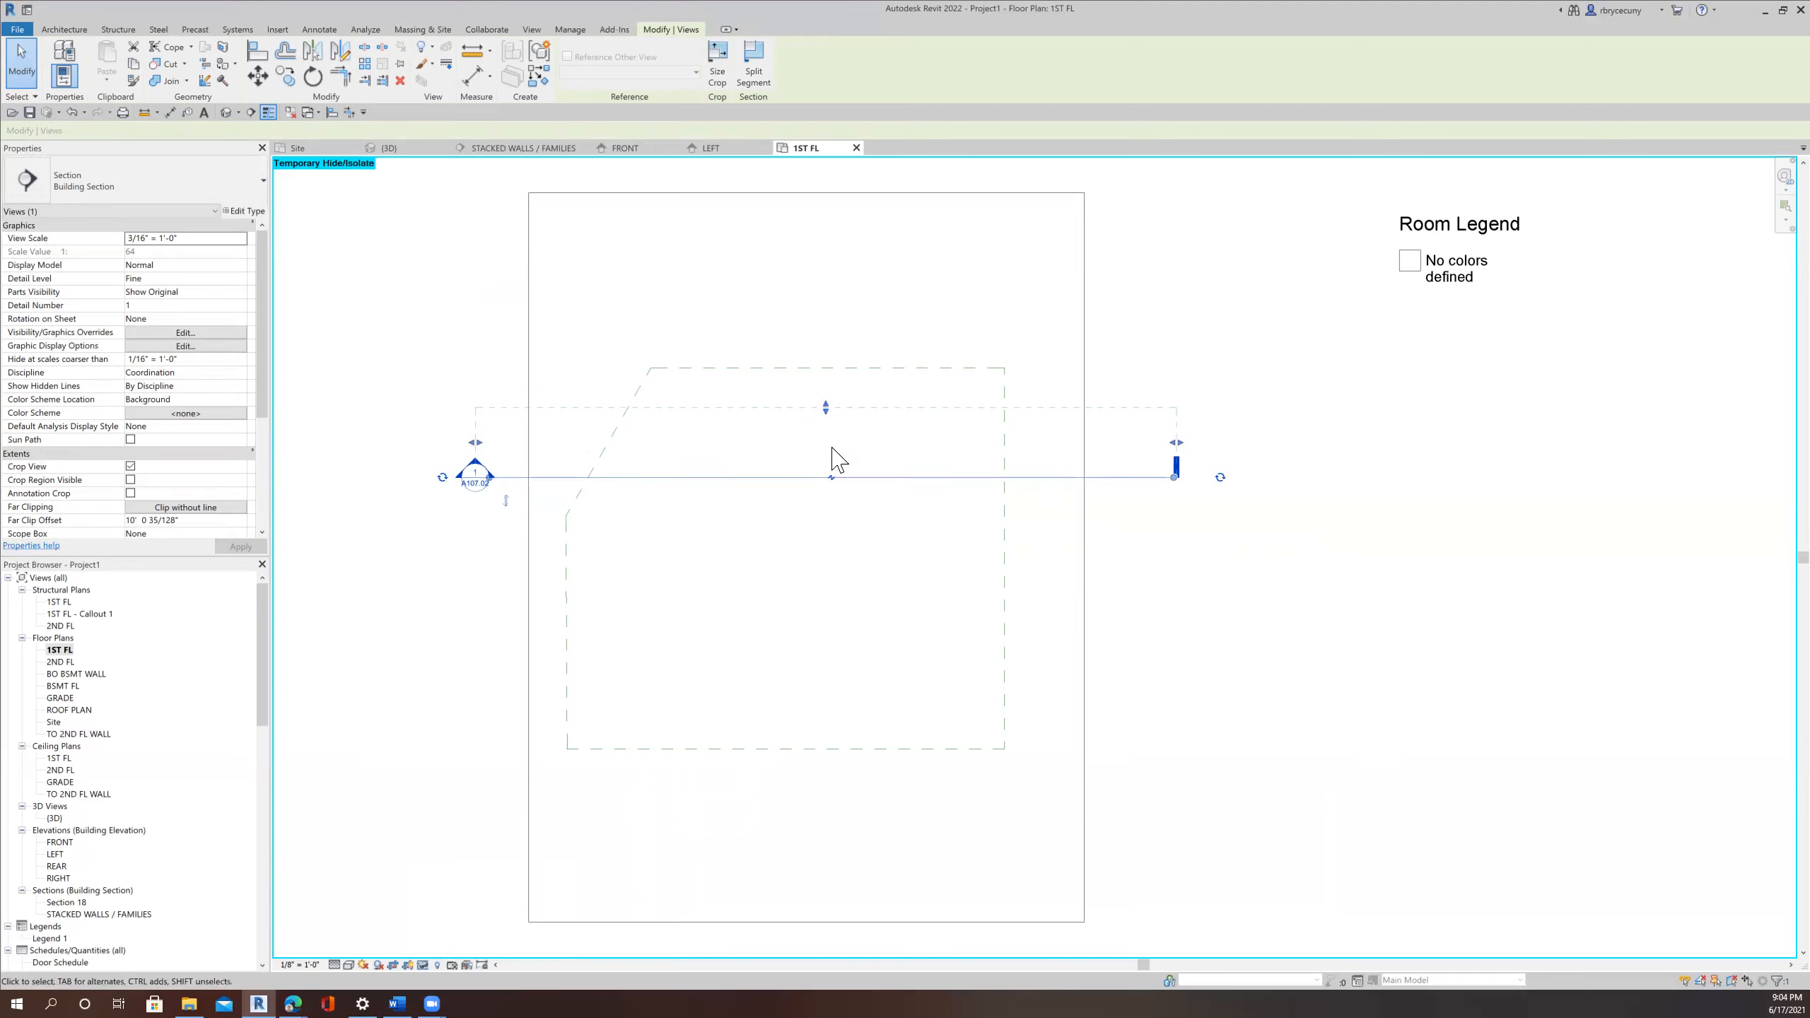
# Examine the horizontal section's head and the project's list of sheets, including the section sheets.
pyautogui.scroll(-1, 833, 453)
pyautogui.scroll(1, 839, 452)
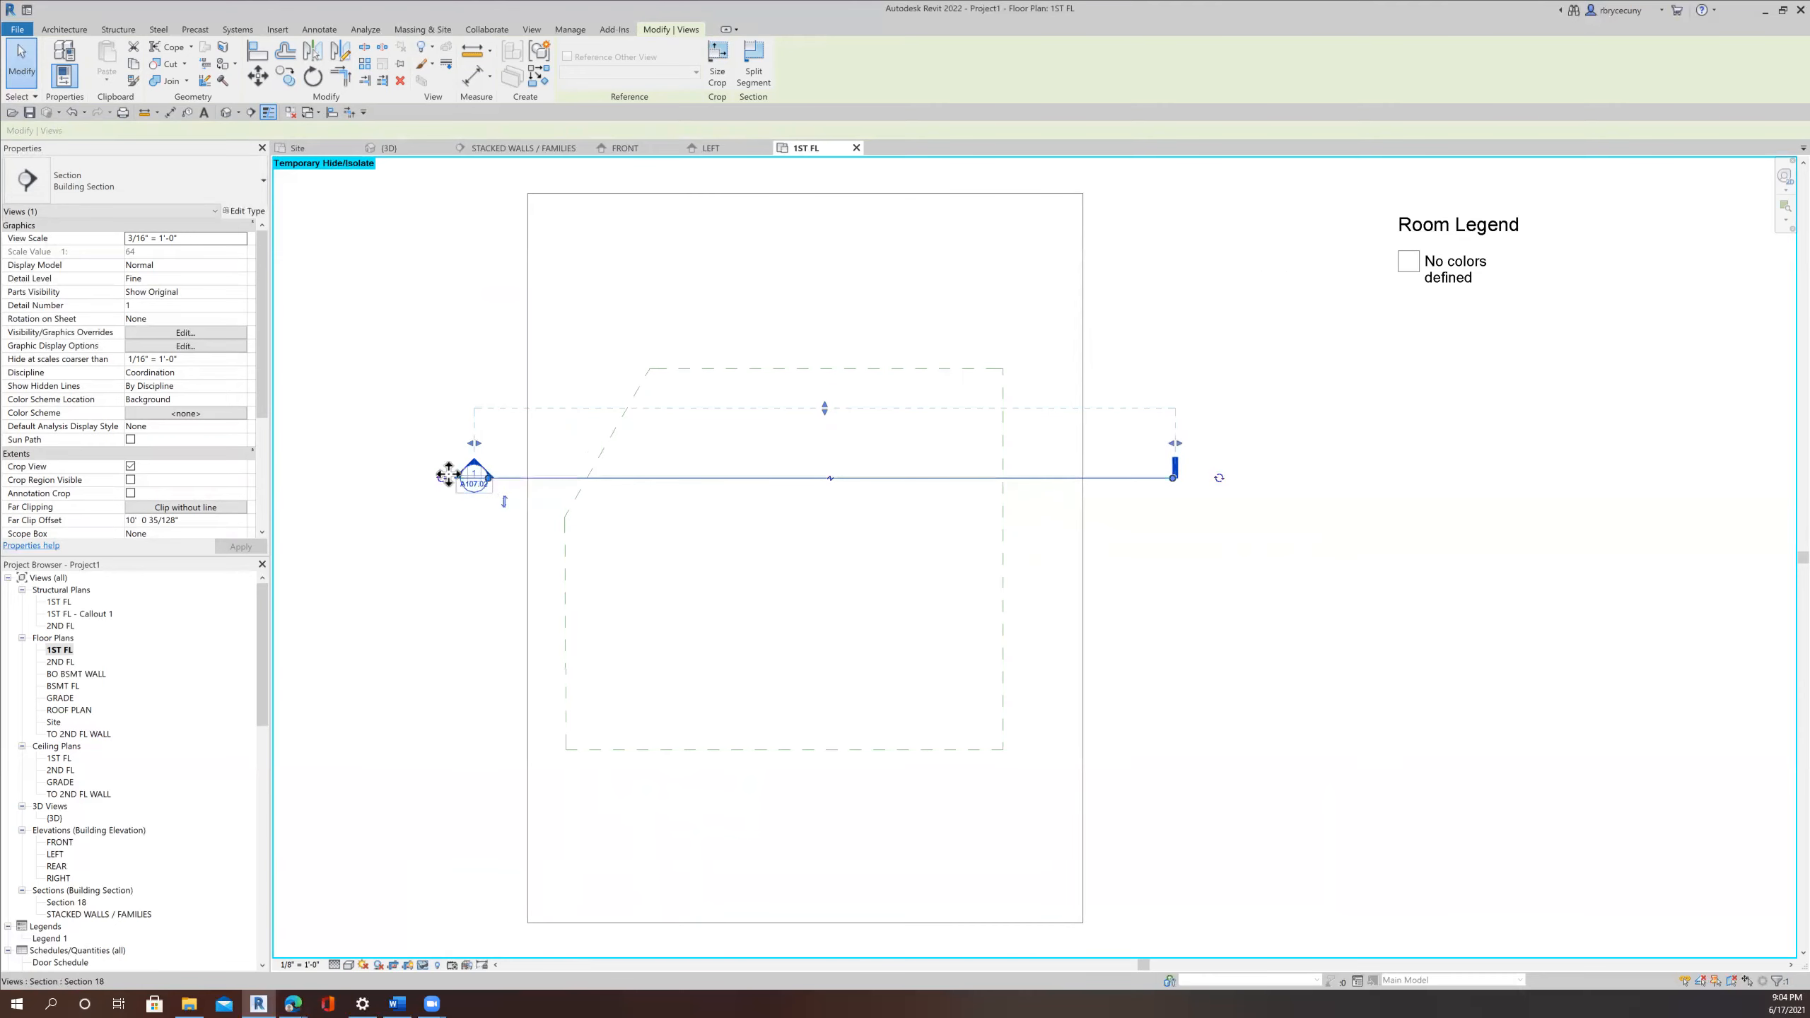
pyautogui.scroll(2, 466, 476)
pyautogui.scroll(-8, 92, 814)
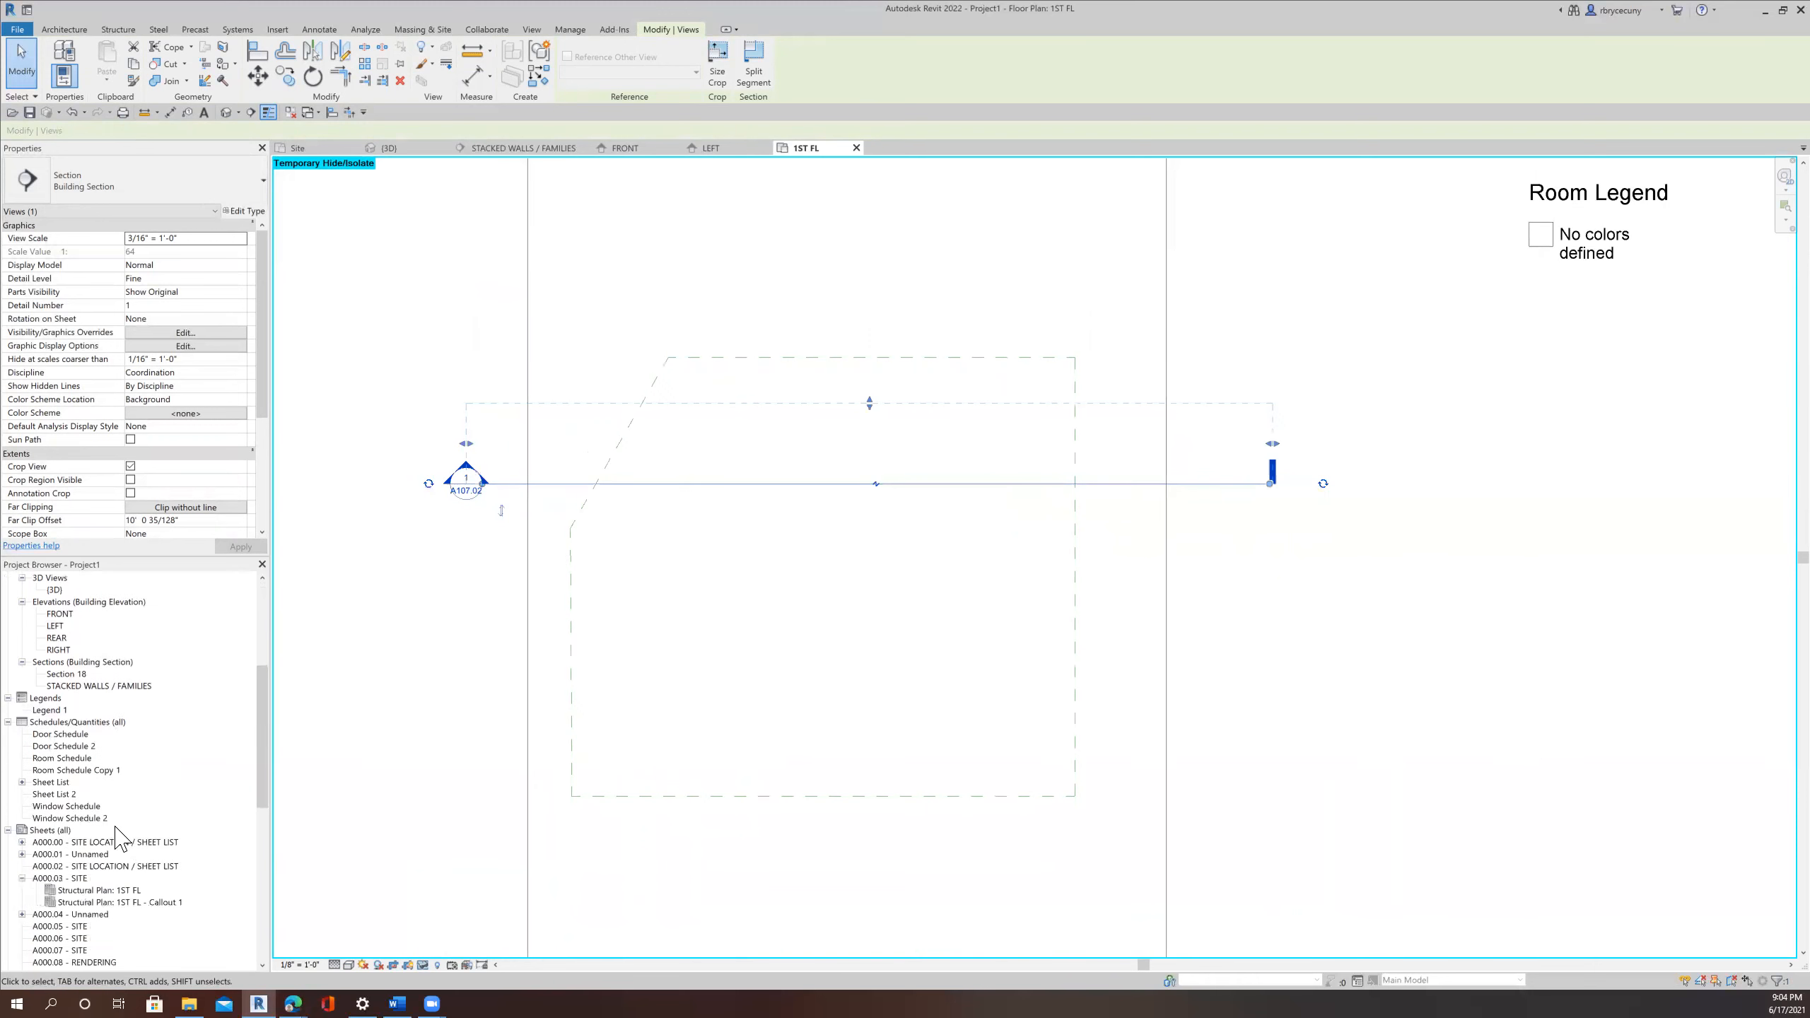
pyautogui.scroll(-4, 86, 920)
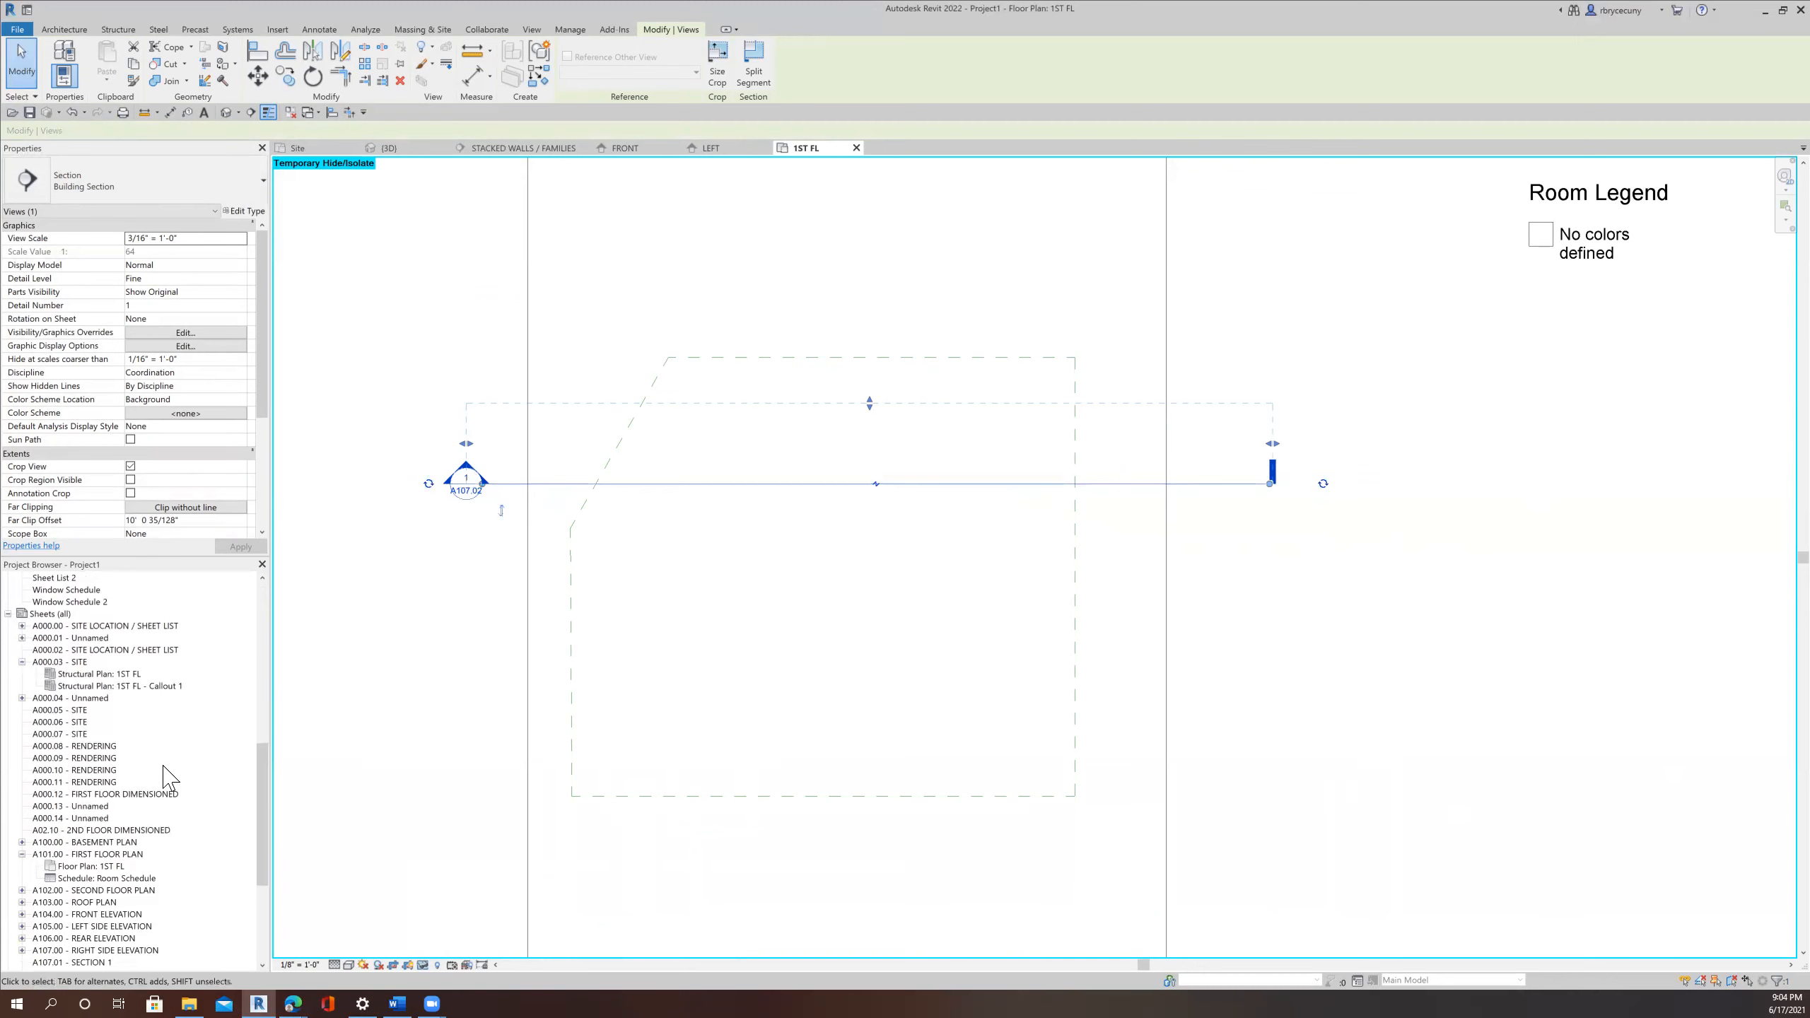
pyautogui.scroll(-1, 78, 842)
pyautogui.scroll(-1, 75, 832)
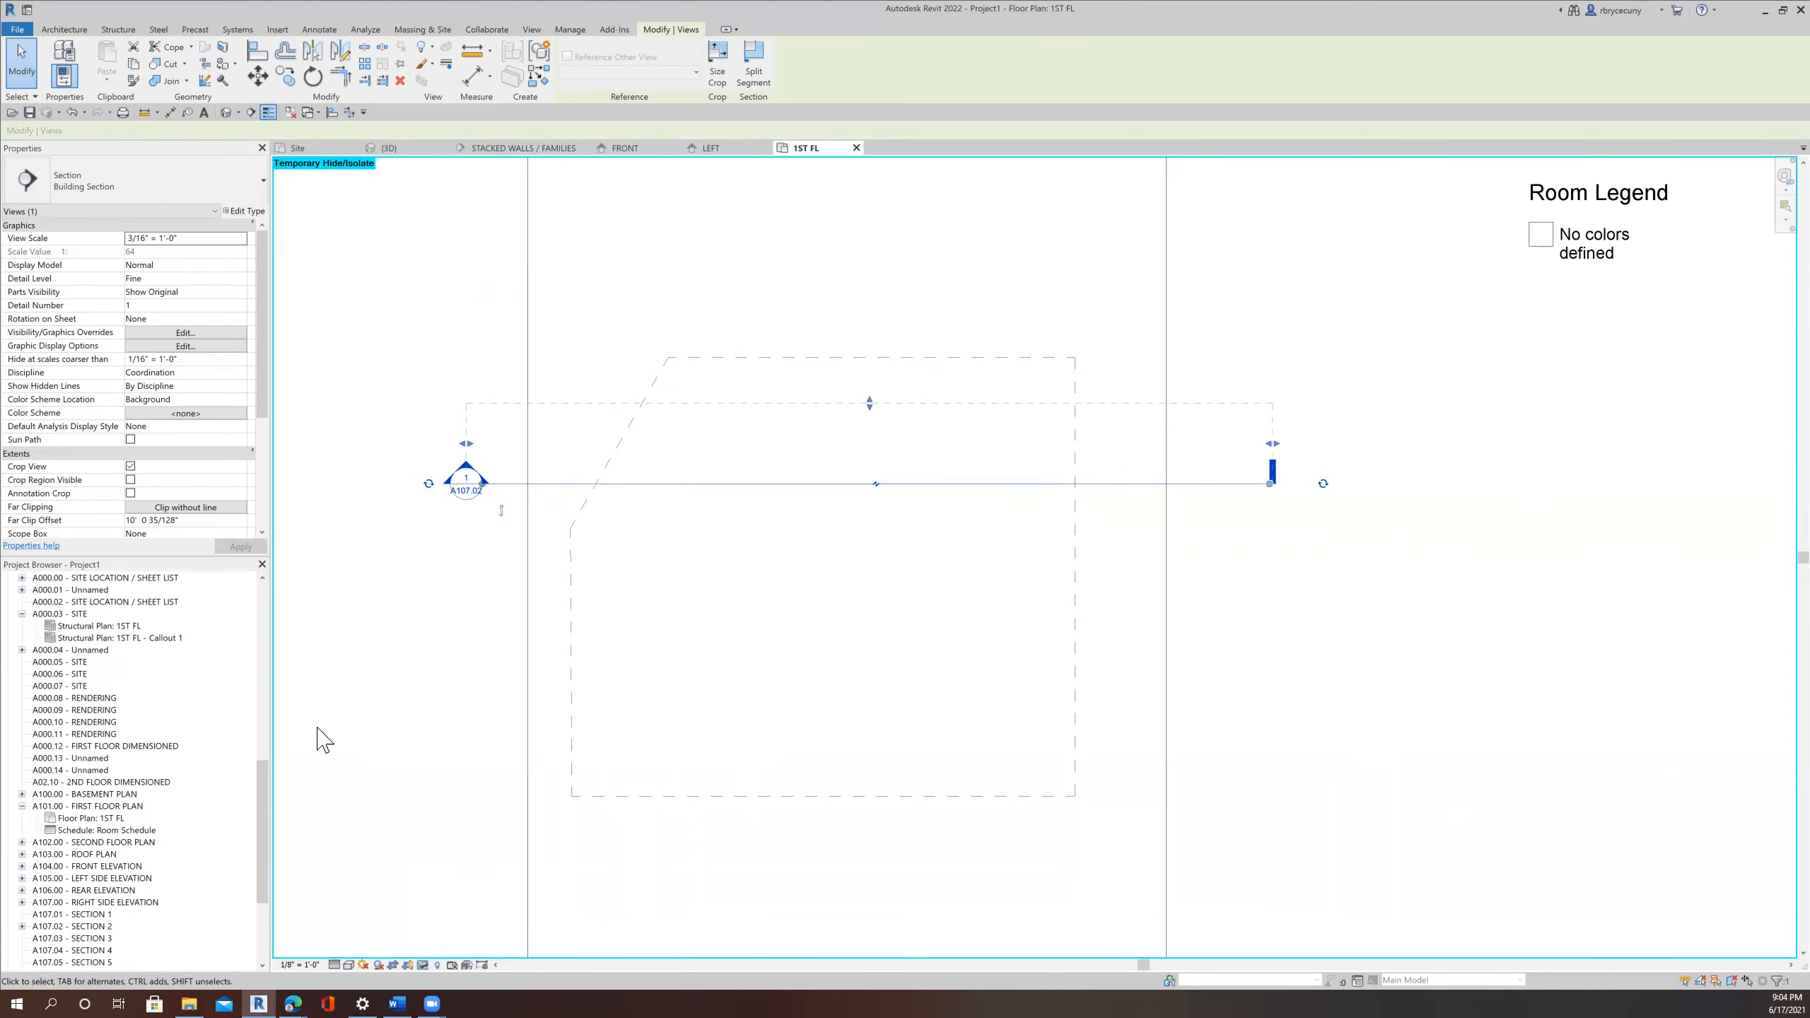
pyautogui.moveTo(265, 835); pyautogui.dragTo(258, 955)
pyautogui.press('Escape')
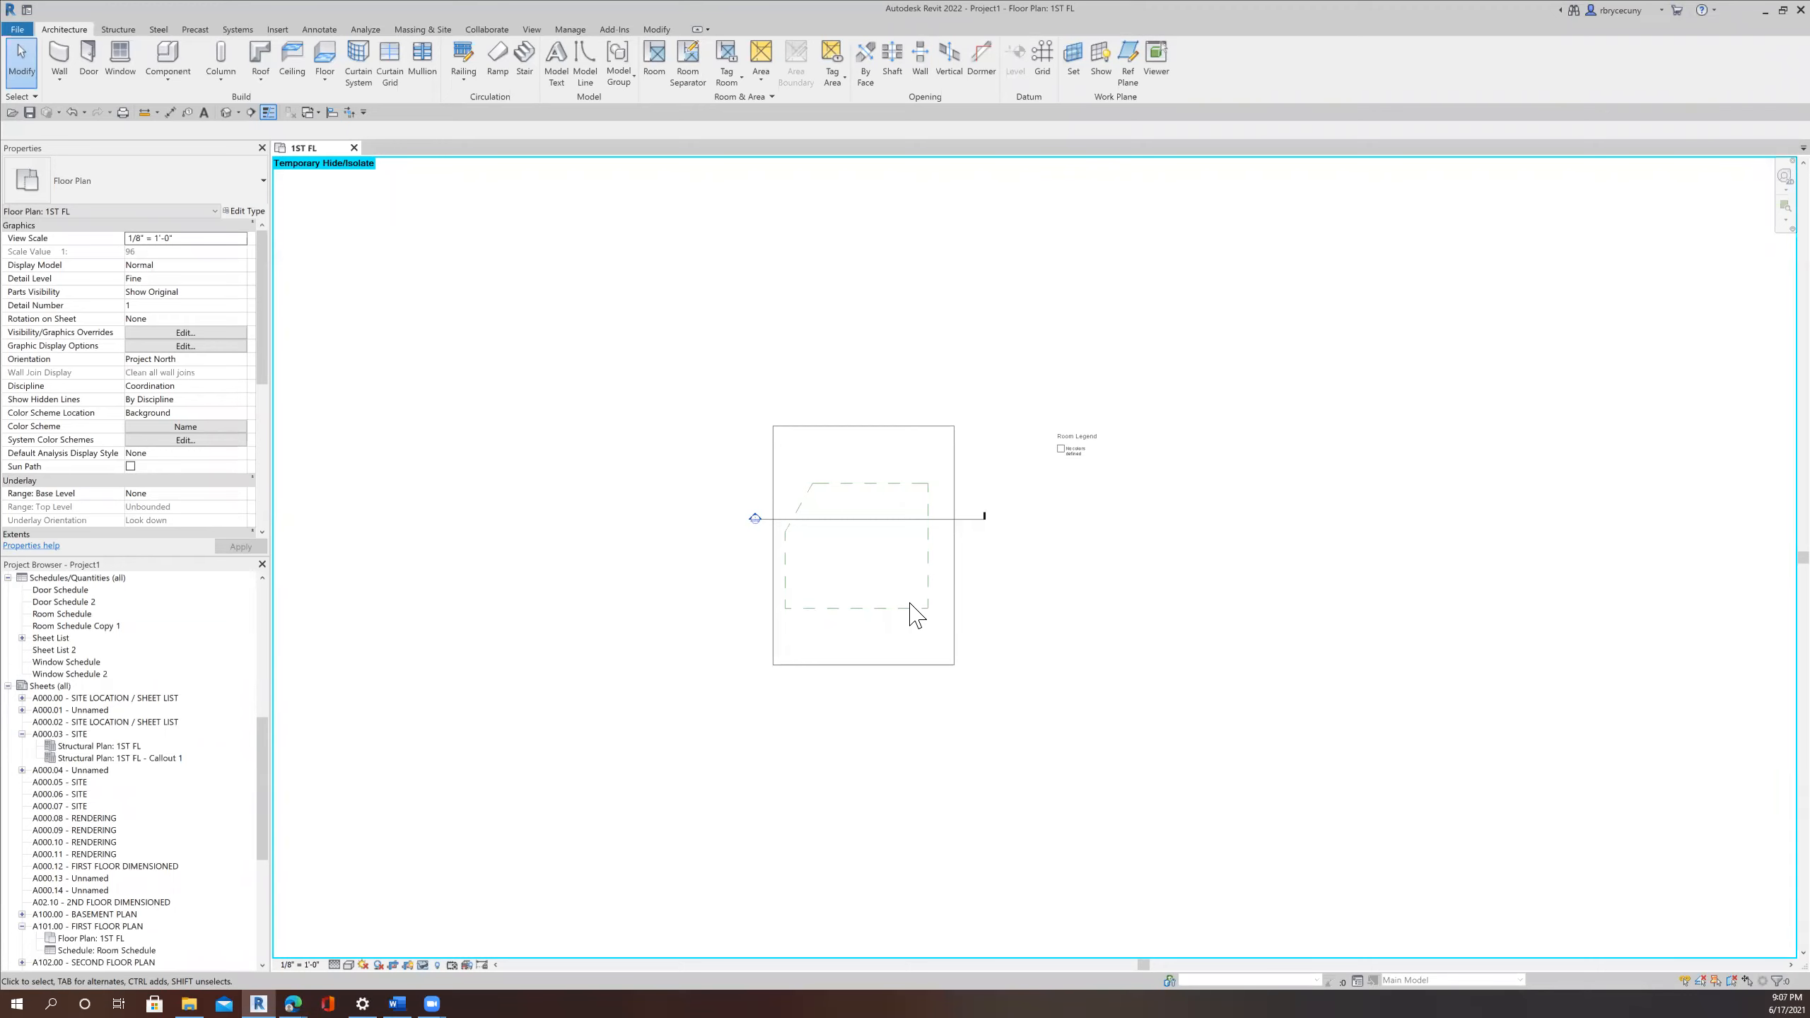
# Stretch the 1ST FL crop region leftward past the sample walls, then pull its edge back to just beyond the horizontal section's head.
pyautogui.scroll(1, 916, 617)
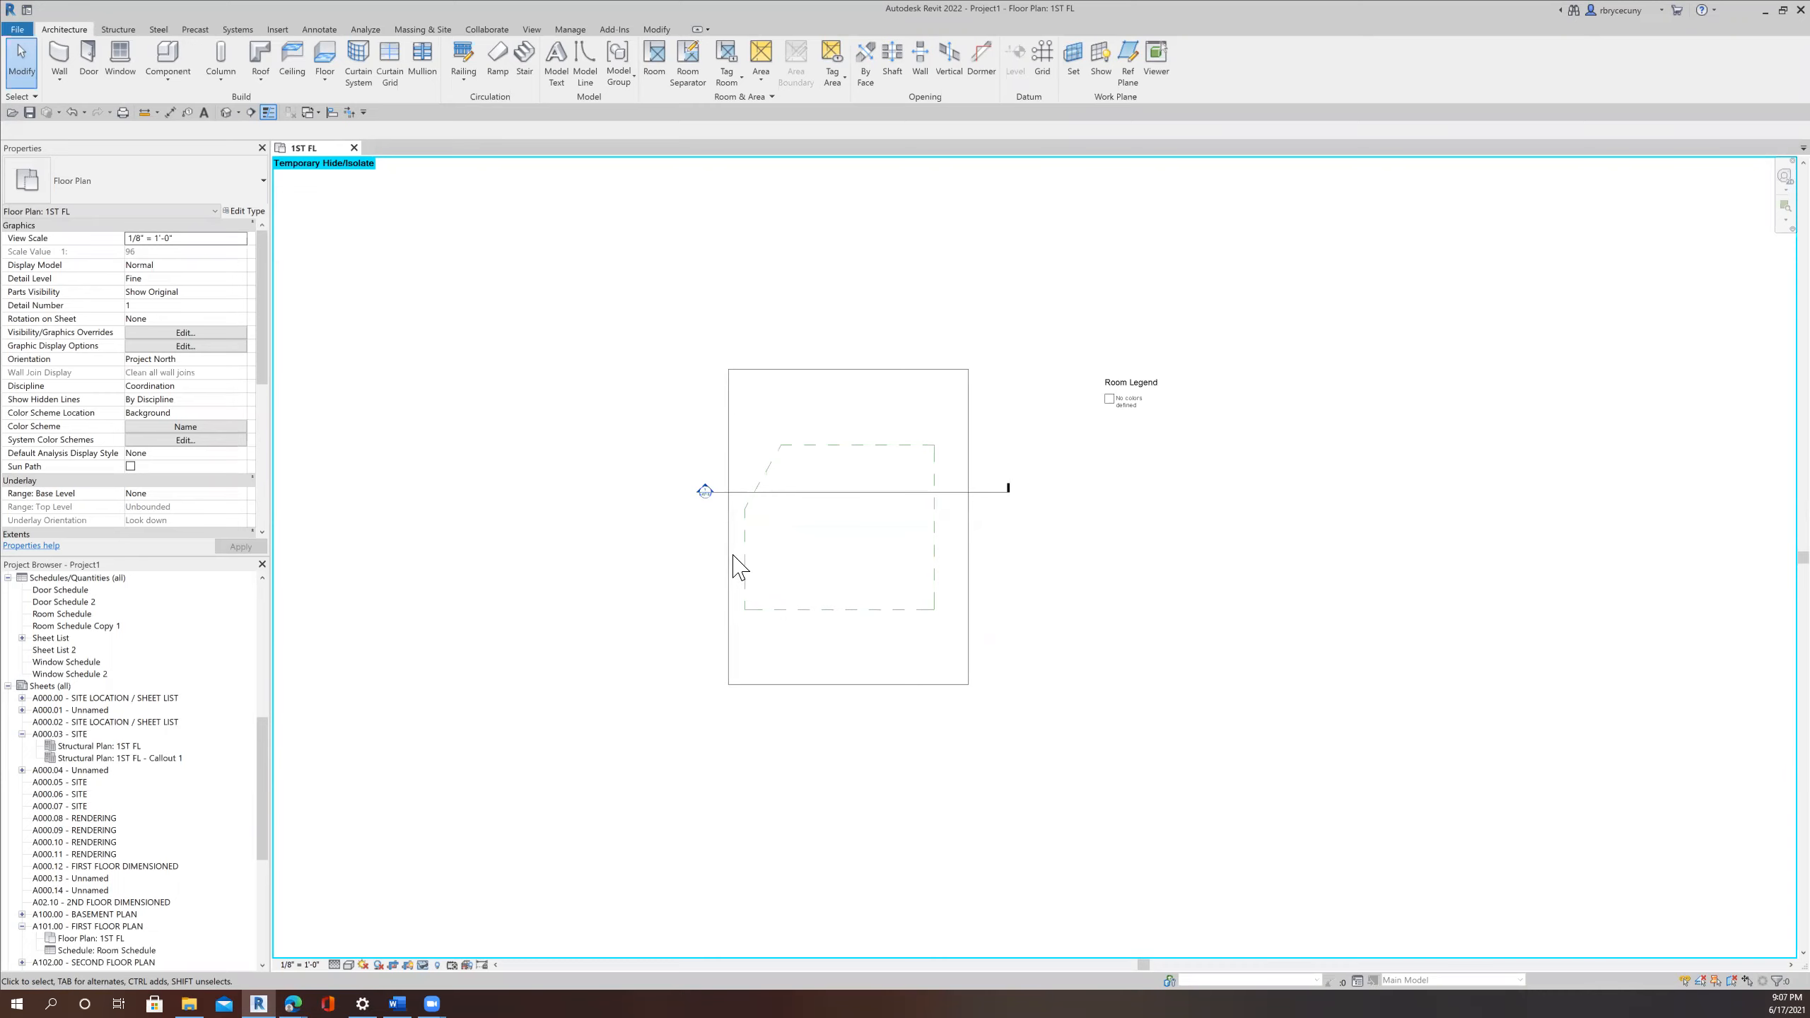
pyautogui.scroll(-1, 734, 567)
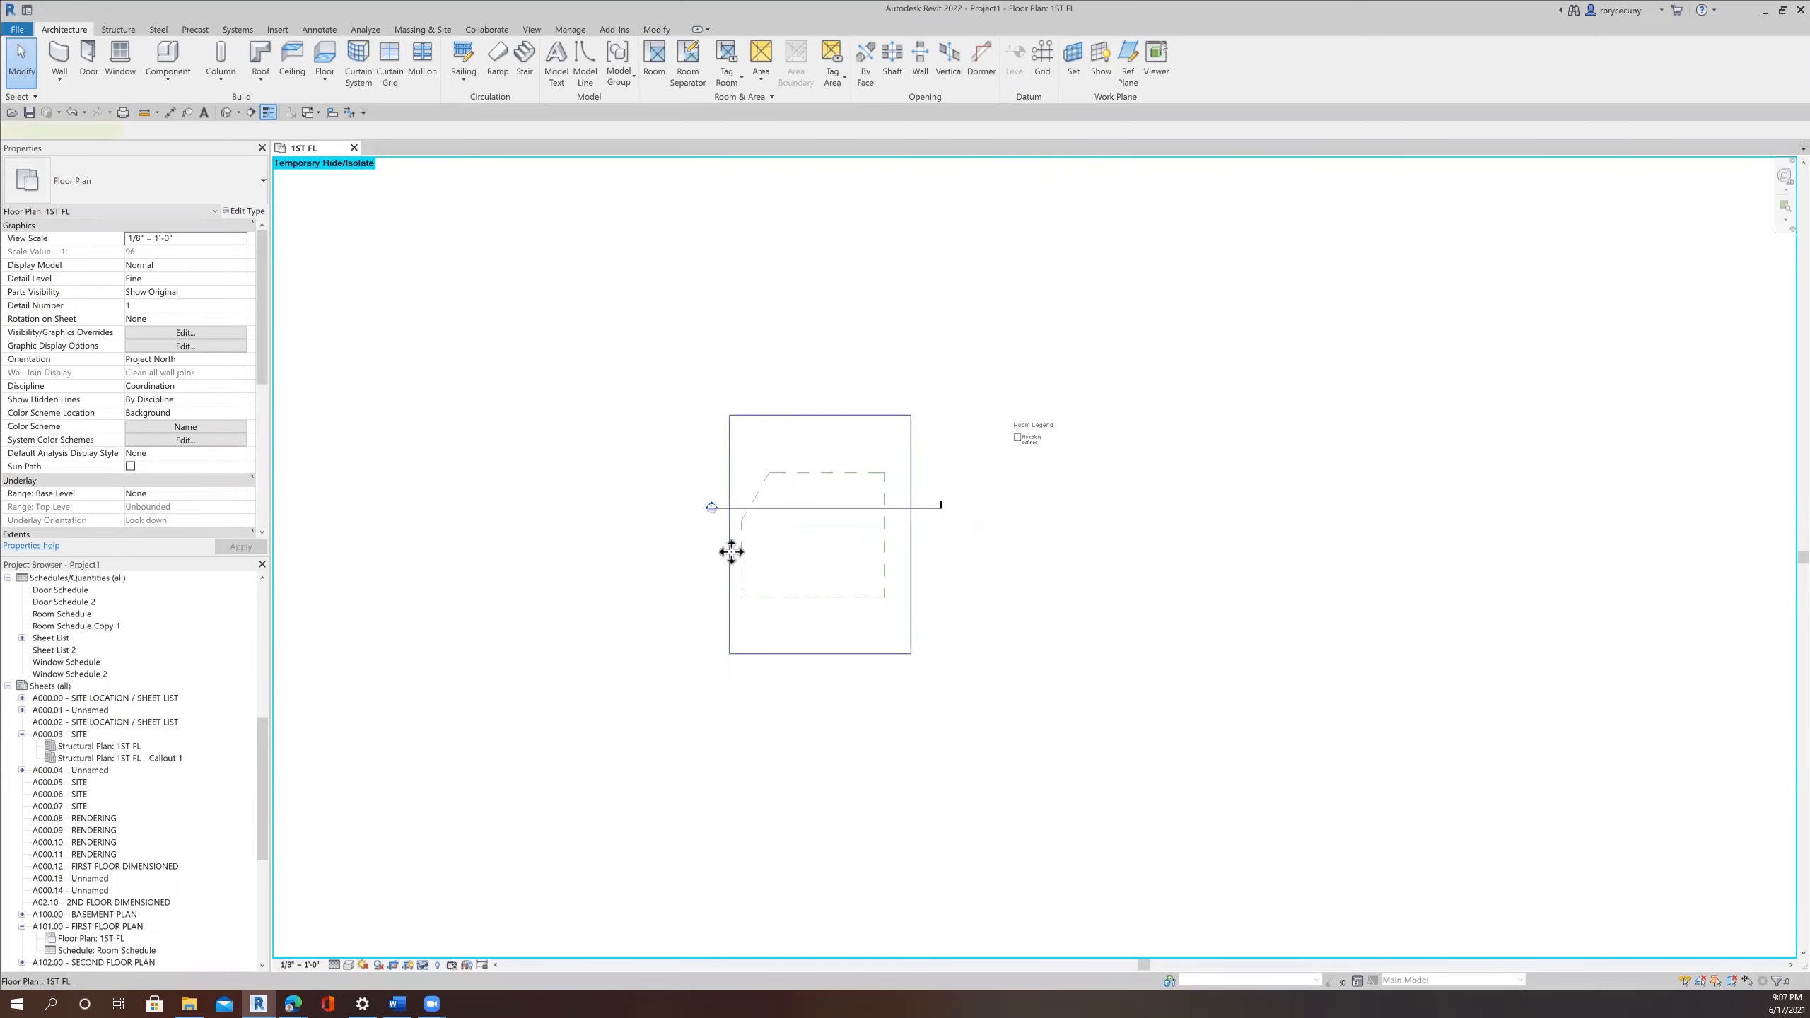
pyautogui.click(730, 546)
pyautogui.moveTo(729, 534); pyautogui.dragTo(344, 515)
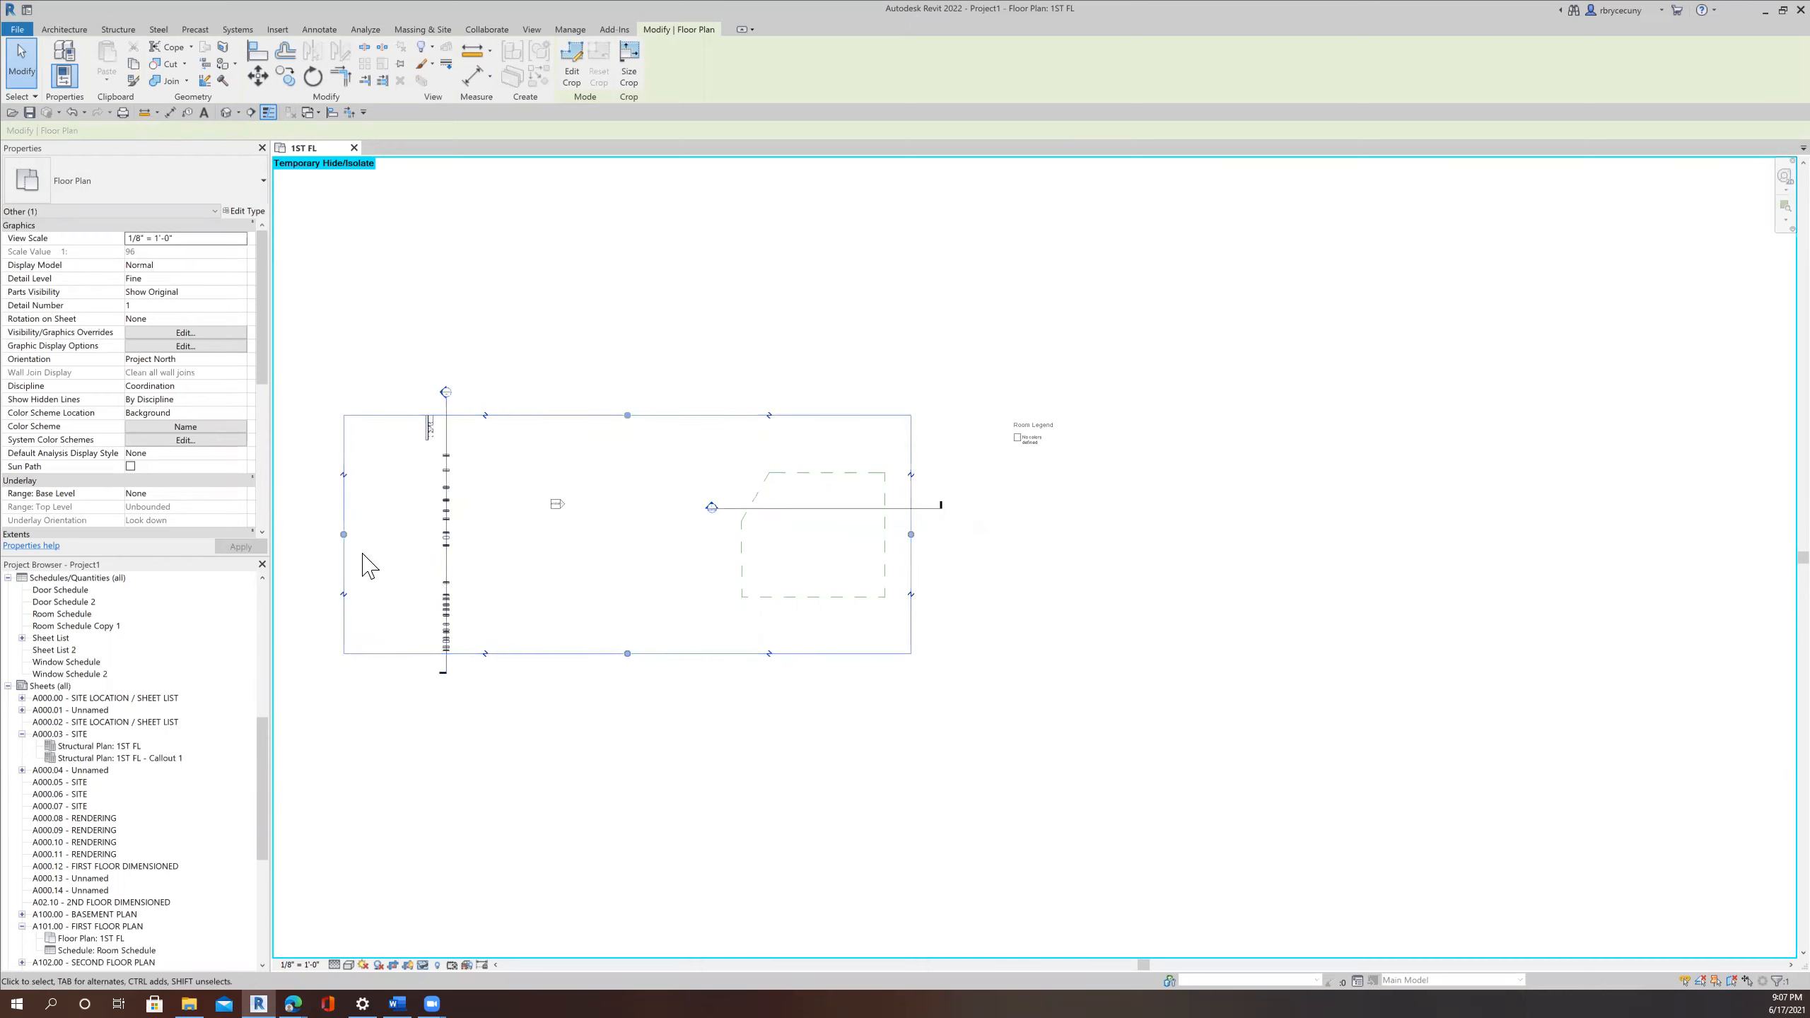
pyautogui.moveTo(346, 536); pyautogui.dragTo(699, 554)
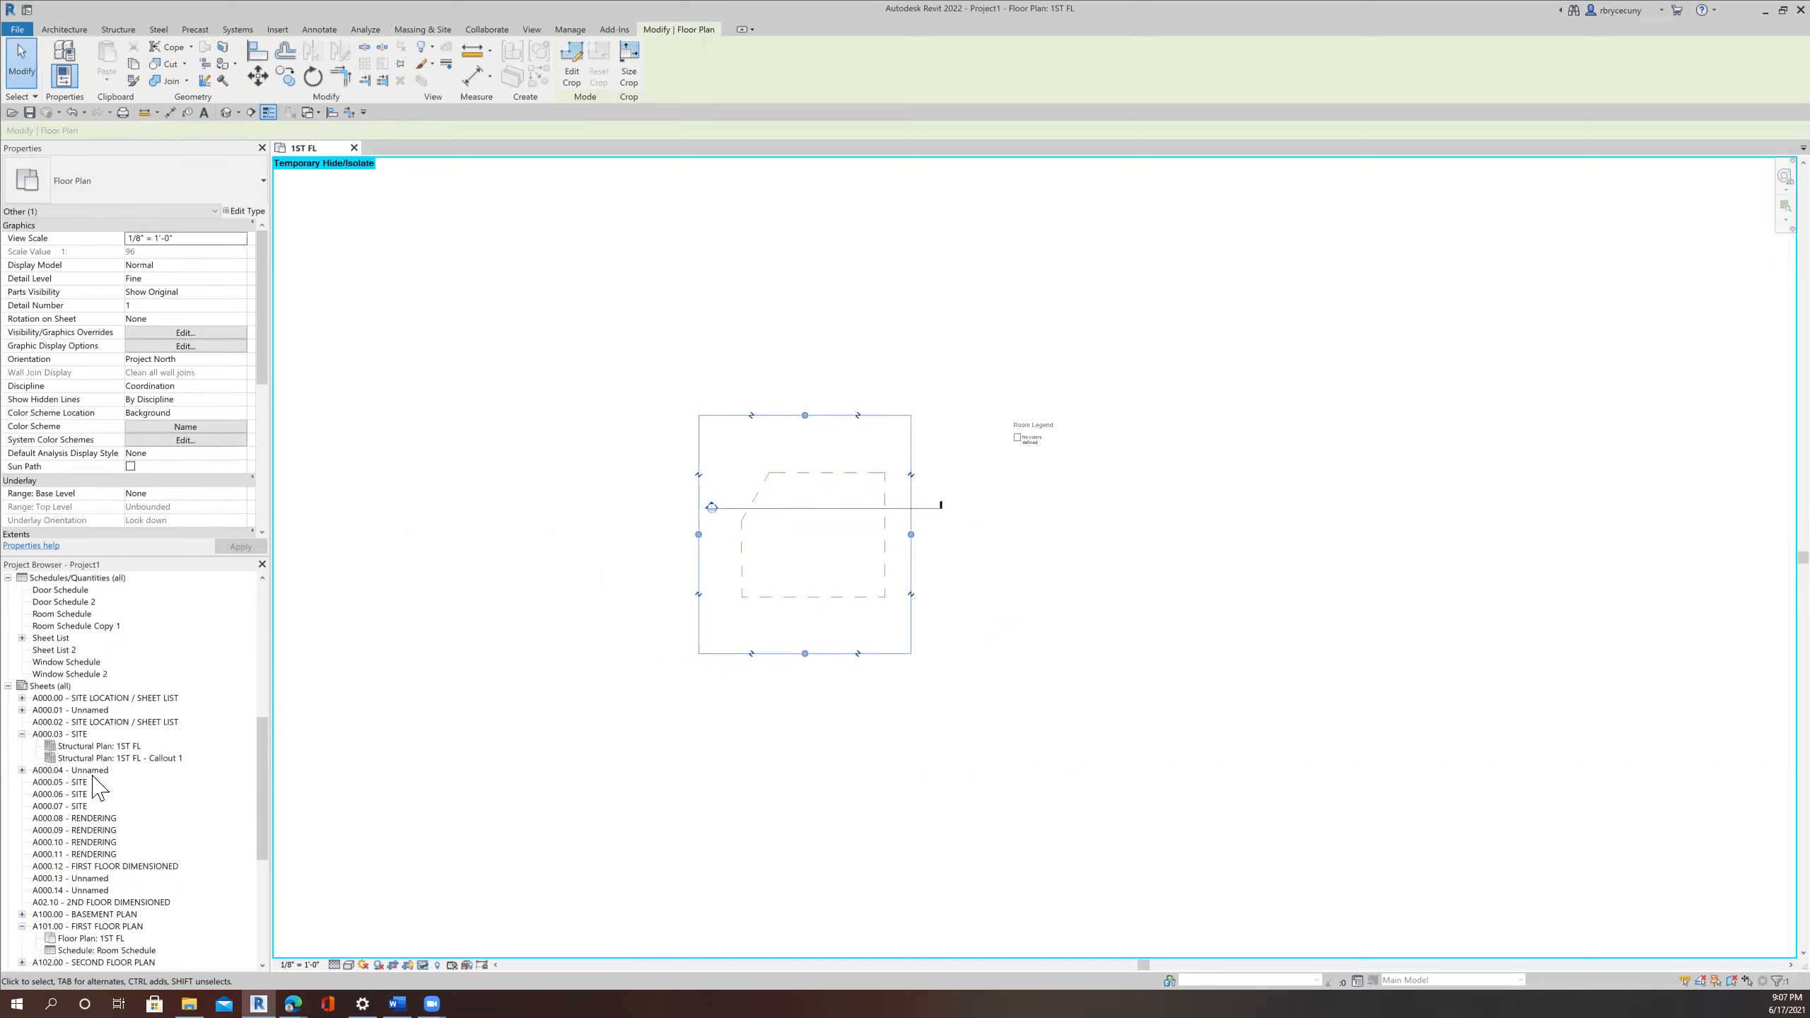
# Open the STACKED WALLS / FAMILIES section and tile it beside the 1ST FL plan.
pyautogui.scroll(5, 98, 786)
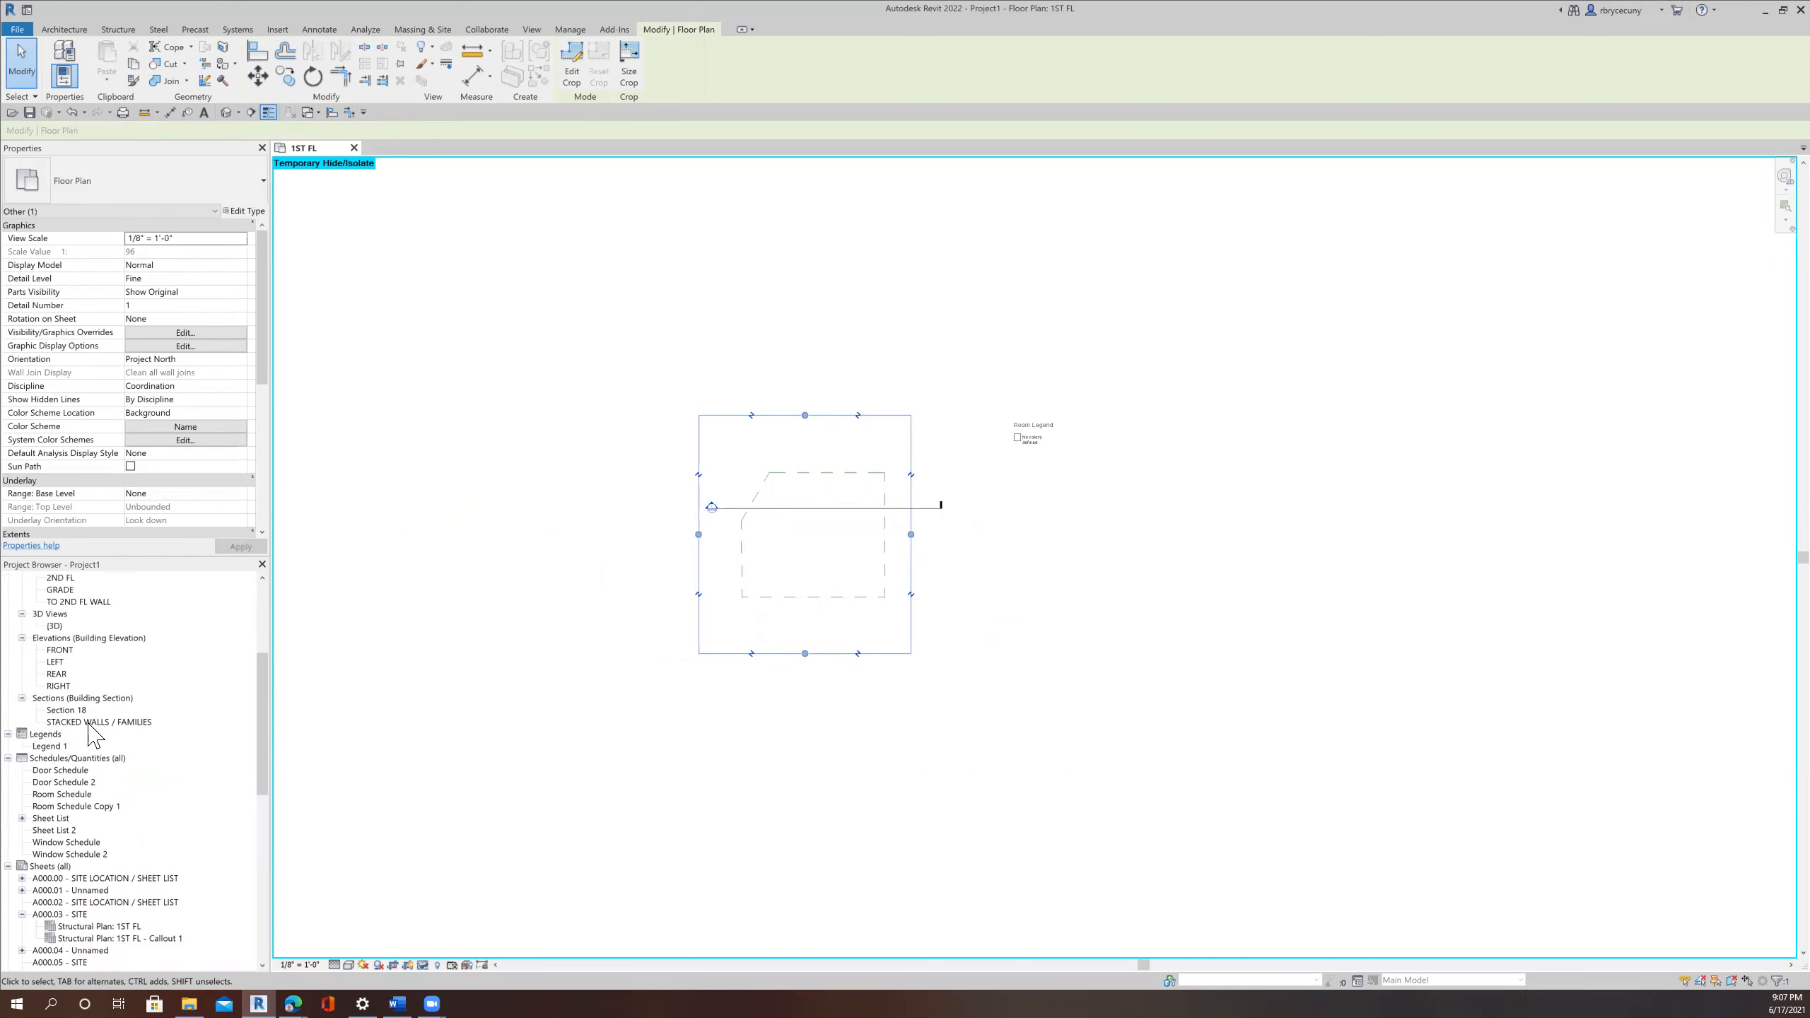
pyautogui.doubleClick(89, 723)
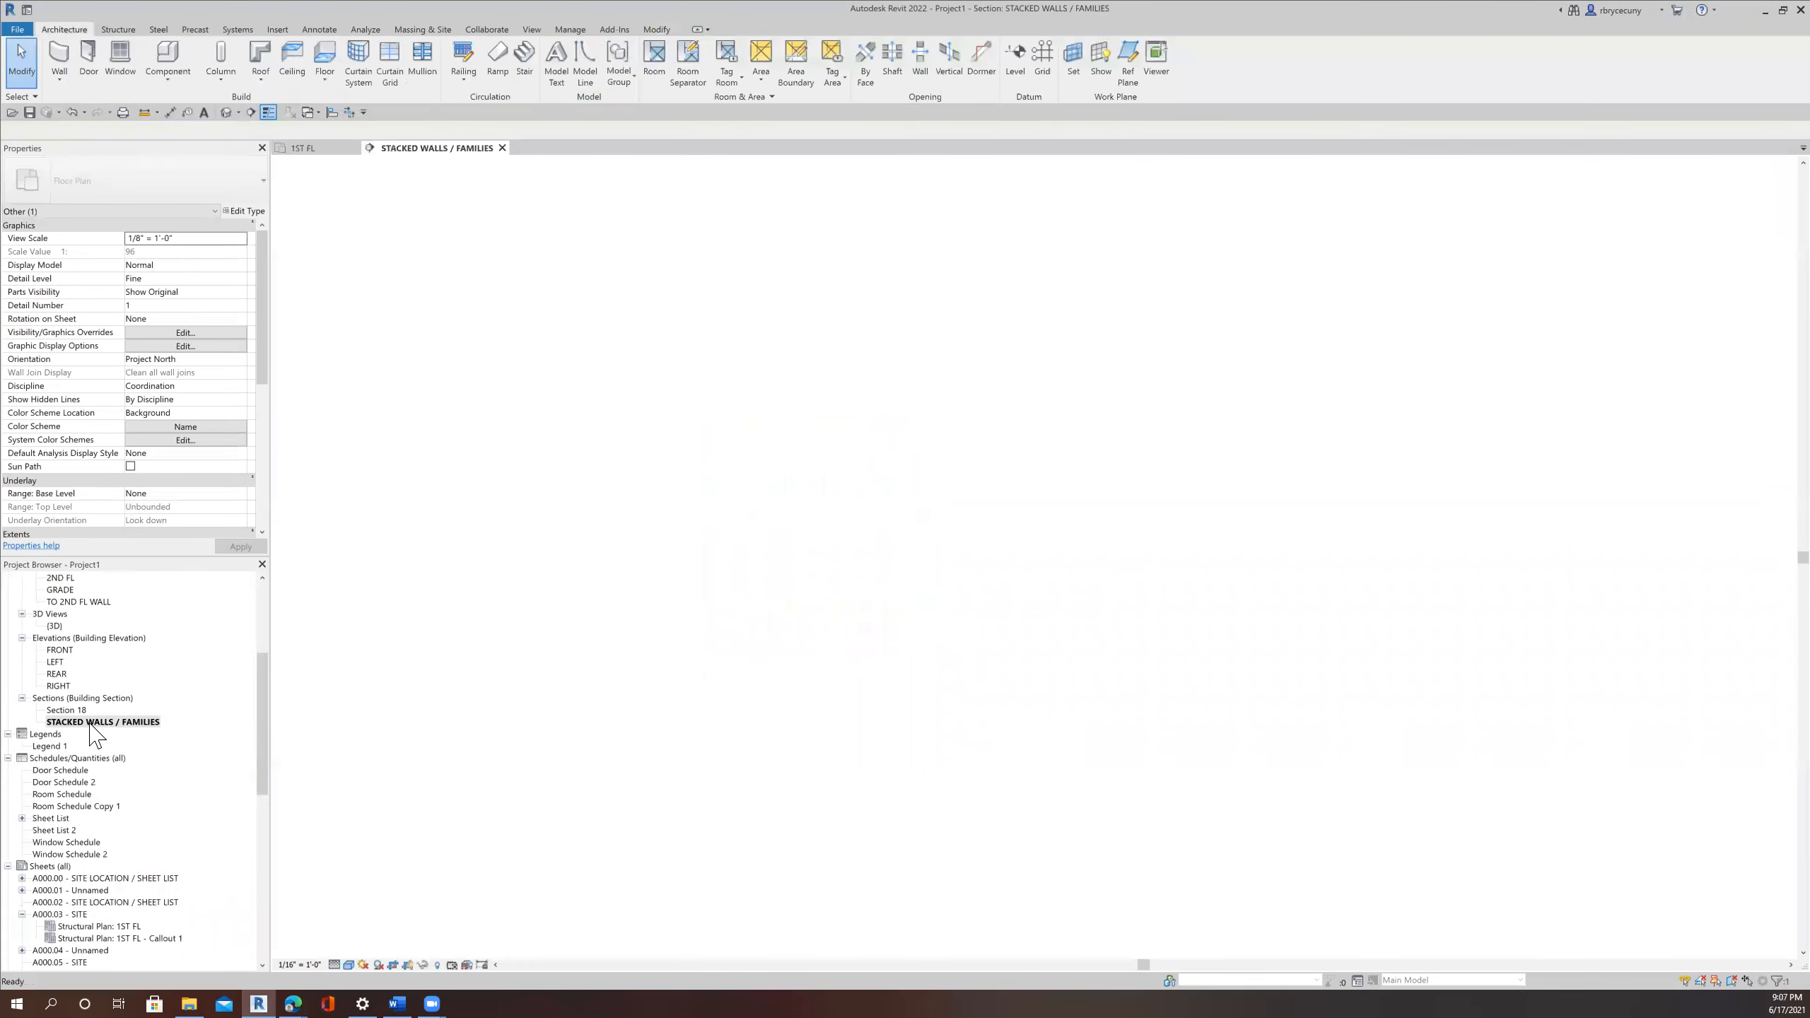
pyautogui.click(1256, 689)
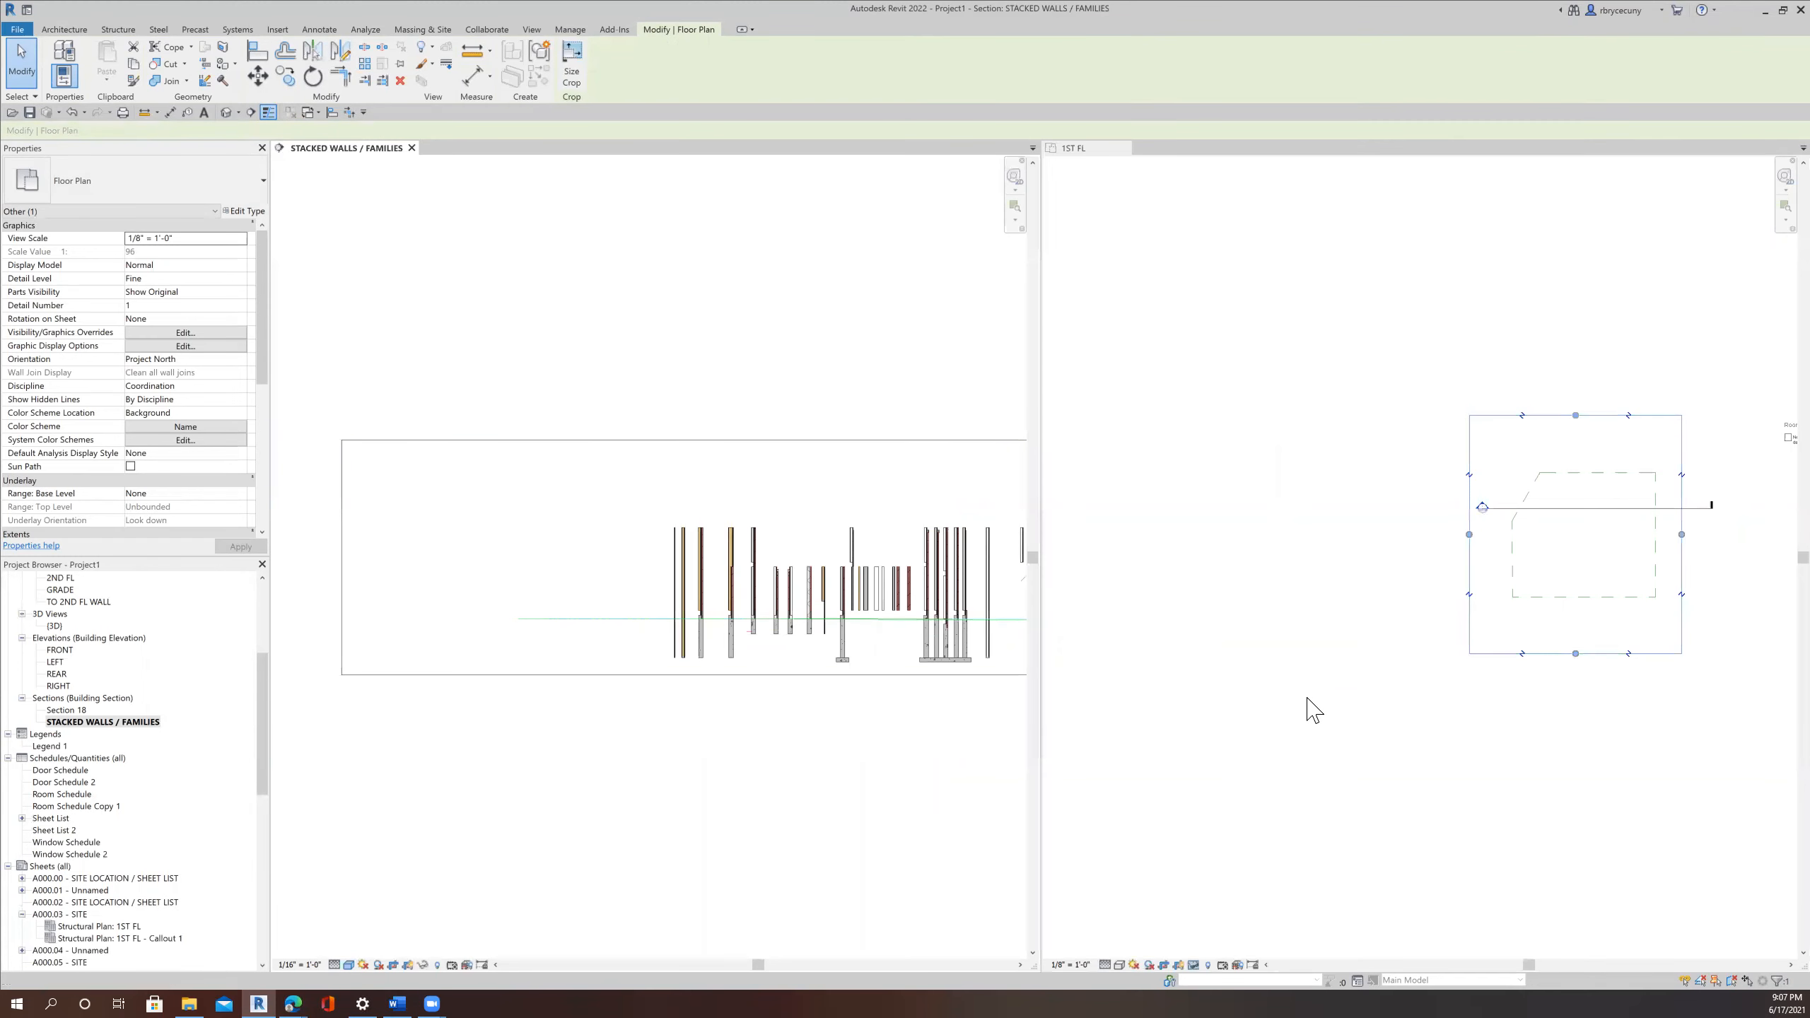
pyautogui.scroll(5, 869, 627)
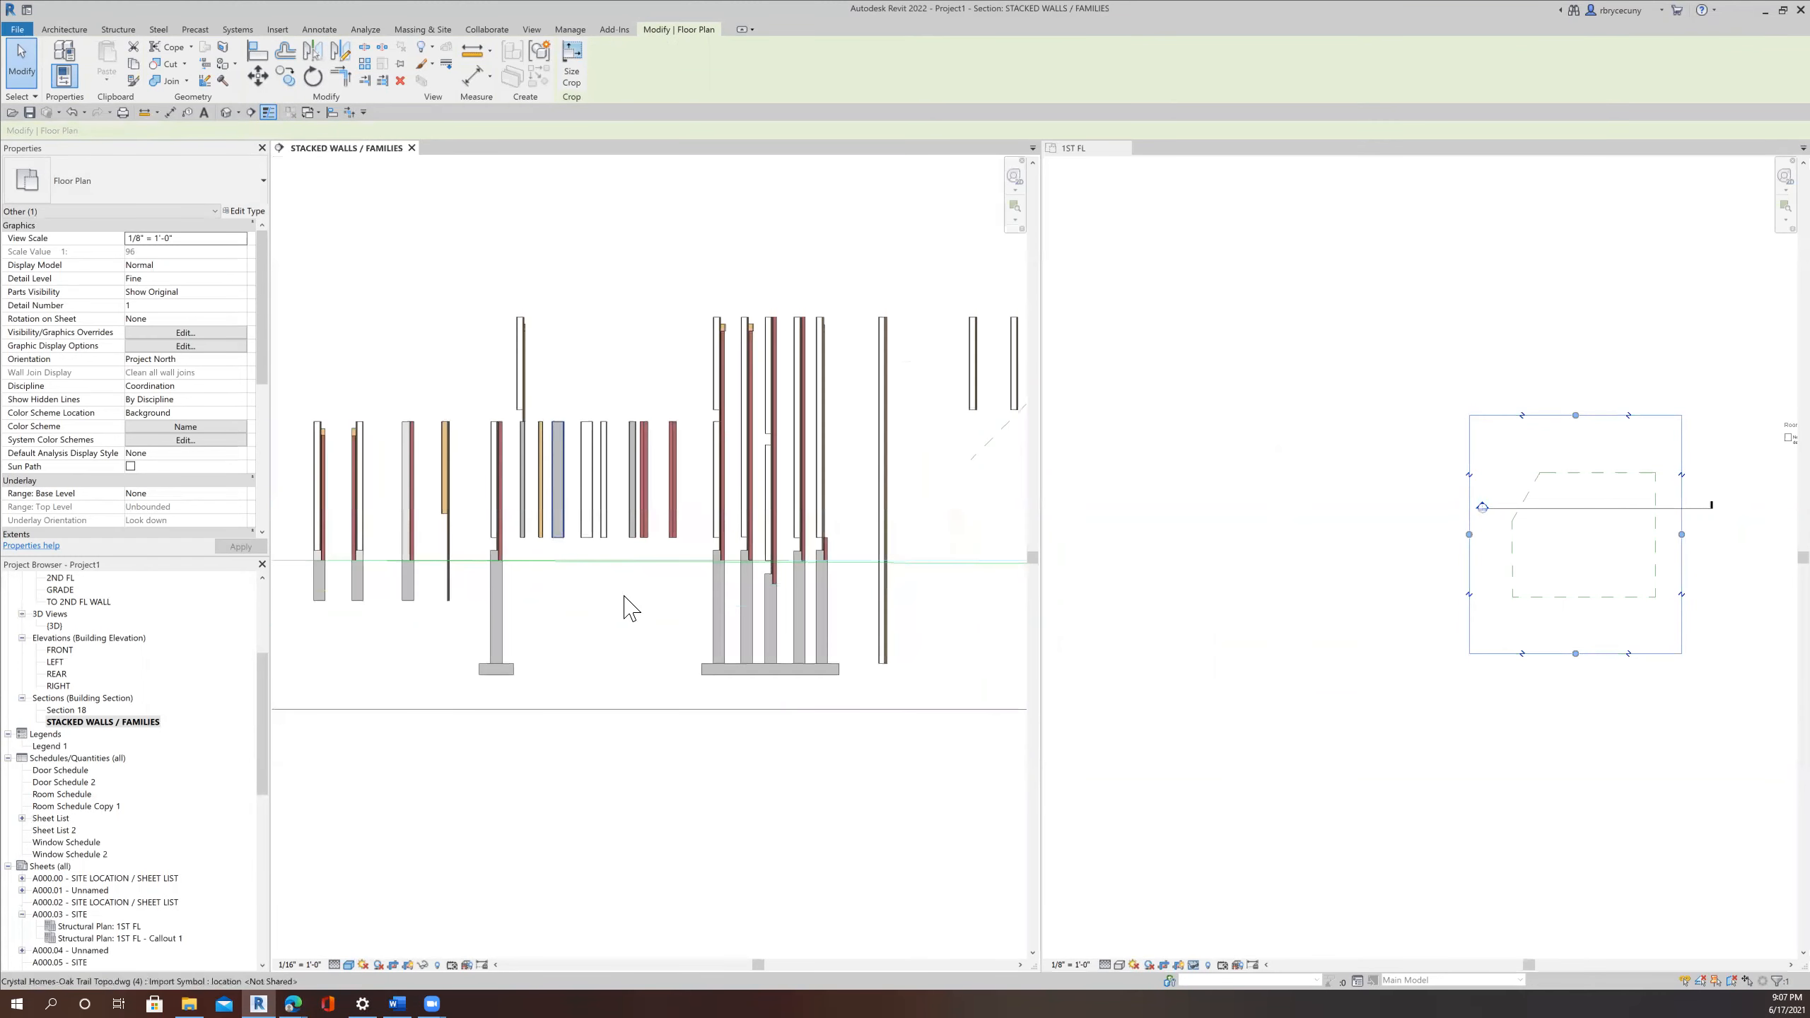
pyautogui.scroll(-2, 630, 609)
pyautogui.click(1609, 563)
pyautogui.scroll(2, 1609, 570)
pyautogui.moveTo(1609, 571); pyautogui.dragTo(1378, 562, button='middle')
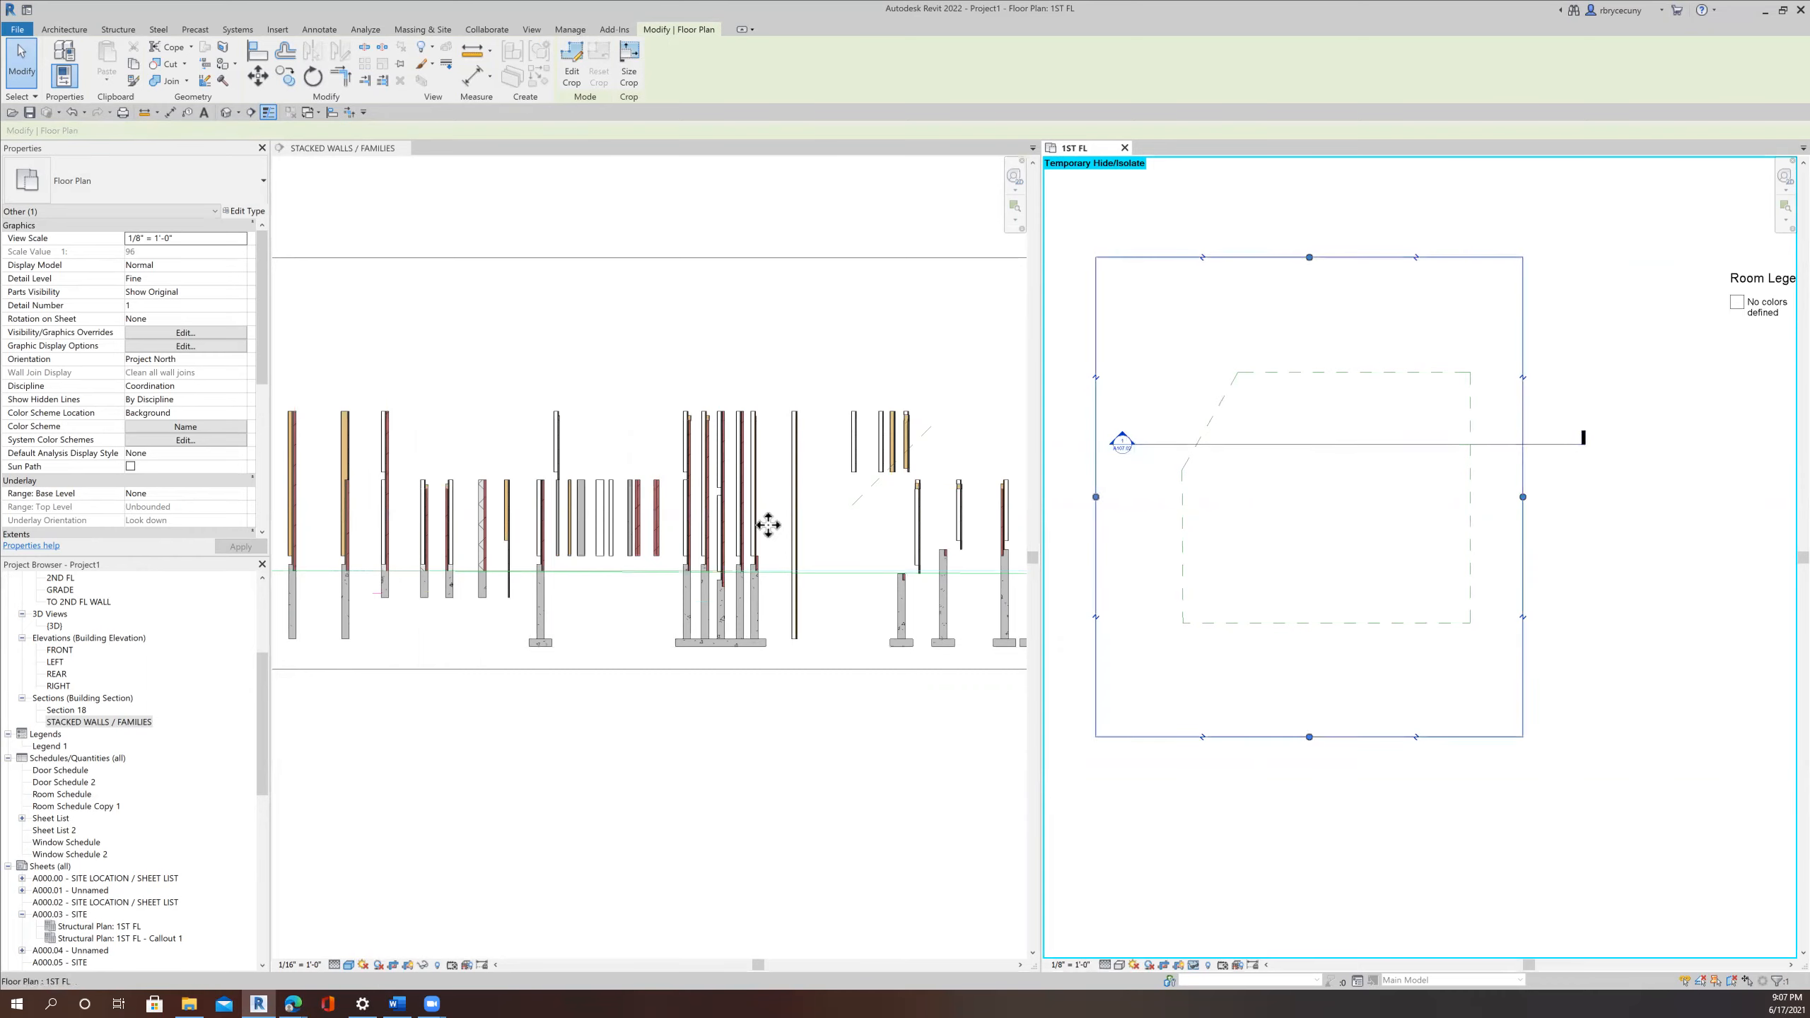
# Extend the 1ST FL crop region's left and bottom edges to include the row of sample walls.
pyautogui.scroll(-2, 711, 579)
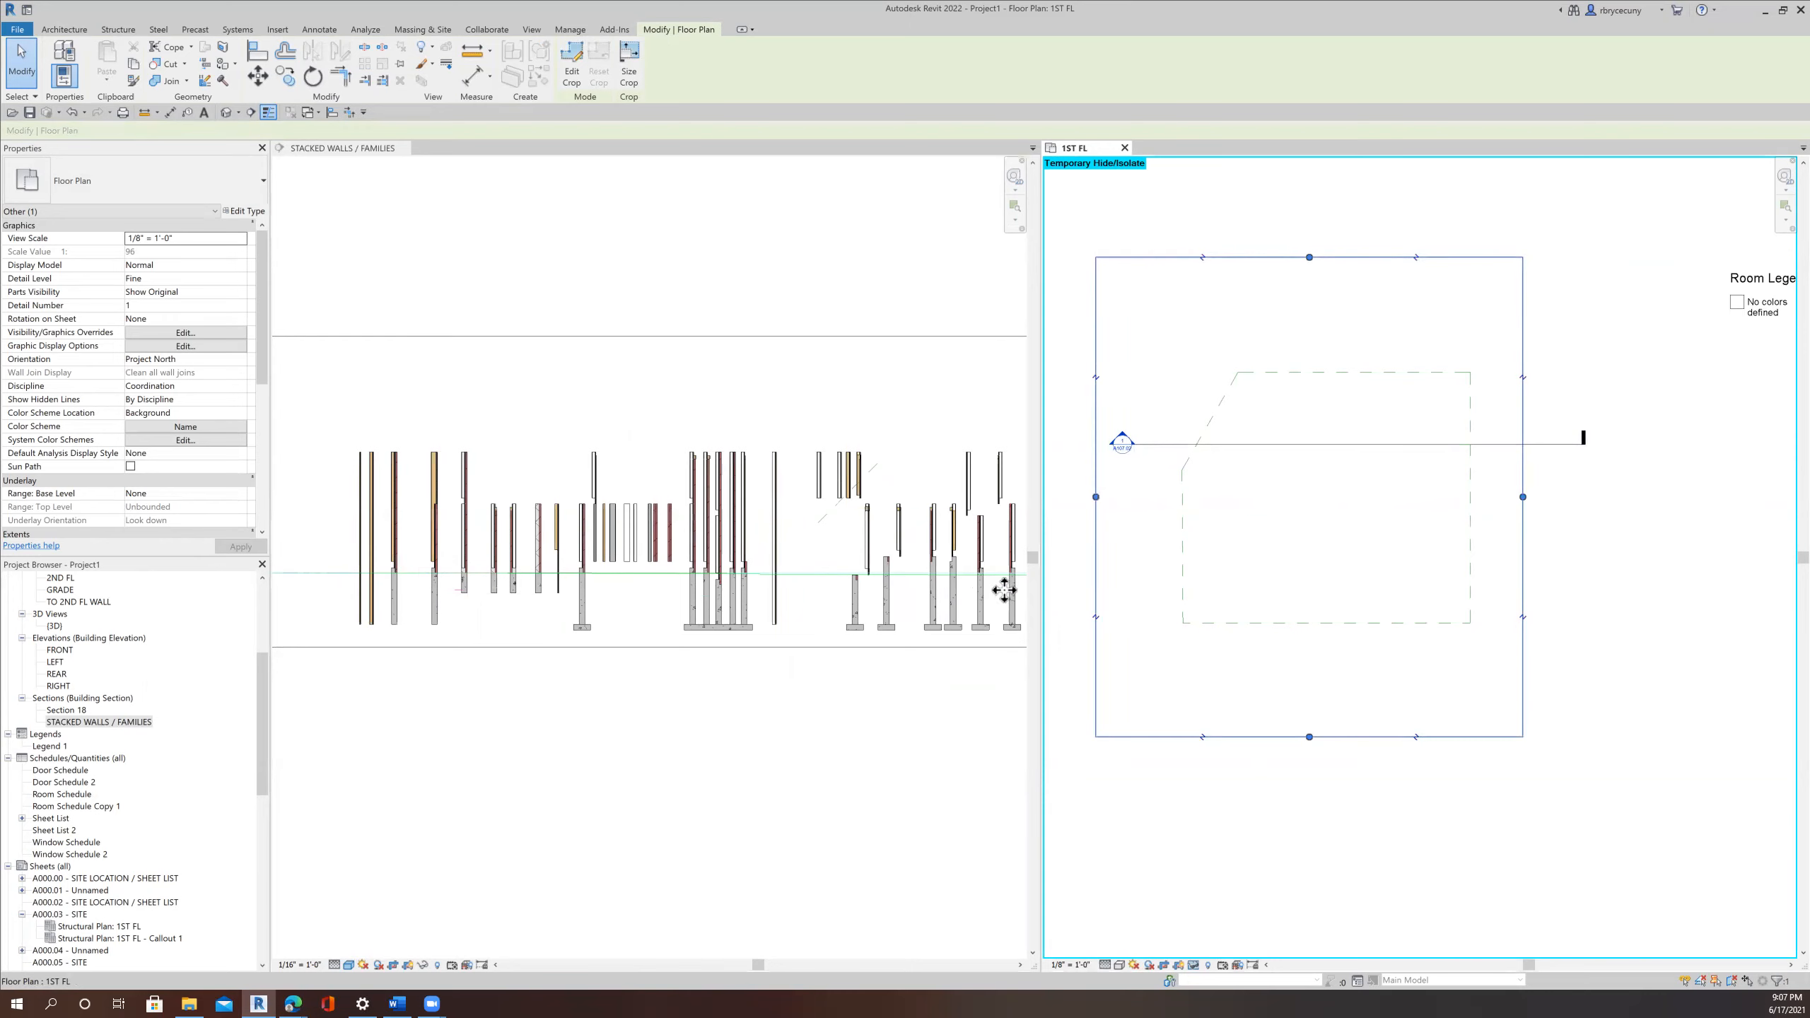
pyautogui.scroll(-3, 1184, 594)
pyautogui.moveTo(1340, 590); pyautogui.dragTo(1487, 534, button='middle')
pyautogui.moveTo(1401, 513); pyautogui.dragTo(1126, 541)
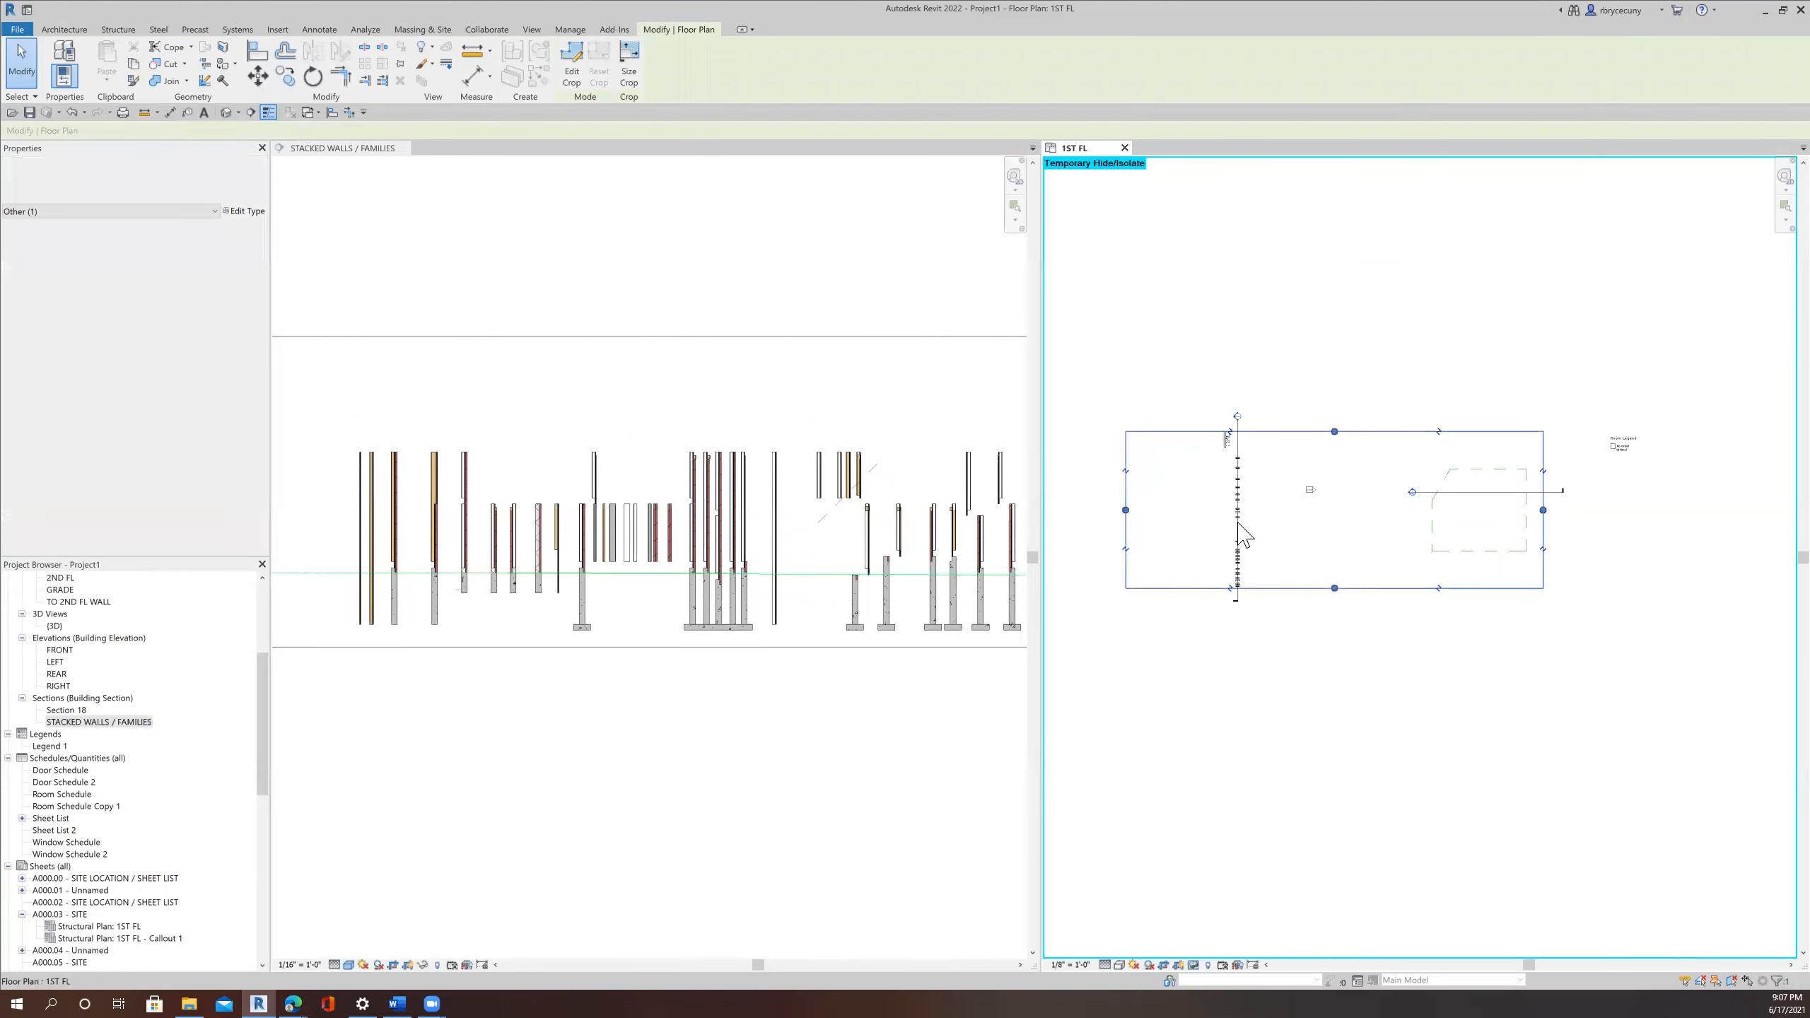
pyautogui.moveTo(1326, 611); pyautogui.dragTo(1279, 615)
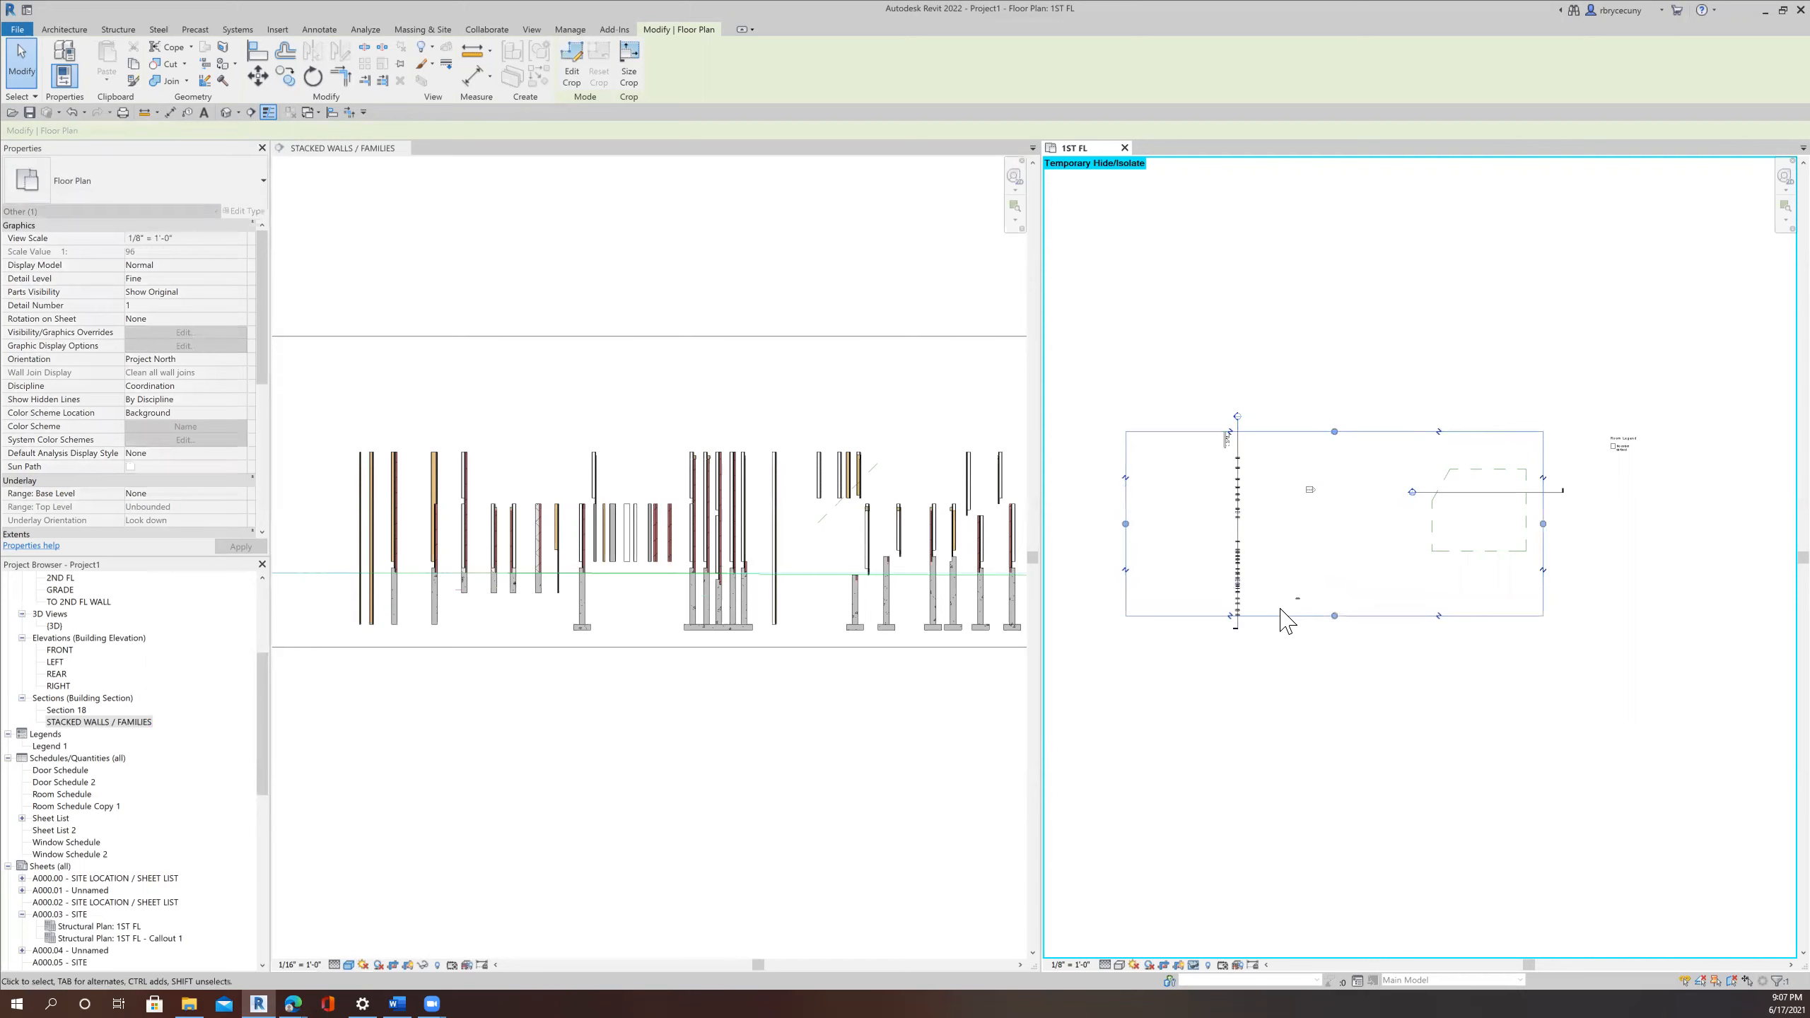
# Select the Exterior -GARAGE WALL HOUSE 2 stacked wall among the sample walls in the STACKED WALLS / FAMILIES section.
pyautogui.scroll(2, 754, 563)
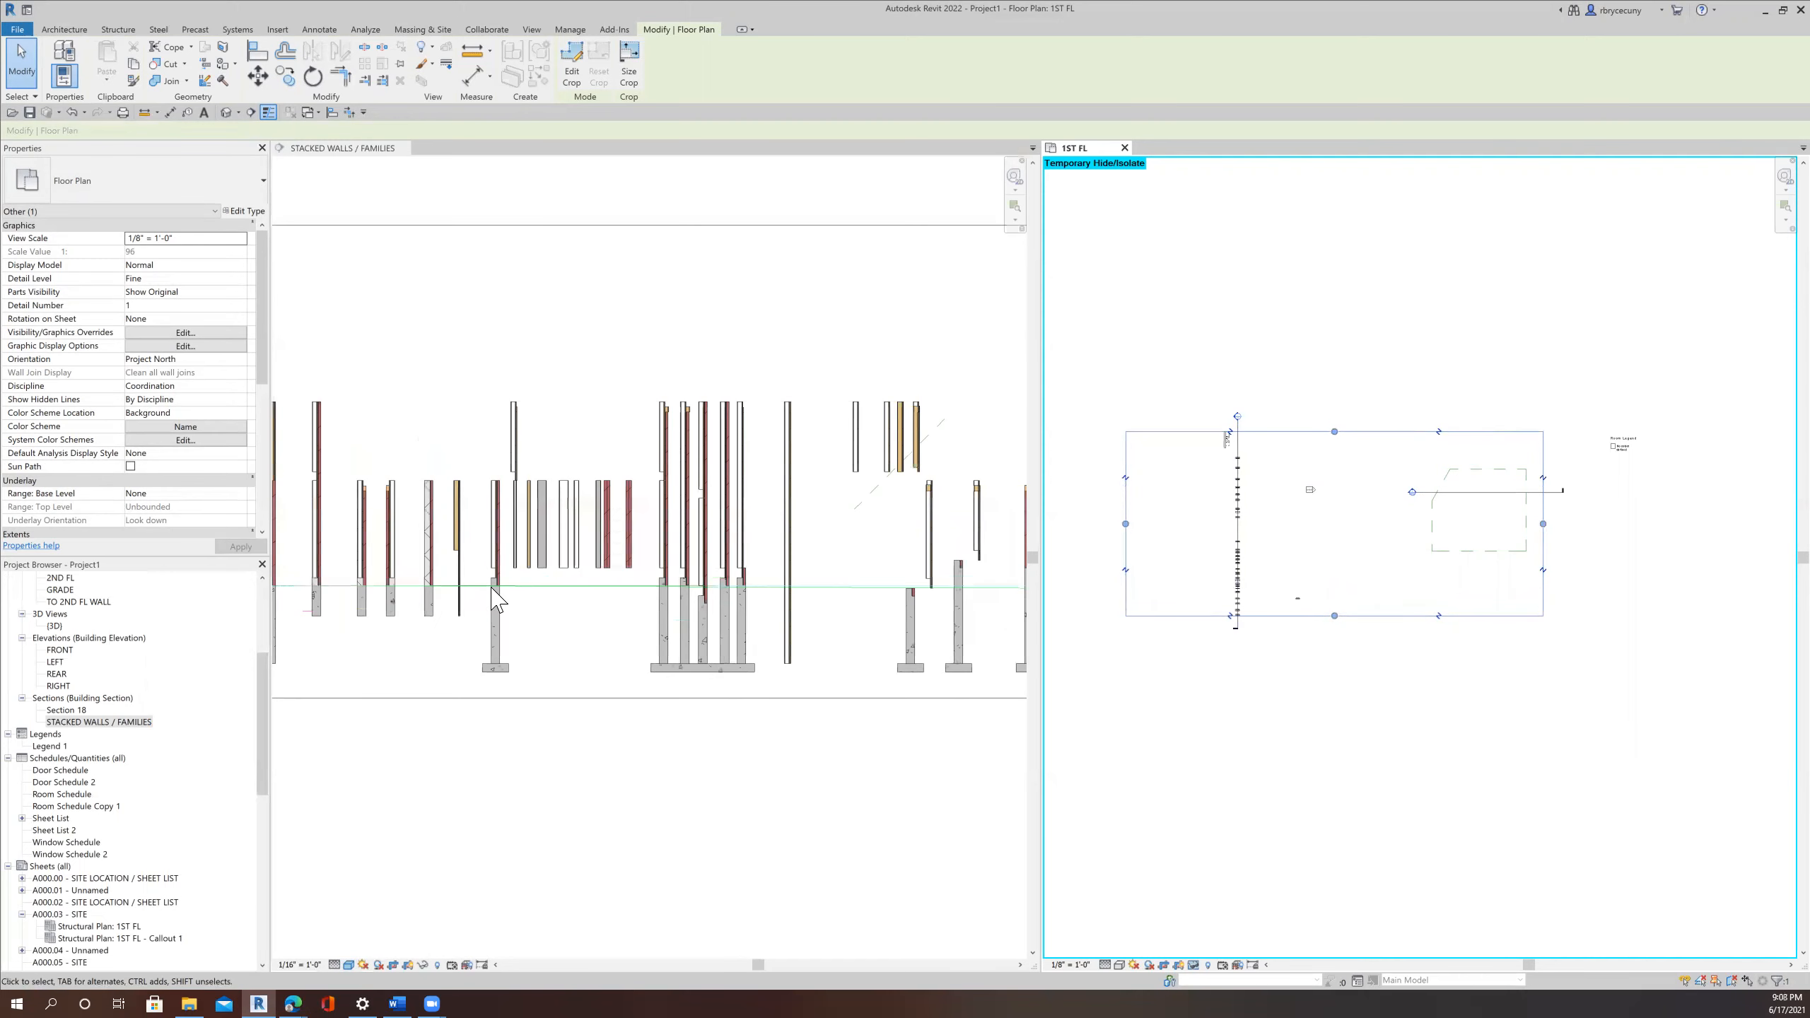
pyautogui.scroll(2, 541, 606)
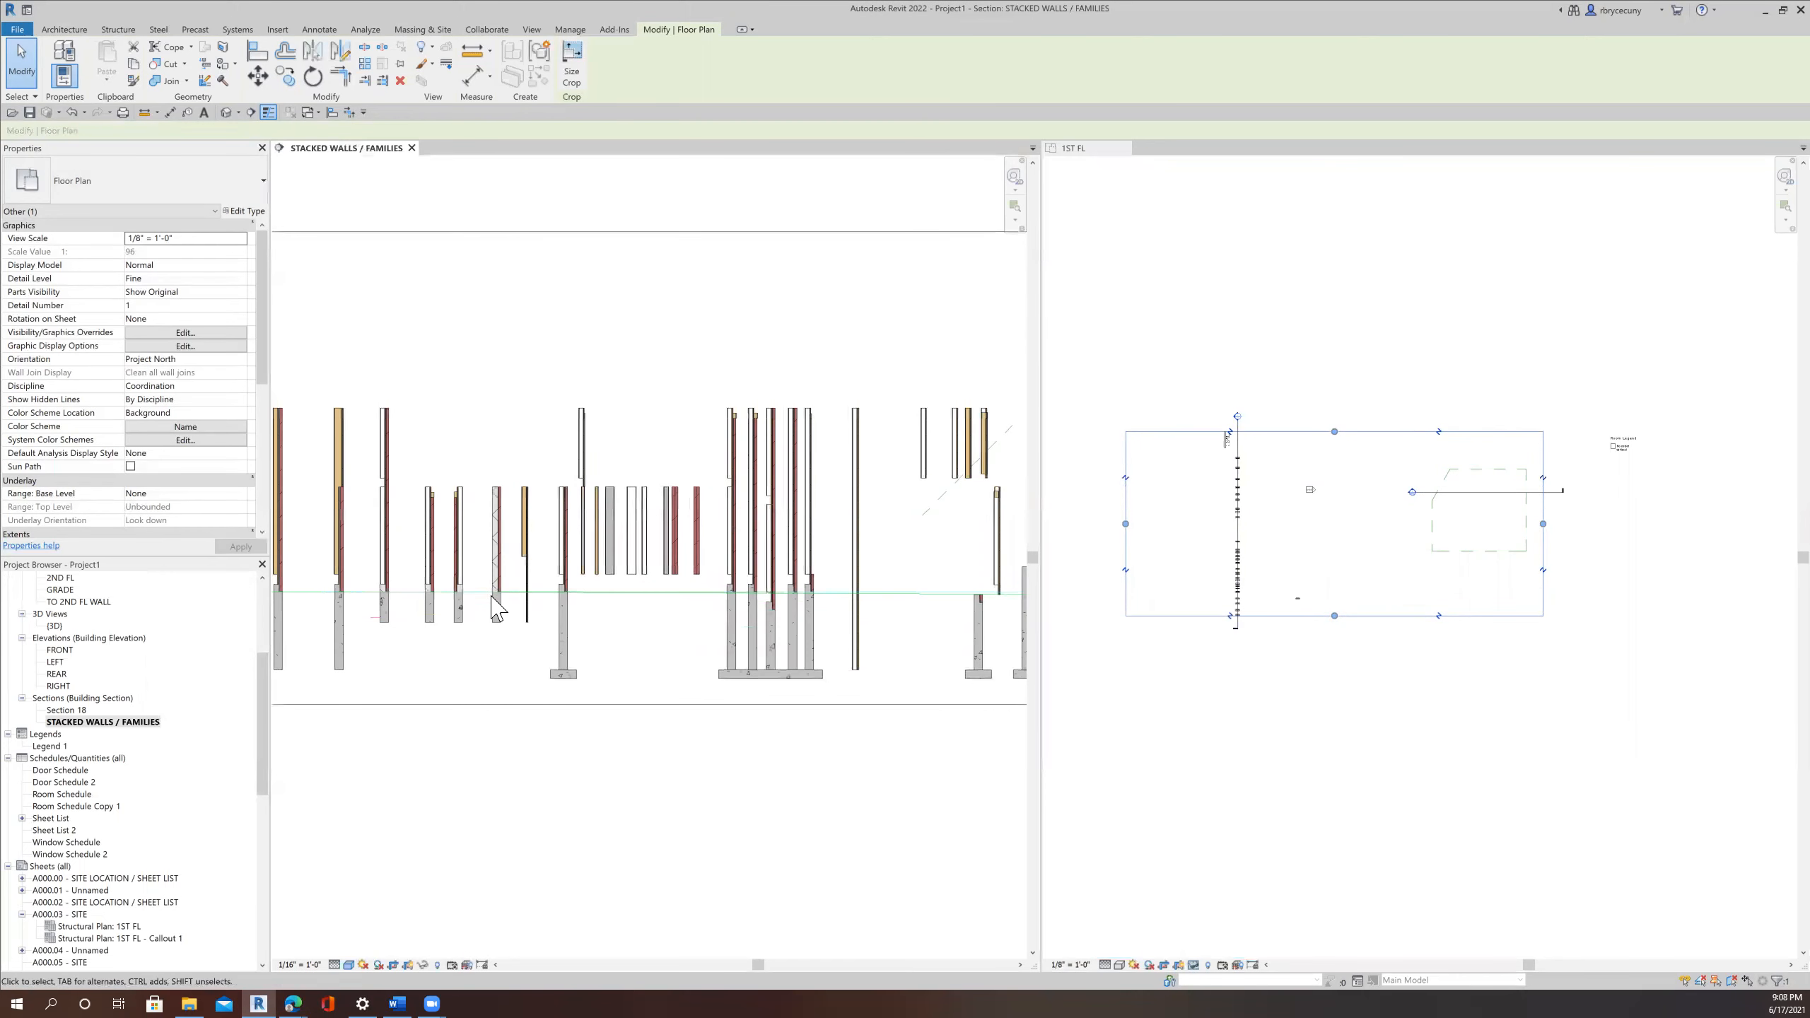
pyautogui.scroll(3, 445, 613)
pyautogui.scroll(1, 446, 613)
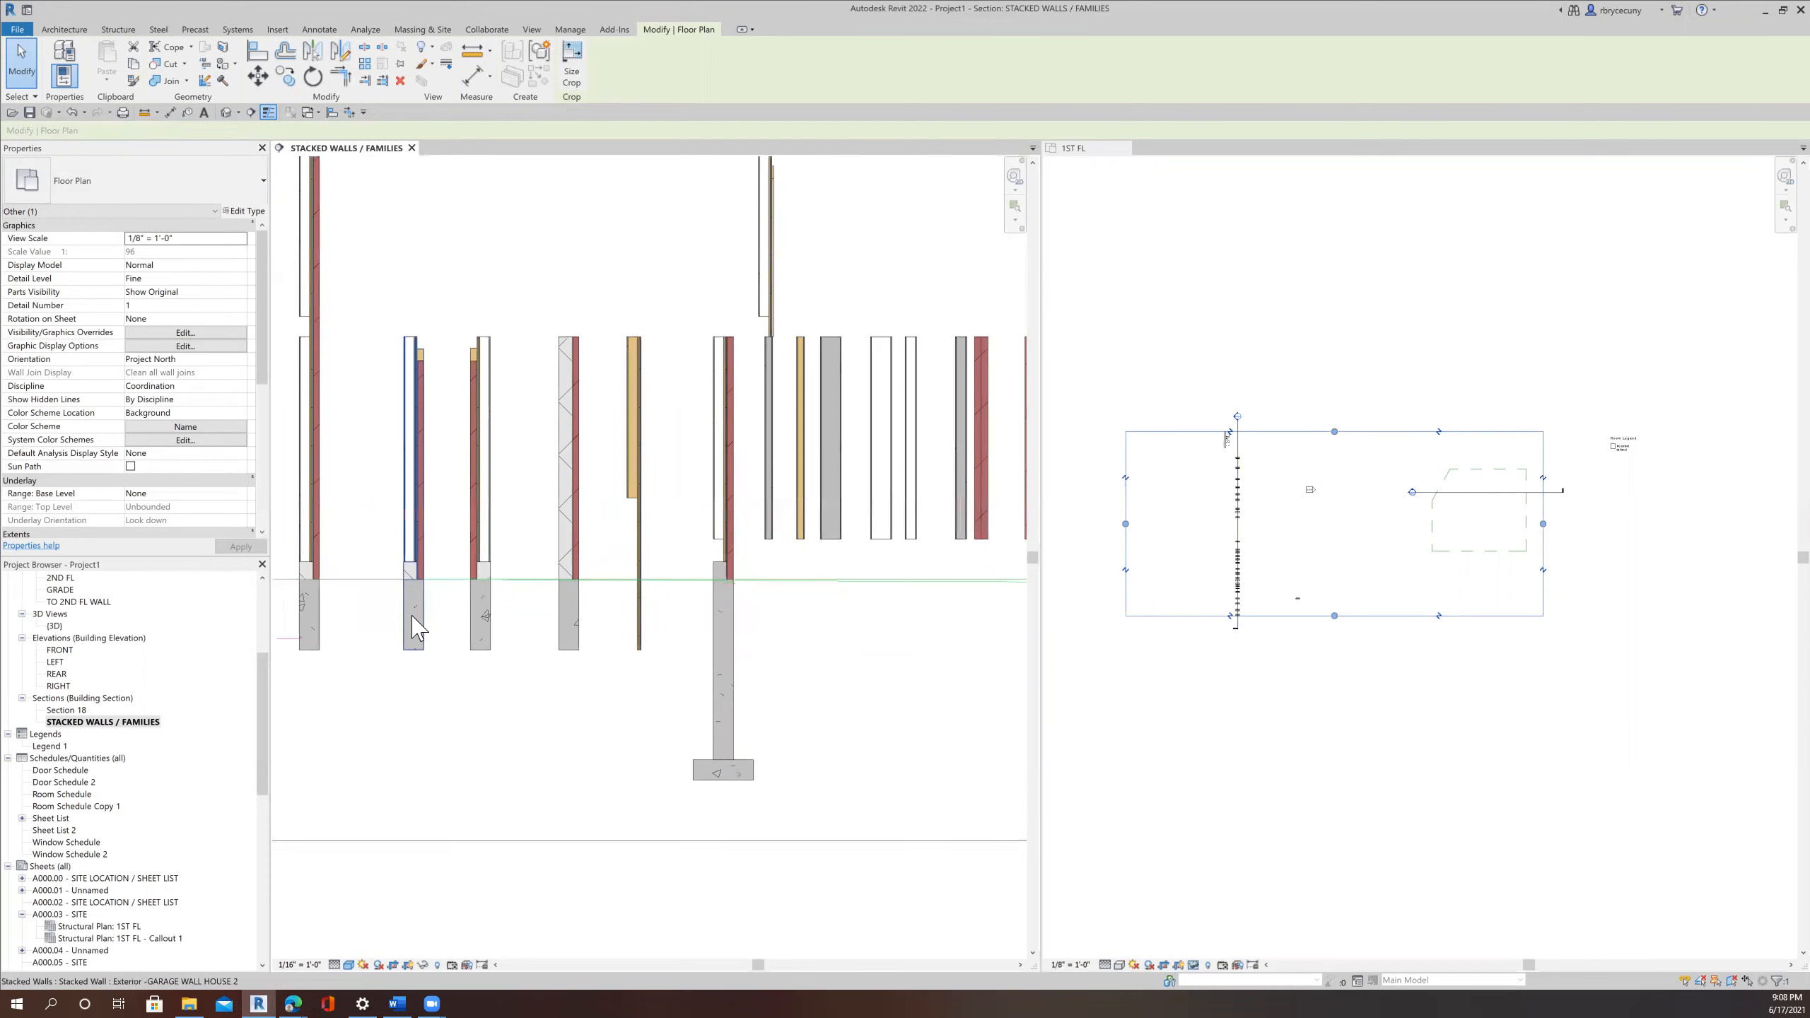
pyautogui.moveTo(416, 625); pyautogui.dragTo(444, 611, button='middle')
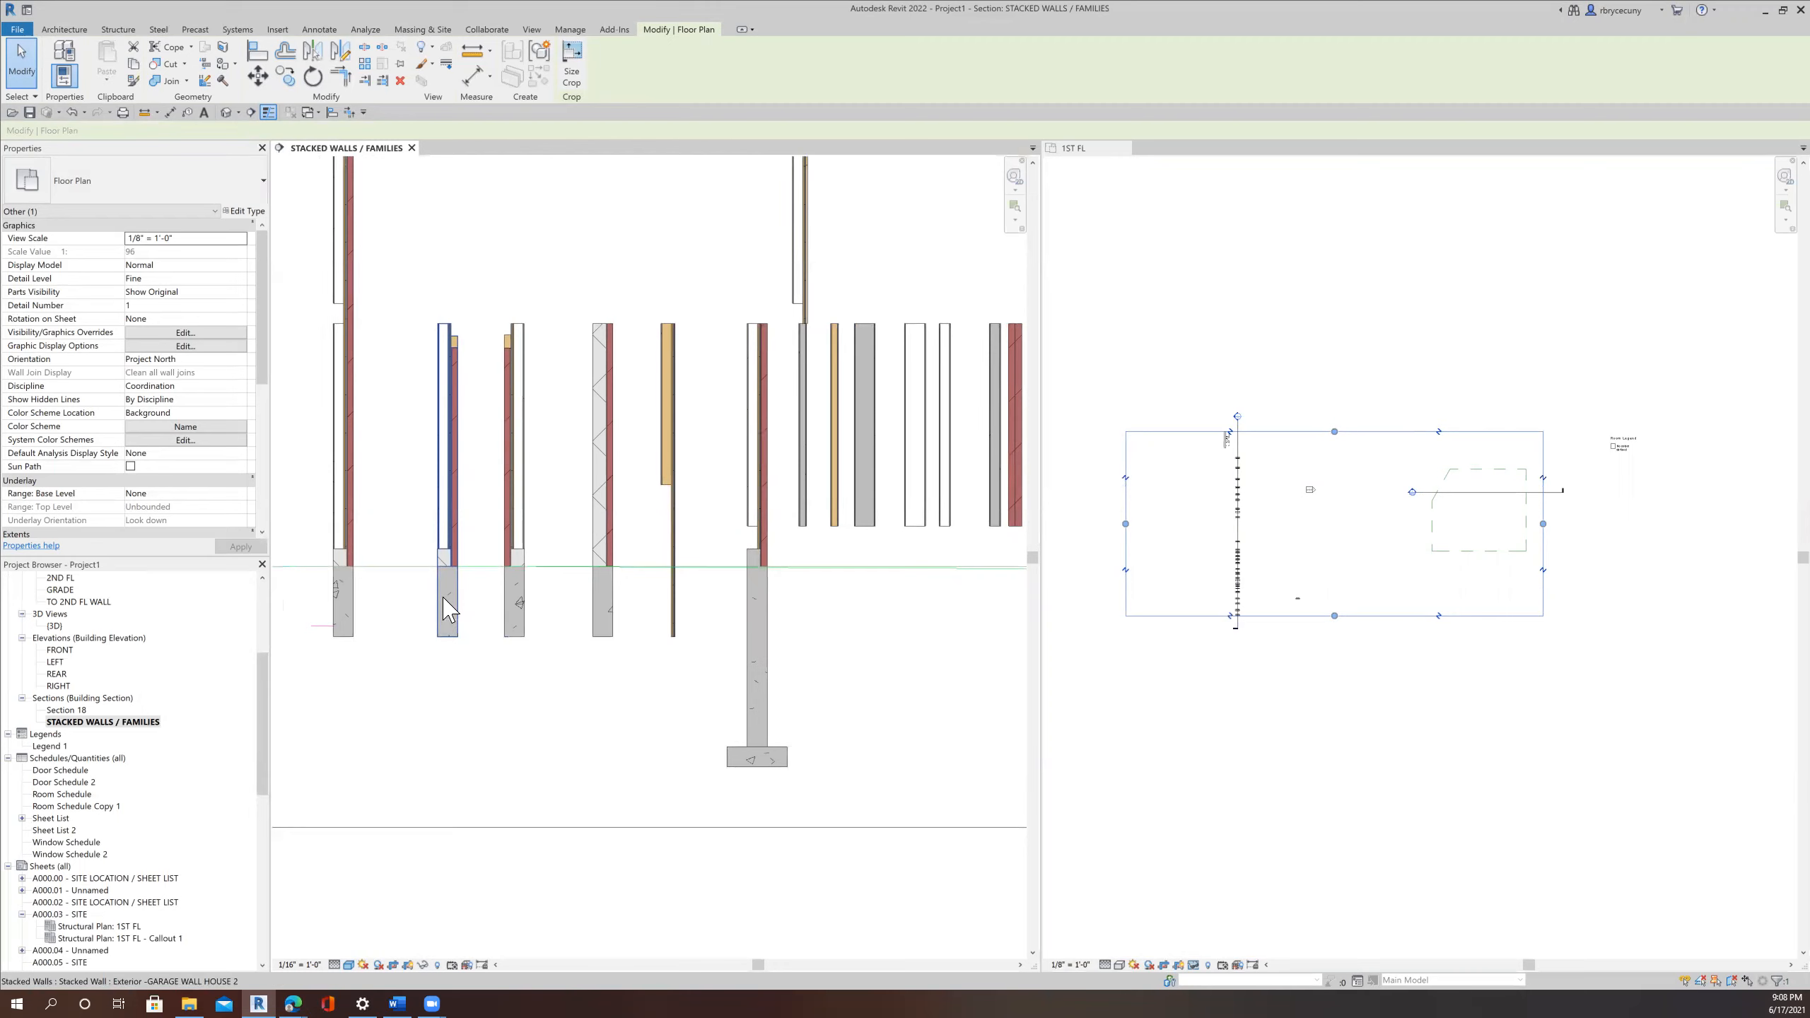
pyautogui.scroll(-2, 448, 606)
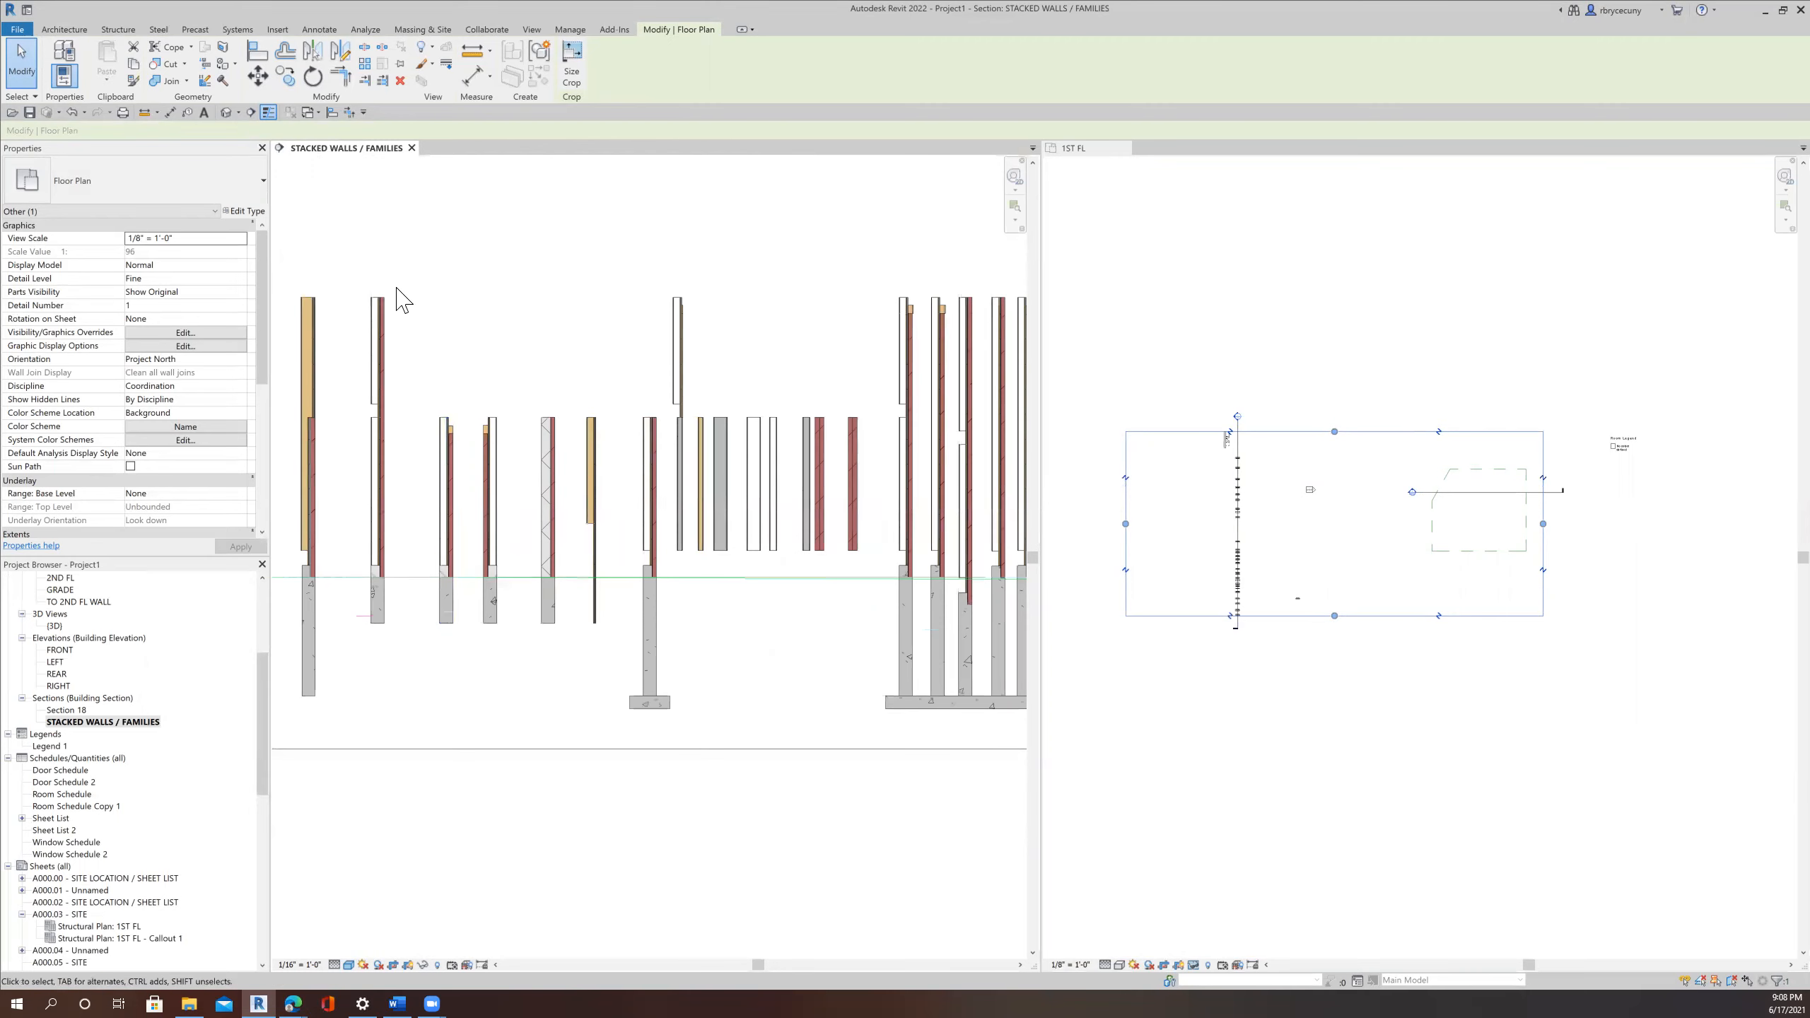
pyautogui.click(447, 508)
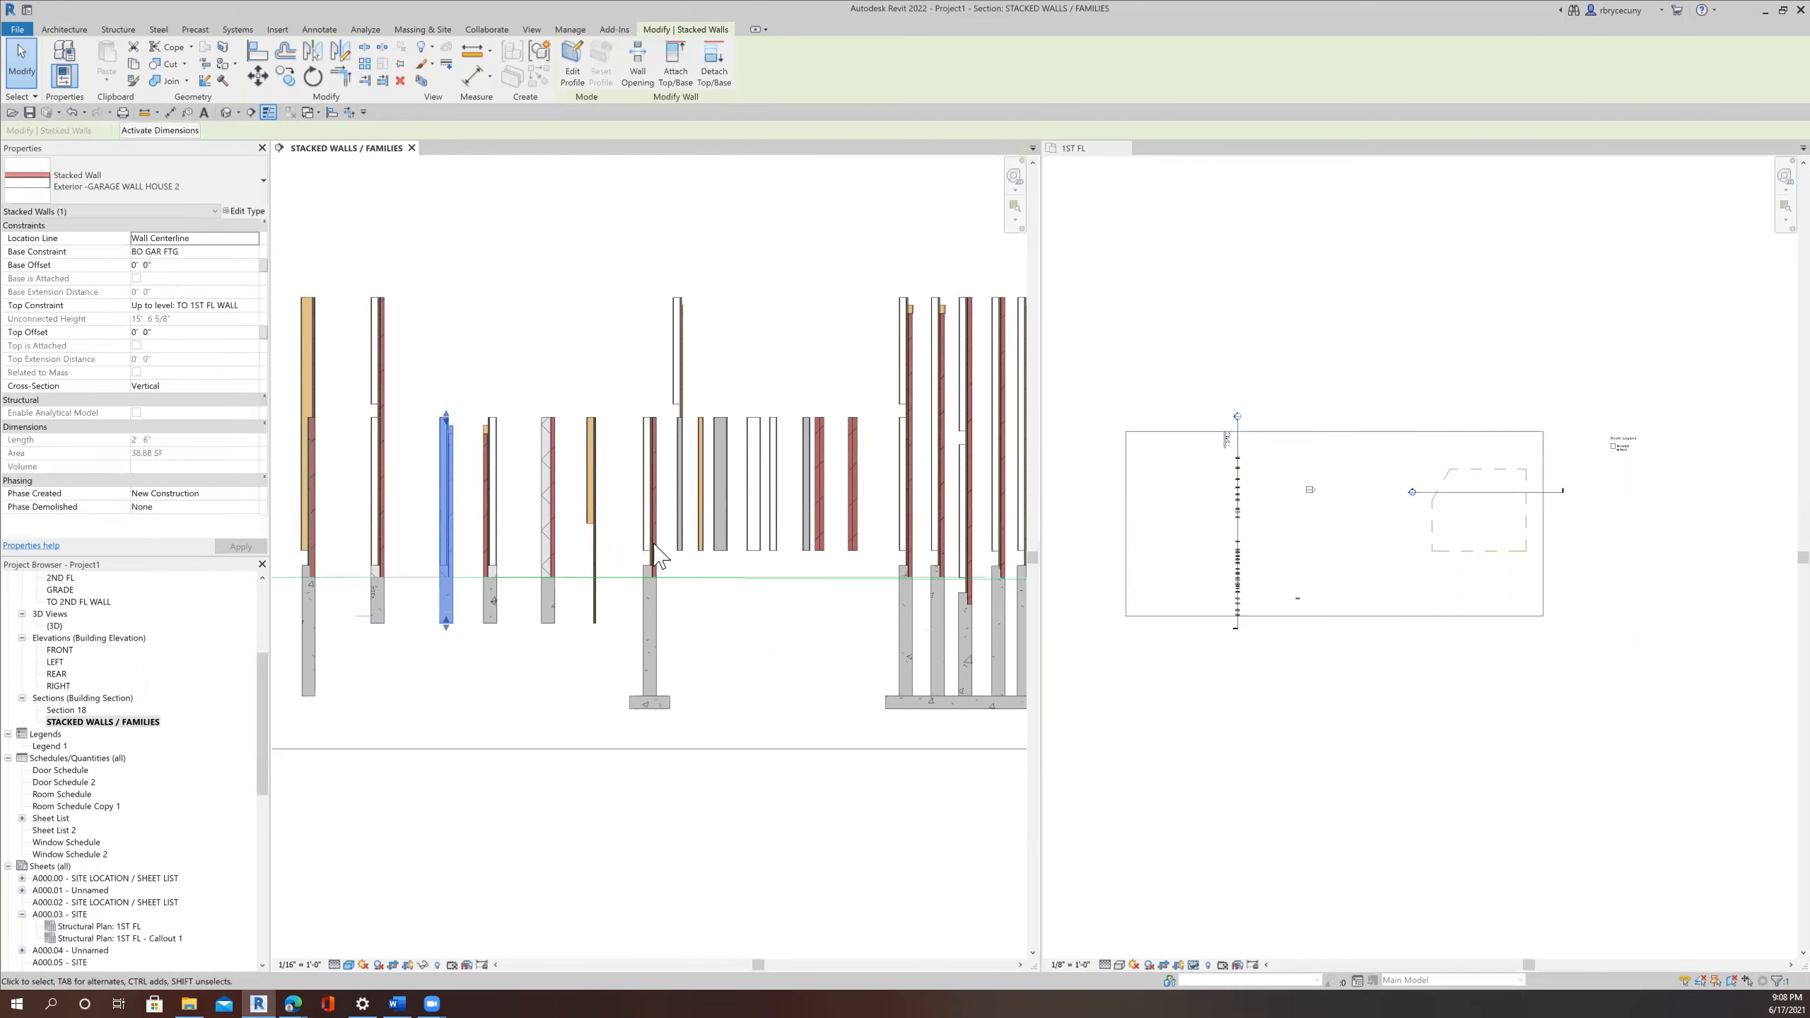
# Copy the selected garage stacked wall from the sample row to just inside the lower-right corner of the reference plane outline in 1ST FL.
pyautogui.scroll(5, 1240, 570)
pyautogui.scroll(-2, 1156, 781)
pyautogui.scroll(-1, 1176, 742)
pyautogui.scroll(-2, 1176, 742)
pyautogui.middleClick(1195, 710)
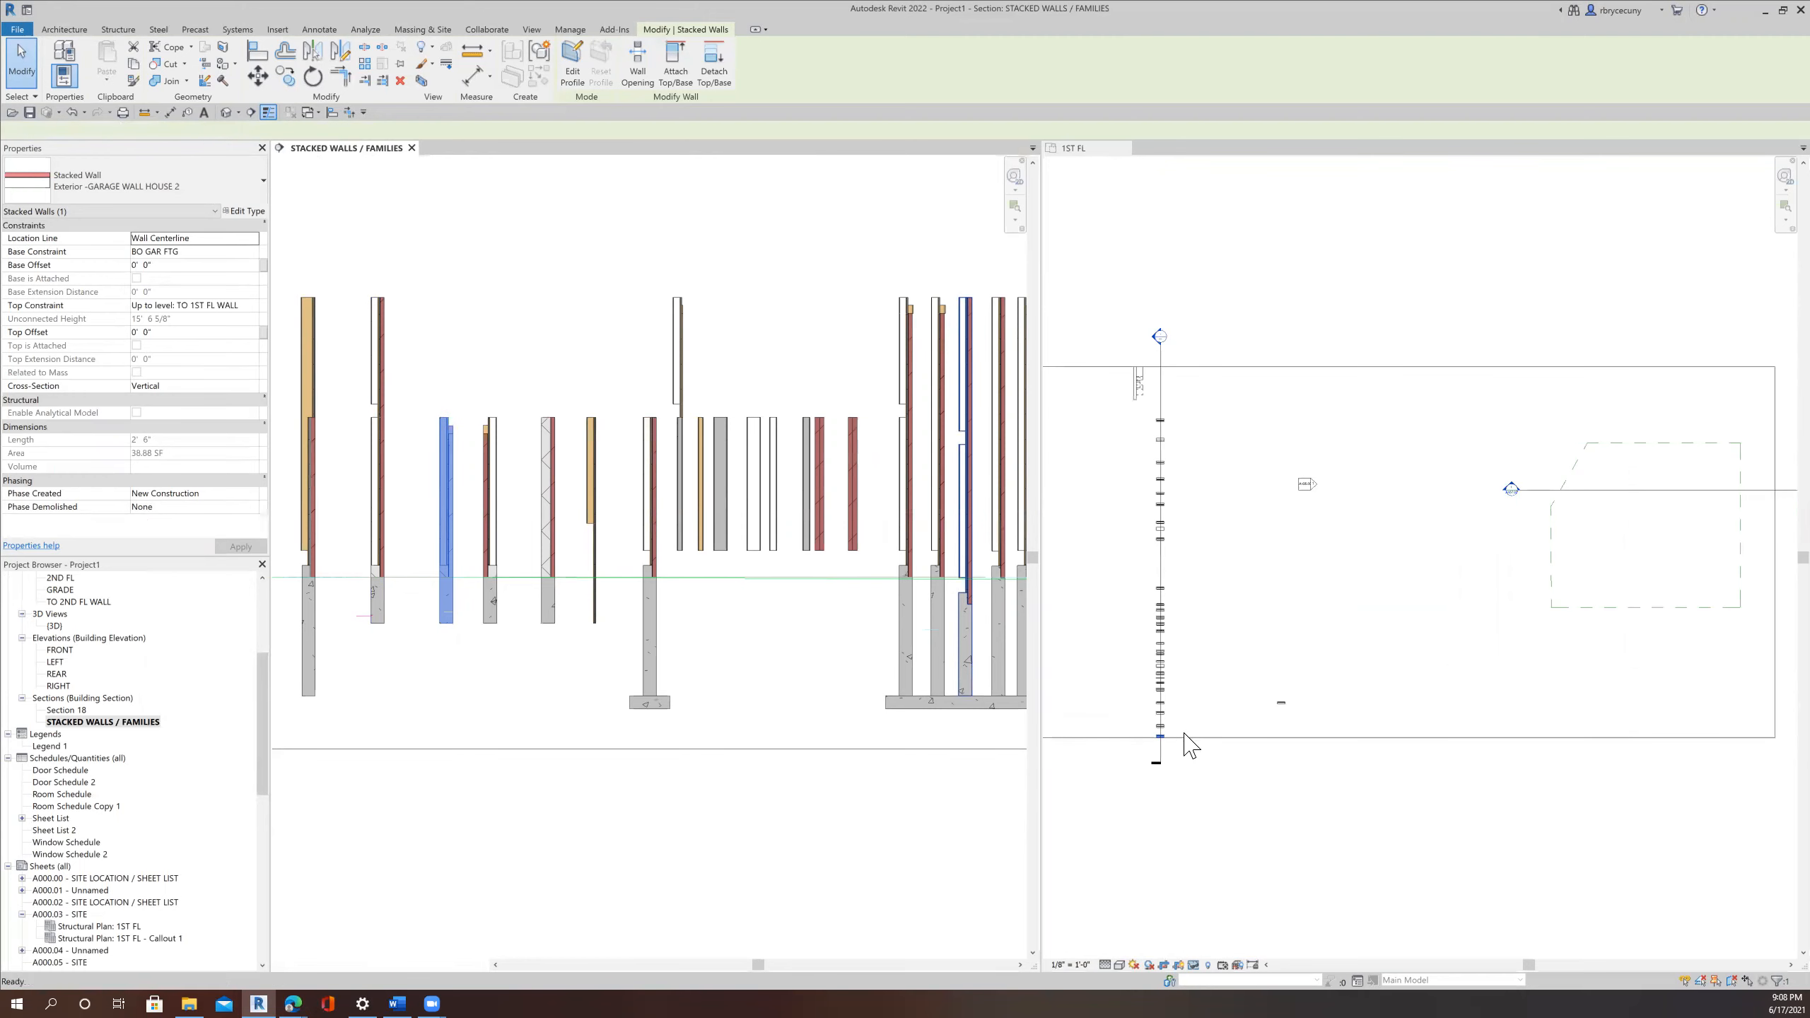
pyautogui.scroll(5, 1178, 735)
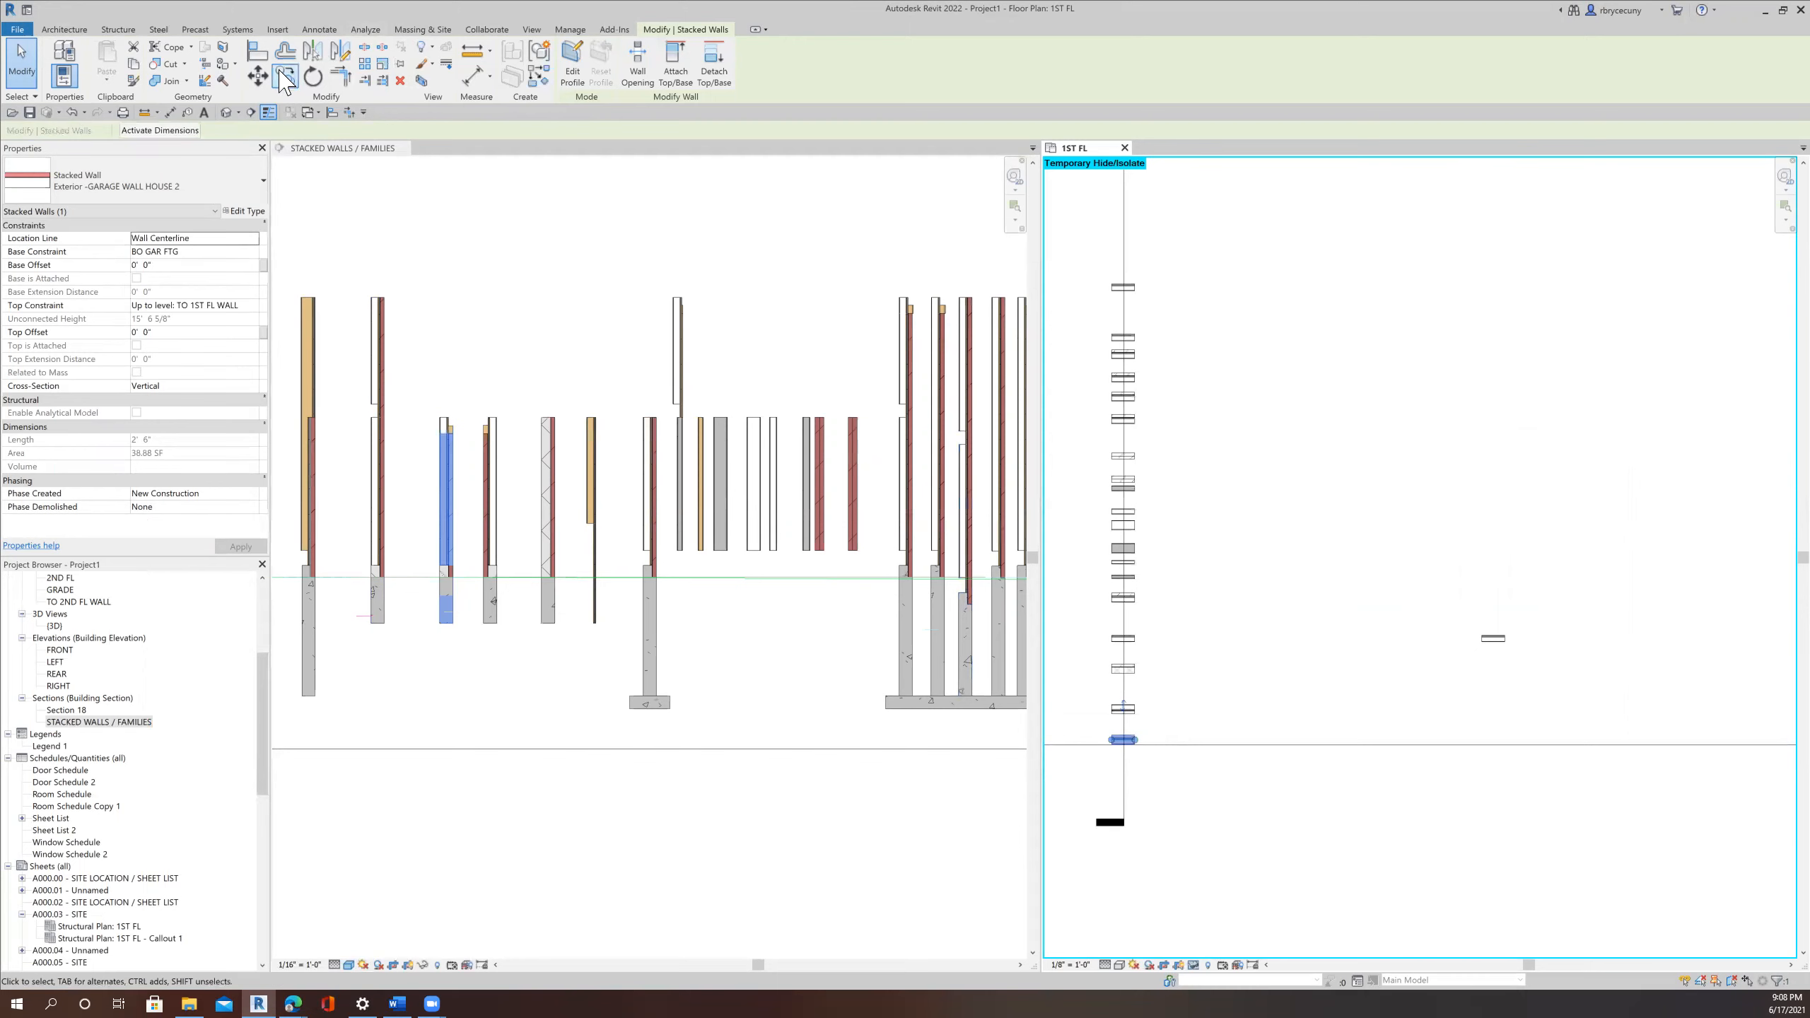
pyautogui.press('c')
pyautogui.press('o')
pyautogui.click(1124, 743)
pyautogui.scroll(-5, 1137, 741)
pyautogui.scroll(4, 1548, 642)
pyautogui.scroll(3, 1550, 638)
pyautogui.moveTo(1415, 577); pyautogui.dragTo(1248, 529, button='middle')
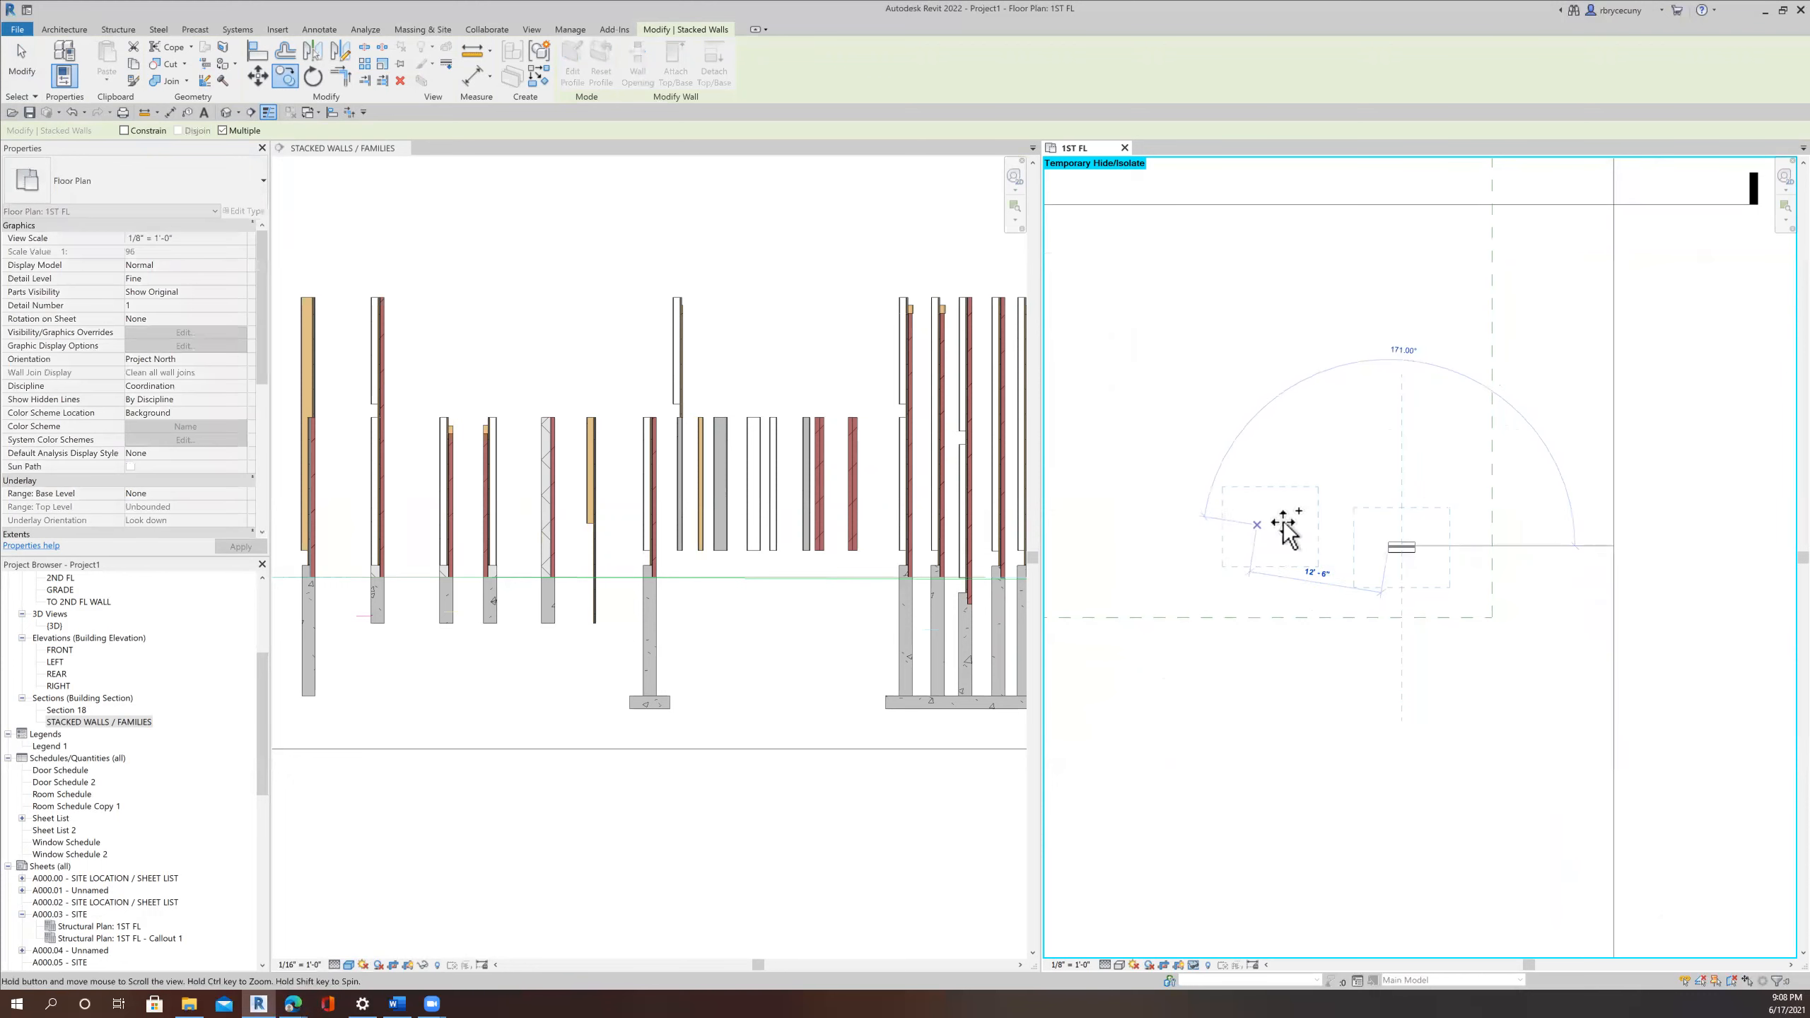
pyautogui.click(21, 64)
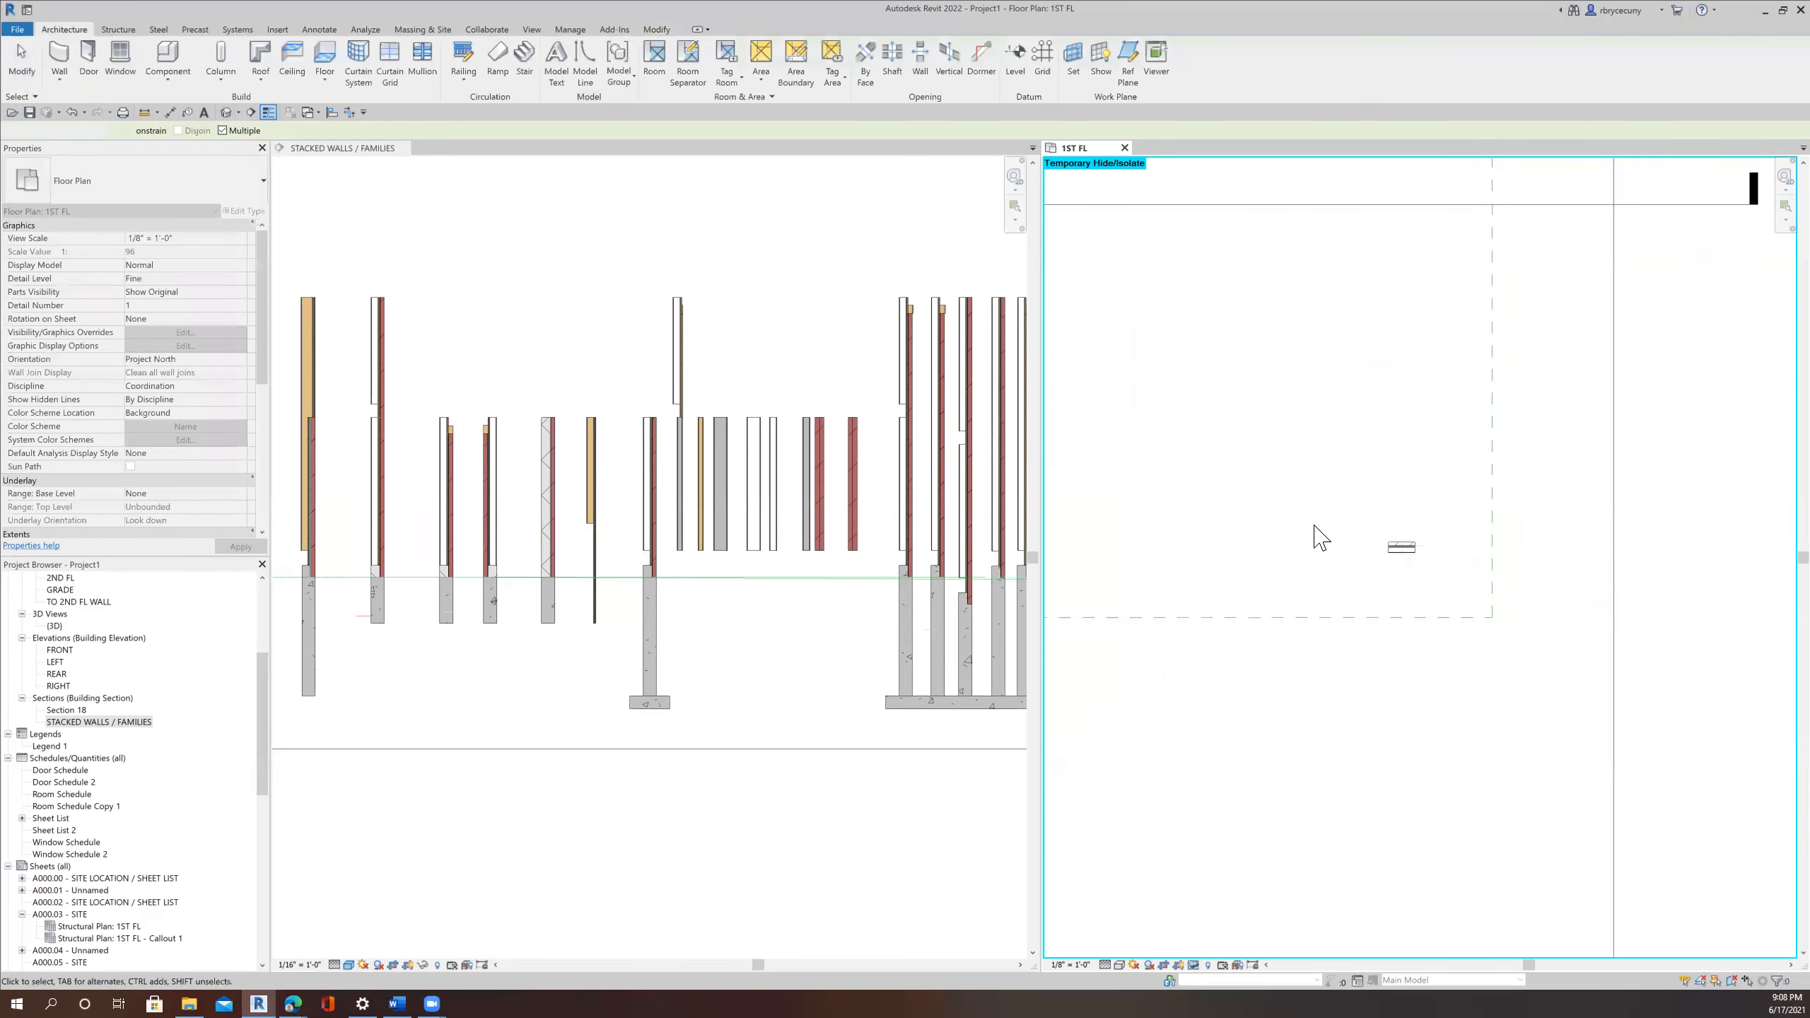
# Flip the copied garage wall's orientation and align its outer face with the lower reference plane of the outline.
pyautogui.scroll(2, 1414, 555)
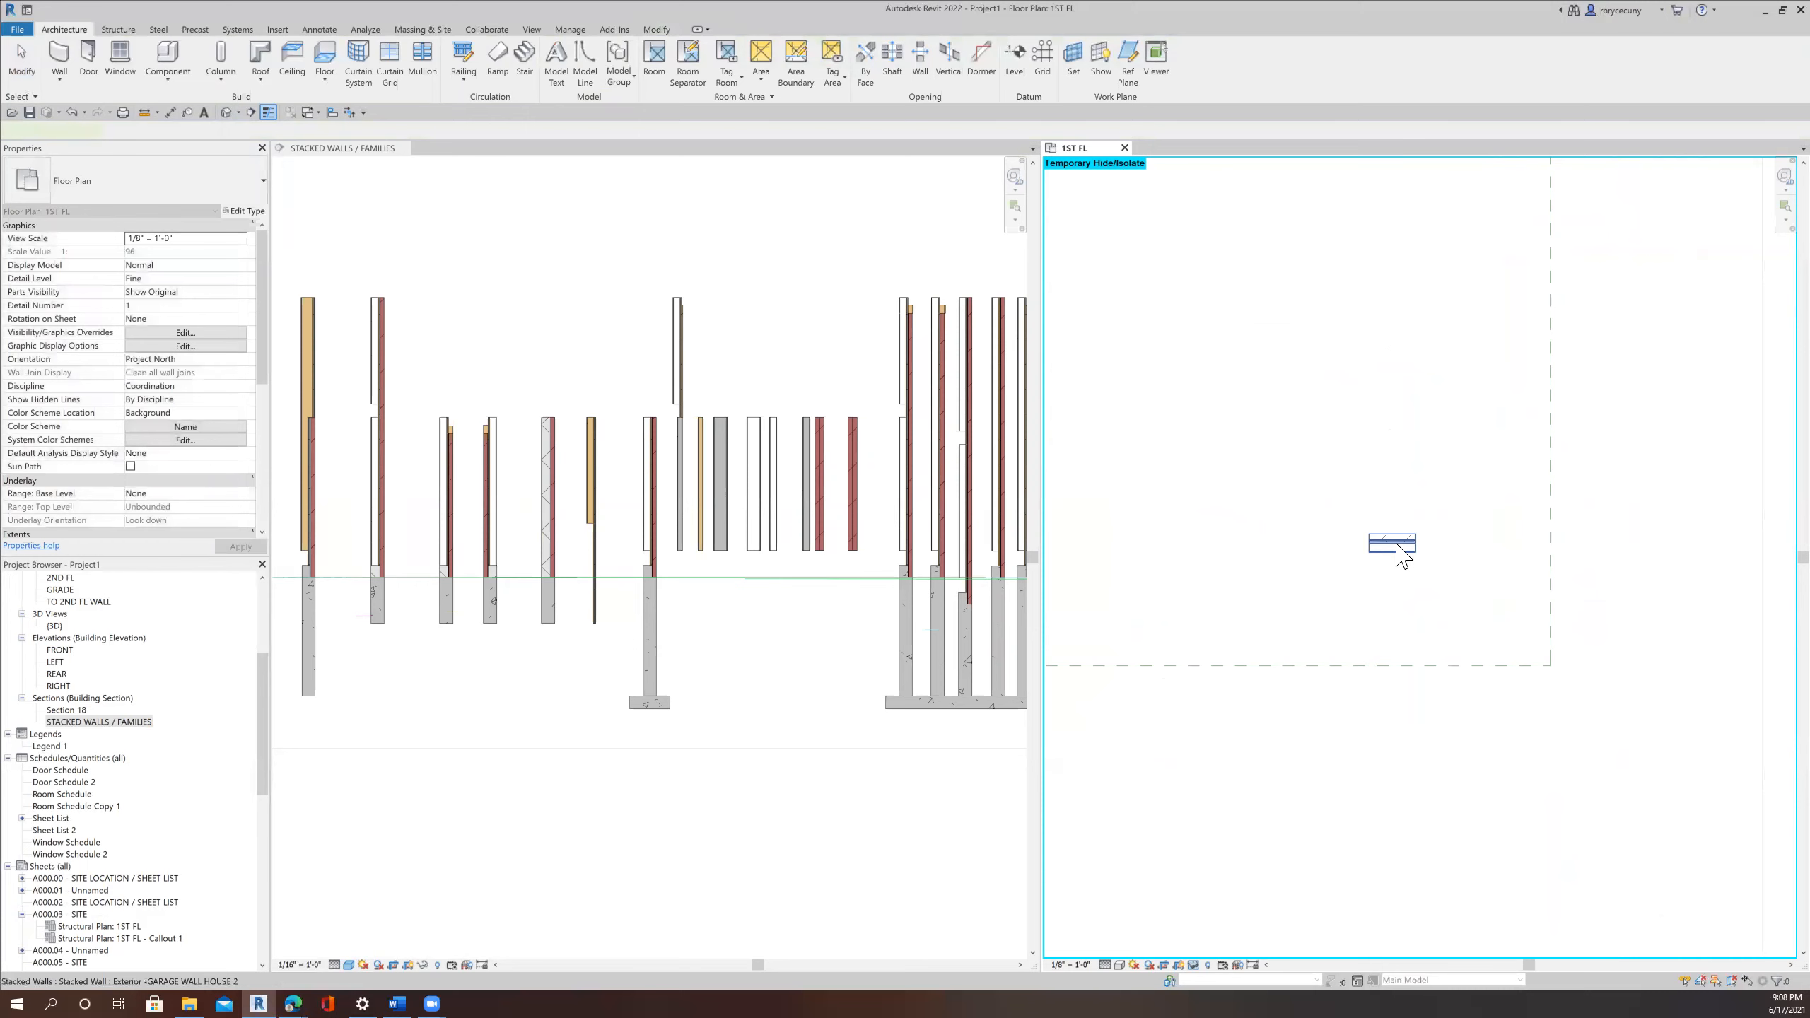
pyautogui.click(1387, 550)
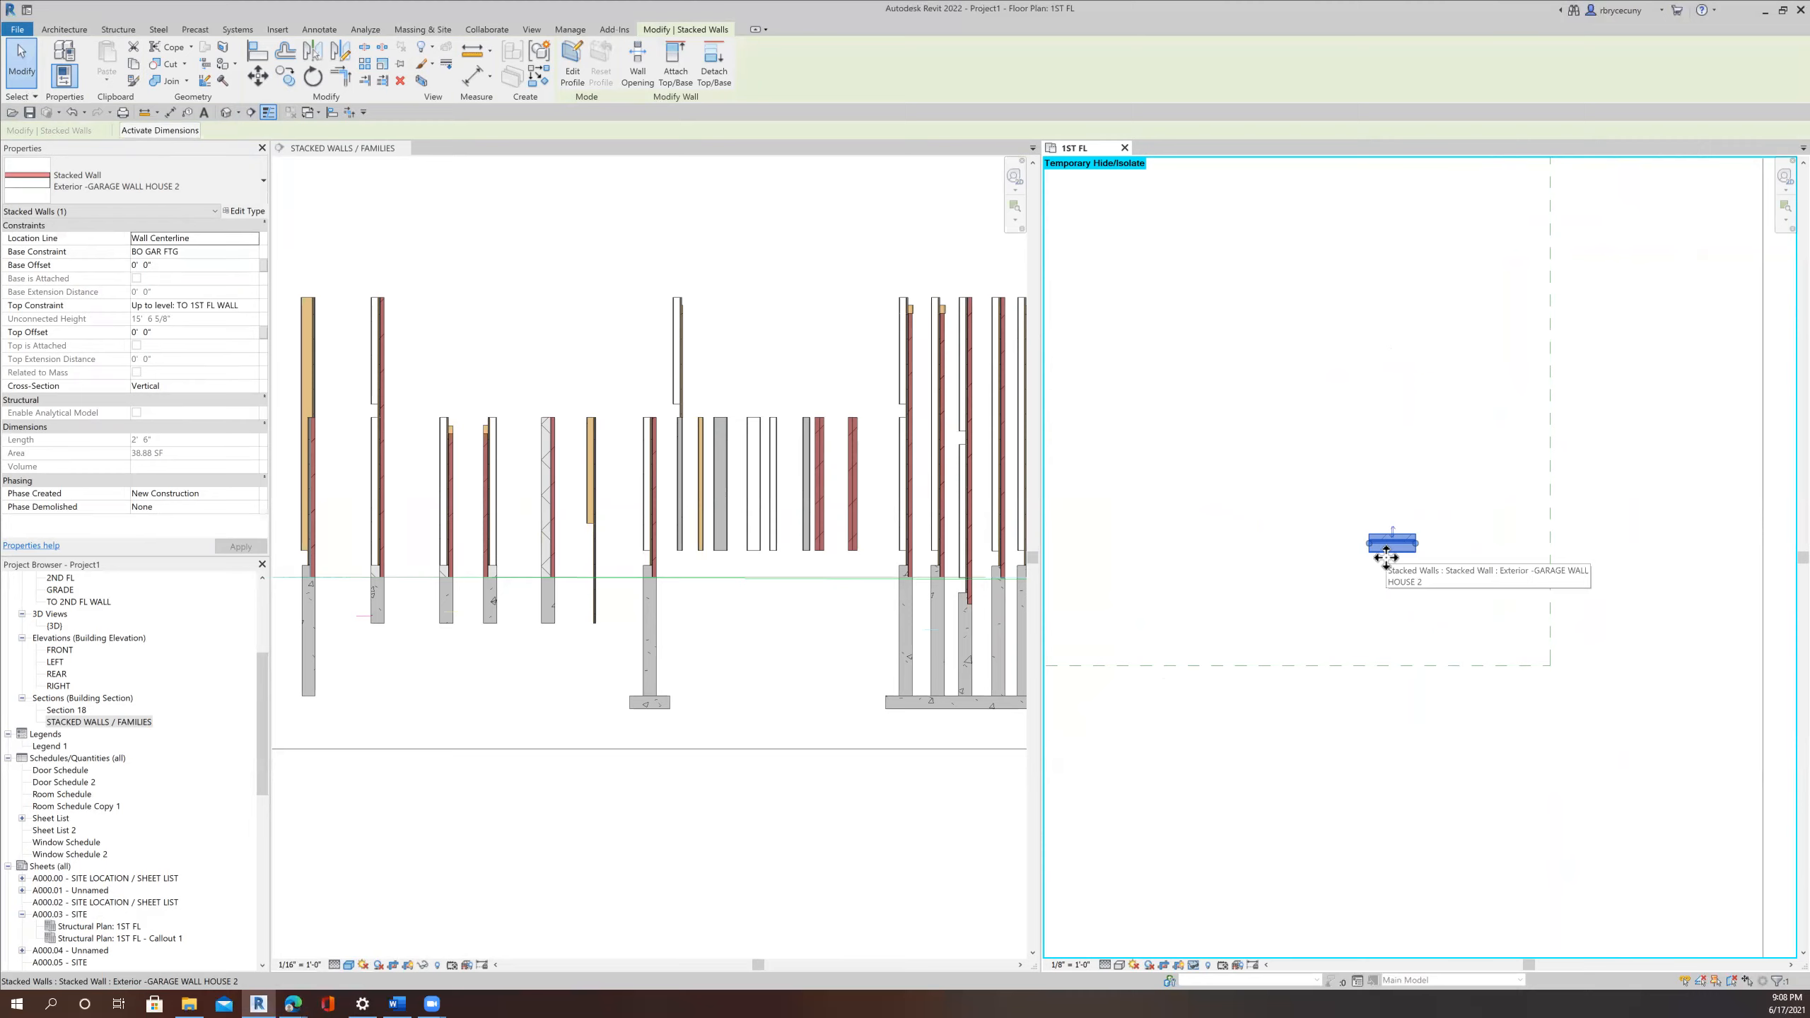
pyautogui.scroll(2, 1393, 549)
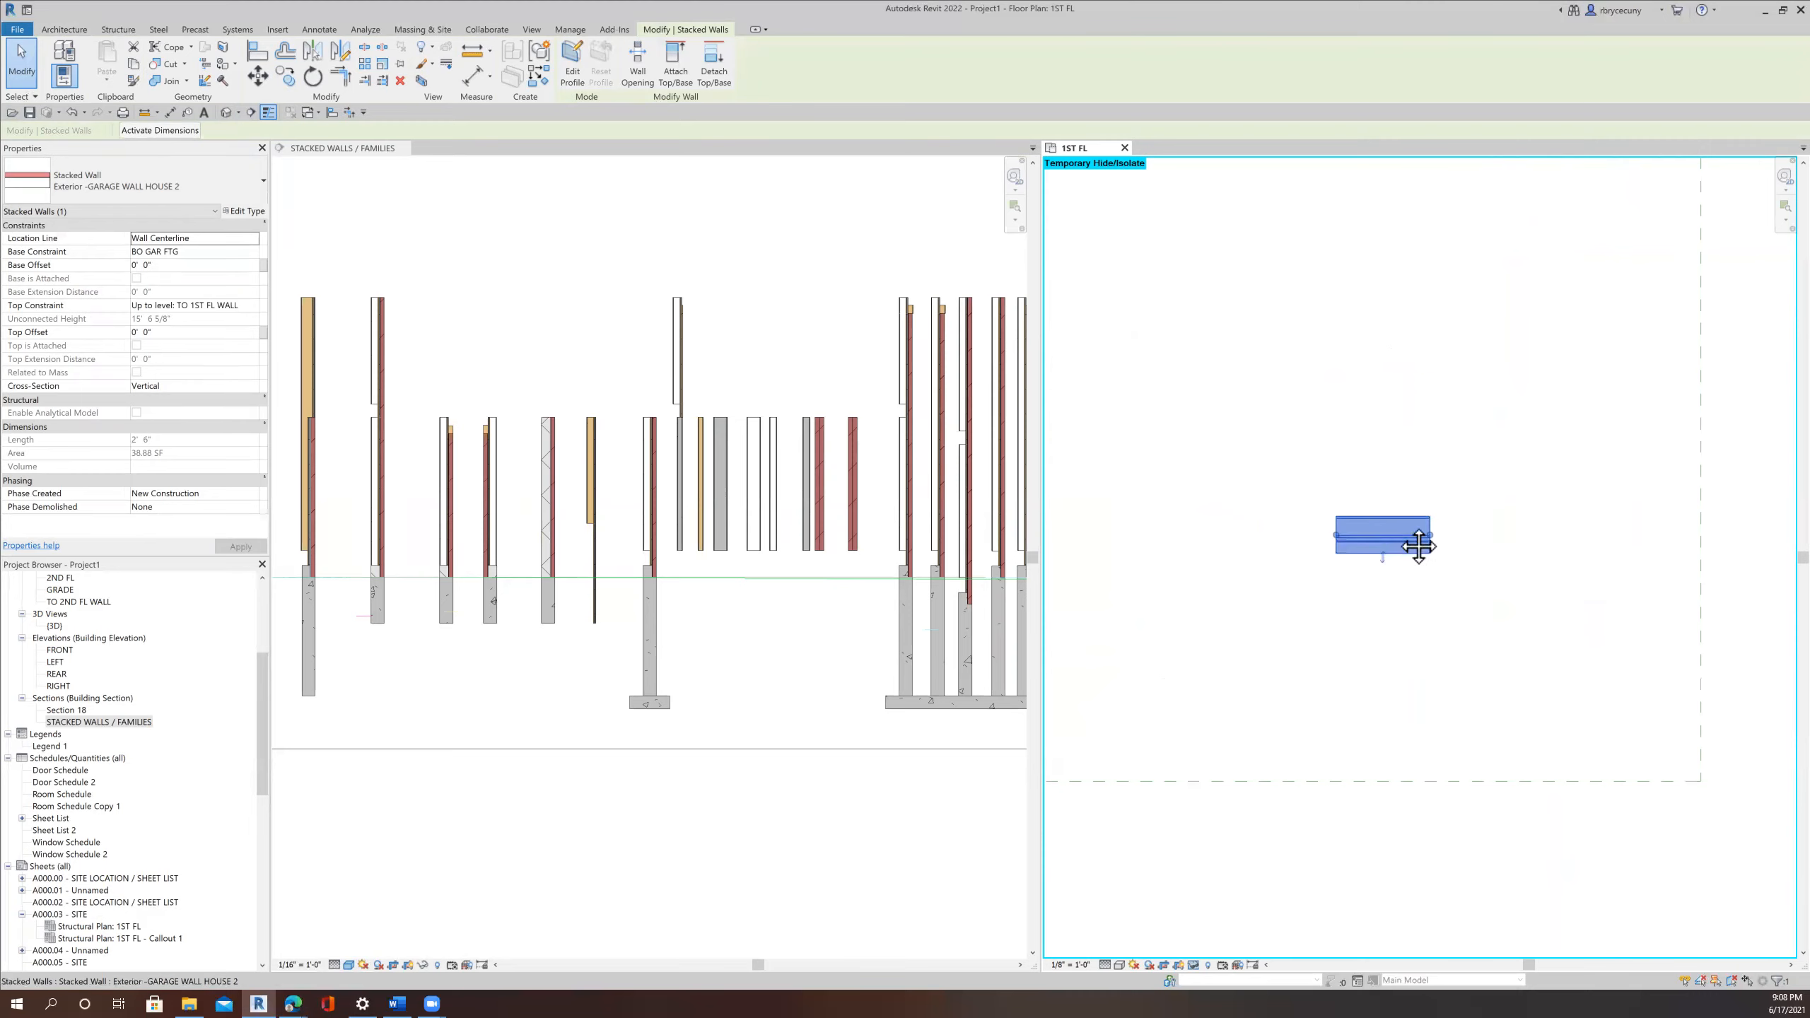
pyautogui.moveTo(1412, 589); pyautogui.dragTo(1405, 563, button='middle')
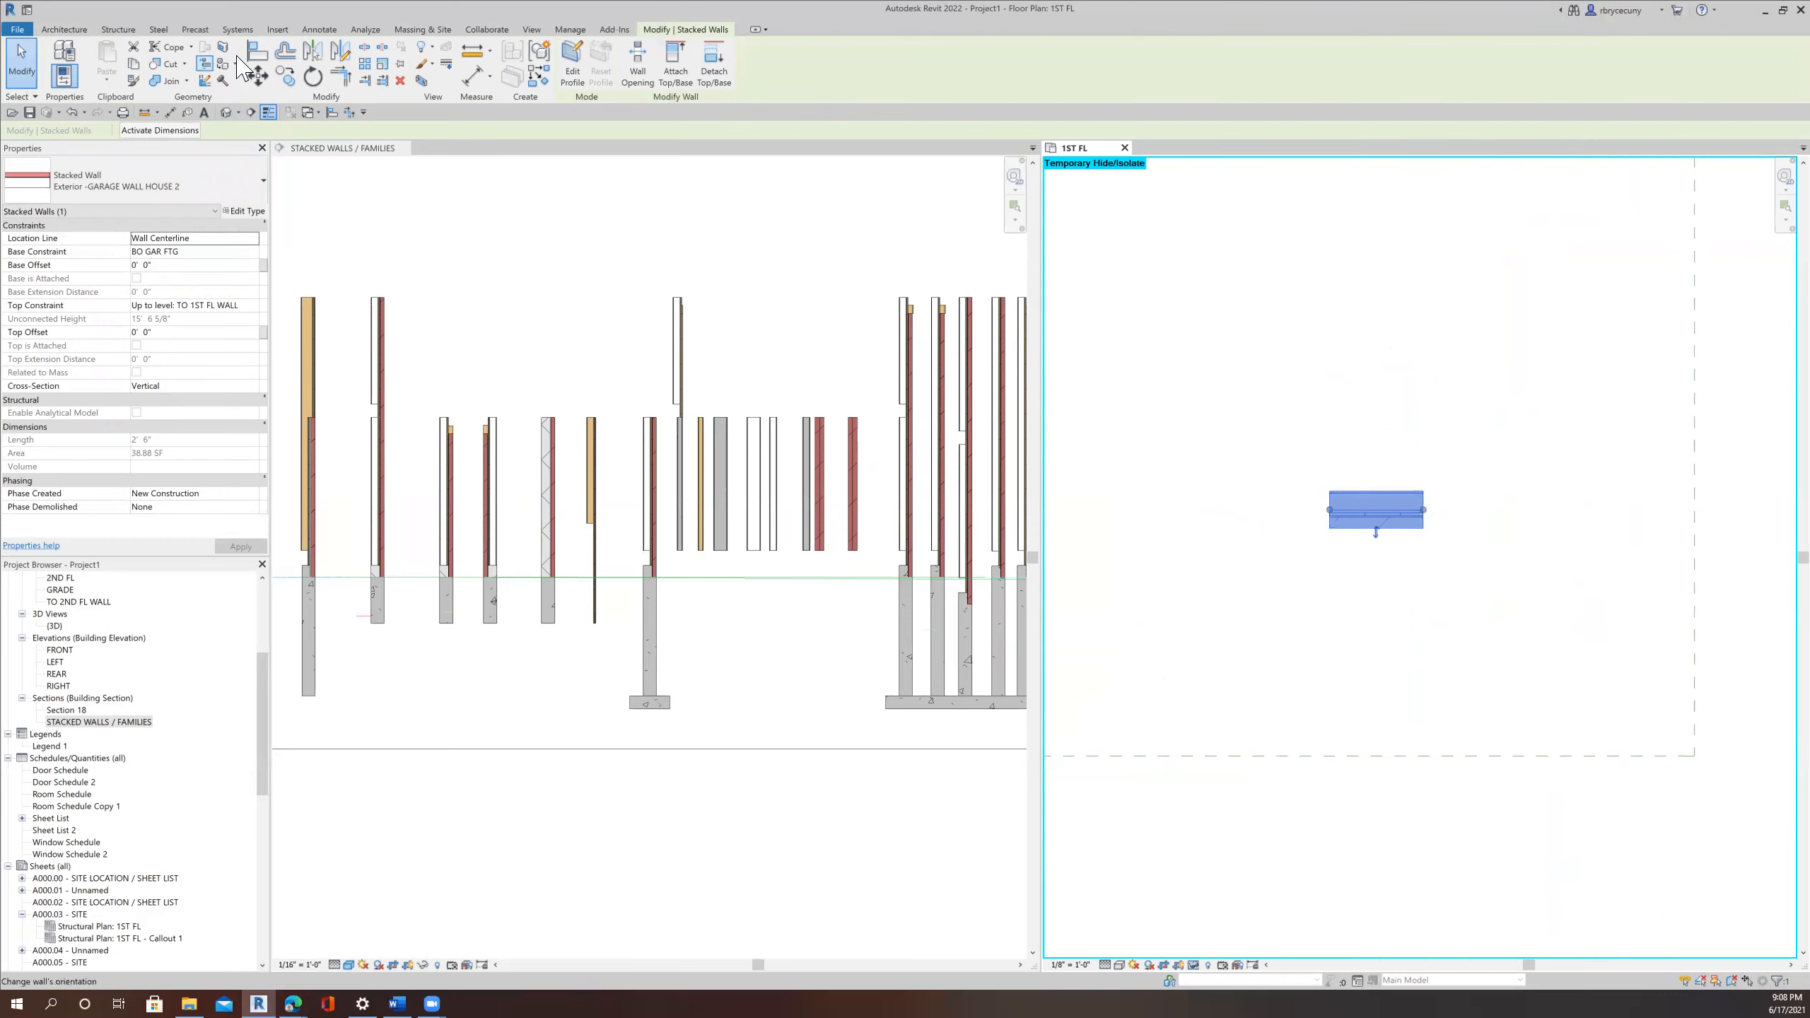
pyautogui.click(257, 51)
pyautogui.click(1386, 758)
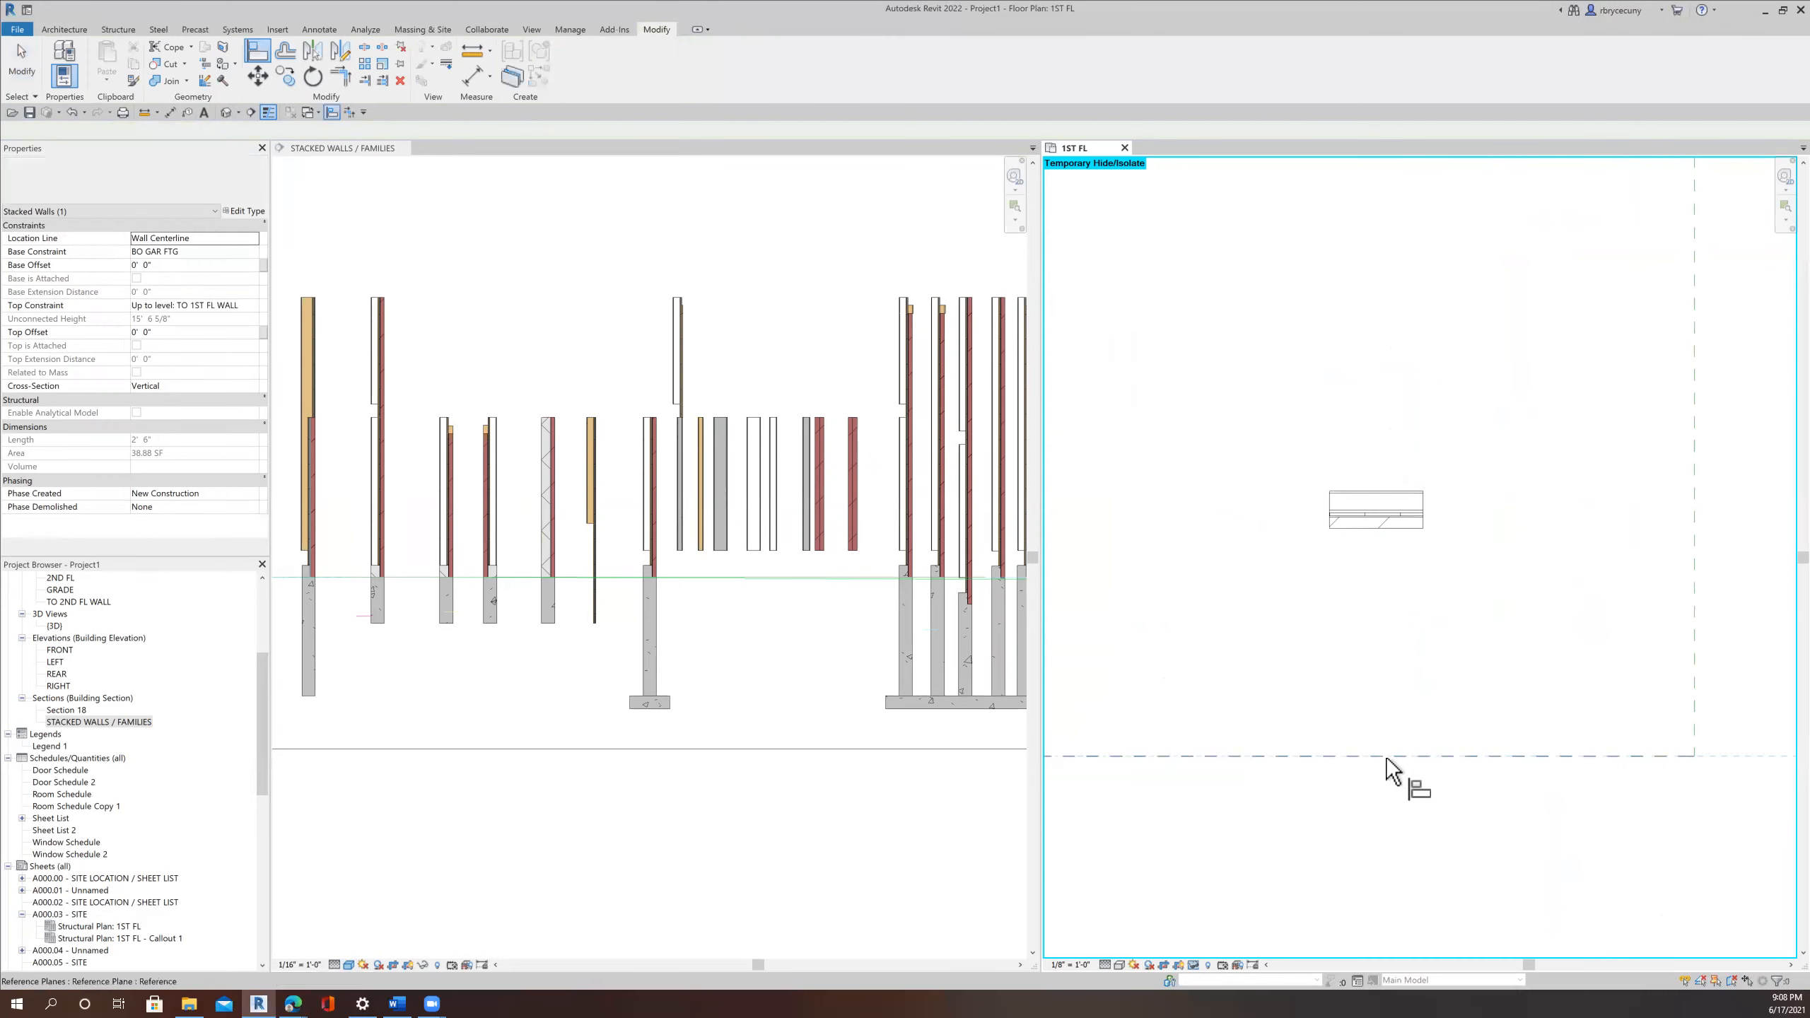
pyautogui.click(1373, 529)
pyautogui.scroll(-3, 1401, 767)
pyautogui.click(21, 63)
# Copy the aligned garage wall to two spots above it, inside the reference plane outline.
pyautogui.click(1419, 738)
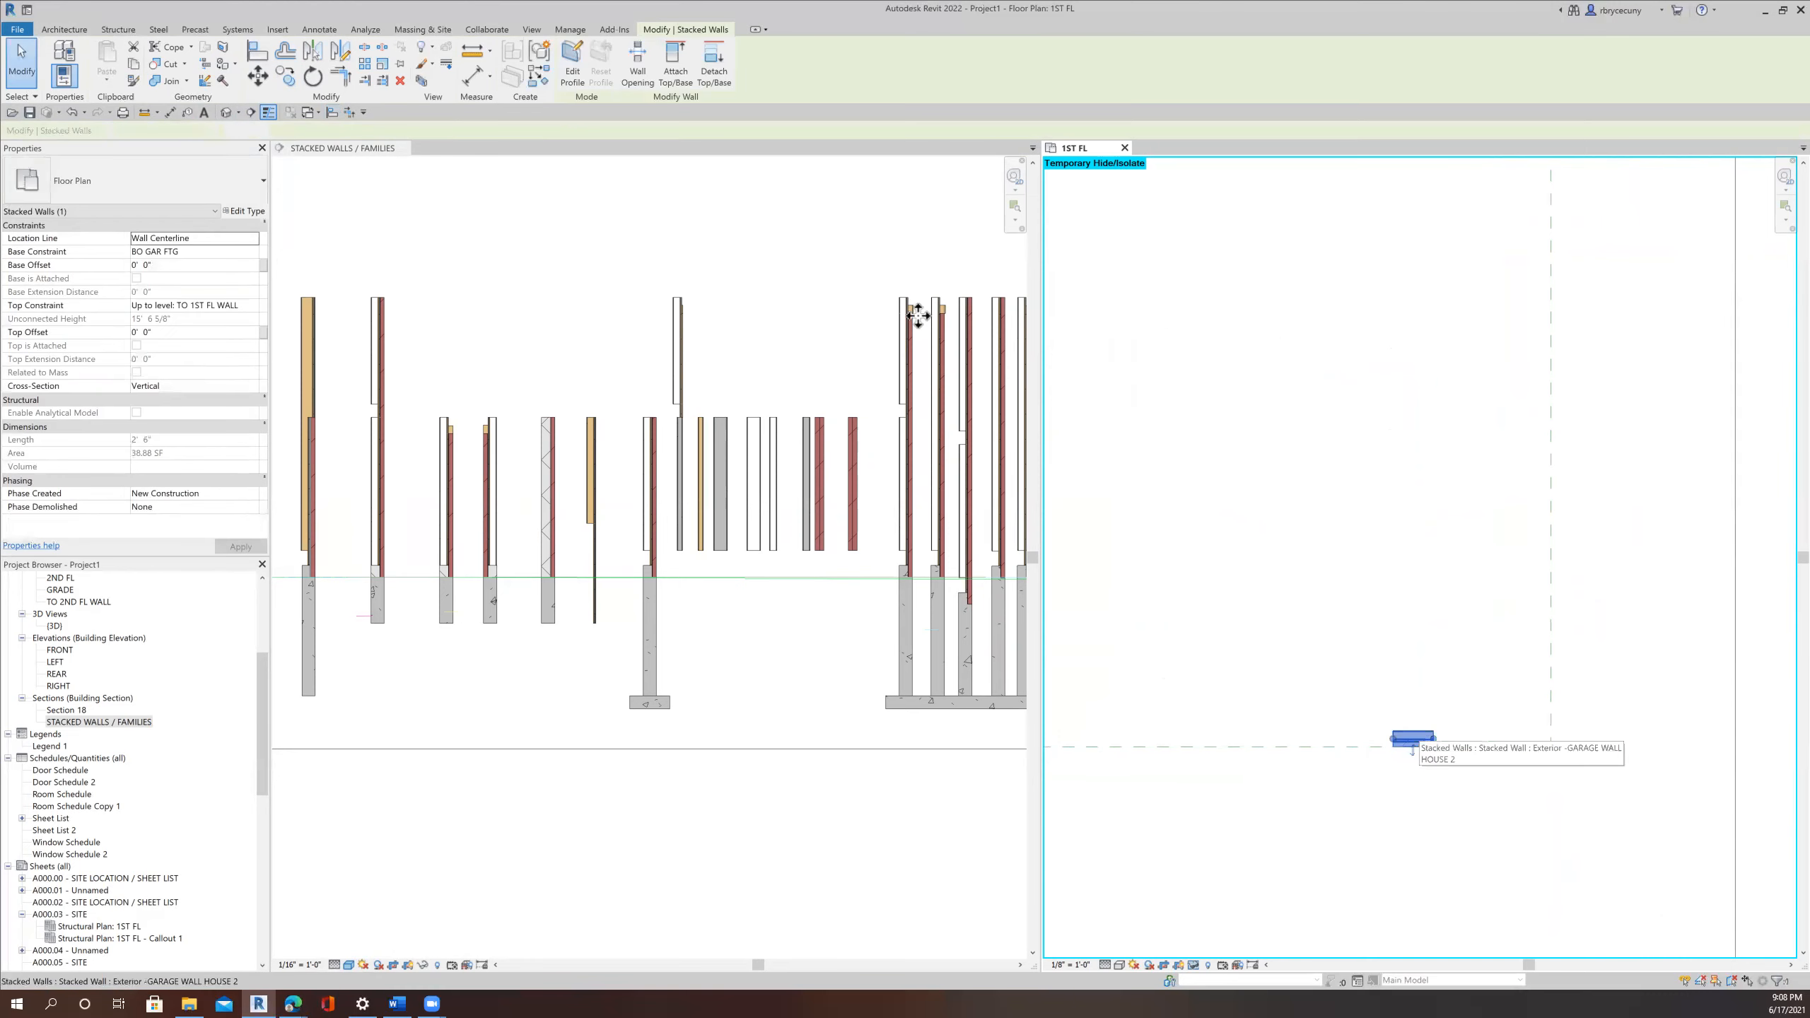
pyautogui.click(297, 74)
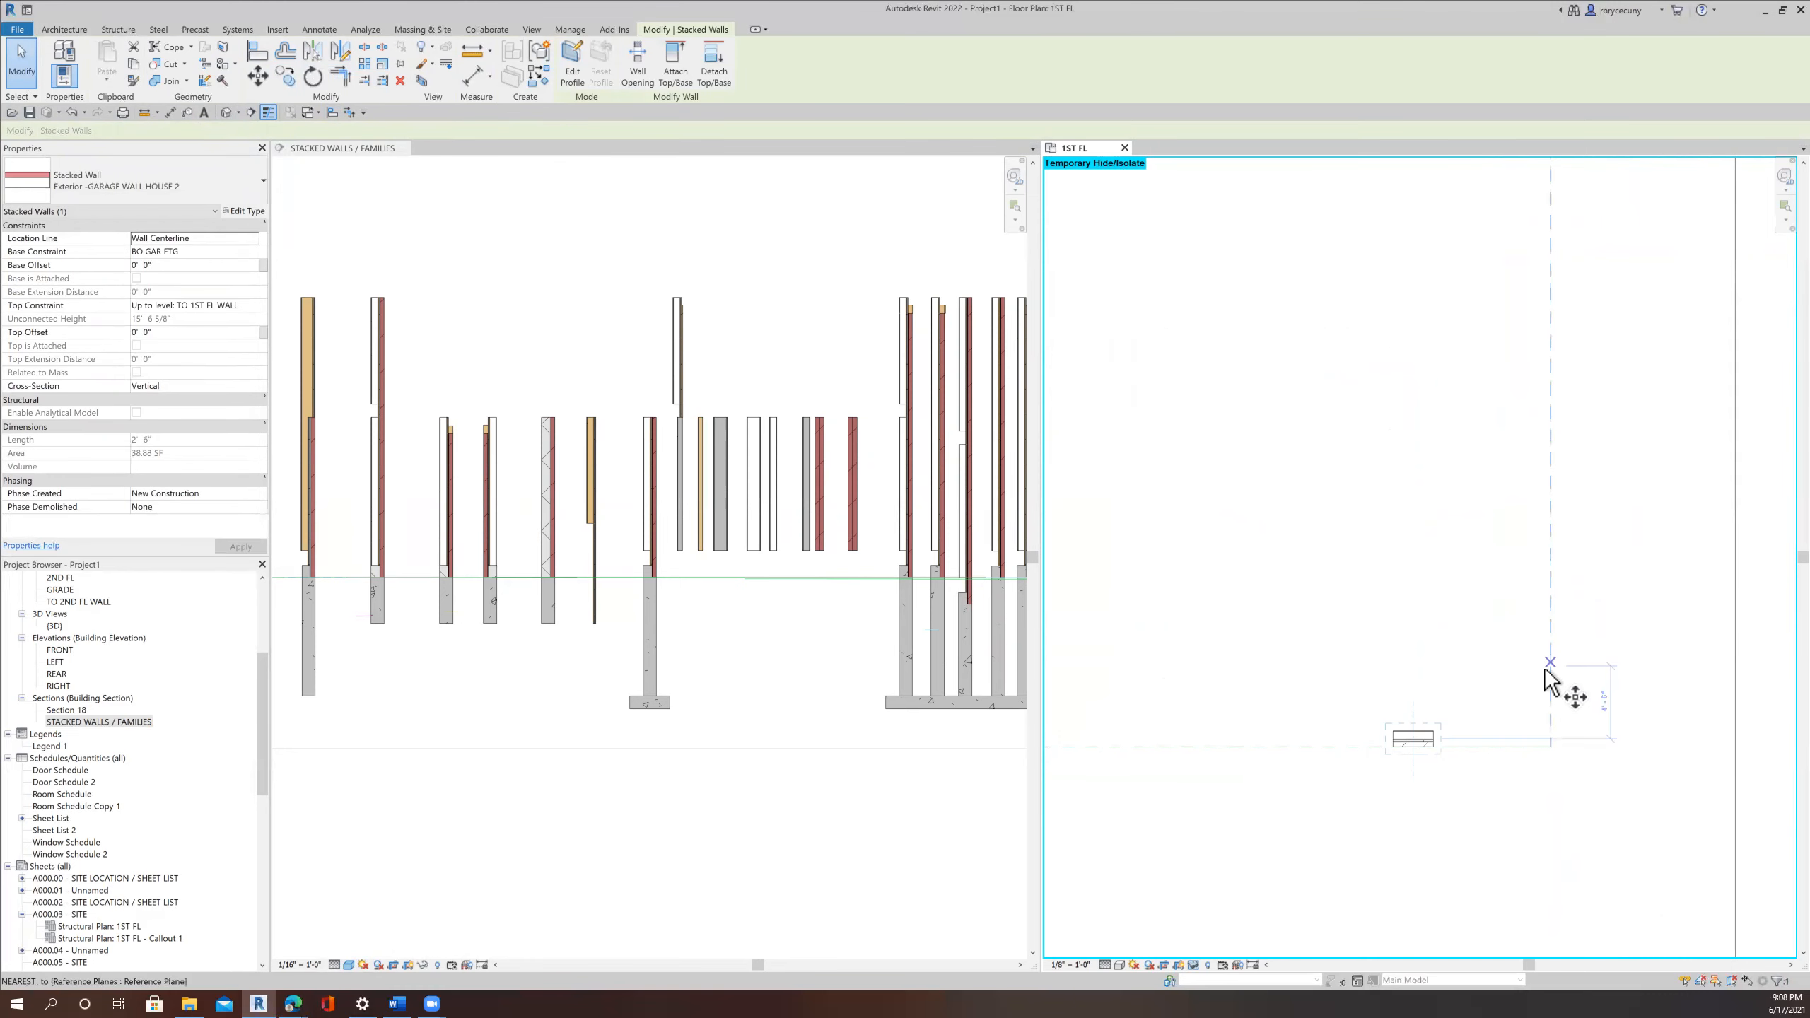
pyautogui.click(1495, 603)
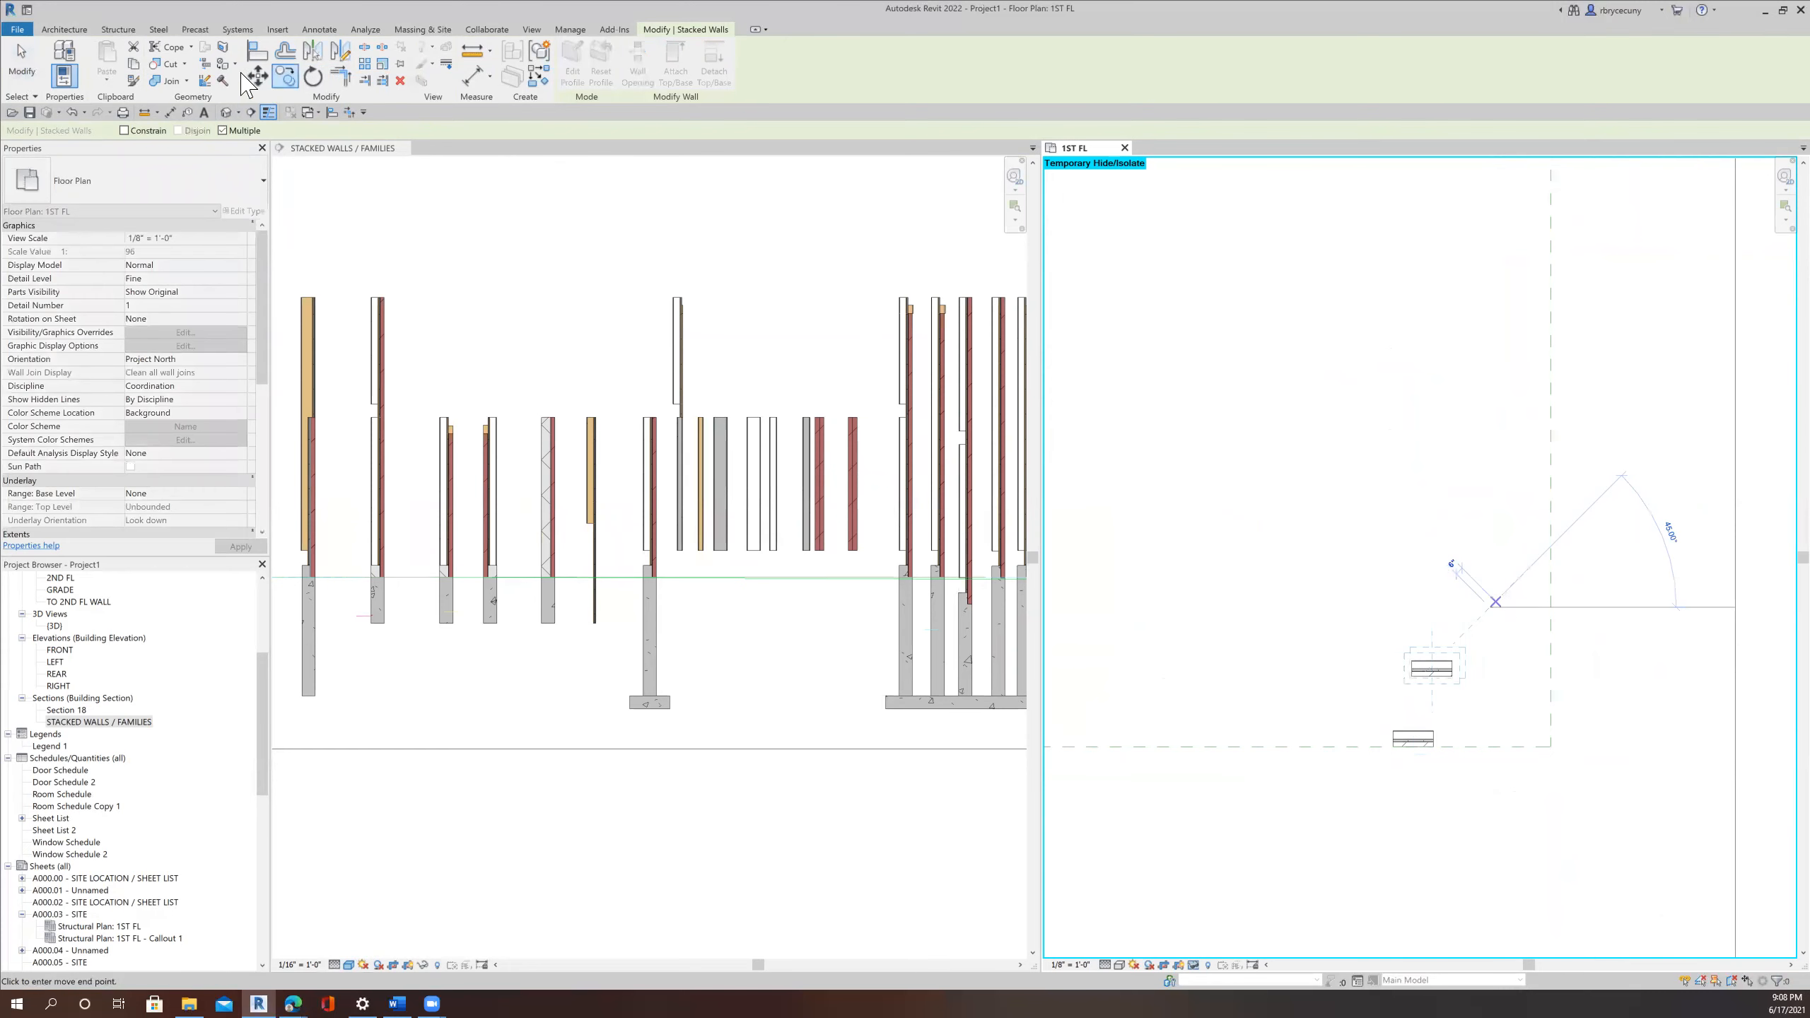
pyautogui.click(1394, 623)
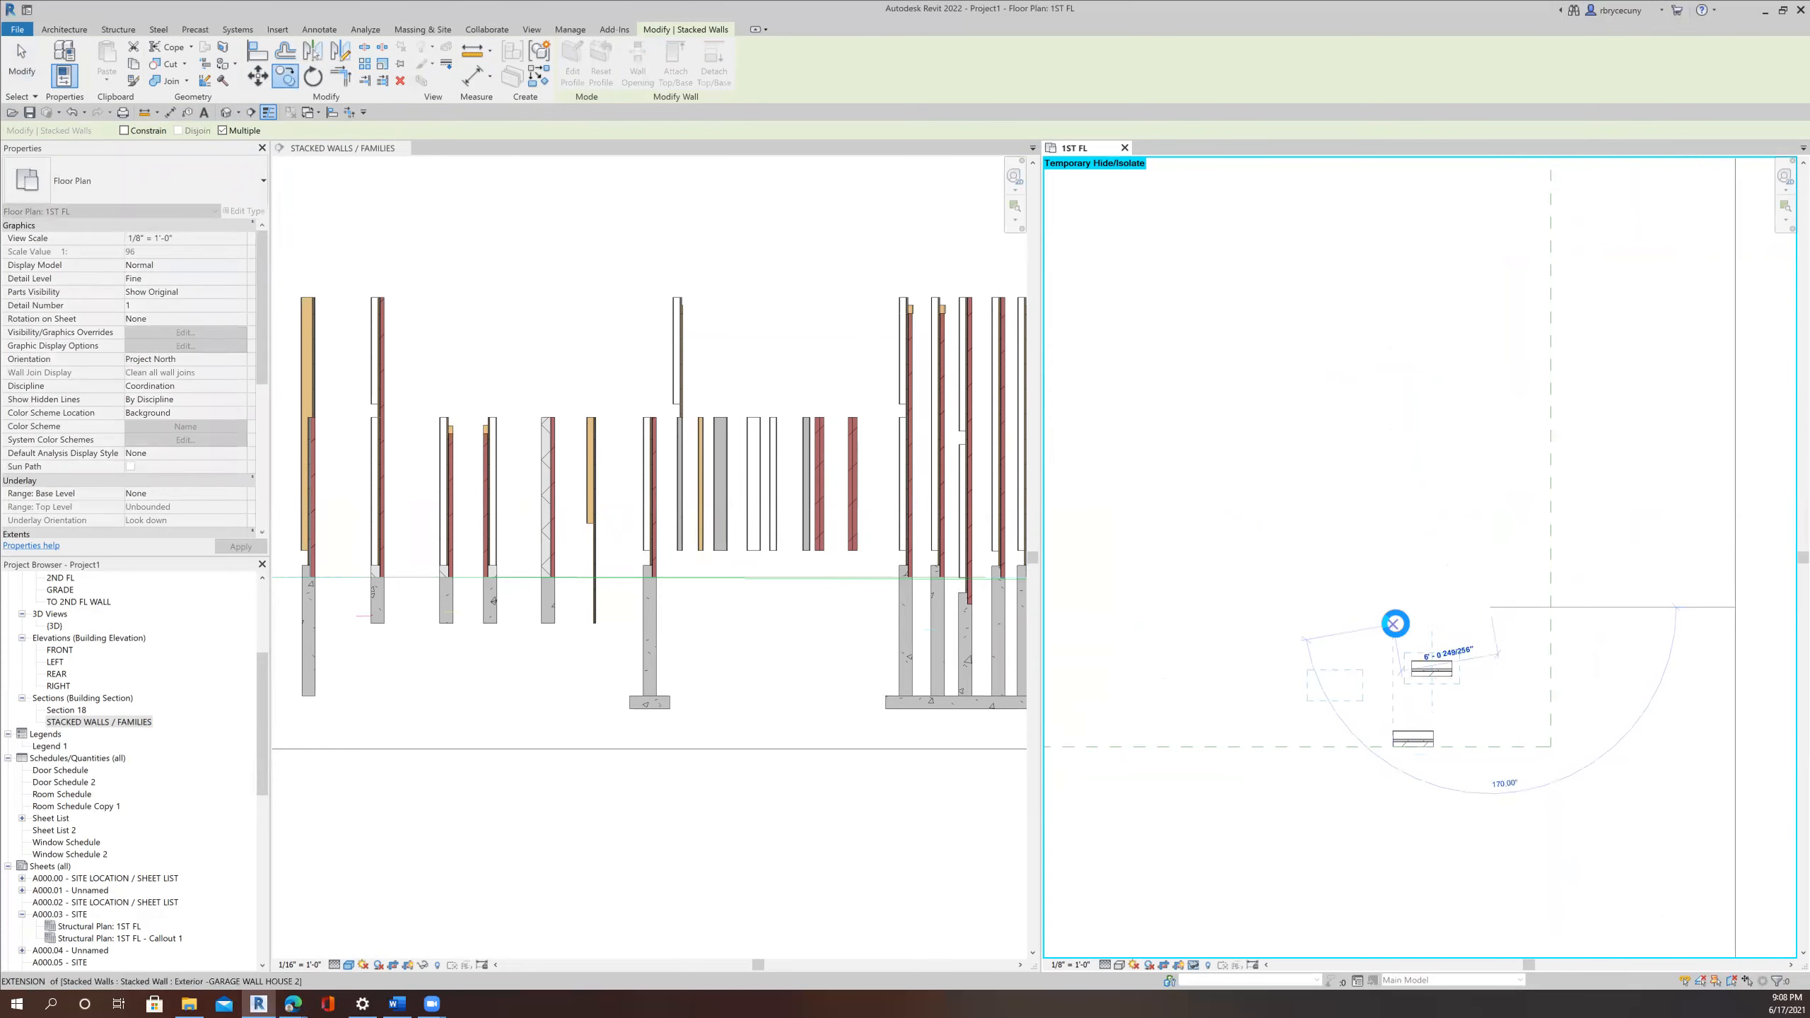
pyautogui.write('9')
pyautogui.press('Return')
pyautogui.press('Escape')
pyautogui.press('Escape')
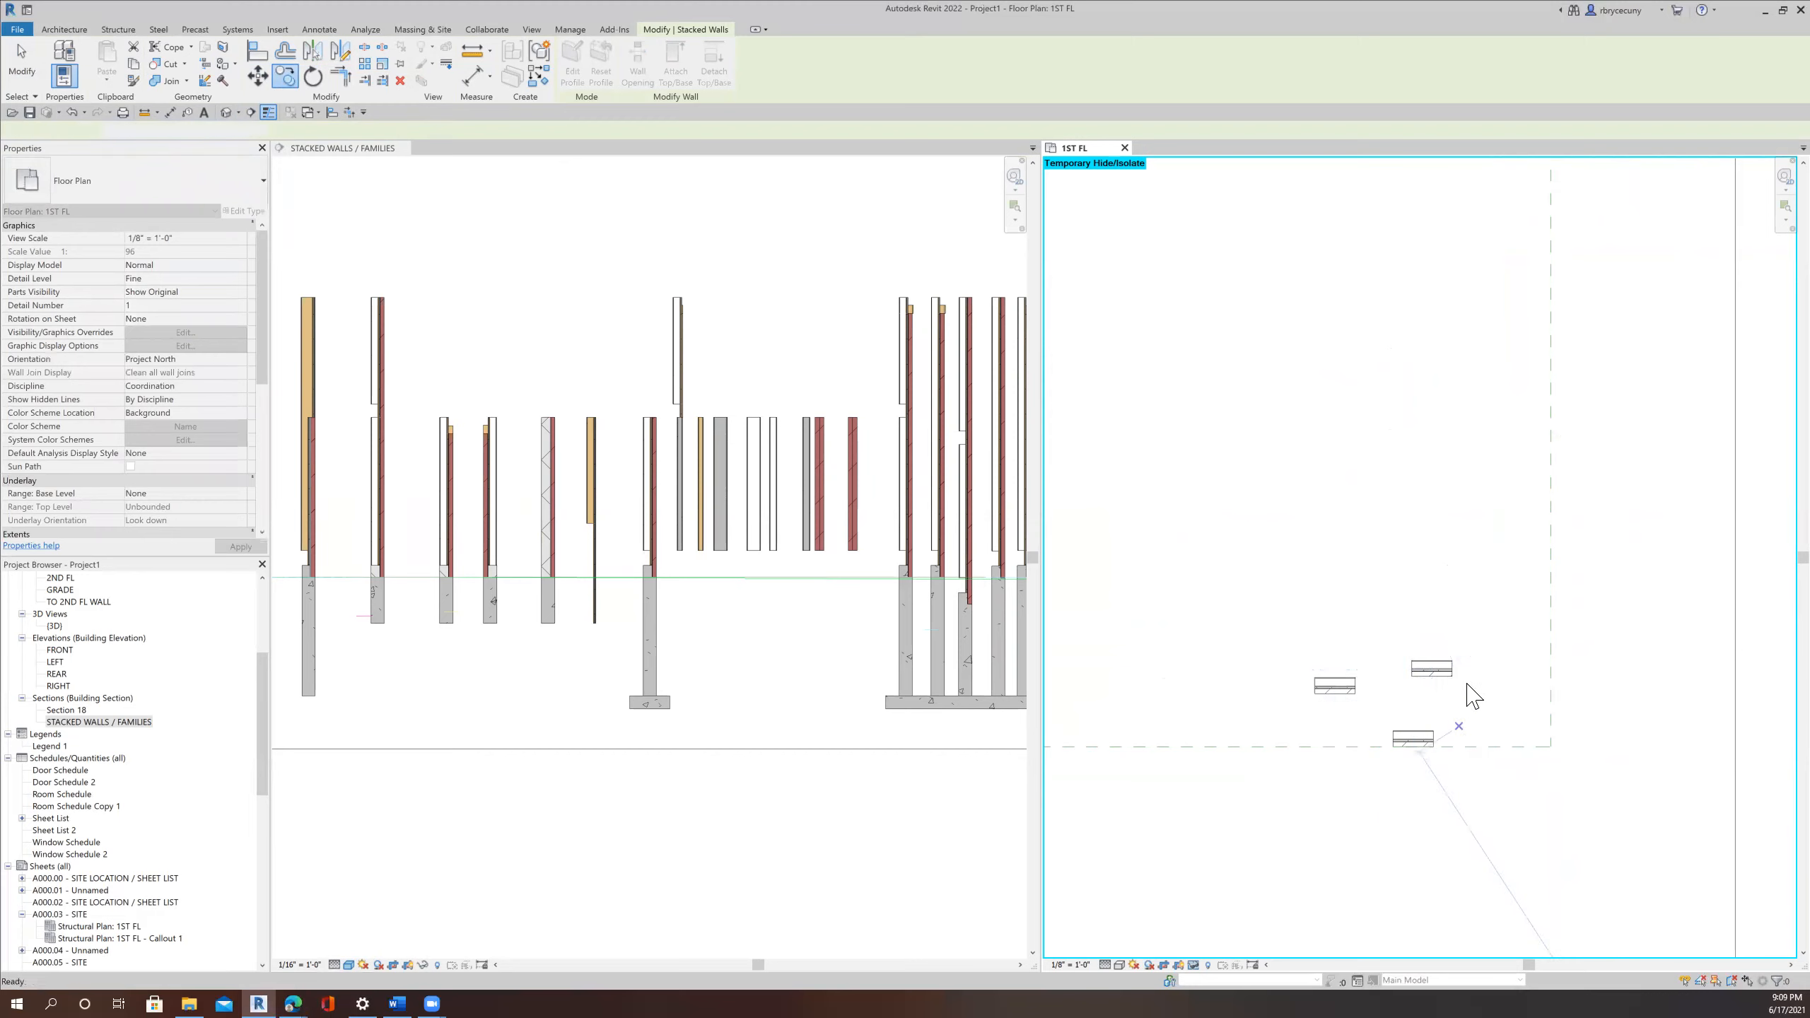
# Rotate the upper-right garage wall copy 90 degrees and delete the extra horizontal copy to its left.
pyautogui.click(1431, 674)
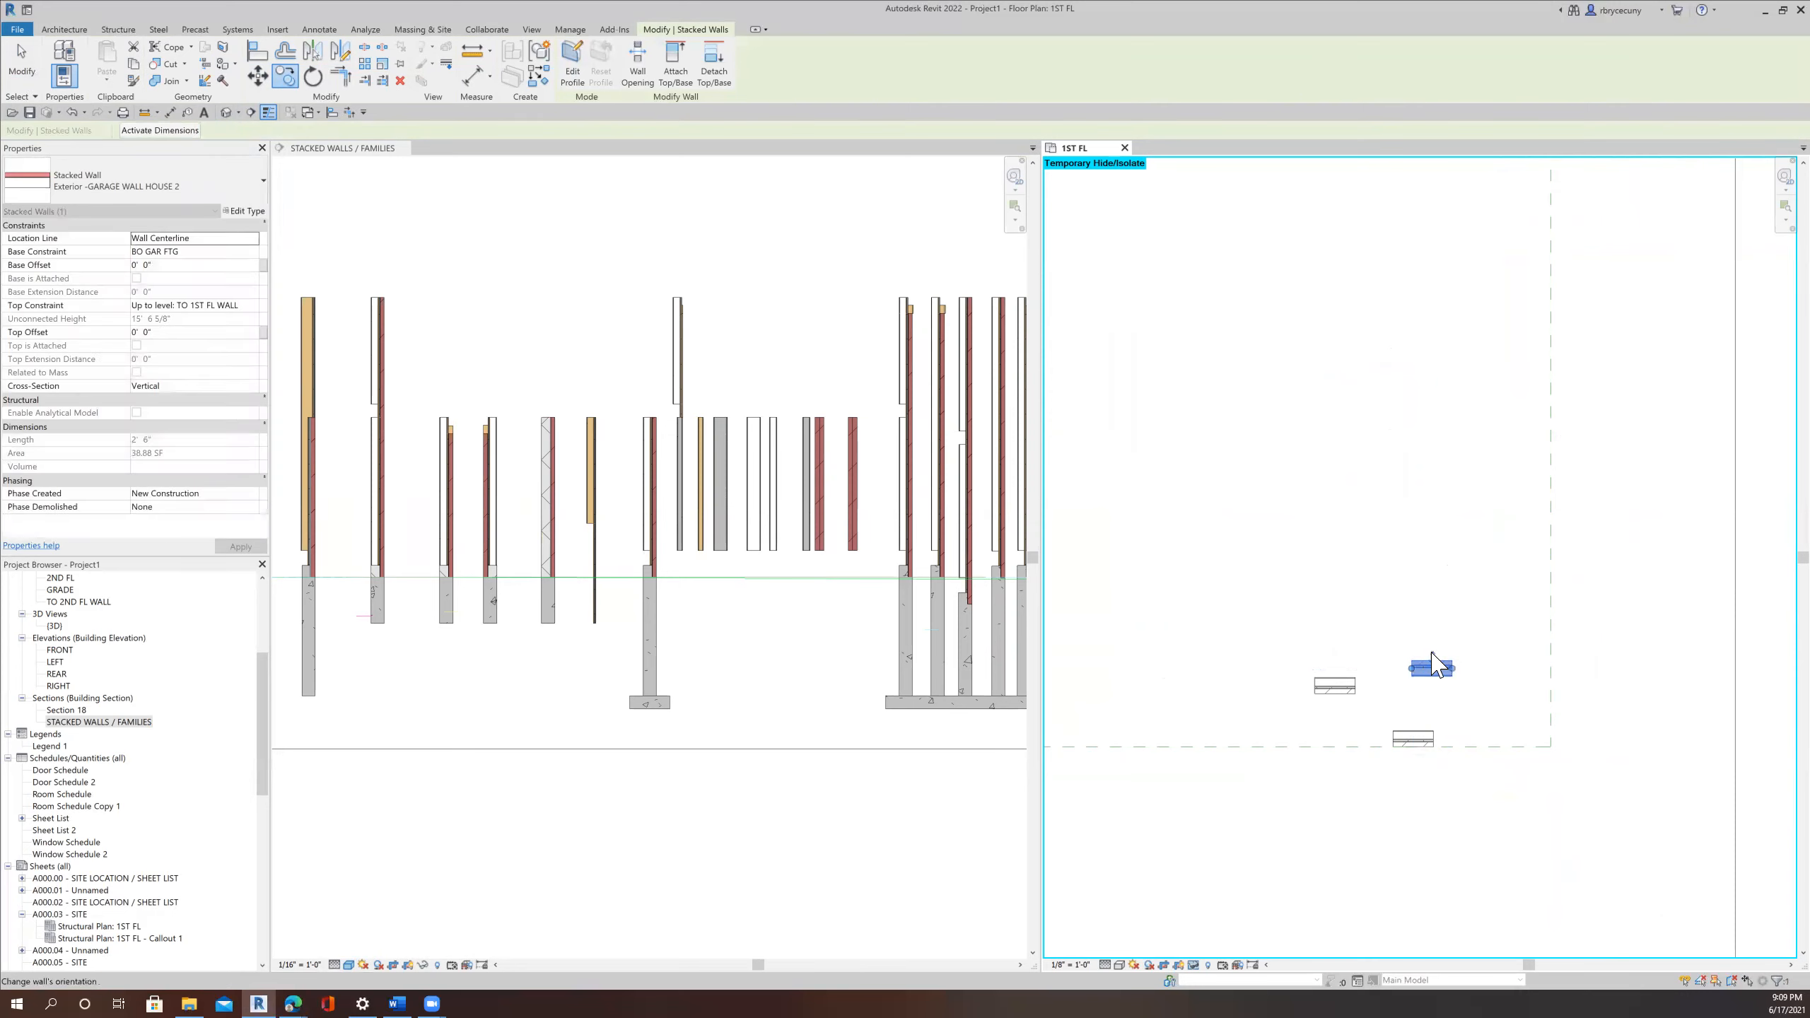
pyautogui.click(313, 77)
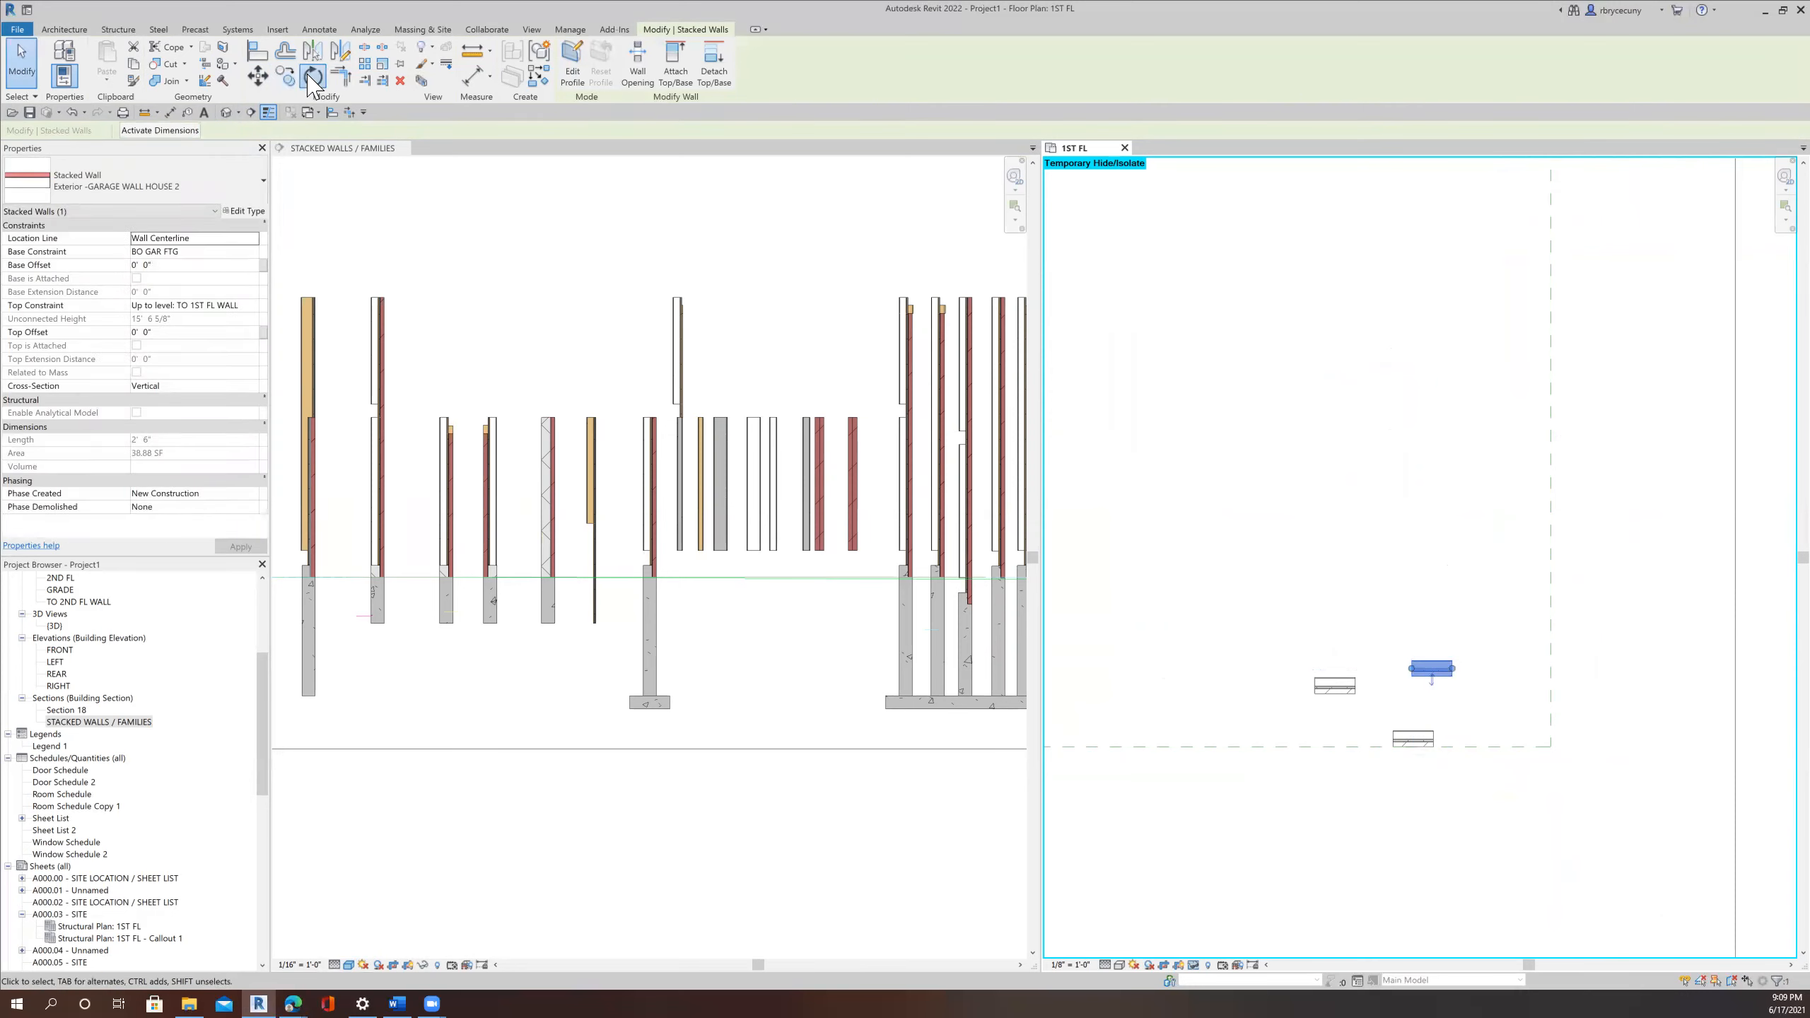
pyautogui.click(1456, 450)
pyautogui.write('90')
pyautogui.press('Return')
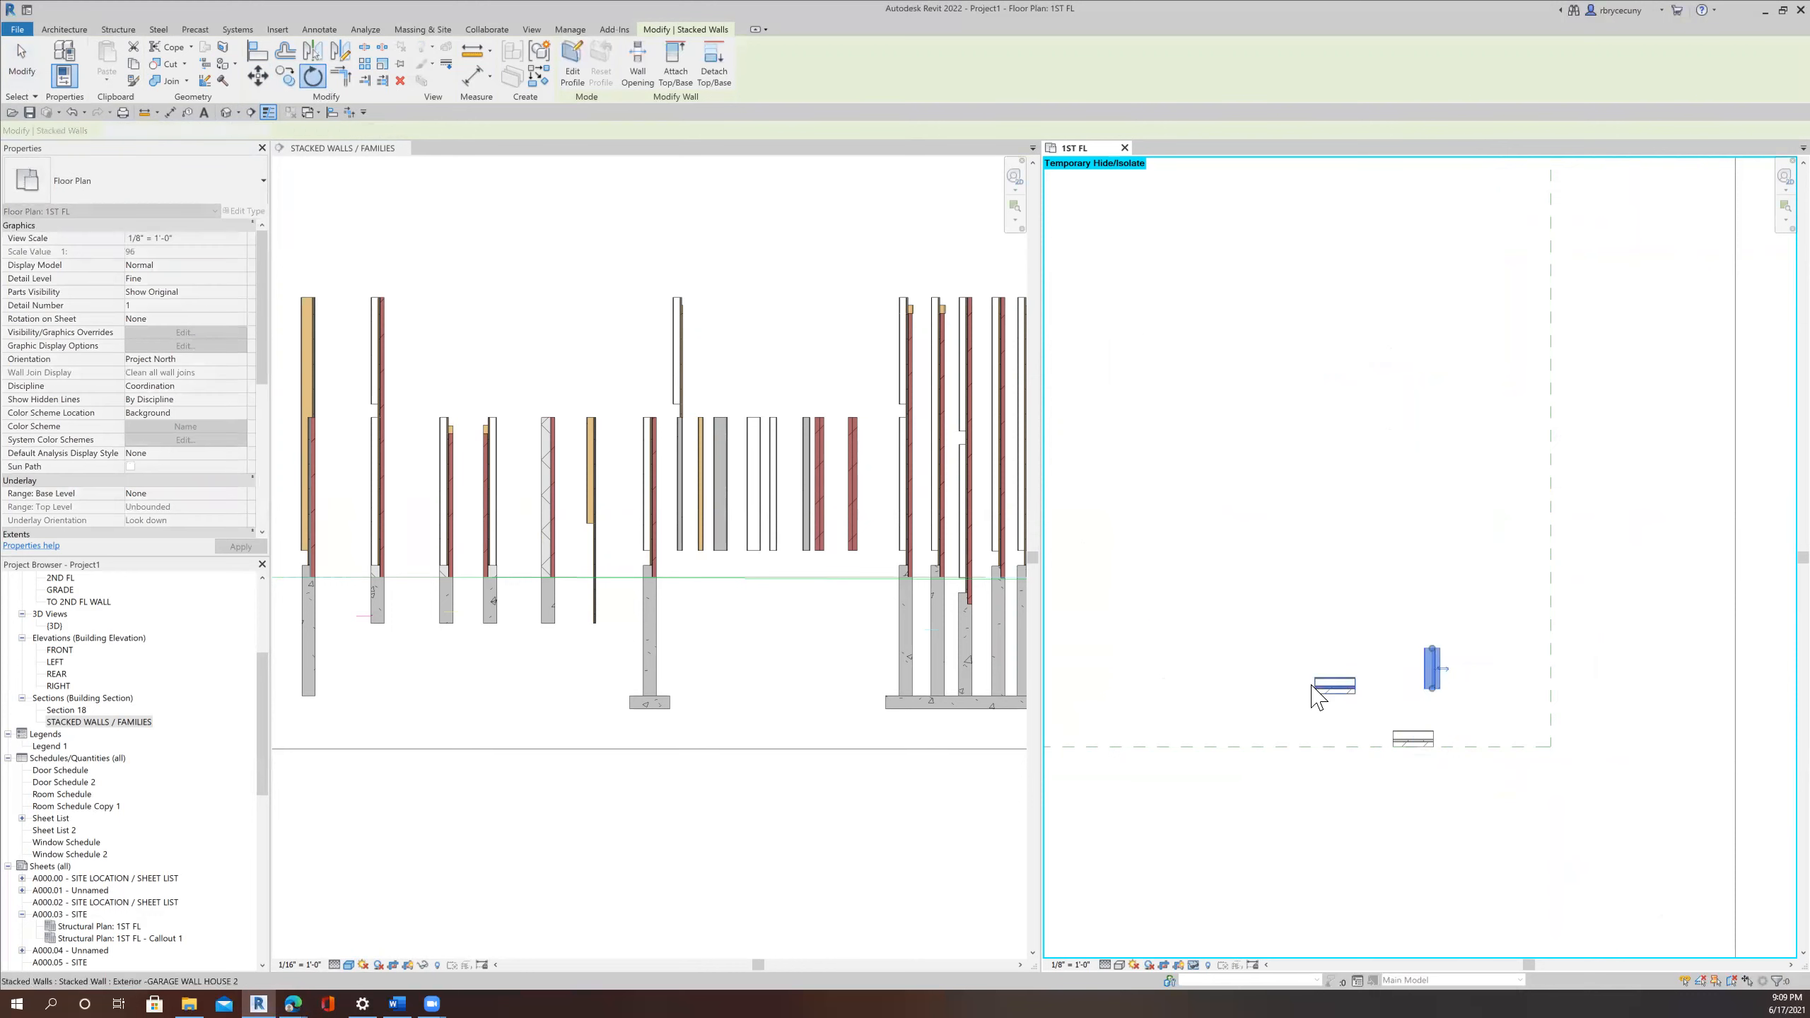
pyautogui.click(1335, 686)
pyautogui.press('Delete')
# Align the outer face of the rotated garage wall with the right-hand reference plane of the outline.
pyautogui.moveTo(1381, 679); pyautogui.dragTo(1288, 624, button='middle')
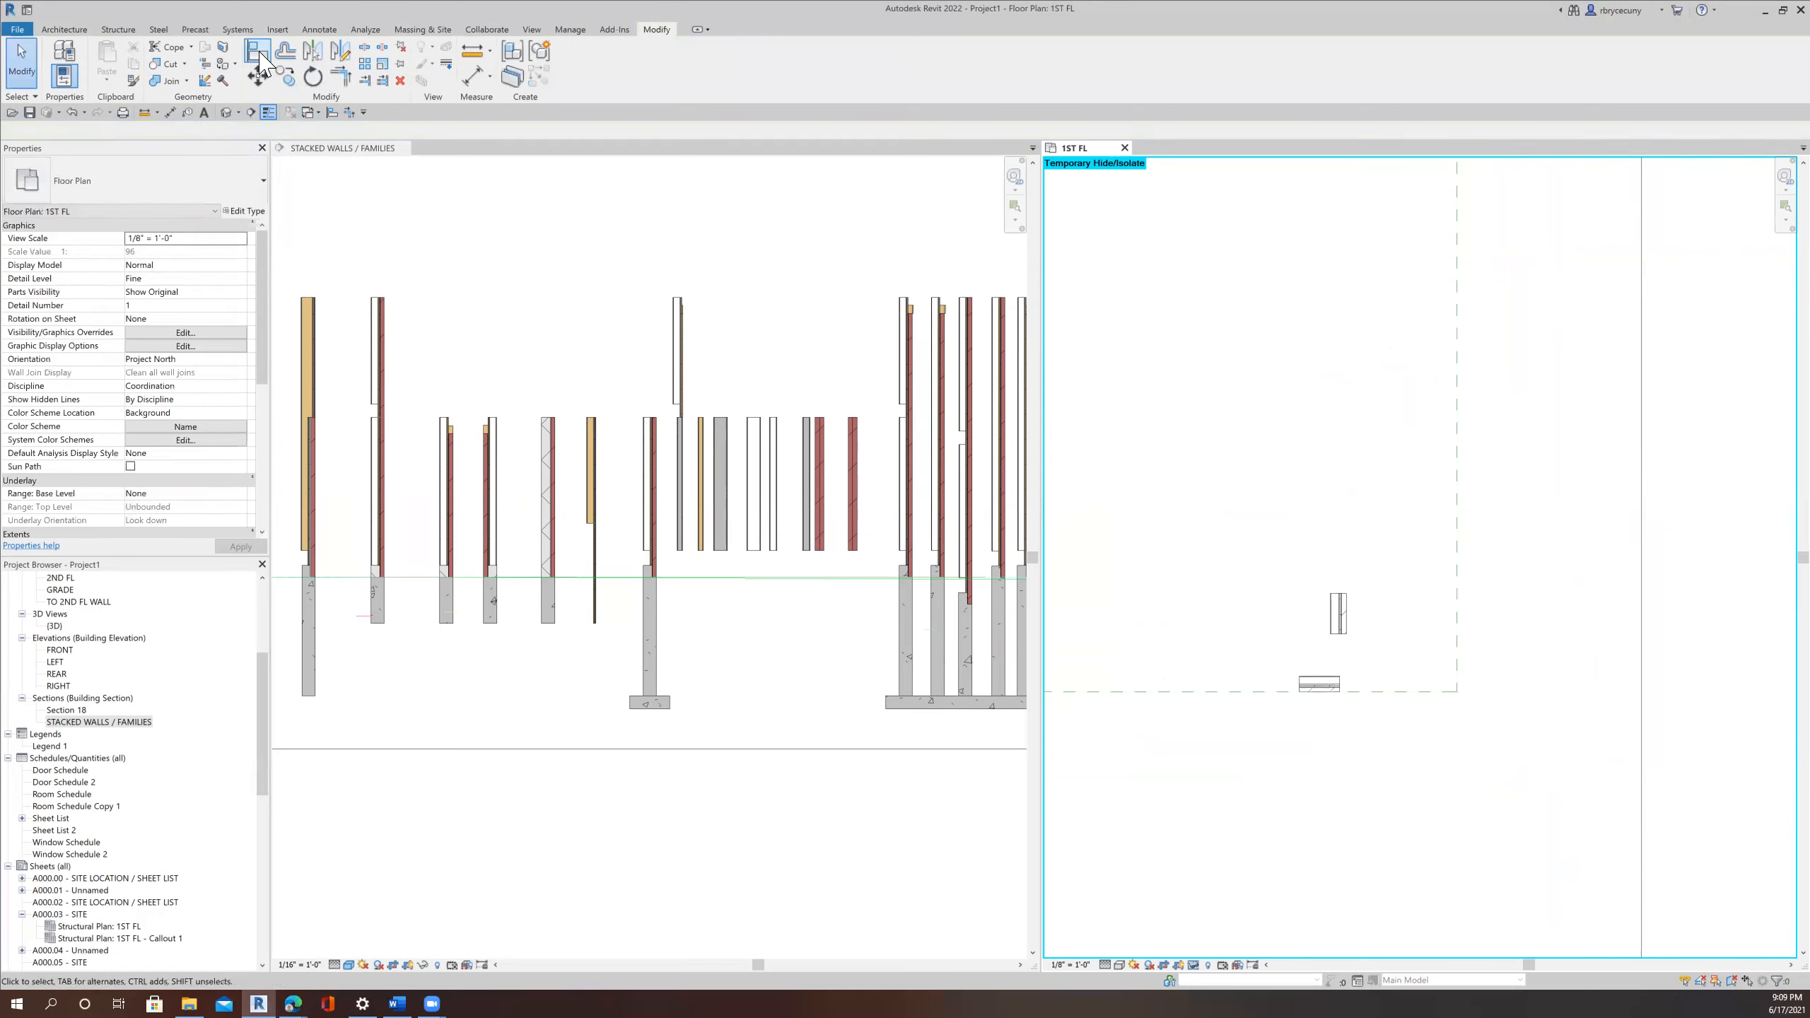
pyautogui.click(1374, 627)
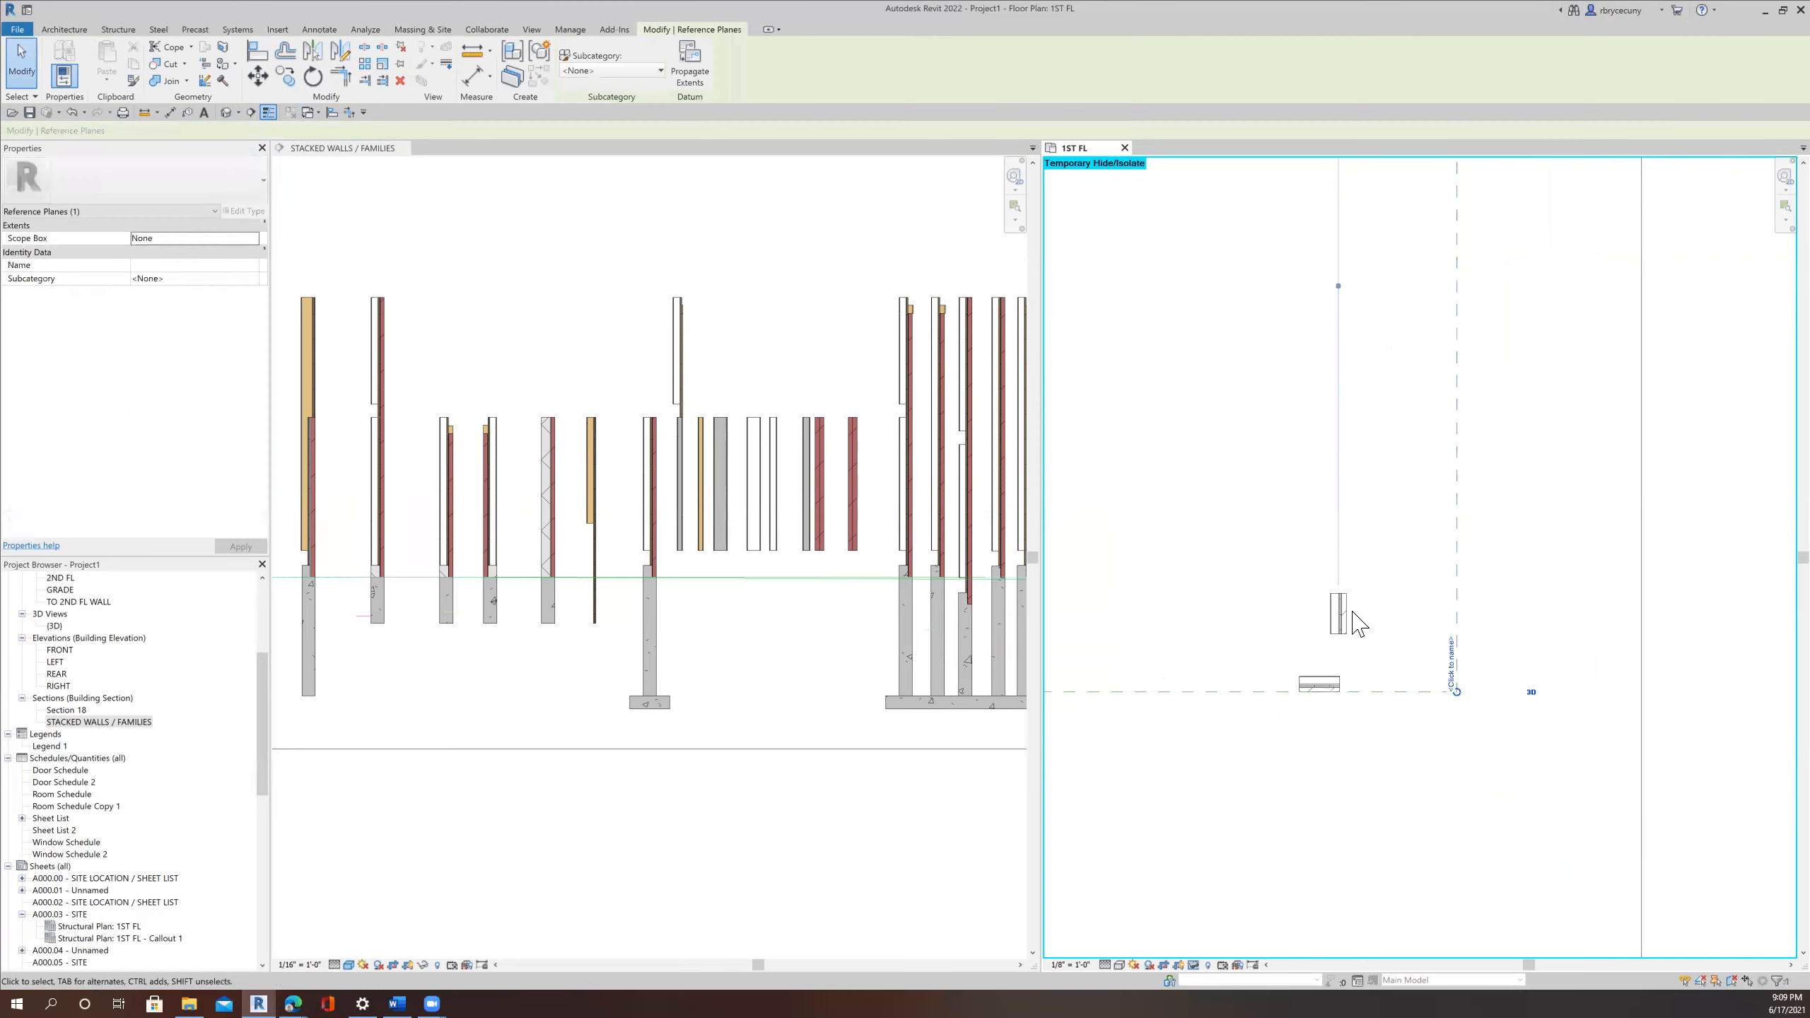
pyautogui.click(257, 52)
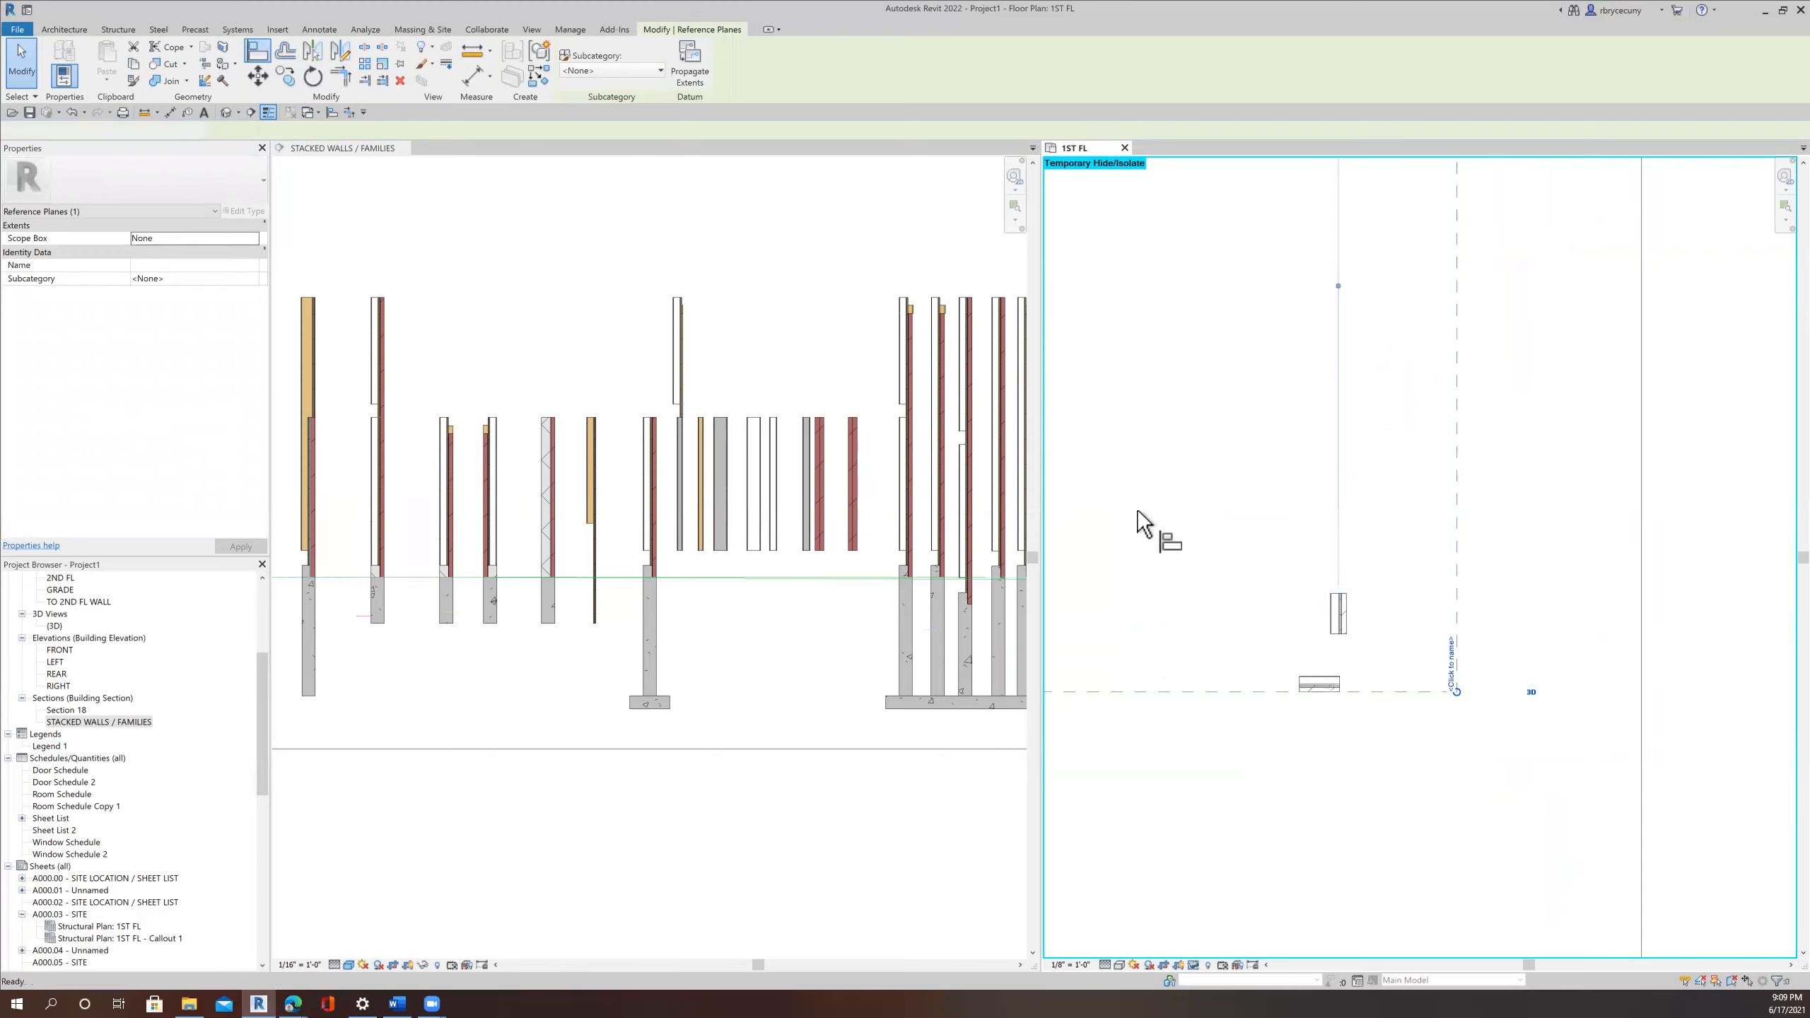
pyautogui.click(1347, 610)
pyautogui.press('Escape')
pyautogui.press('Escape')
# Trim the vertical and horizontal garage walls together into a corner at the outline's lower-right corner.
pyautogui.click(255, 54)
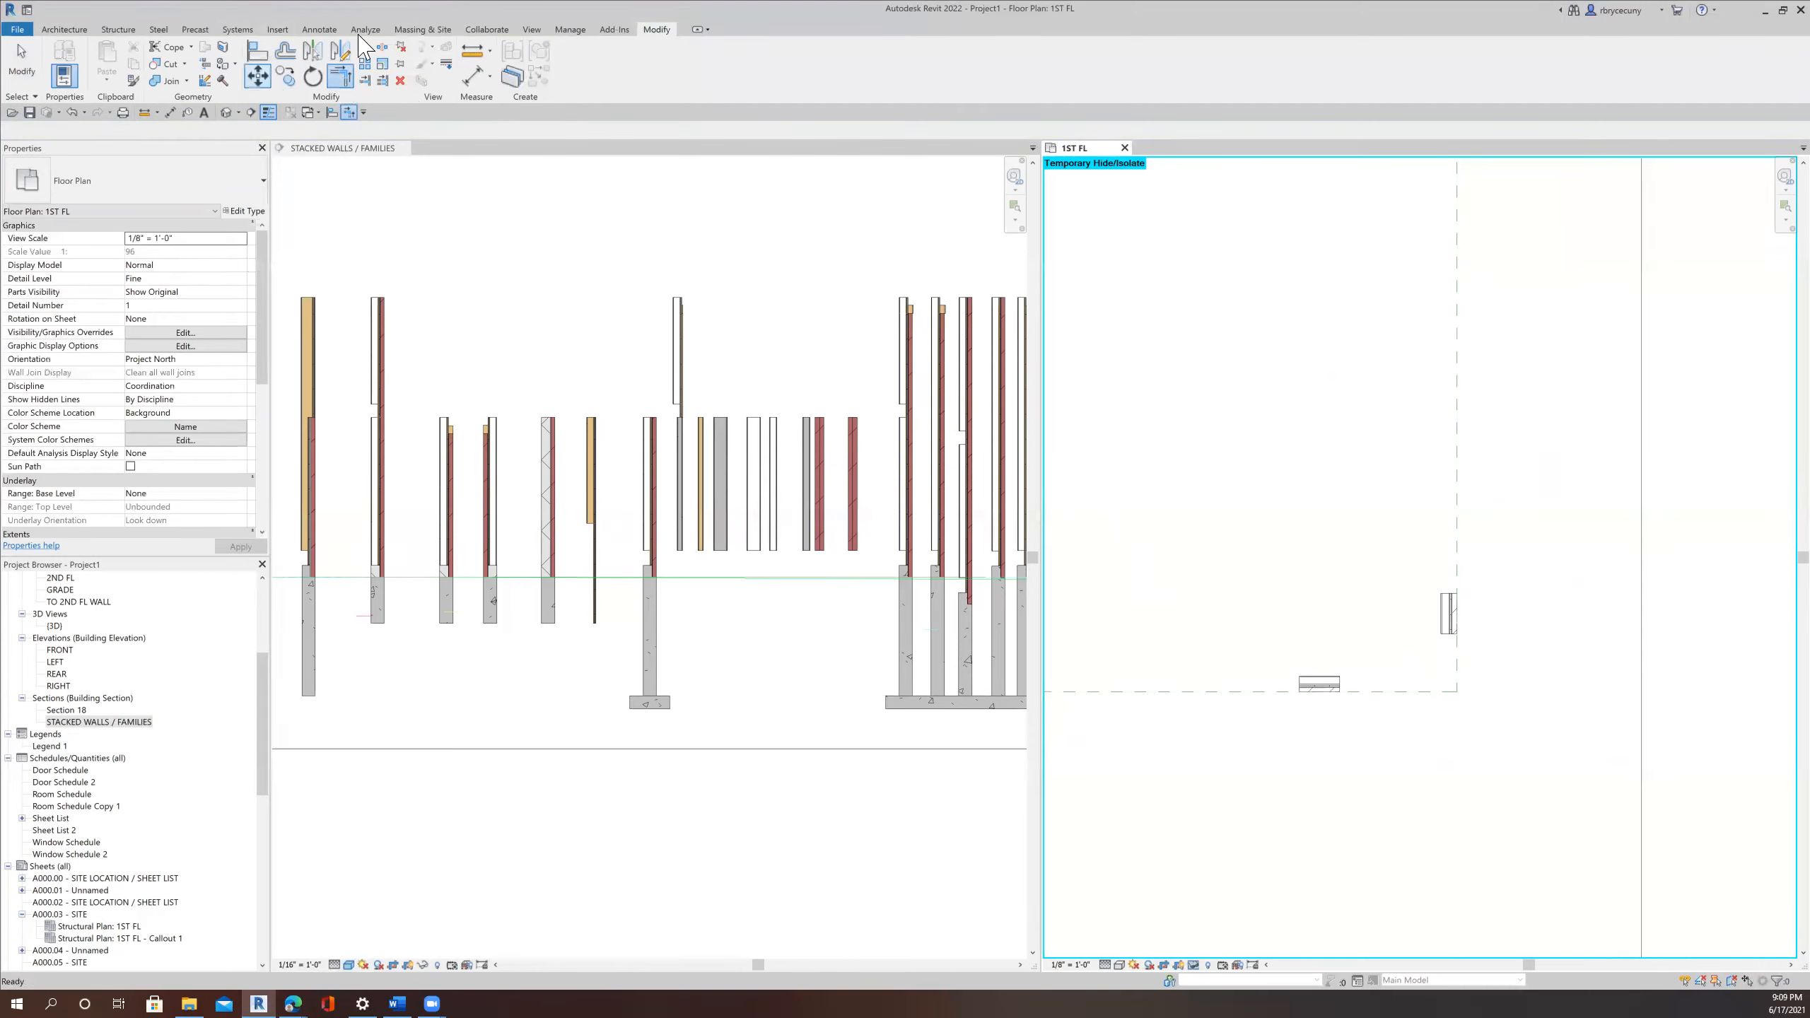
pyautogui.click(1443, 615)
pyautogui.scroll(-3, 1380, 776)
pyautogui.moveTo(1419, 776); pyautogui.dragTo(1461, 886, button='middle')
pyautogui.scroll(3, 1467, 768)
pyautogui.scroll(-4, 1442, 852)
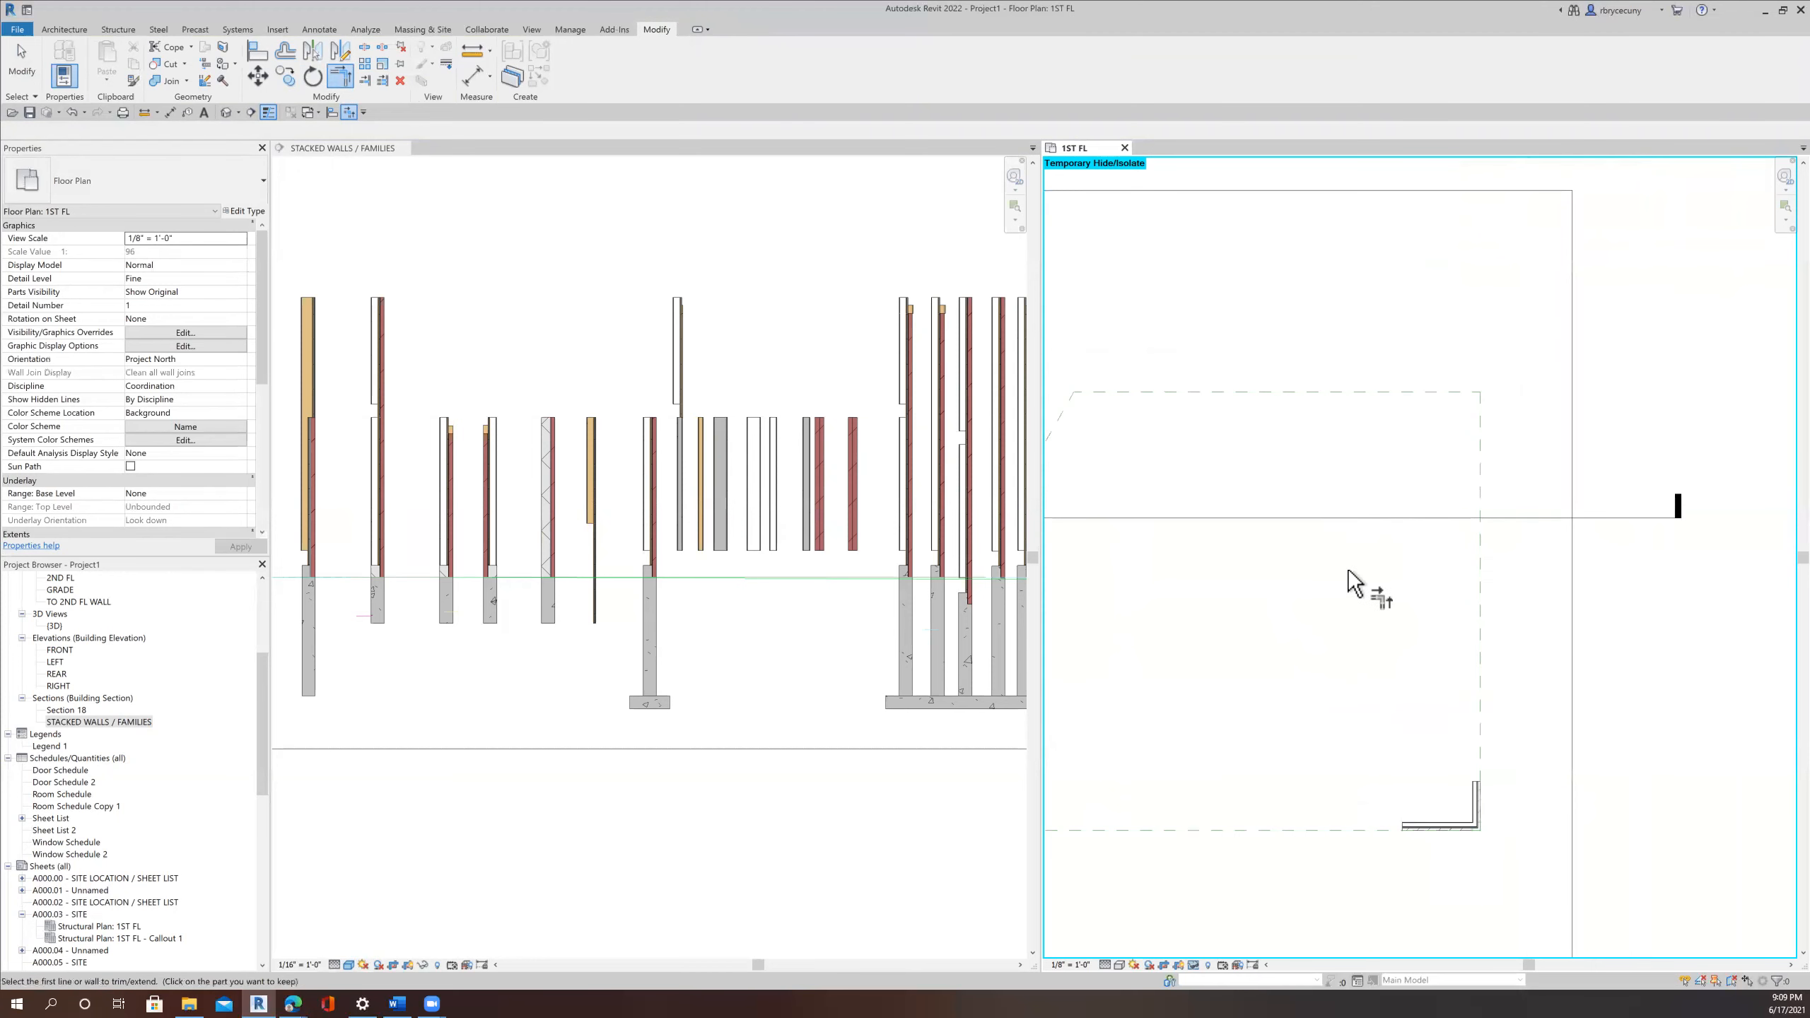
pyautogui.scroll(-1, 1396, 624)
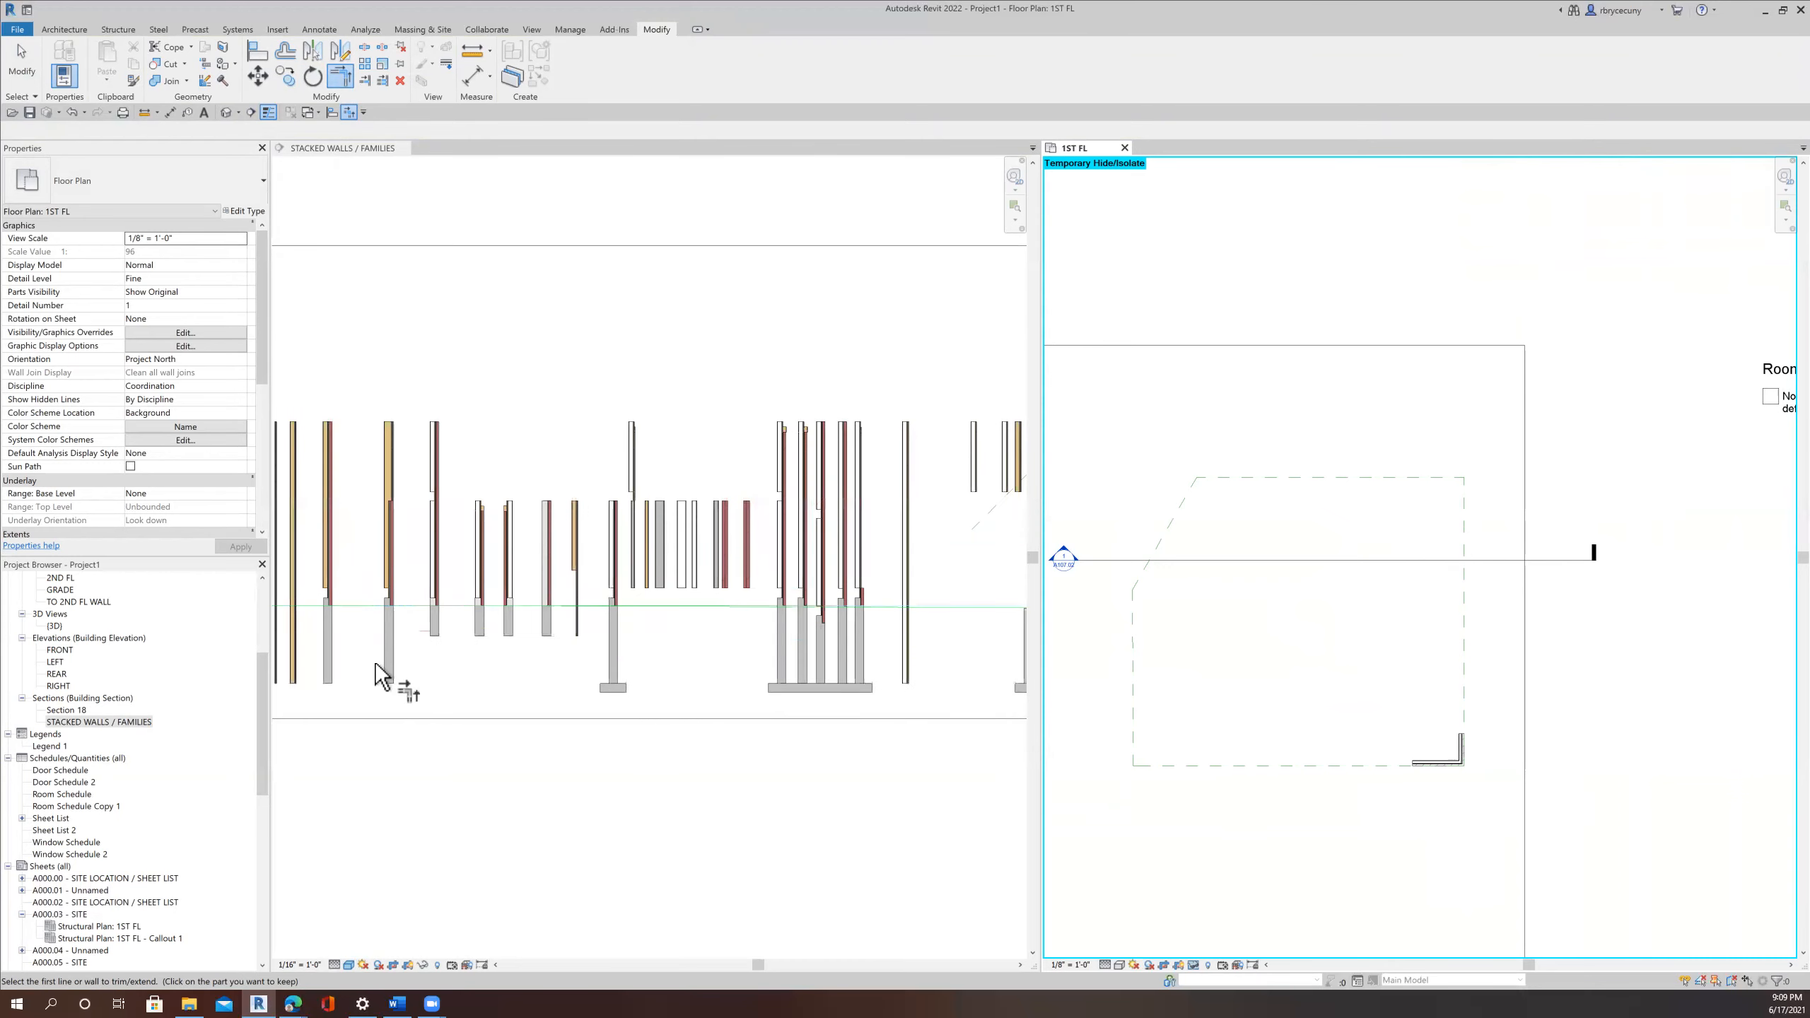
# Examine the rows of sample walls in the STACKED WALLS / FAMILIES section for another garage wall type and its layering.
pyautogui.scroll(-2, 543, 661)
pyautogui.moveTo(484, 686); pyautogui.dragTo(540, 695, button='middle')
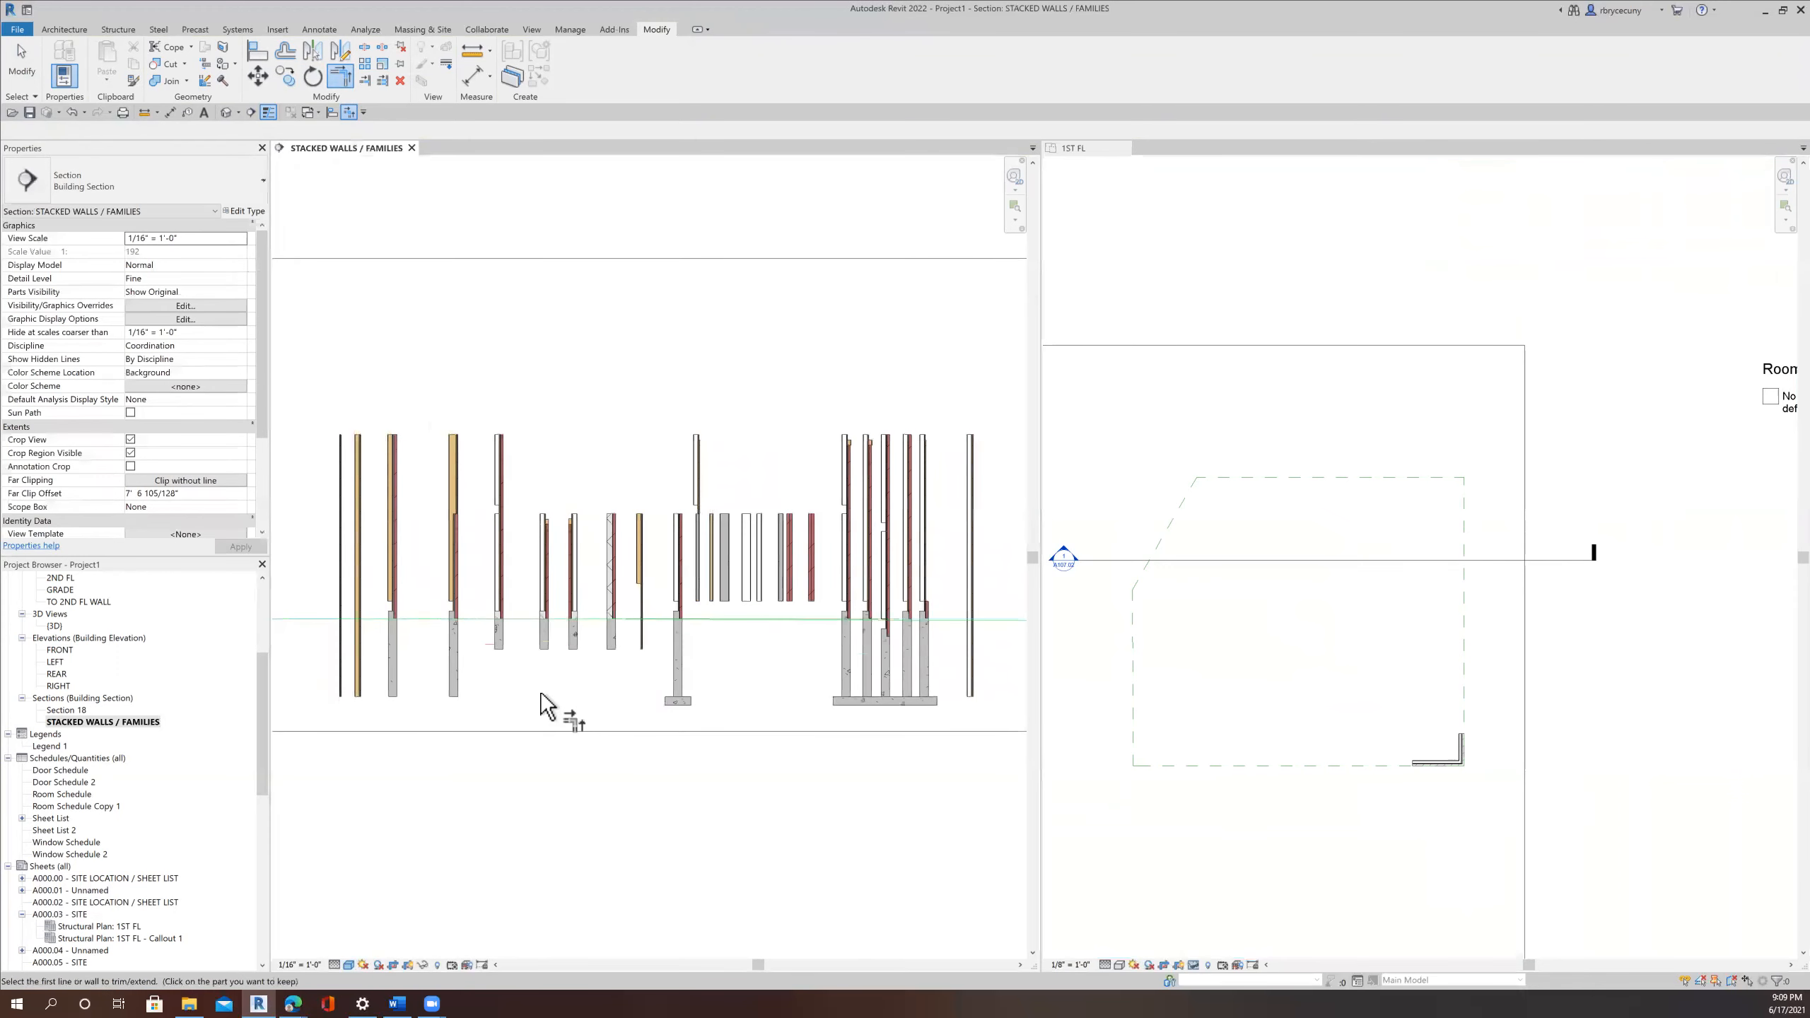
pyautogui.scroll(3, 373, 606)
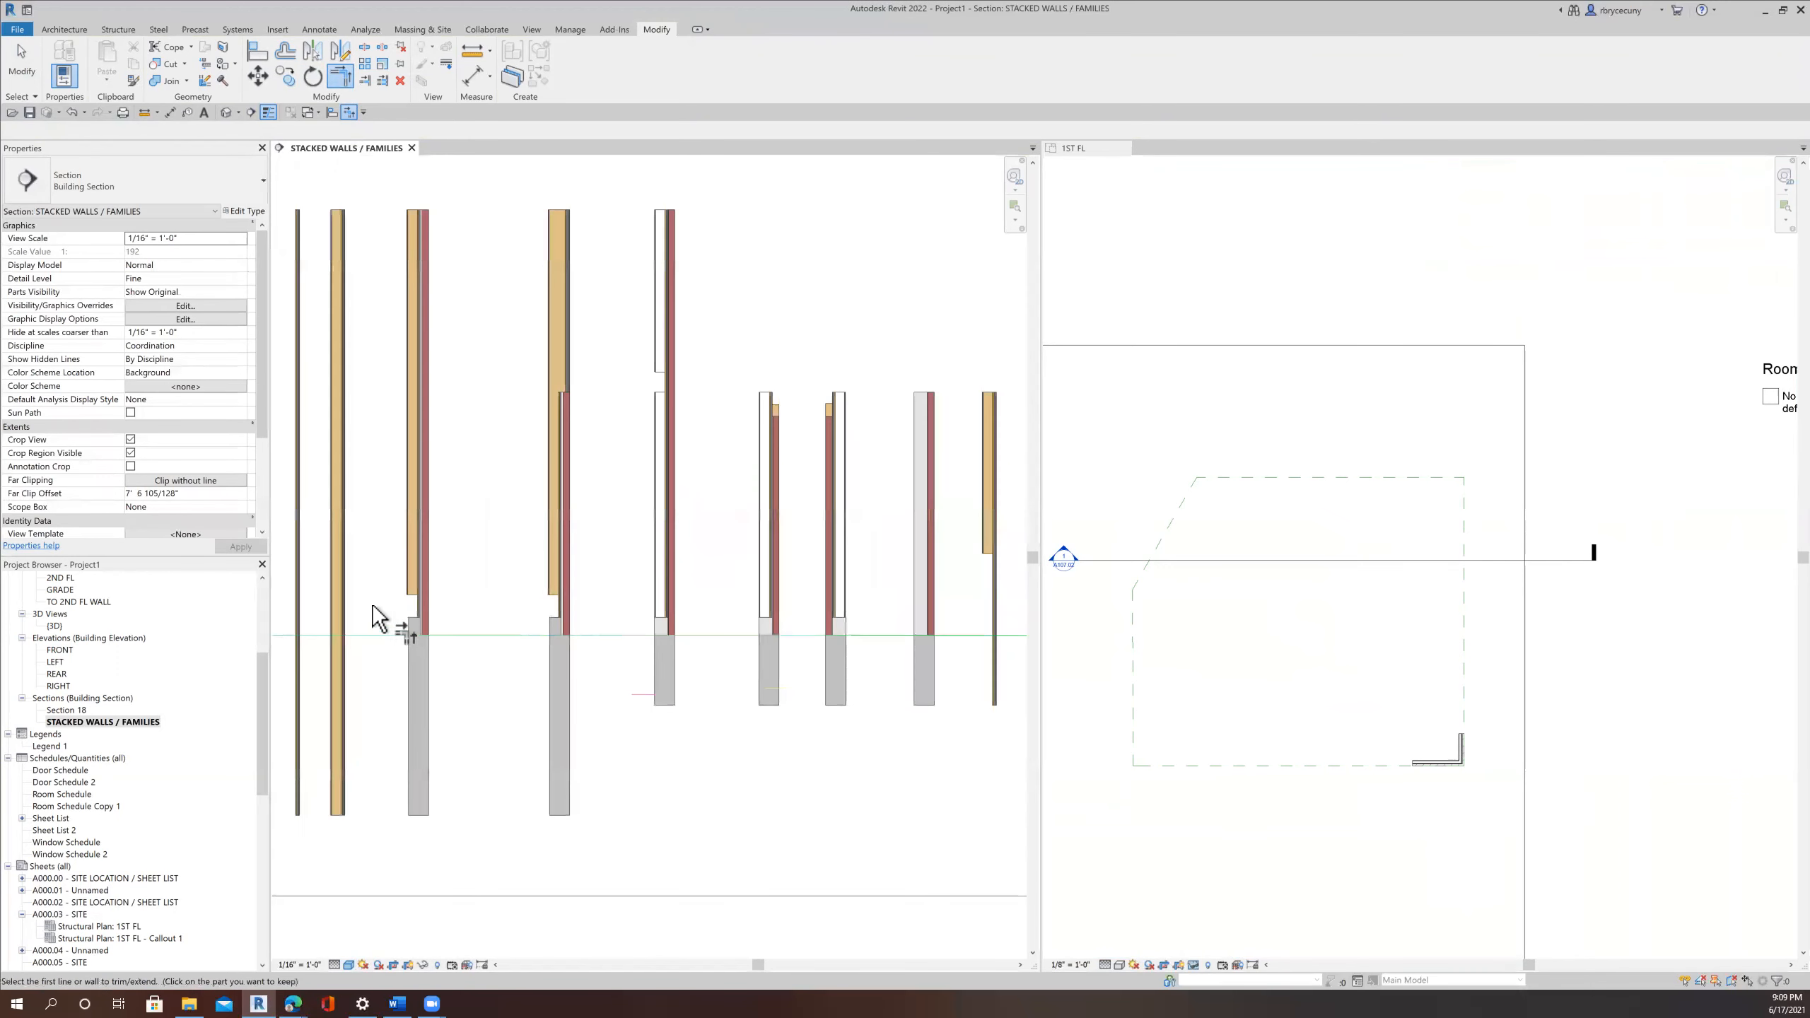
pyautogui.moveTo(652, 710); pyautogui.dragTo(497, 711, button='middle')
pyautogui.moveTo(701, 772); pyautogui.dragTo(338, 773, button='middle')
pyautogui.moveTo(791, 749); pyautogui.dragTo(514, 750, button='middle')
pyautogui.moveTo(651, 750); pyautogui.dragTo(427, 749, button='middle')
pyautogui.moveTo(759, 754); pyautogui.dragTo(338, 786, button='middle')
pyautogui.moveTo(701, 749)
pyautogui.mouseDown(button='middle')
pyautogui.moveTo(587, 751)
pyautogui.moveTo(732, 731)
pyautogui.moveTo(709, 716)
pyautogui.mouseUp(button='middle')
pyautogui.scroll(-2, 518, 756)
pyautogui.scroll(2, 715, 719)
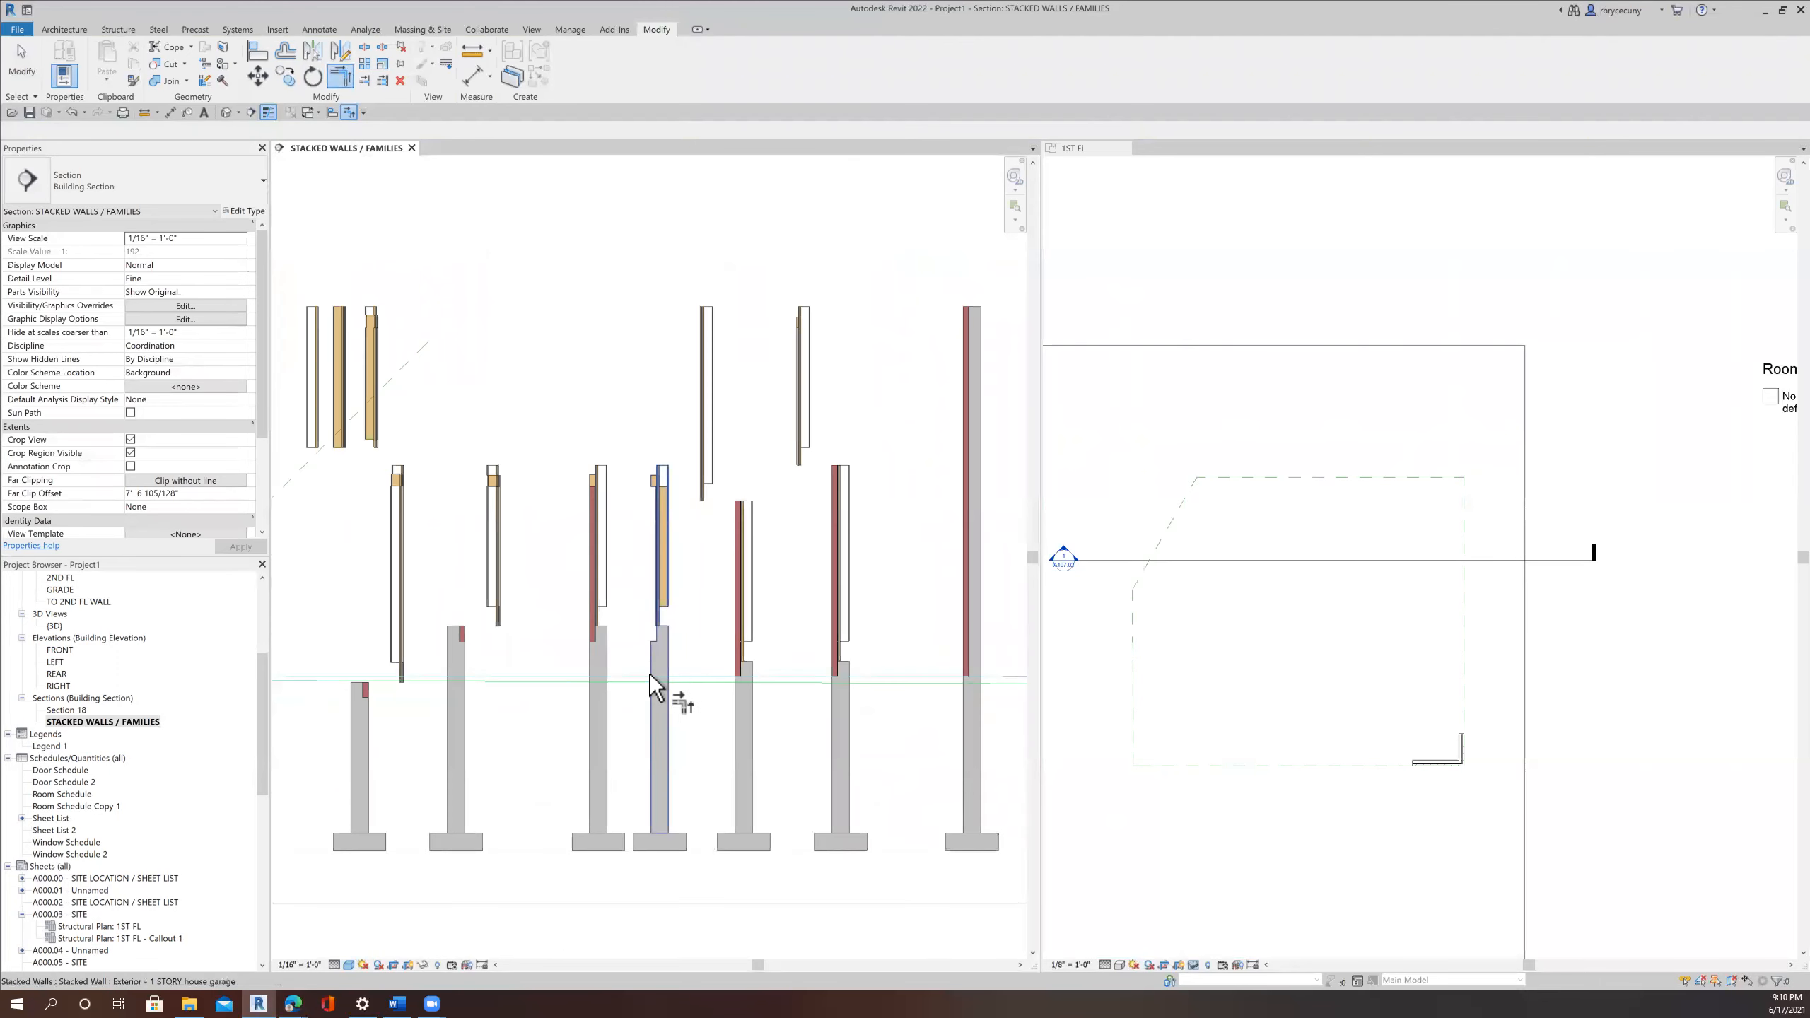
pyautogui.scroll(2, 662, 702)
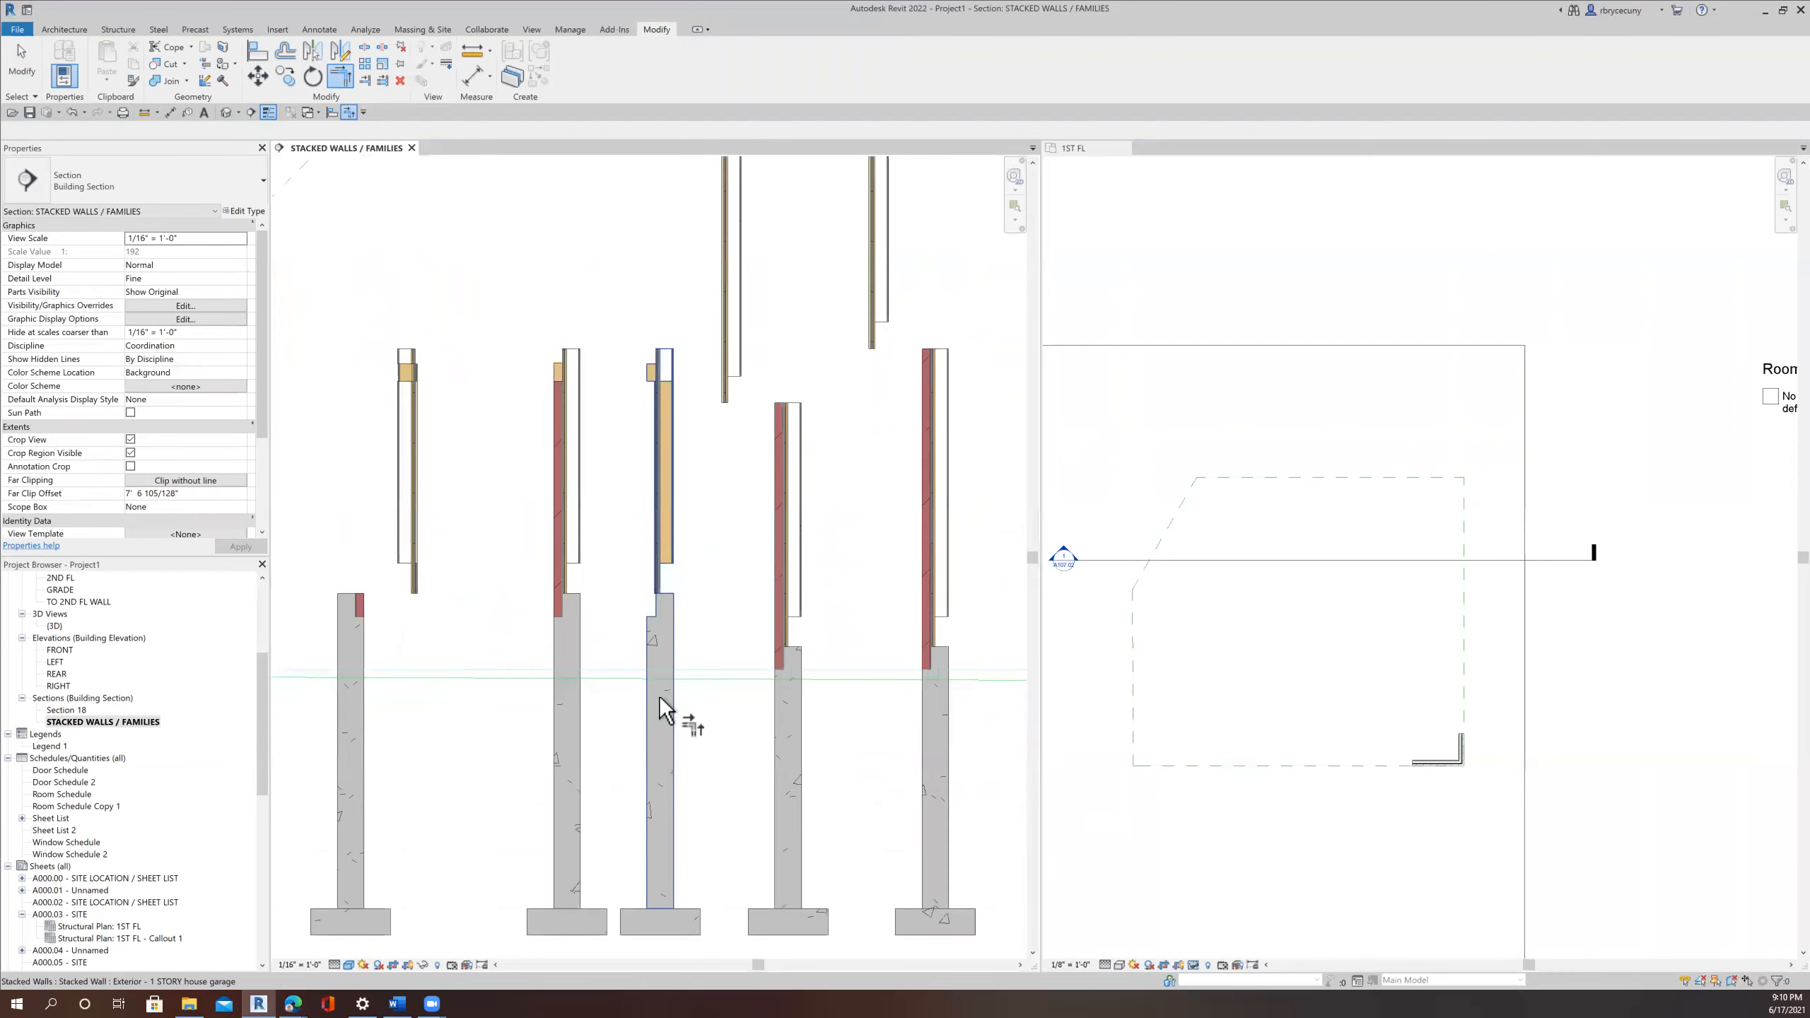
pyautogui.moveTo(666, 679); pyautogui.dragTo(619, 760, button='middle')
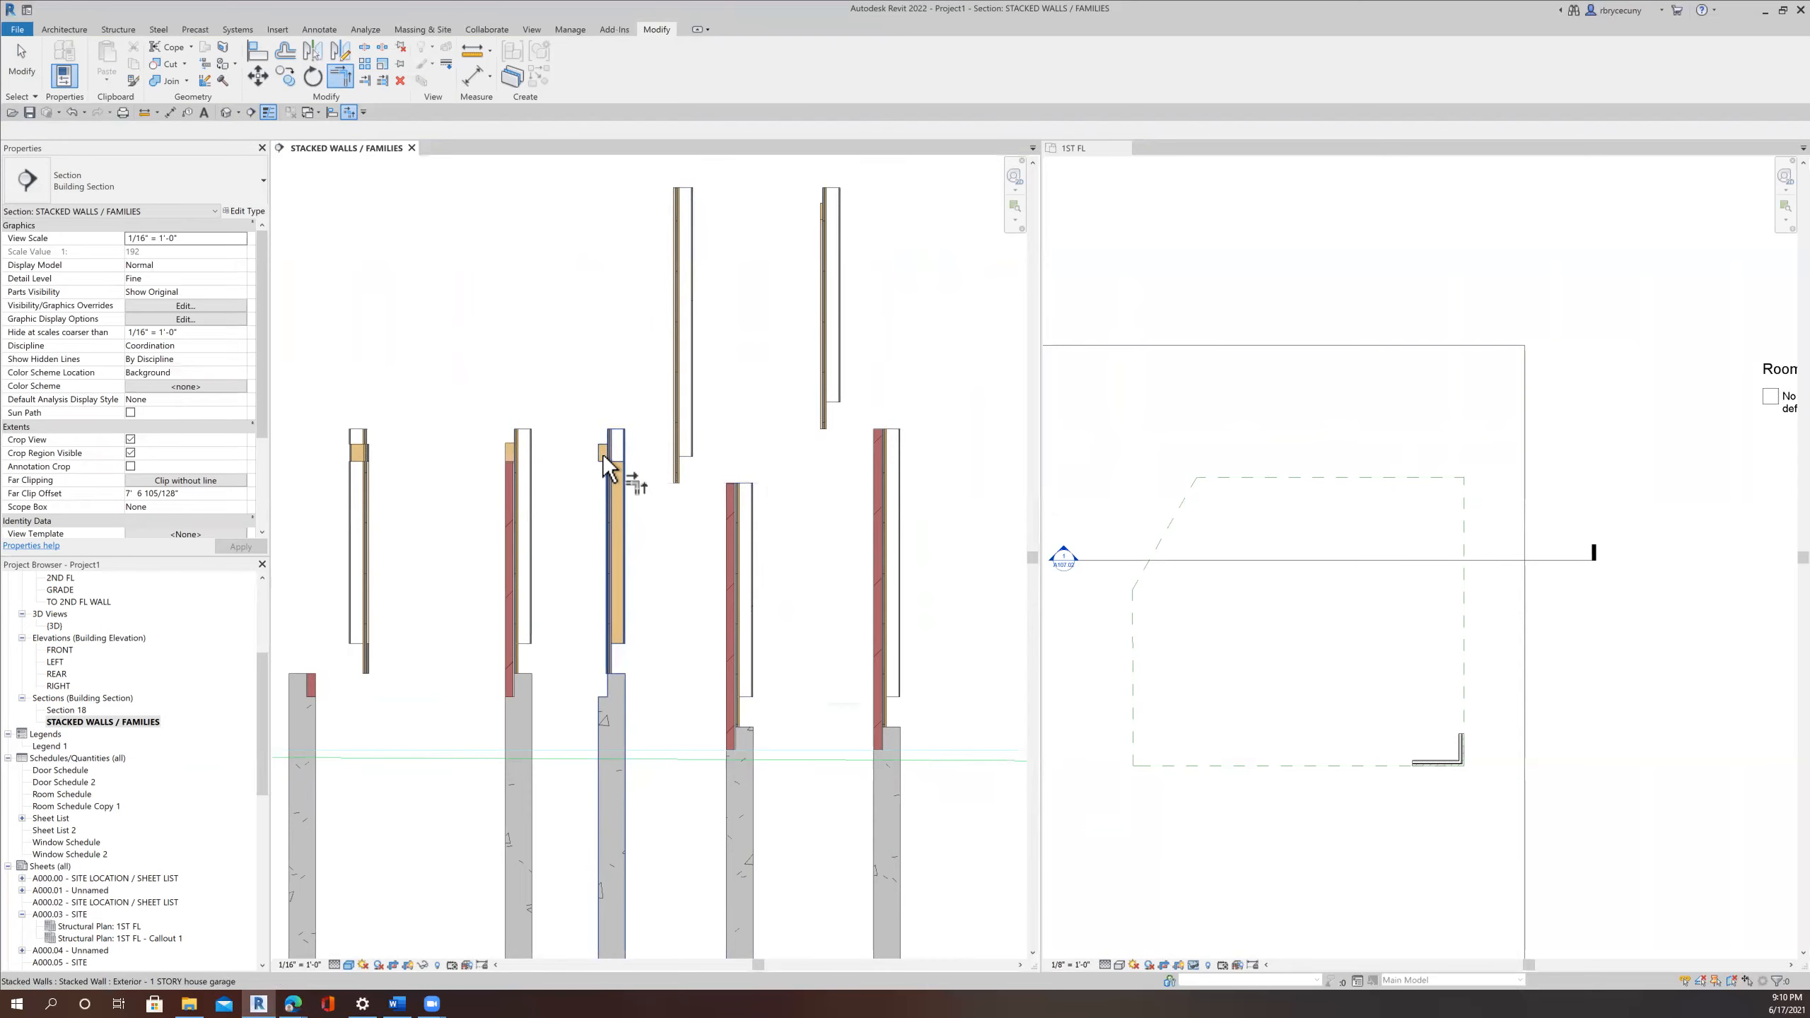
pyautogui.scroll(-3, 603, 453)
pyautogui.moveTo(563, 547); pyautogui.dragTo(720, 517, button='middle')
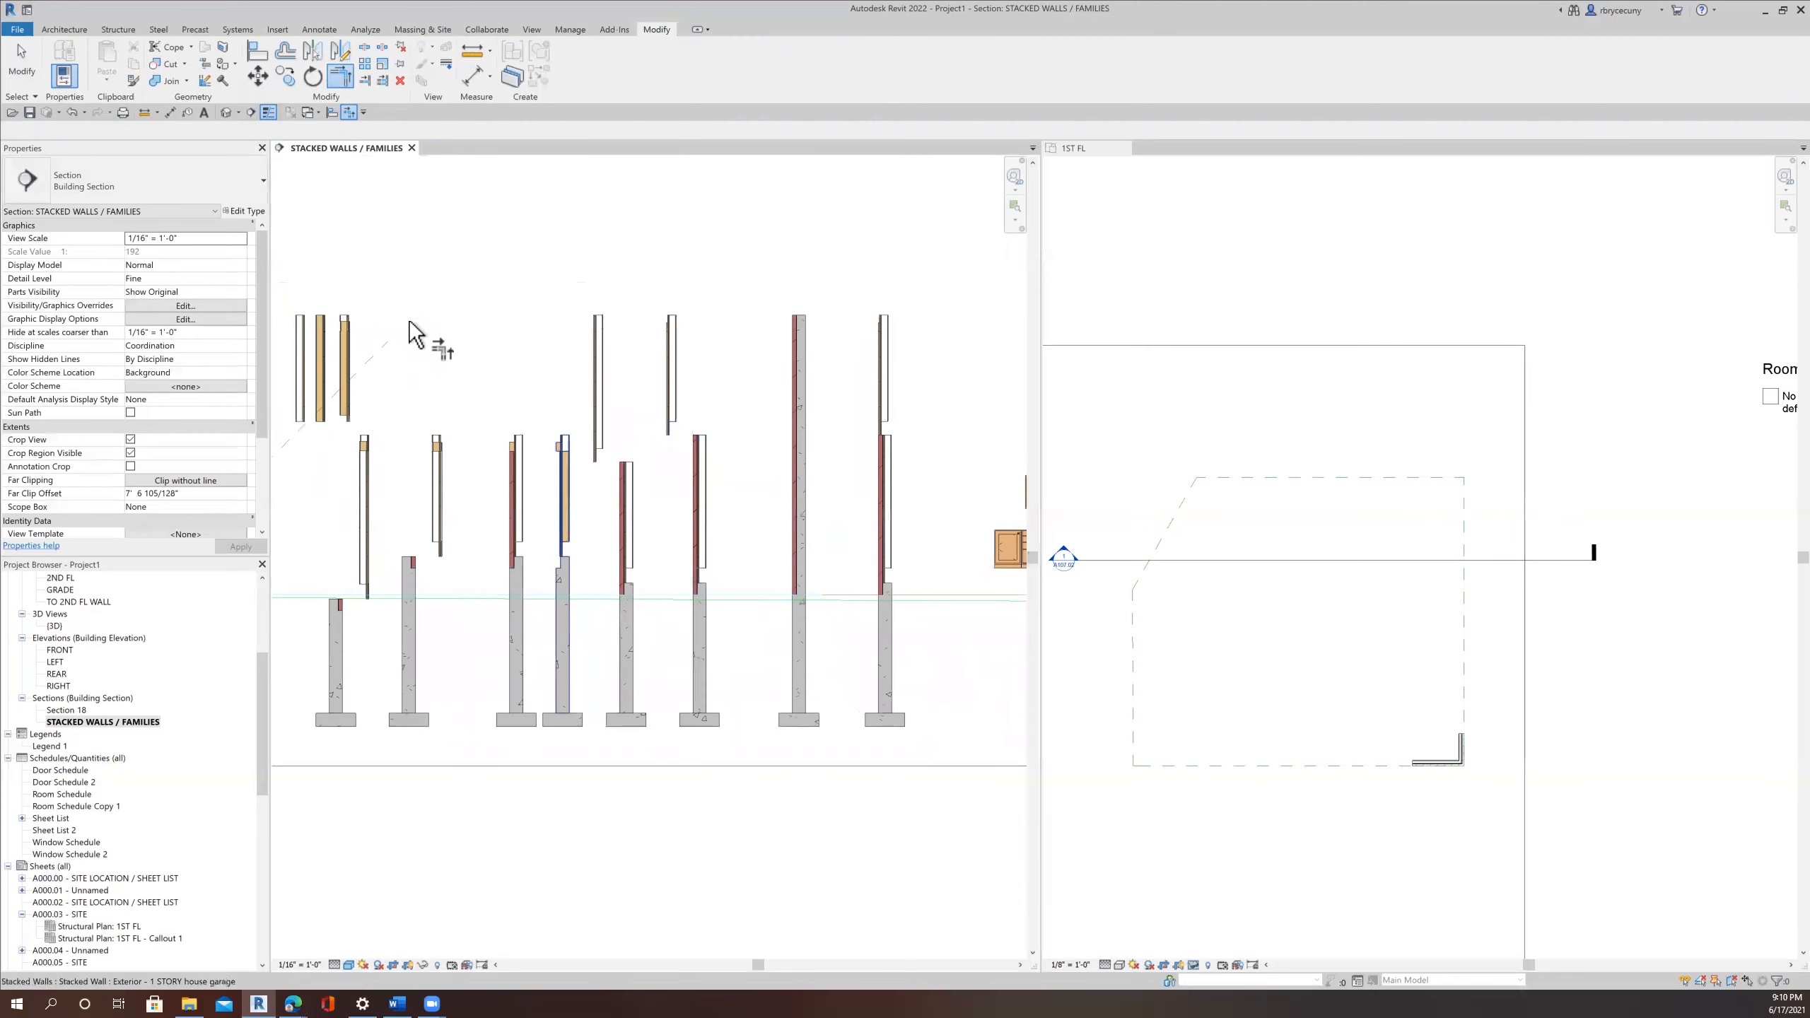
pyautogui.click(21, 63)
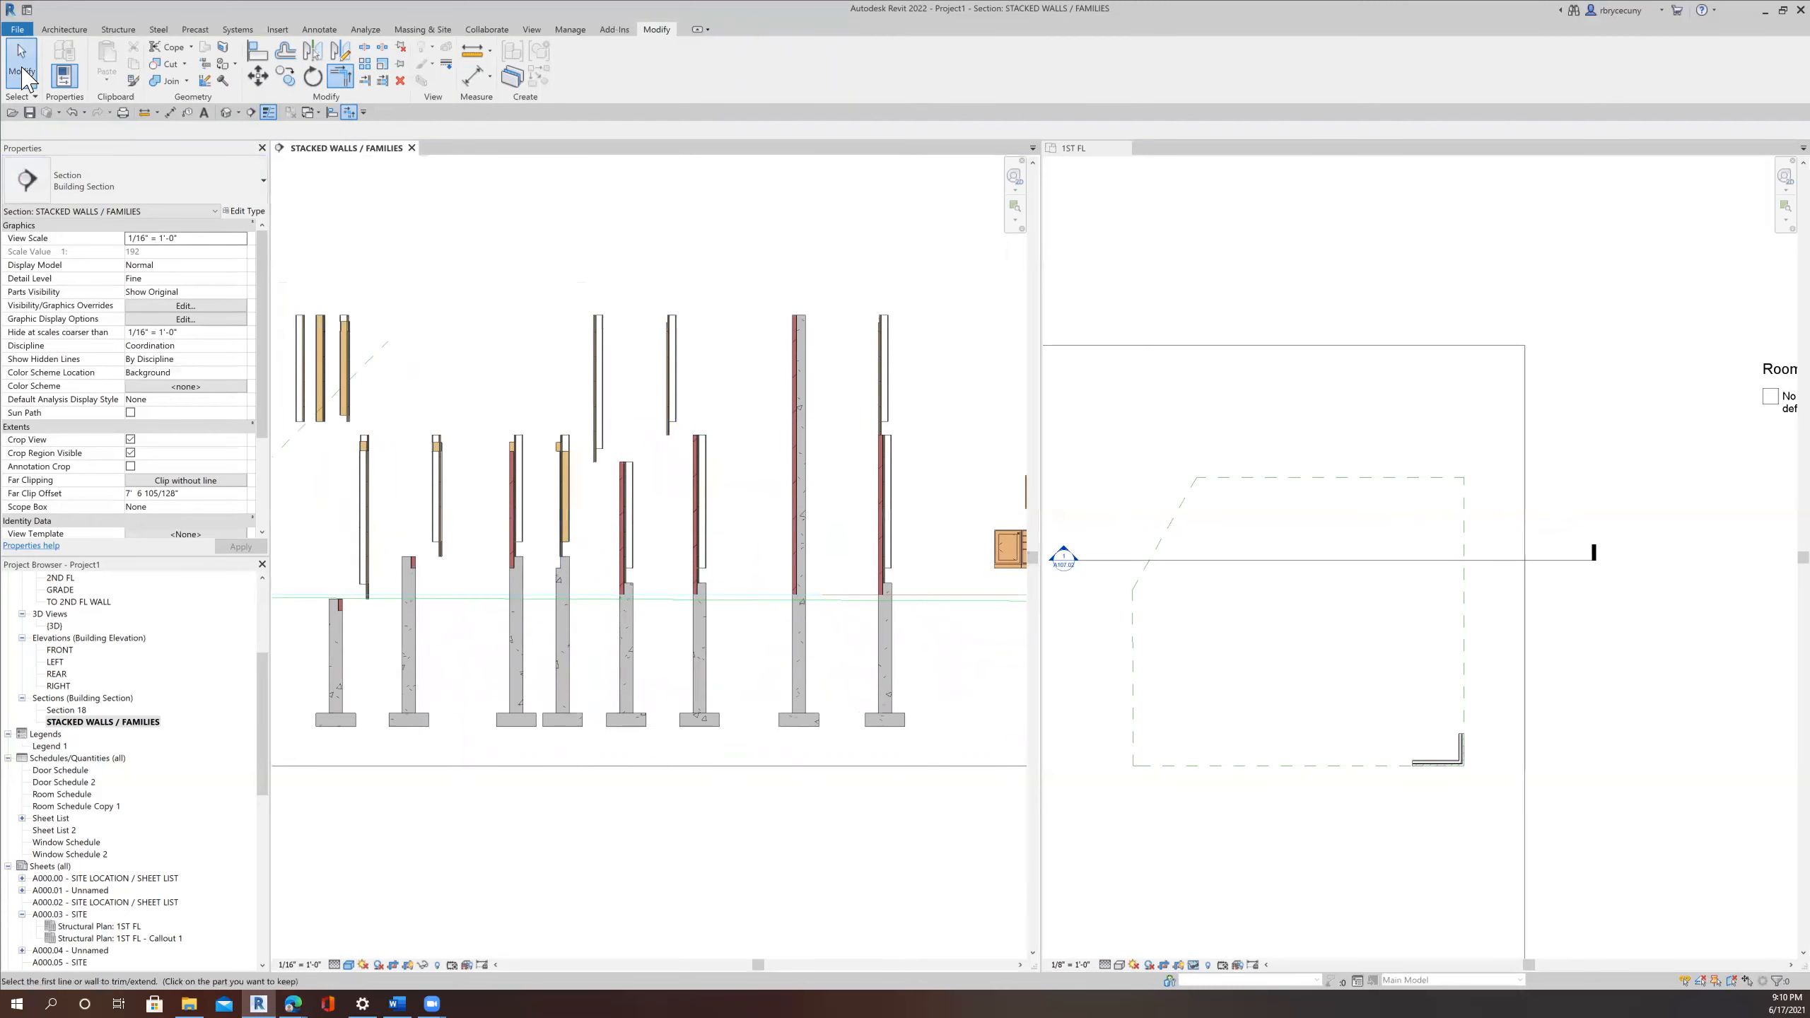
pyautogui.click(562, 506)
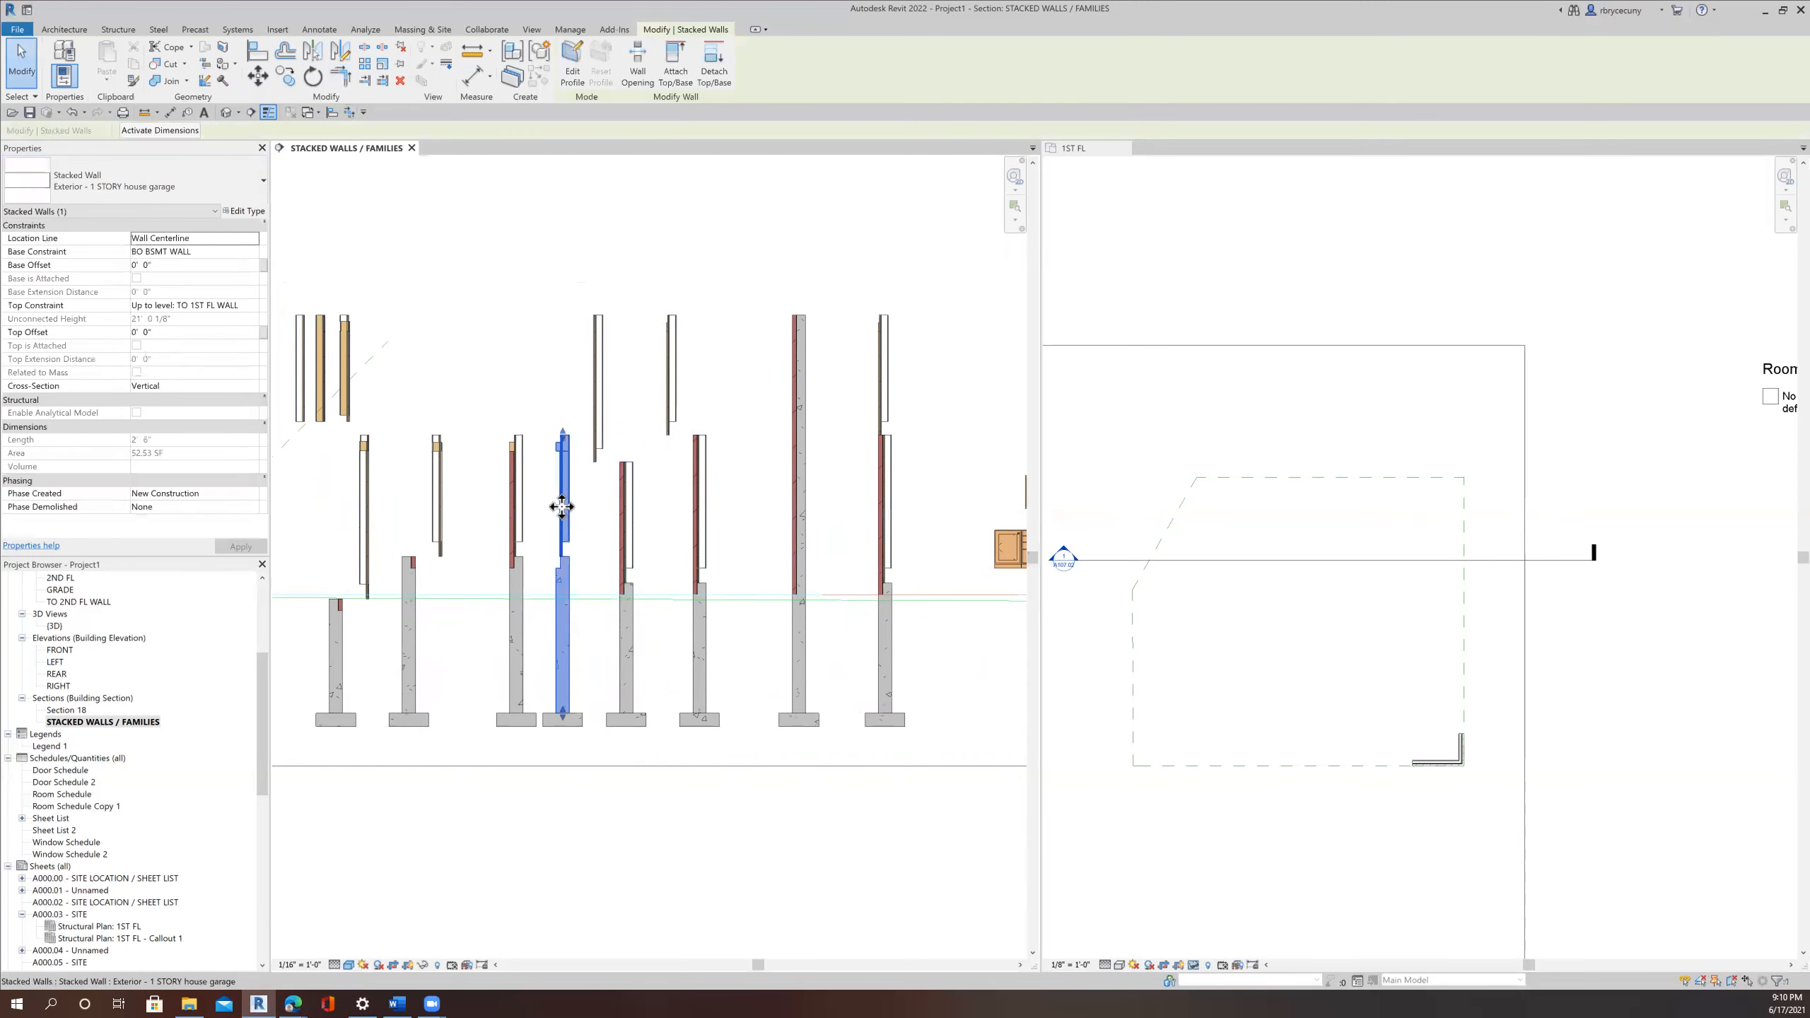
pyautogui.click(1235, 677)
pyautogui.scroll(-3, 1235, 677)
pyautogui.moveTo(1247, 685); pyautogui.dragTo(1493, 631, button='middle')
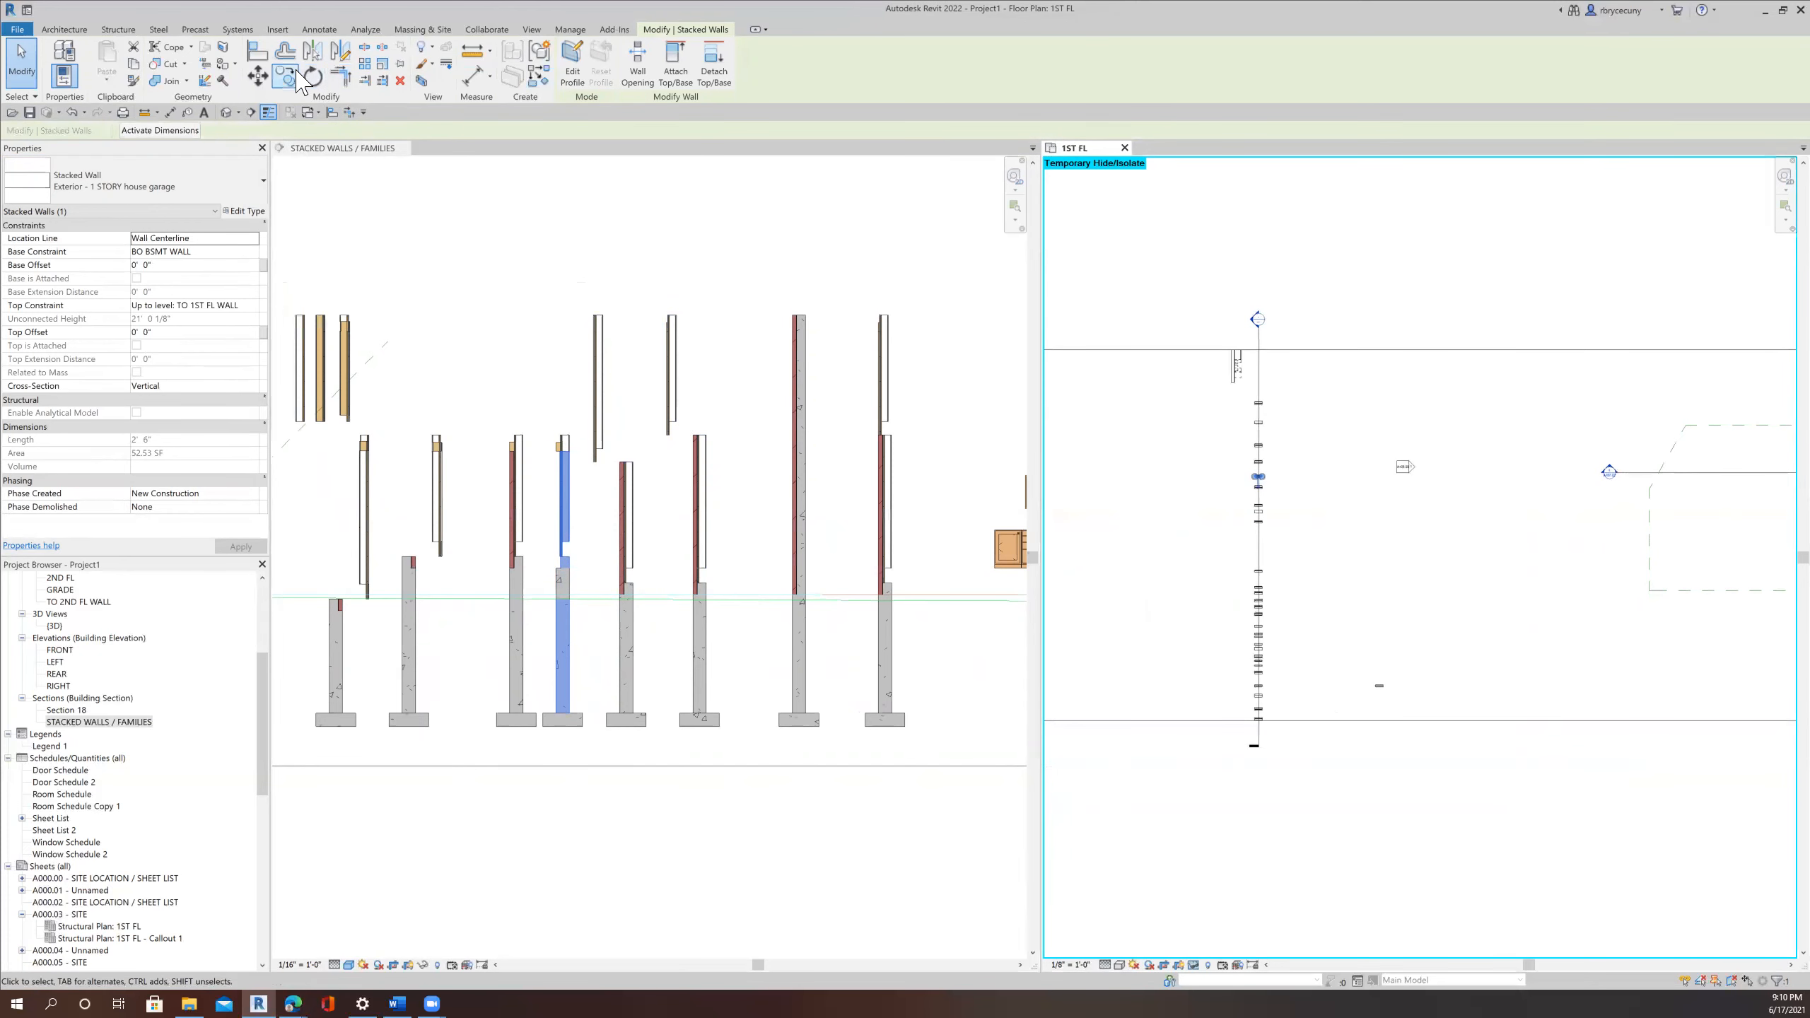
pyautogui.click(1330, 524)
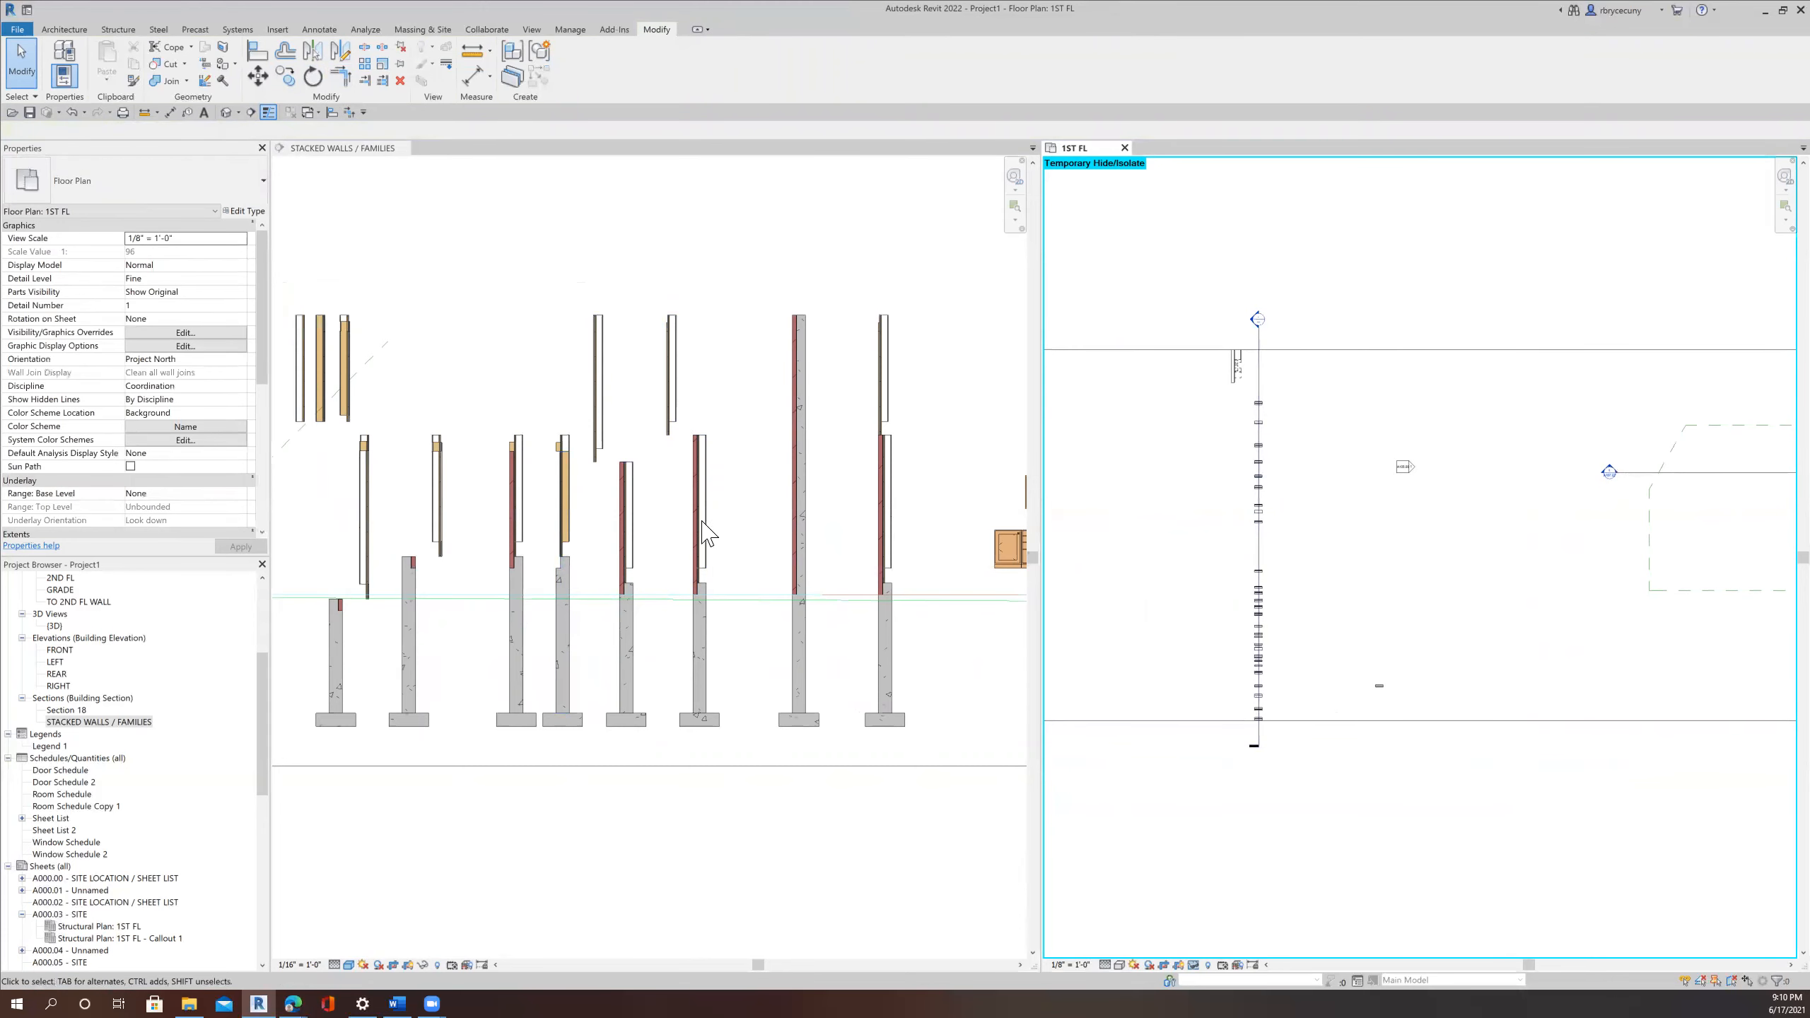
# Copy the Exterior - 1 STORY house garage stacked wall from the sample row into the left part of the outline in 1ST FL.
pyautogui.click(568, 535)
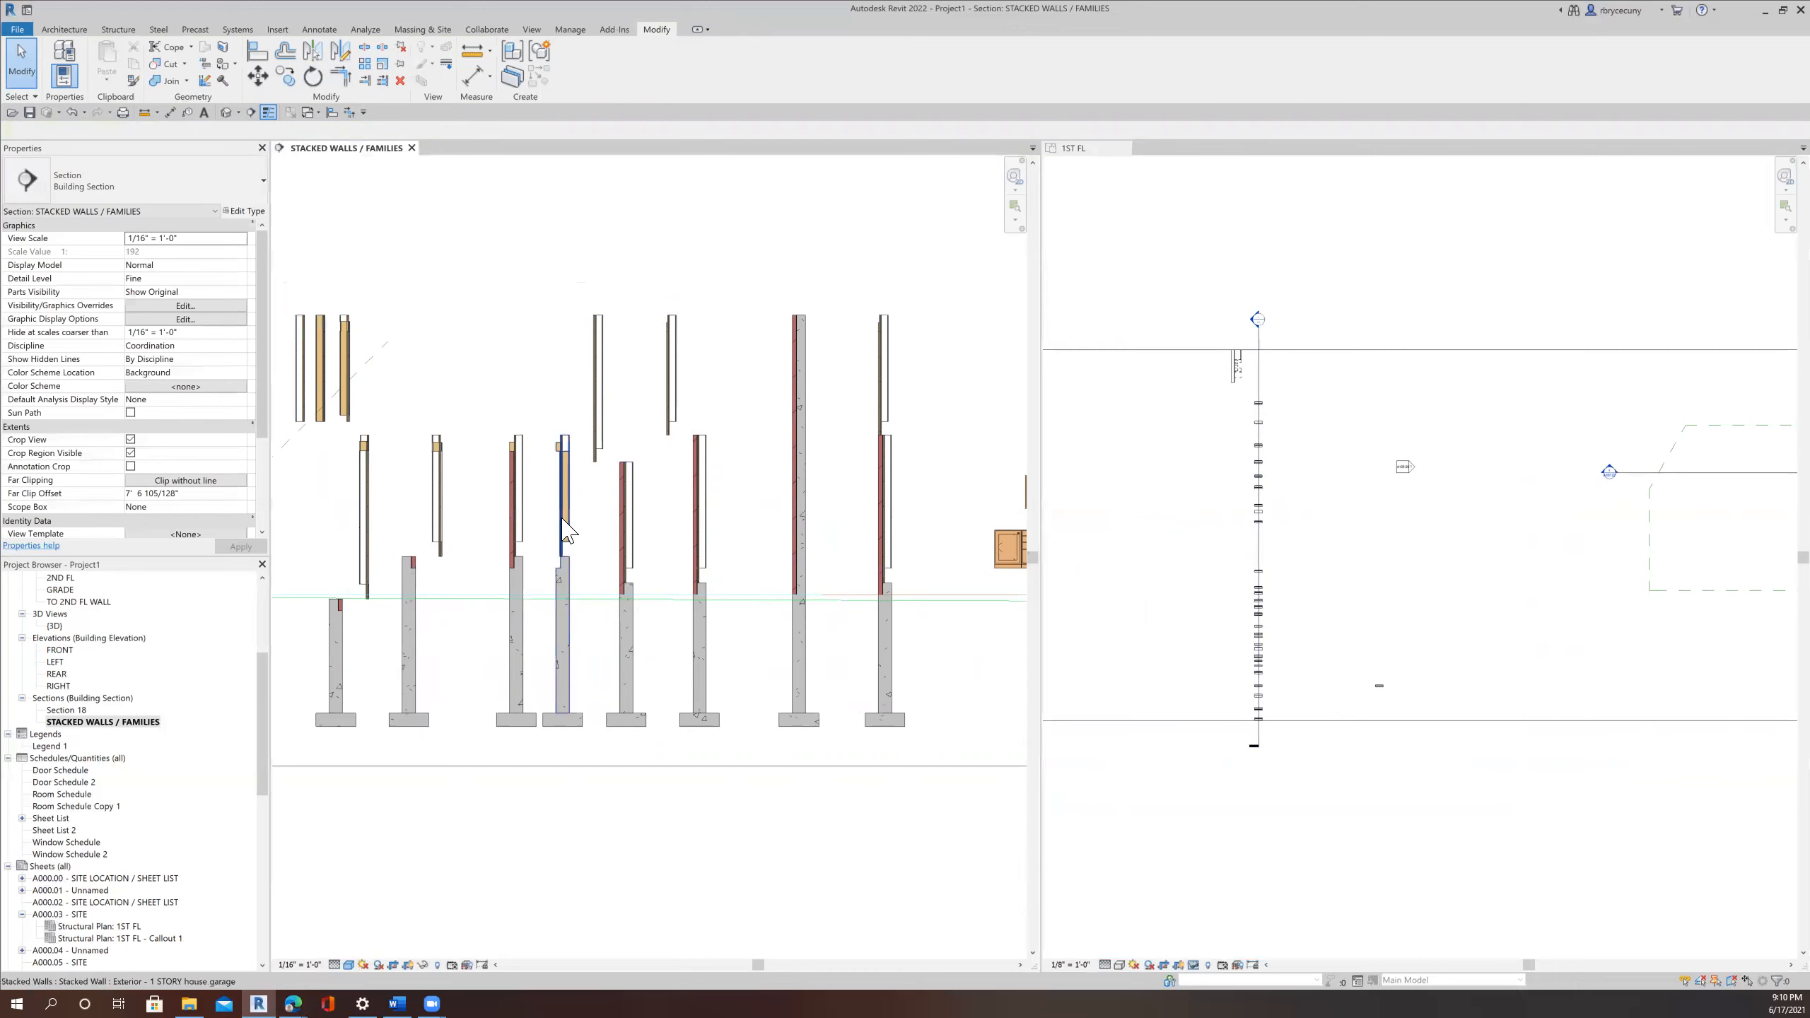
pyautogui.click(562, 531)
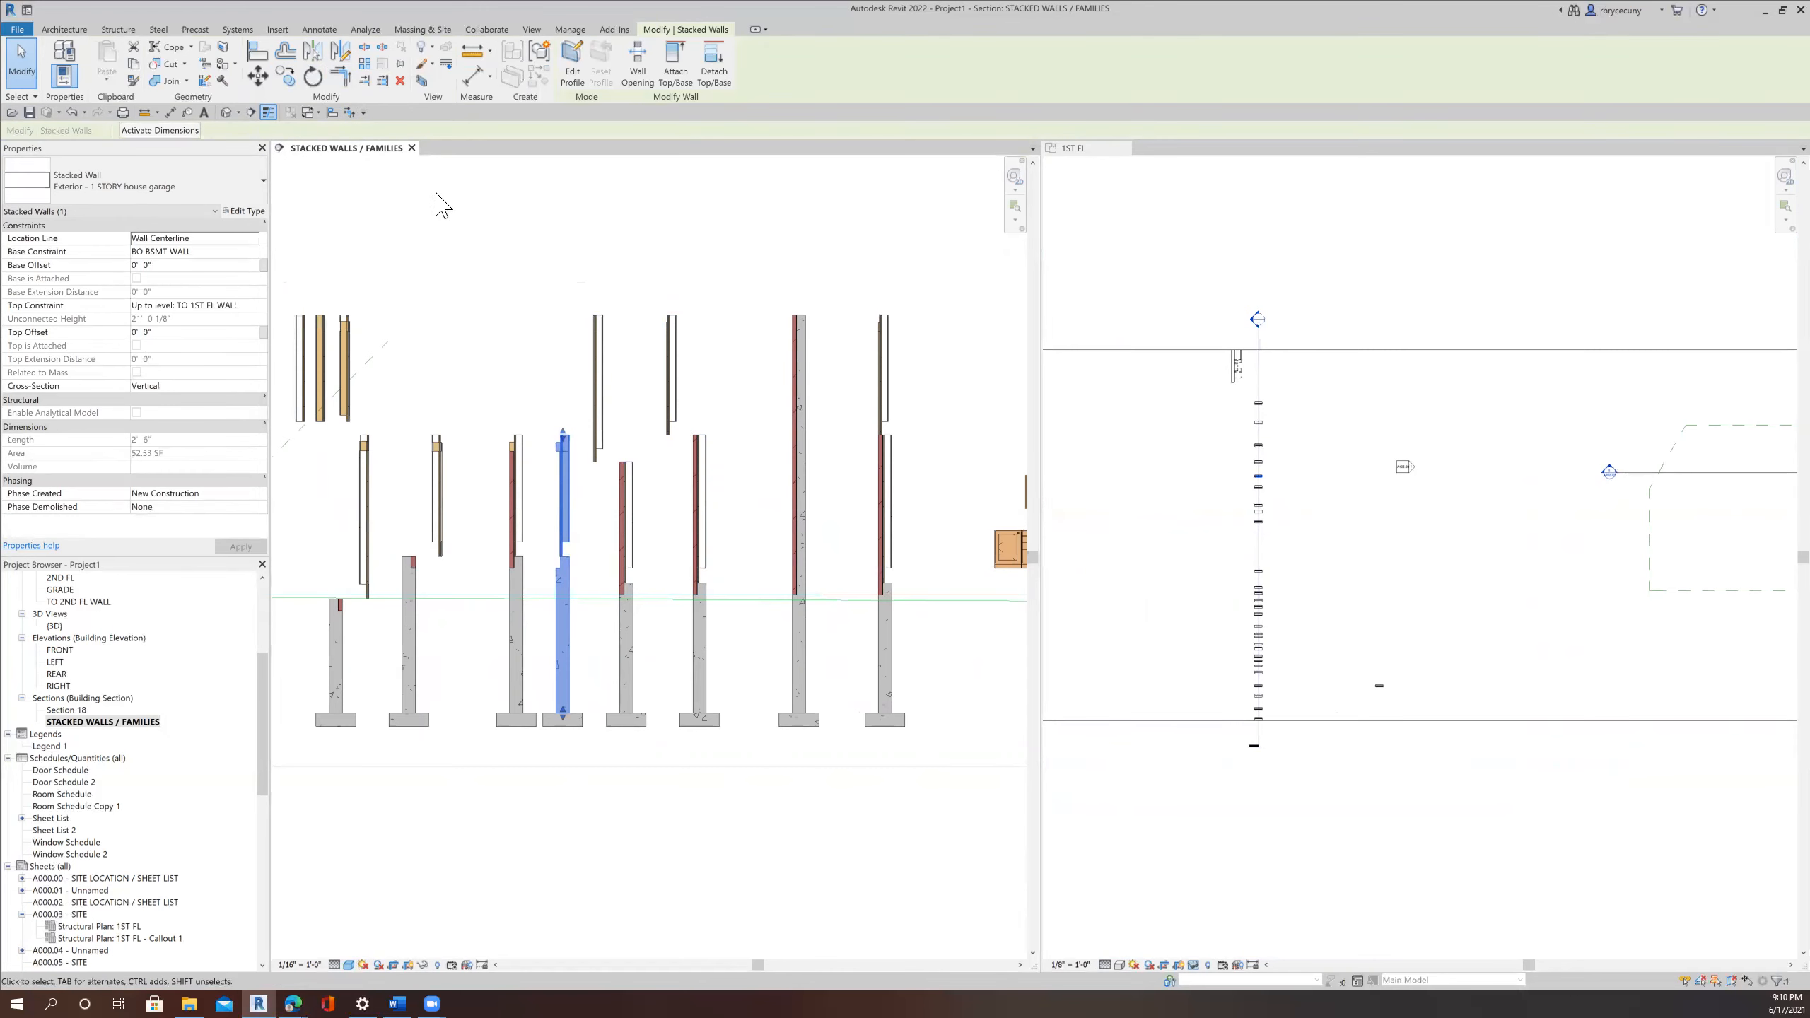
pyautogui.click(1365, 546)
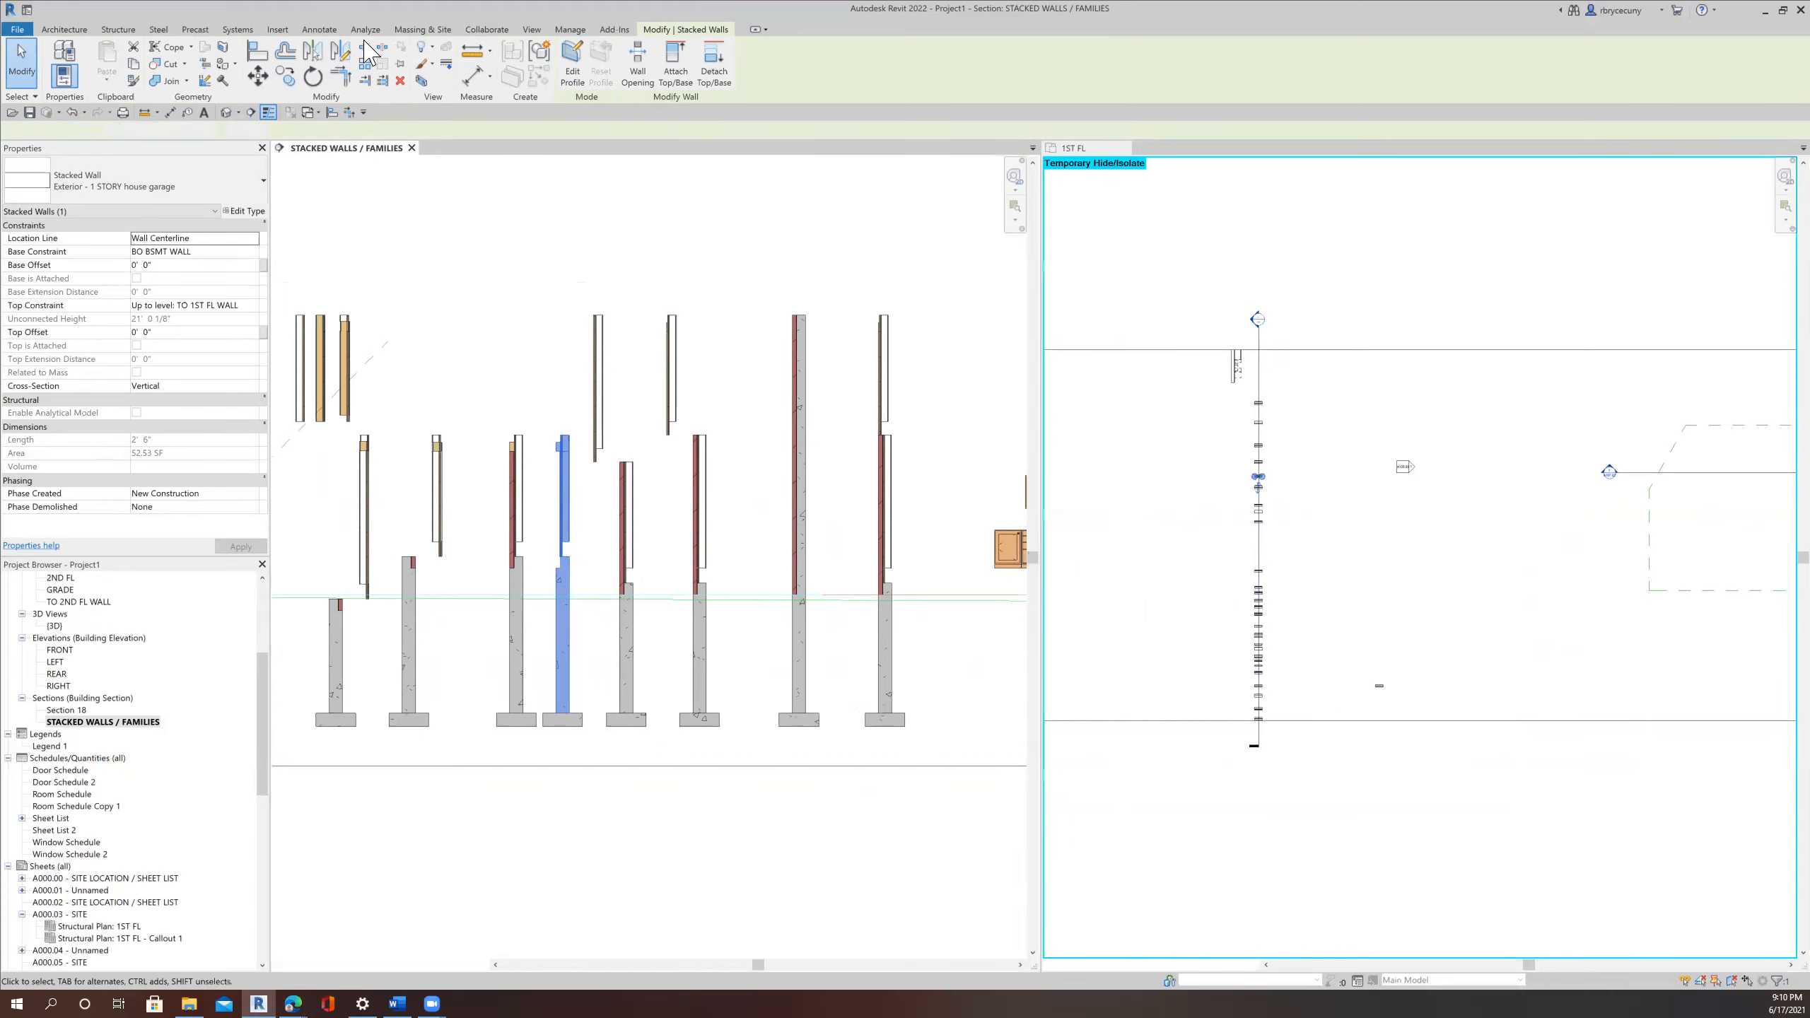
pyautogui.moveTo(1259, 477); pyautogui.dragTo(1695, 539)
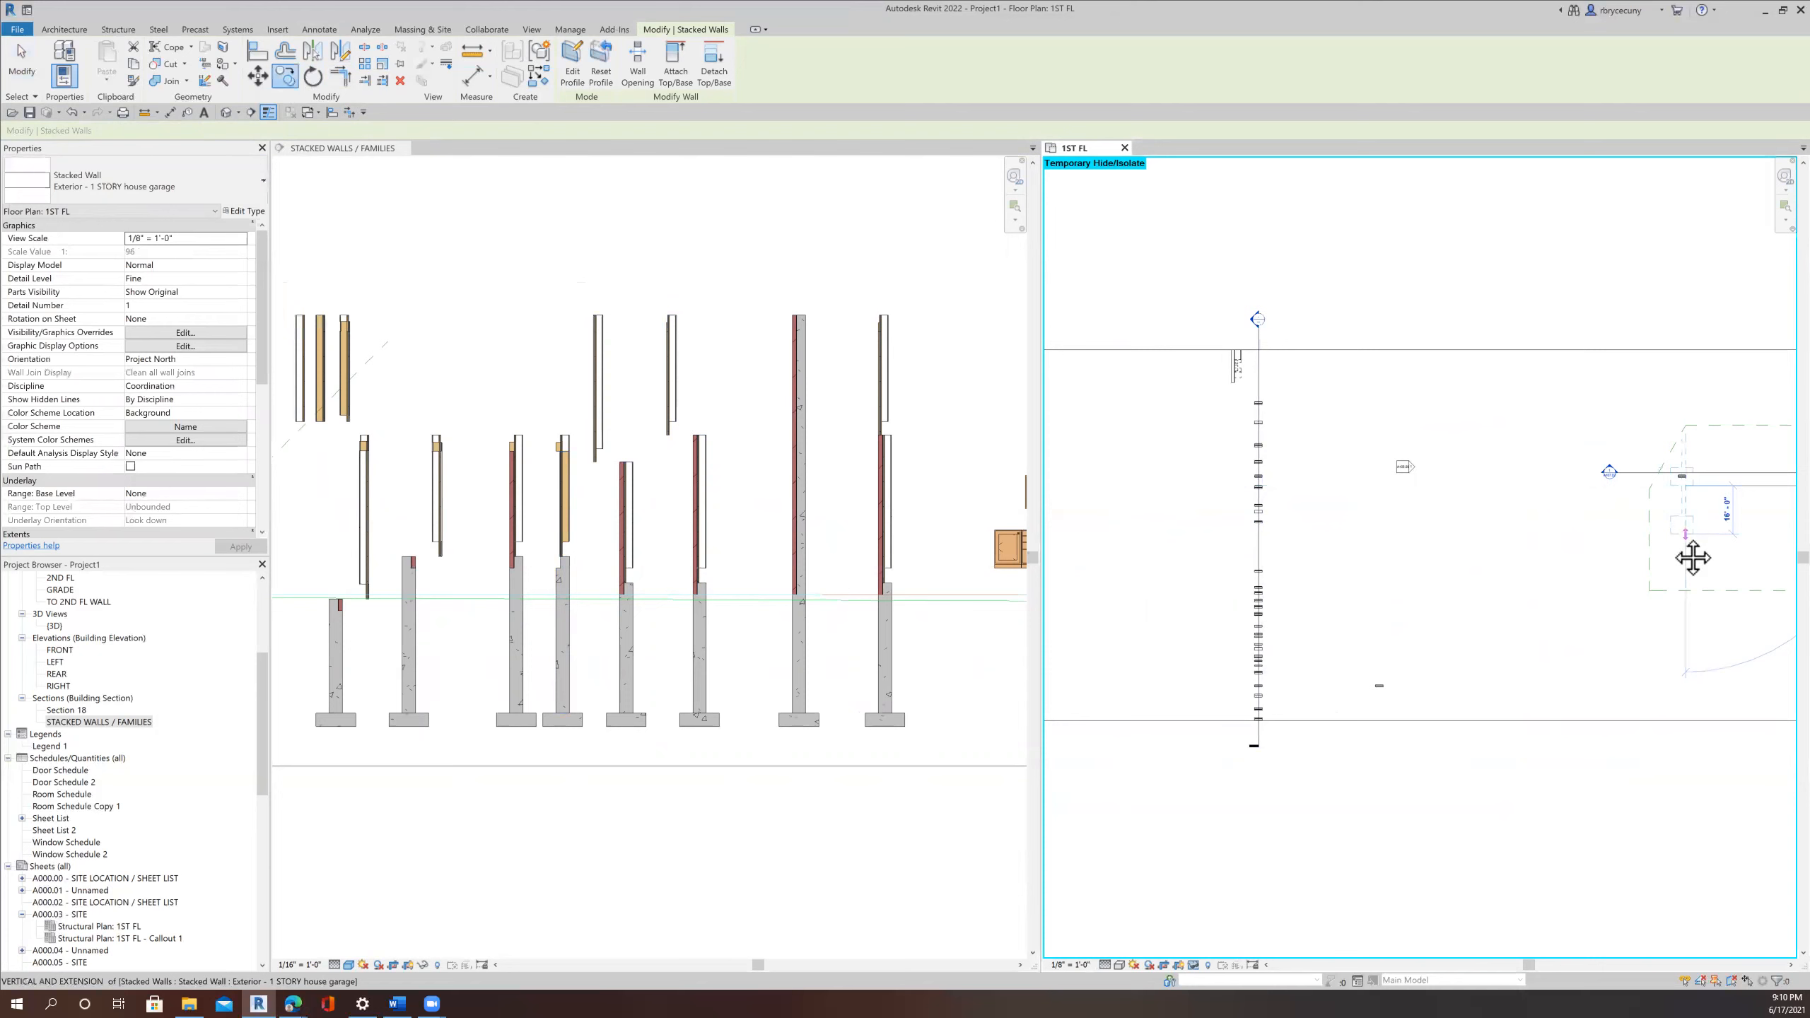
pyautogui.moveTo(1694, 558); pyautogui.dragTo(1296, 542, button='middle')
pyautogui.scroll(3, 1272, 513)
pyautogui.scroll(5, 1220, 486)
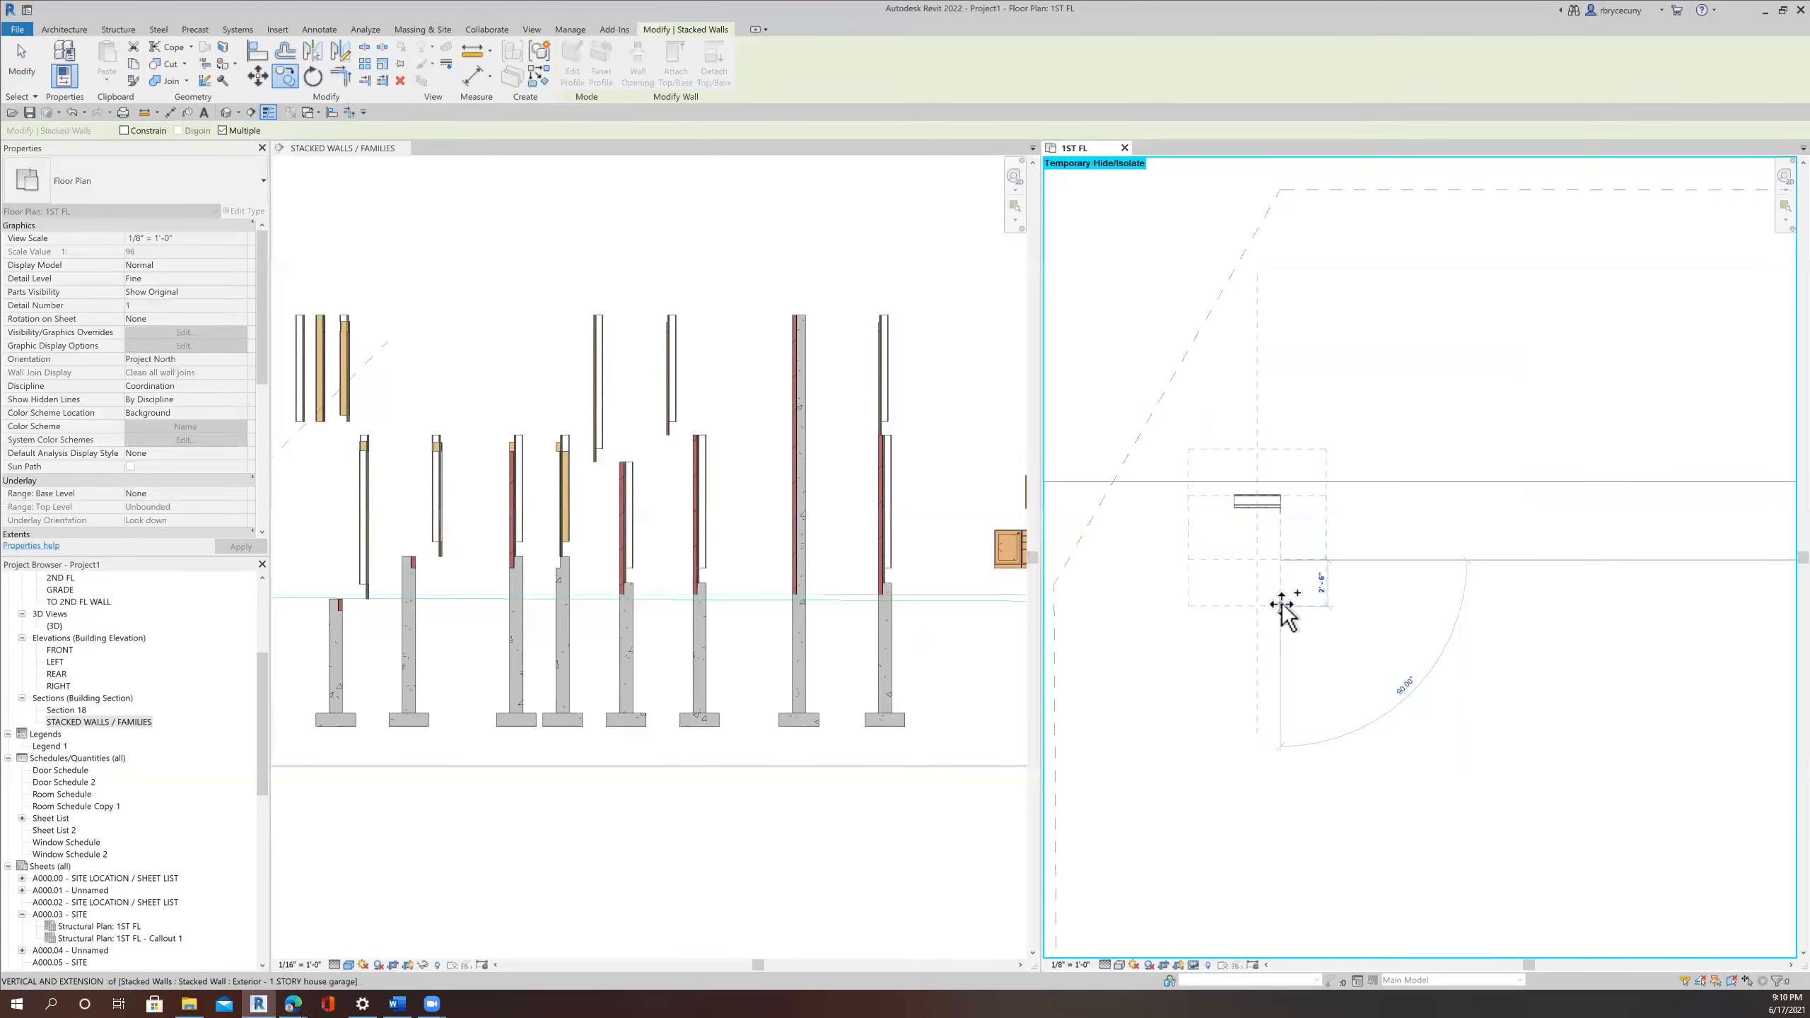
pyautogui.press('Escape')
pyautogui.press('Escape')
pyautogui.scroll(4, 1265, 514)
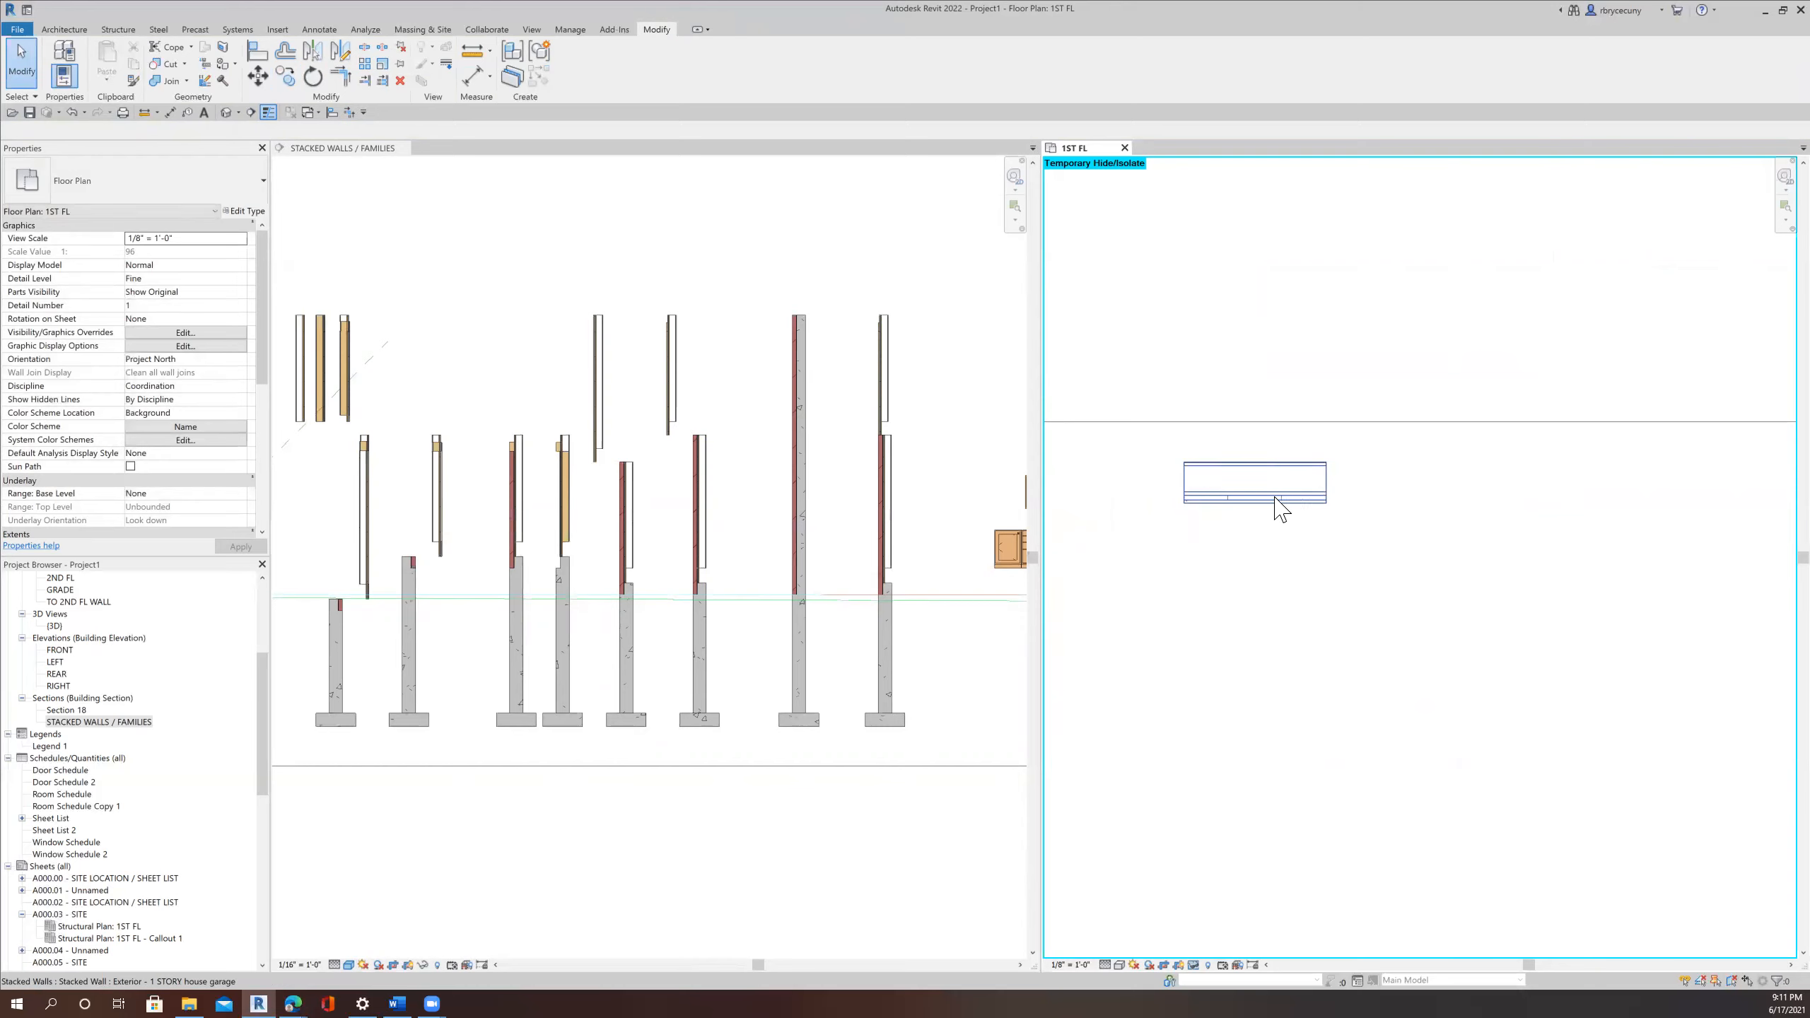
# Move the copied garage wall to just above the garage corner in the outline and close the STACKED WALLS / FAMILIES view.
pyautogui.scroll(4, 1275, 509)
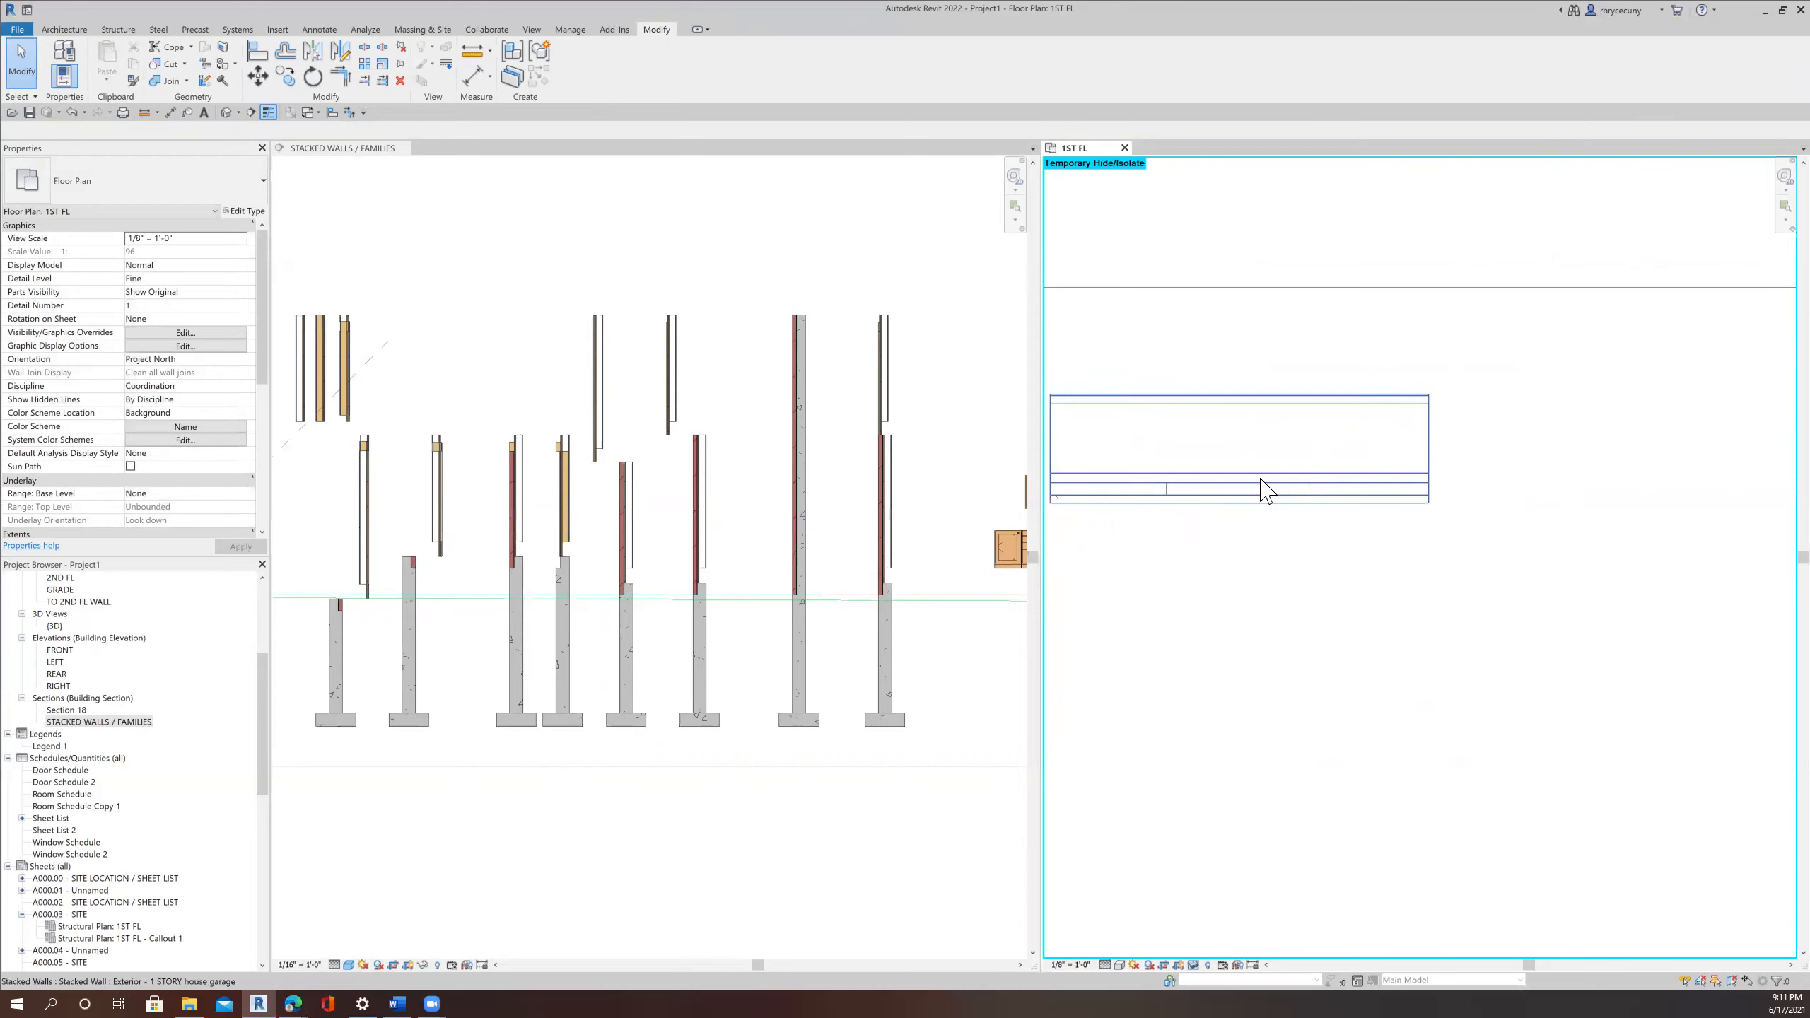
pyautogui.scroll(-10, 1265, 509)
pyautogui.scroll(-1, 1244, 712)
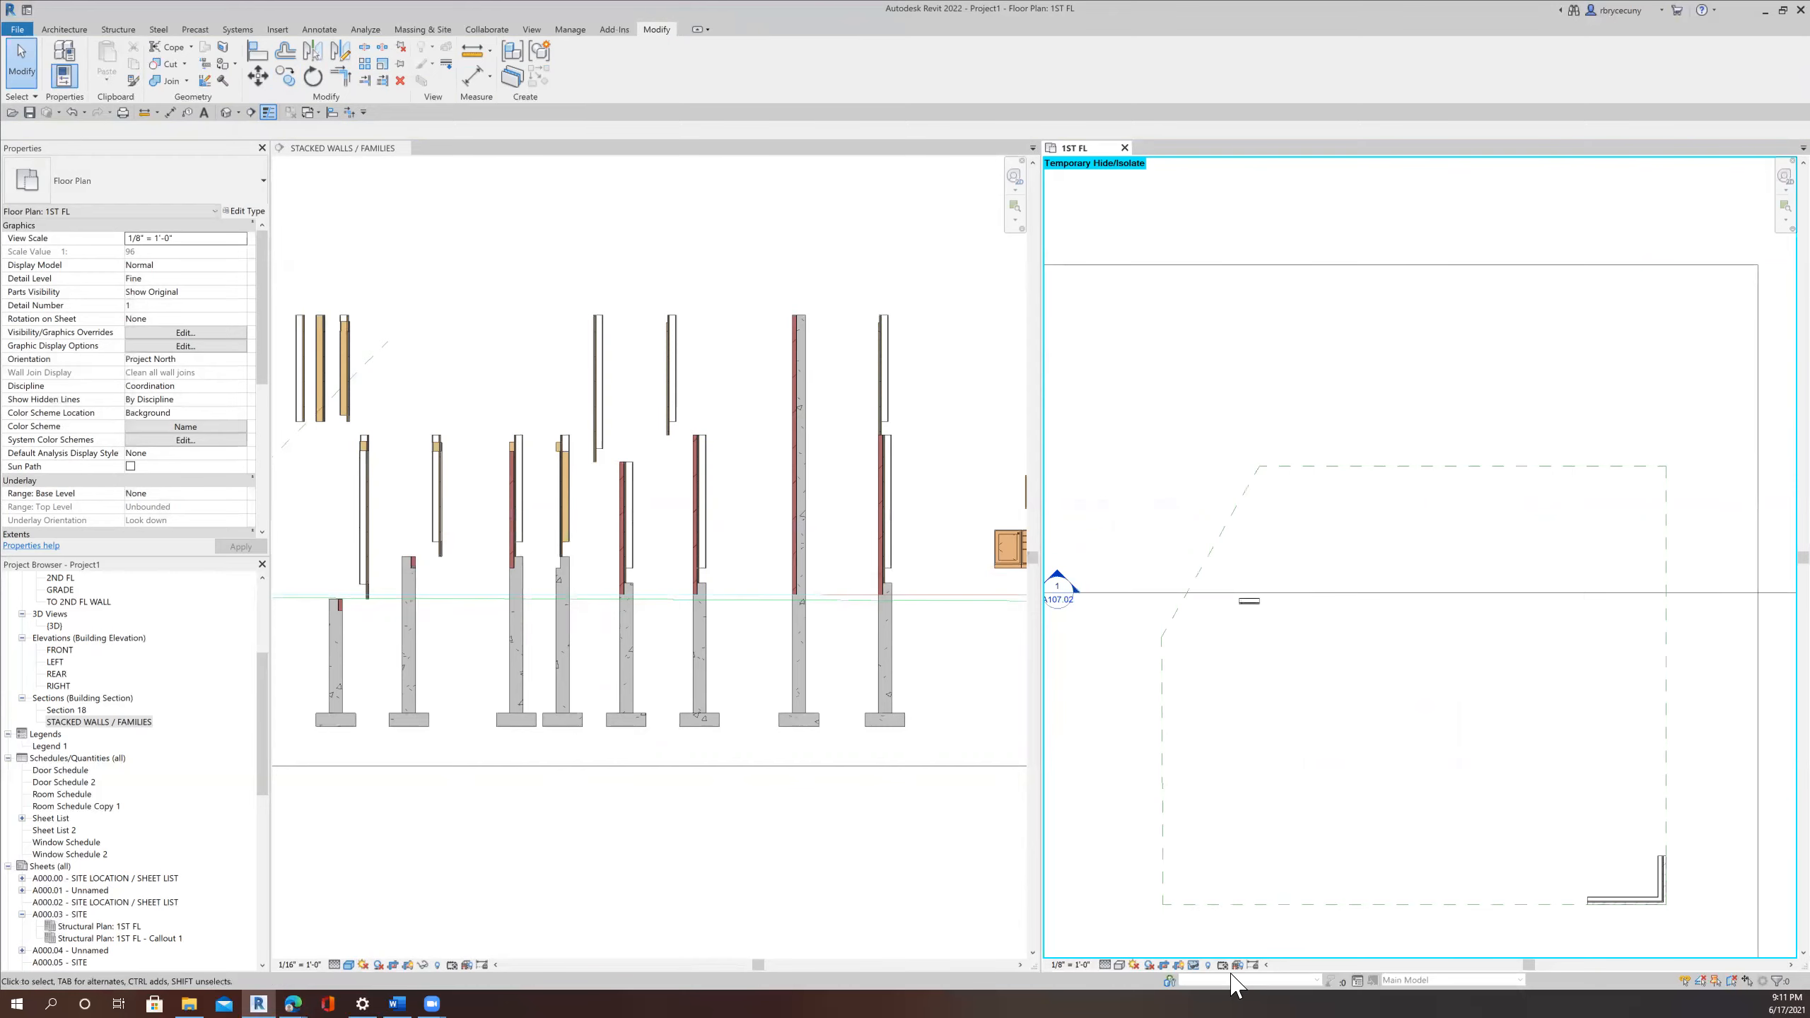
pyautogui.click(1247, 601)
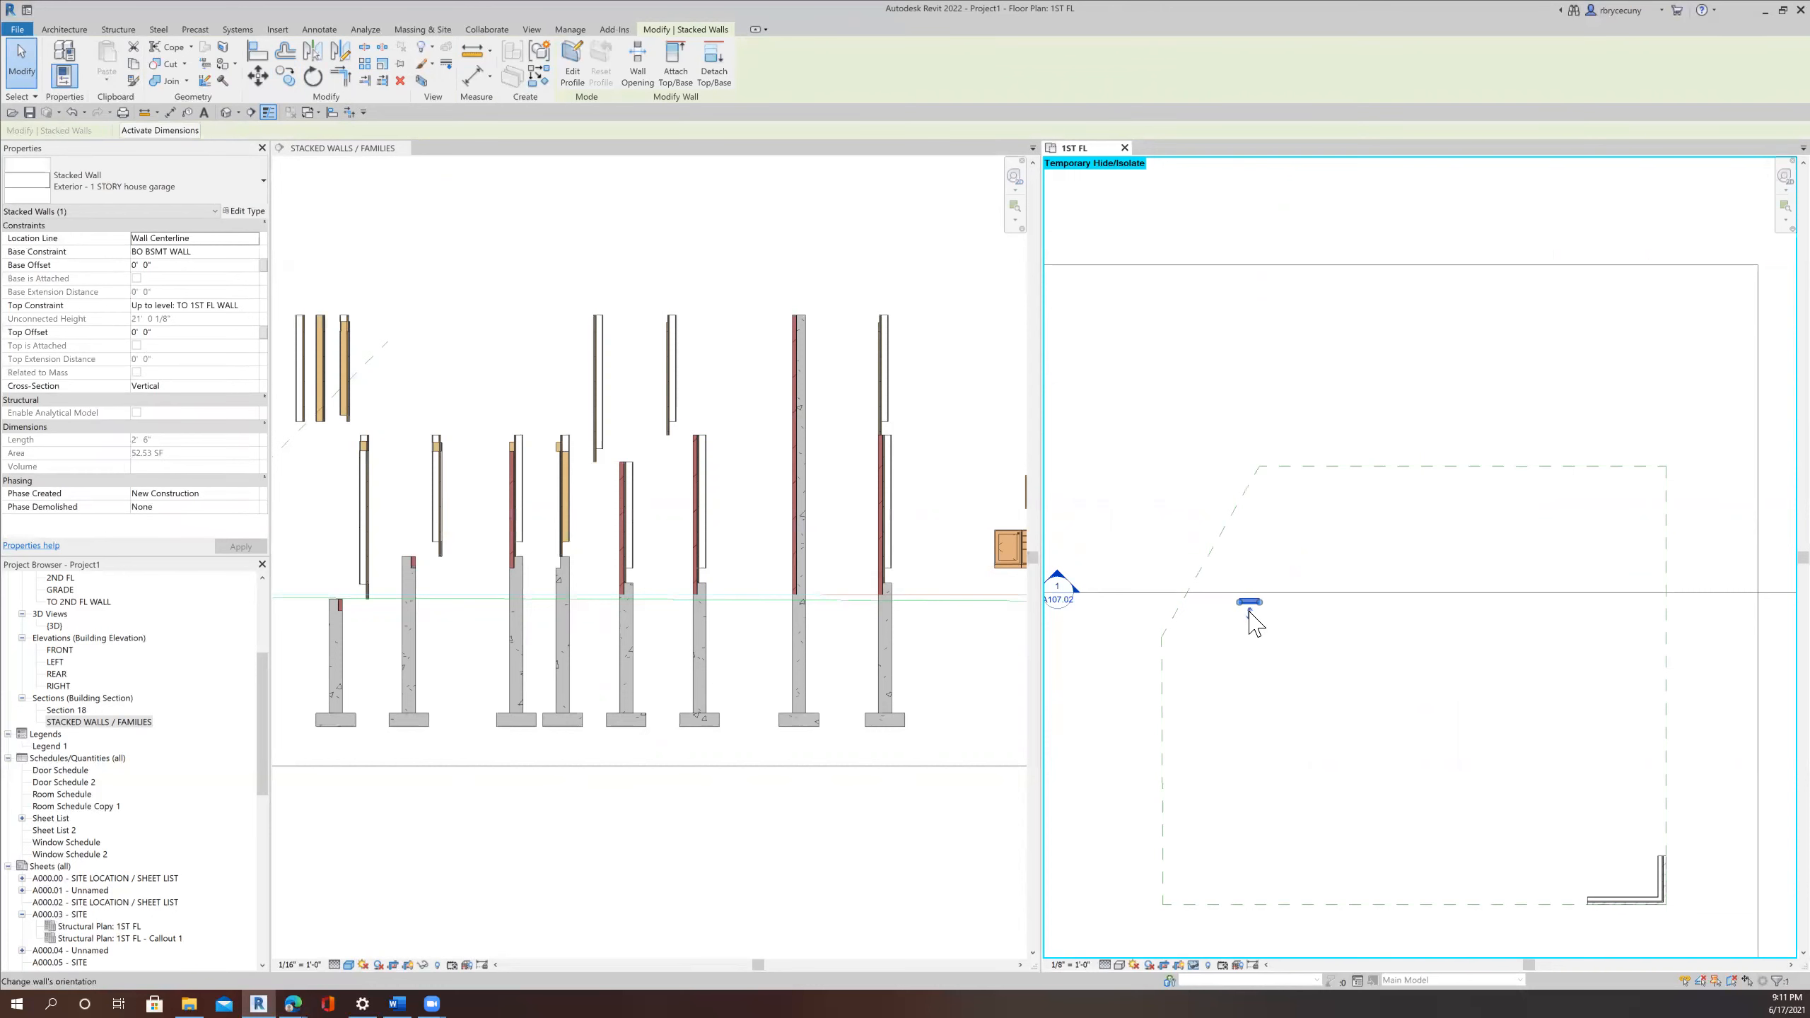
pyautogui.scroll(3, 1256, 618)
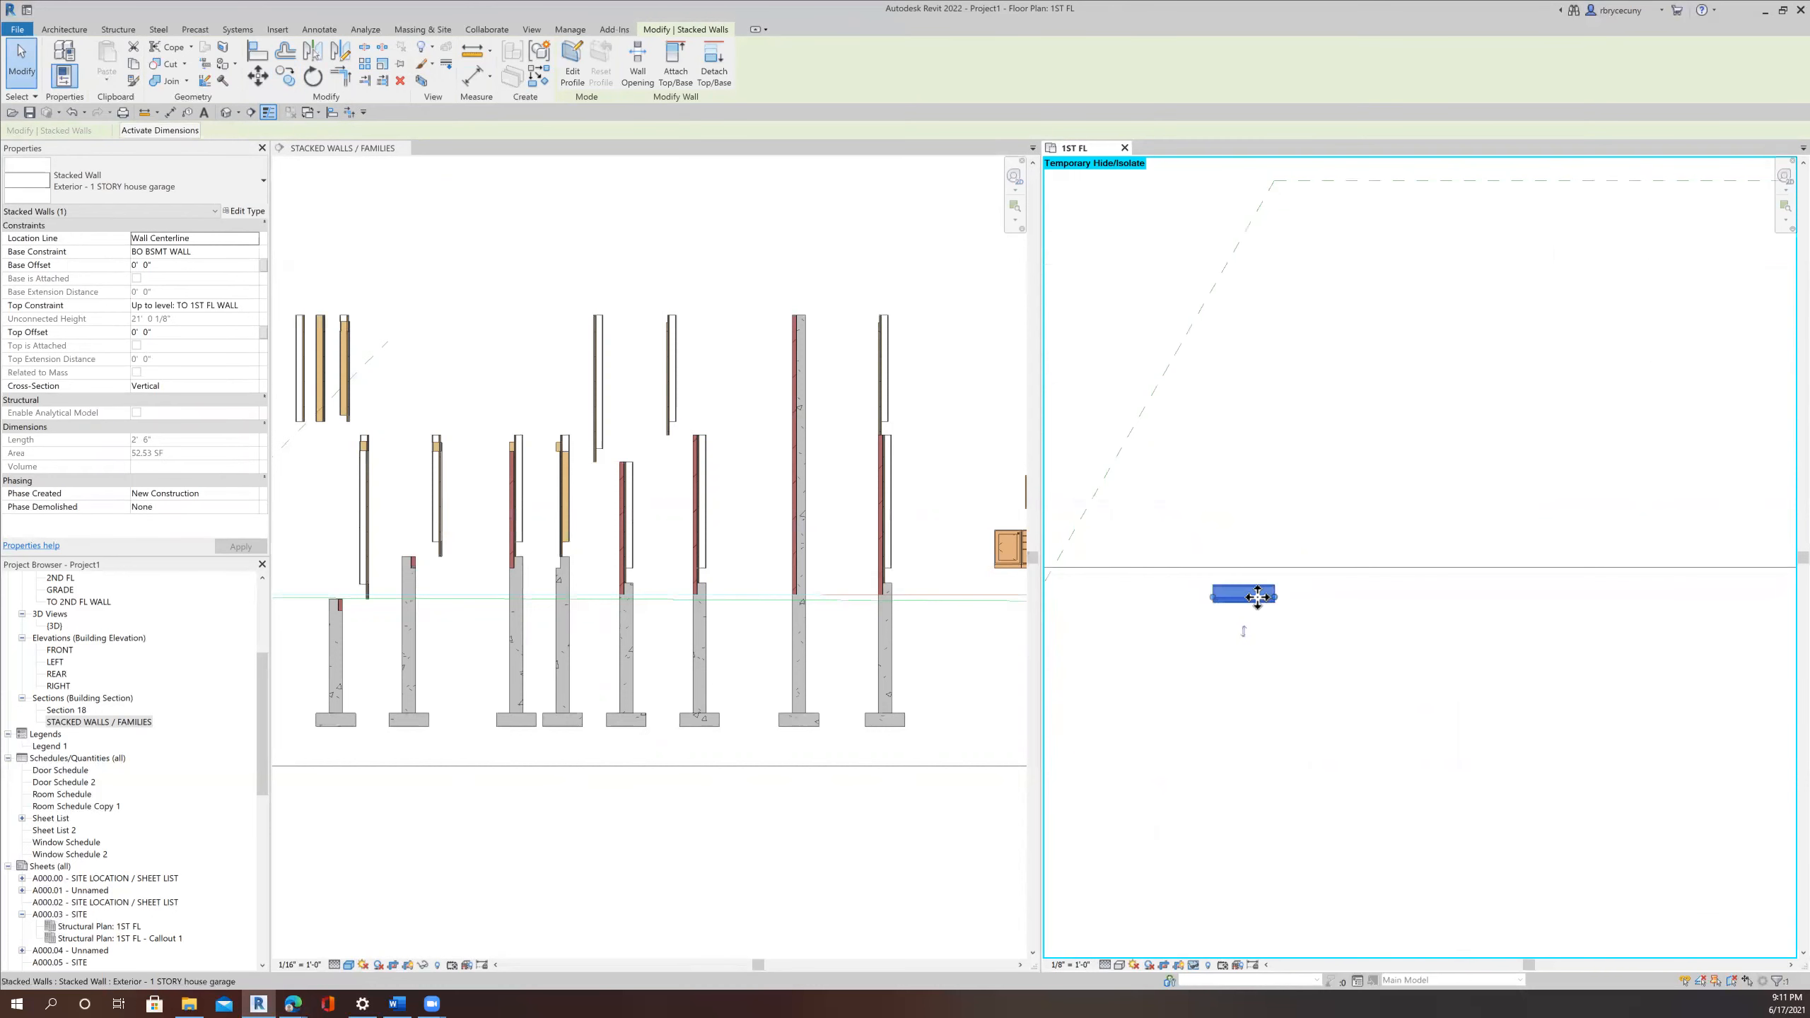
pyautogui.scroll(-5, 1431, 634)
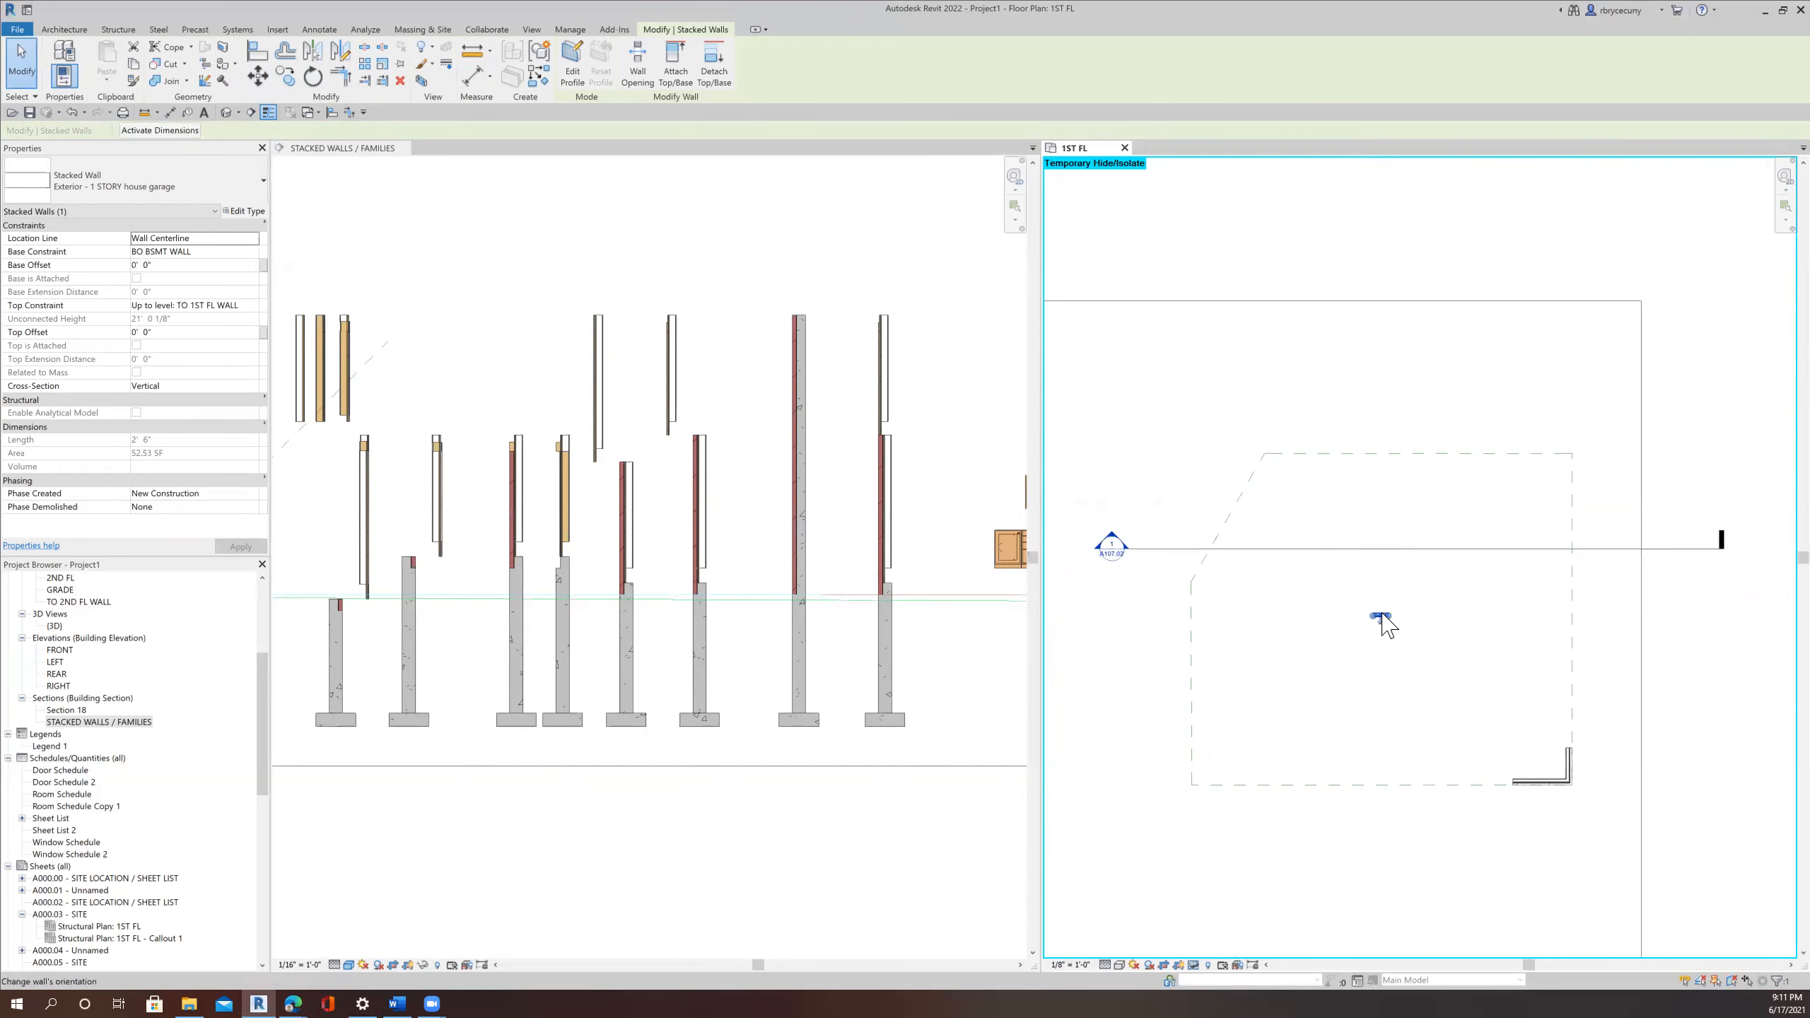
pyautogui.scroll(3, 1382, 615)
pyautogui.moveTo(1376, 619); pyautogui.dragTo(1640, 833)
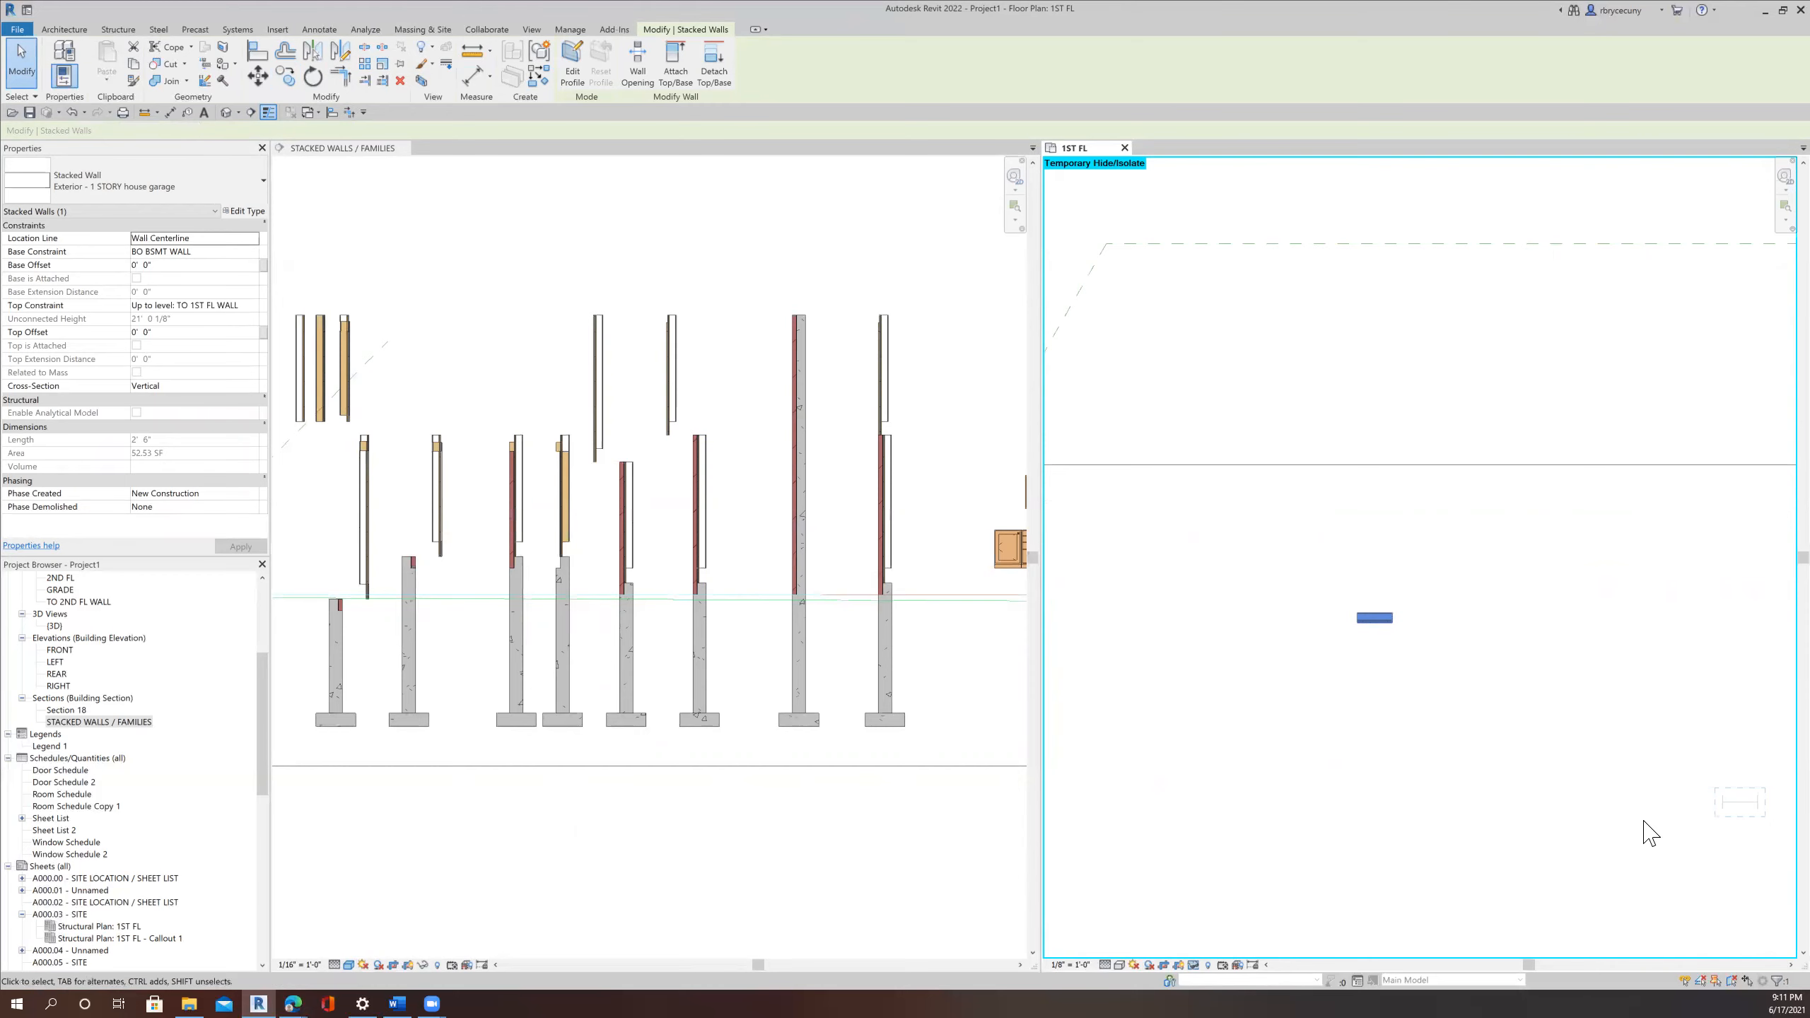
pyautogui.scroll(-3, 1435, 671)
pyautogui.scroll(5, 1496, 647)
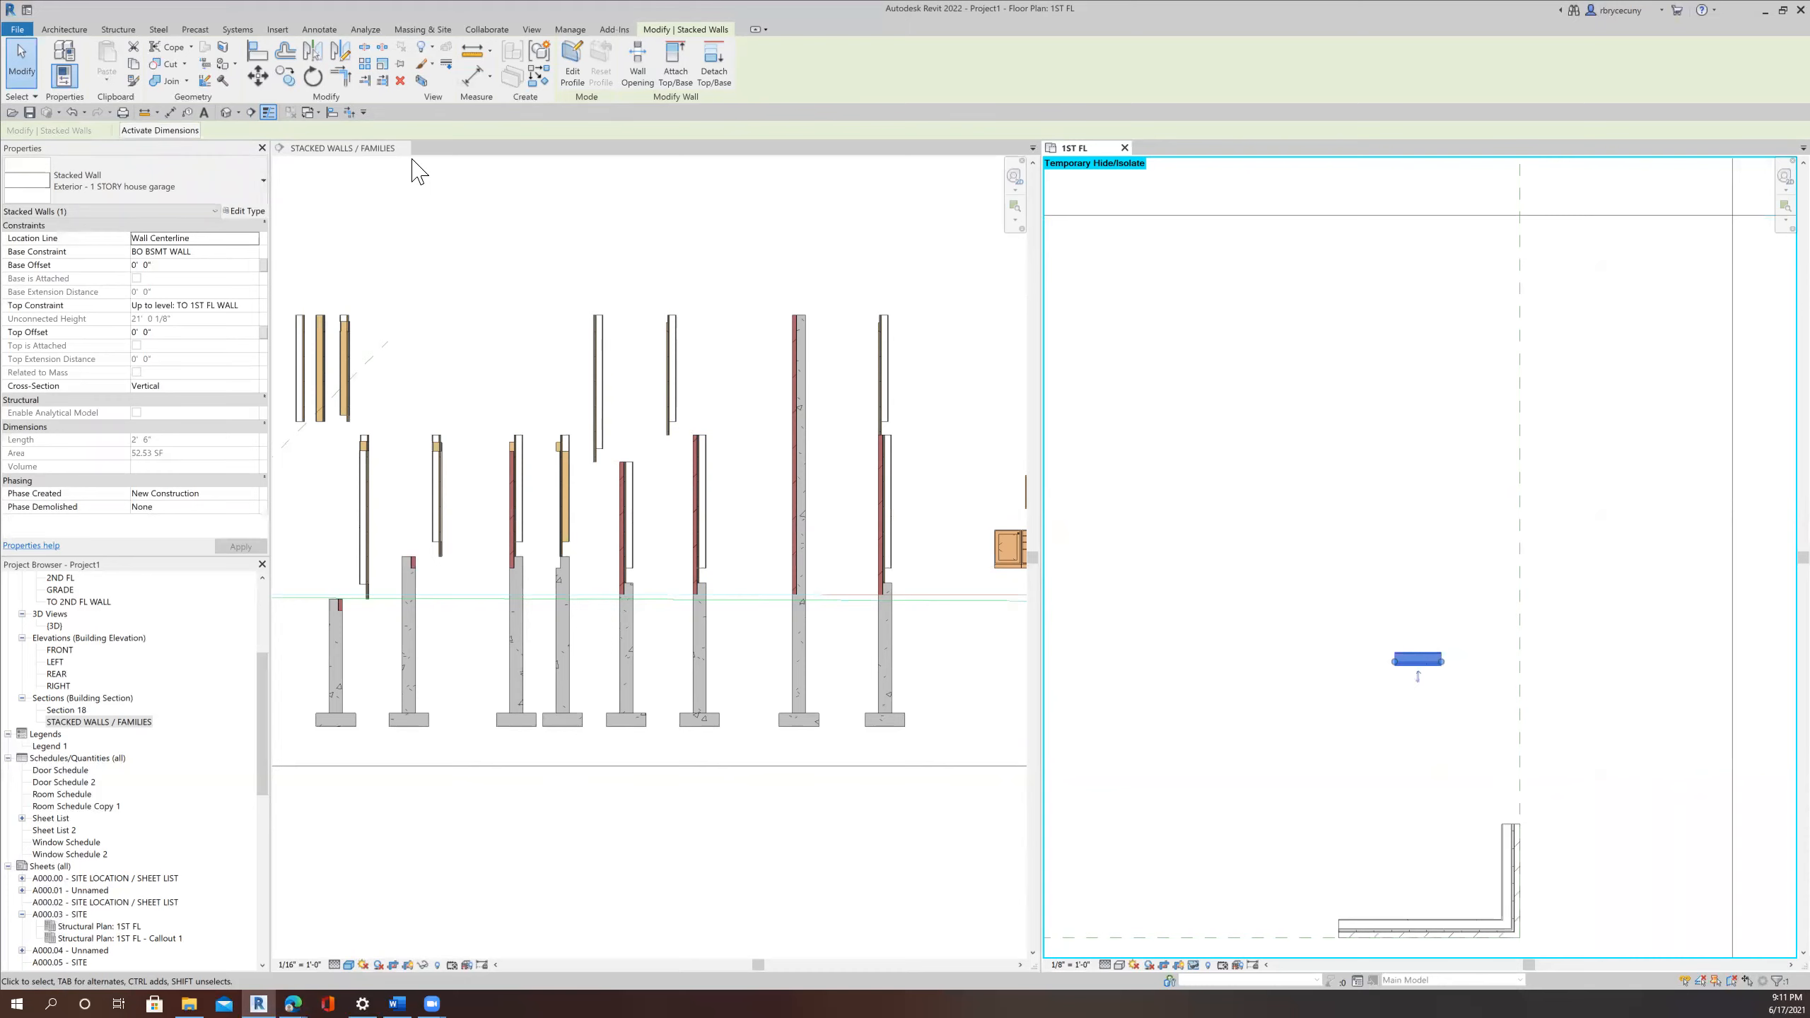
pyautogui.click(399, 151)
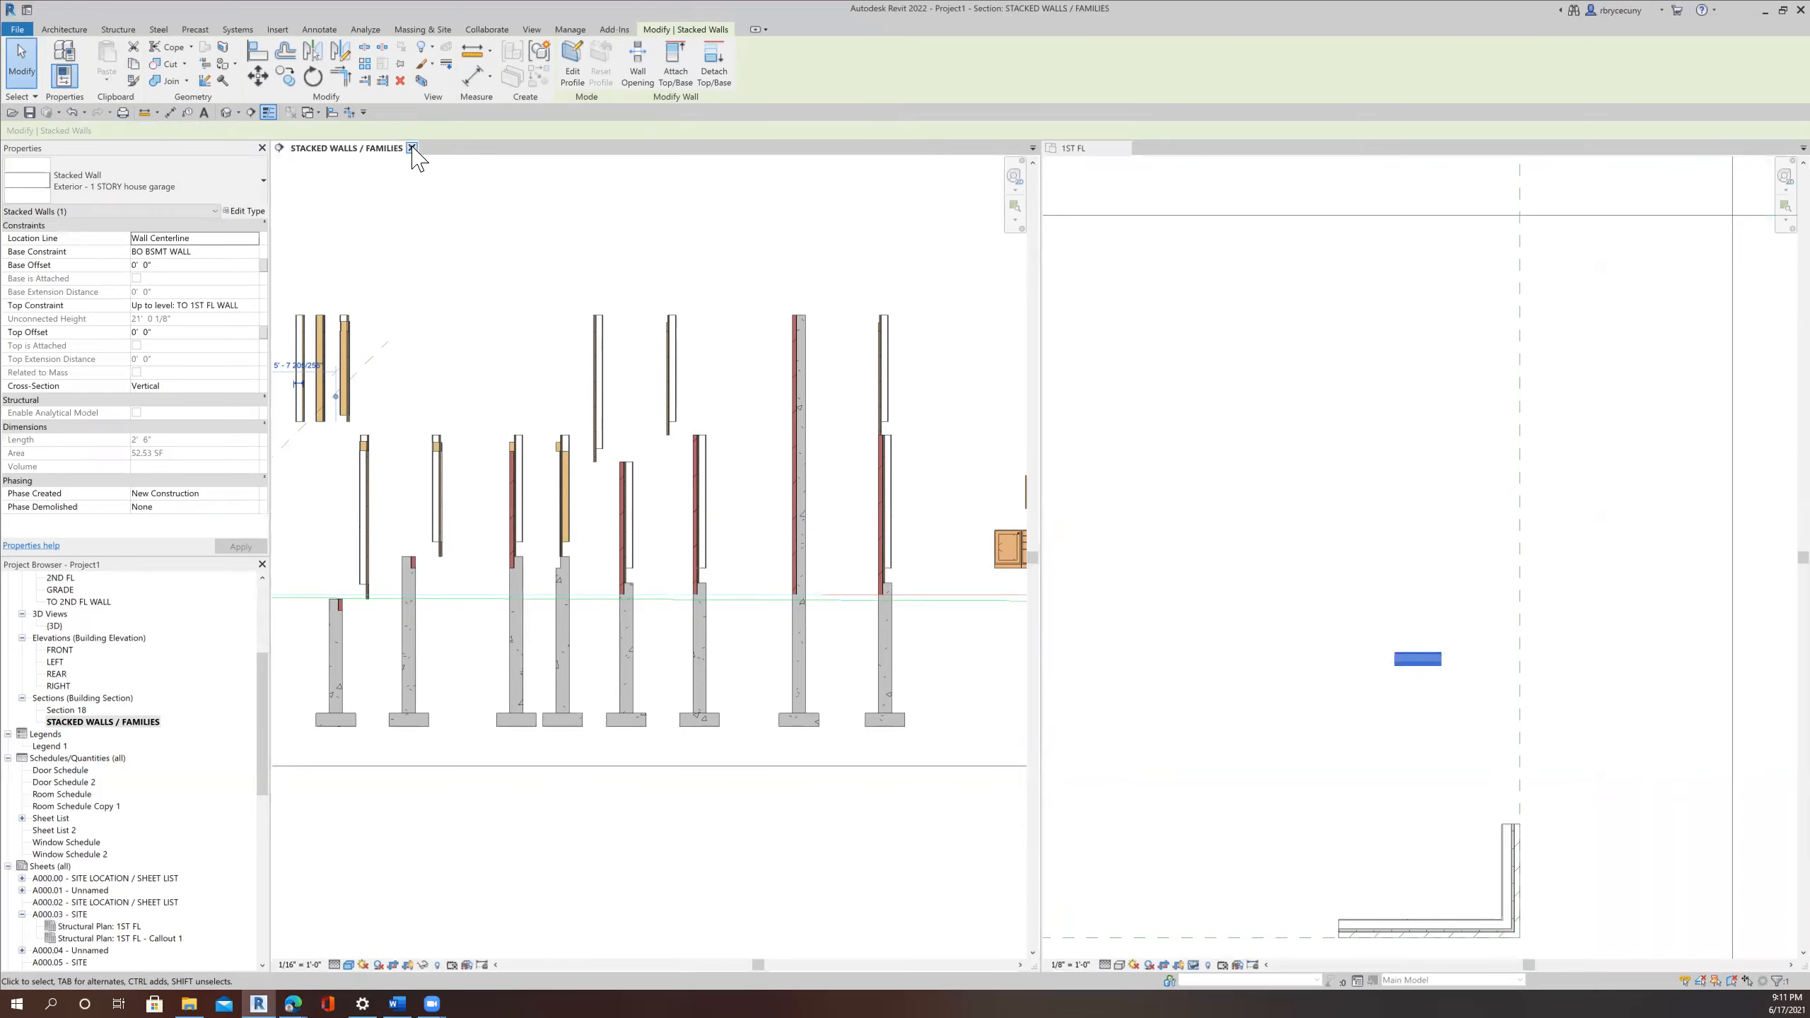
pyautogui.click(412, 149)
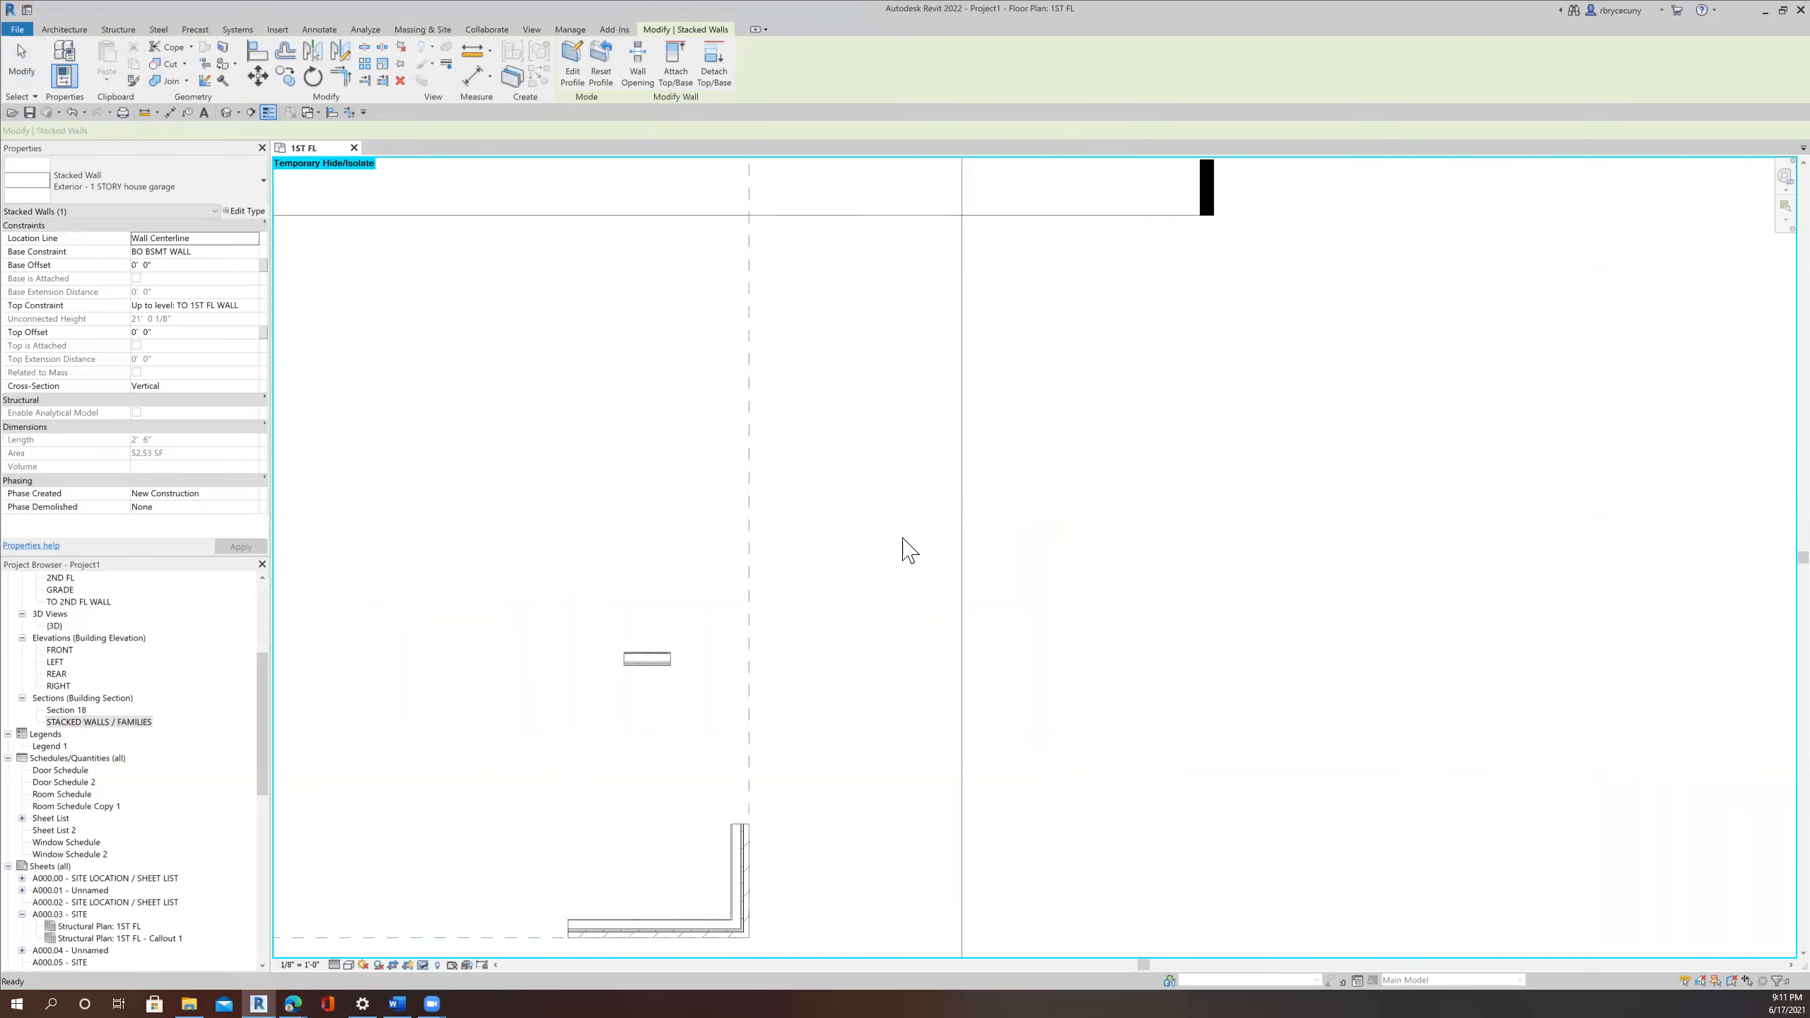
# Trim the moved horizontal wall and the vertical garage wall together into the garage's upper-right corner.
pyautogui.moveTo(865, 657); pyautogui.dragTo(841, 512, button='middle')
pyautogui.scroll(5, 851, 525)
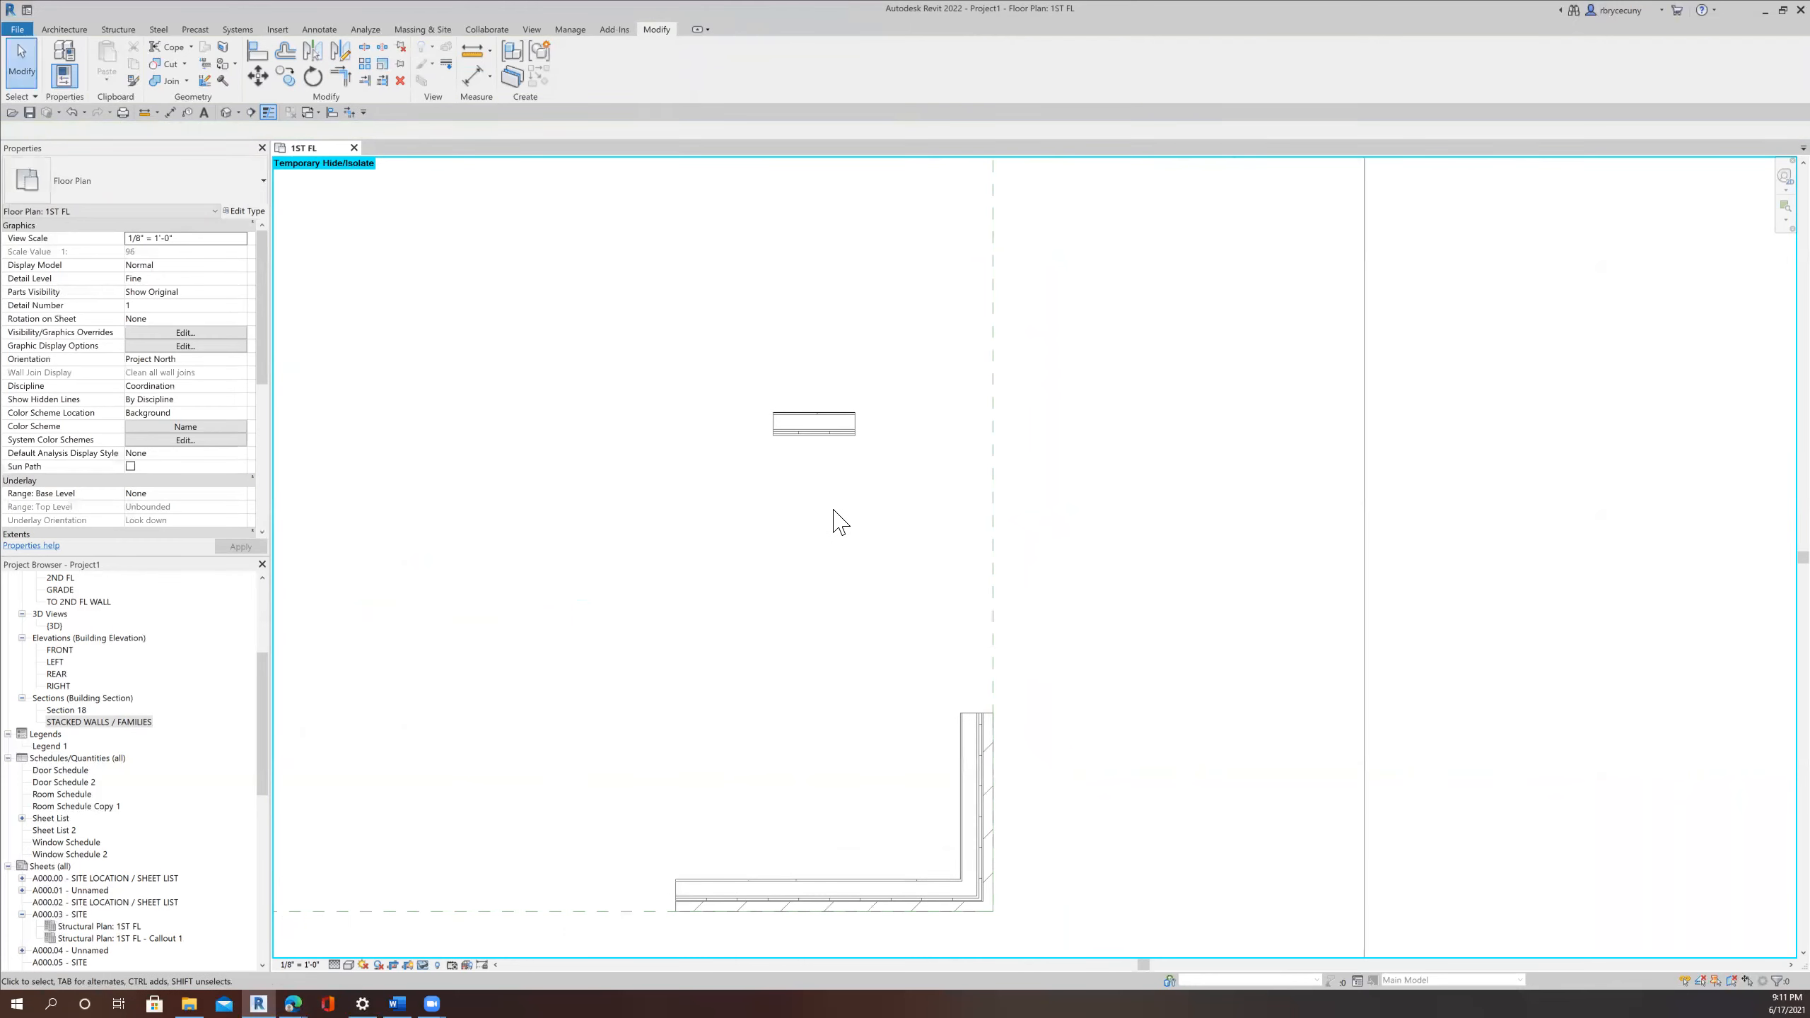
pyautogui.click(340, 76)
pyautogui.click(789, 427)
pyautogui.click(966, 766)
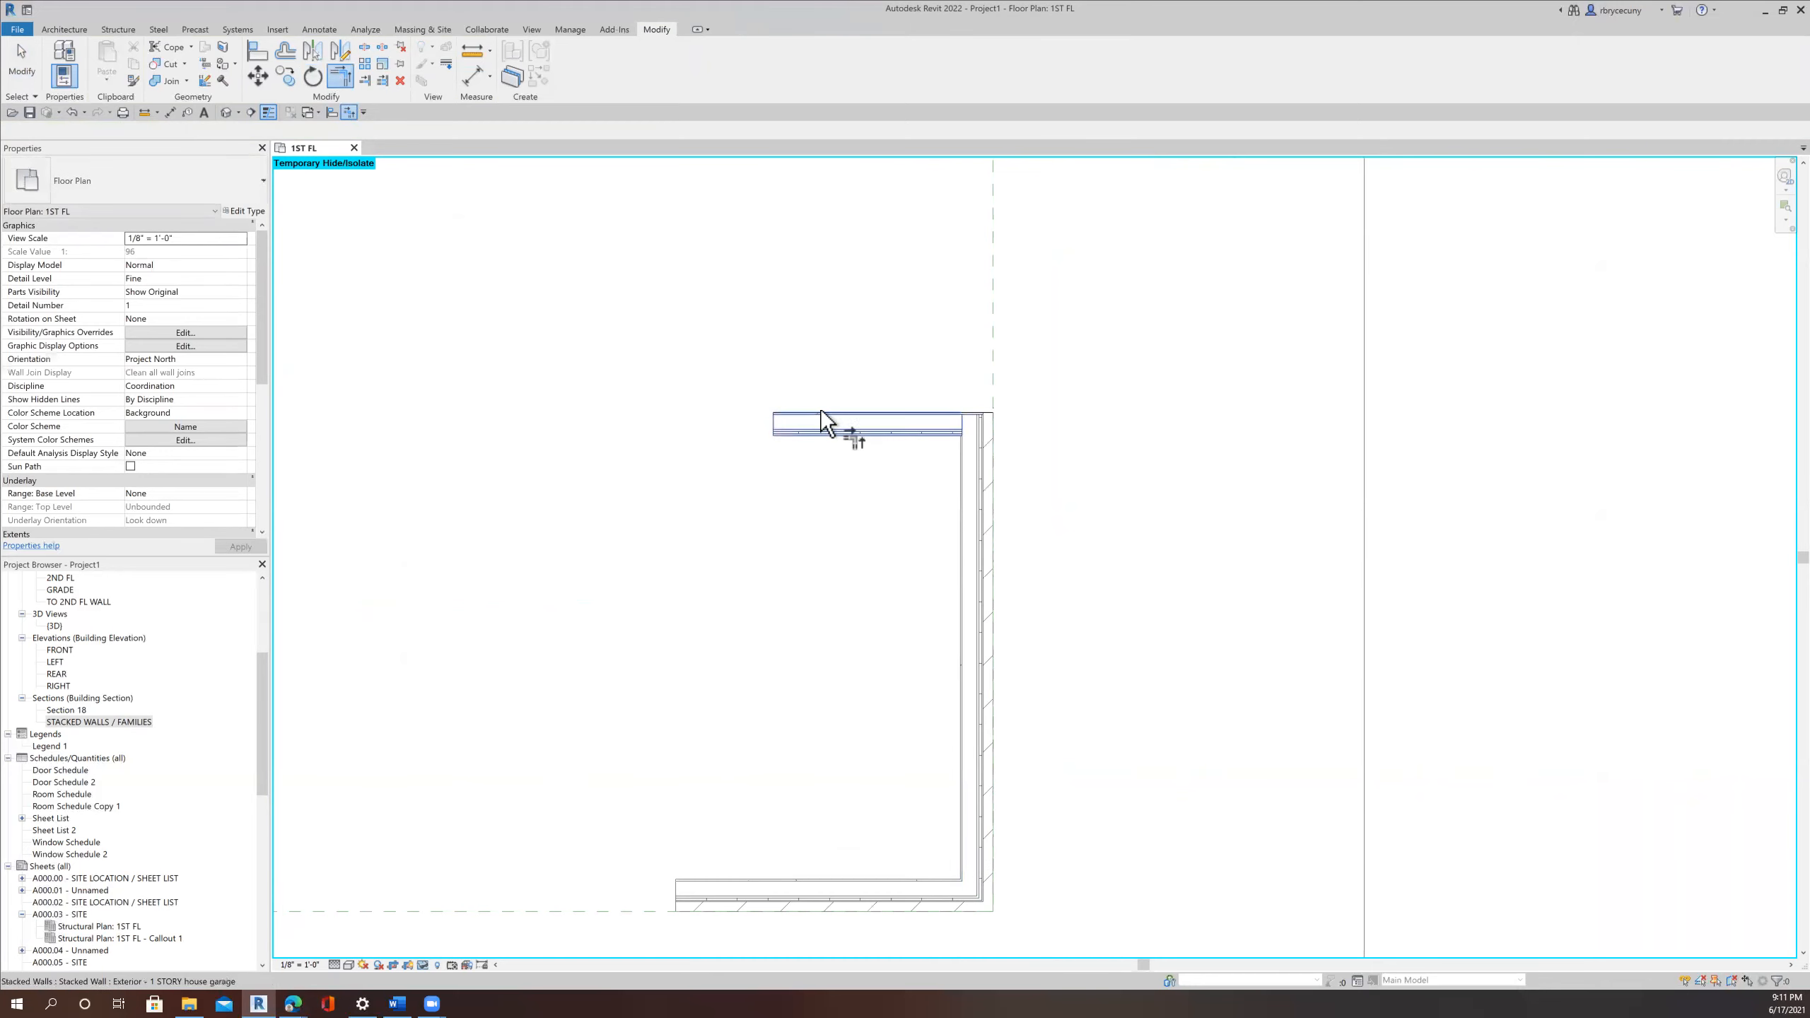
pyautogui.scroll(-2, 820, 634)
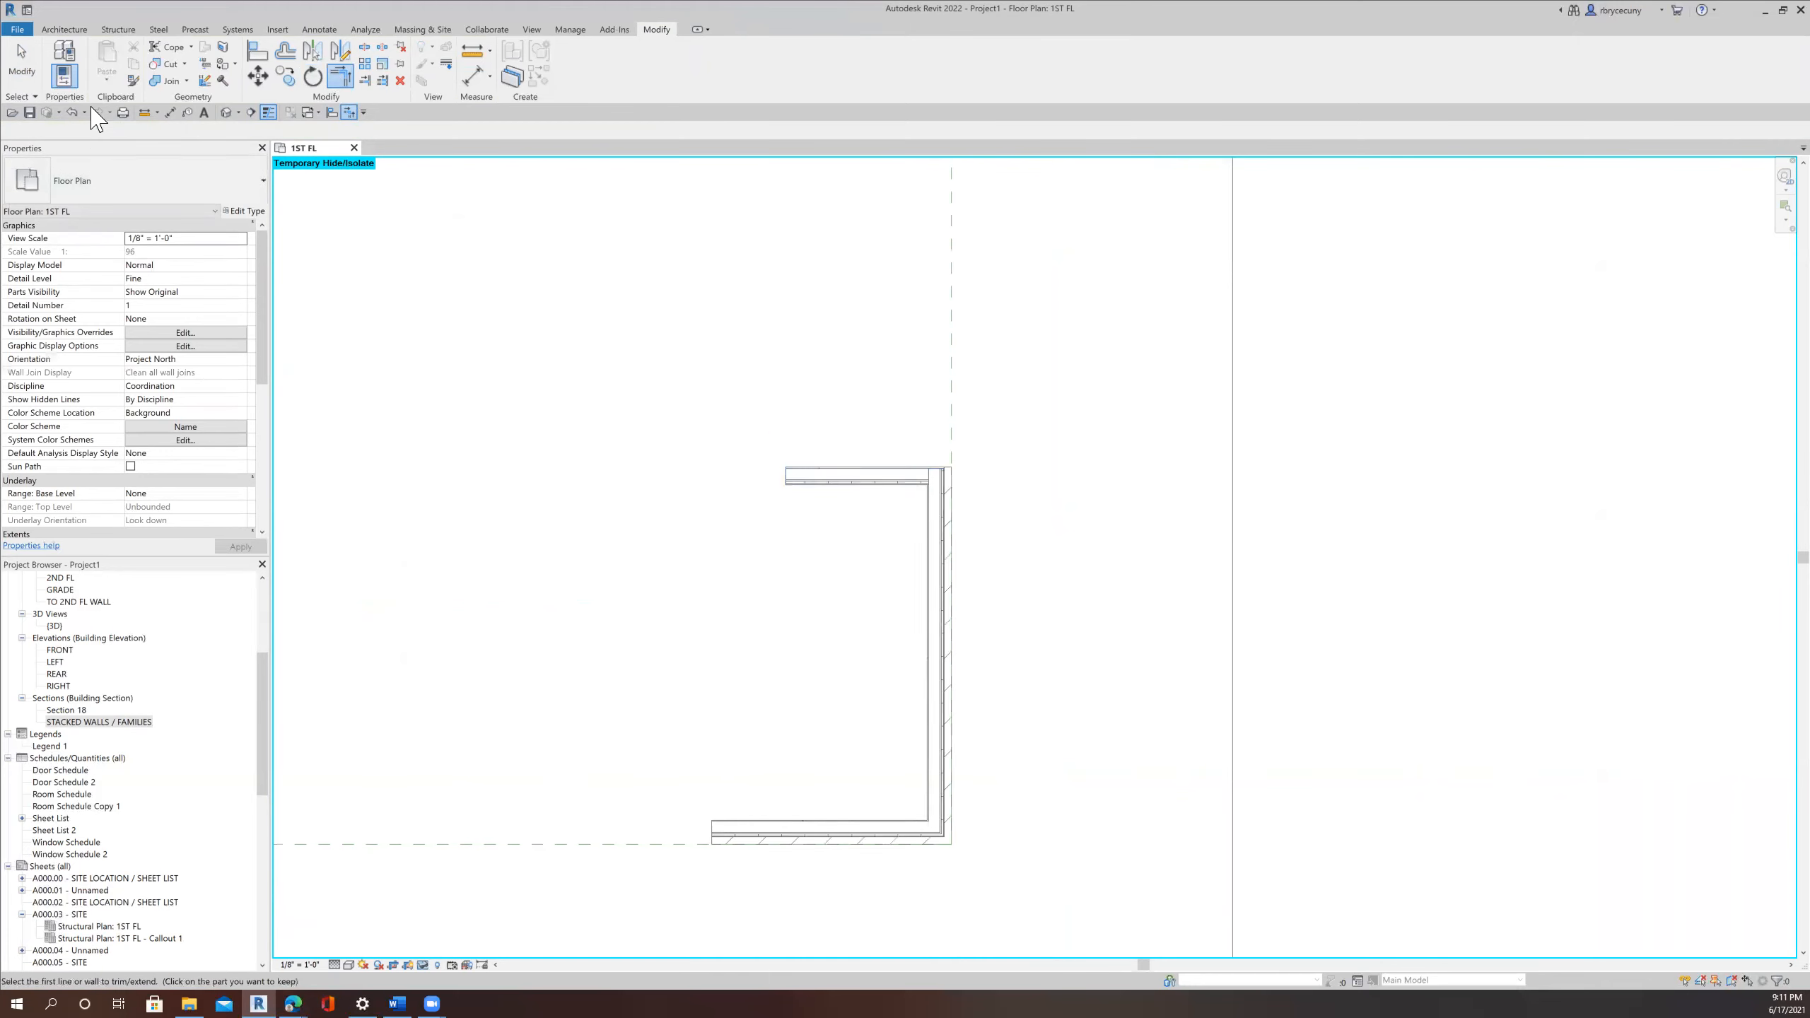
pyautogui.click(22, 71)
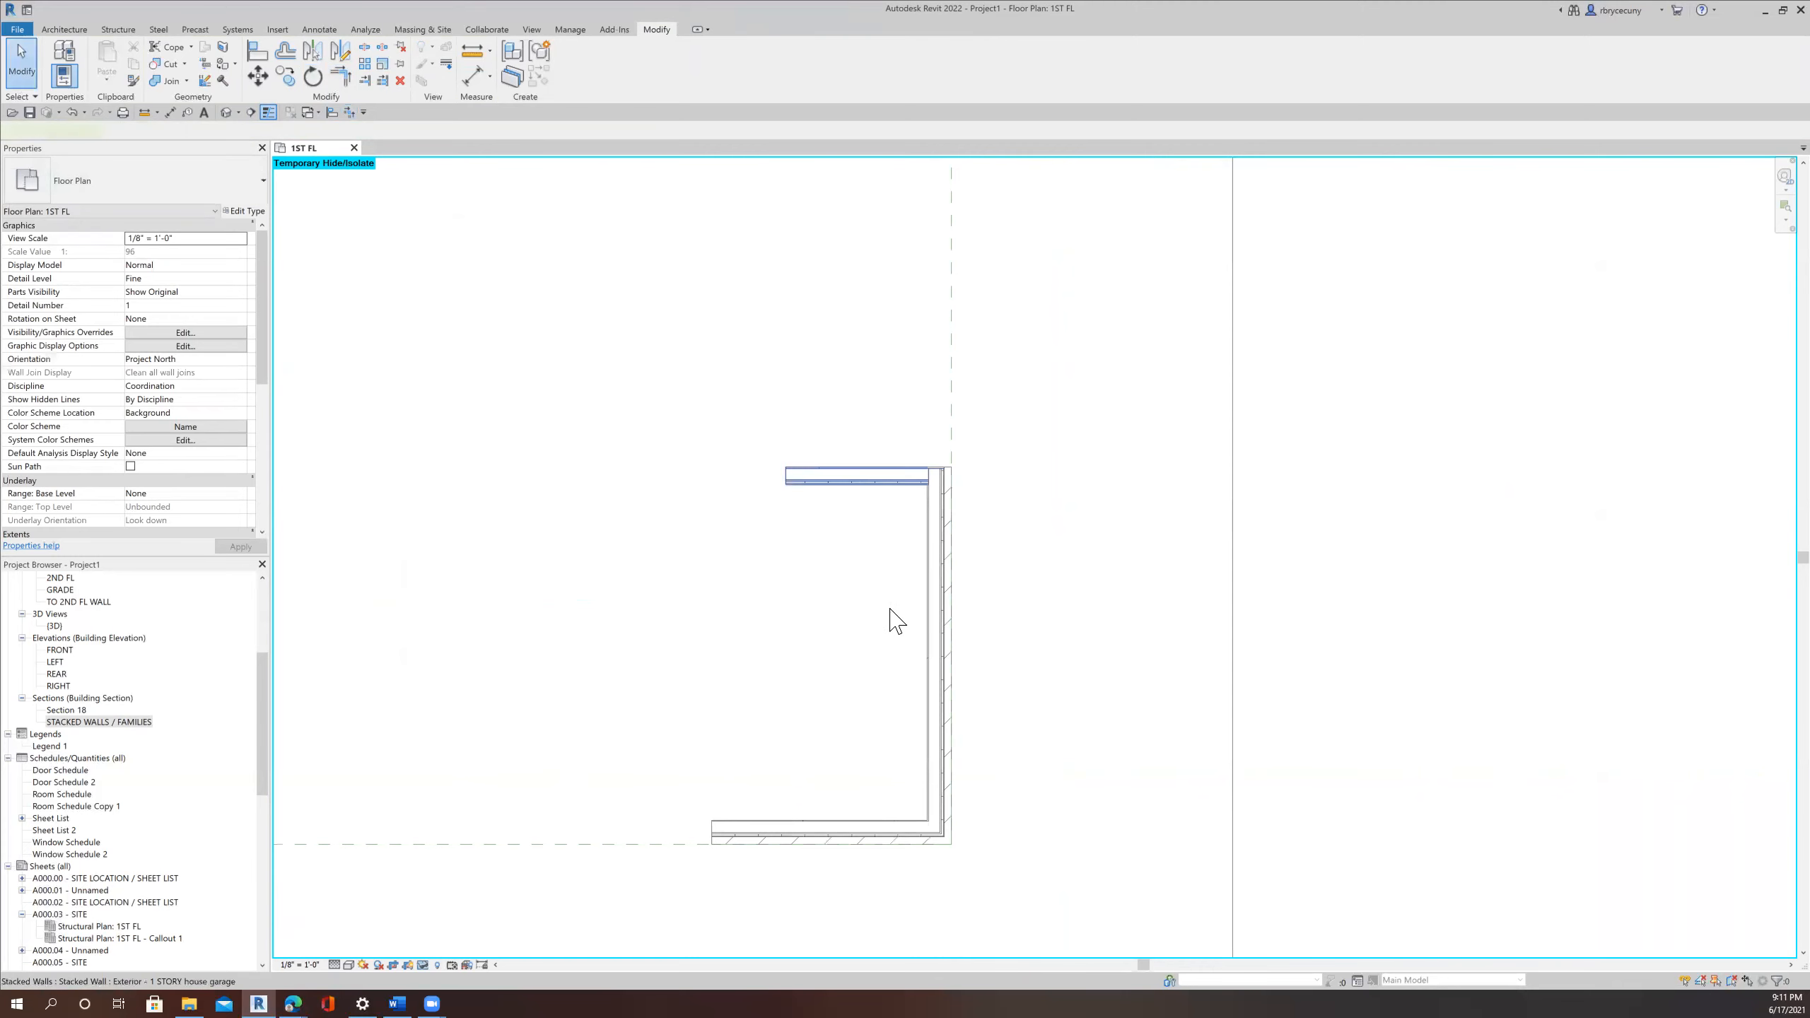
# Copy the upper garage wall to the left and rotate the copy 90 degrees to make it vertical.
pyautogui.click(795, 476)
pyautogui.click(285, 75)
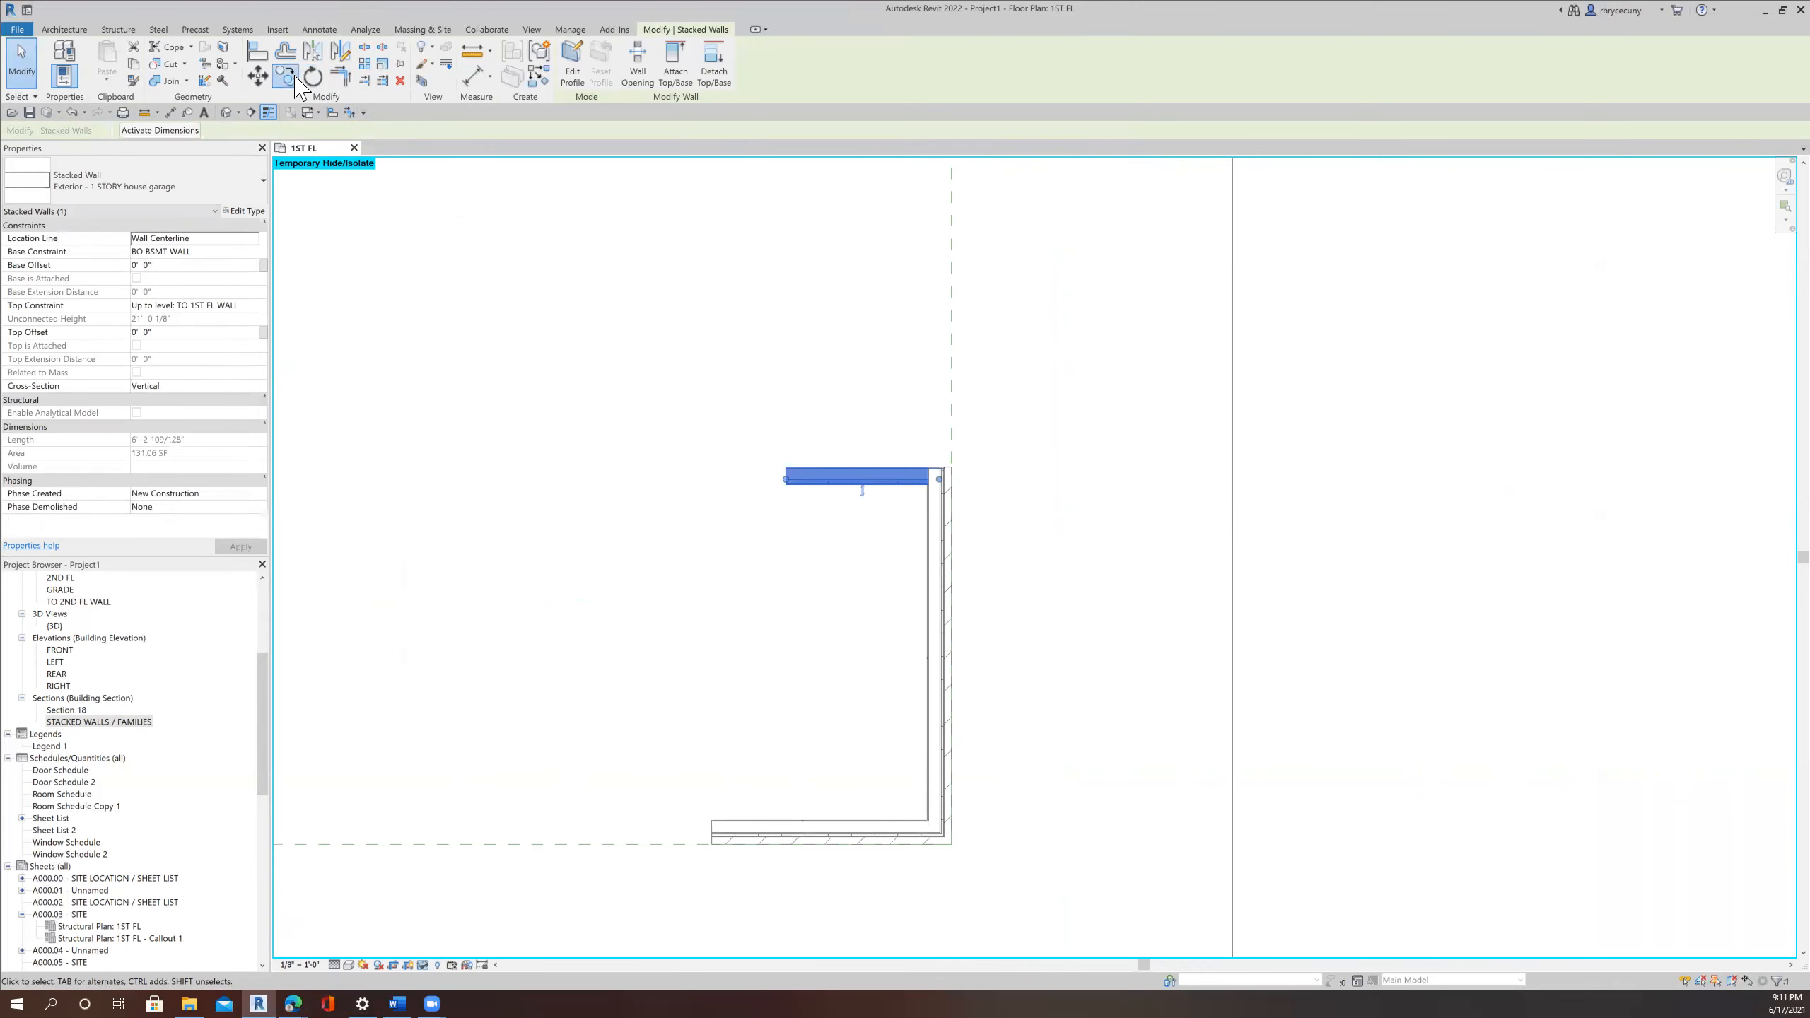
pyautogui.click(837, 649)
pyautogui.click(651, 676)
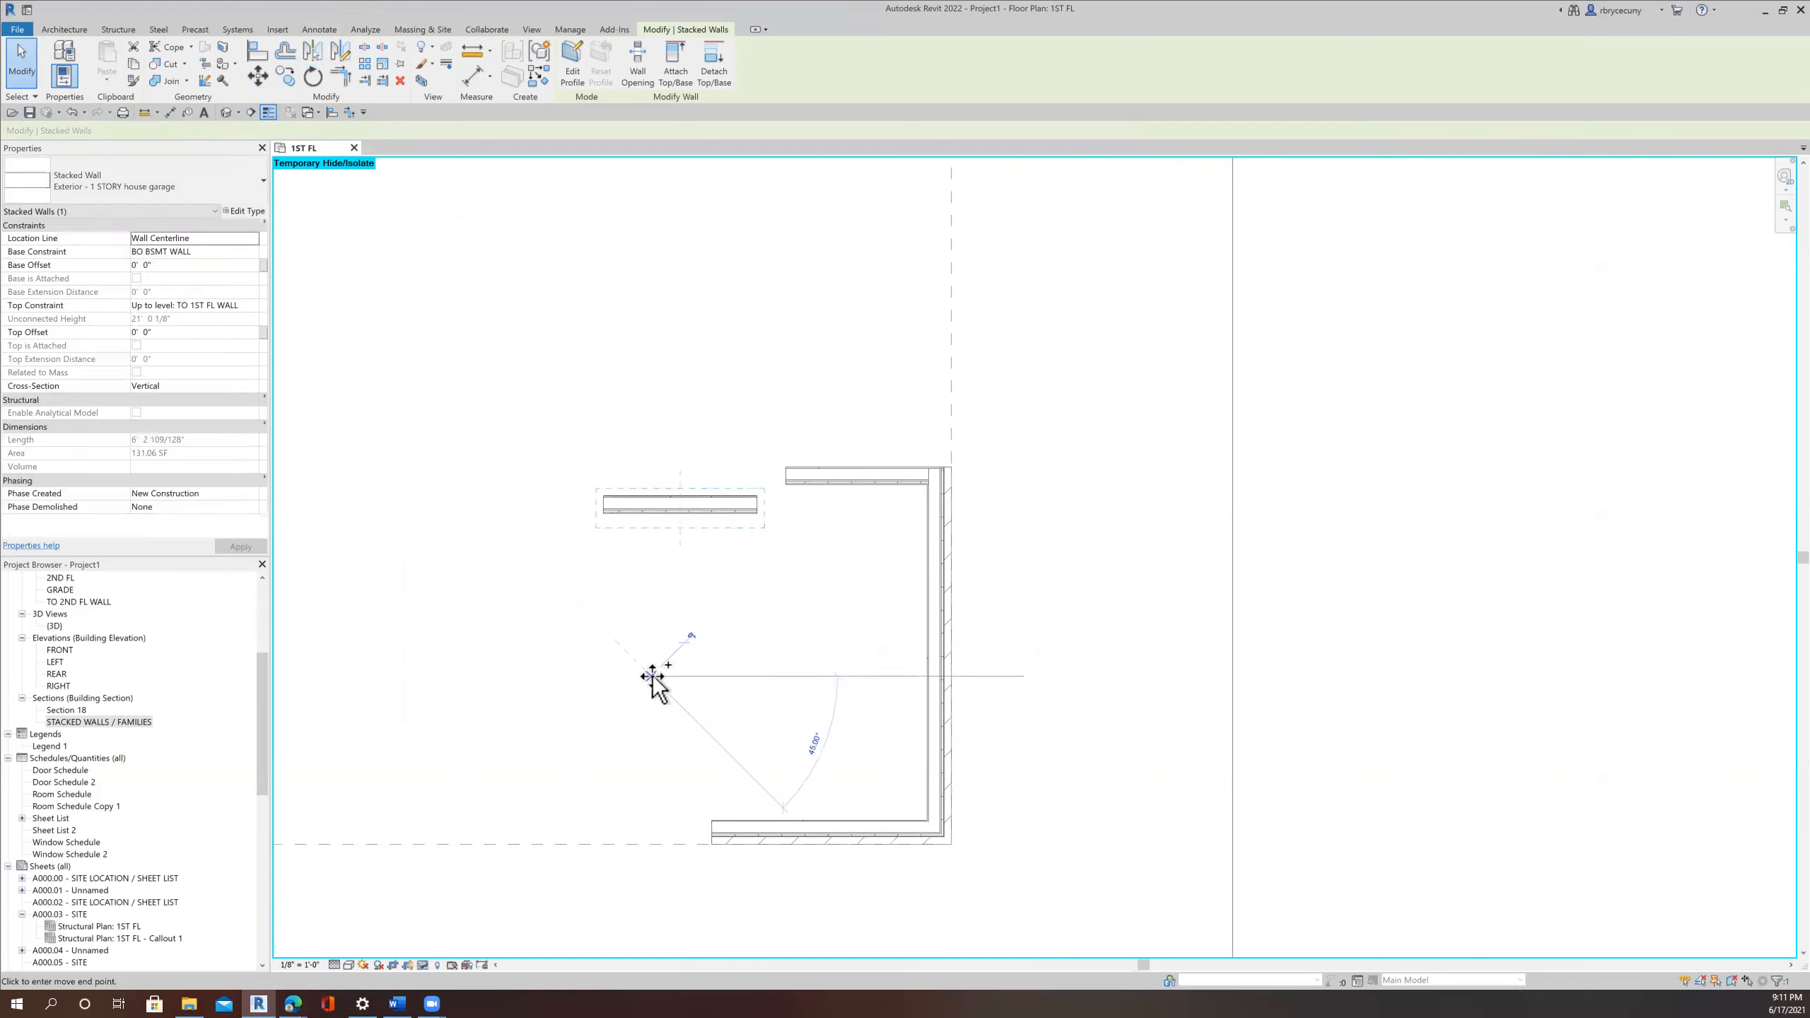
pyautogui.click(312, 75)
pyautogui.click(609, 457)
pyautogui.write('90')
pyautogui.press('Return')
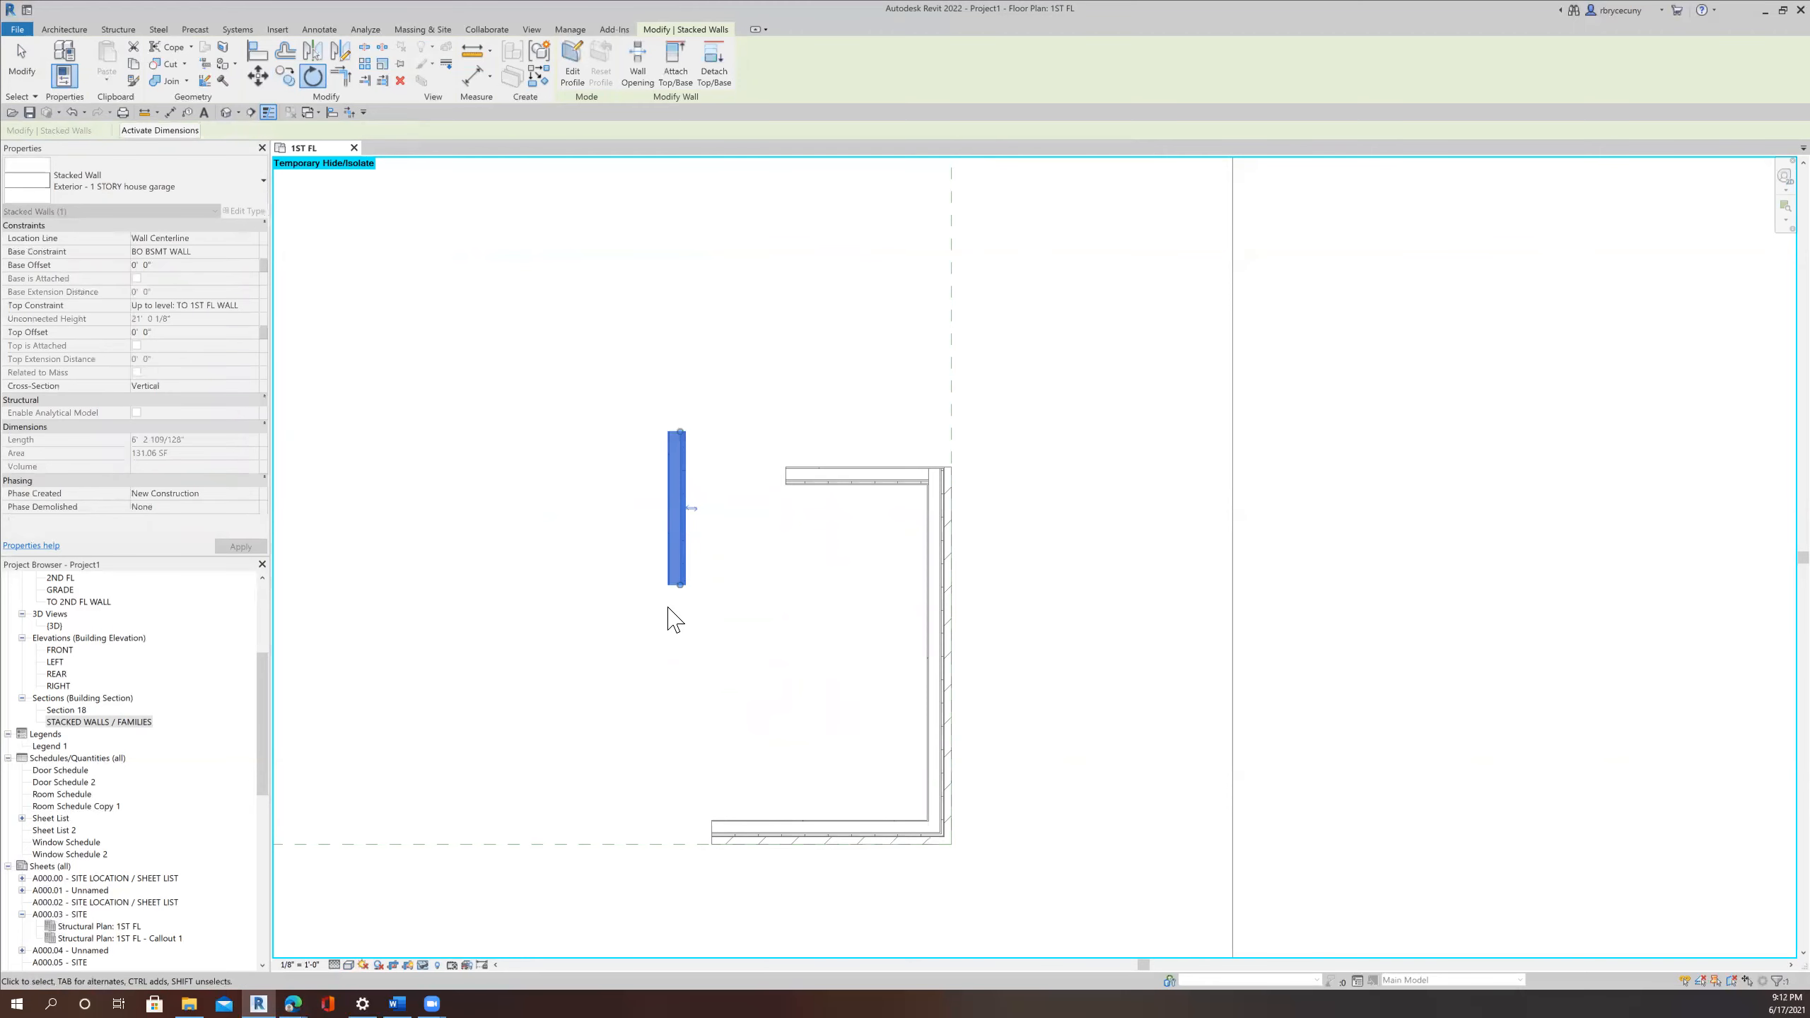
# Trim the rotated wall to the lower and upper garage walls to close the garage rectangle.
pyautogui.click(350, 77)
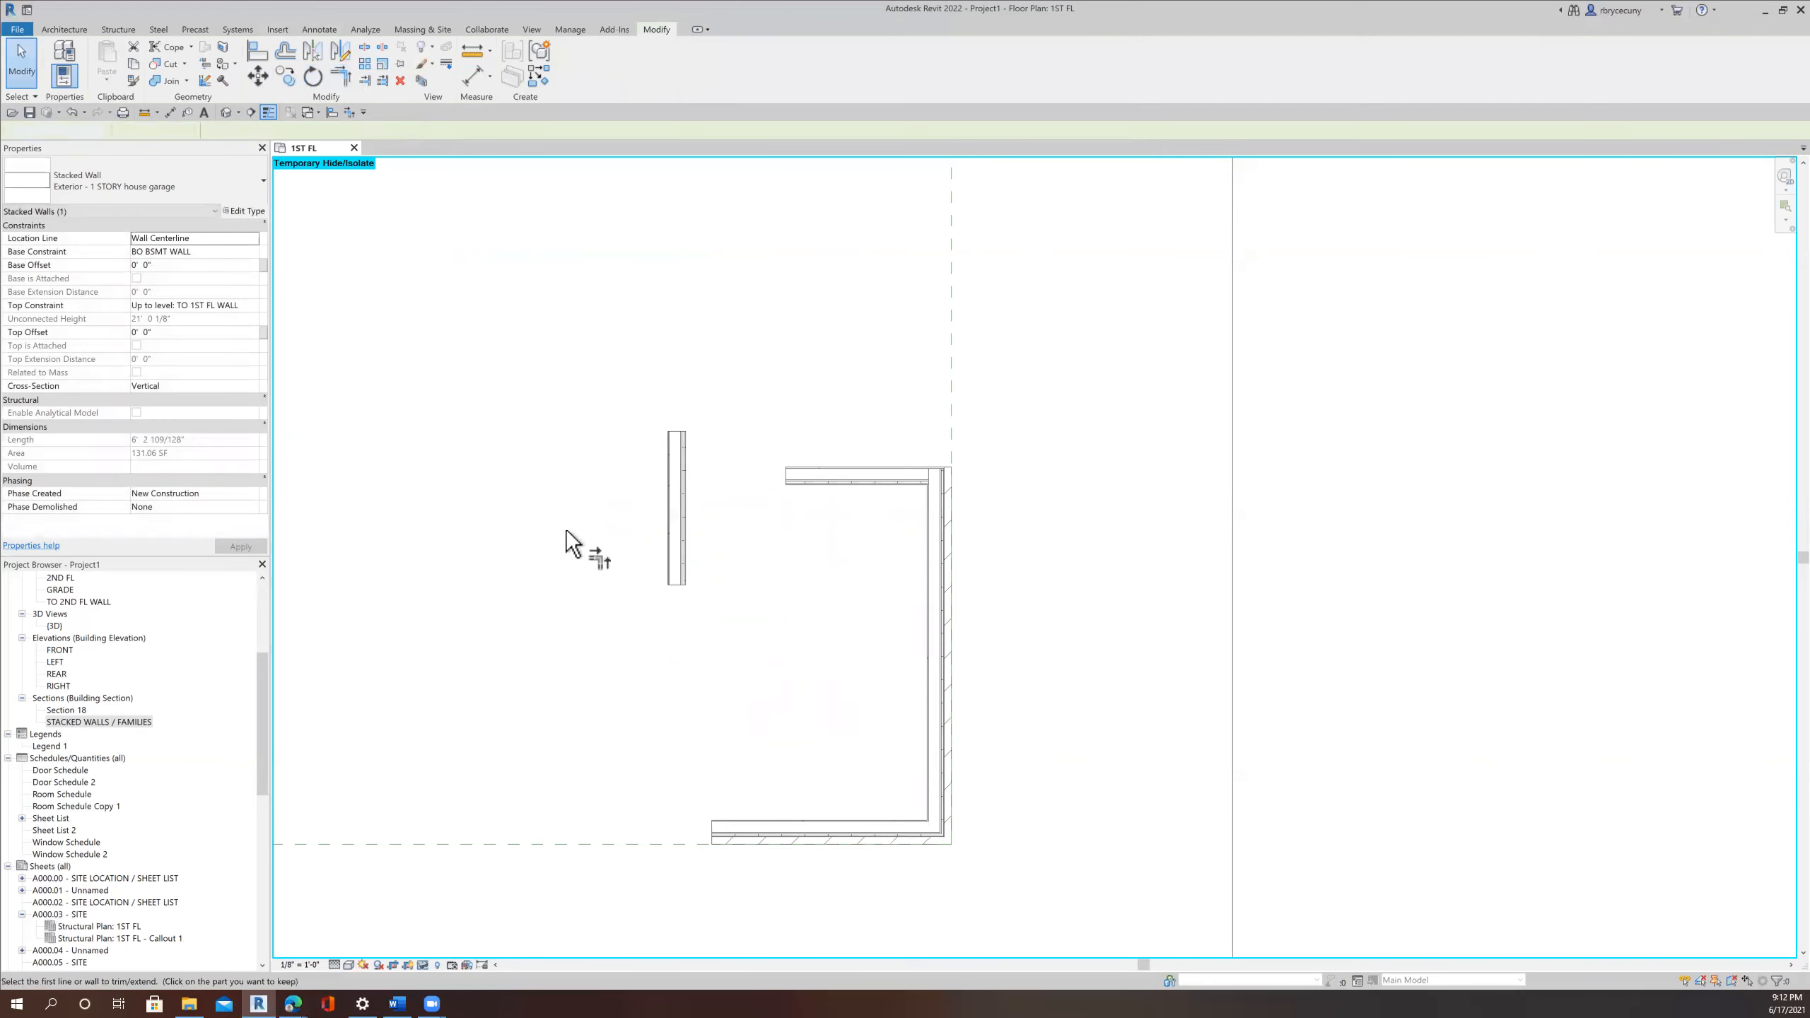
pyautogui.click(794, 835)
pyautogui.click(683, 563)
pyautogui.click(840, 476)
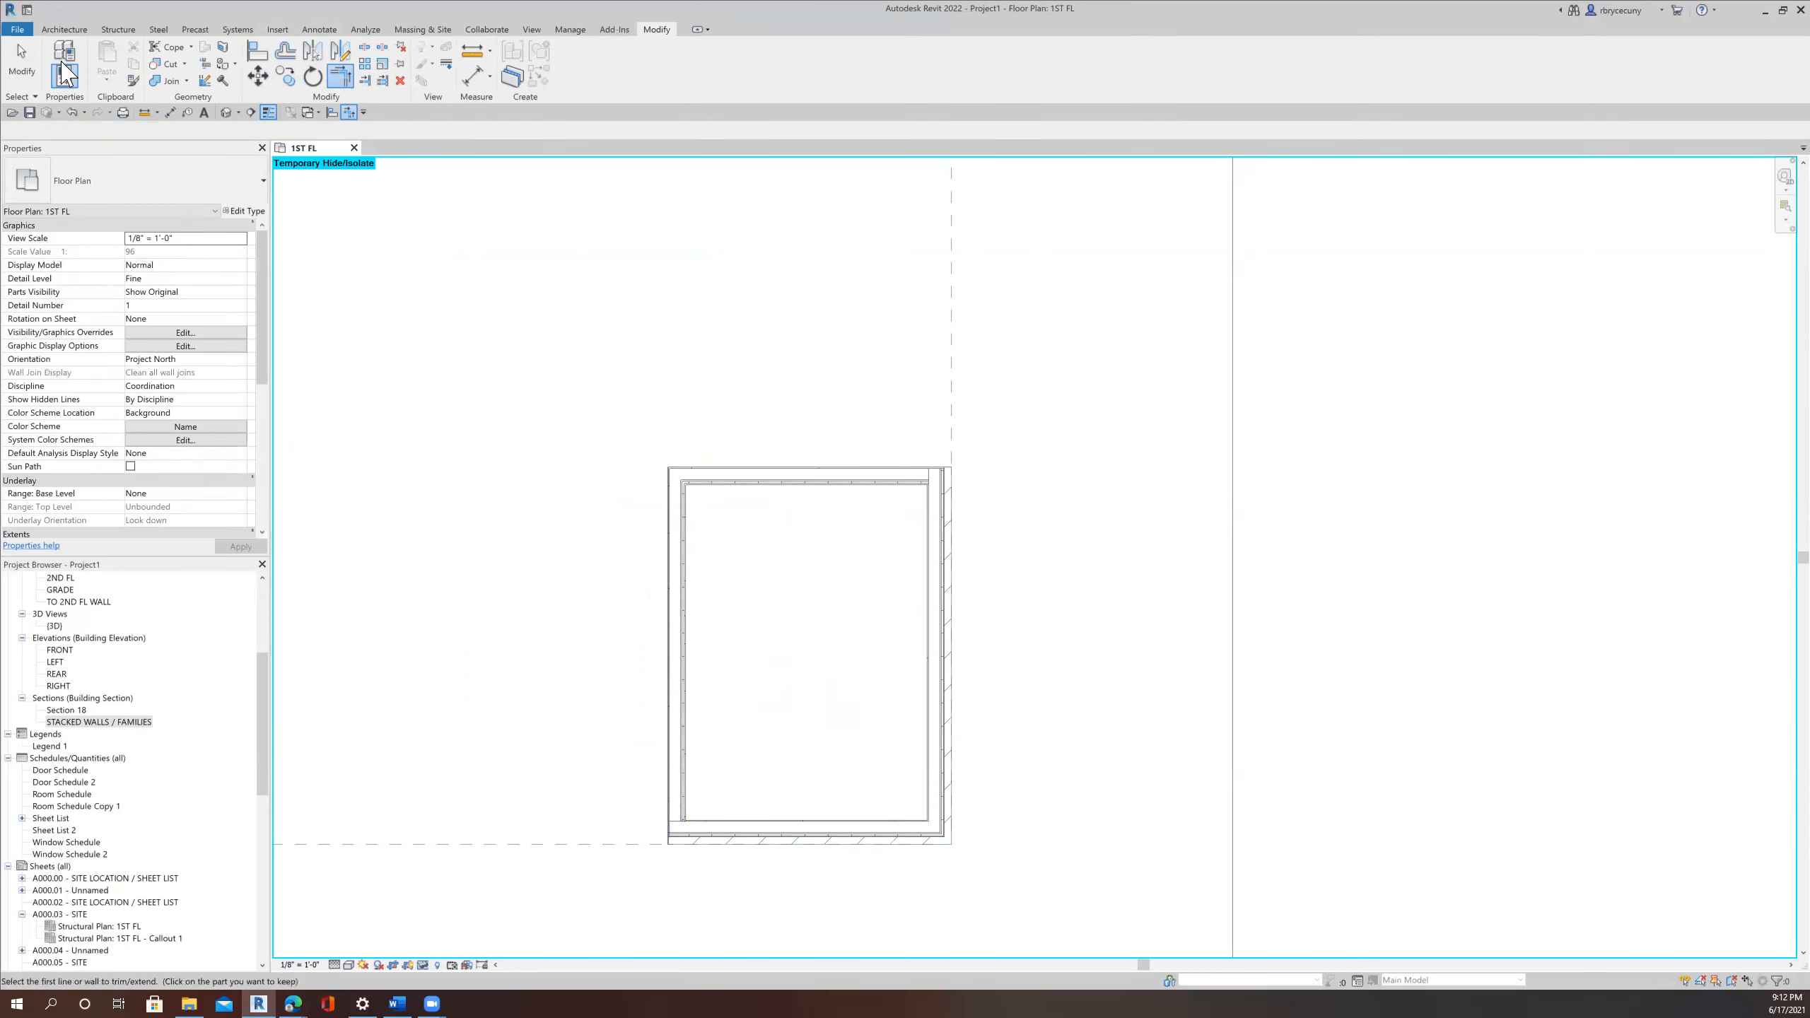
pyautogui.press('Escape')
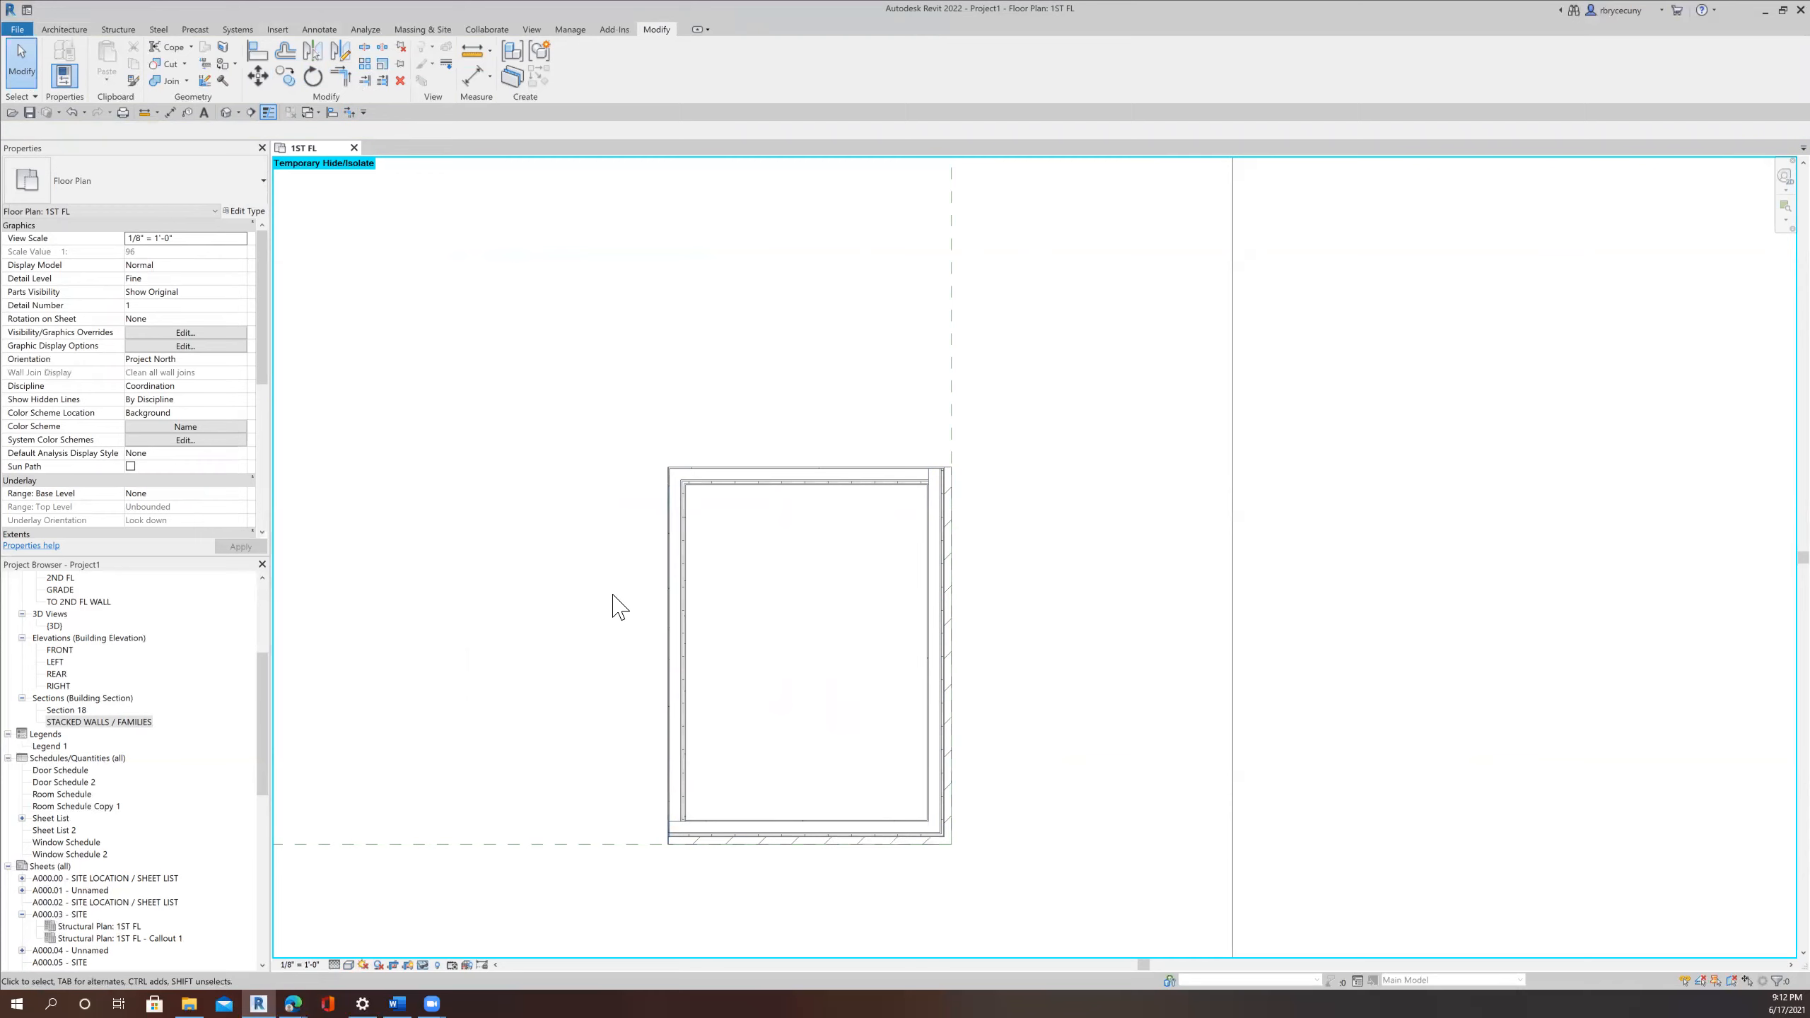
# Add aligned dimensions between the opposite garage walls for the garage's width and depth.
pyautogui.click(170, 111)
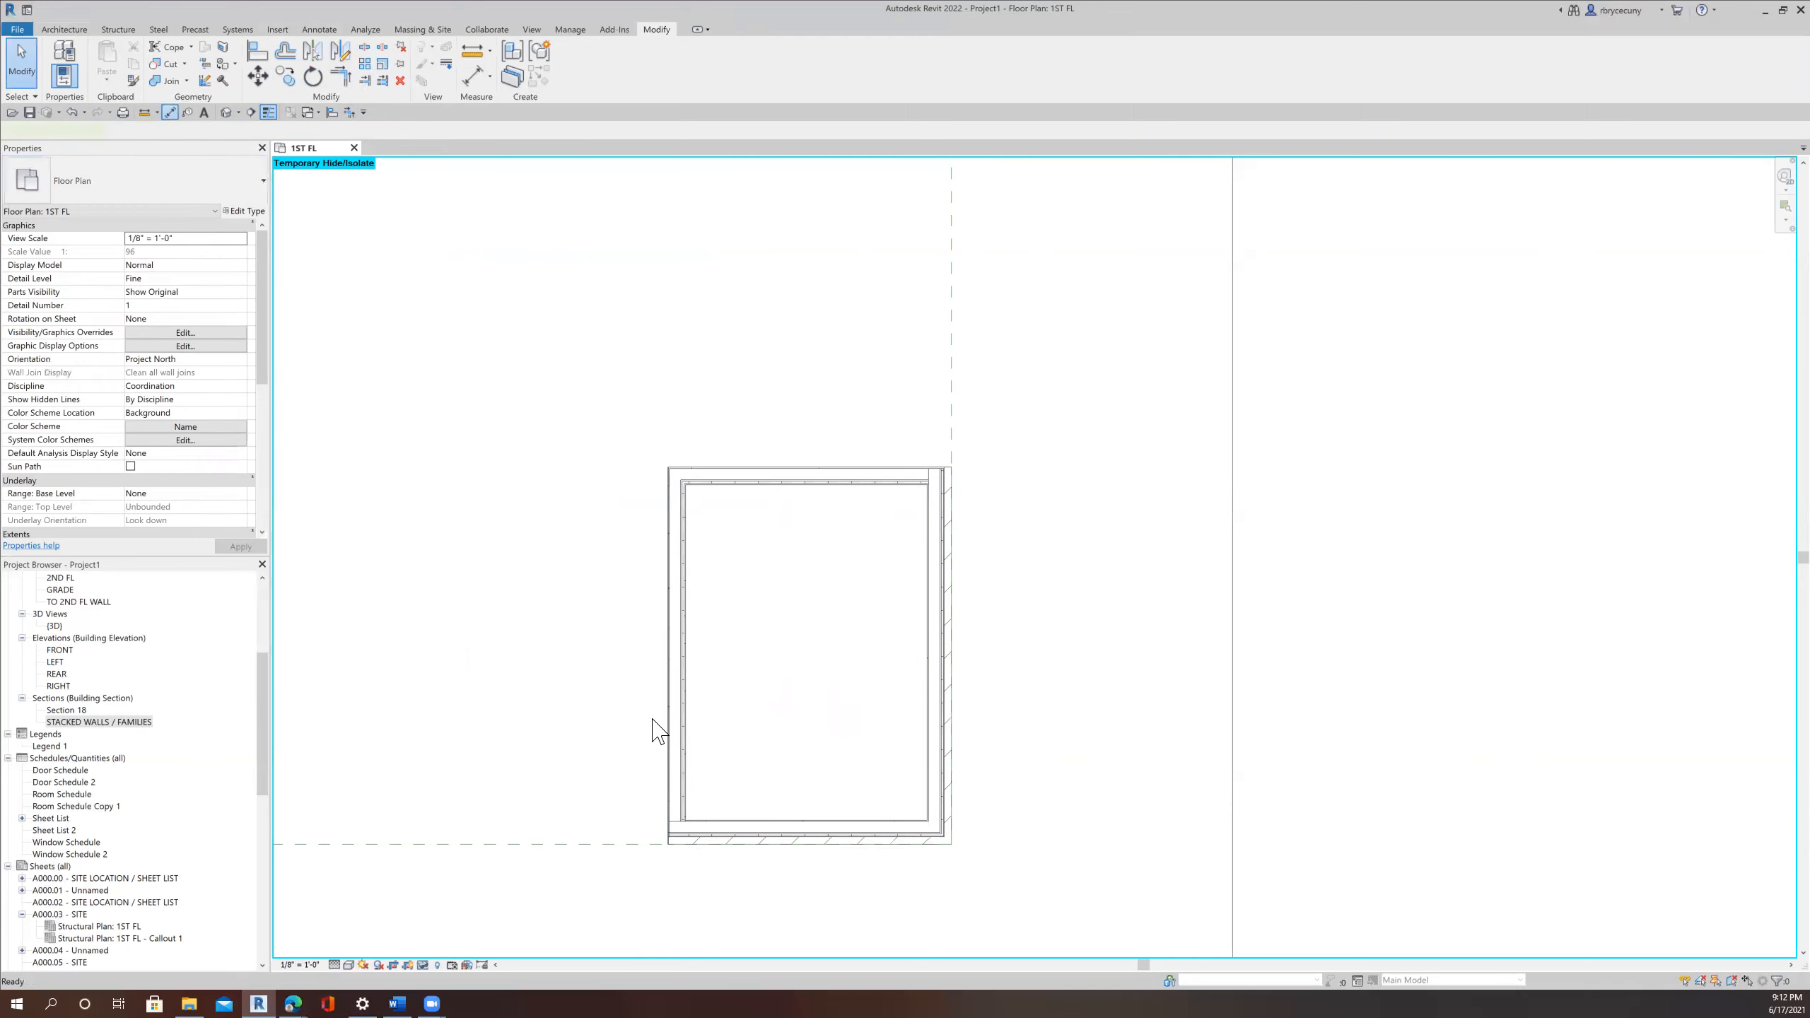
pyautogui.click(926, 776)
pyautogui.click(1059, 799)
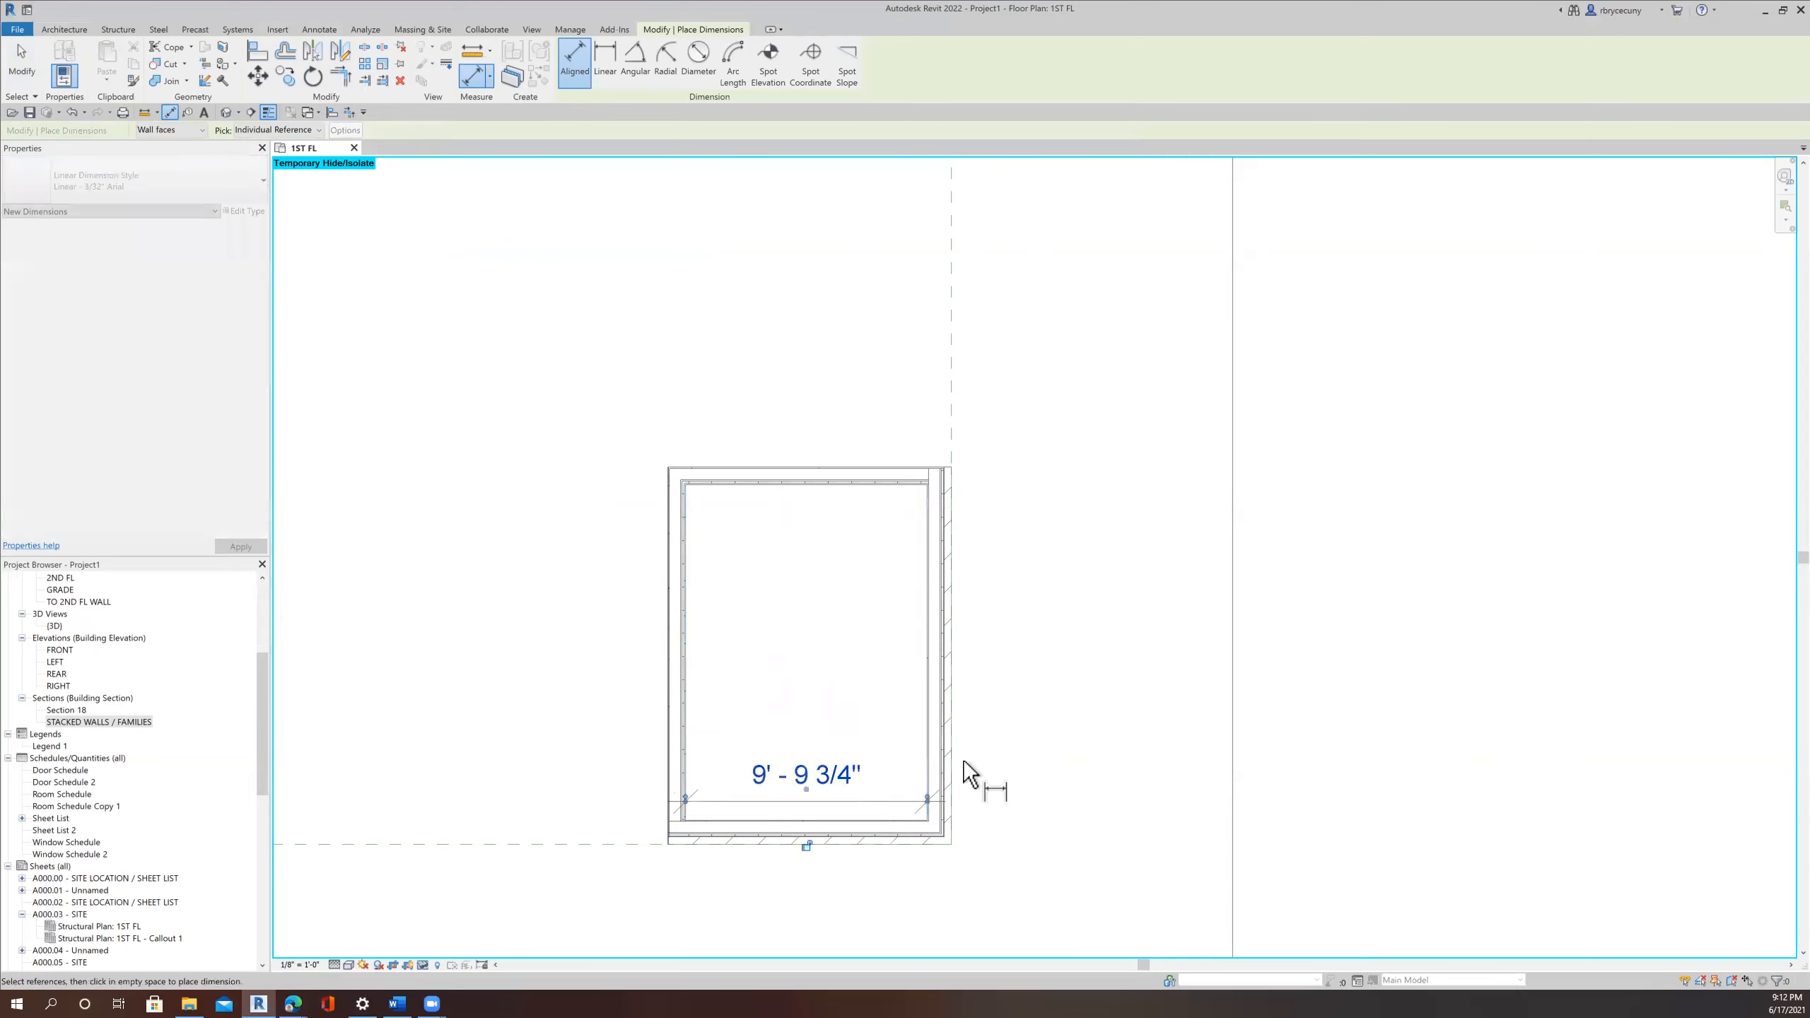
pyautogui.click(874, 820)
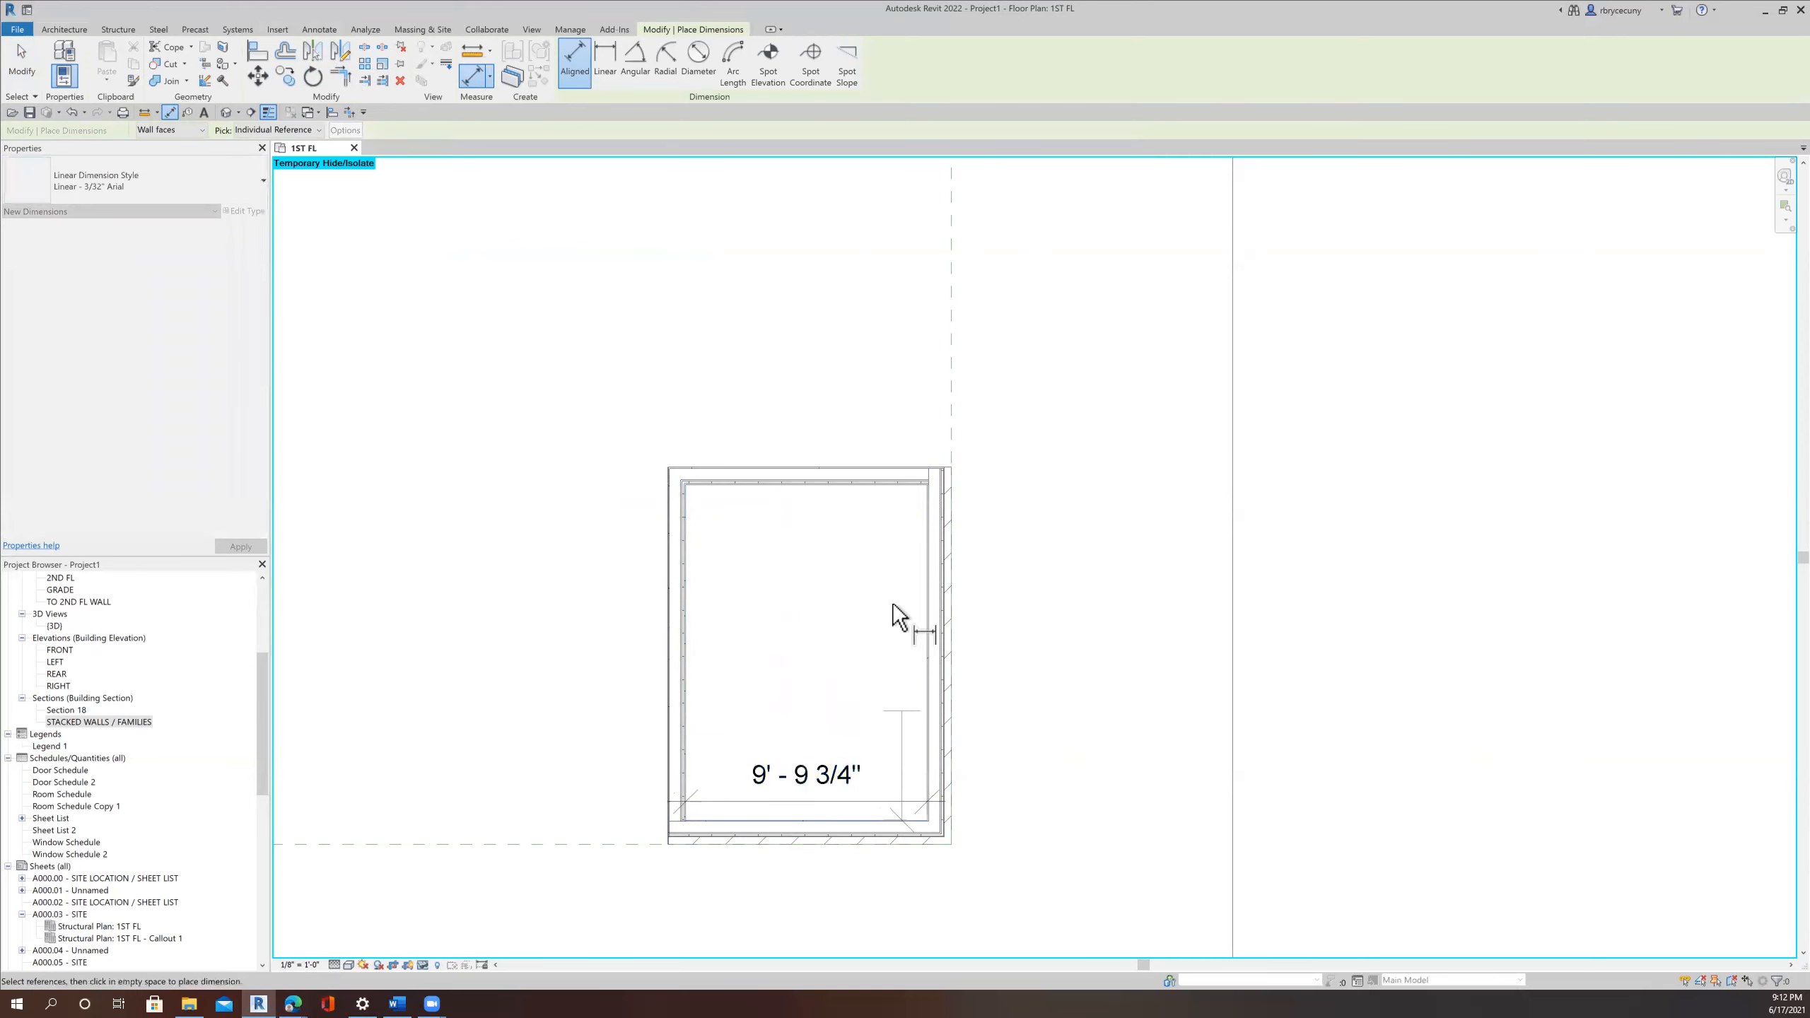
pyautogui.click(869, 485)
pyautogui.click(871, 363)
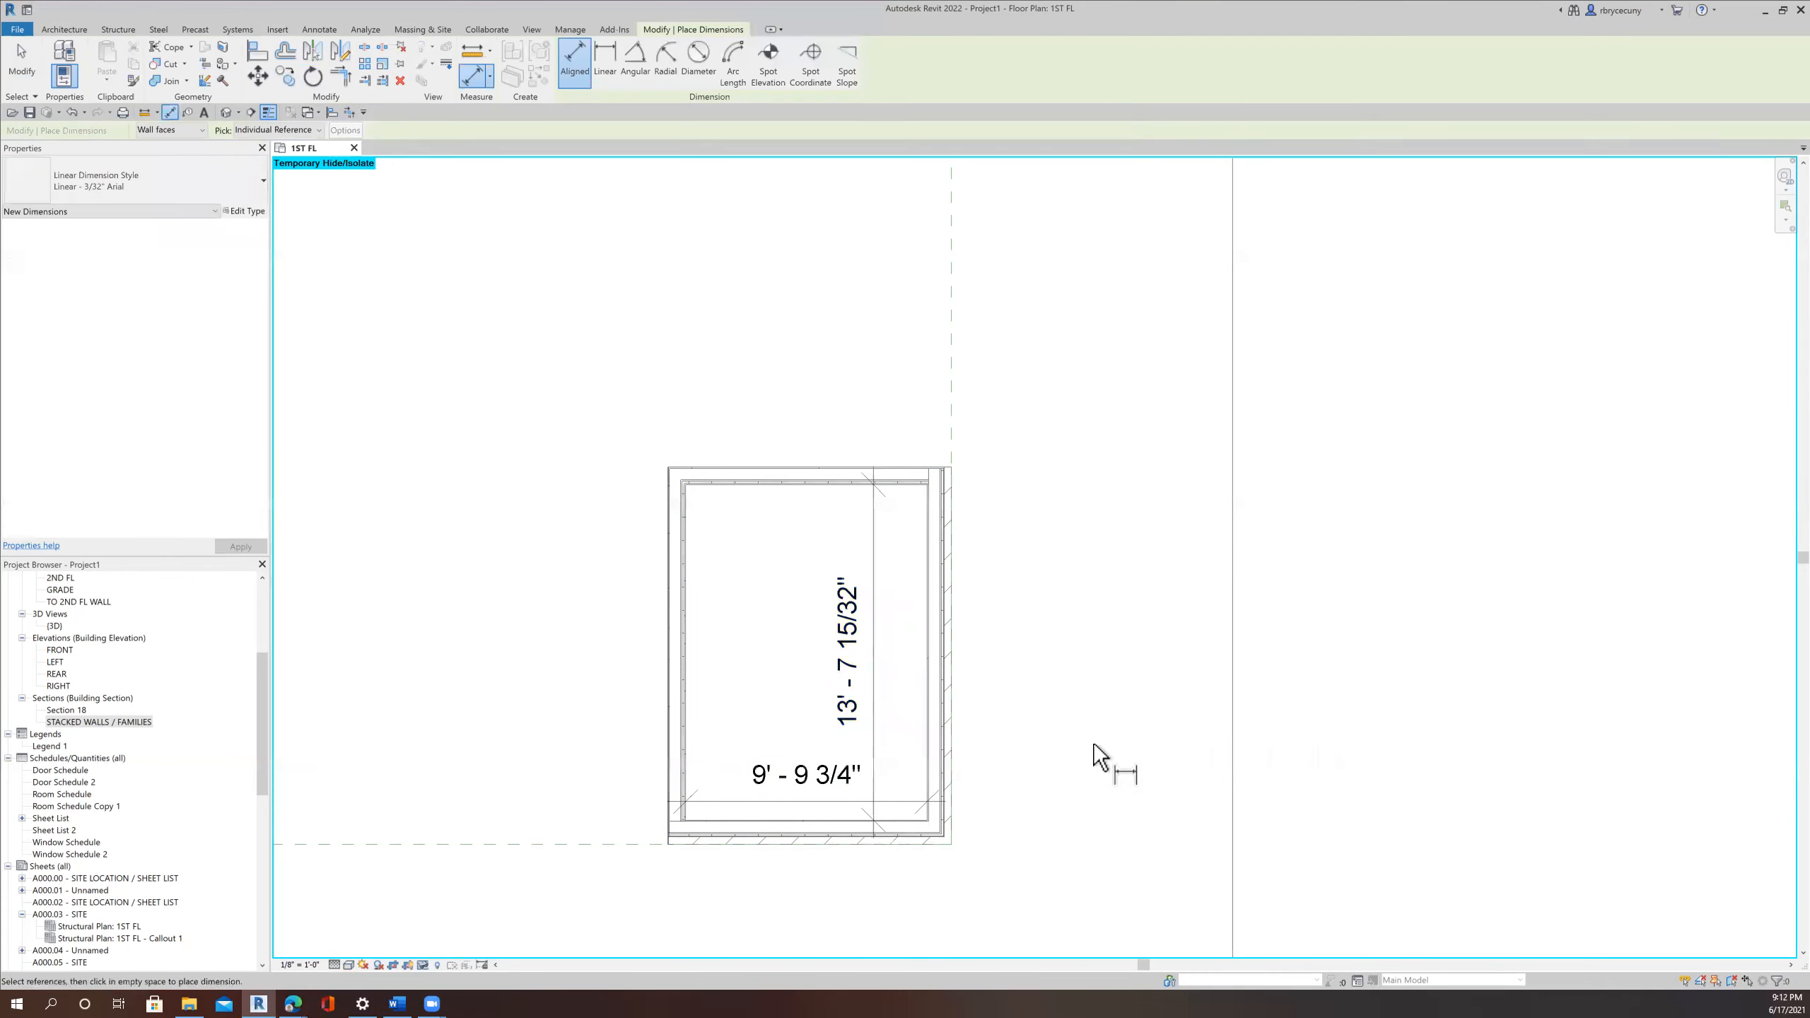
pyautogui.press('Escape')
pyautogui.moveTo(1136, 692); pyautogui.dragTo(1150, 614, button='middle')
pyautogui.click(40, 77)
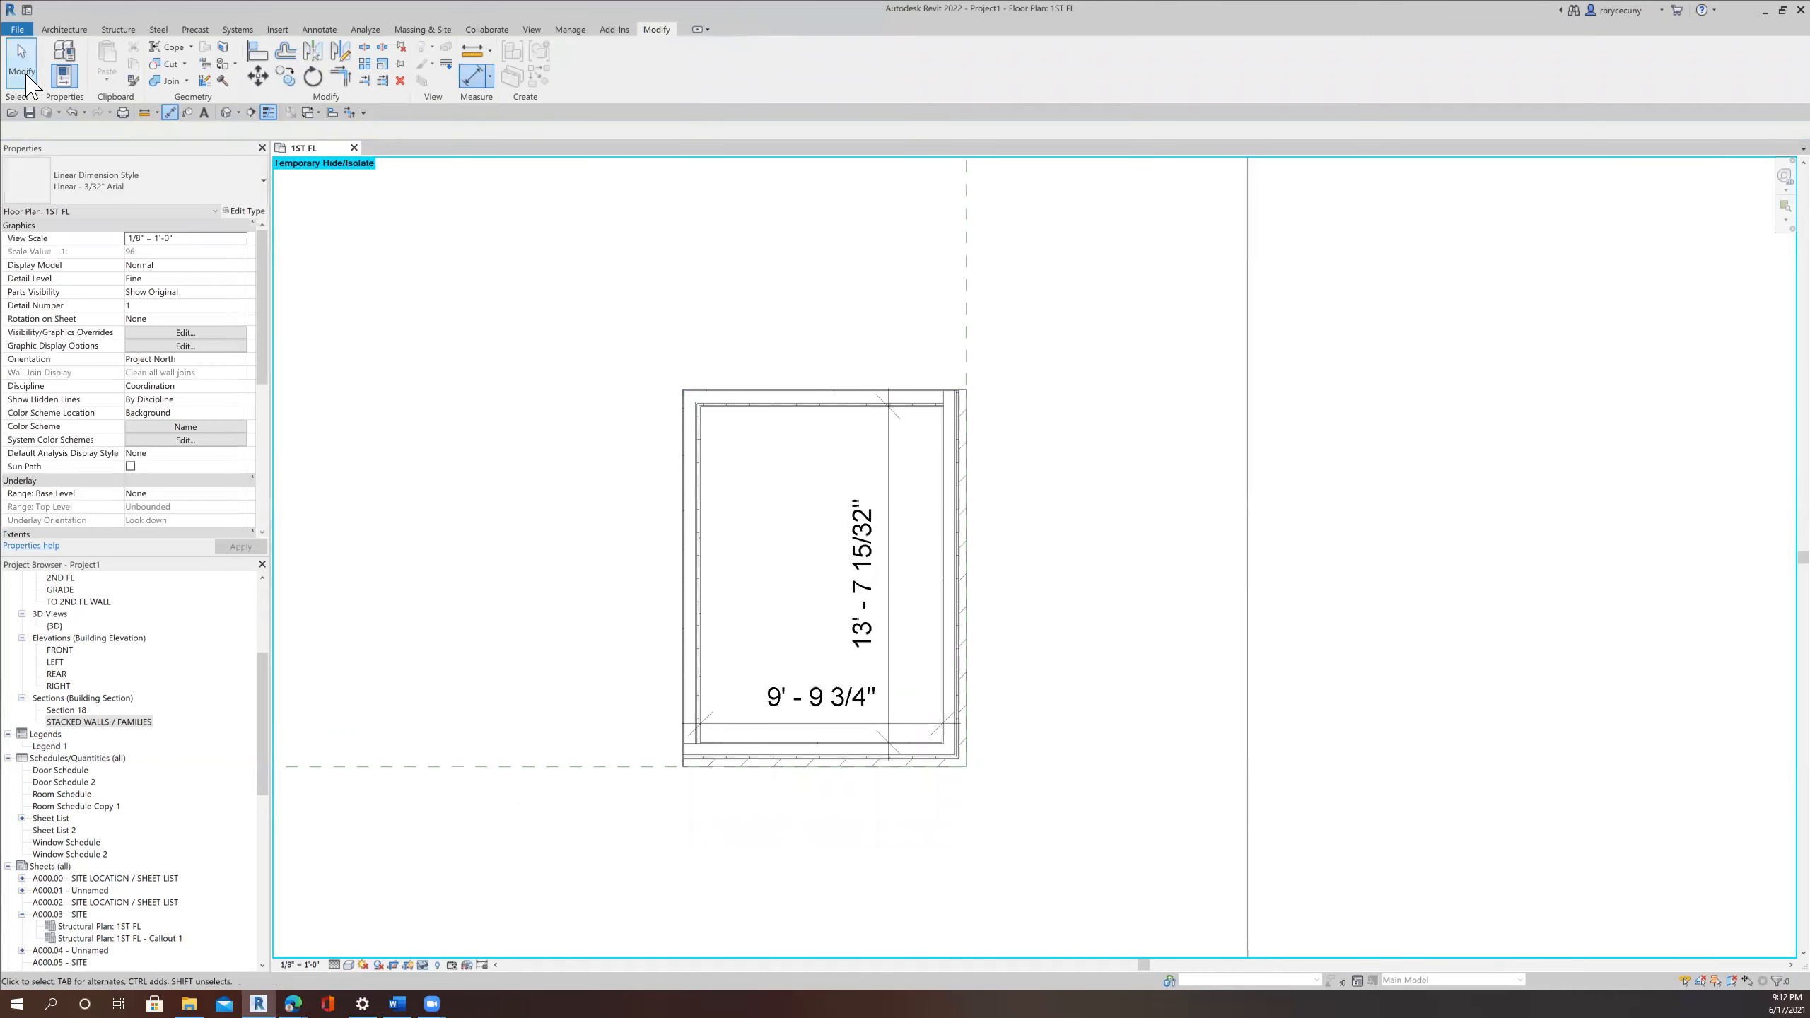
# Set the garage's depth dimension to 30' by moving the upper wall.
pyautogui.click(842, 401)
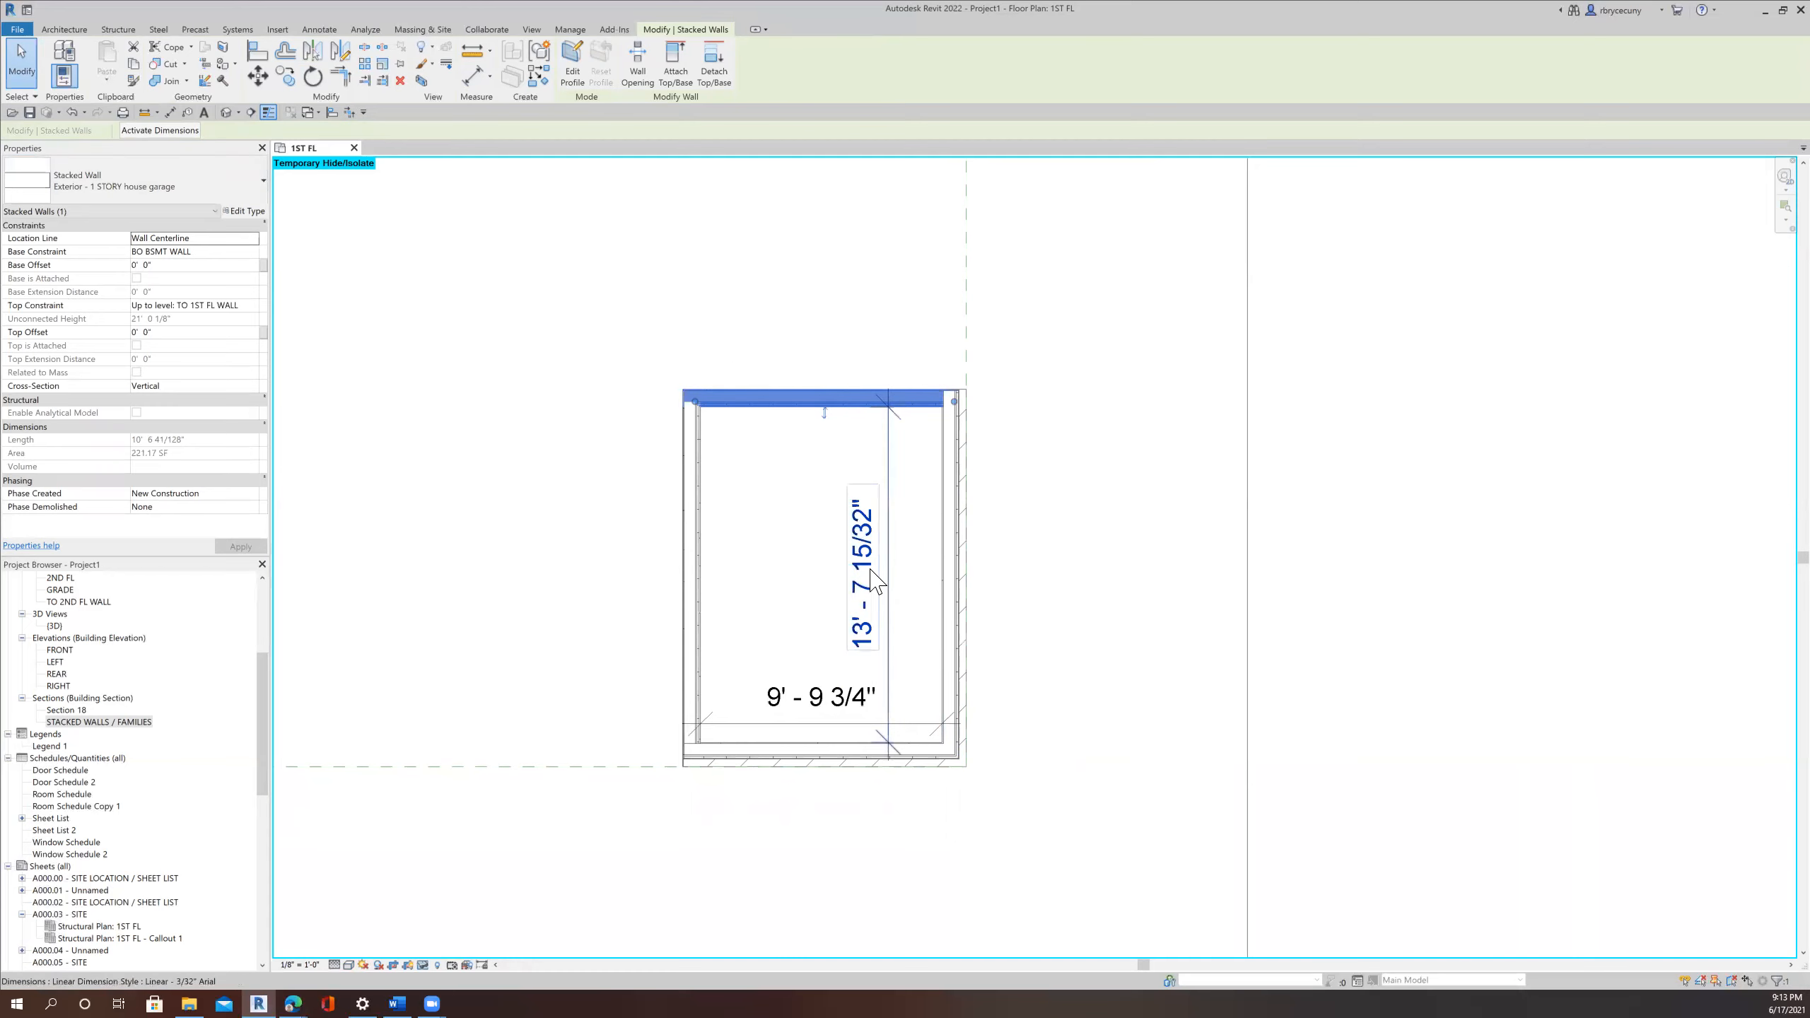
pyautogui.click(153, 131)
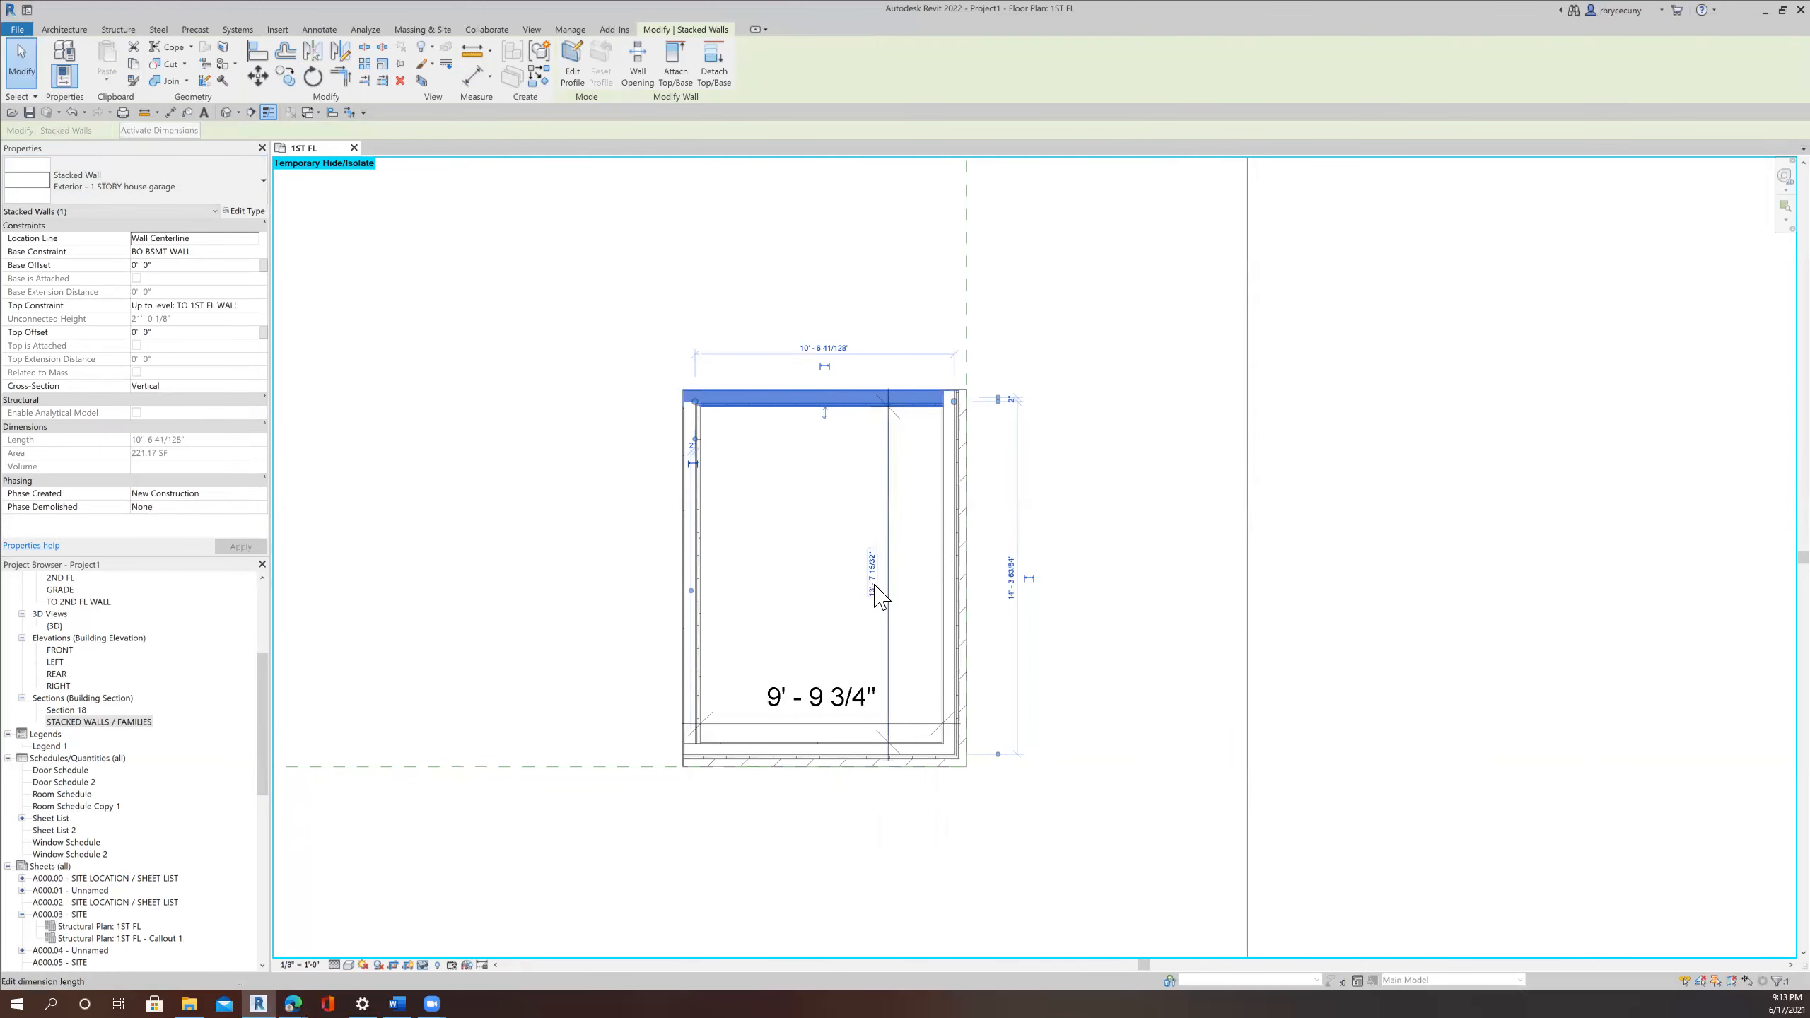
pyautogui.click(874, 585)
pyautogui.write('3')
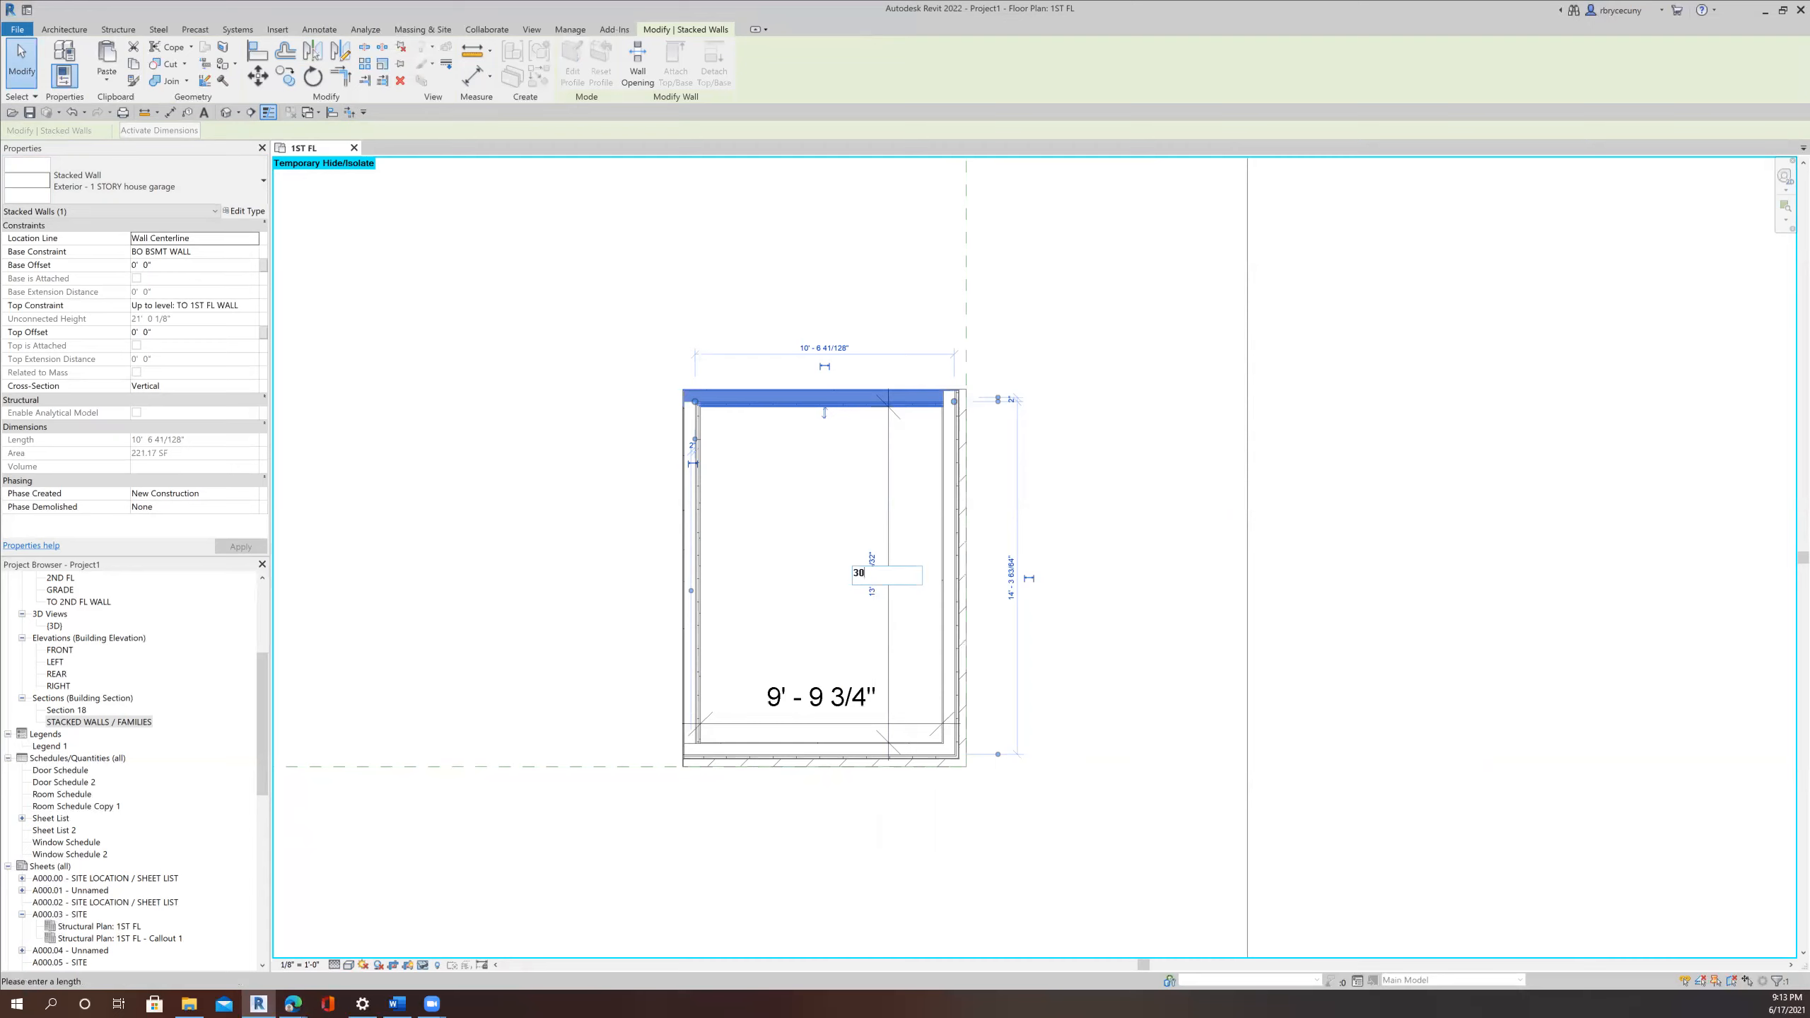
pyautogui.write('0')
pyautogui.press('Return')
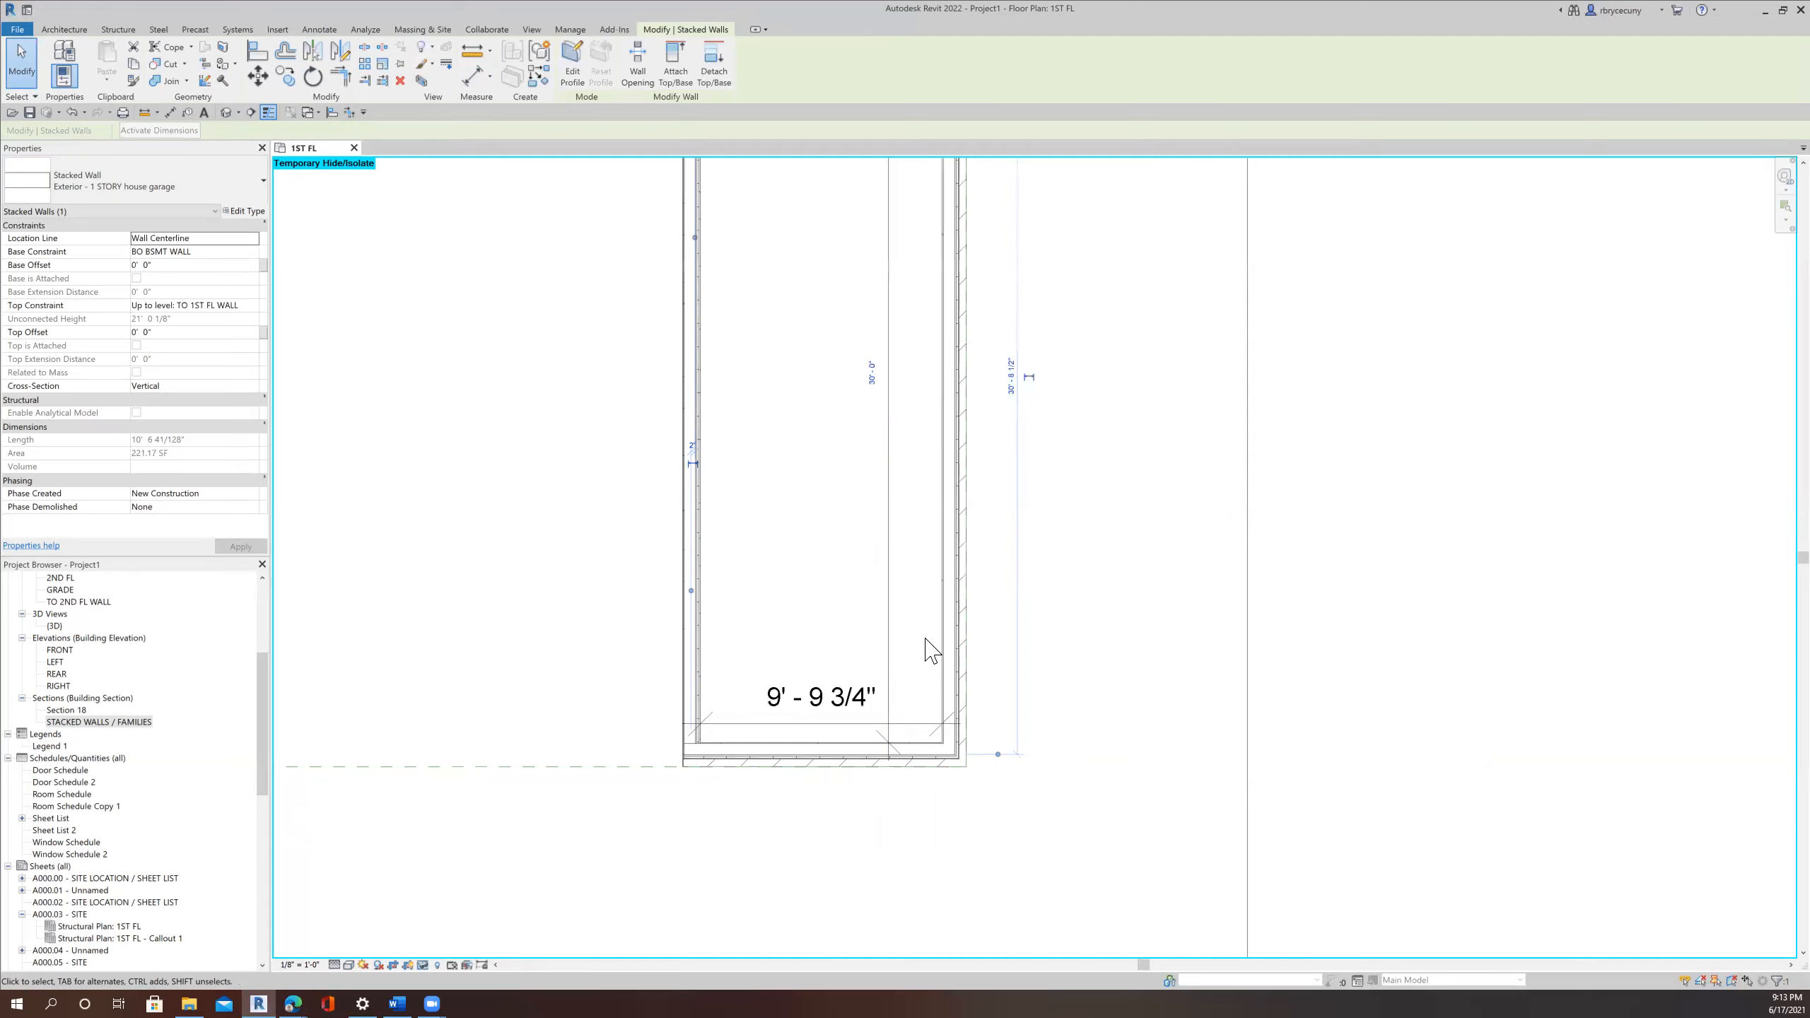
# Set the garage's width dimension to 20' by moving the left wall.
pyautogui.scroll(-4, 990, 768)
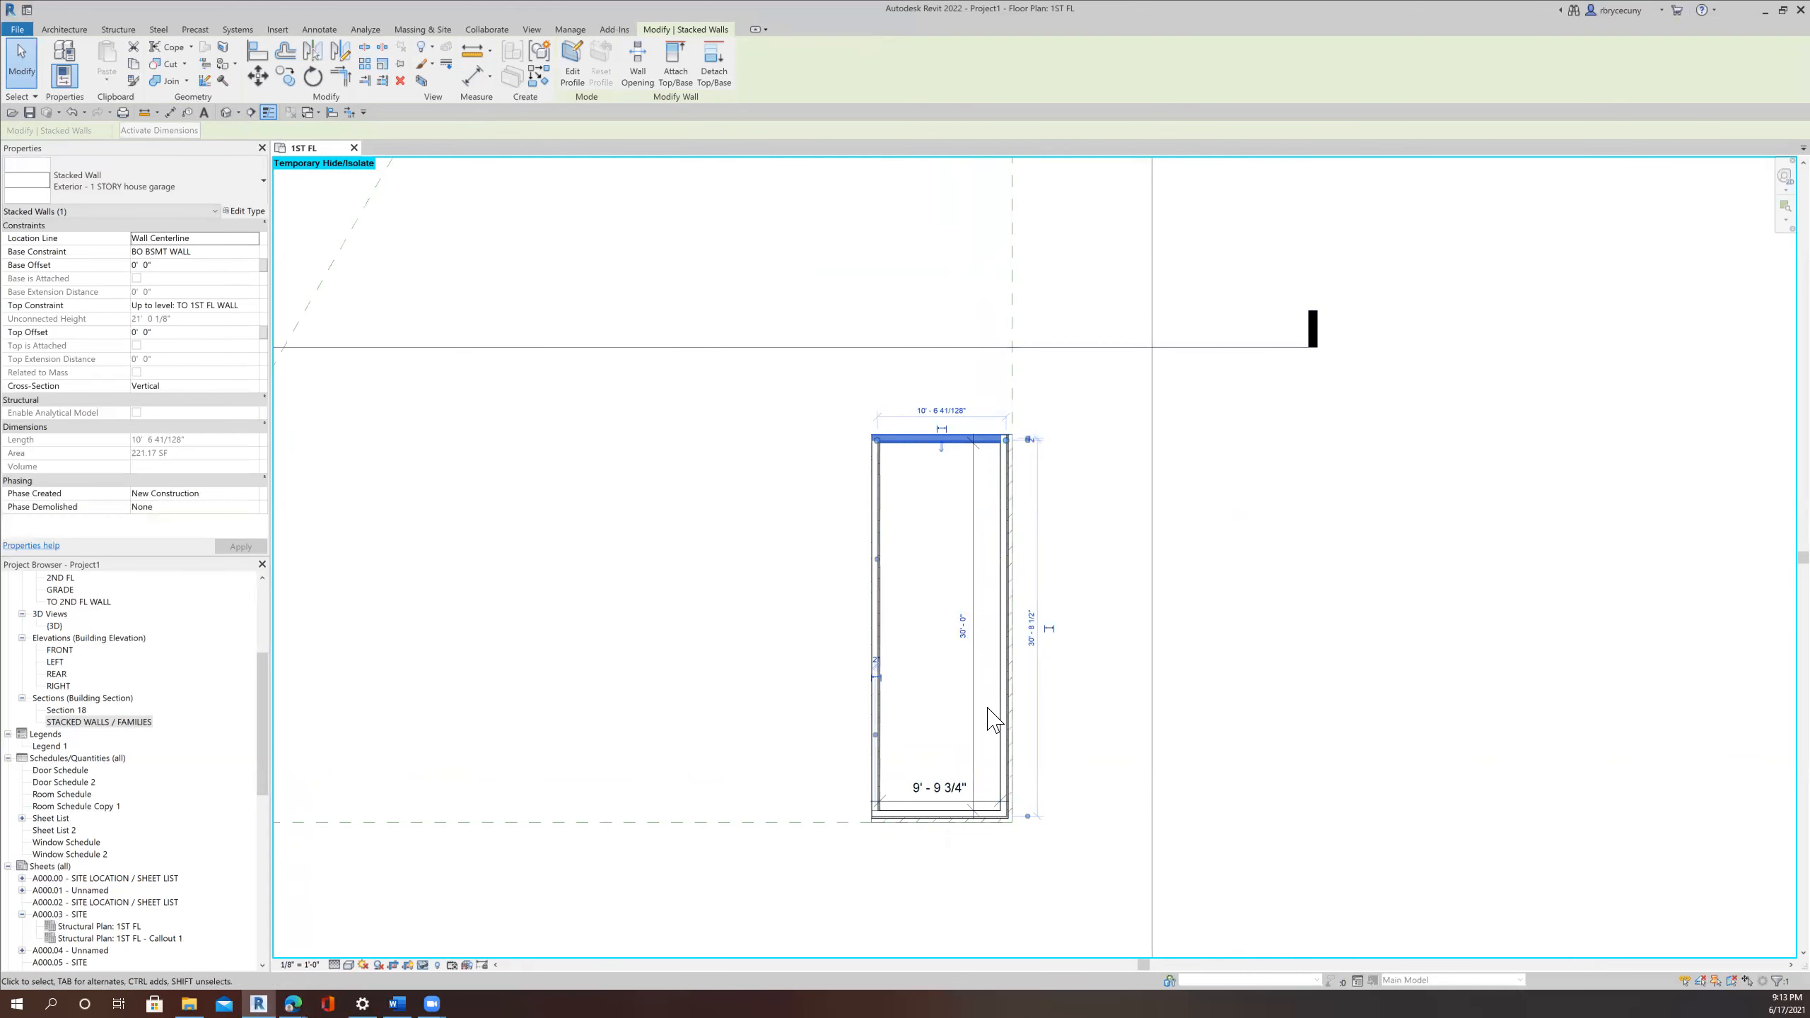
pyautogui.moveTo(977, 802); pyautogui.dragTo(908, 720, button='middle')
pyautogui.scroll(3, 964, 745)
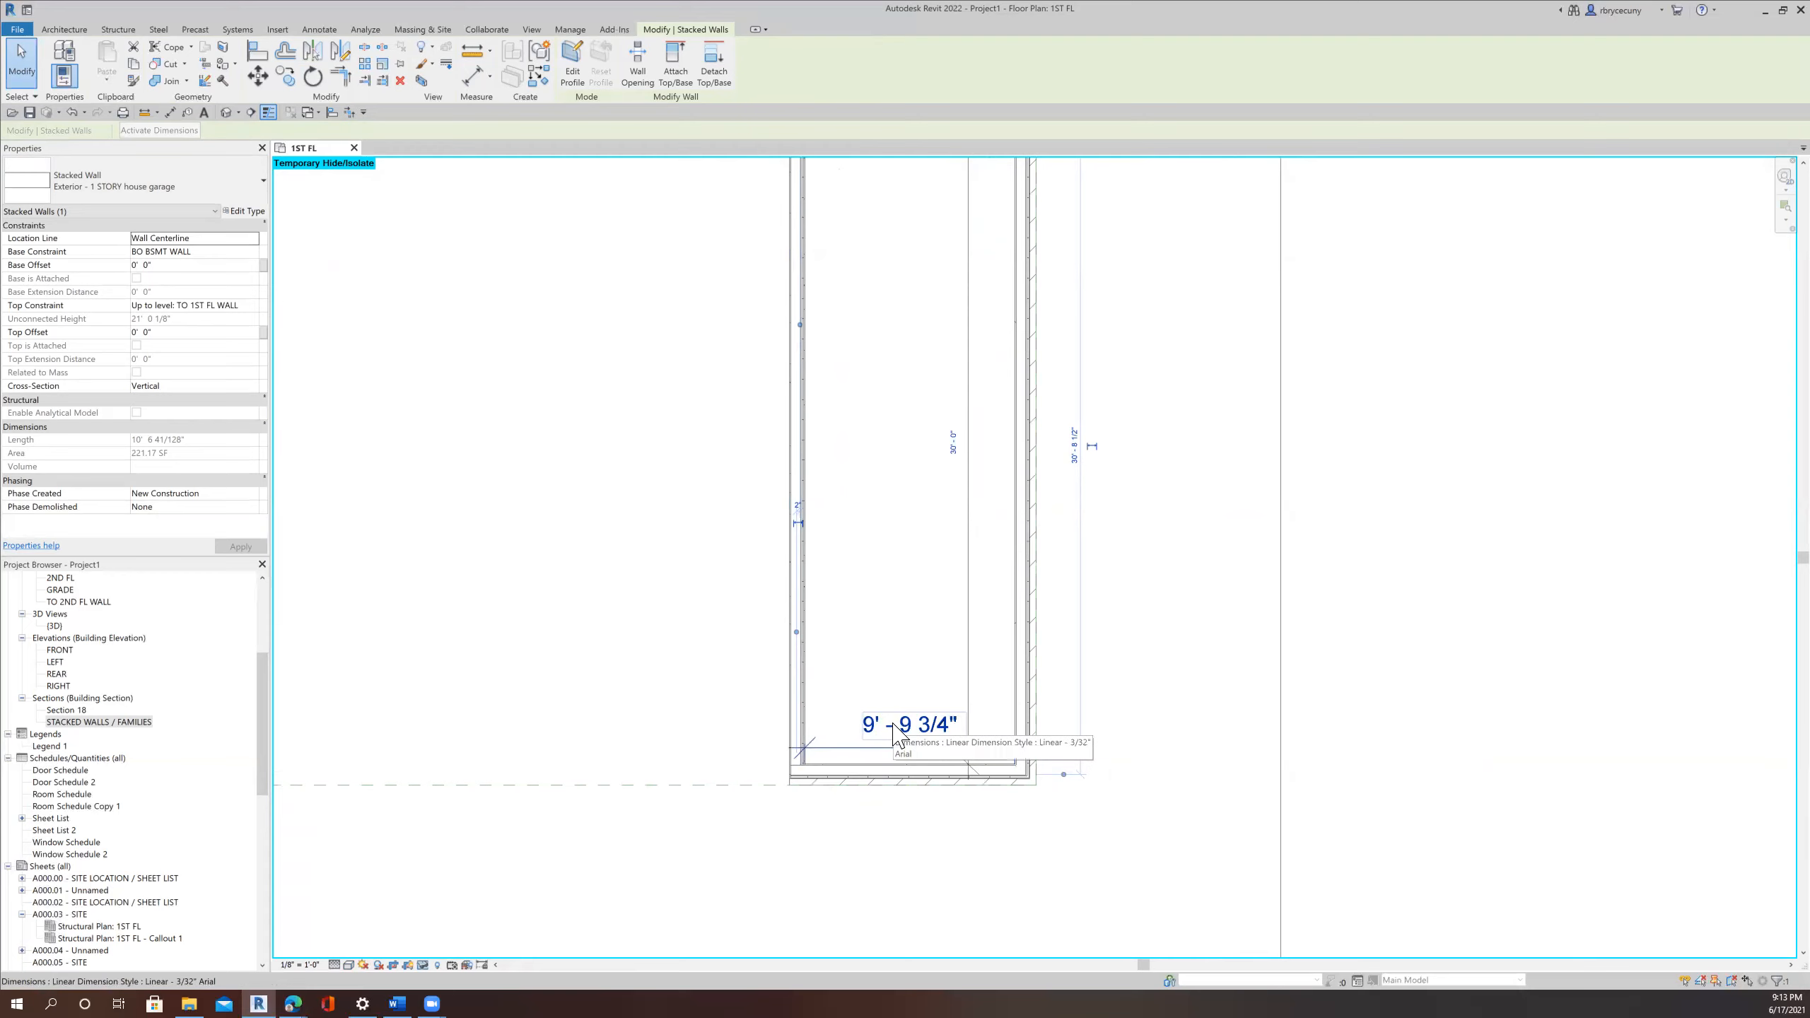
pyautogui.click(805, 665)
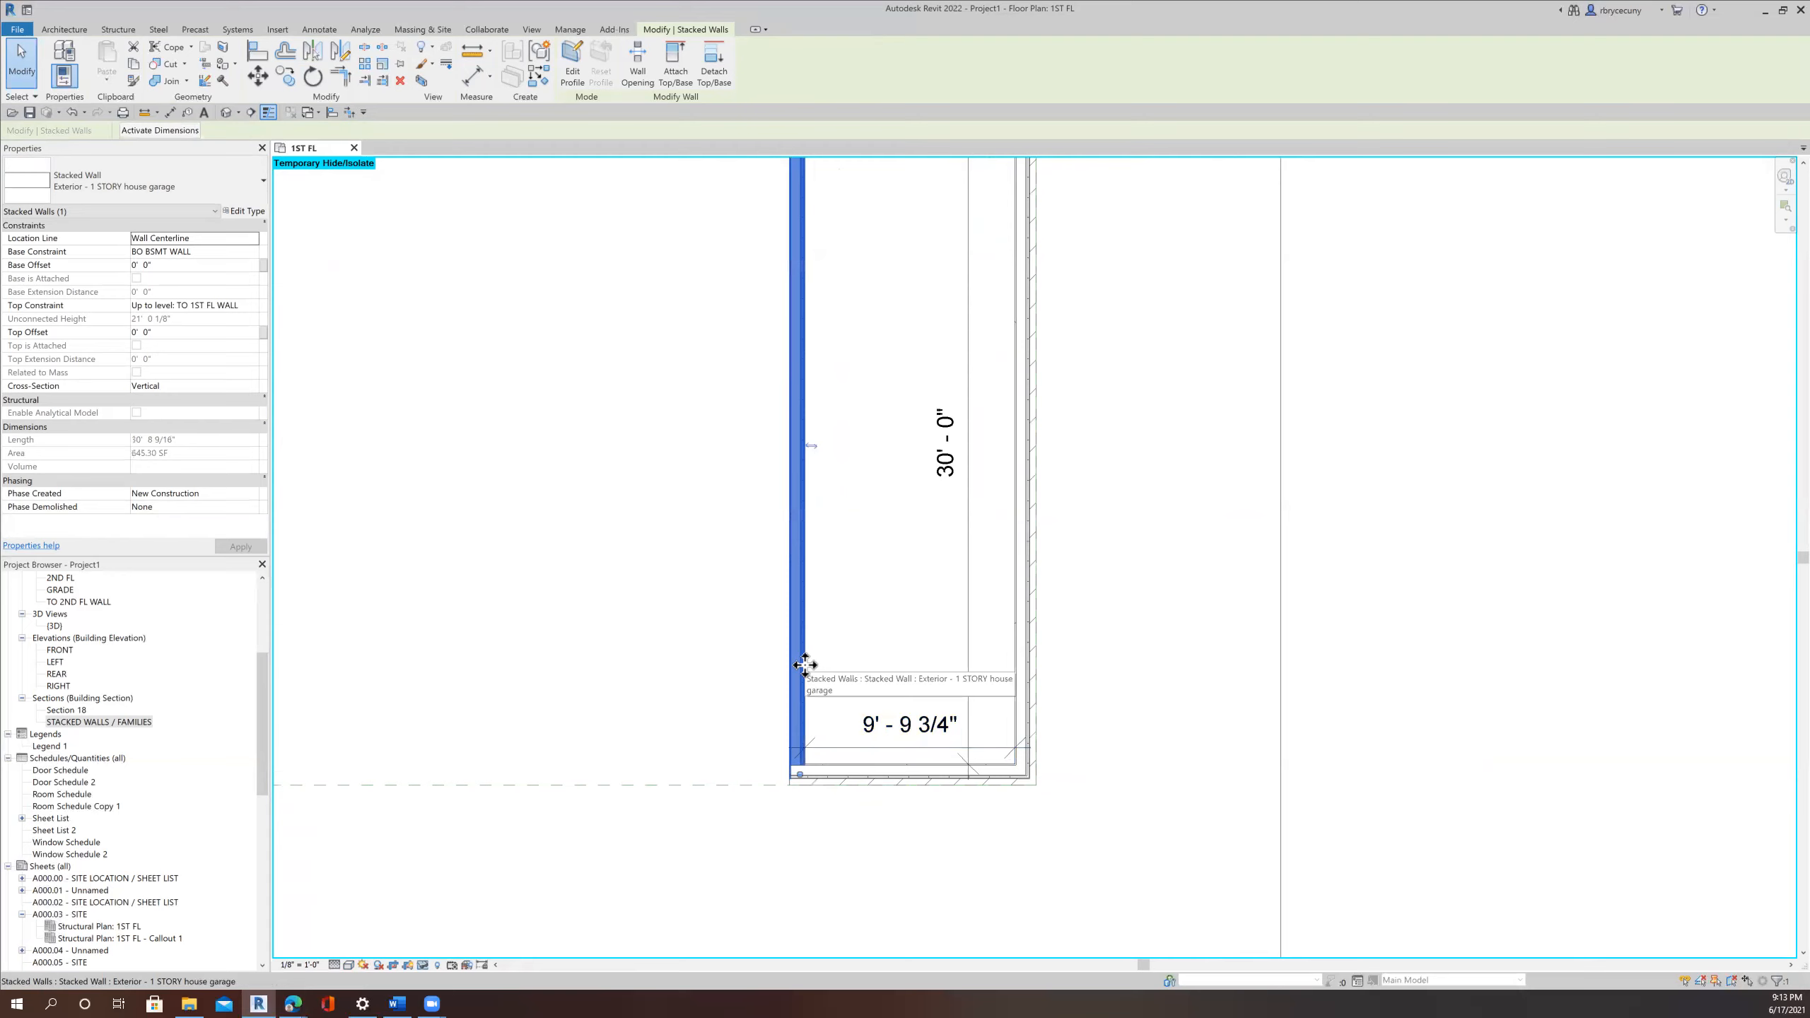
pyautogui.click(182, 130)
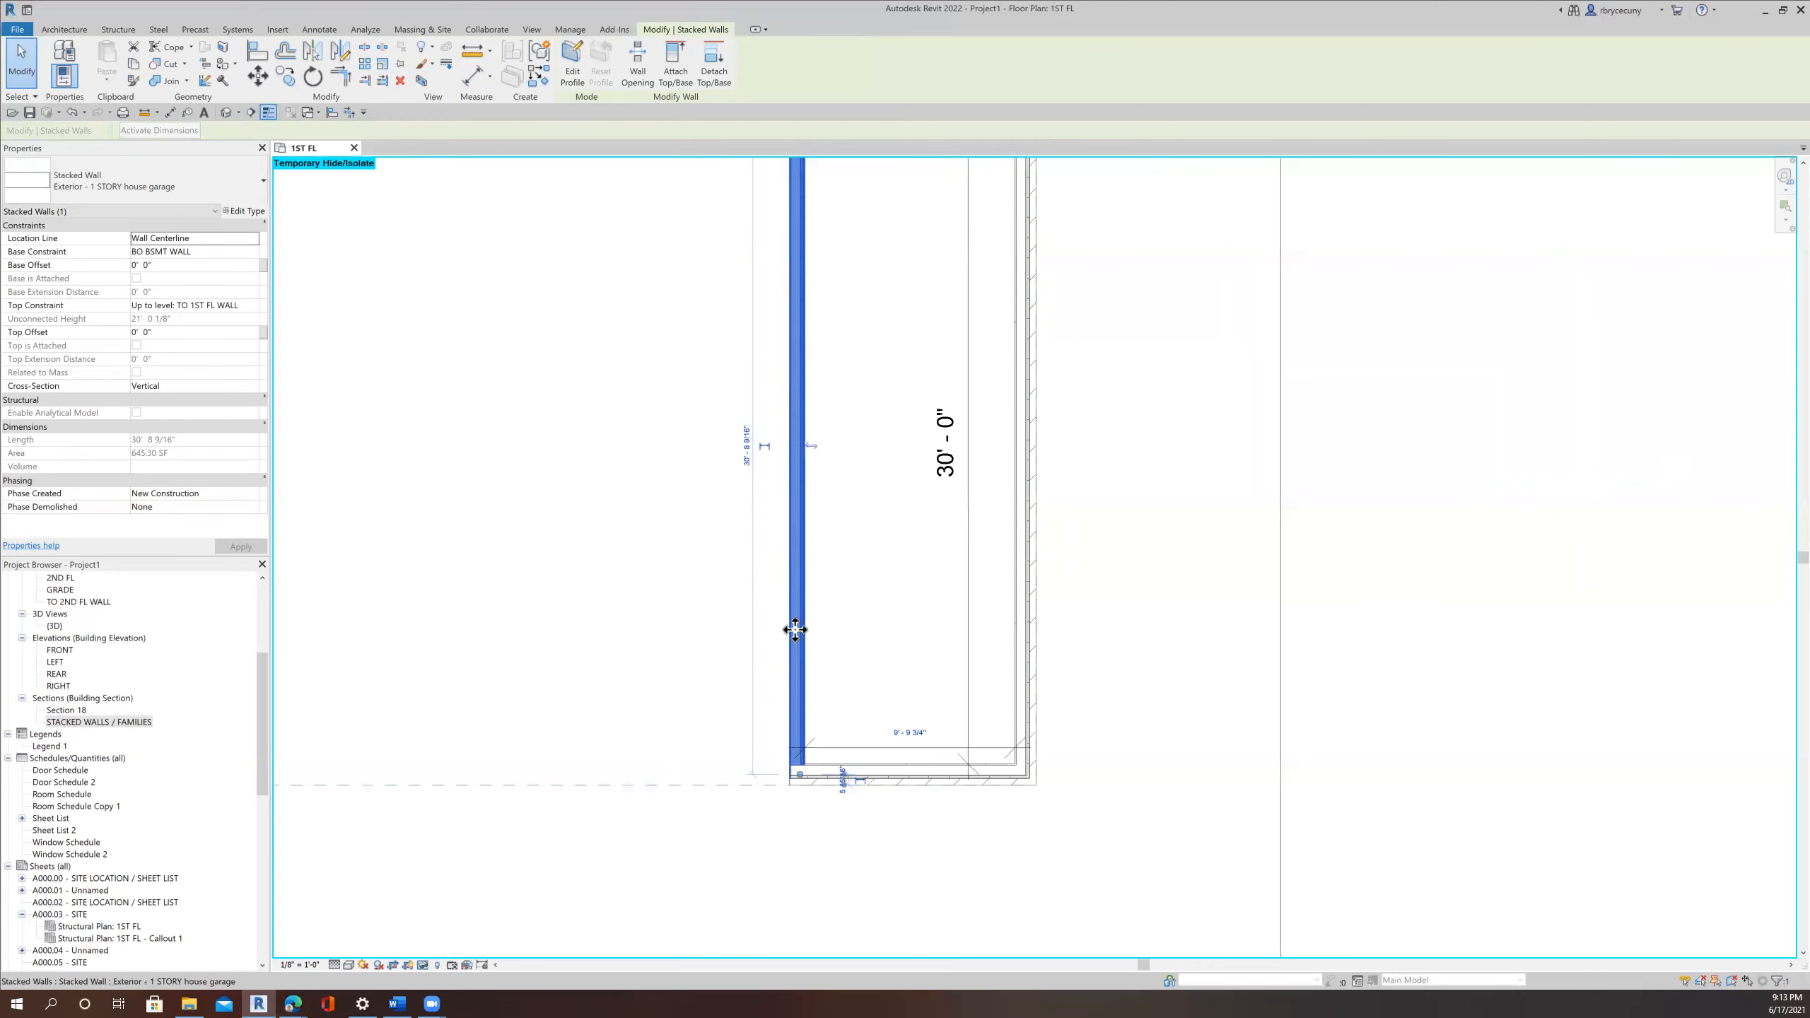
pyautogui.click(918, 734)
pyautogui.write('20')
pyautogui.press('Return')
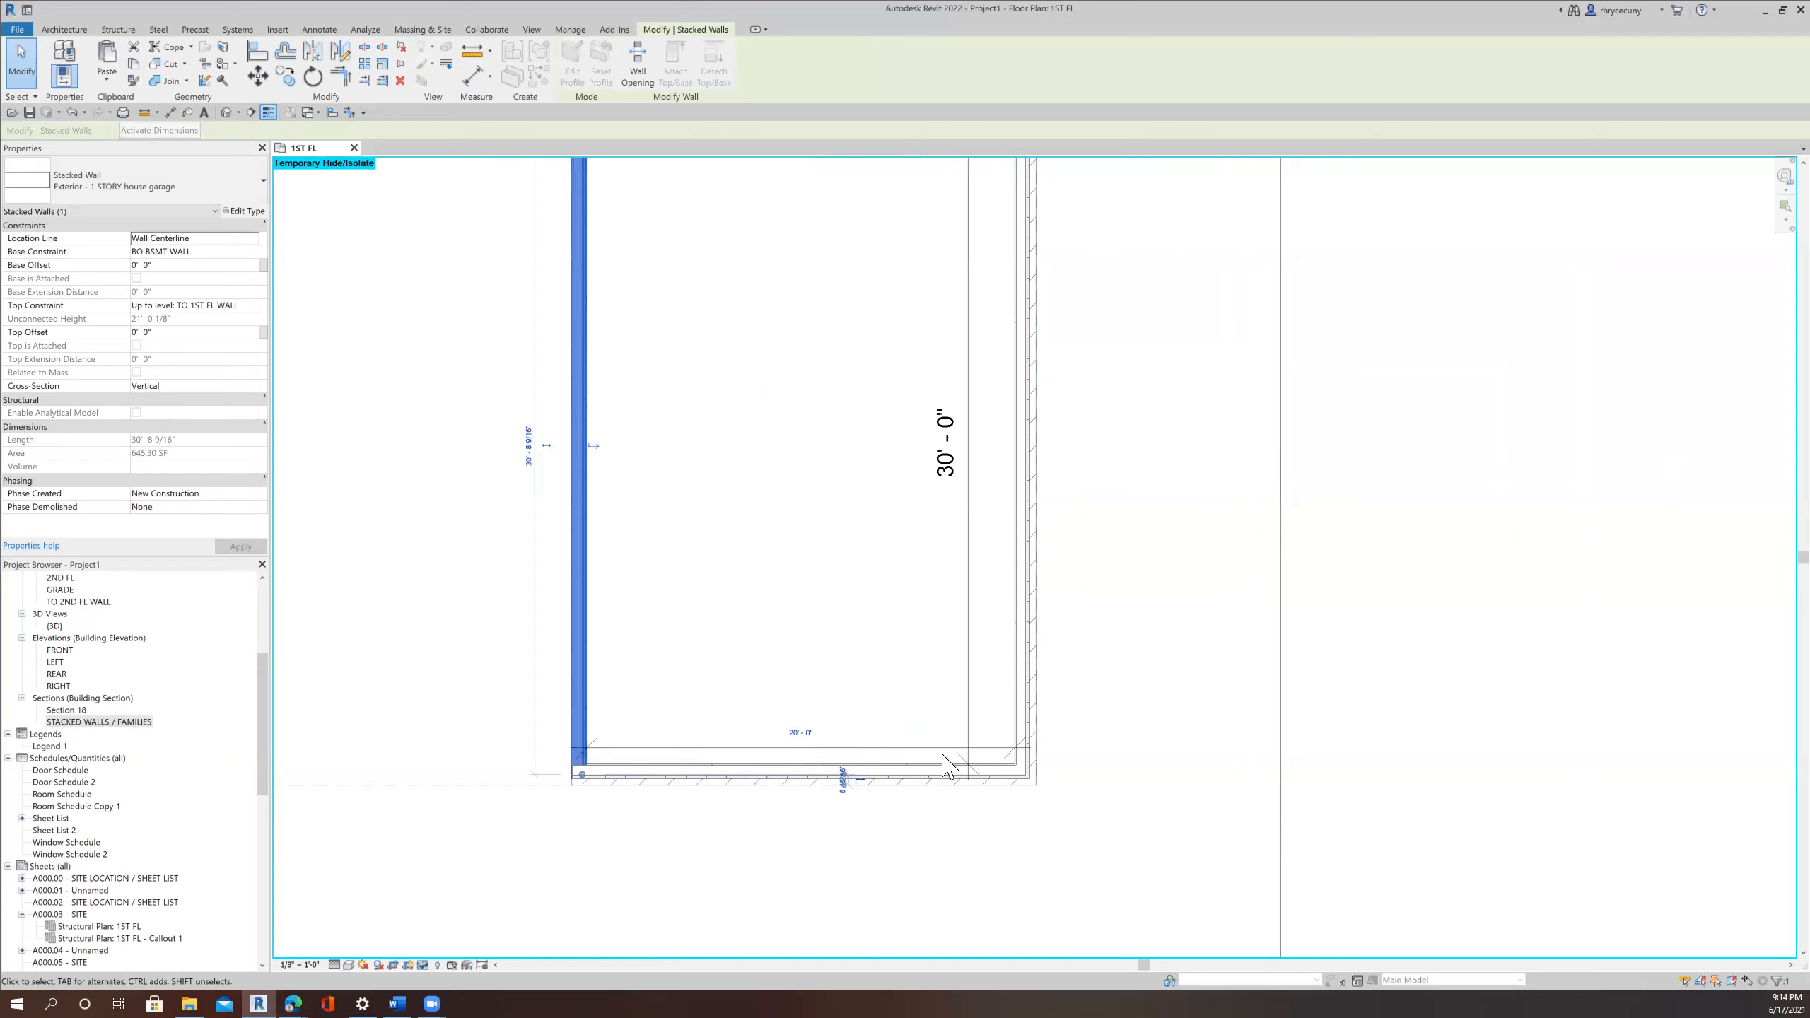
pyautogui.scroll(-5, 946, 792)
pyautogui.click(1104, 797)
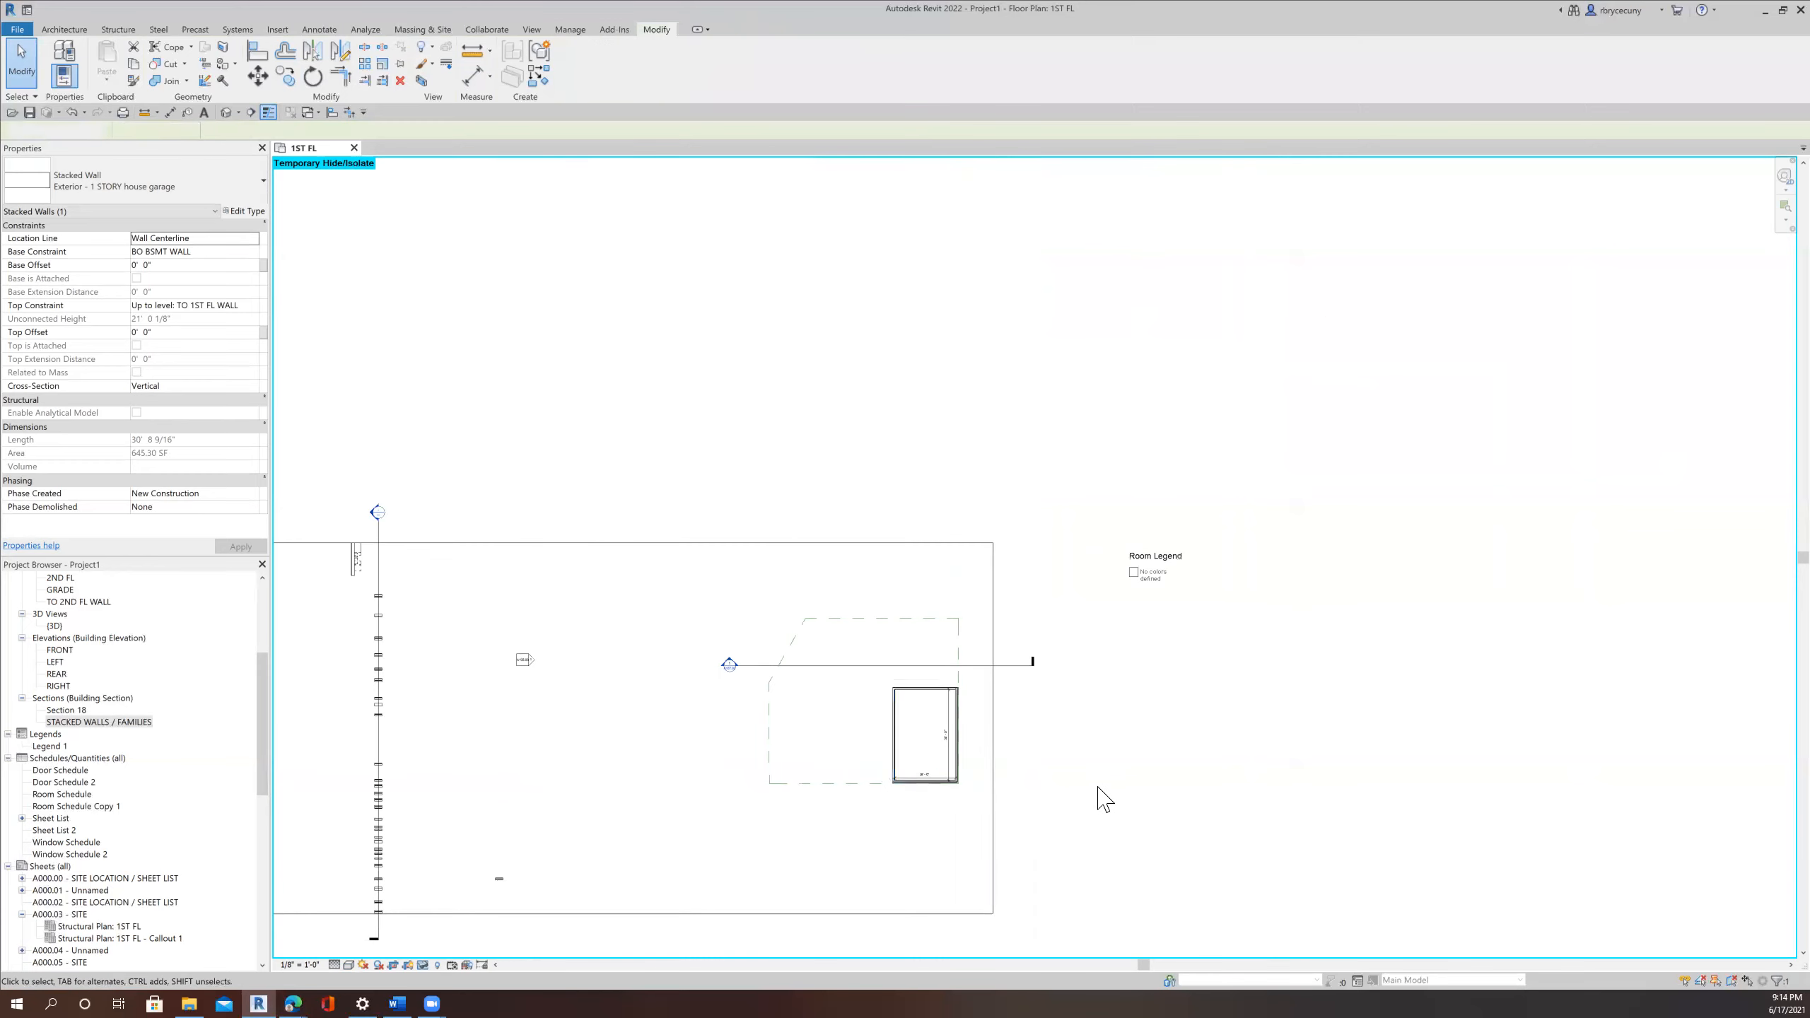
pyautogui.scroll(5, 1115, 777)
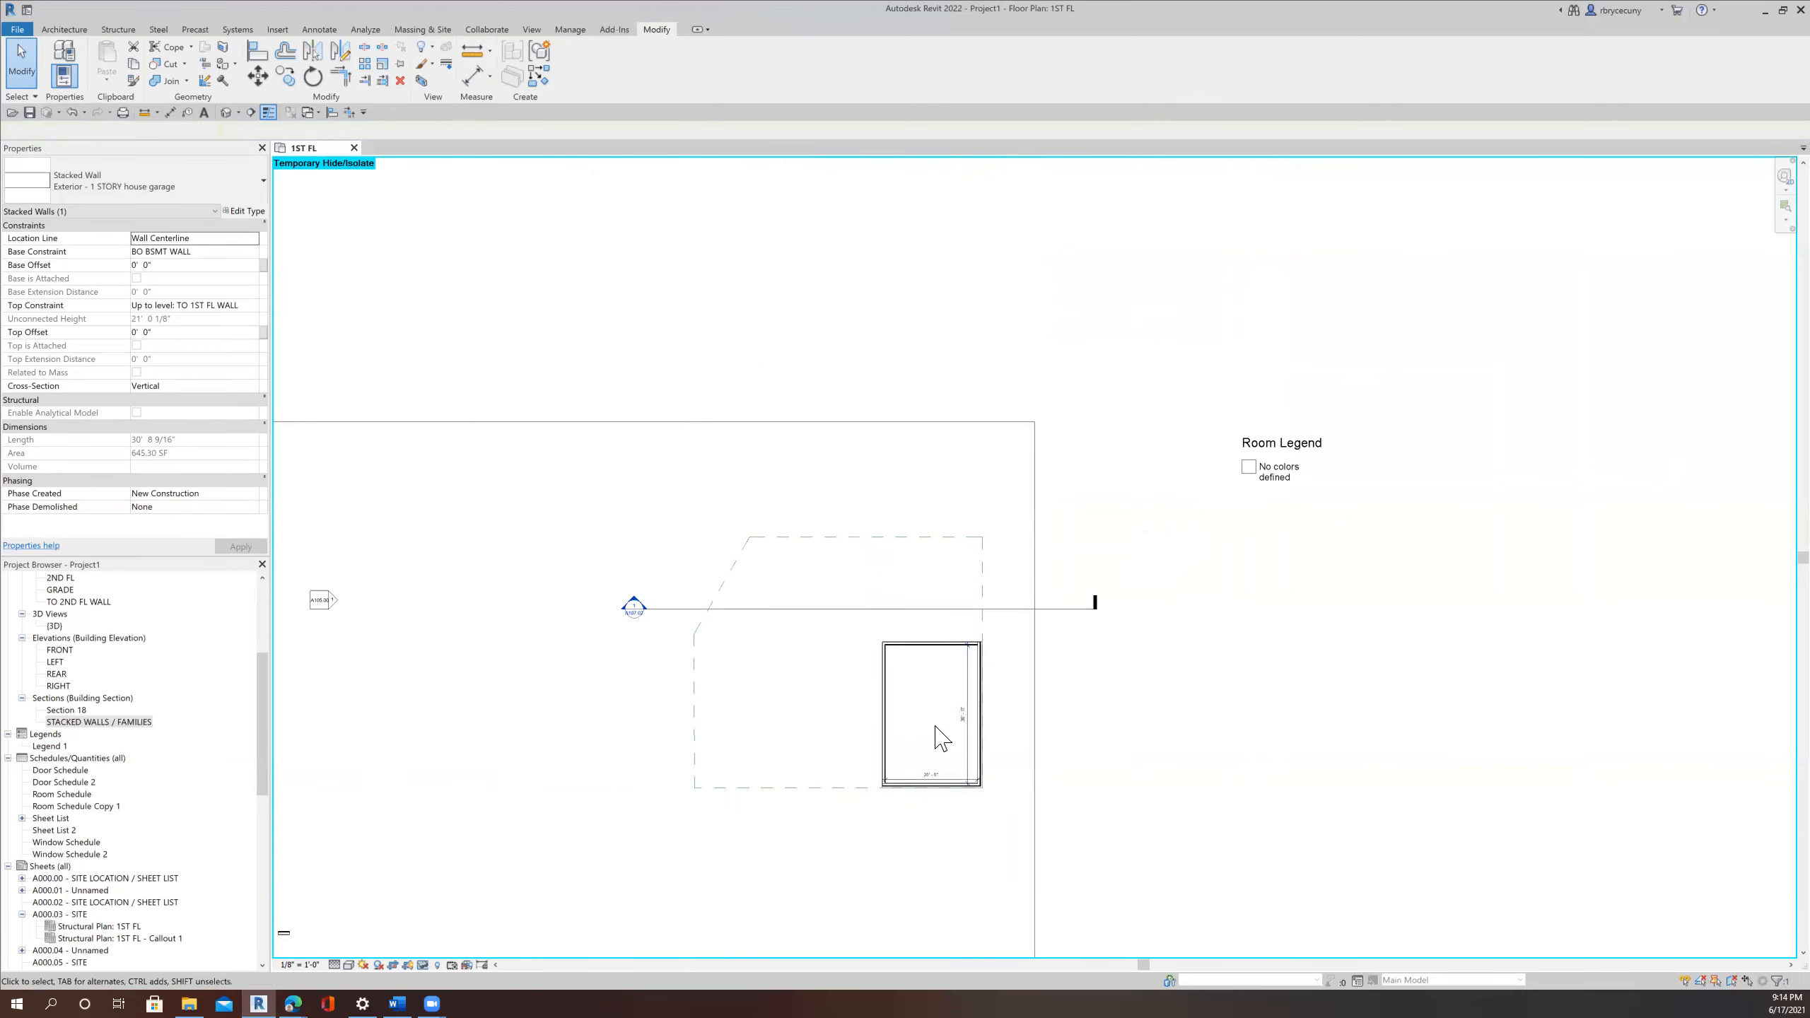
pyautogui.click(929, 659)
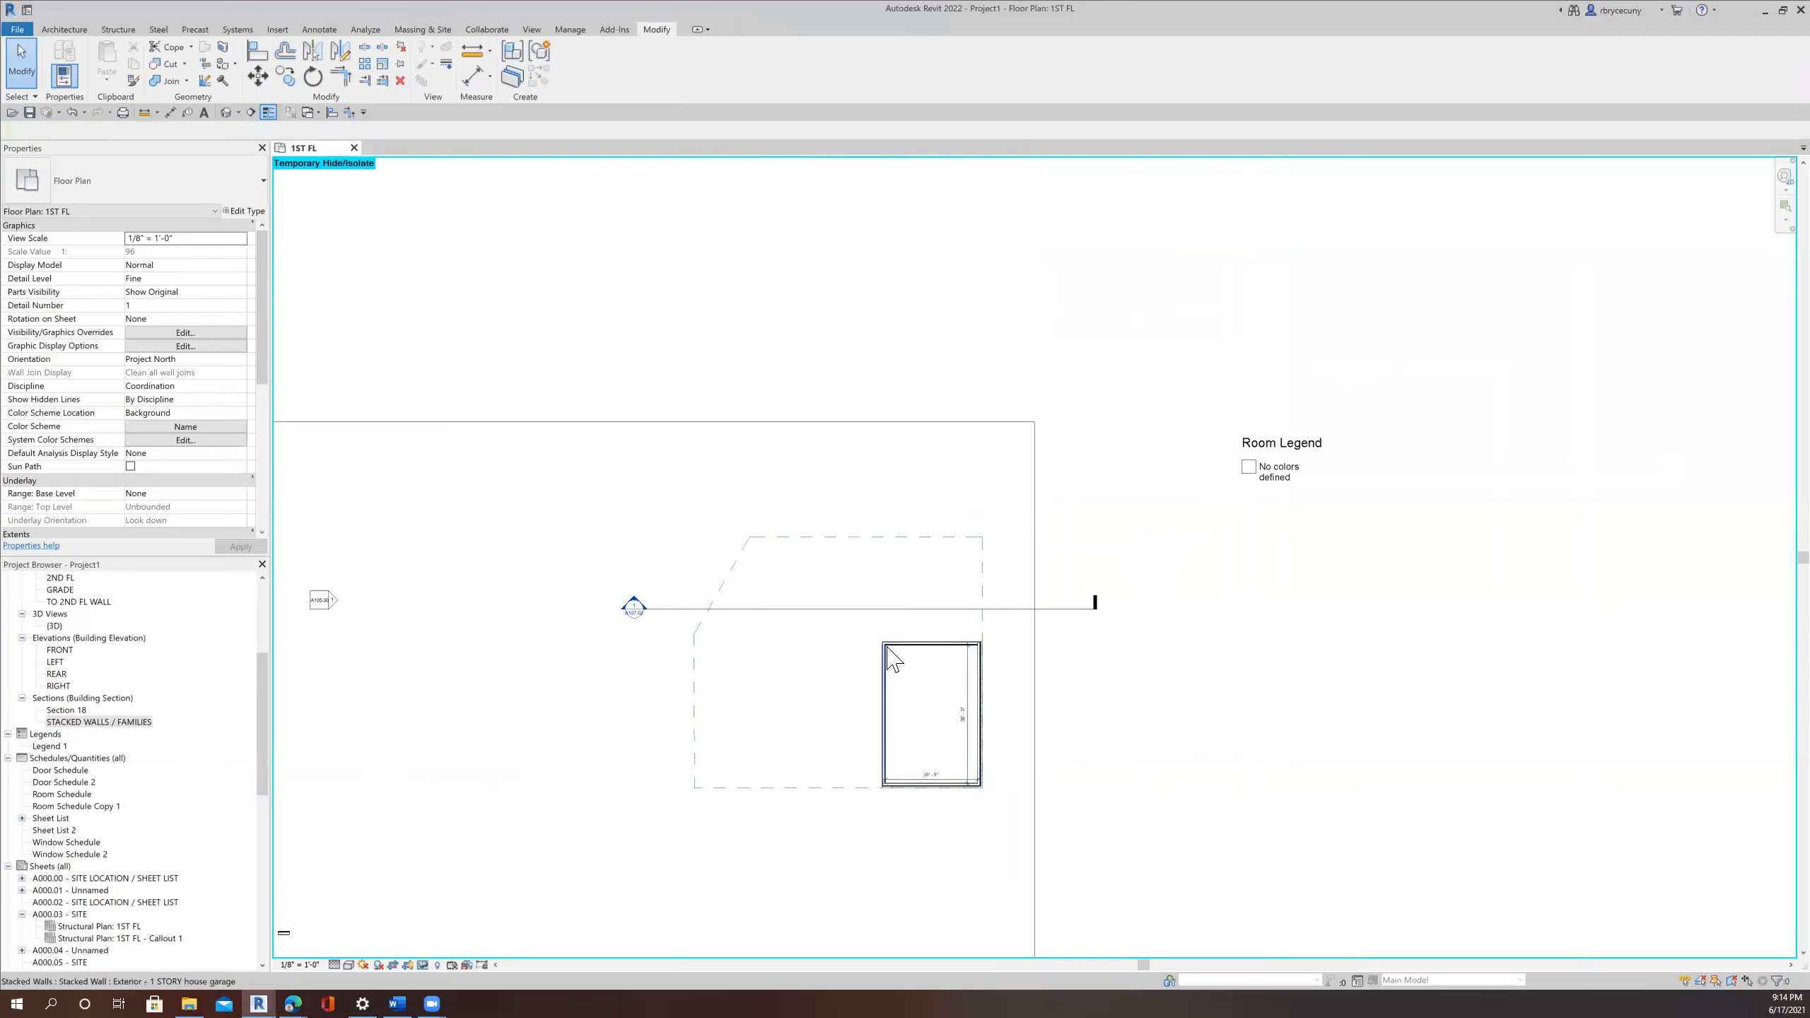
pyautogui.moveTo(937, 715); pyautogui.dragTo(899, 702, button='middle')
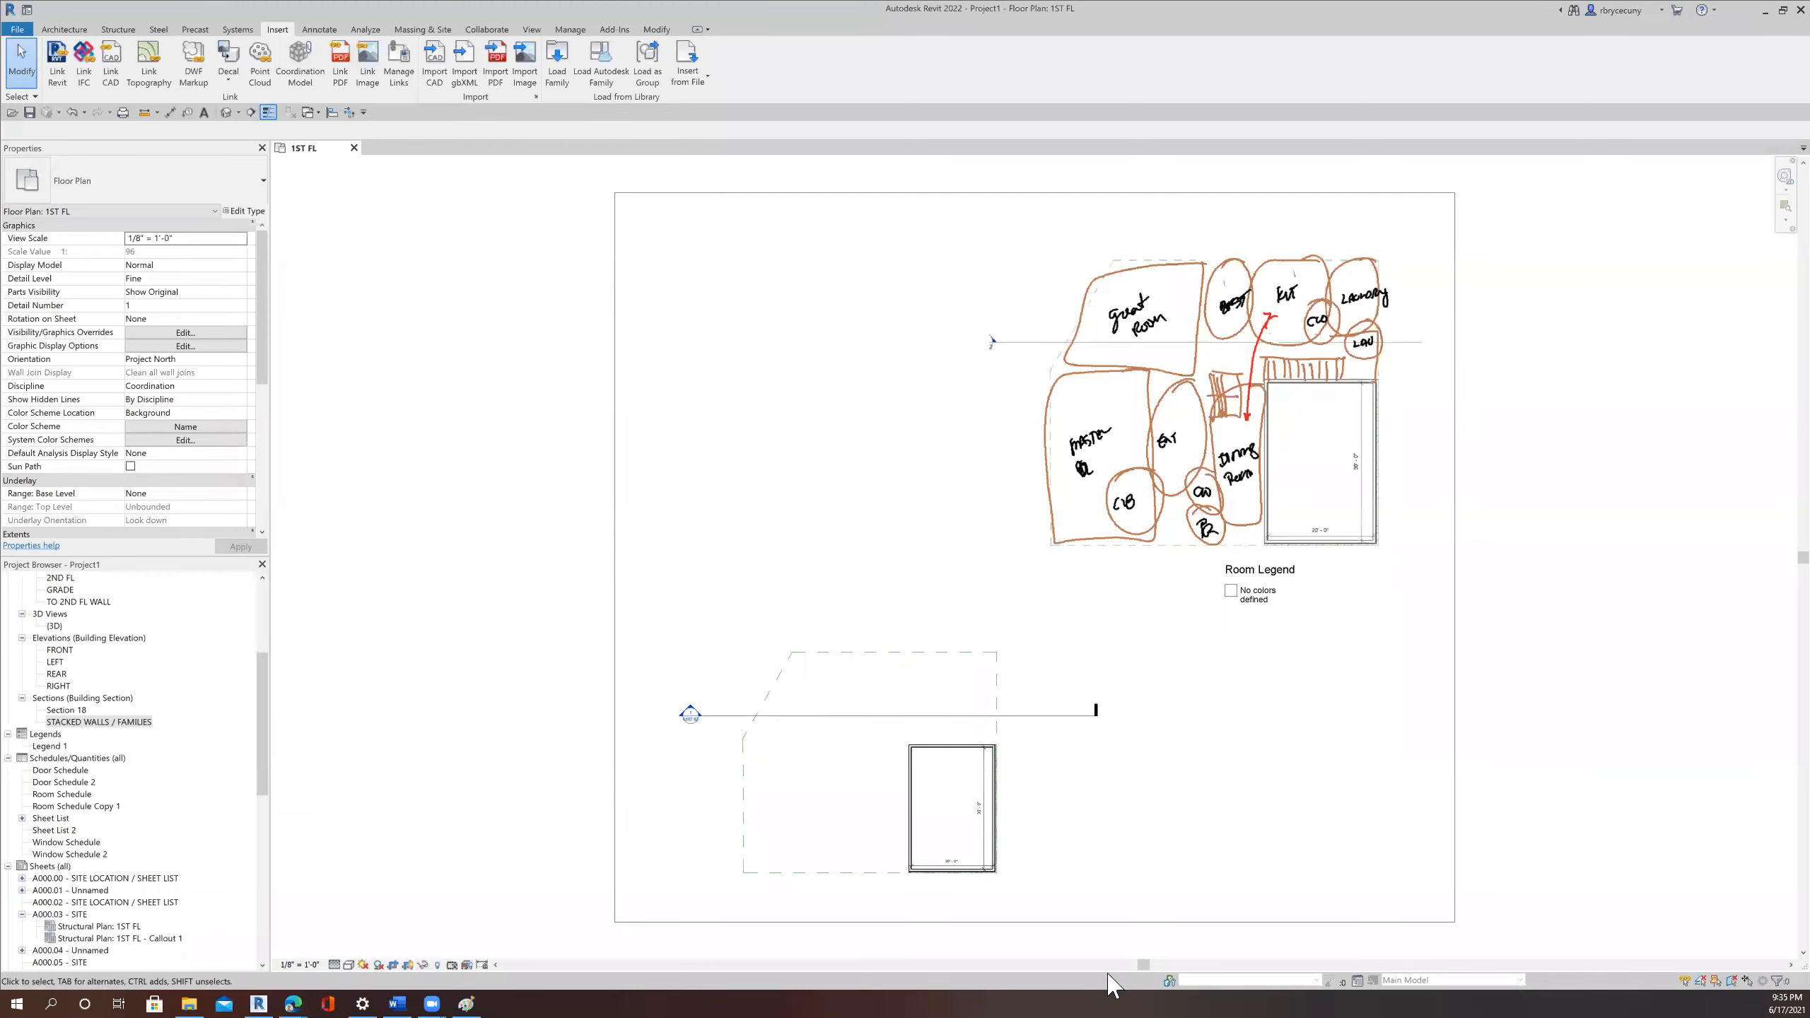
# Temporarily hide the Room Legend in the 1ST FL plan.
pyautogui.click(1178, 692)
pyautogui.moveTo(849, 673); pyautogui.dragTo(738, 656, button='middle')
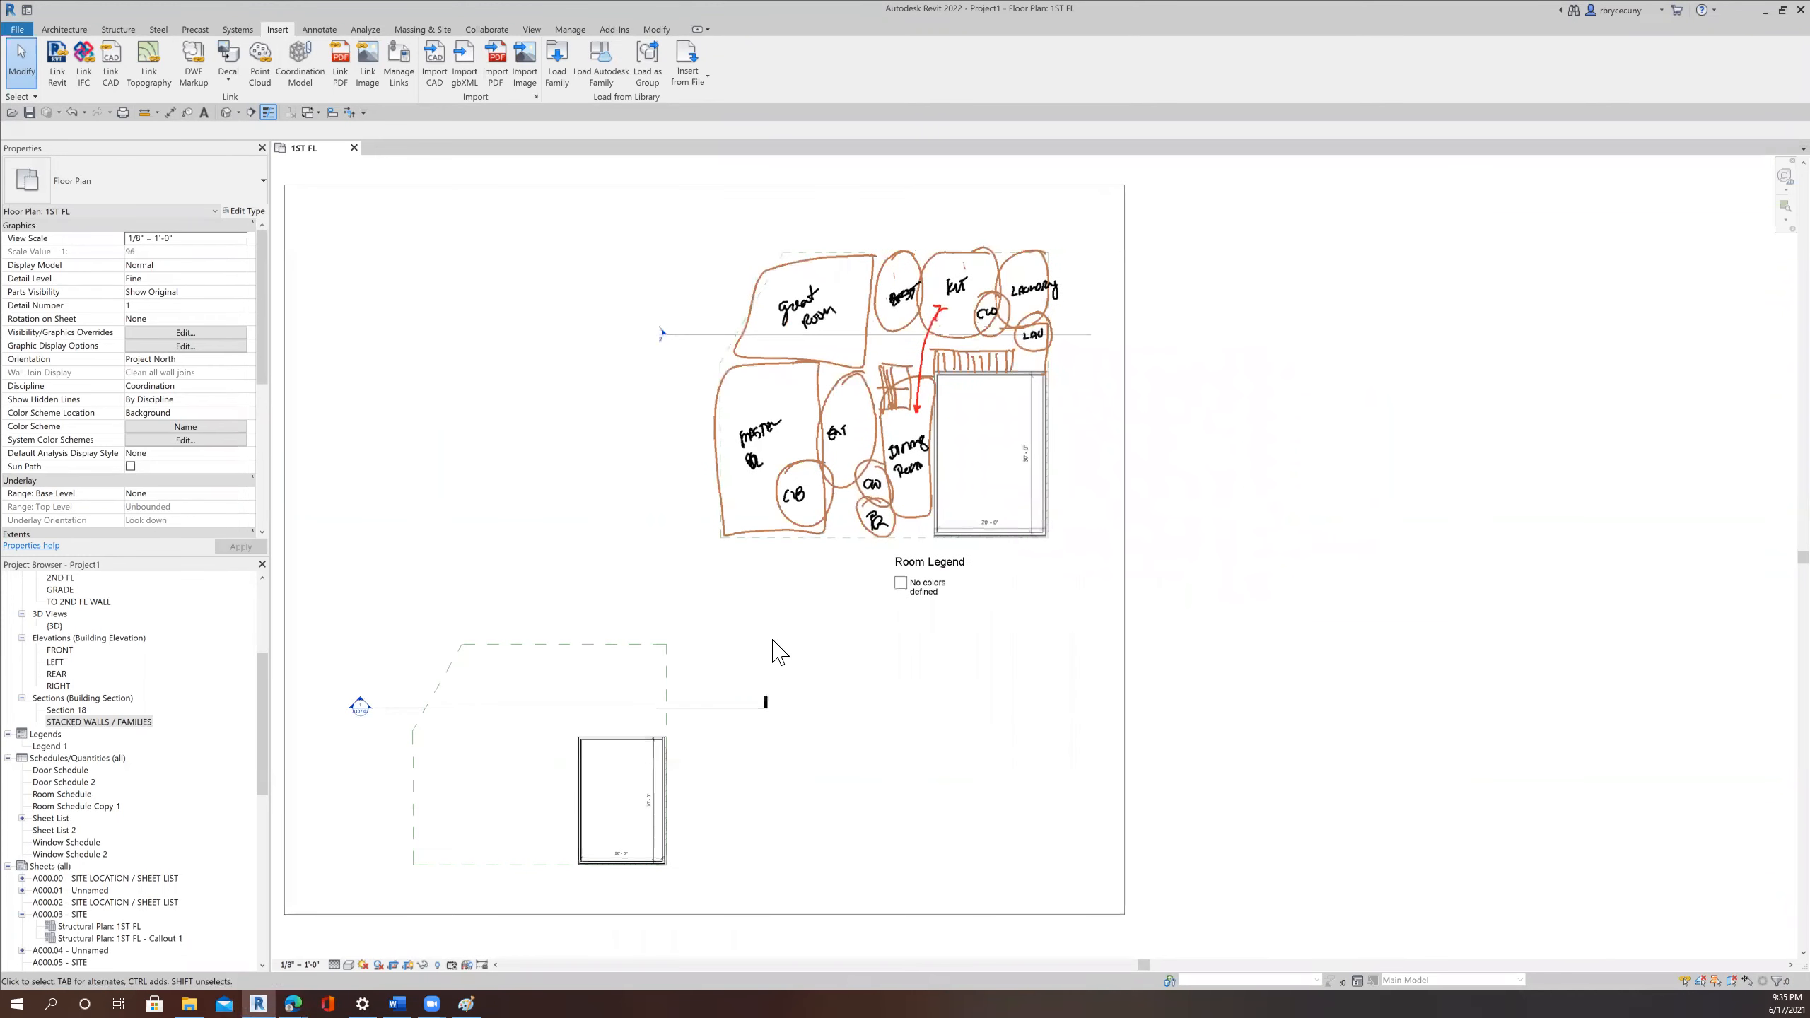
pyautogui.click(903, 591)
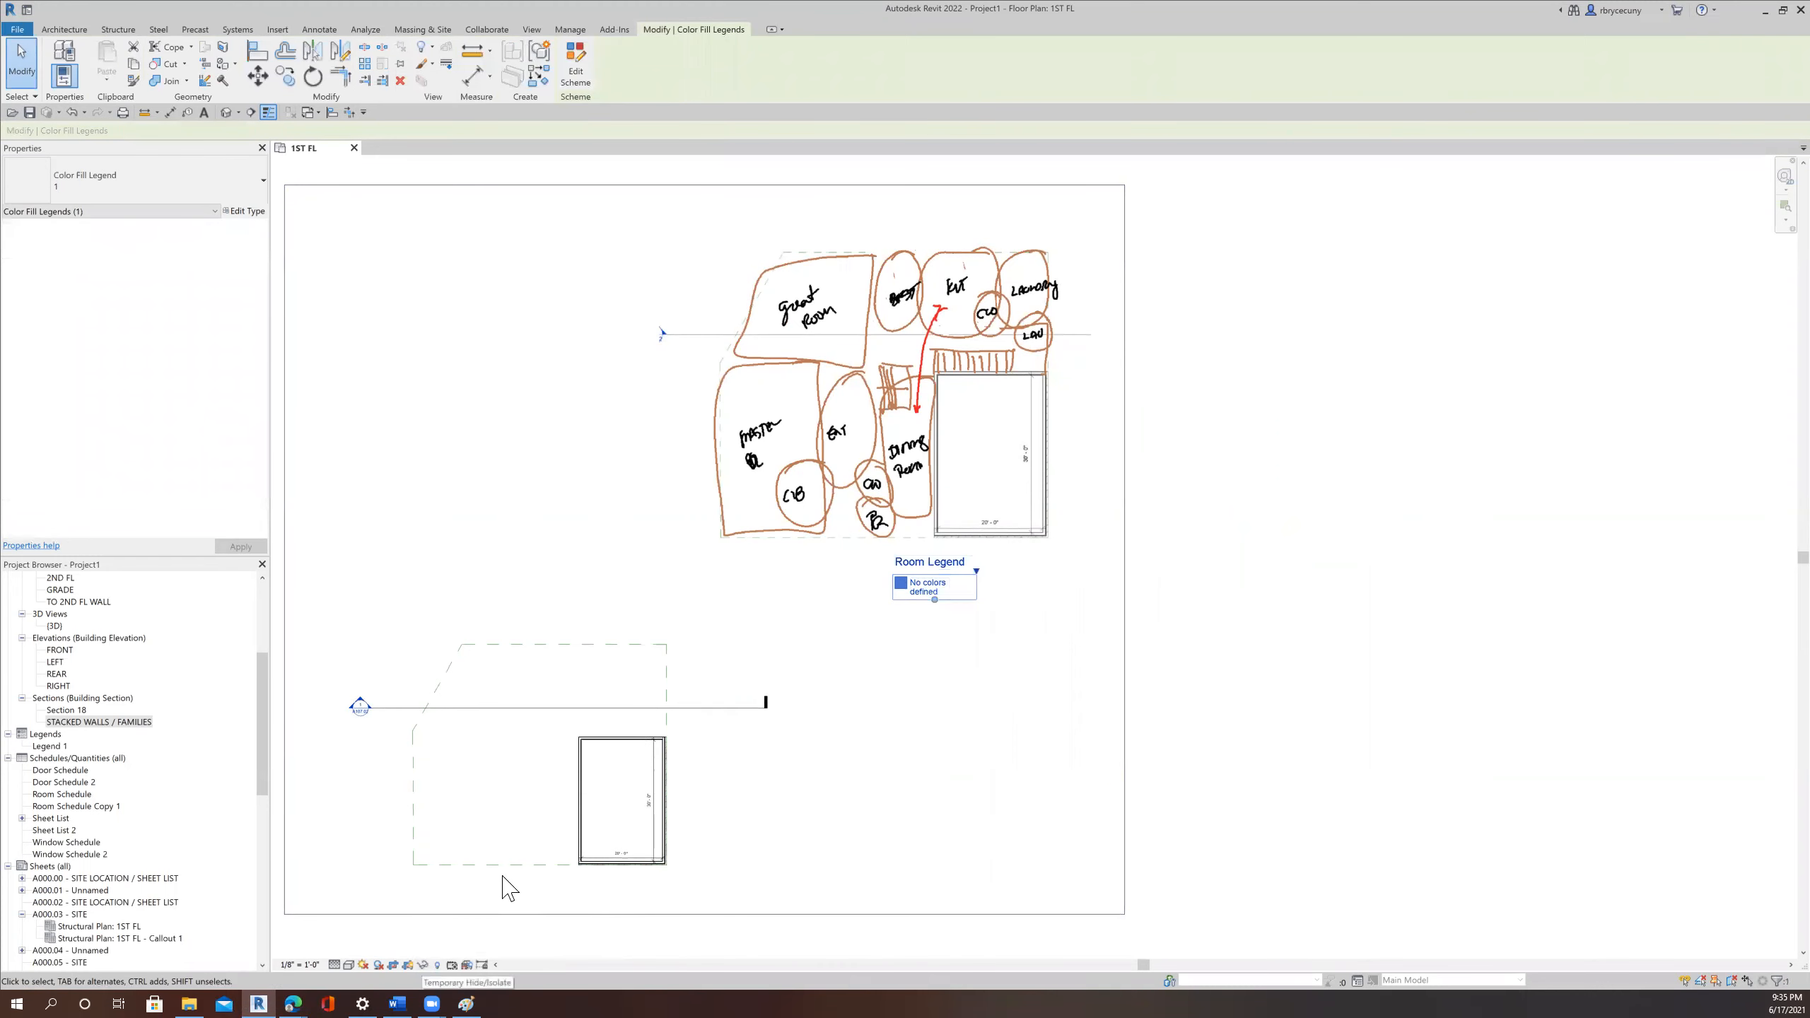
pyautogui.click(423, 965)
pyautogui.click(454, 932)
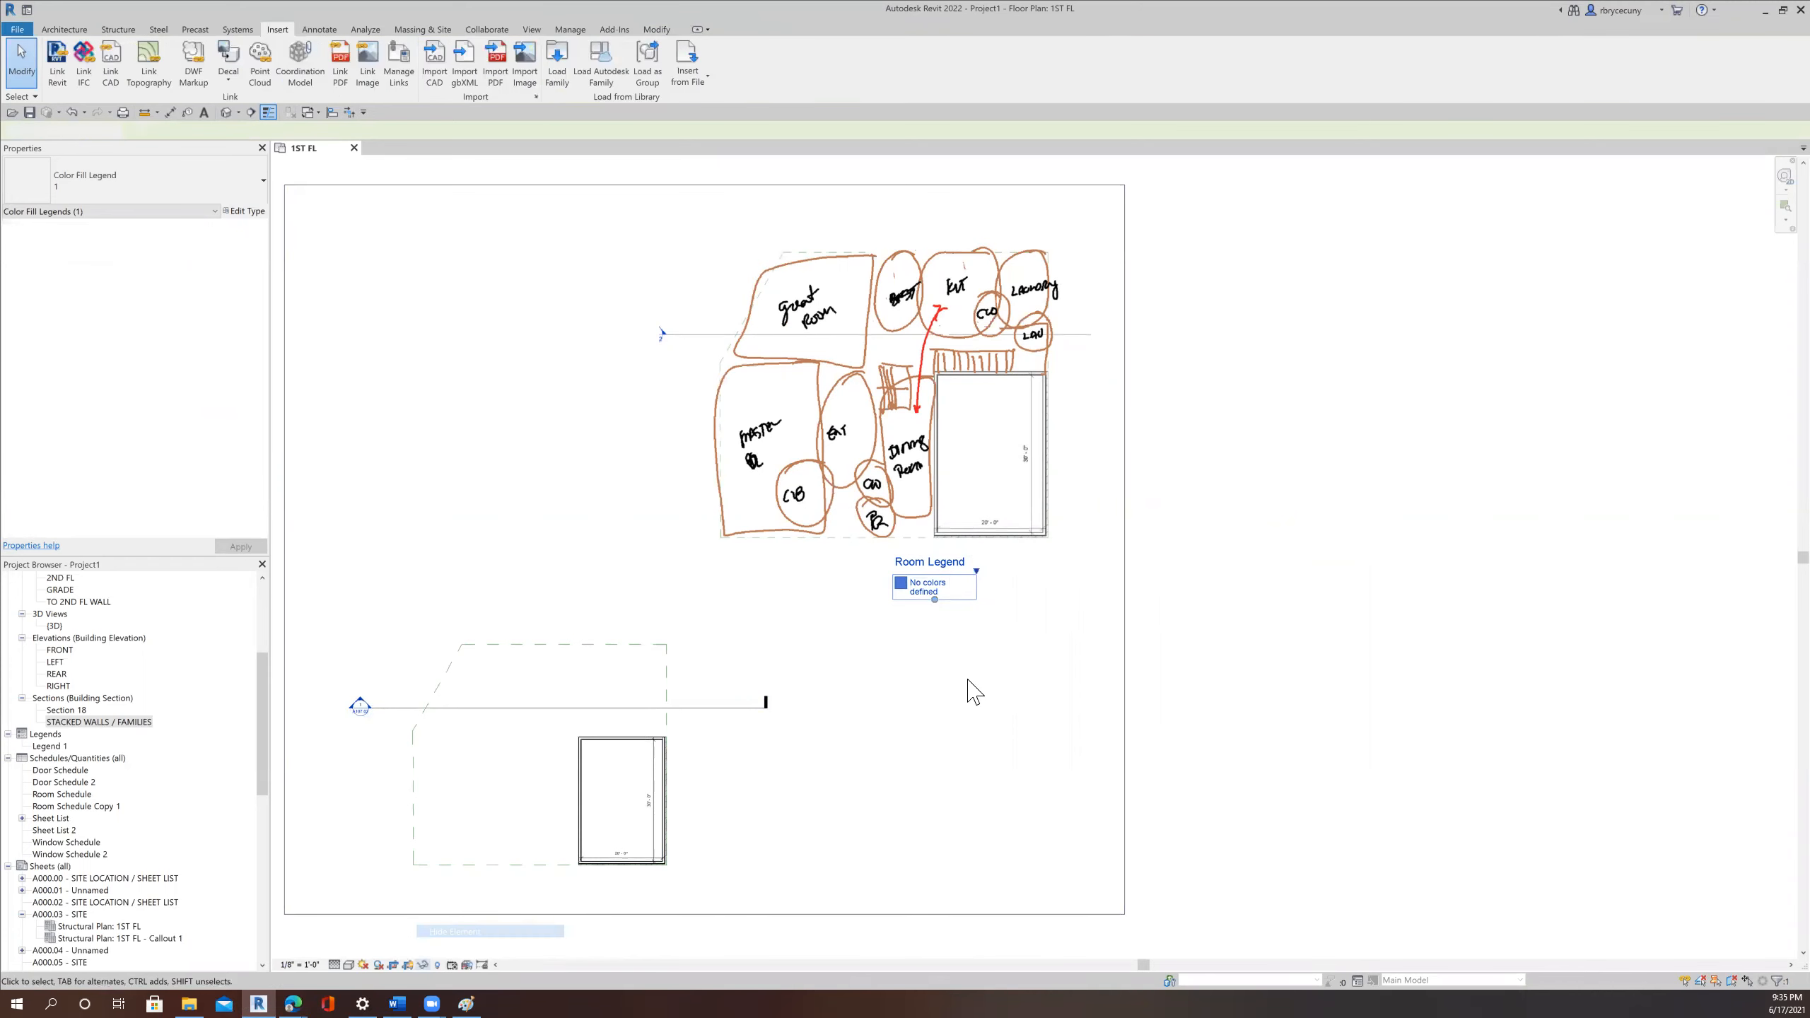
# Examine the room bubble diagram around the garage and compare it with the garage inside the plain buildable outline below.
pyautogui.scroll(2, 924, 447)
pyautogui.moveTo(924, 447); pyautogui.dragTo(942, 599, button='middle')
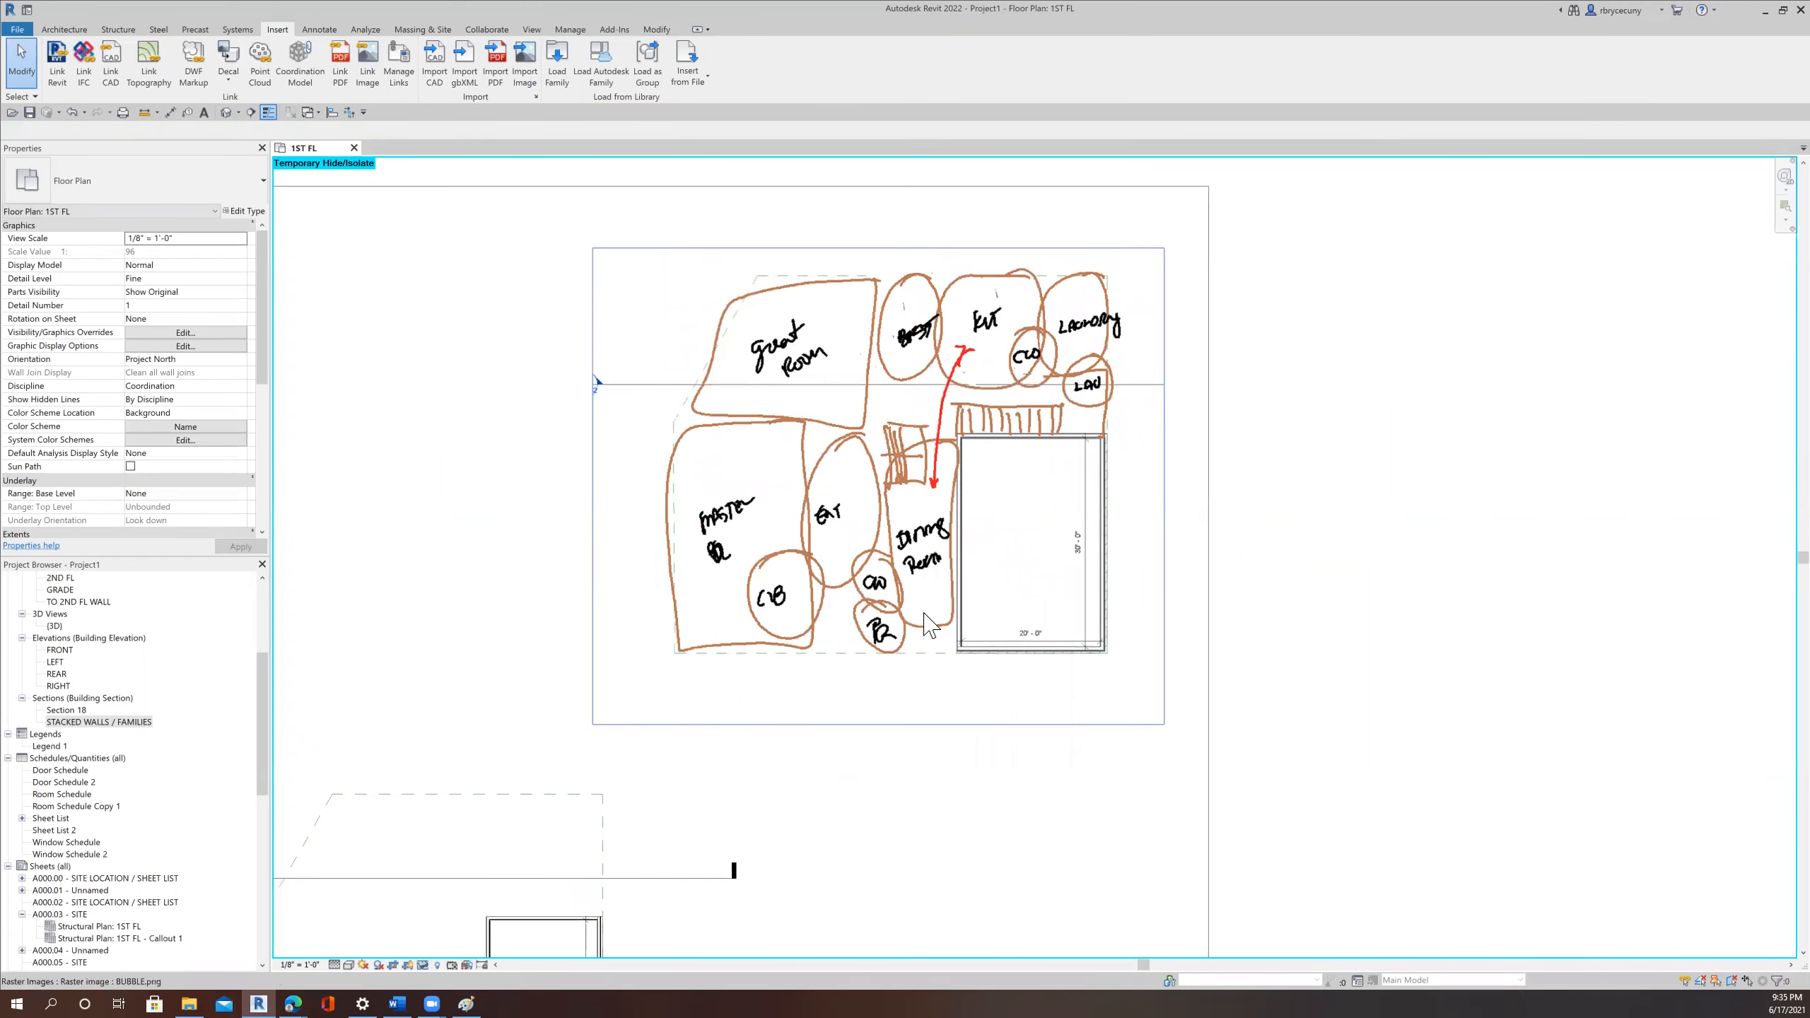
pyautogui.scroll(-2, 925, 676)
pyautogui.moveTo(934, 732); pyautogui.dragTo(886, 757, button='middle')
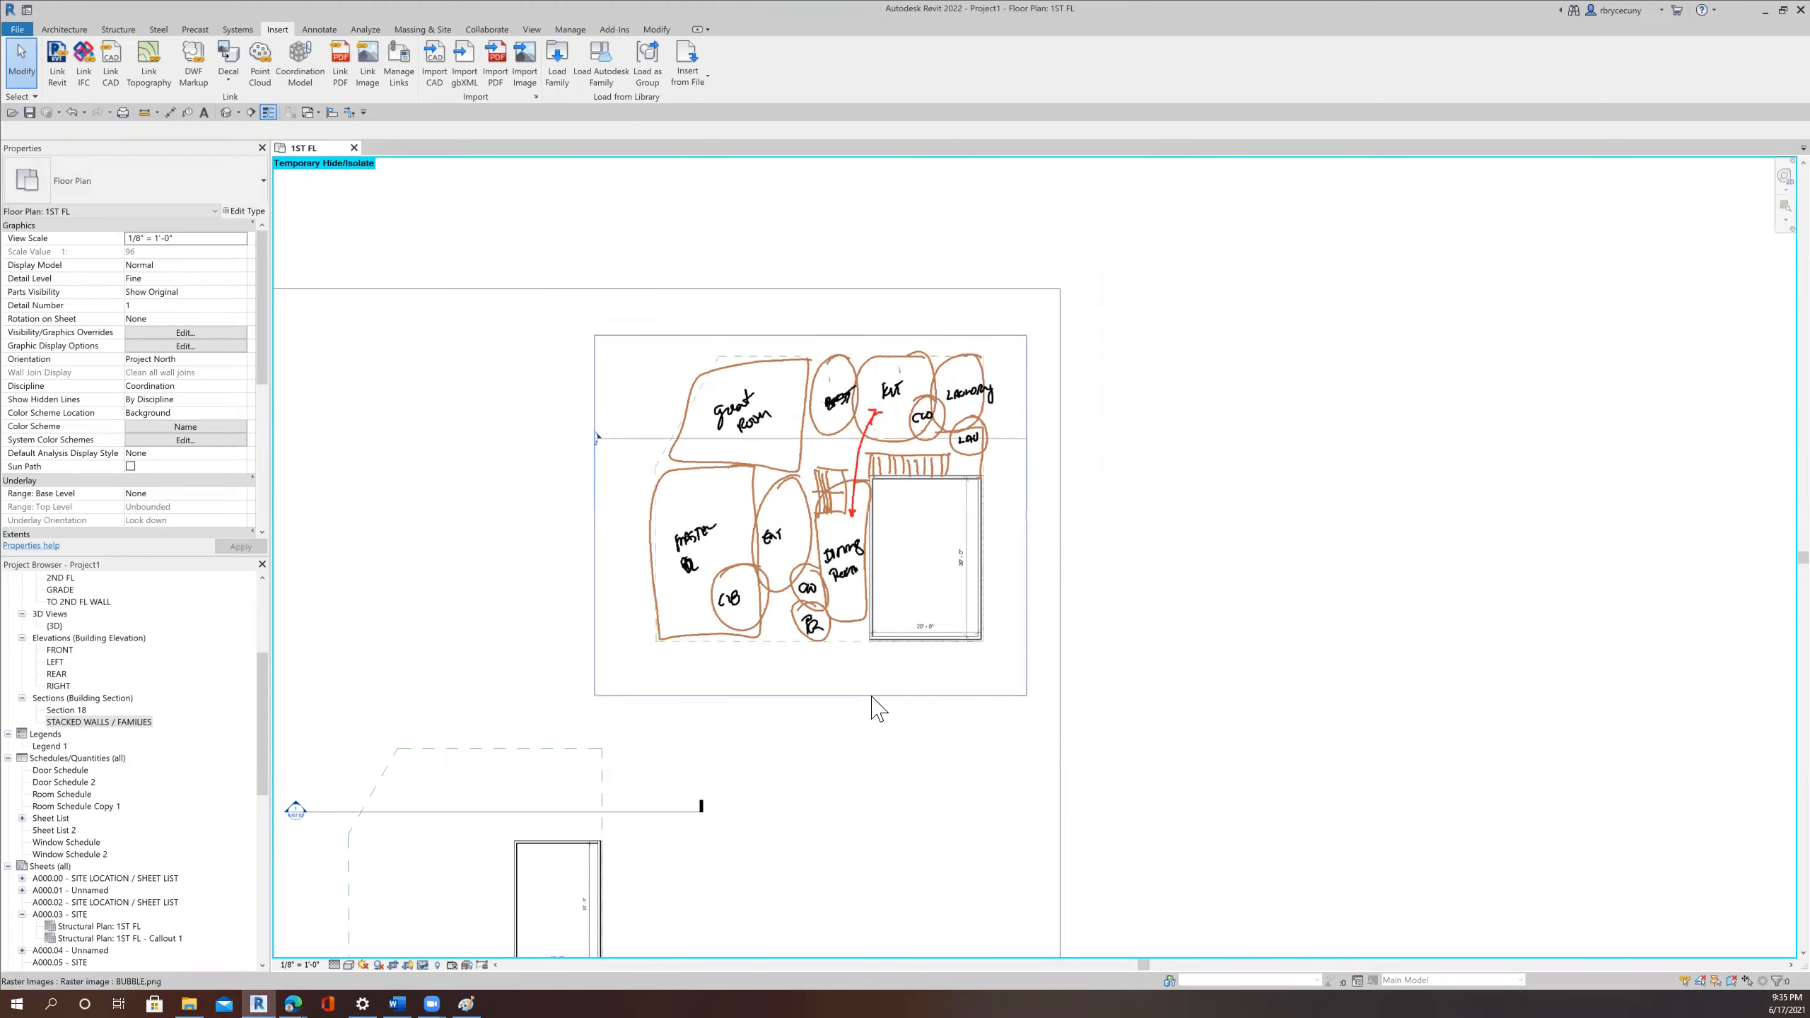
pyautogui.moveTo(844, 765); pyautogui.dragTo(793, 763, button='middle')
pyautogui.moveTo(907, 622); pyautogui.dragTo(888, 743, button='middle')
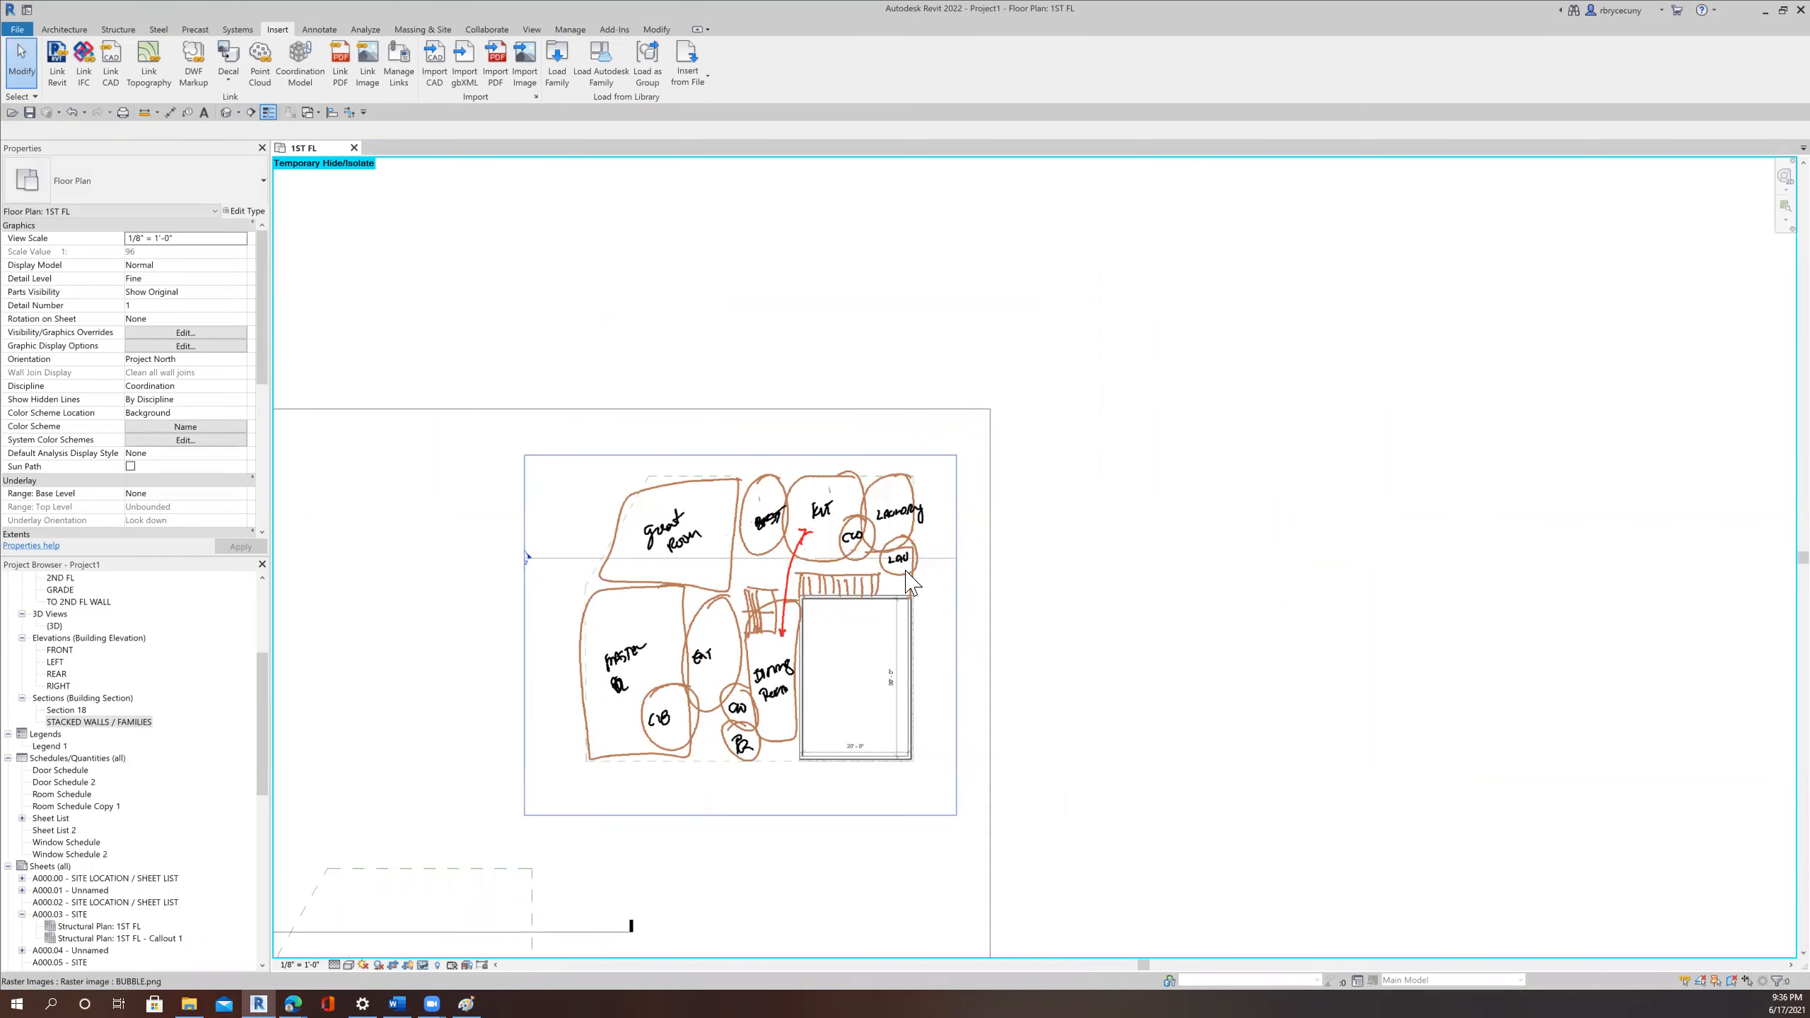
pyautogui.scroll(2, 900, 560)
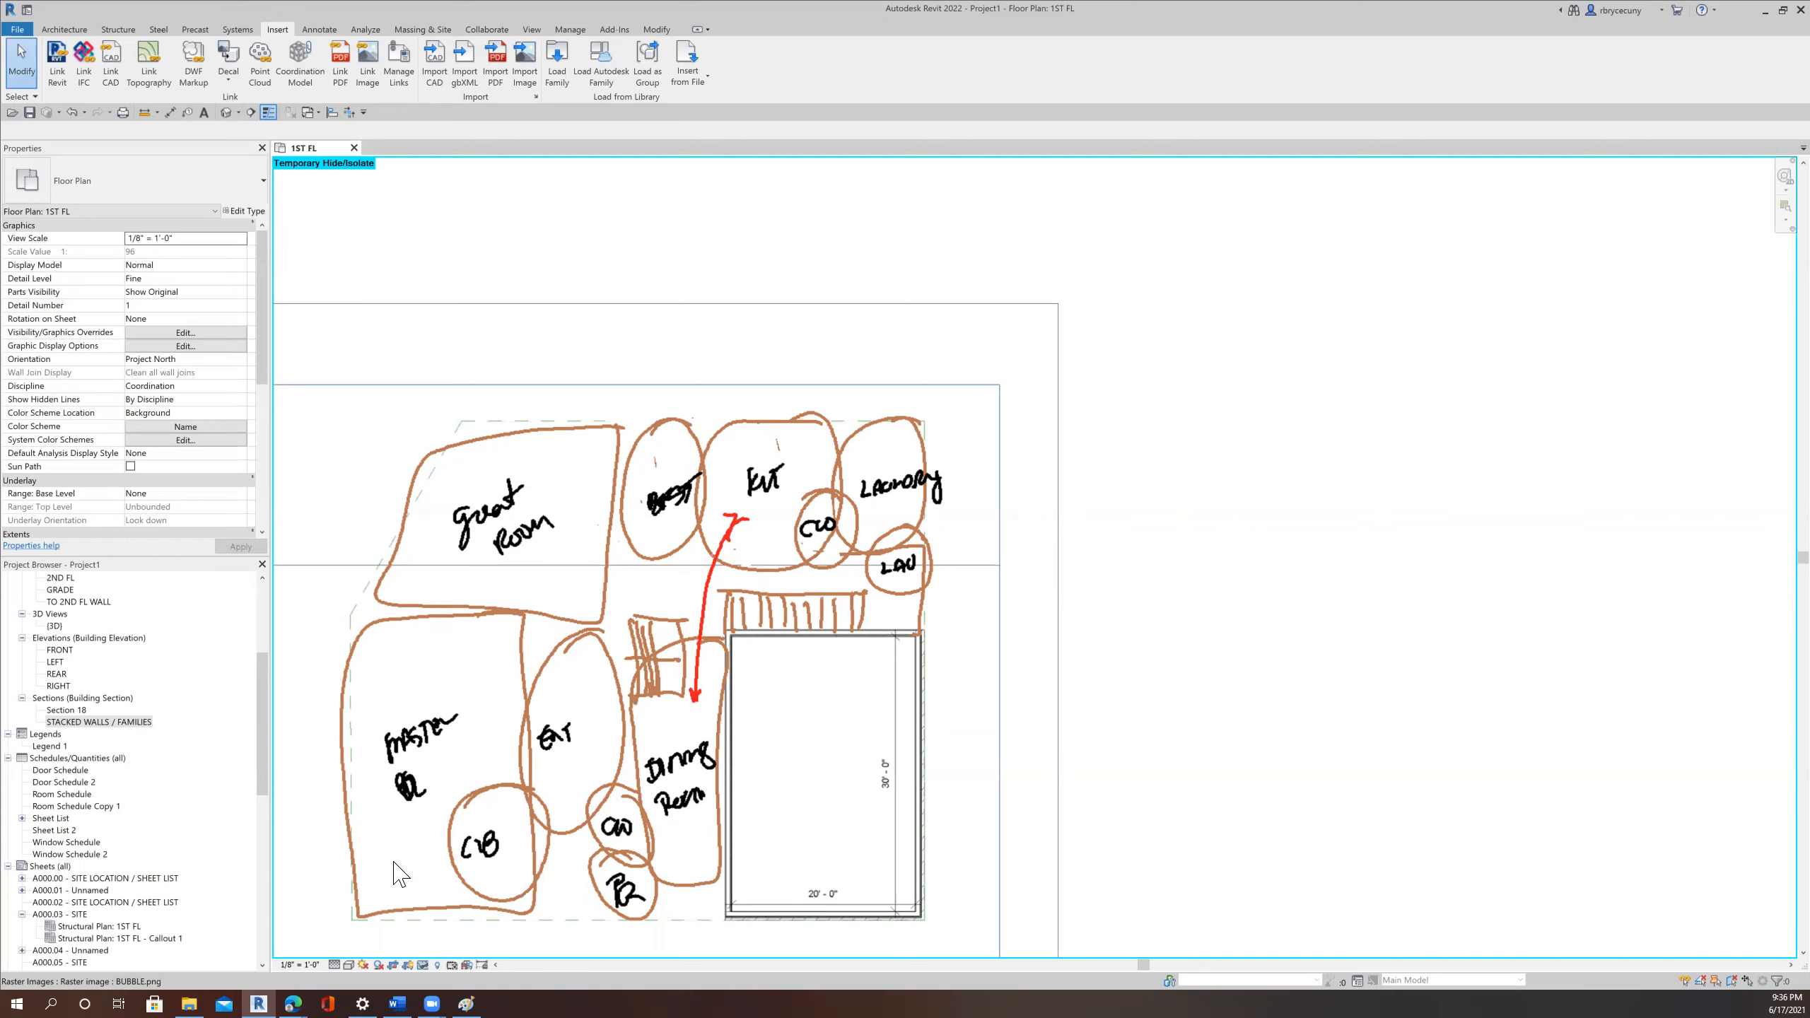
pyautogui.scroll(-4, 841, 802)
pyautogui.moveTo(837, 799); pyautogui.dragTo(1045, 561, button='middle')
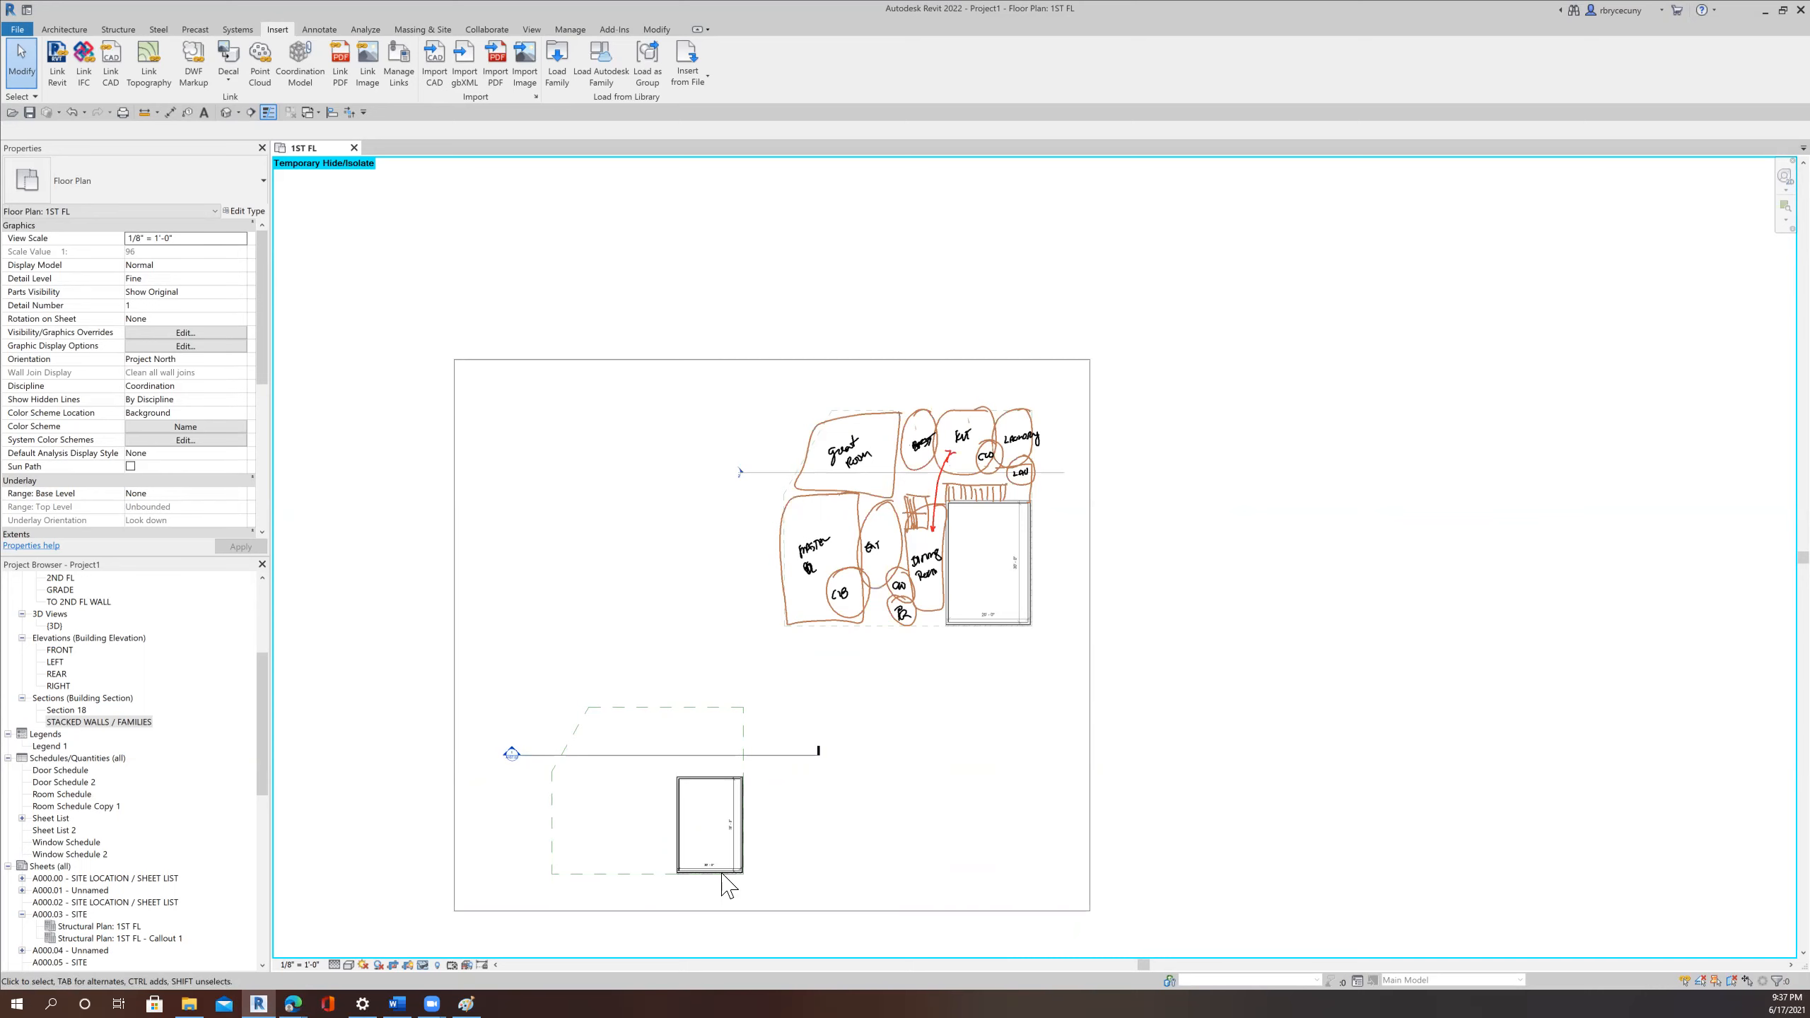
pyautogui.scroll(2, 756, 813)
pyautogui.scroll(1, 757, 813)
pyautogui.moveTo(756, 813)
pyautogui.mouseDown(button='middle')
pyautogui.moveTo(862, 724)
pyautogui.moveTo(828, 688)
pyautogui.mouseUp(button='middle')
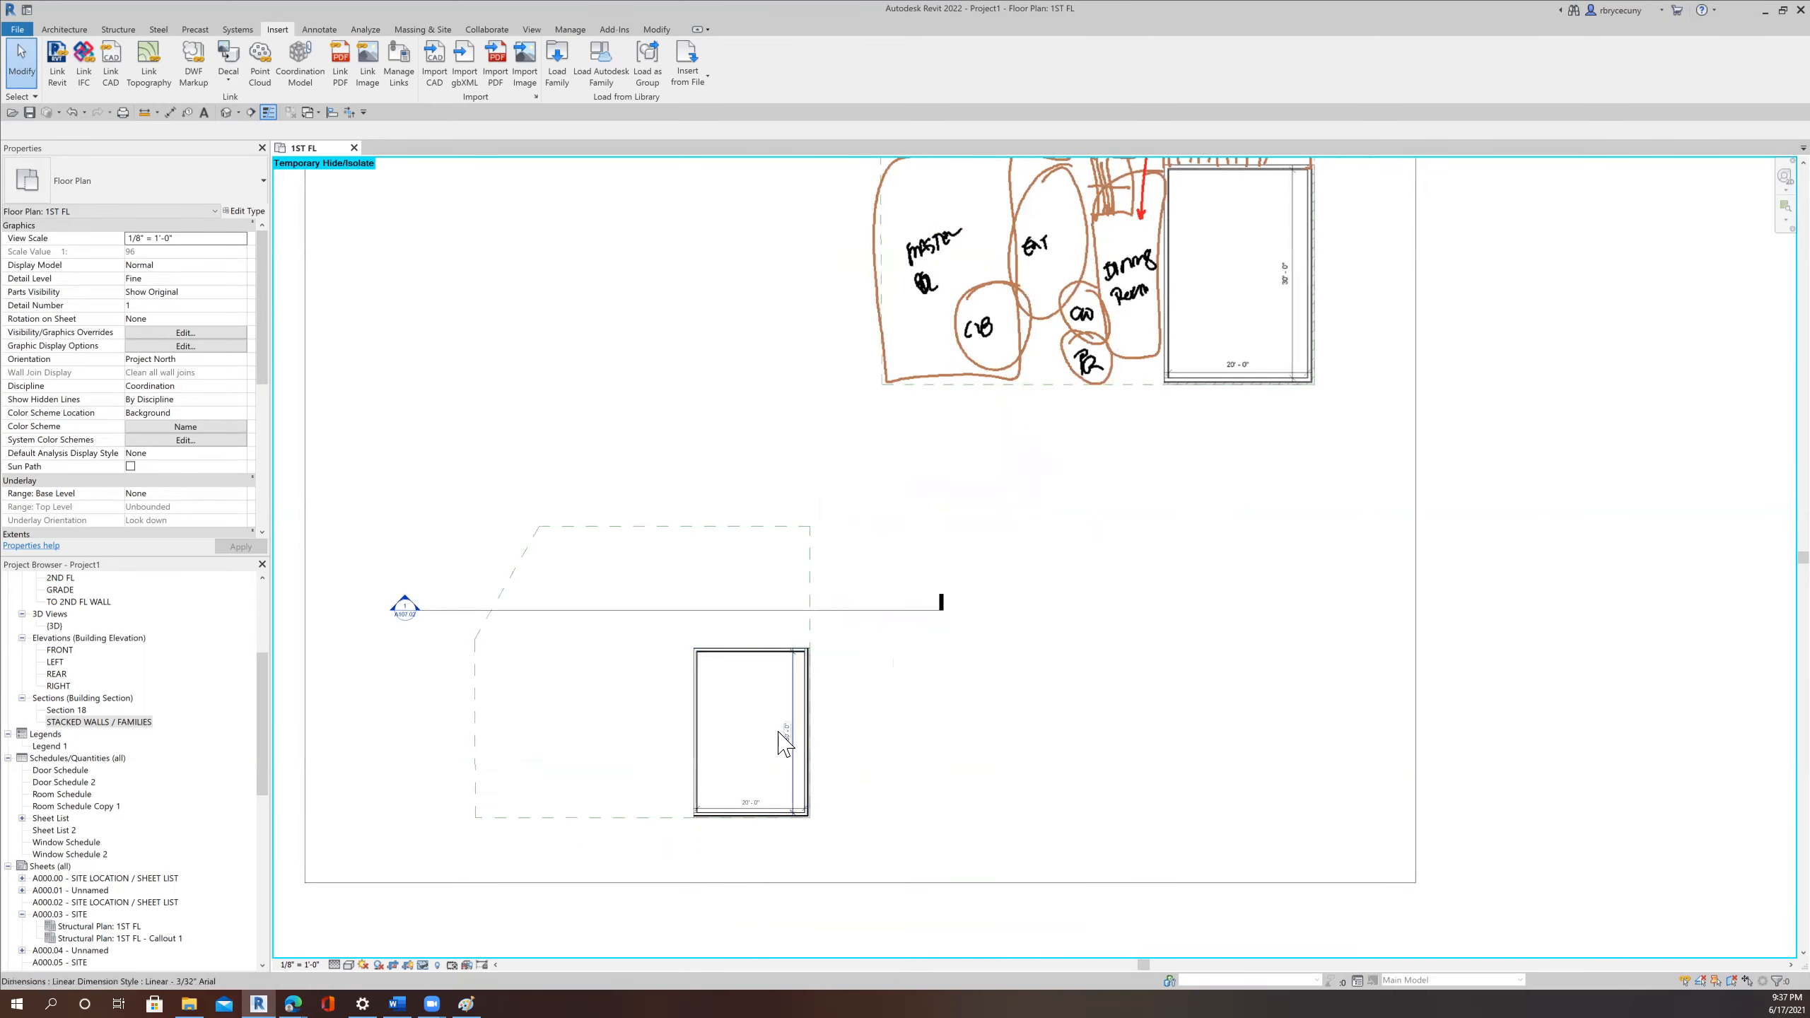
pyautogui.moveTo(765, 764); pyautogui.dragTo(739, 784, button='middle')
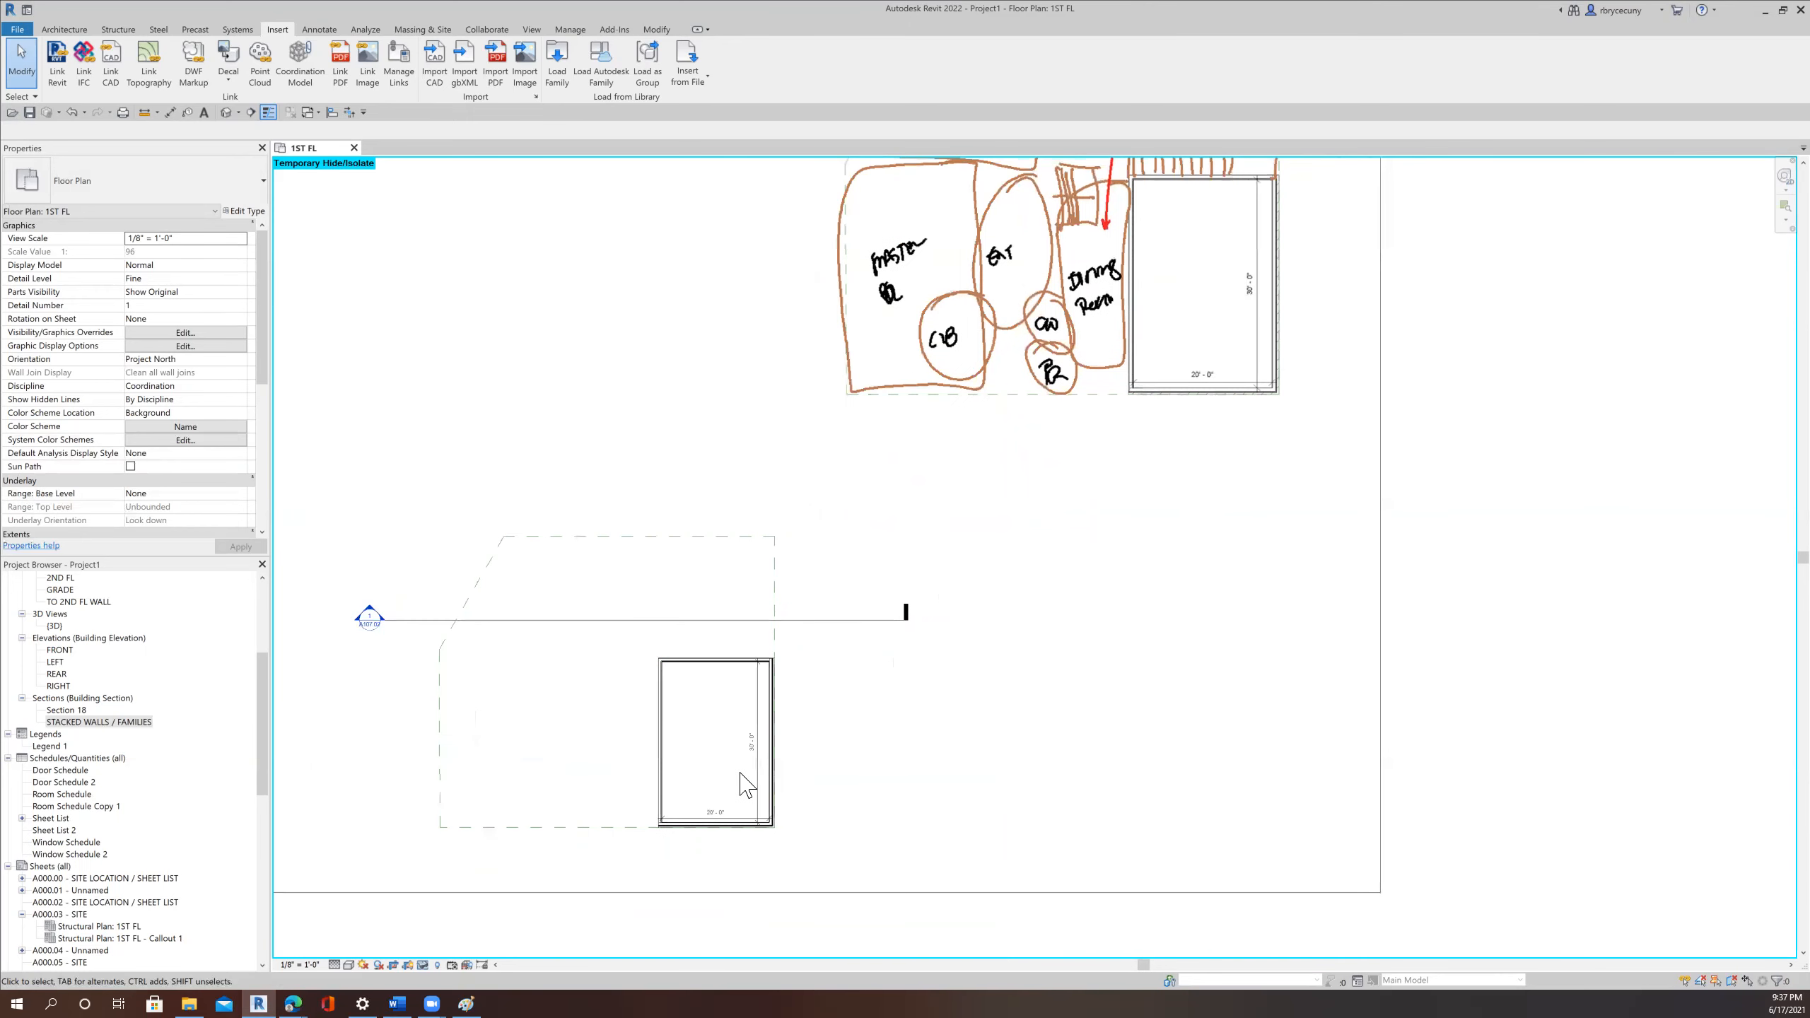
pyautogui.scroll(-2, 947, 720)
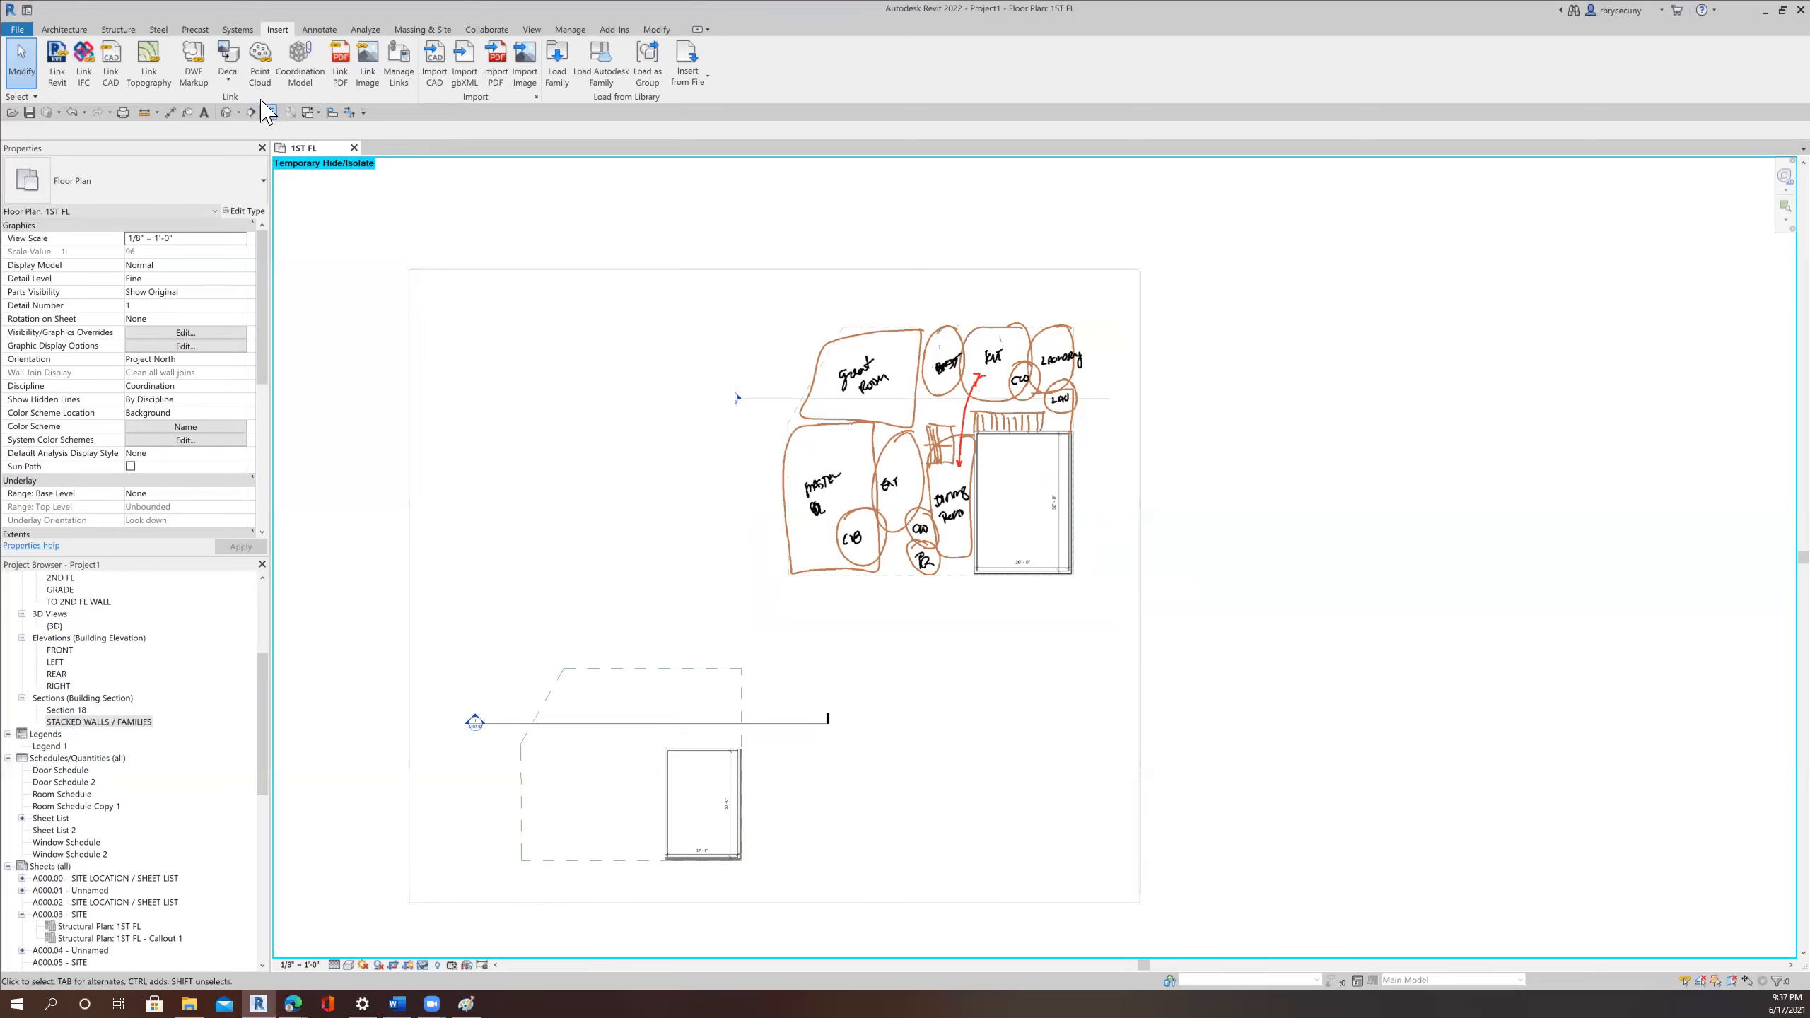
# Open the default 3D view of the model.
pyautogui.click(225, 114)
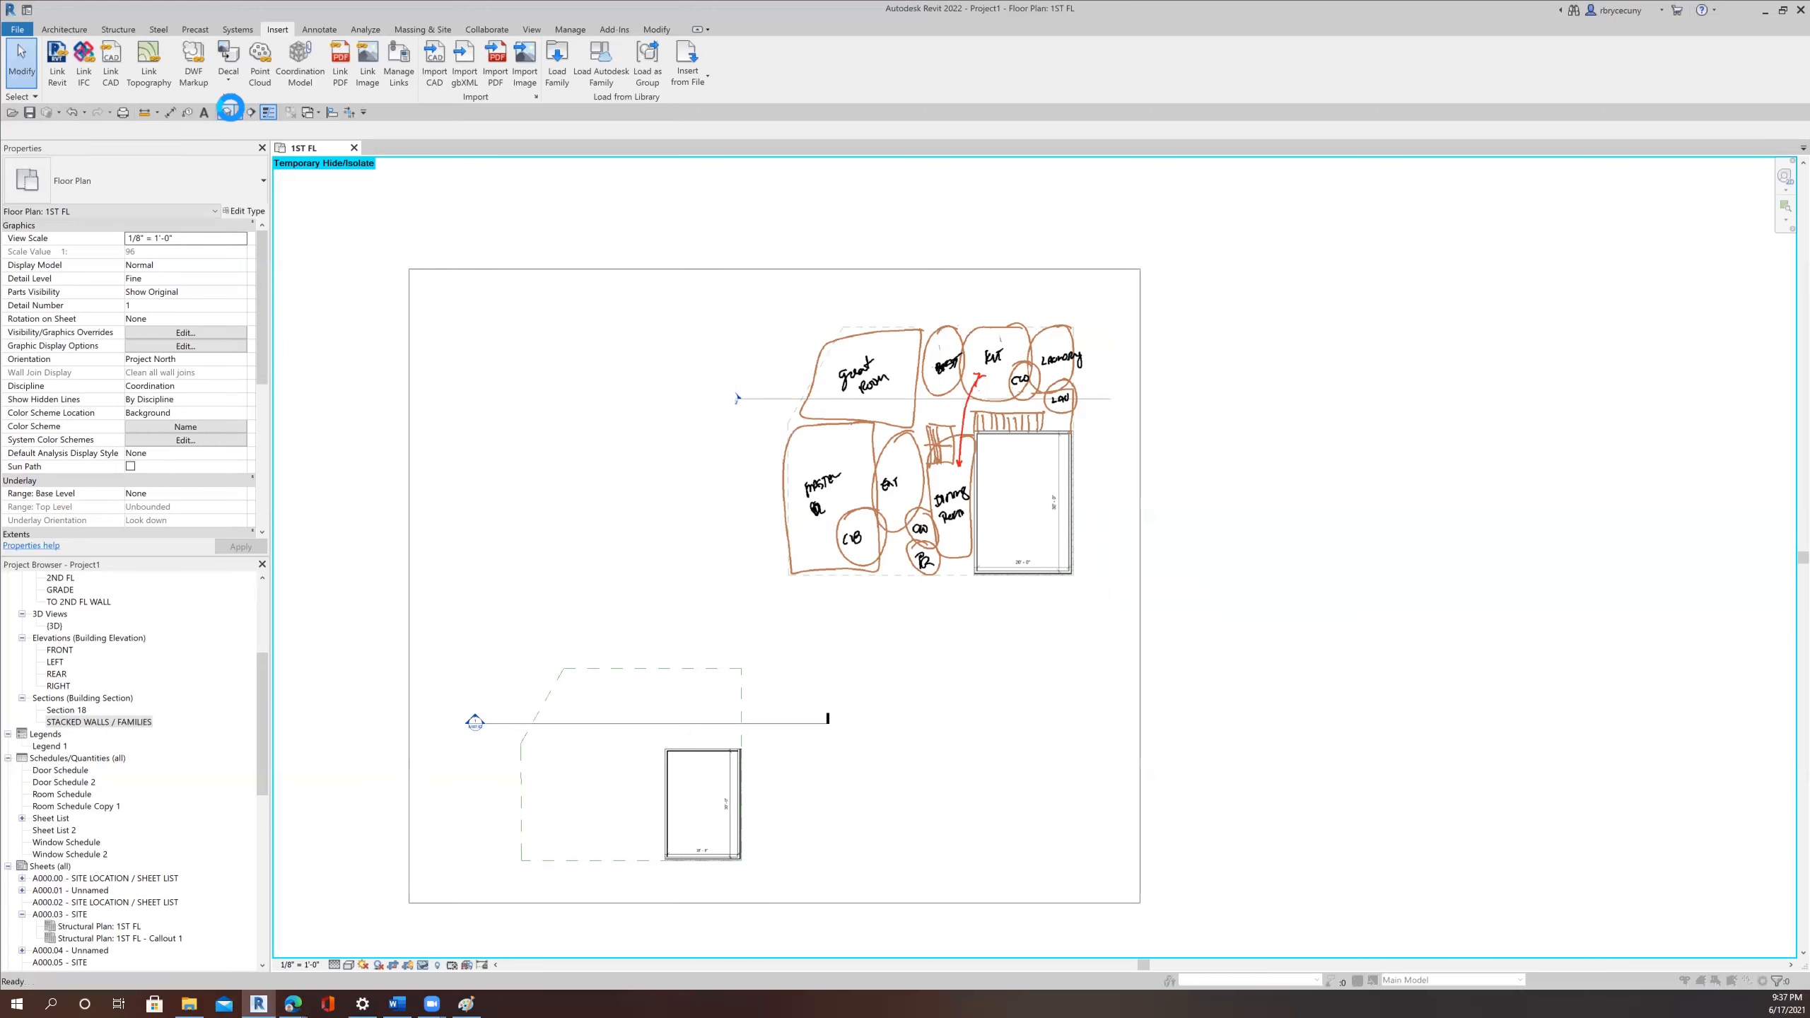
pyautogui.click(847, 461)
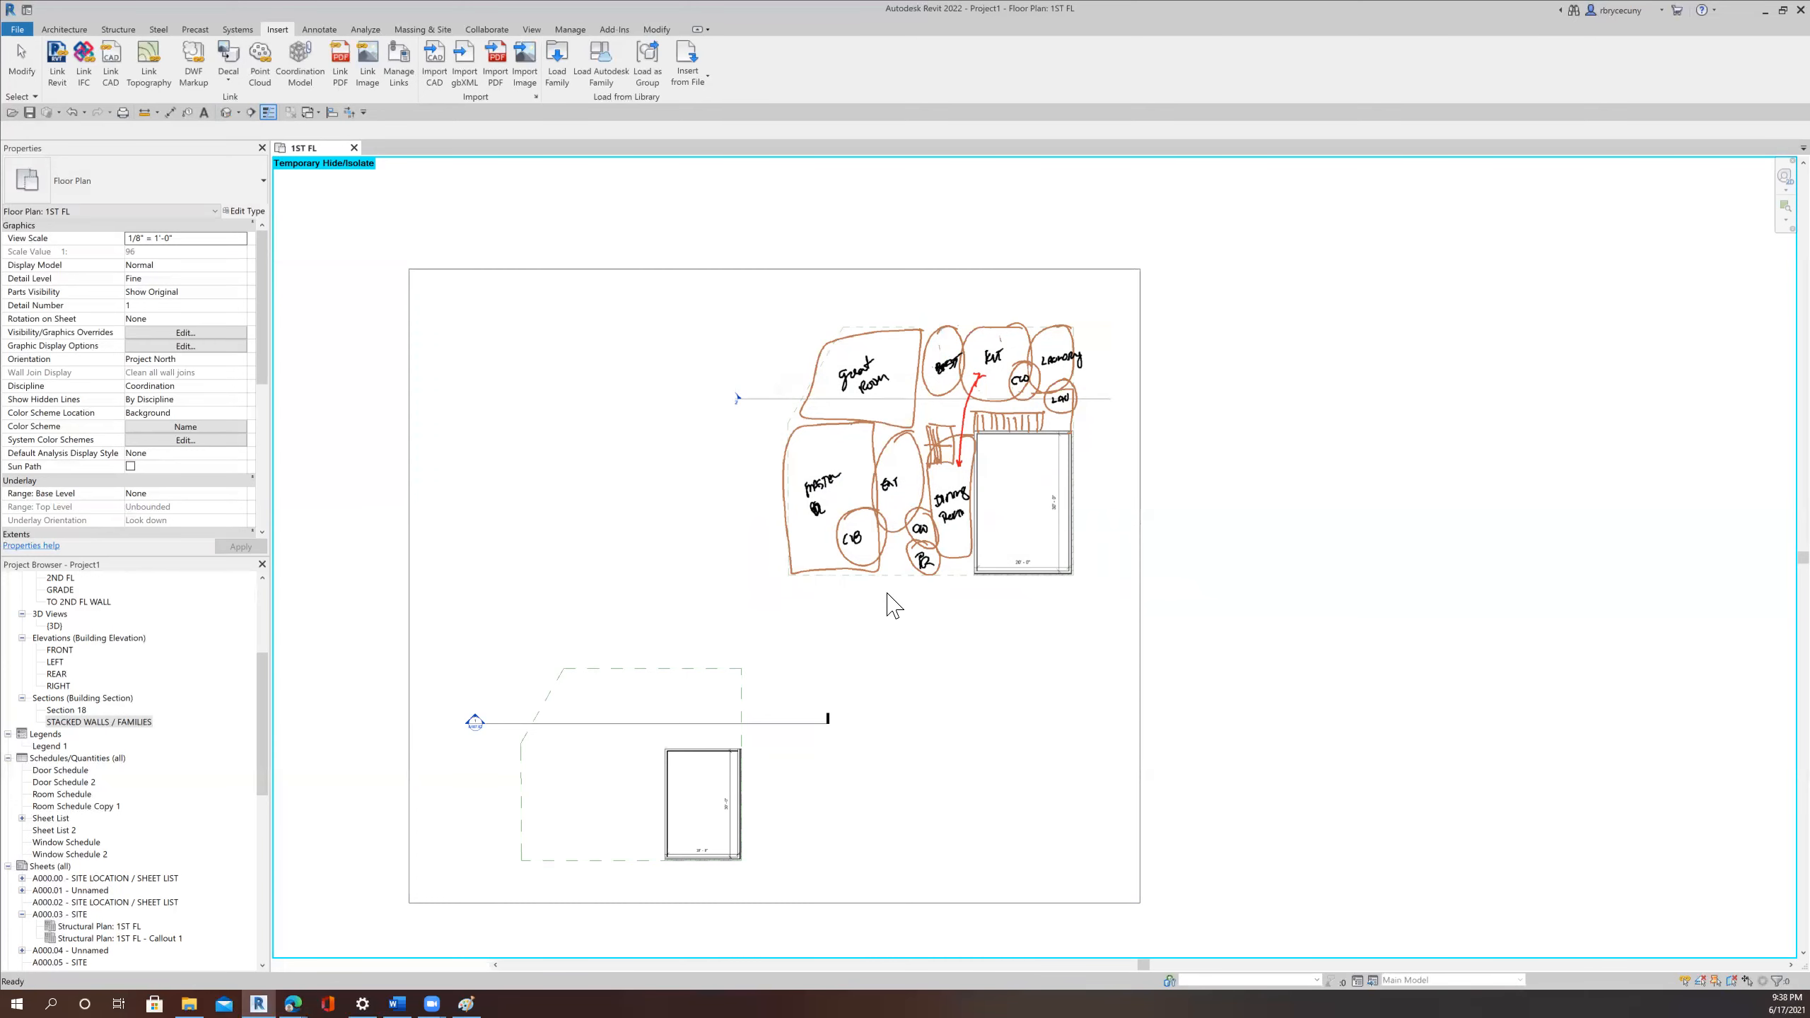
pyautogui.press('F4')
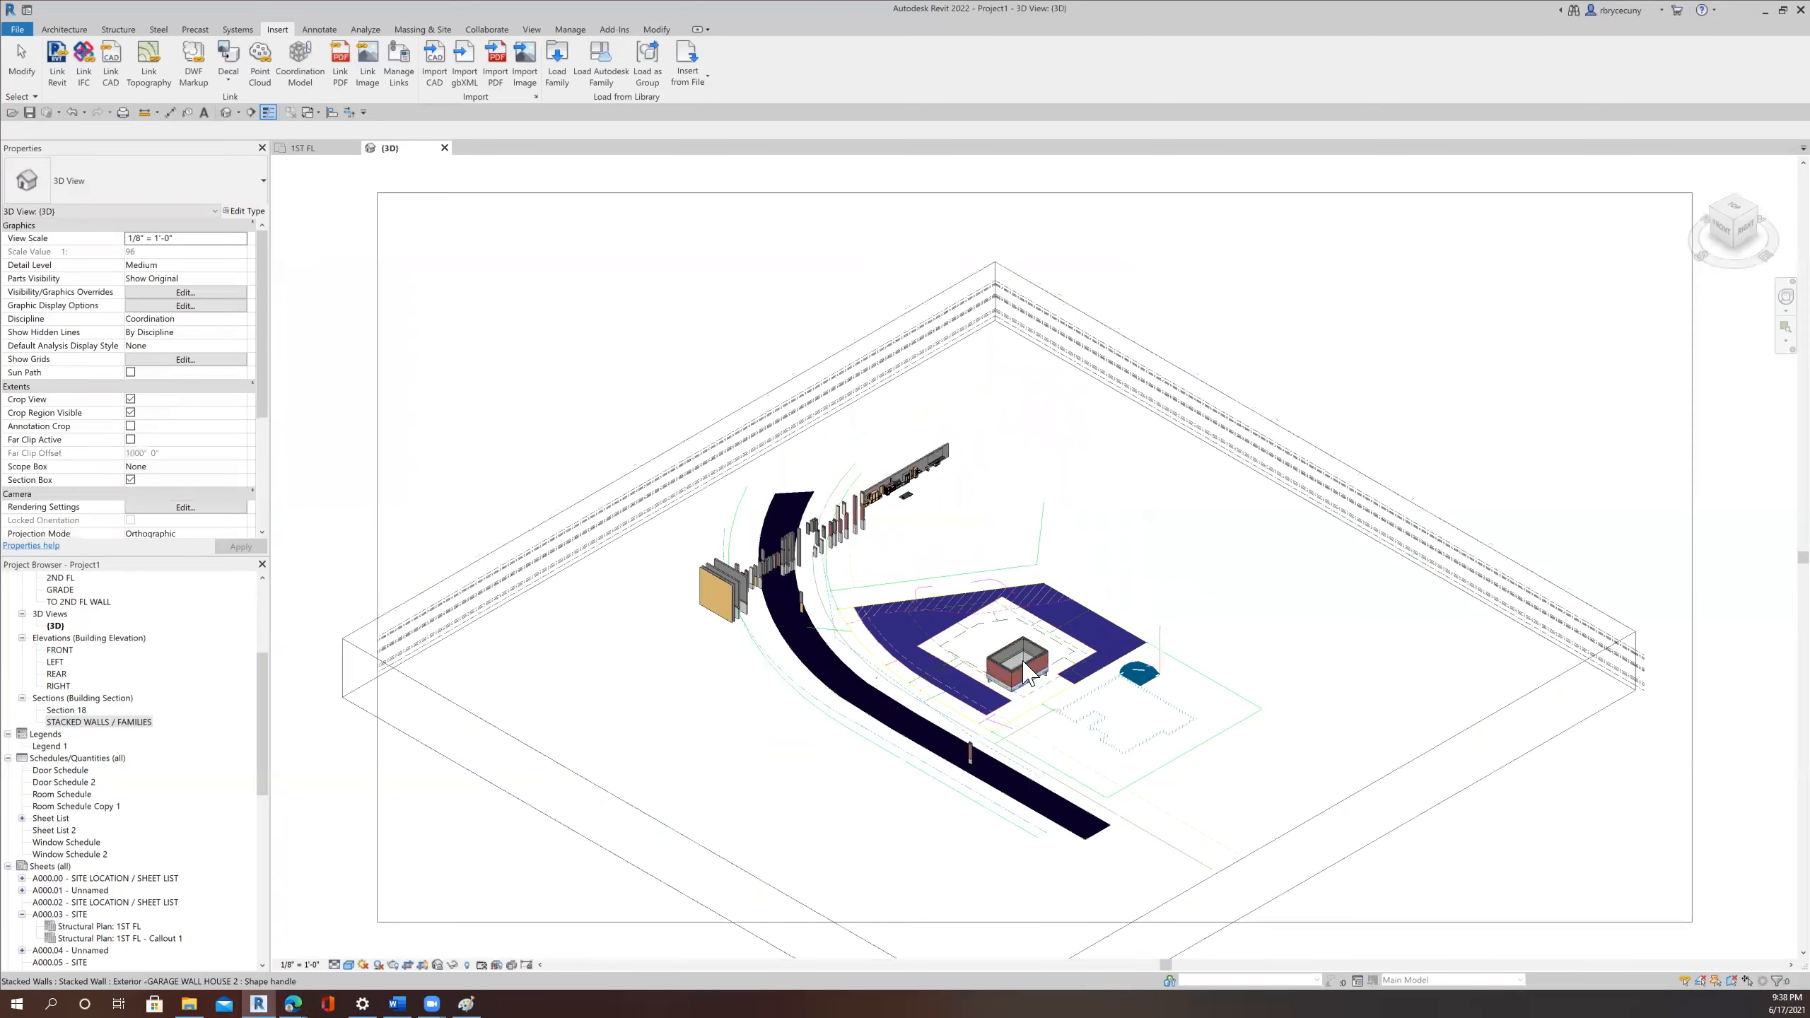
# Examine the garage's stacked walls in 3D from several sides, including their corners, wall tops, foundations and position on the lot.
pyautogui.scroll(6, 1027, 670)
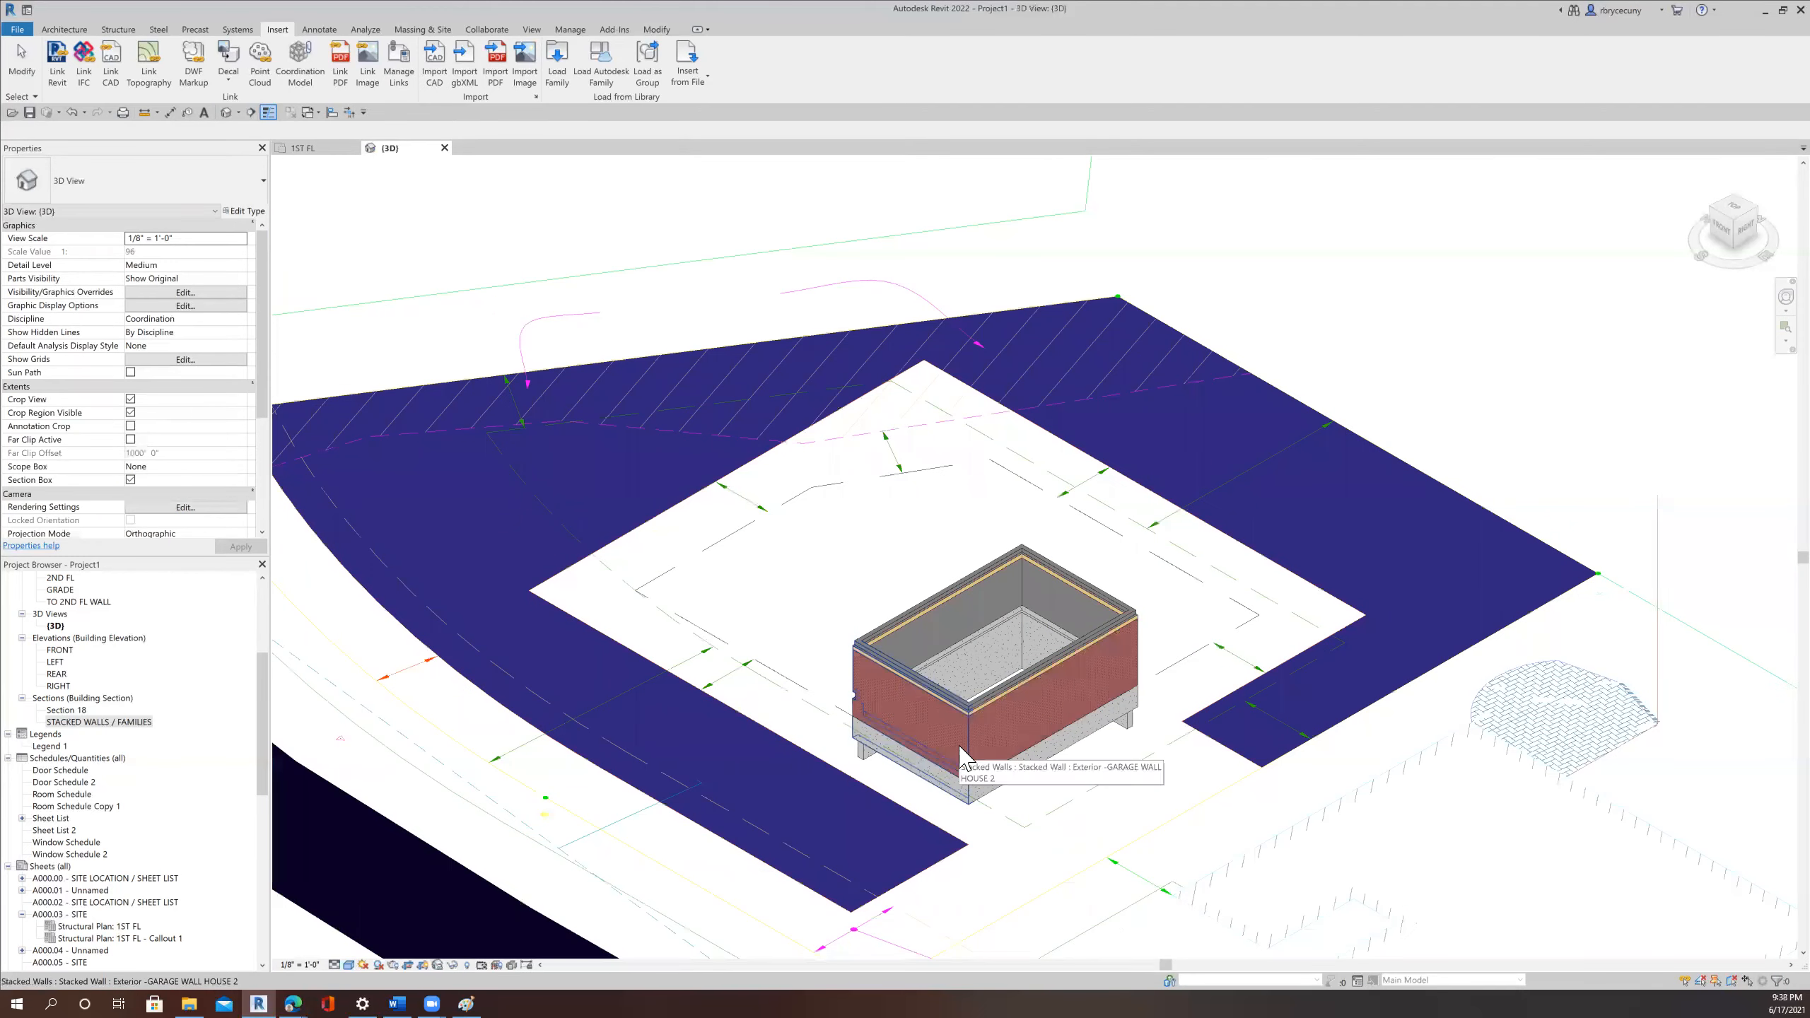
pyautogui.keyDown('shift'); pyautogui.moveTo(993, 852); pyautogui.dragTo(982, 800, button='middle'); pyautogui.keyUp('shift')
pyautogui.click(967, 795)
pyautogui.press('Escape')
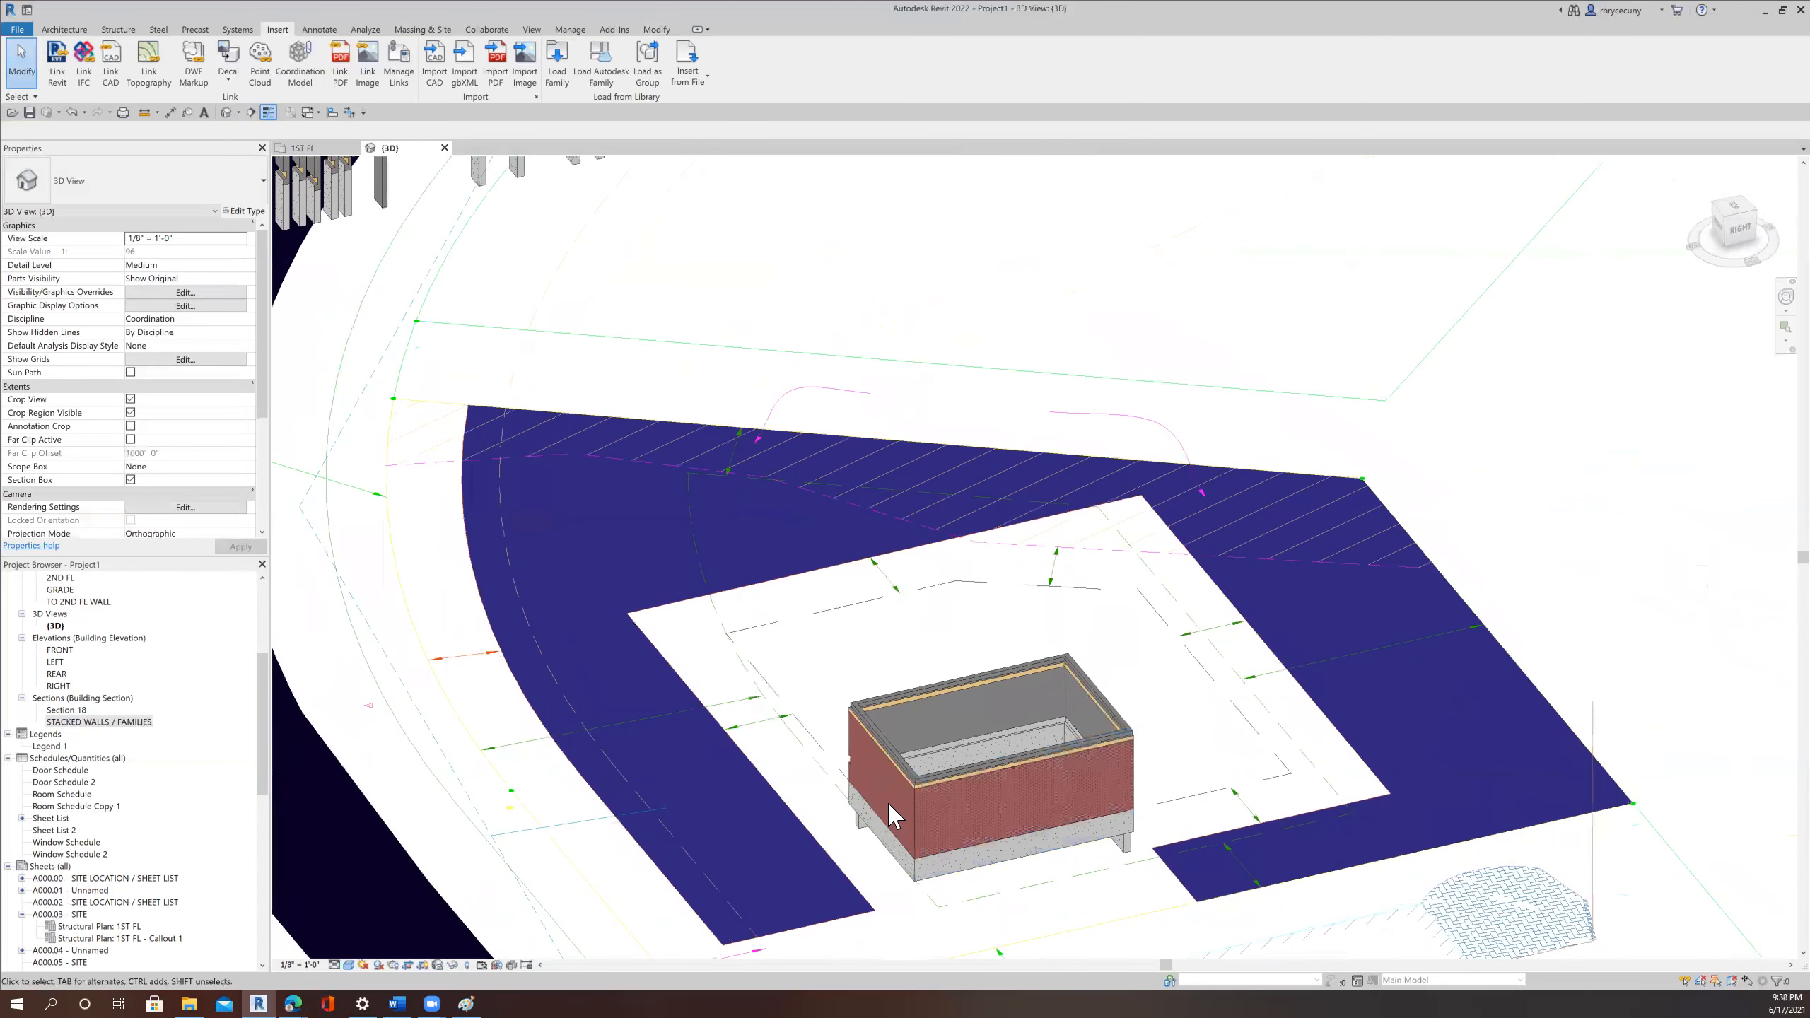
pyautogui.click(951, 804)
pyautogui.press('Escape')
pyautogui.keyDown('shift'); pyautogui.moveTo(983, 720); pyautogui.dragTo(1134, 791, button='middle'); pyautogui.keyUp('shift')
pyautogui.scroll(3, 891, 920)
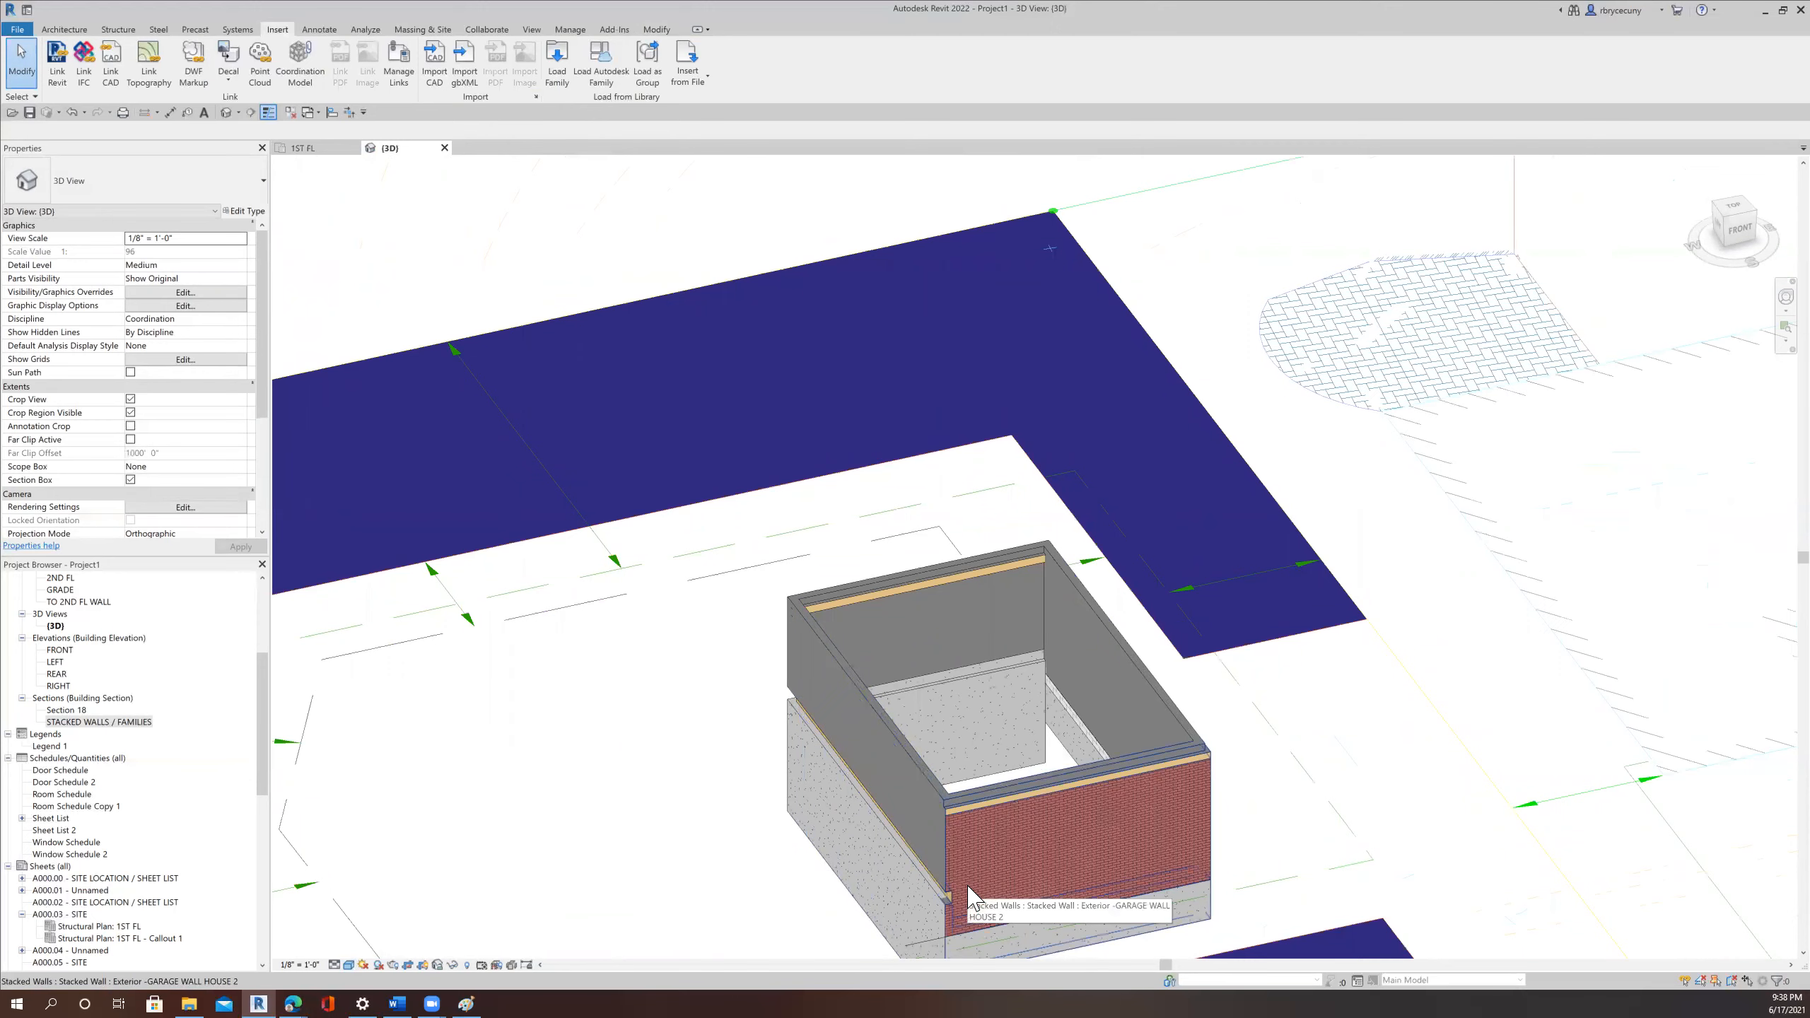
pyautogui.scroll(-2, 937, 848)
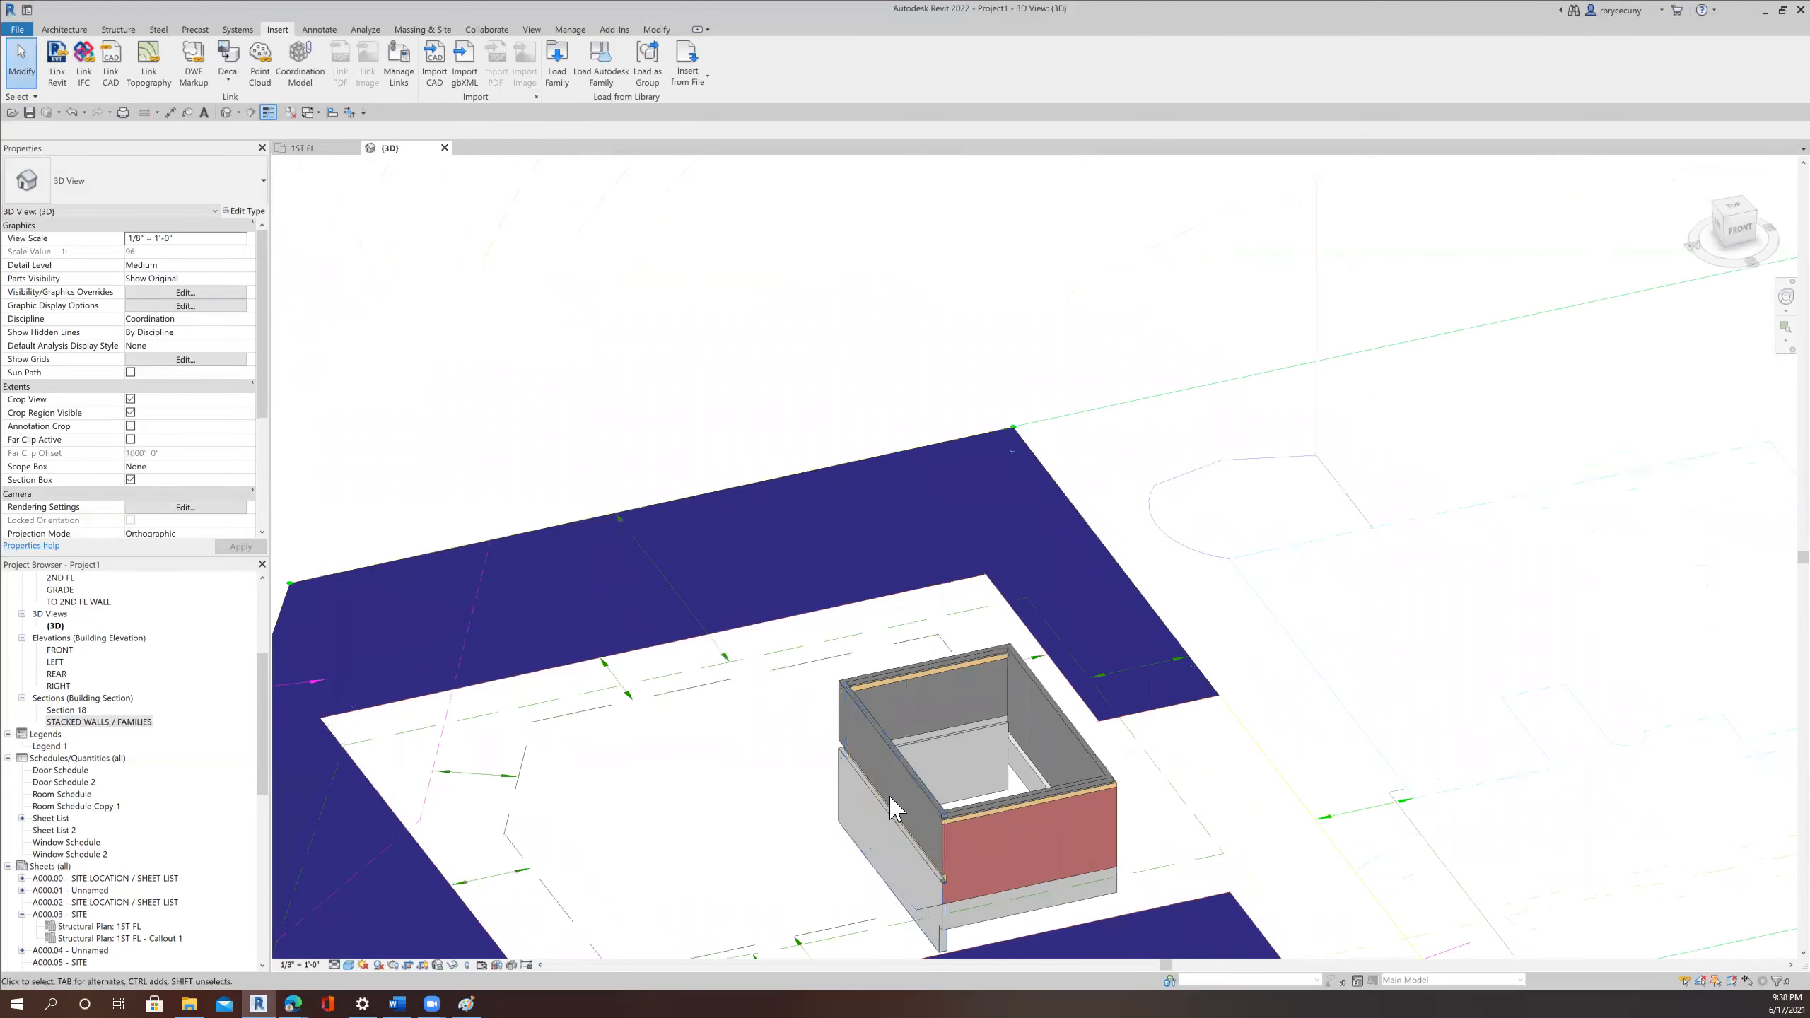
pyautogui.scroll(5, 935, 739)
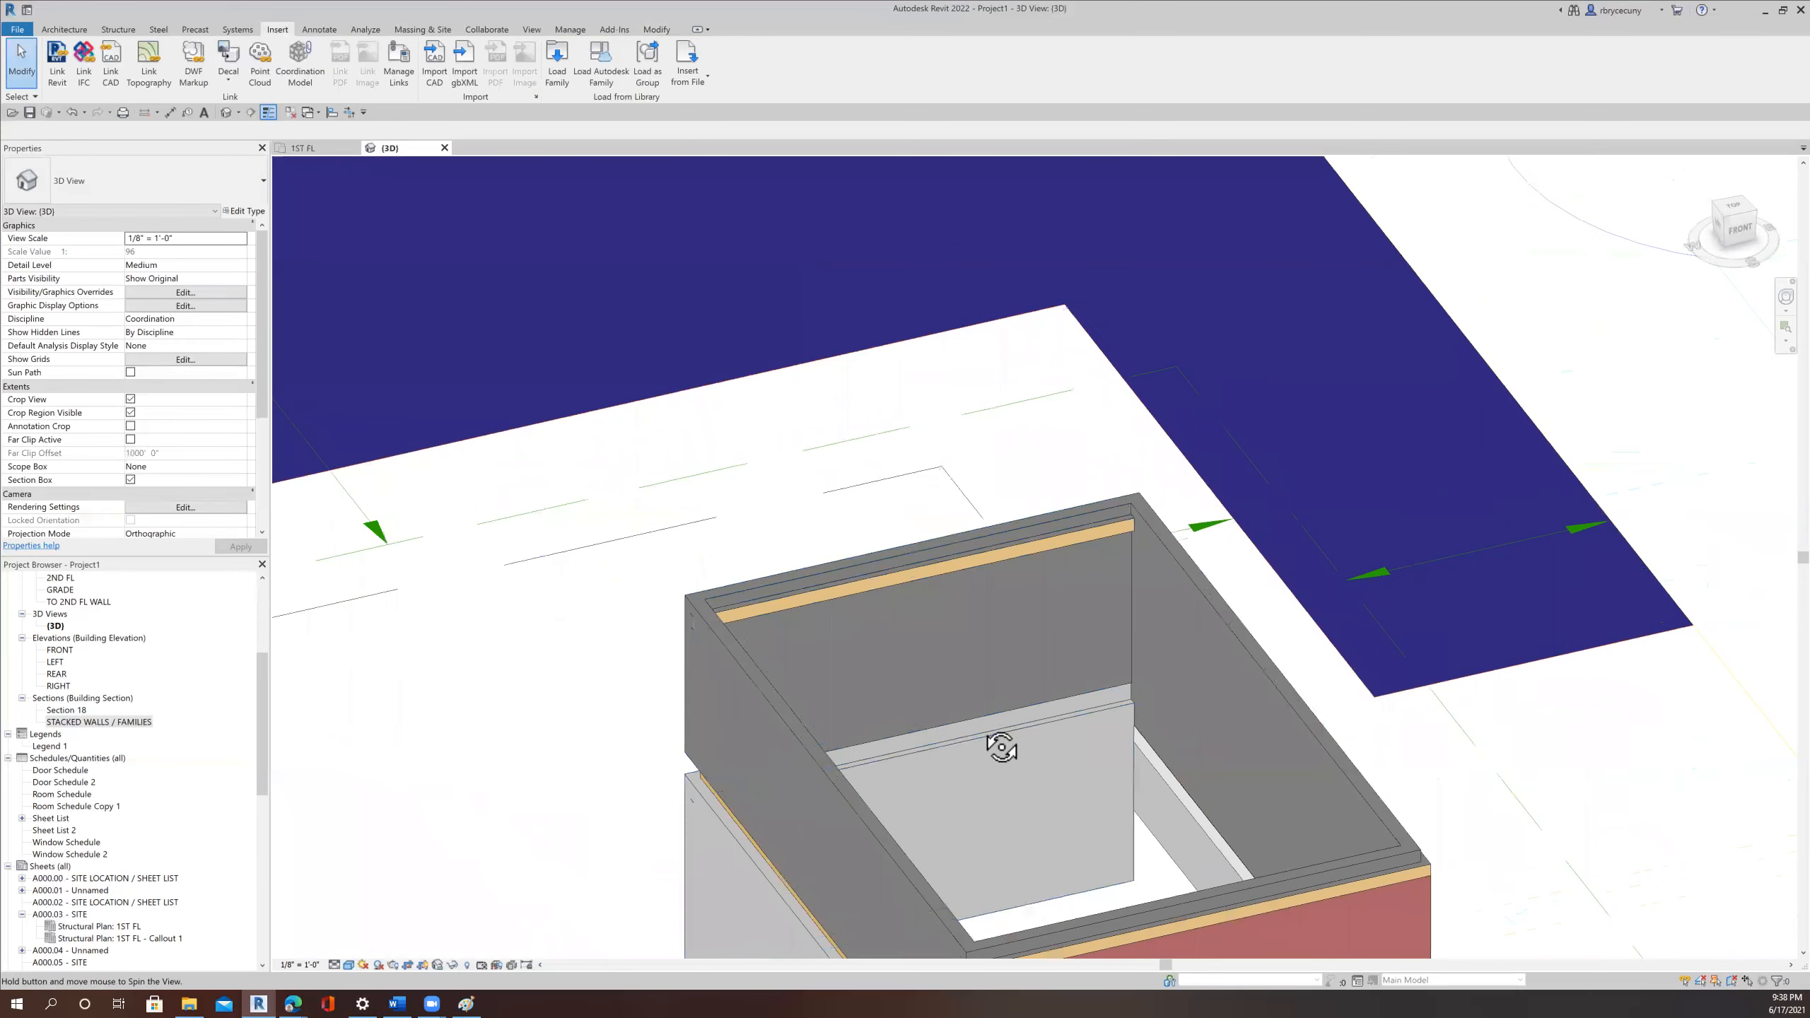
pyautogui.keyDown('shift'); pyautogui.moveTo(1078, 735); pyautogui.dragTo(1143, 655, button='middle'); pyautogui.keyUp('shift')
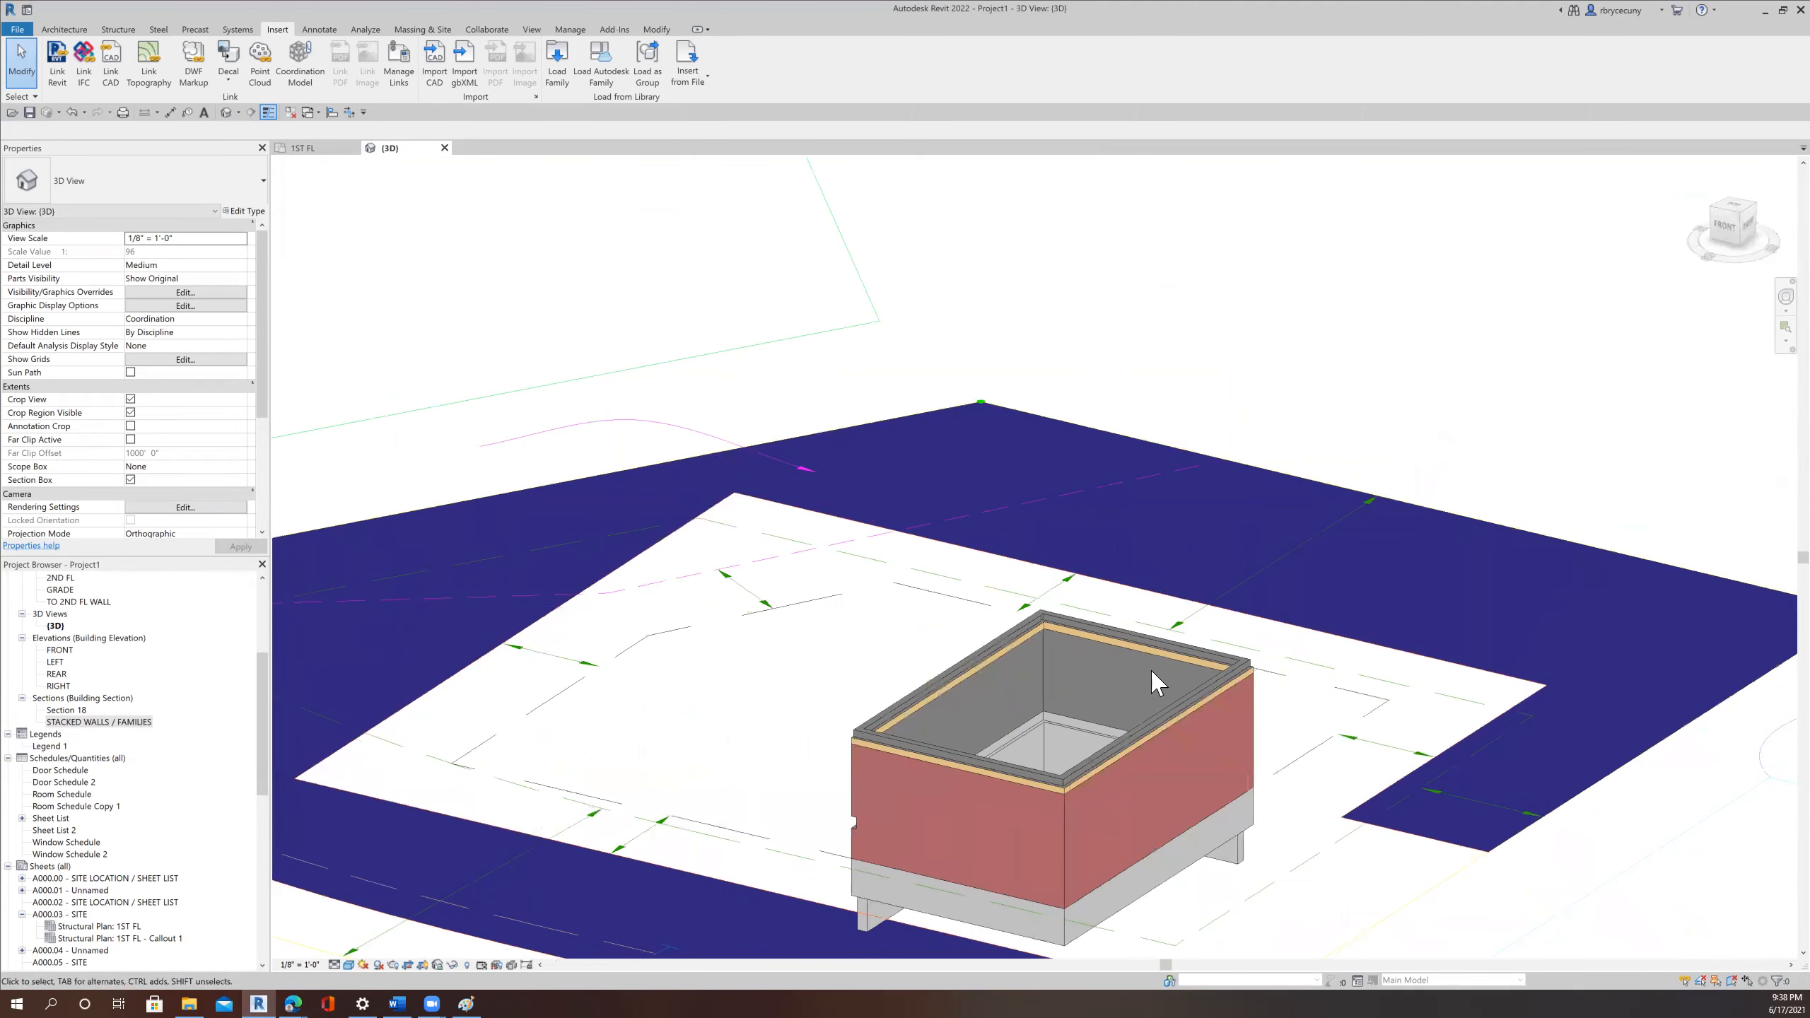
pyautogui.scroll(4, 991, 722)
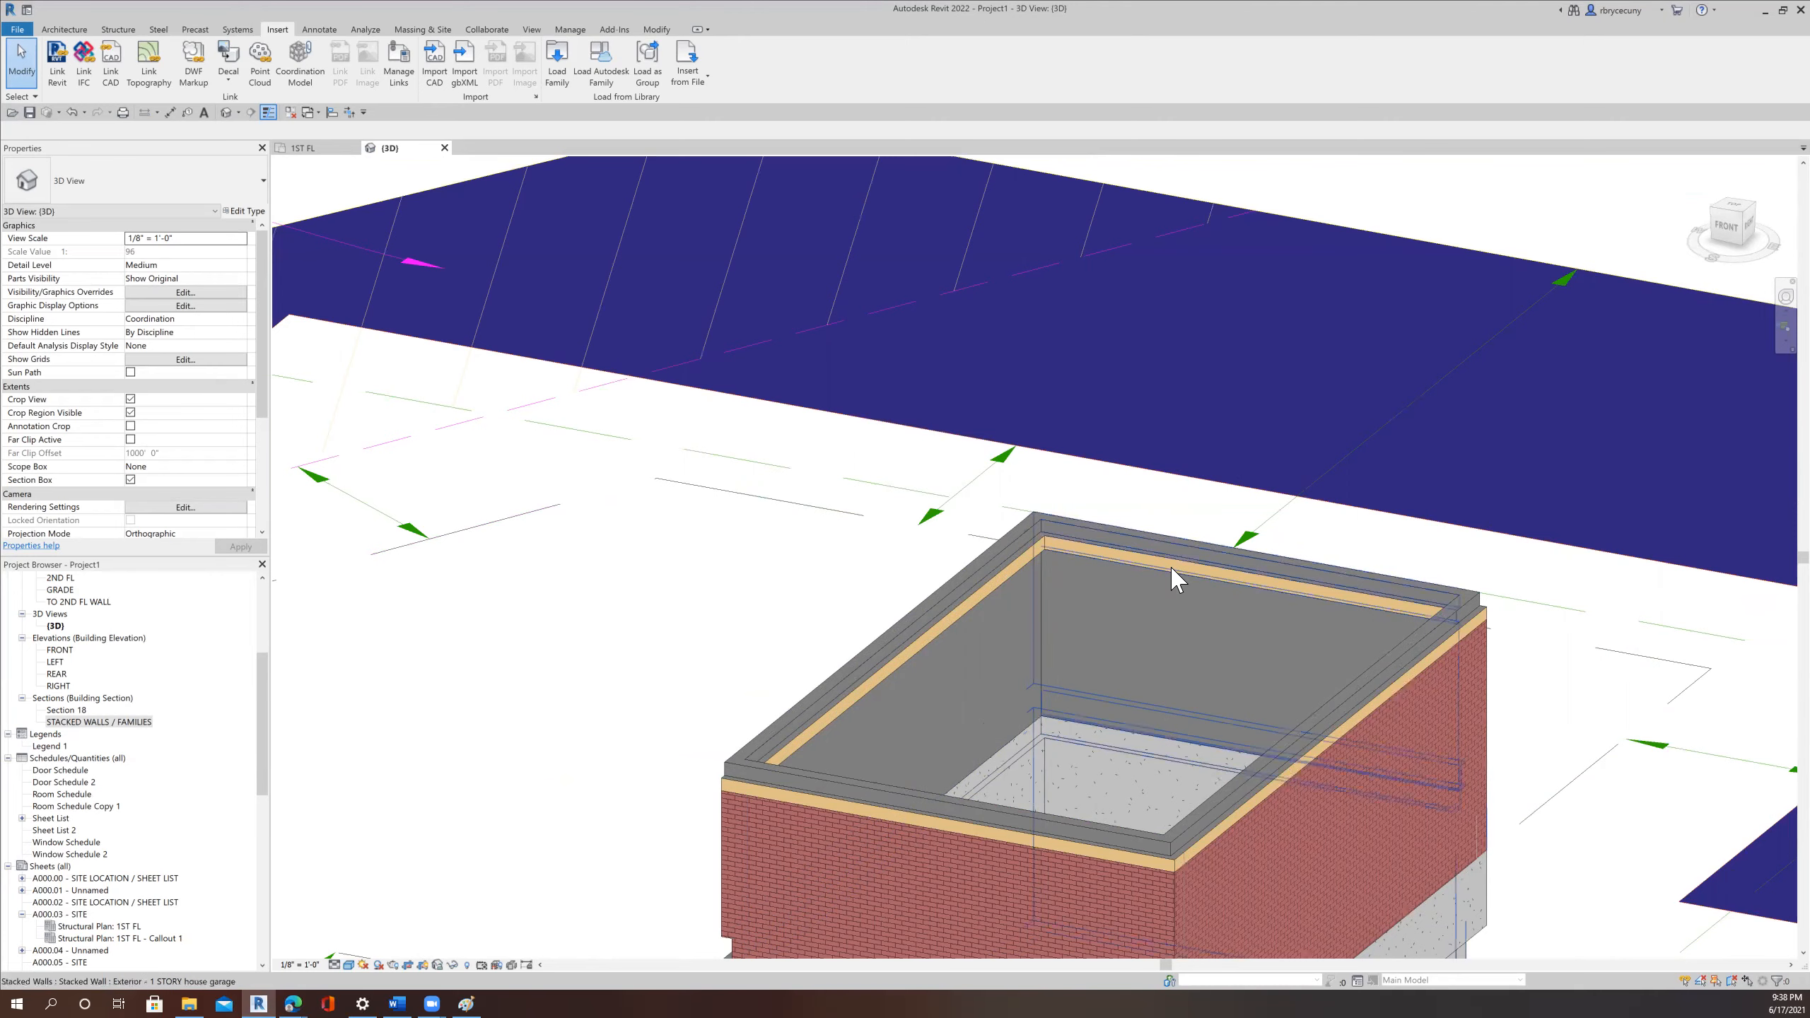
pyautogui.scroll(-5, 1147, 629)
pyautogui.scroll(-3, 1153, 635)
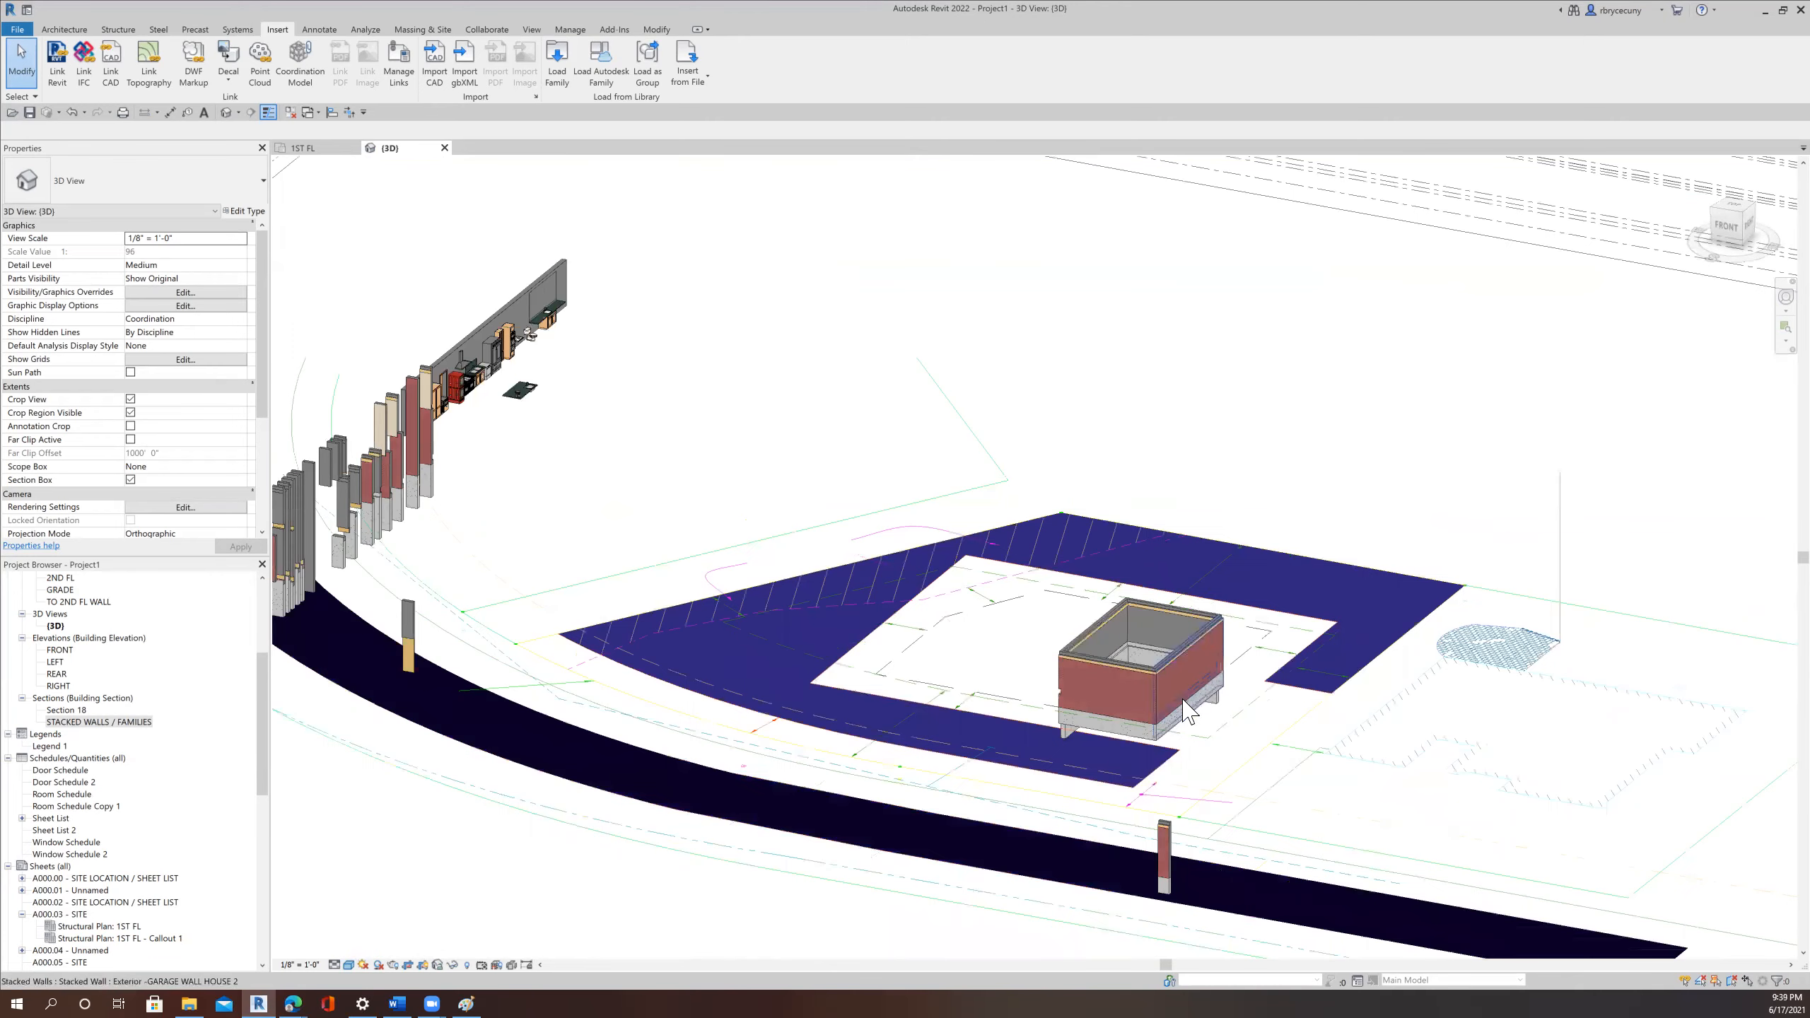
pyautogui.scroll(-3, 1187, 712)
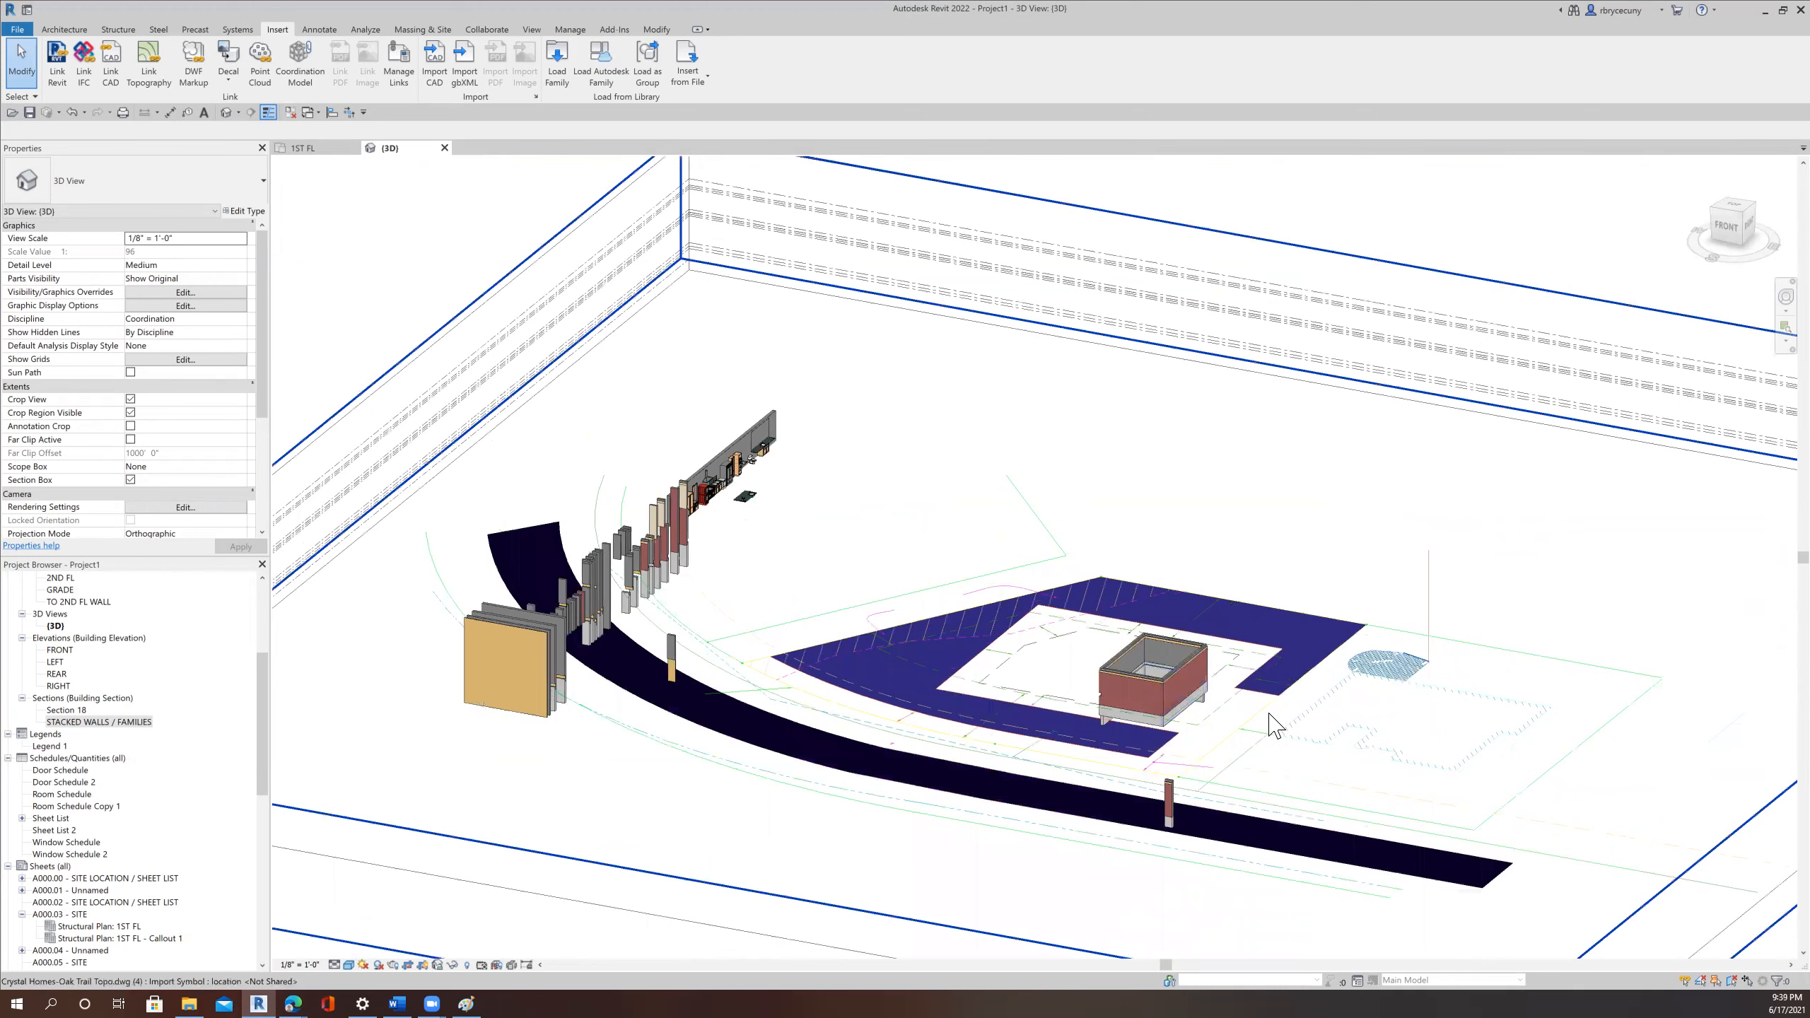